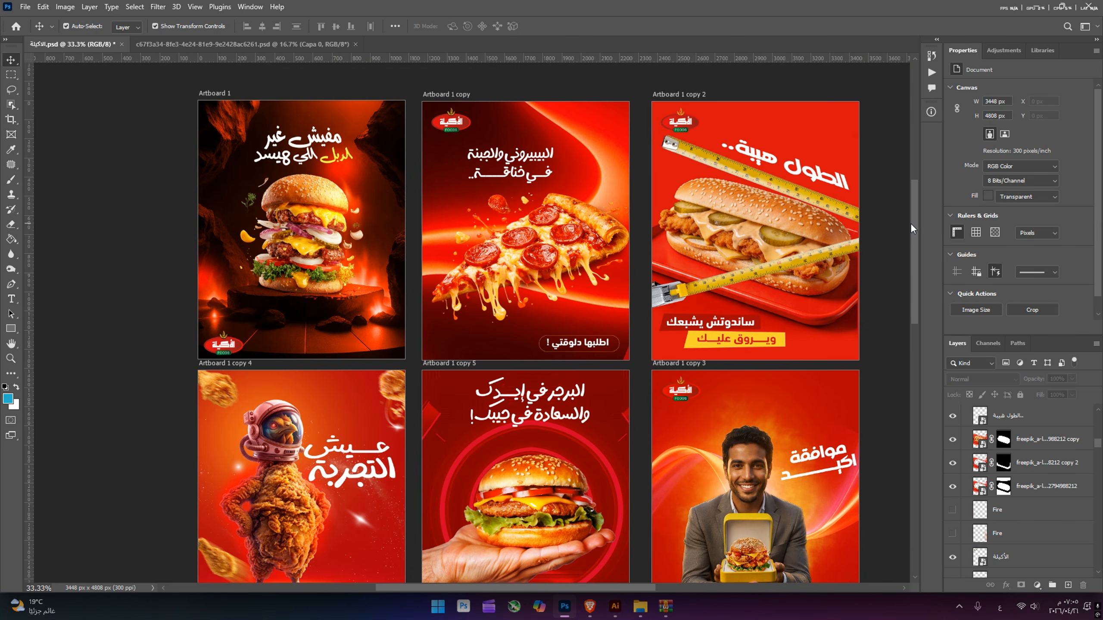
# Step: Examine the six finished food poster artboards as a complete set
pyautogui.hotkey('ctrl', '0')
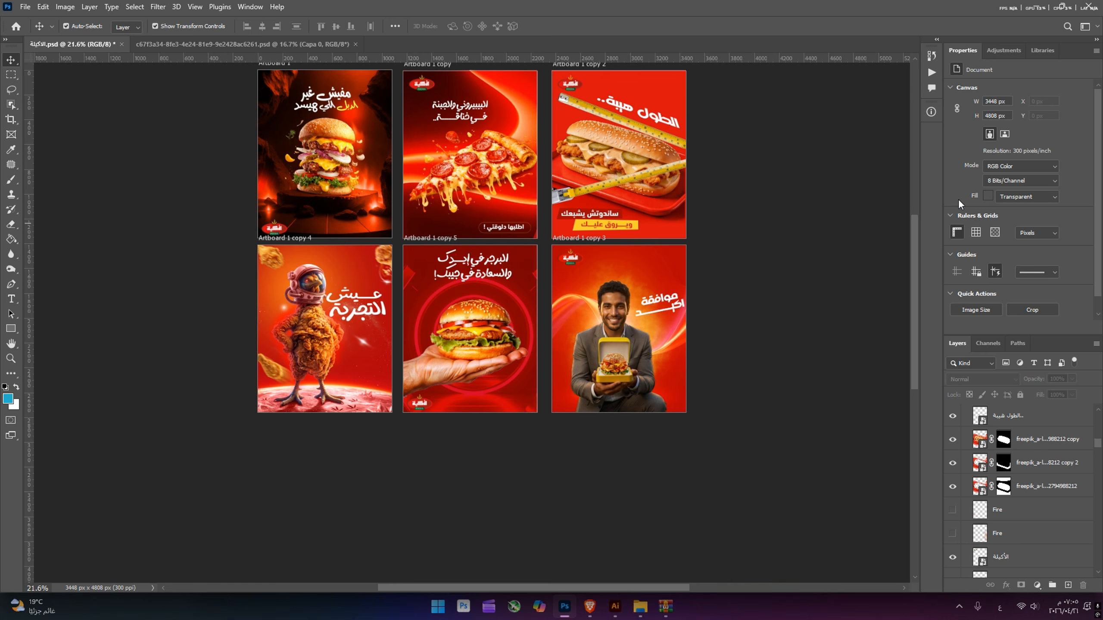
pyautogui.scroll(3, 669, 288)
pyautogui.press('z')
pyautogui.moveTo(469, 320); pyautogui.dragTo(486, 274)
pyautogui.press('v')
pyautogui.scroll(3, 512, 301)
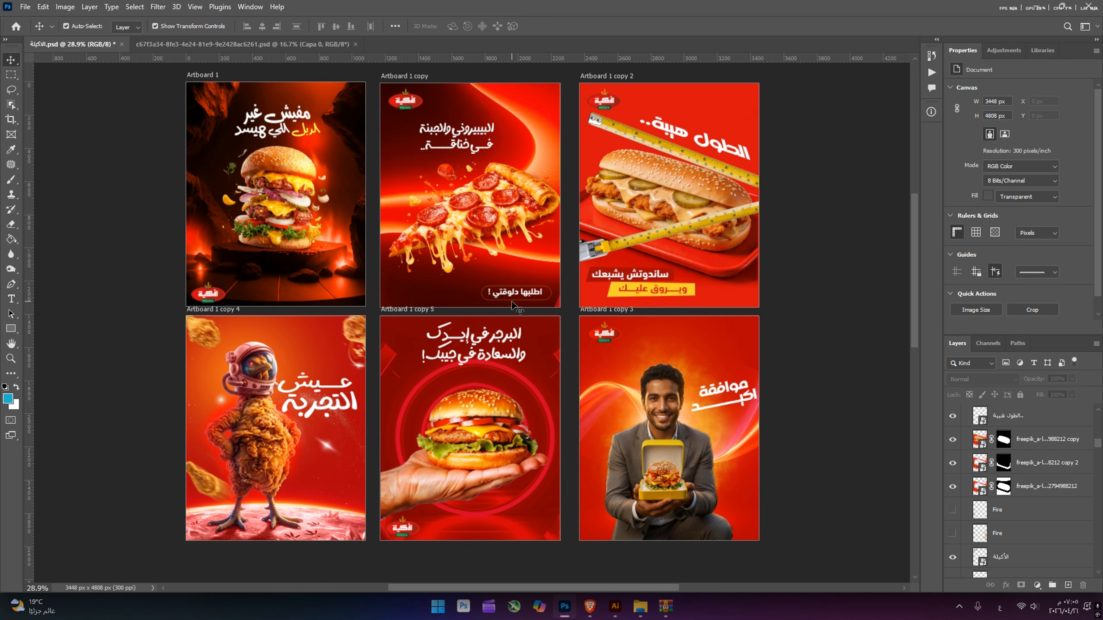
pyautogui.scroll(1, 512, 301)
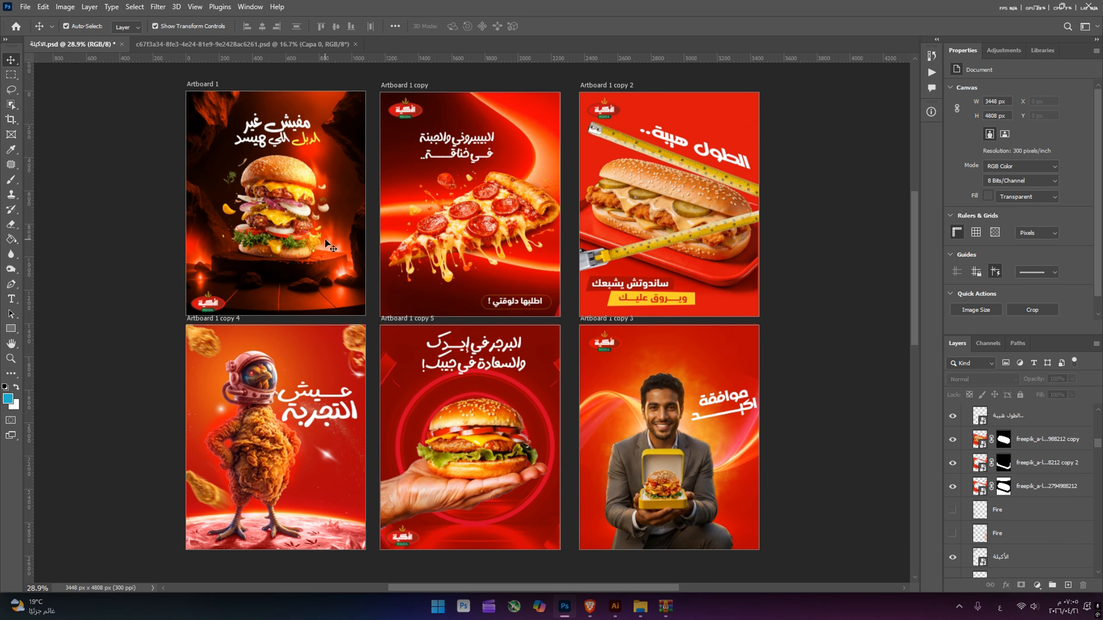
# Step: Create a new 1080 x 1350 px document at 300 pixels/inch in RGB Color with artboards enabled
pyautogui.click(25, 7)
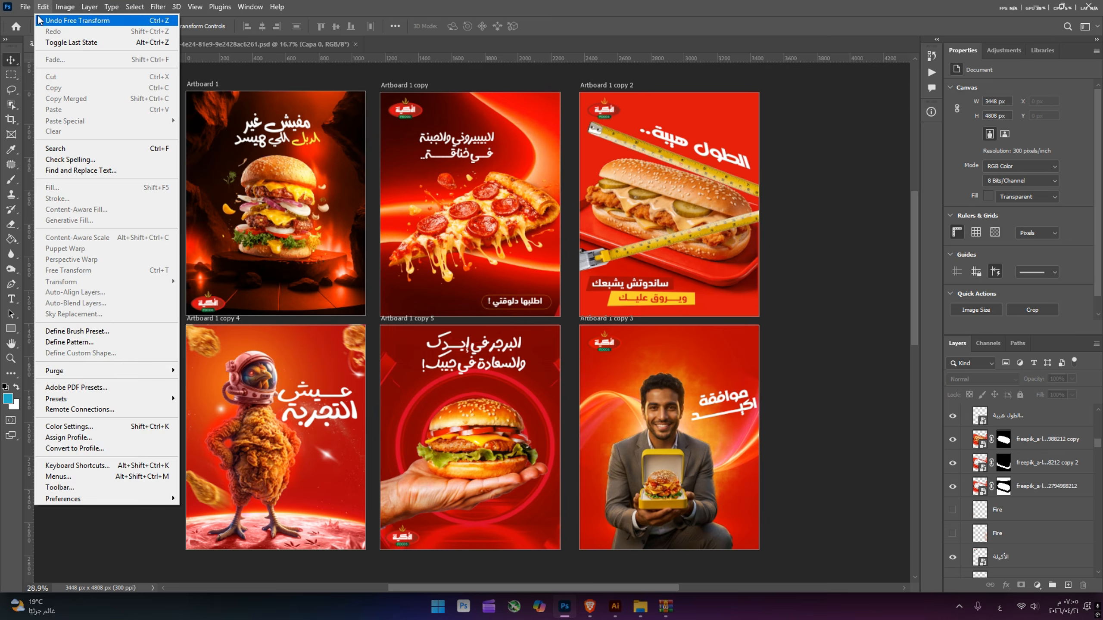
pyautogui.click(37, 20)
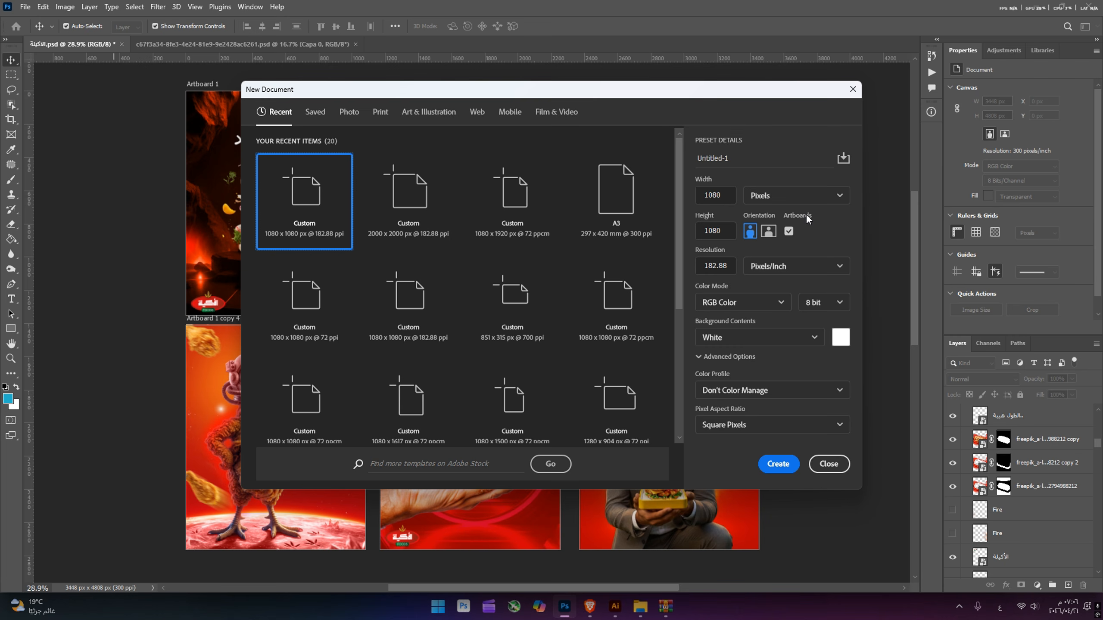
pyautogui.doubleClick(719, 230)
pyautogui.write('1')
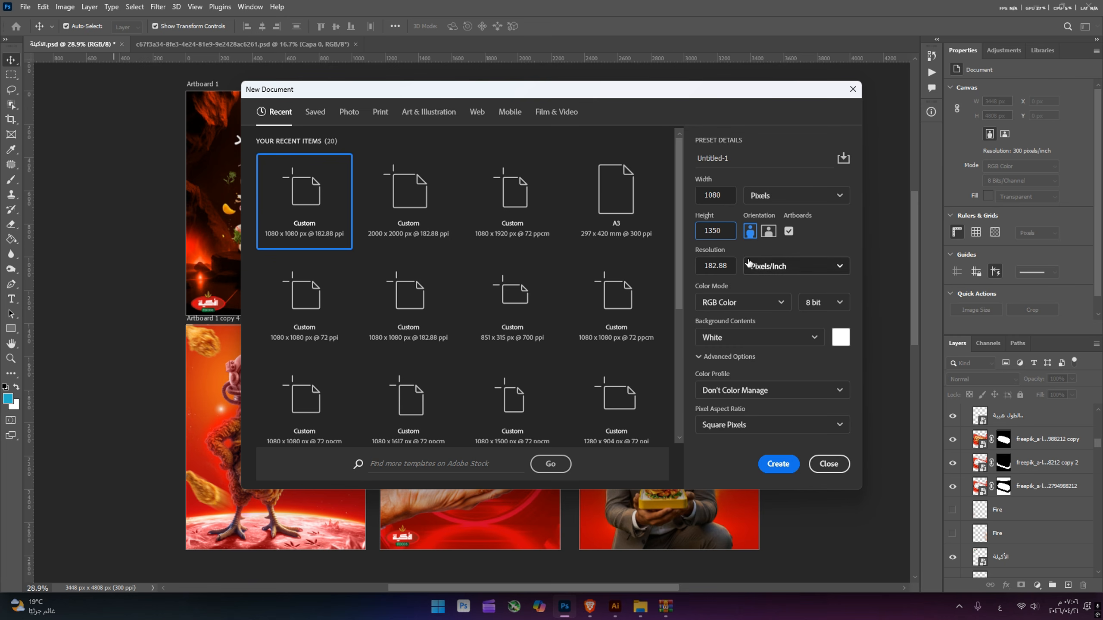
pyautogui.doubleClick(722, 264)
pyautogui.write('30')
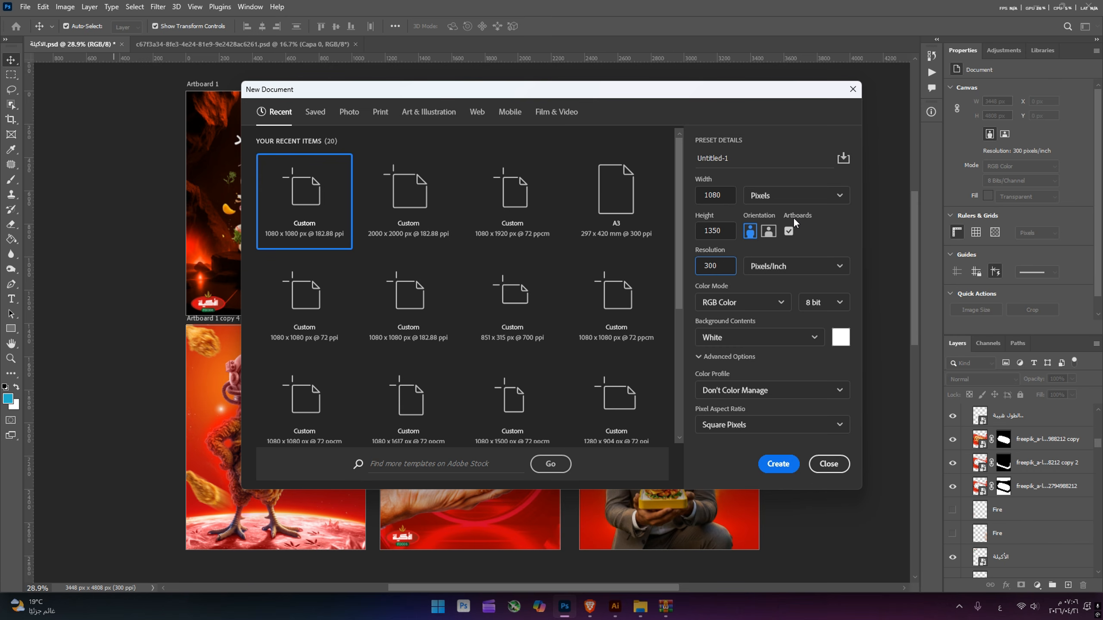
pyautogui.write('0')
pyautogui.click(778, 464)
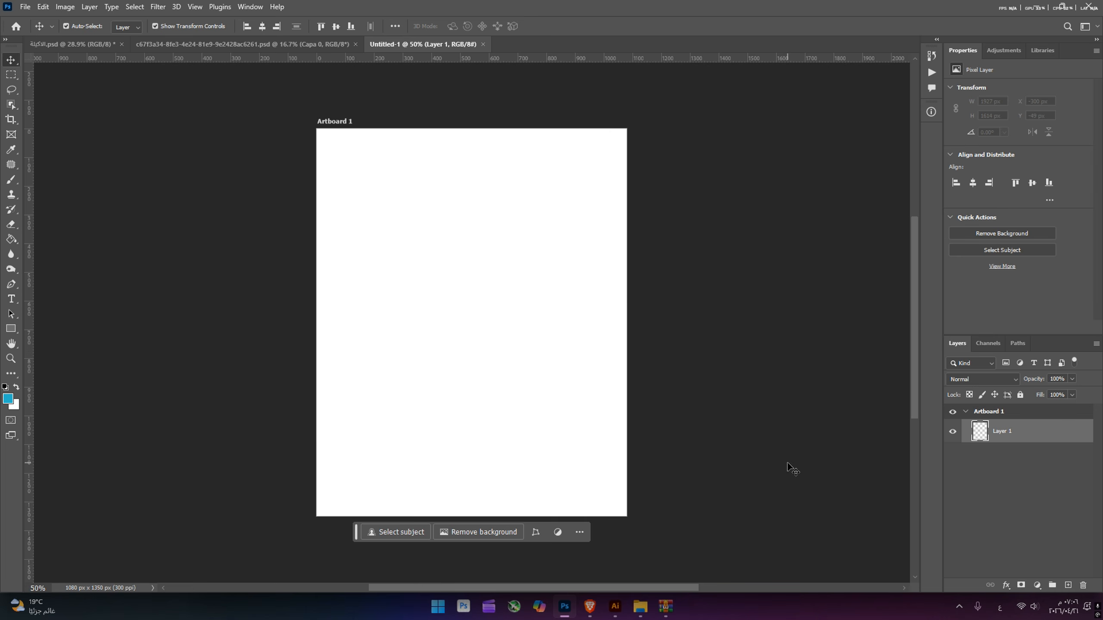
# Step: Add five more 1080 x 1350 px artboards around Artboard 1 to form a grid of two rows and three columns
pyautogui.click(322, 121)
pyautogui.click(653, 323)
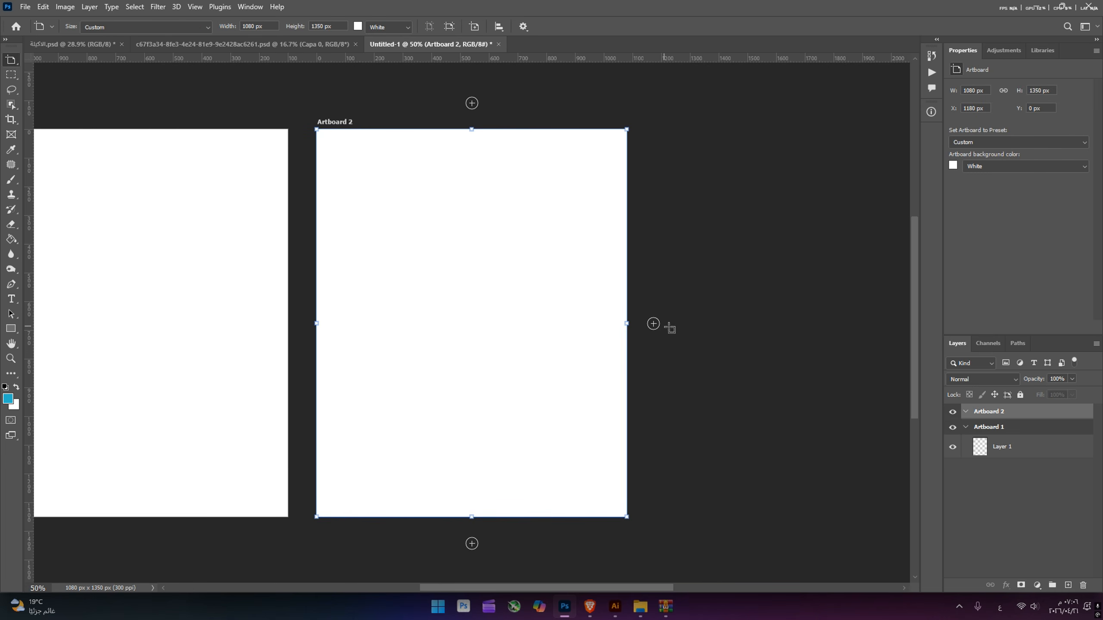
pyautogui.click(653, 323)
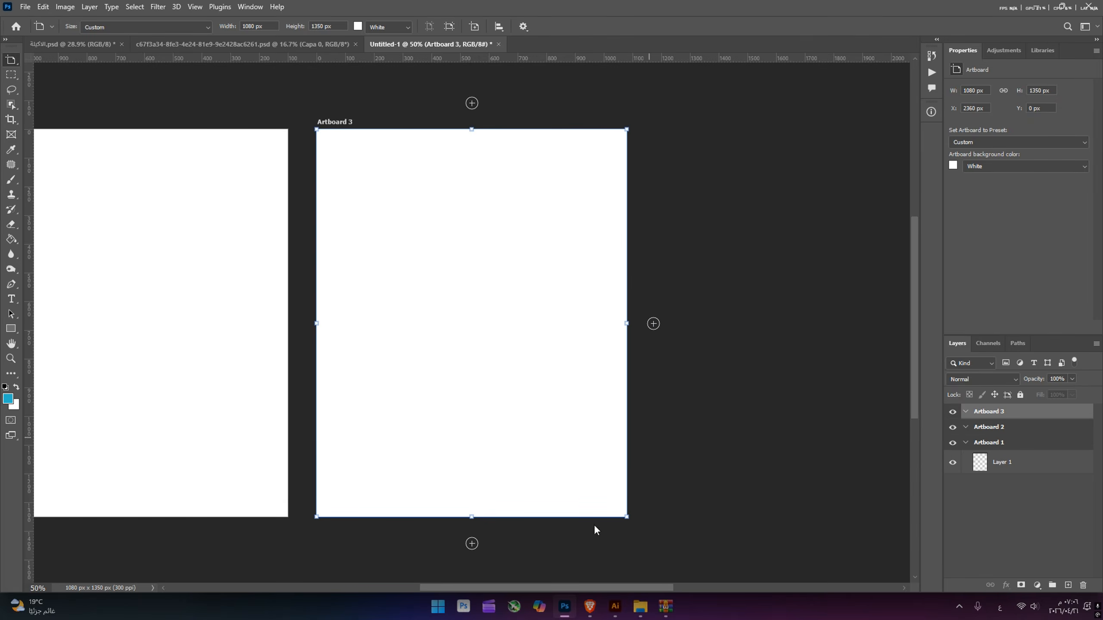
pyautogui.click(472, 544)
pyautogui.click(291, 323)
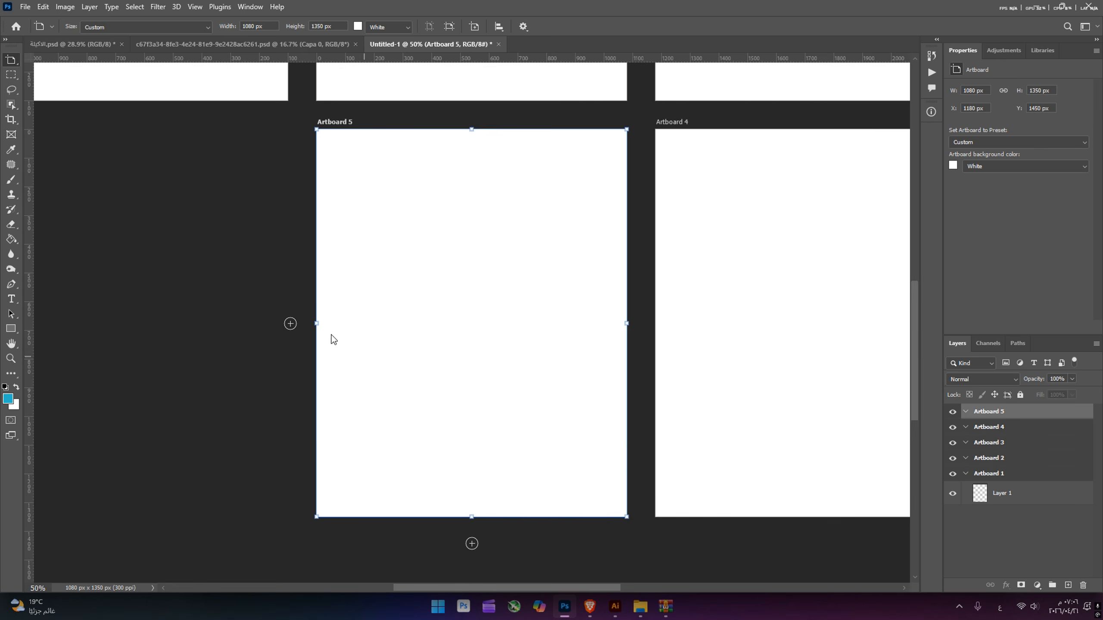
pyautogui.click(290, 323)
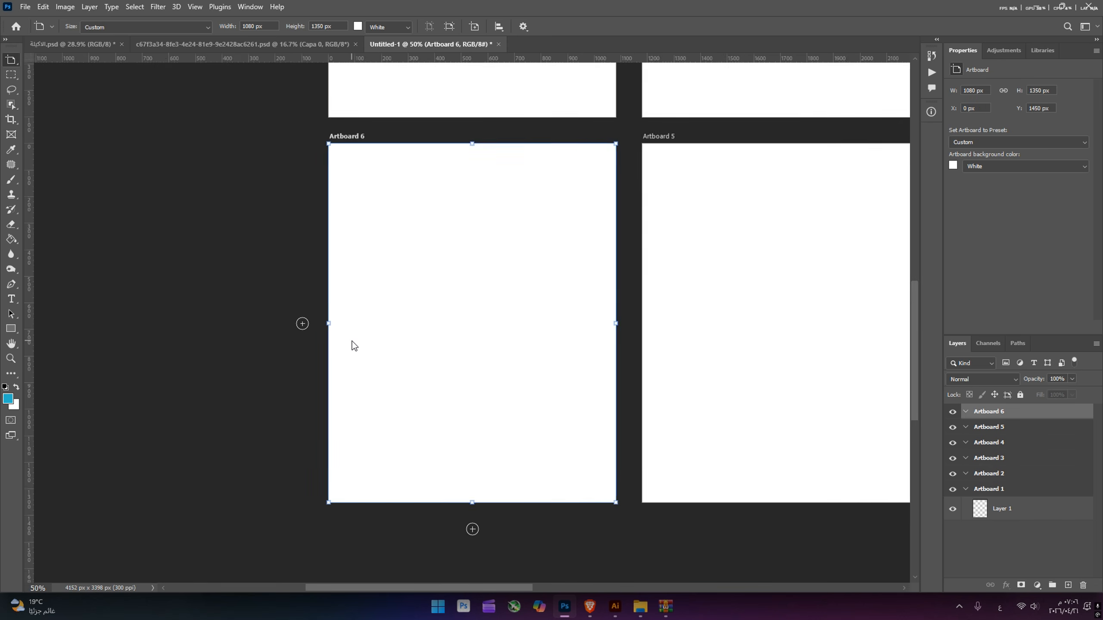
pyautogui.scroll(-3, 352, 344)
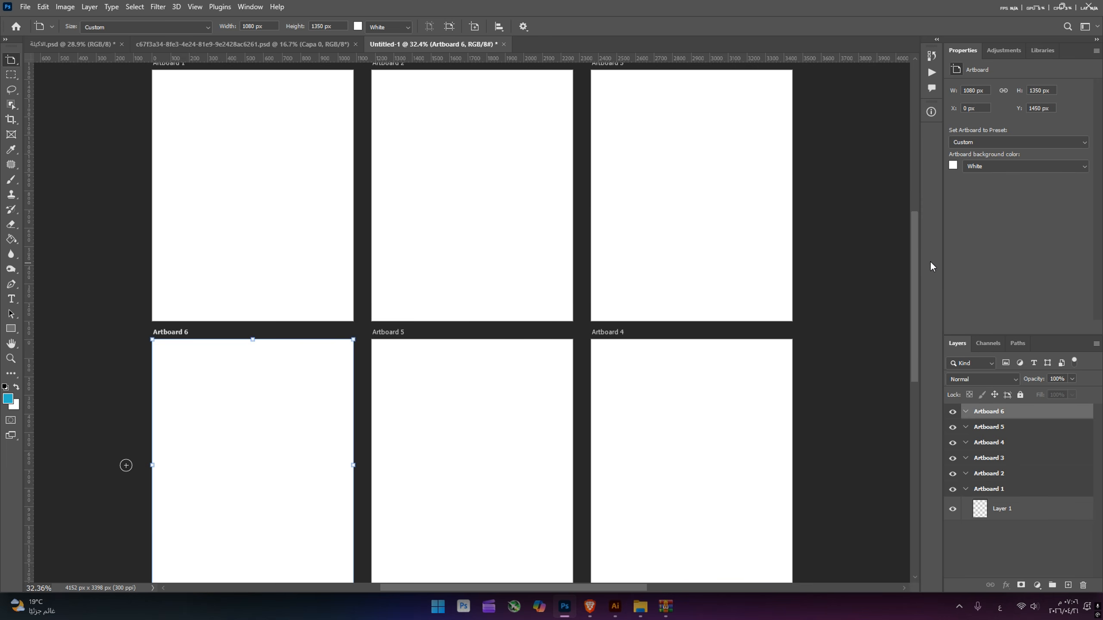
pyautogui.click(11, 299)
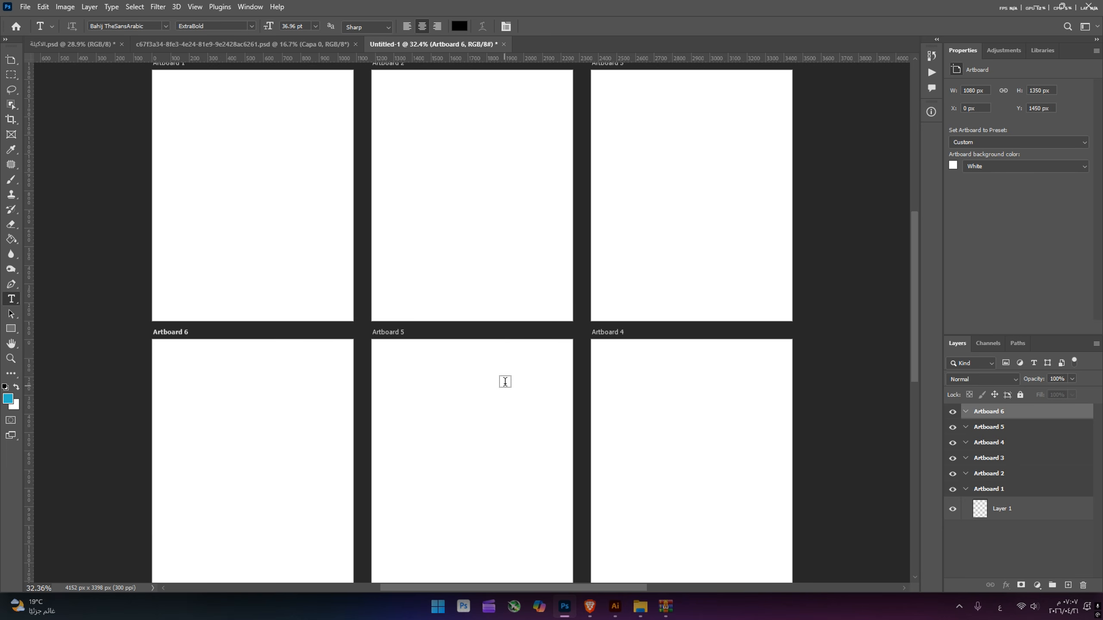
pyautogui.click(11, 59)
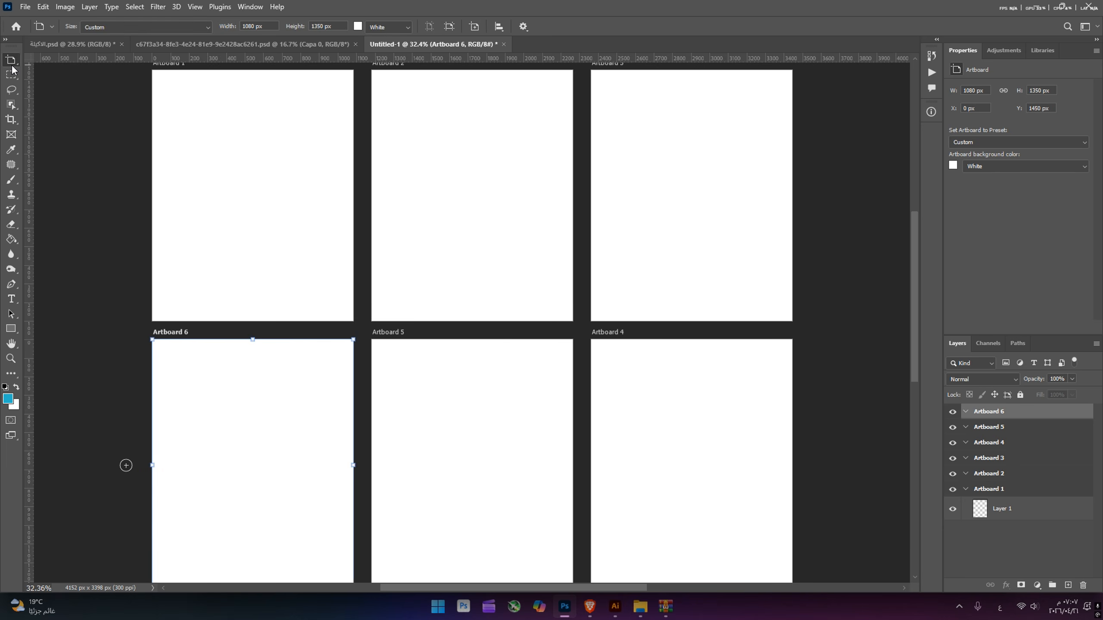
# Step: Copy the main headline layers of all six finished posters together into the new Untitled-1 document
pyautogui.click(87, 44)
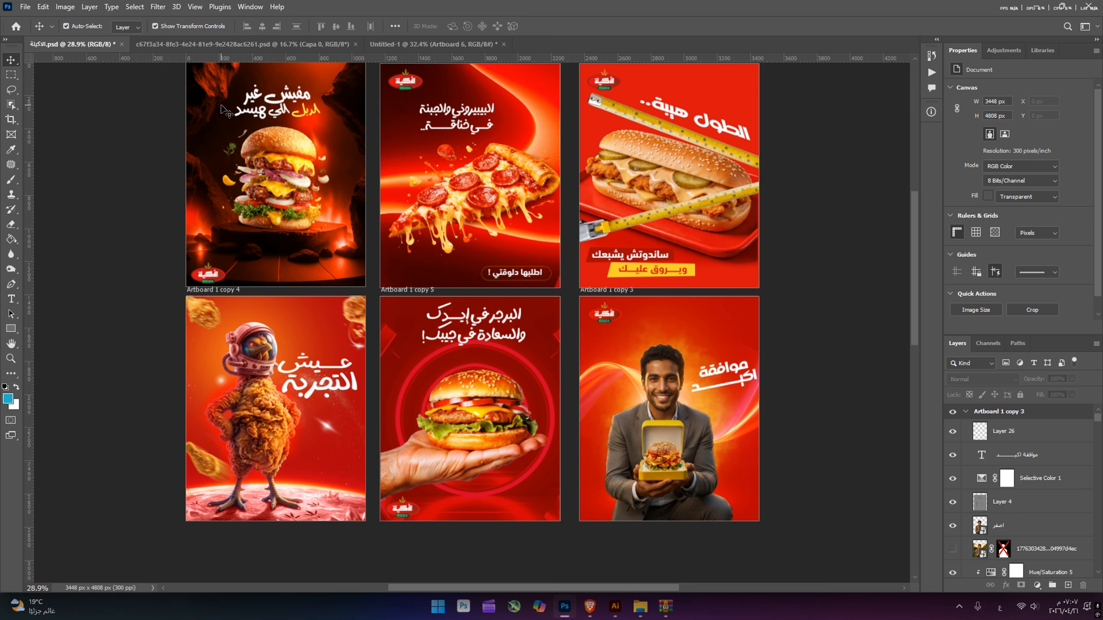
pyautogui.click(731, 130)
pyautogui.keyDown('shift'); pyautogui.click(469, 127); pyautogui.keyUp('shift')
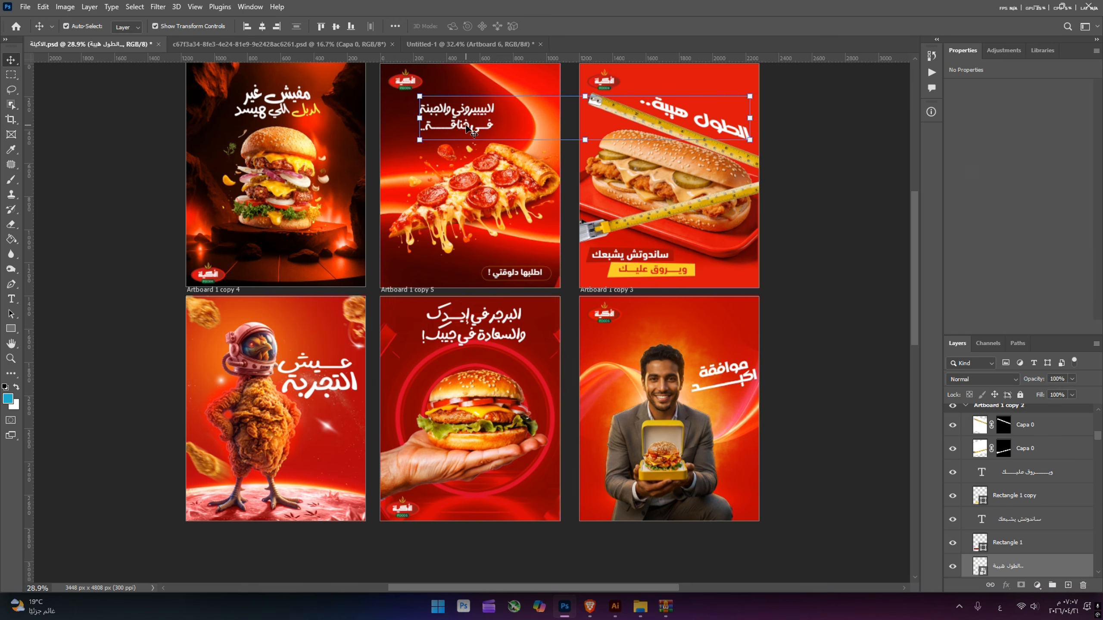
pyautogui.keyDown('shift'); pyautogui.click(720, 376); pyautogui.keyUp('shift')
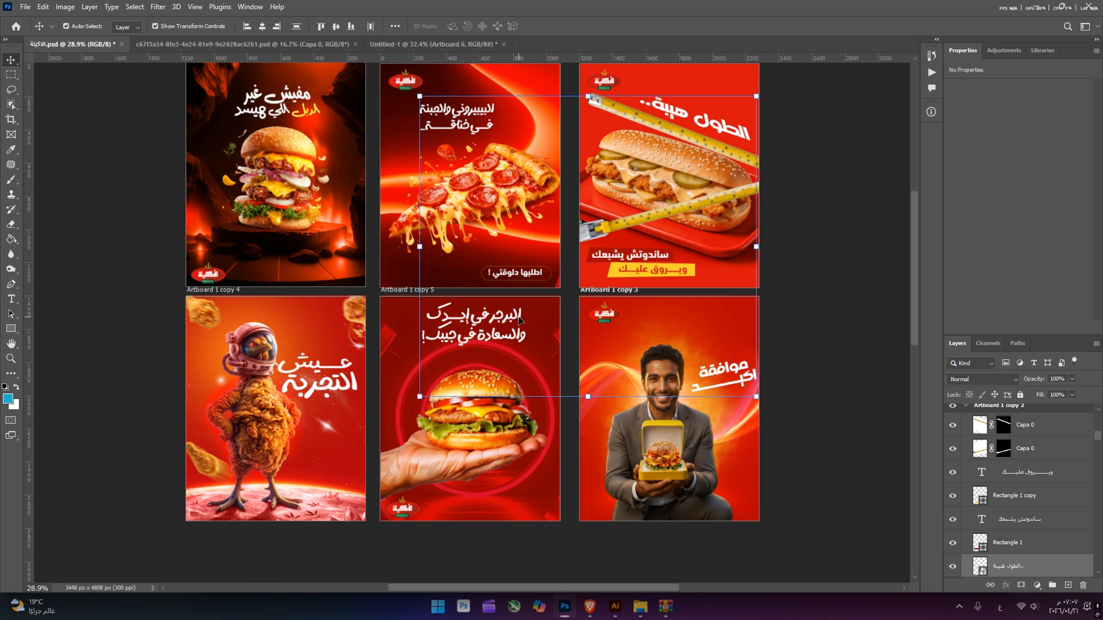
pyautogui.keyDown('shift'); pyautogui.click(322, 372); pyautogui.keyUp('shift')
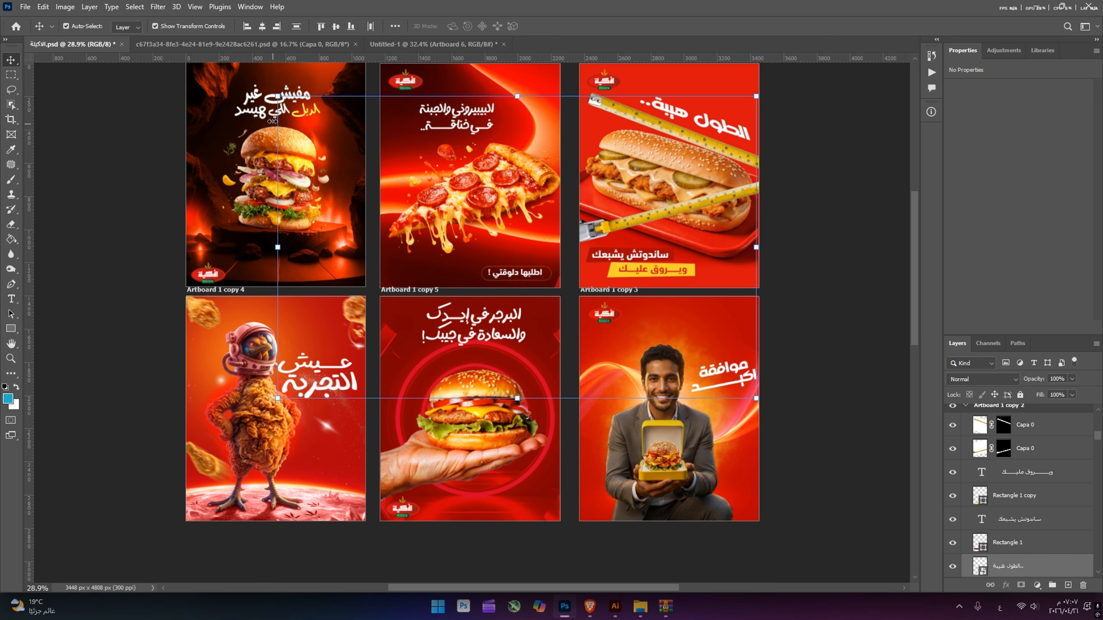
pyautogui.keyDown('shift'); pyautogui.click(257, 103); pyautogui.keyUp('shift')
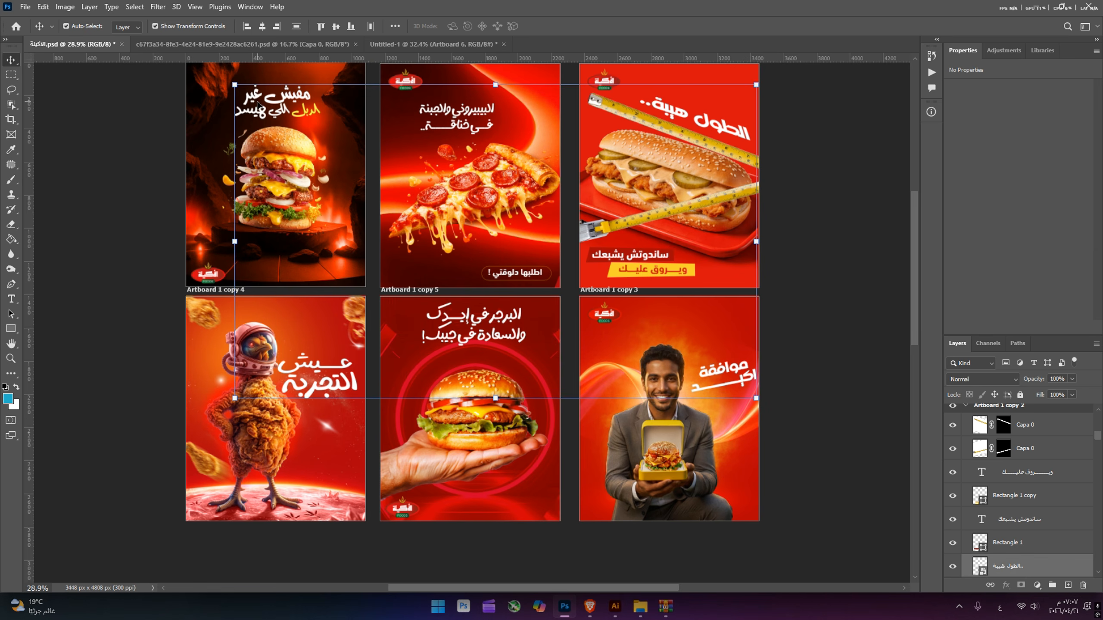
pyautogui.moveTo(256, 103); pyautogui.dragTo(318, 217)
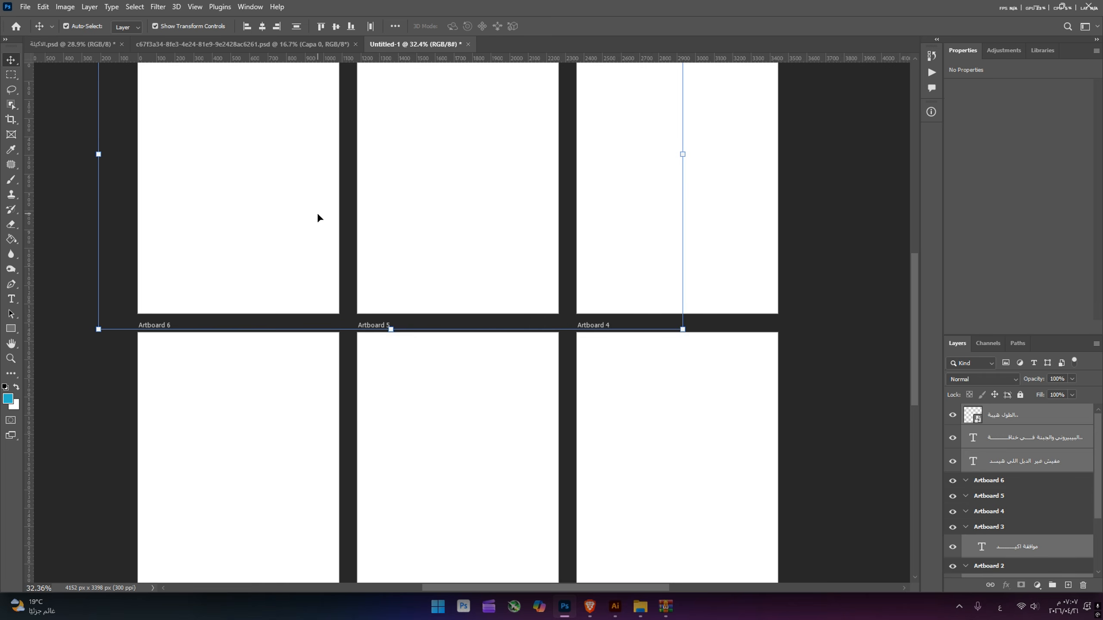
# Step: Move the copied headlines together so that each one lies on its own artboard
pyautogui.click(682, 329)
pyautogui.moveTo(570, 179); pyautogui.dragTo(639, 374)
pyautogui.press('Return')
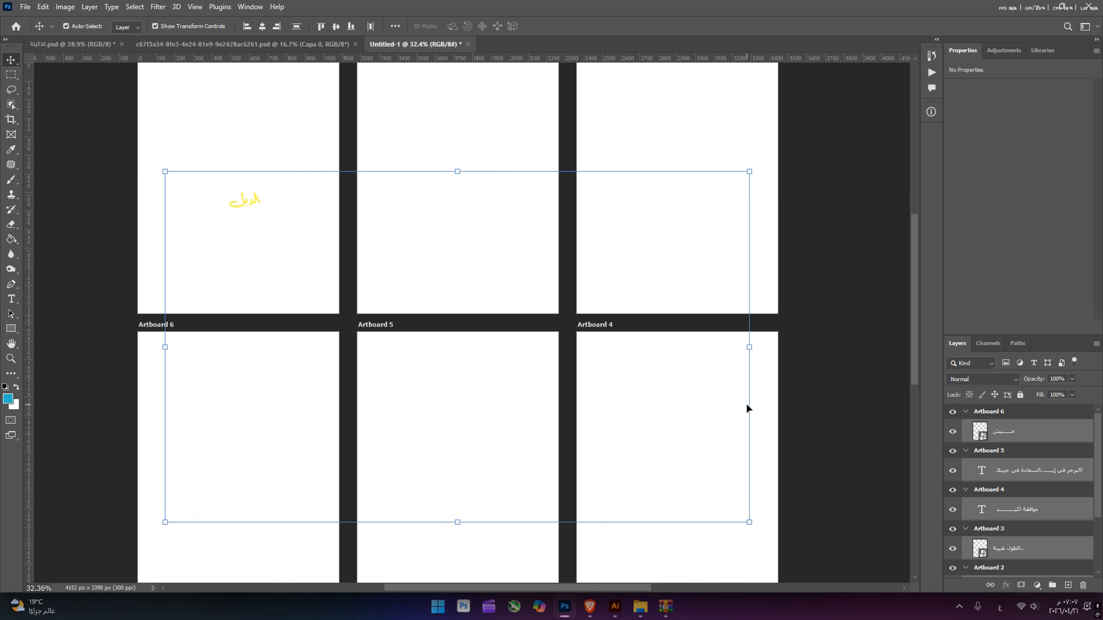
# Step: Set the text color of the four headline type layers on Artboards 1, 2, 4 and 5 to dark brown #411e1e
pyautogui.scroll(-4, 1032, 480)
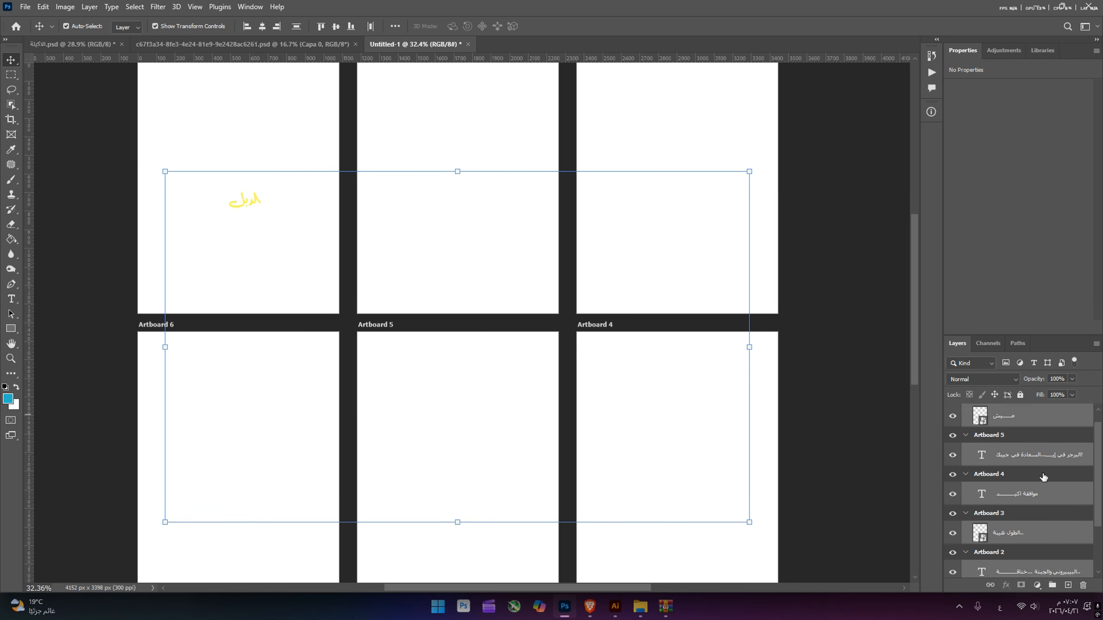
pyautogui.click(1029, 505)
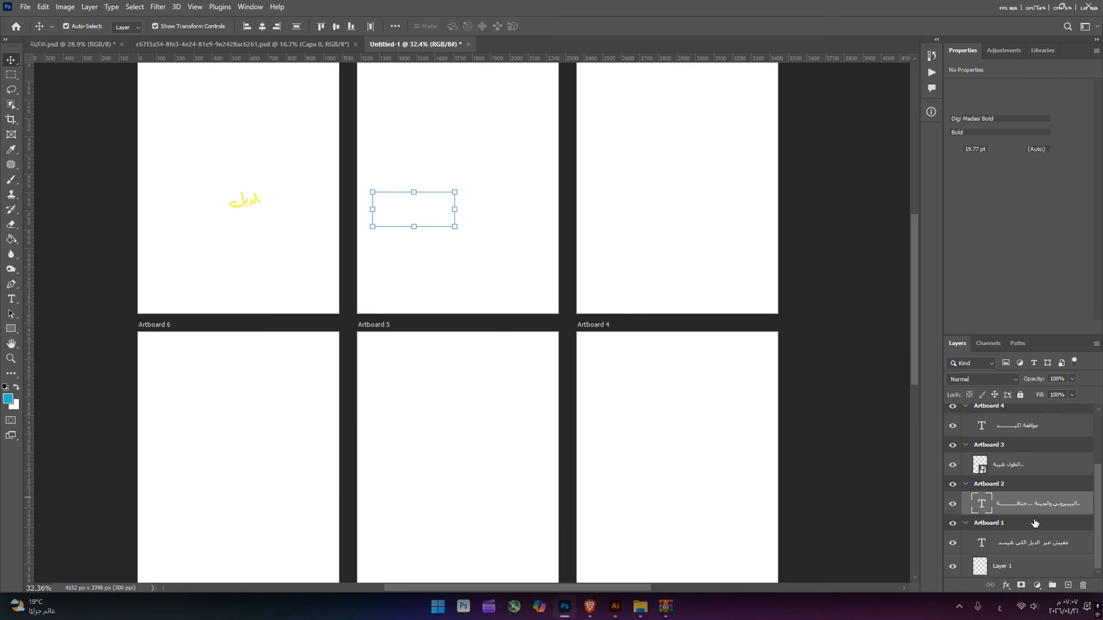
pyautogui.click(1024, 548)
pyautogui.keyDown('ctrl'); pyautogui.click(1028, 503); pyautogui.keyUp('ctrl')
pyautogui.scroll(1, 1027, 495)
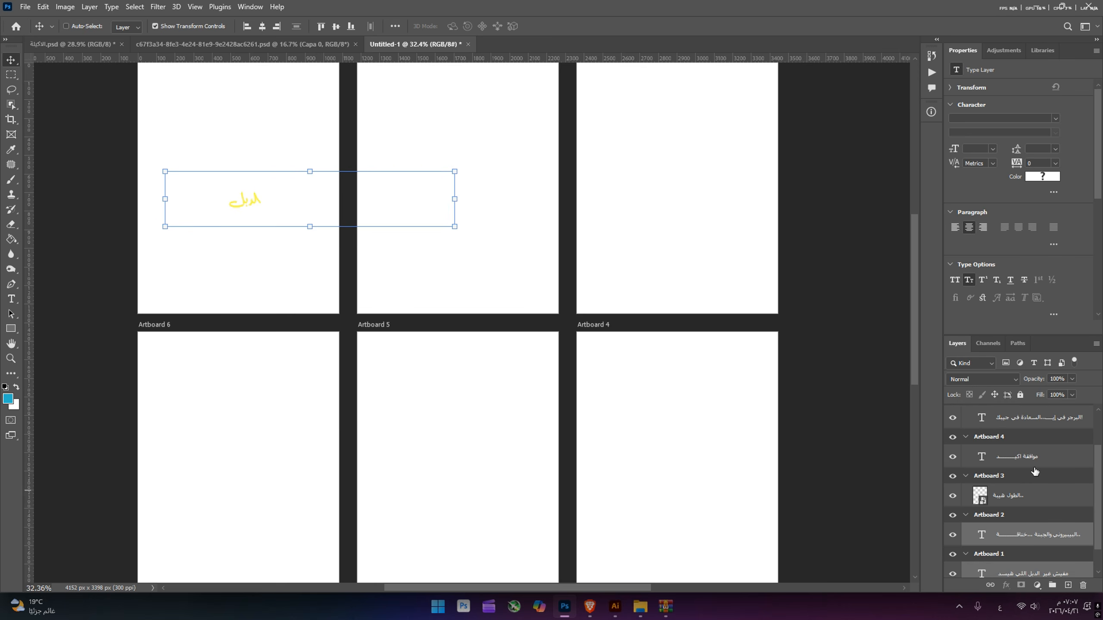
pyautogui.keyDown('ctrl'); pyautogui.click(1034, 465); pyautogui.keyUp('ctrl')
pyautogui.scroll(2, 1034, 467)
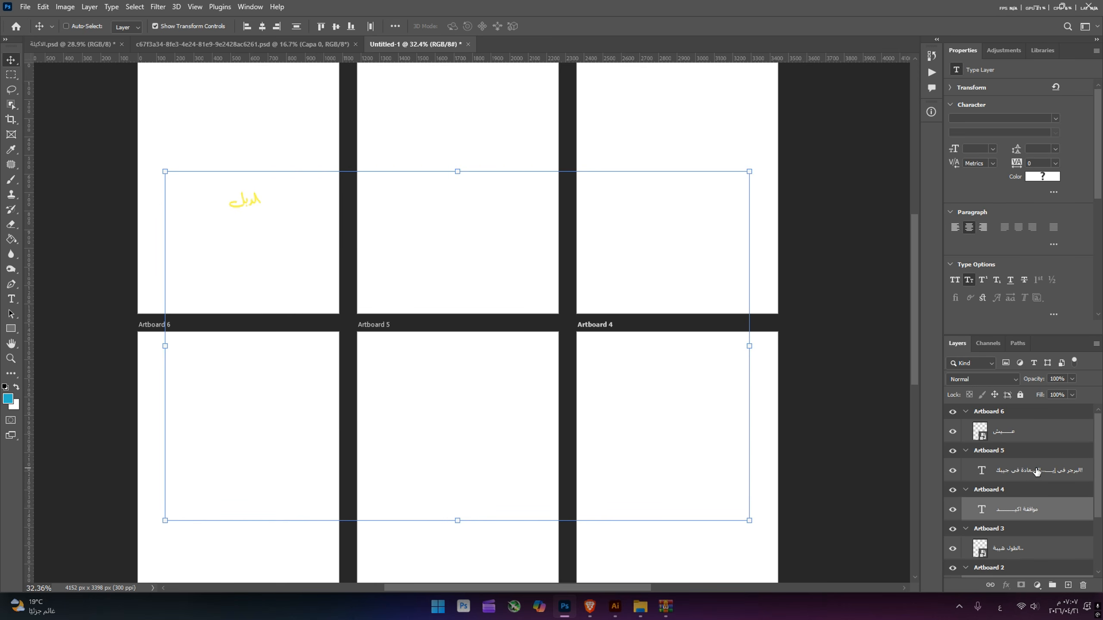
pyautogui.keyDown('ctrl'); pyautogui.click(1036, 471); pyautogui.keyUp('ctrl')
pyautogui.click(1042, 176)
pyautogui.click(711, 315)
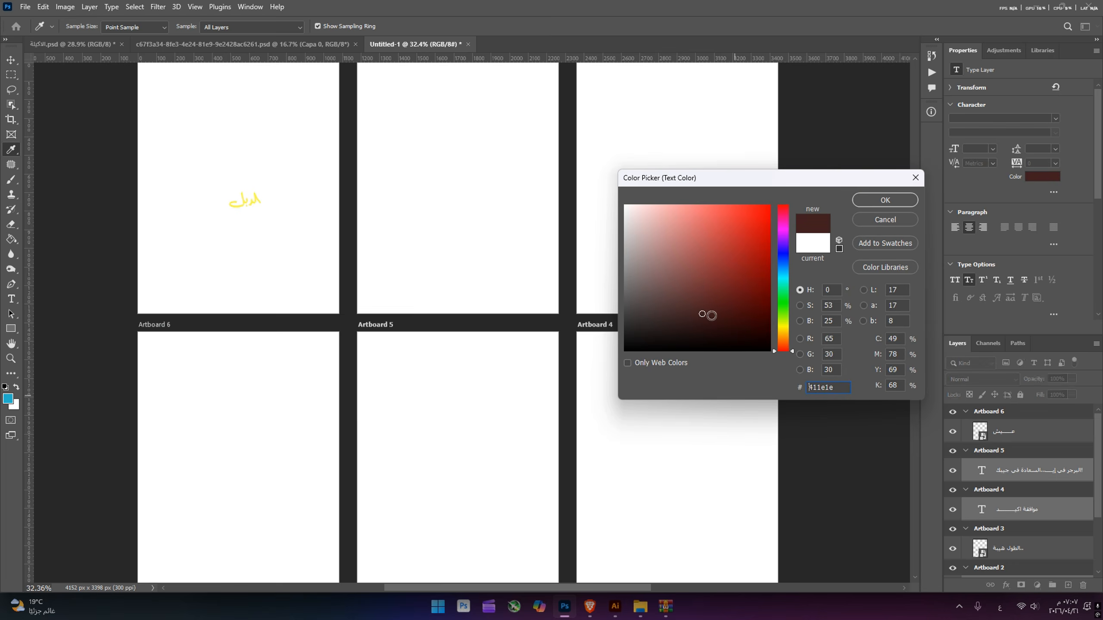
pyautogui.press('Return')
# Step: Apply a blue Color Overlay at 100% opacity to the smart object headline on Artboard 6
pyautogui.click(1039, 436)
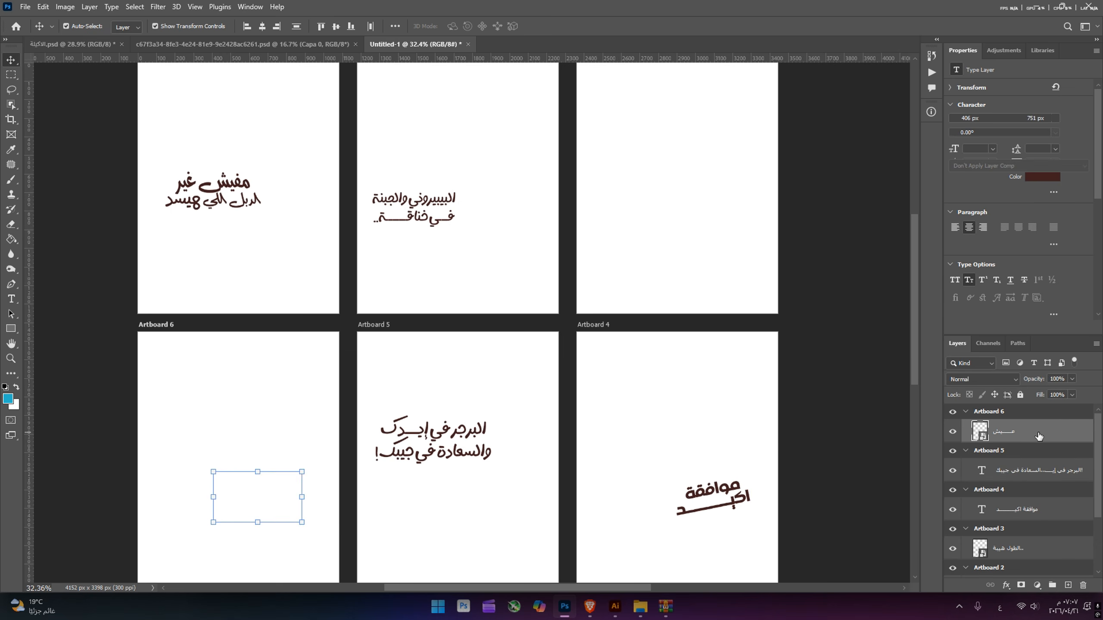
pyautogui.doubleClick(1038, 436)
pyautogui.click(558, 344)
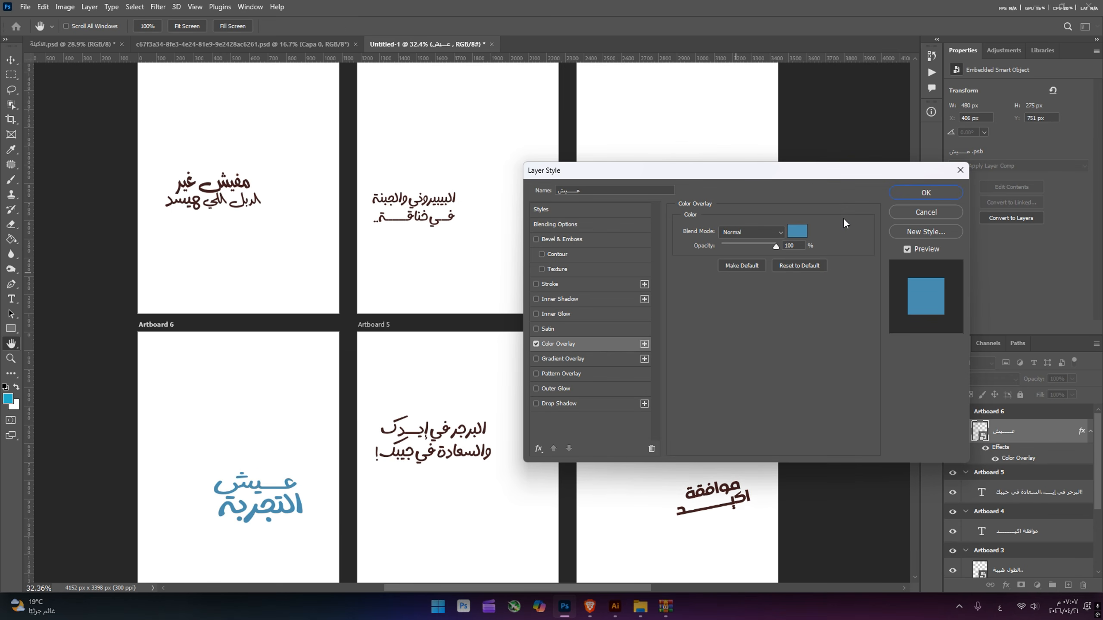
pyautogui.press('Return')
# Step: Apply a blue Color Overlay to the smart object headline on Artboard 3 and deselect the layer
pyautogui.scroll(-2, 1041, 430)
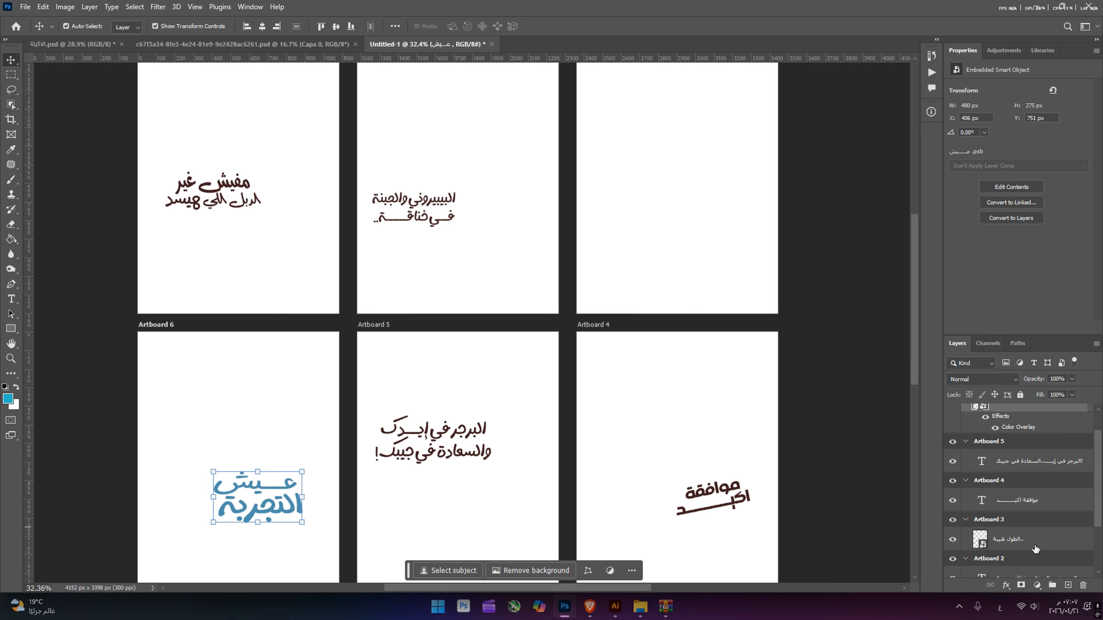
pyautogui.click(1037, 538)
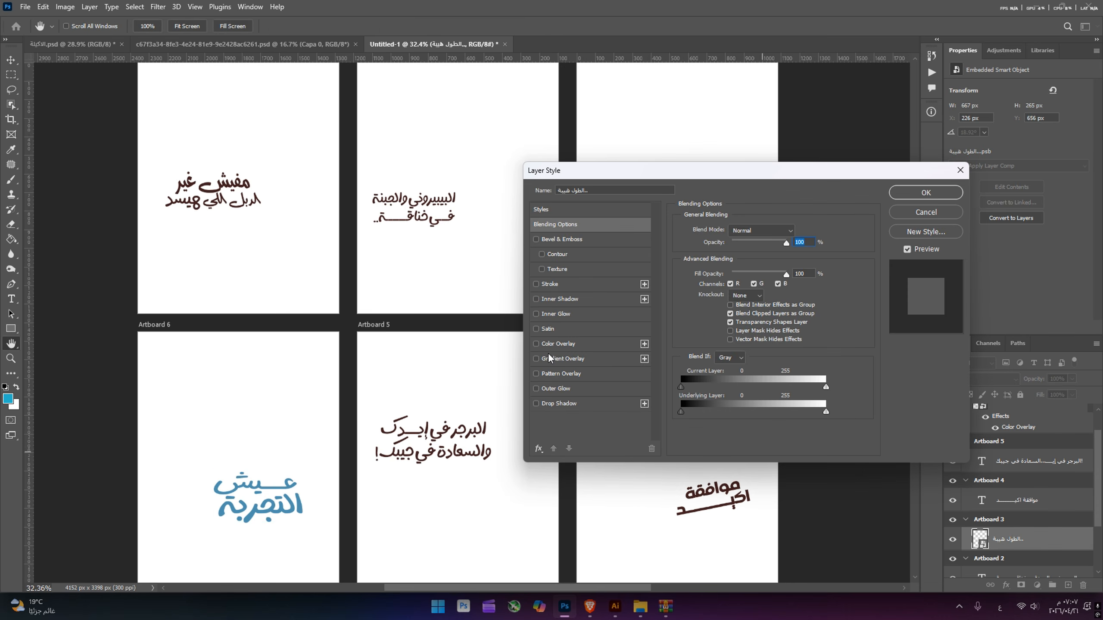
pyautogui.click(557, 347)
pyautogui.press('Return')
pyautogui.click(813, 404)
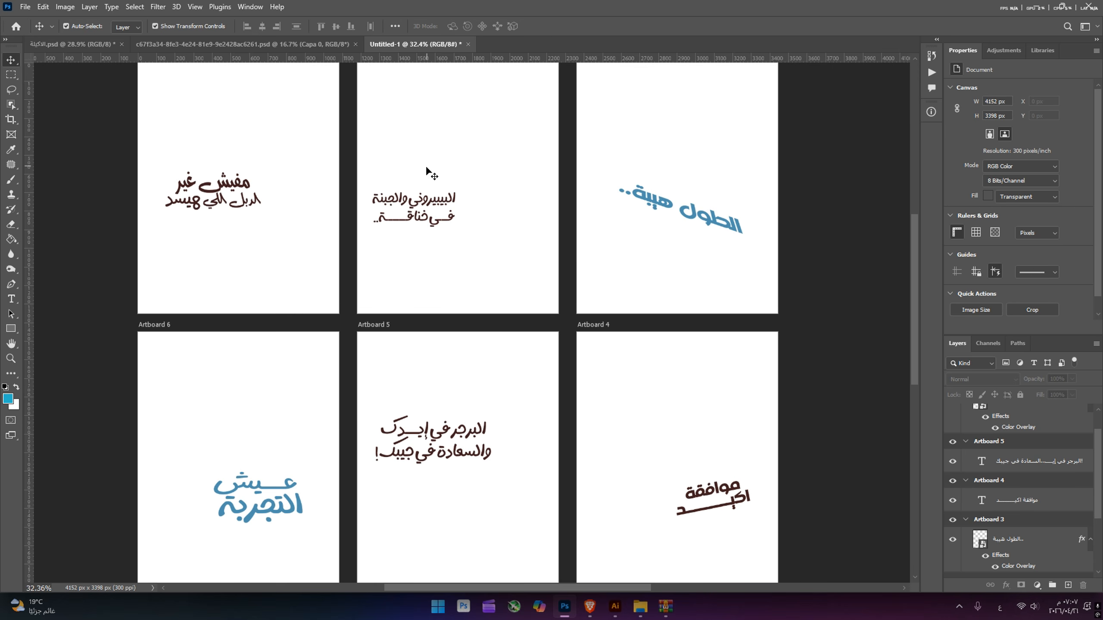
# Step: Move the two-line headline on Artboard 2 to the upper middle of its artboard
pyautogui.moveTo(427, 201); pyautogui.dragTo(470, 117)
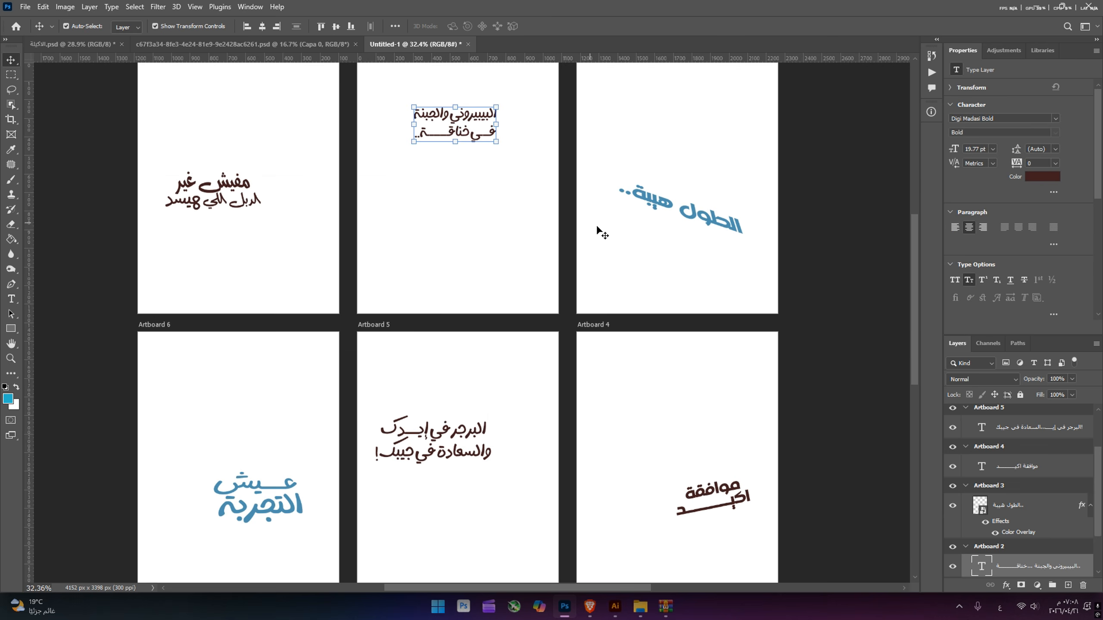
pyautogui.scroll(1, 608, 165)
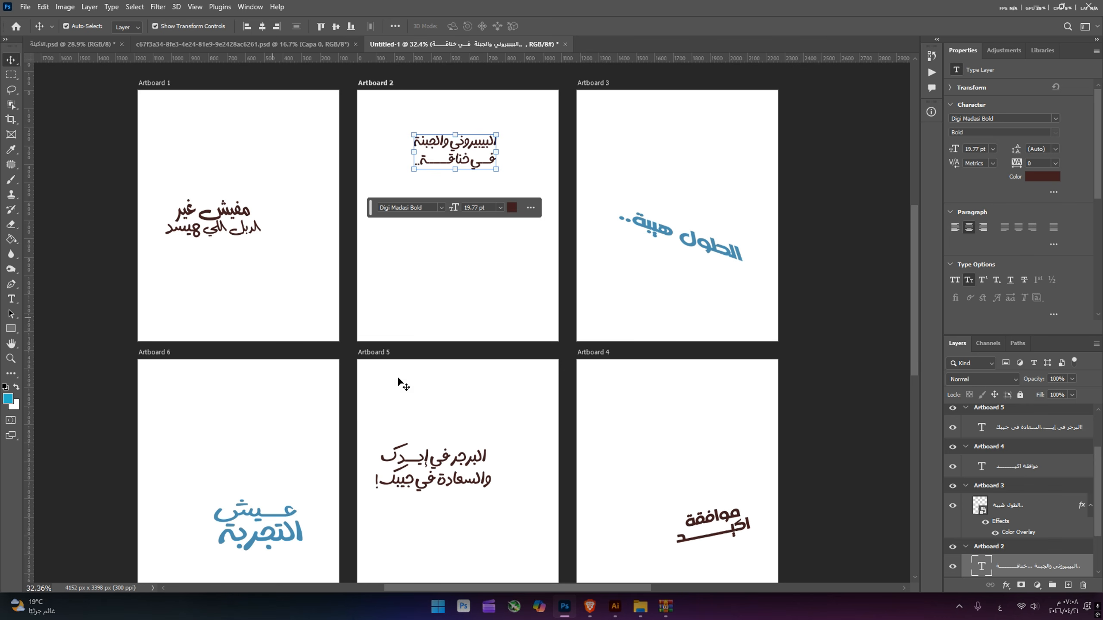
pyautogui.click(510, 300)
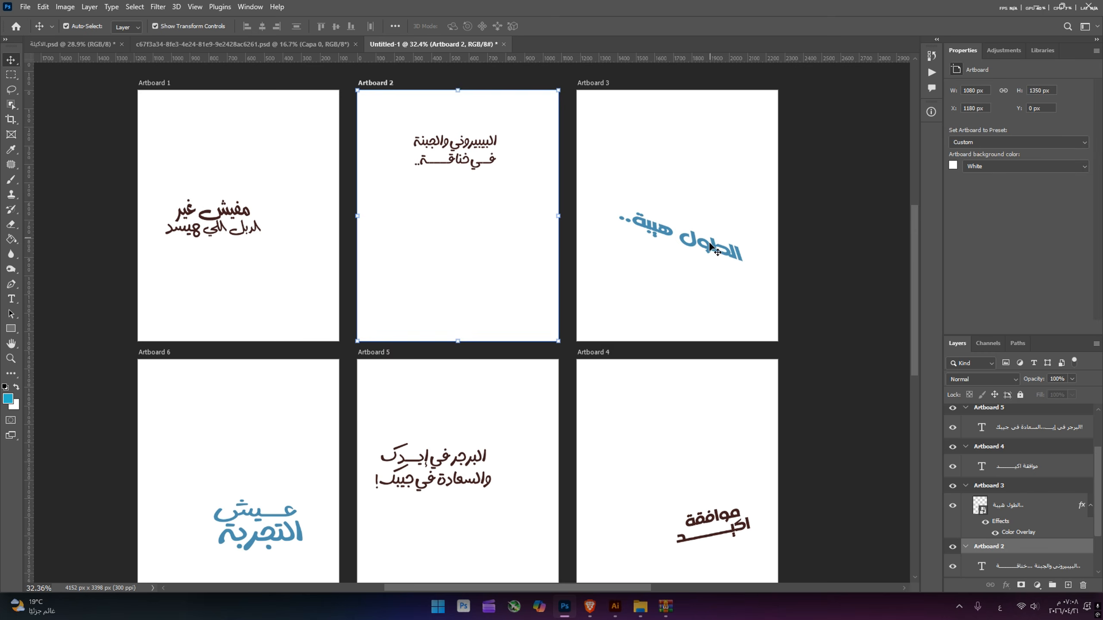
# Step: Move the headline on Artboard 3 to its upper area and the two-line headline on Artboard 1 near its top centre
pyautogui.moveTo(699, 229); pyautogui.dragTo(697, 152)
pyautogui.moveTo(165, 215); pyautogui.dragTo(173, 185)
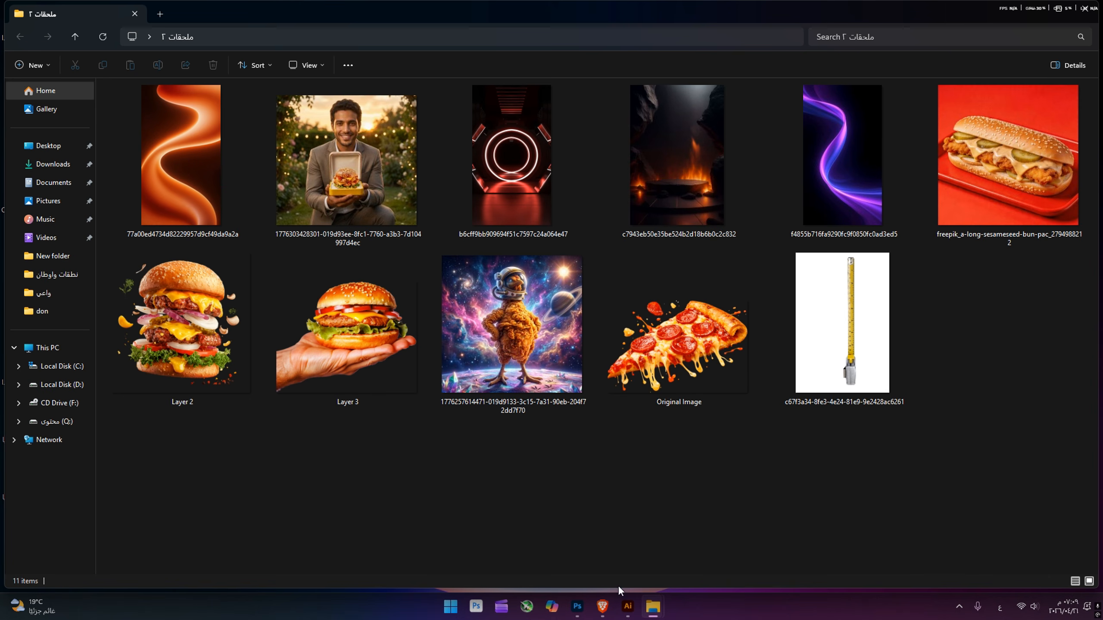
pyautogui.click(577, 607)
pyautogui.scroll(1, 546, 243)
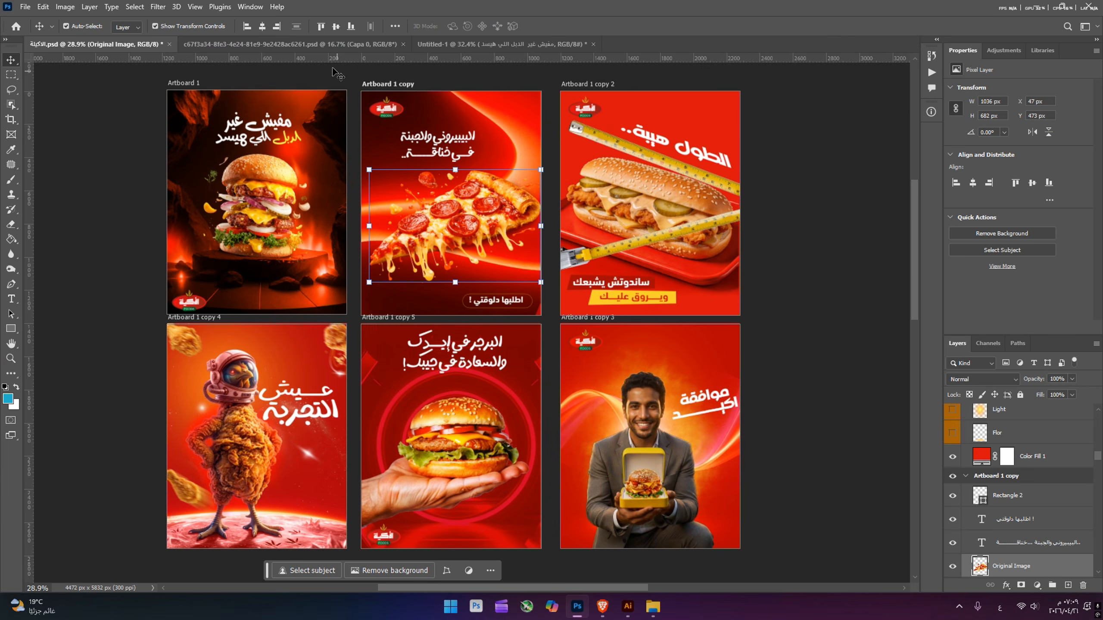
pyautogui.click(481, 44)
pyautogui.scroll(1, 254, 288)
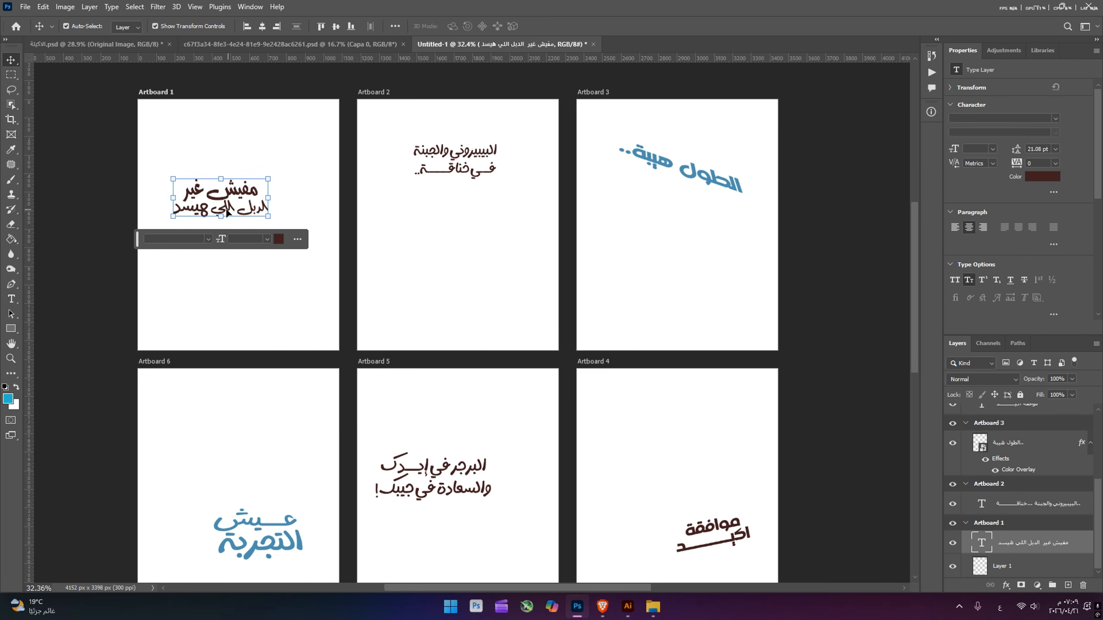
pyautogui.click(220, 290)
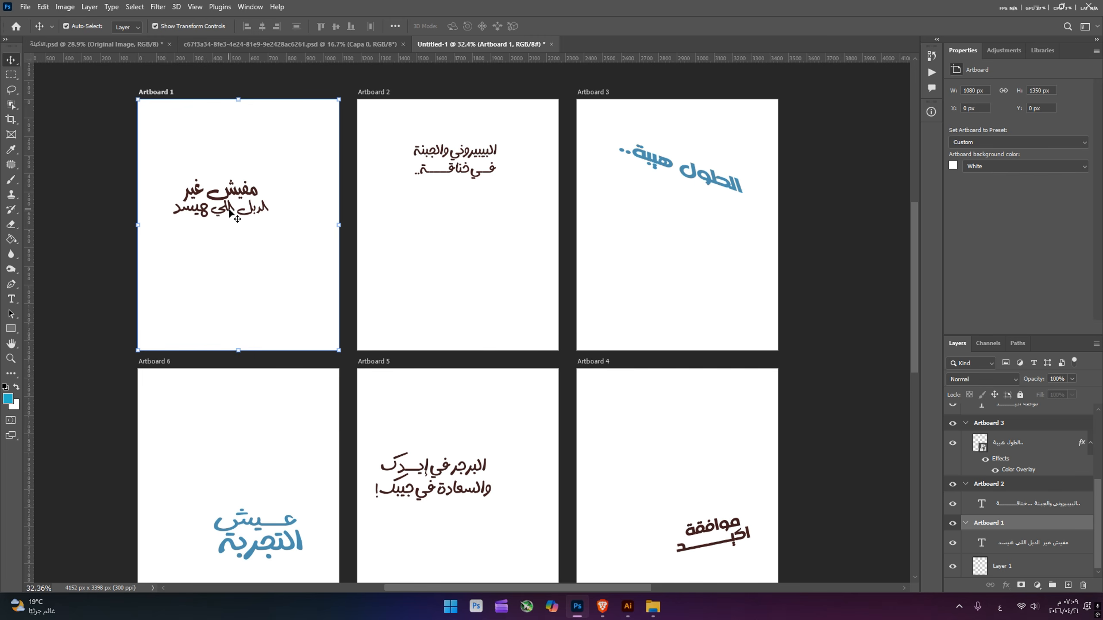
pyautogui.moveTo(232, 195); pyautogui.dragTo(241, 148)
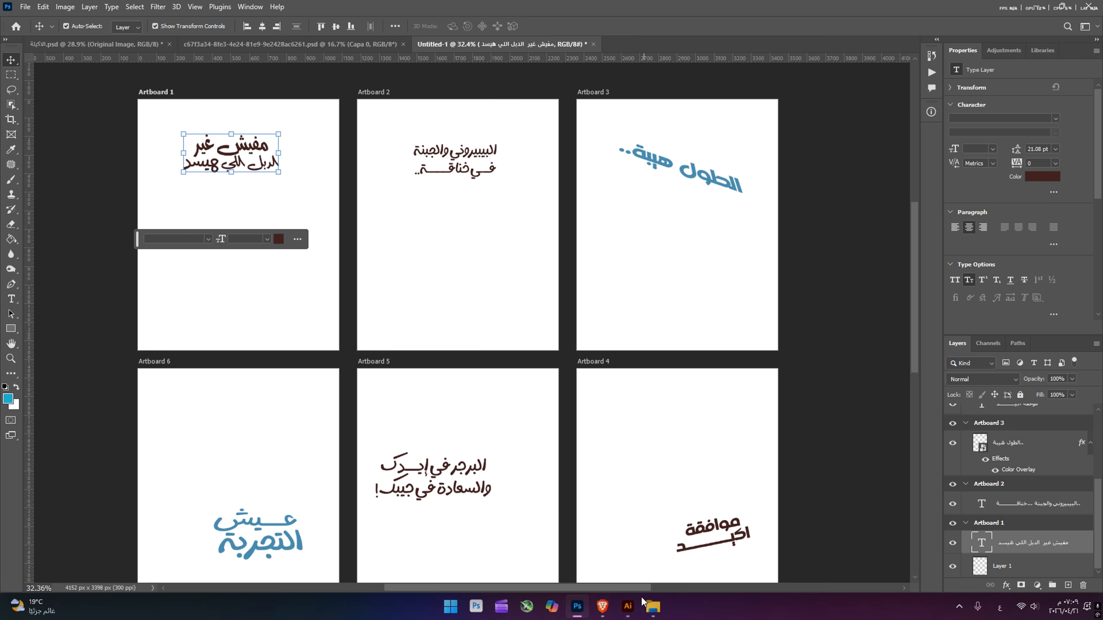
# Step: Place the stacked burger image "Layer 2" from the assets folder on Artboard 1, below the headline
pyautogui.moveTo(620, 614)
pyautogui.moveTo(653, 606)
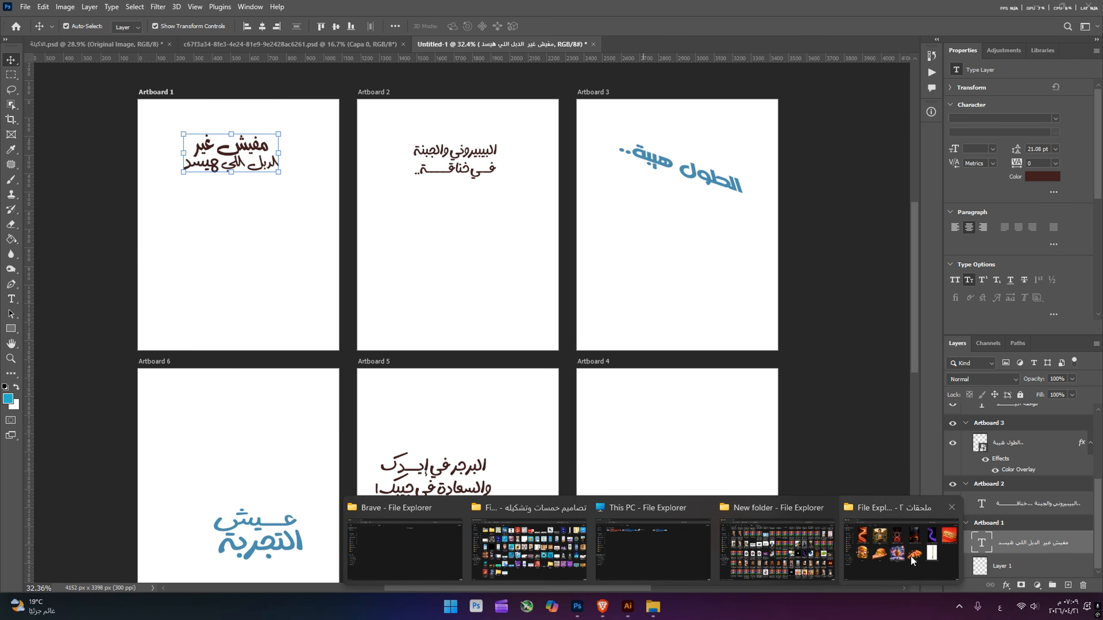
pyautogui.click(901, 547)
pyautogui.moveTo(126, 334); pyautogui.dragTo(239, 222)
pyautogui.press('Return')
pyautogui.click(74, 228)
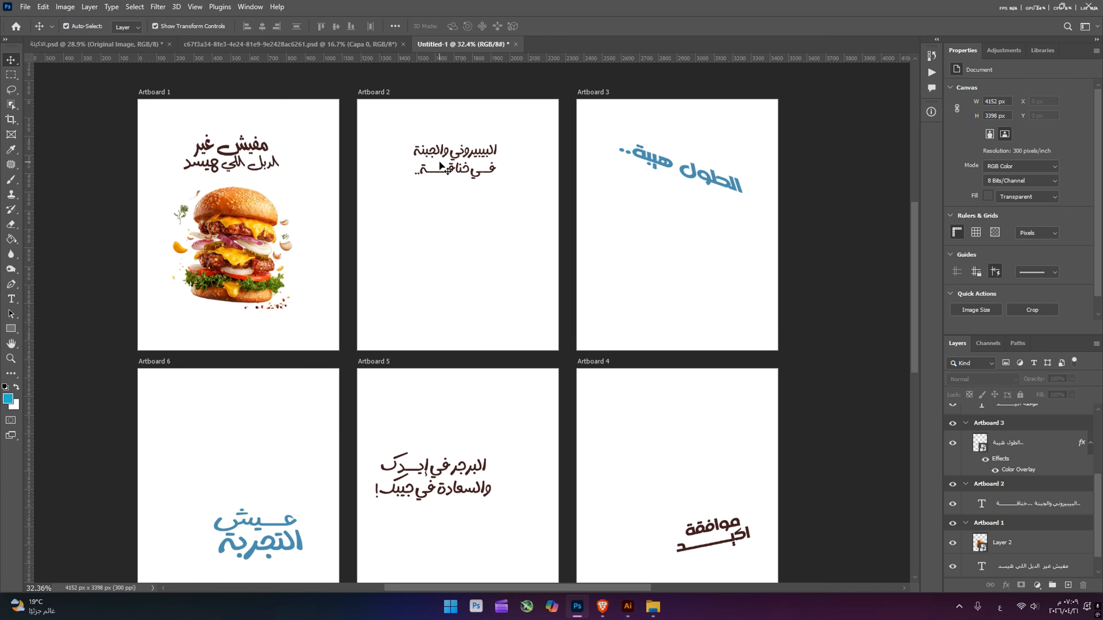
# Step: Place the pizza slice file "Original Image" on Artboard 2 at about 860 x 568 px, just below the headline
pyautogui.click(450, 214)
pyautogui.hotkey('shift', 'v')
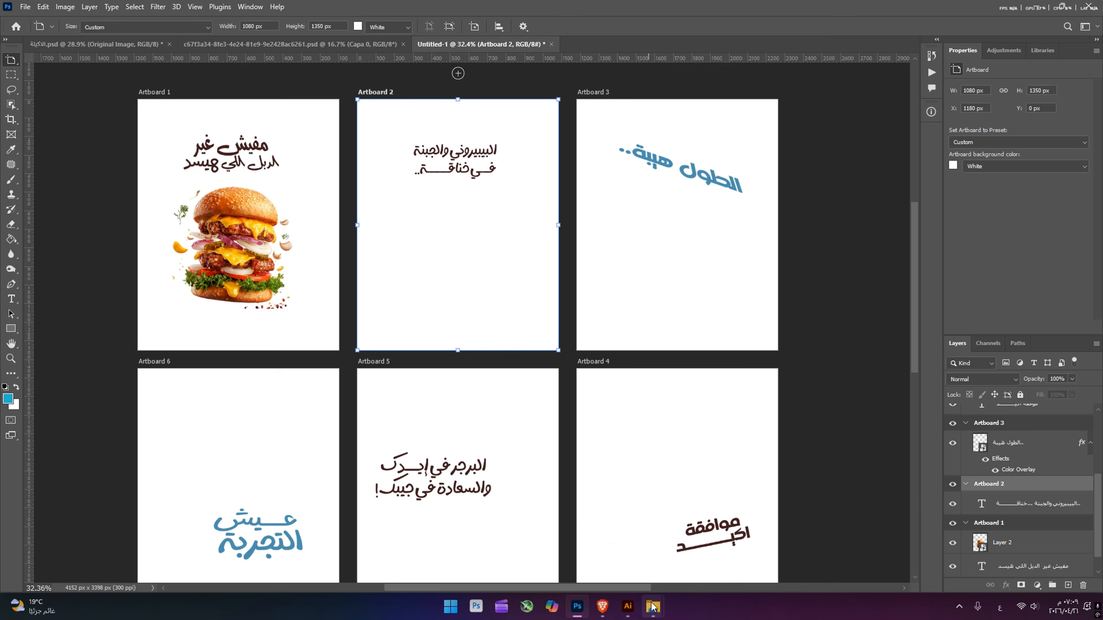
pyautogui.moveTo(652, 606)
pyautogui.click(887, 528)
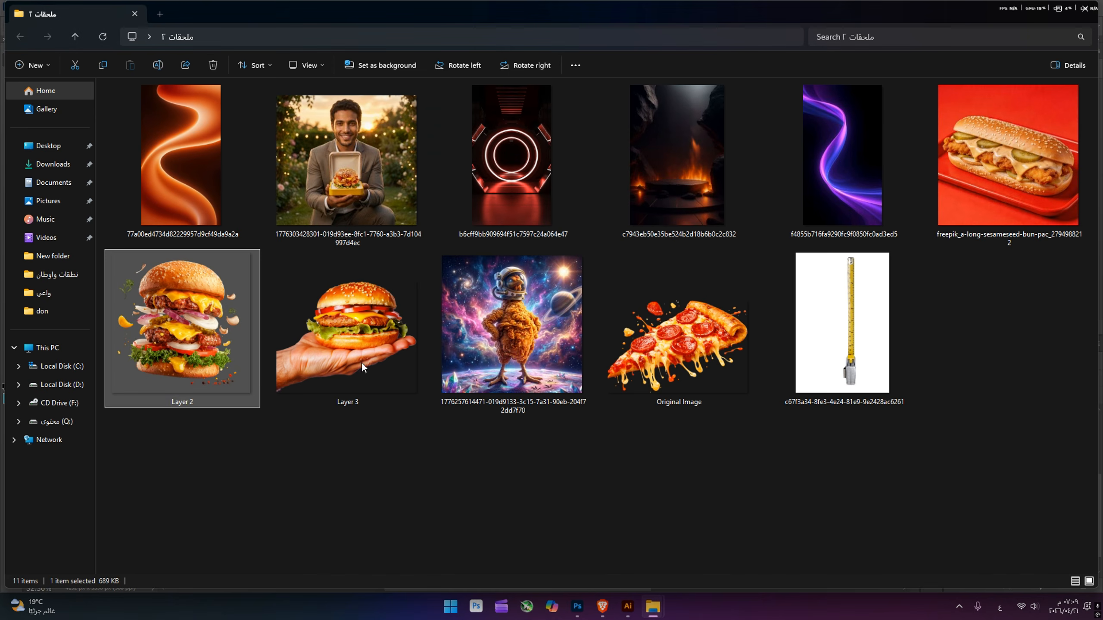
pyautogui.moveTo(711, 326); pyautogui.dragTo(478, 257)
pyautogui.moveTo(457, 189); pyautogui.dragTo(459, 221)
pyautogui.press('Return')
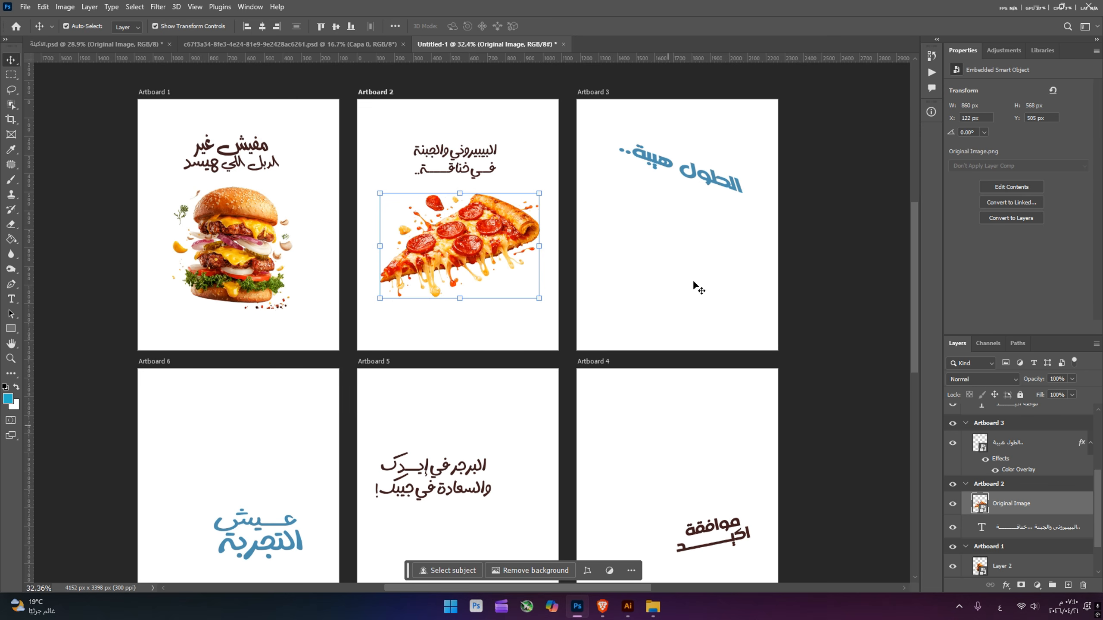
# Step: Place the long sesame-seed bun sandwich photo on Artboard 3 and move its layer beneath the headline layer
pyautogui.click(690, 234)
pyautogui.moveTo(654, 608)
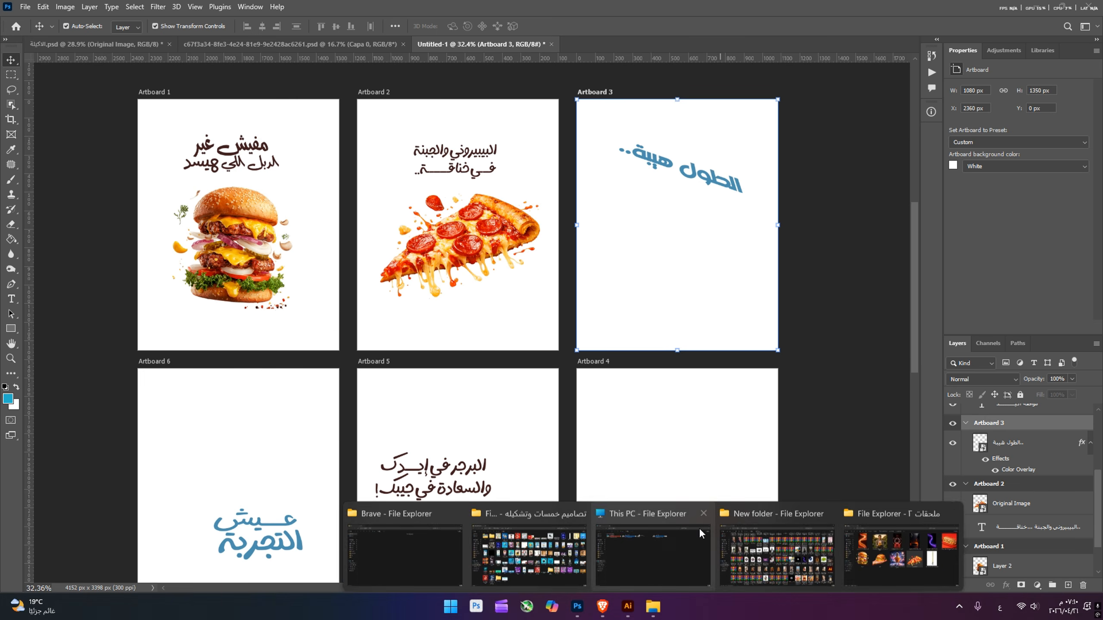
pyautogui.click(899, 546)
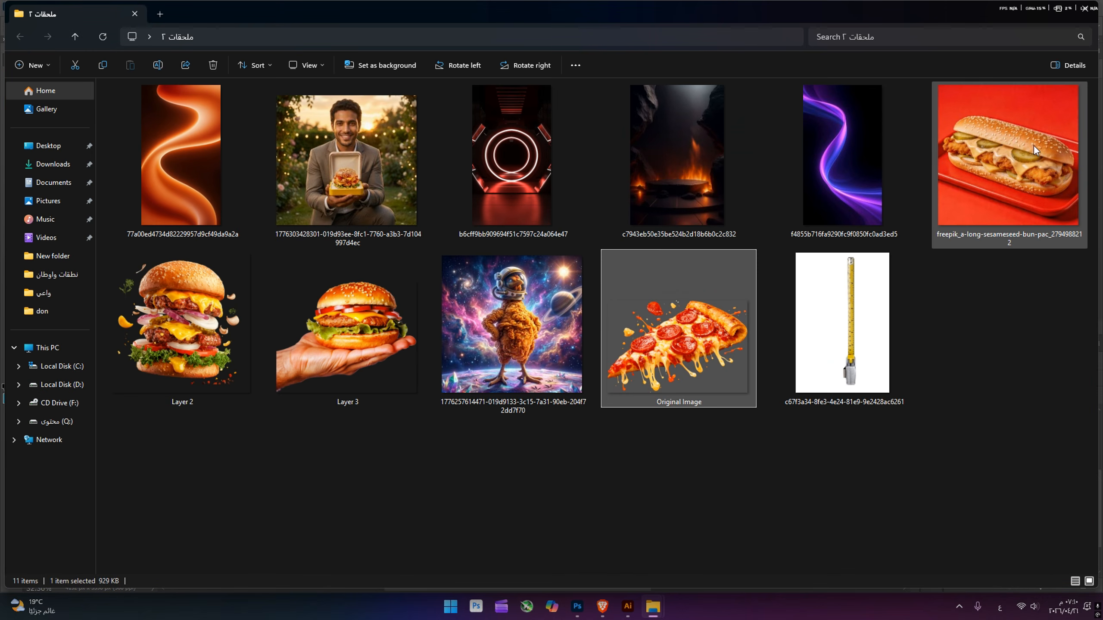
pyautogui.moveTo(1035, 149); pyautogui.dragTo(703, 252)
pyautogui.press('Return')
pyautogui.moveTo(1031, 447); pyautogui.dragTo(1026, 478)
# Step: Place the photo of the man holding a burger box on Artboard 4, move its layer beneath the headline layer and deselect it
pyautogui.scroll(-1, 695, 434)
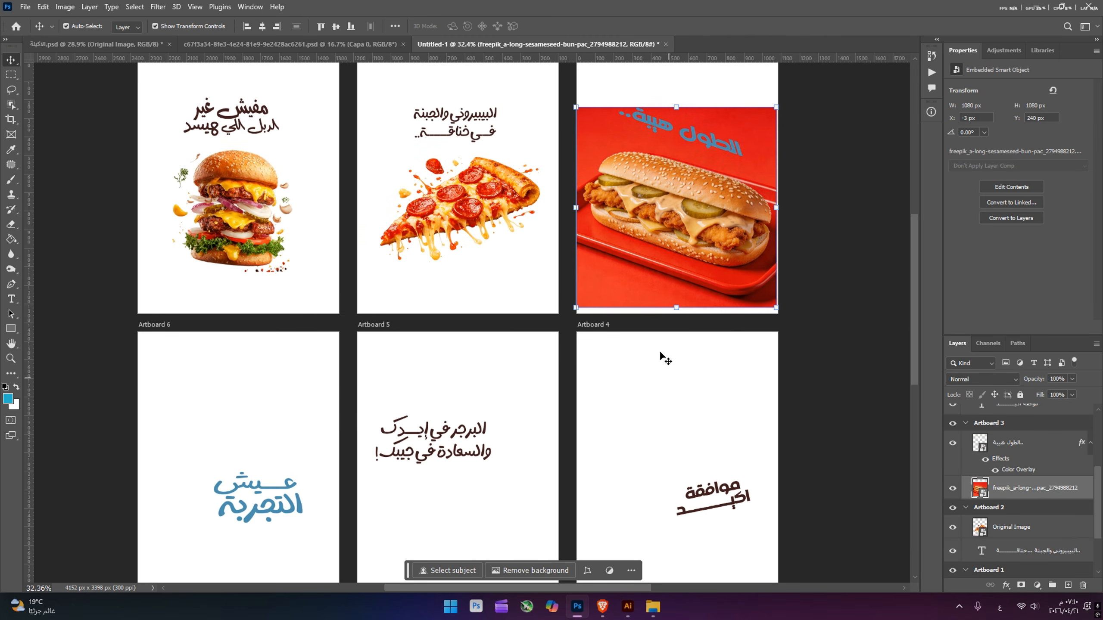
pyautogui.click(596, 330)
pyautogui.click(602, 607)
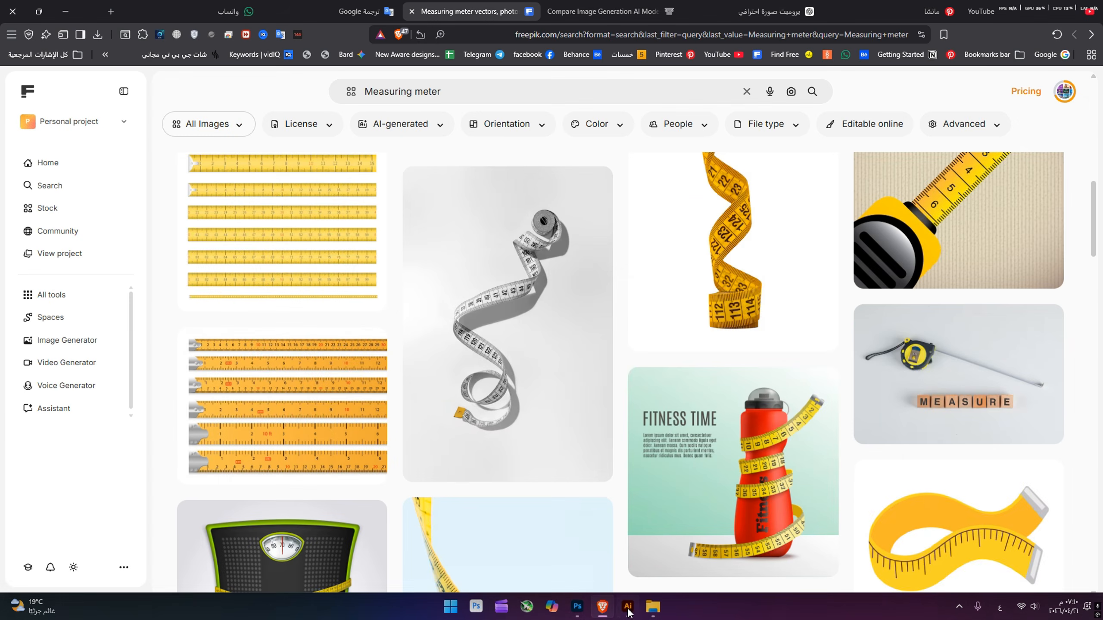
pyautogui.moveTo(644, 607)
pyautogui.click(900, 548)
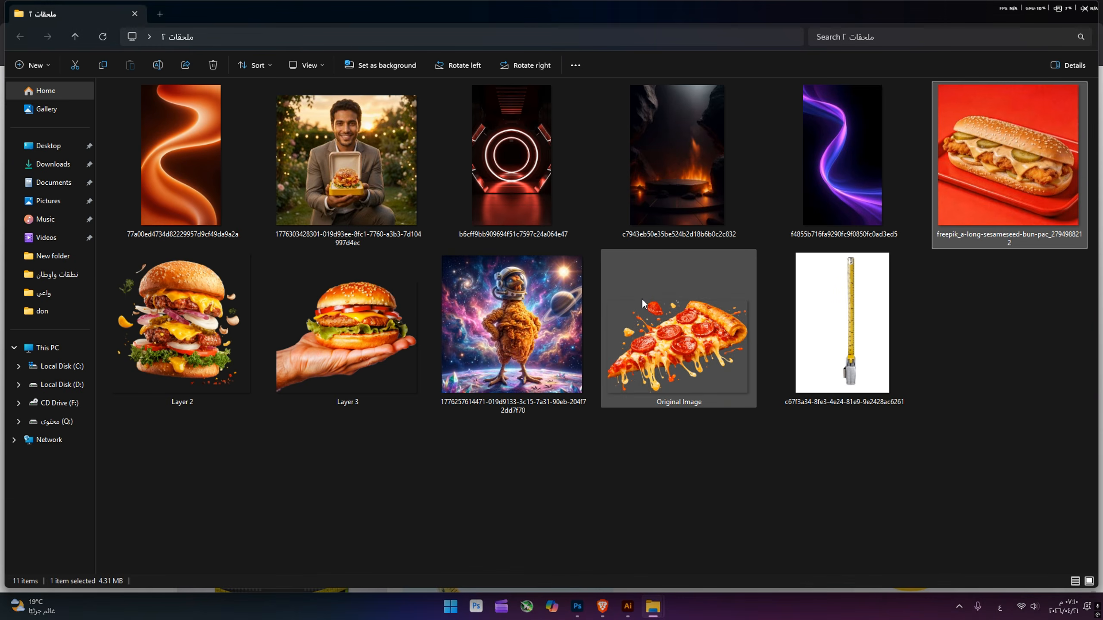
pyautogui.moveTo(347, 165); pyautogui.dragTo(683, 443)
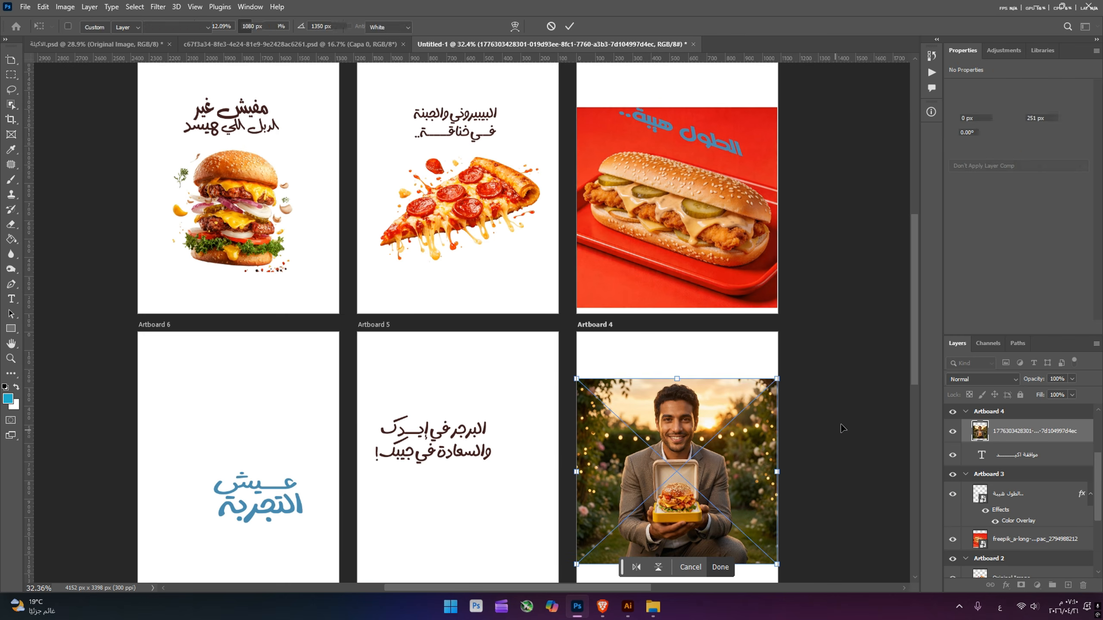
pyautogui.press('Return')
pyautogui.moveTo(1030, 434); pyautogui.dragTo(1025, 464)
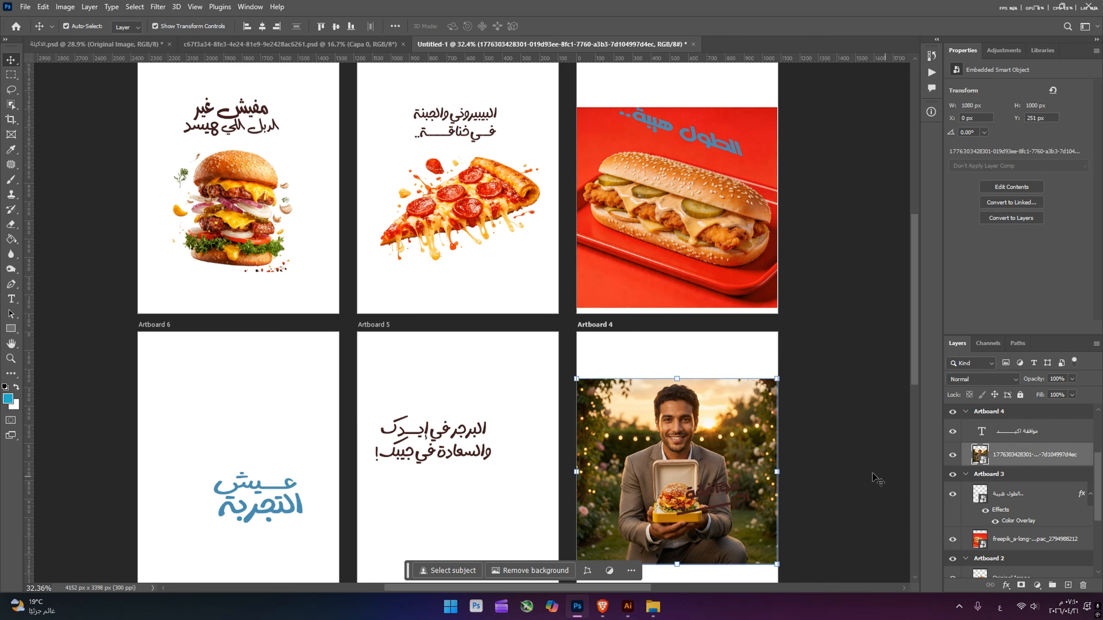
pyautogui.click(875, 475)
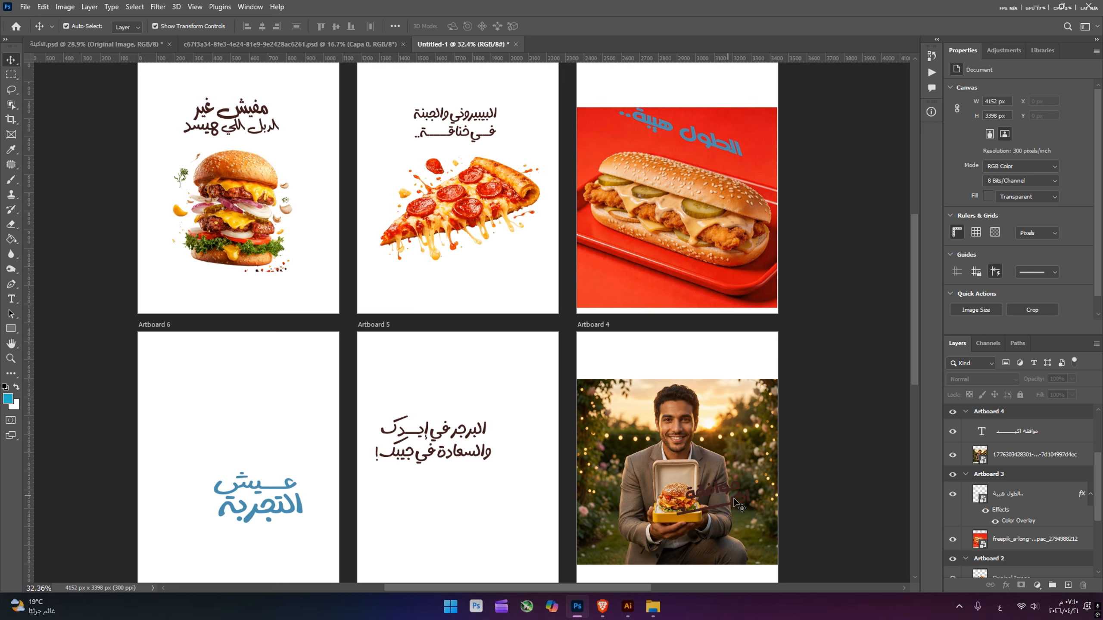
# Step: Place the hand-held burger image "Layer 3" in the lower part of Artboard 5 and move the headline above the burger
pyautogui.click(422, 504)
pyautogui.hotkey('shift', 'v')
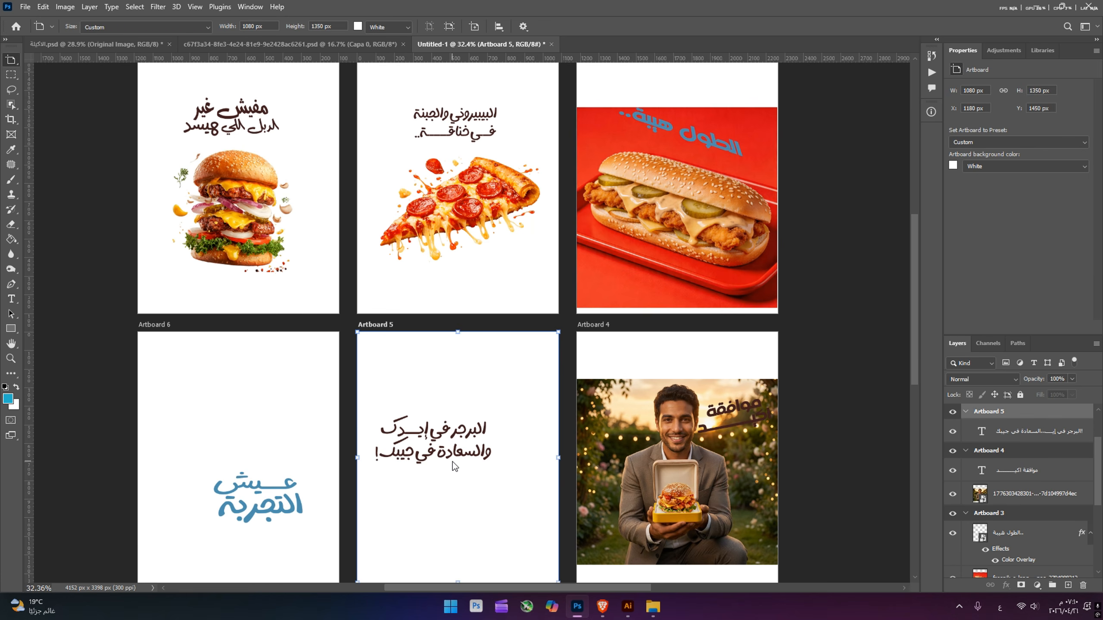
pyautogui.moveTo(652, 607)
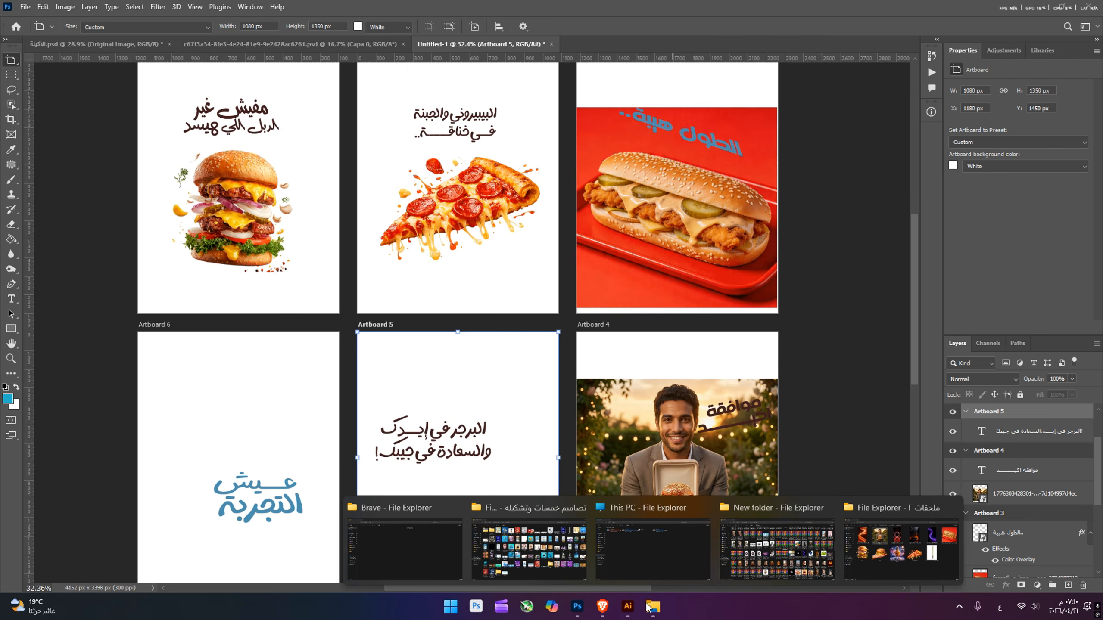
pyautogui.click(855, 548)
pyautogui.moveTo(337, 317); pyautogui.dragTo(501, 478)
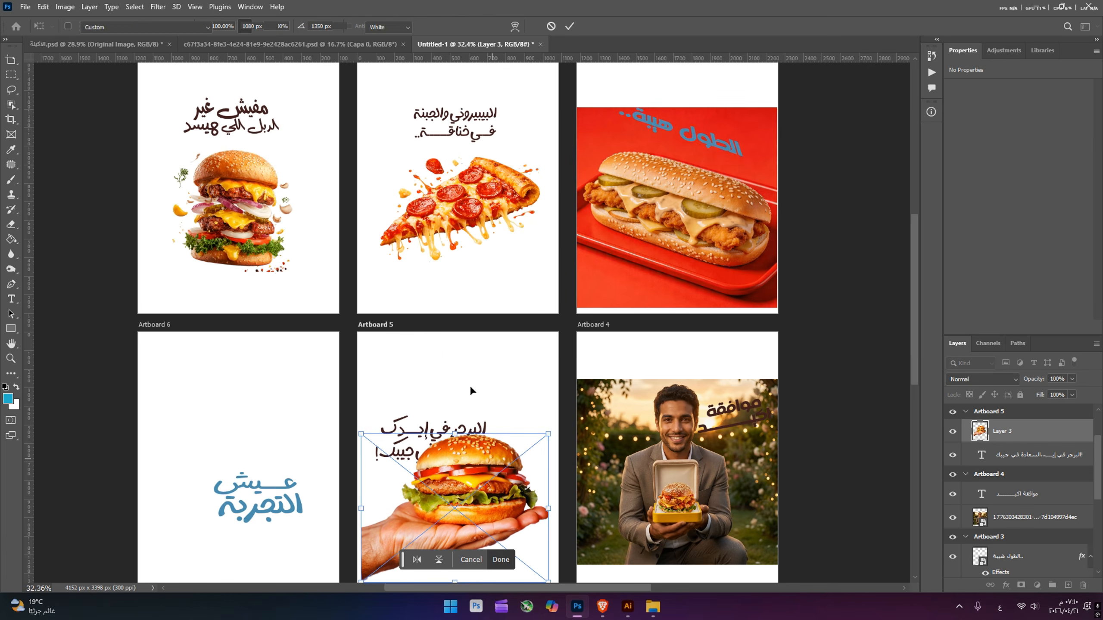
pyautogui.click(469, 385)
pyautogui.moveTo(426, 435); pyautogui.dragTo(447, 392)
pyautogui.click(375, 481)
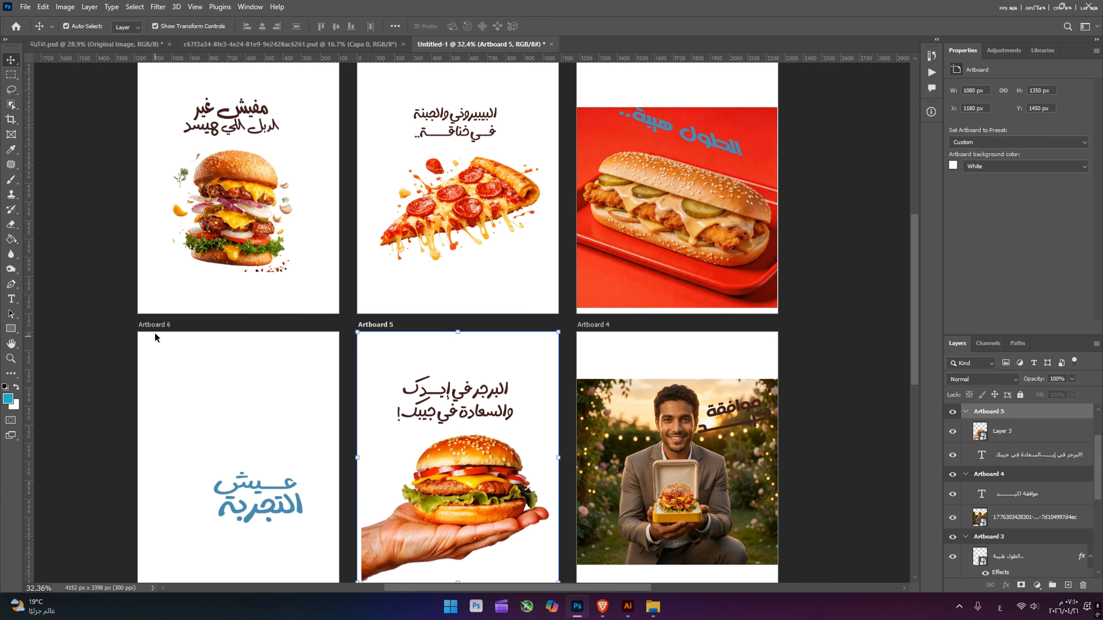
# Step: Place the image of the fried chicken astronaut in space on Artboard 6 at the artboard's full width
pyautogui.click(155, 326)
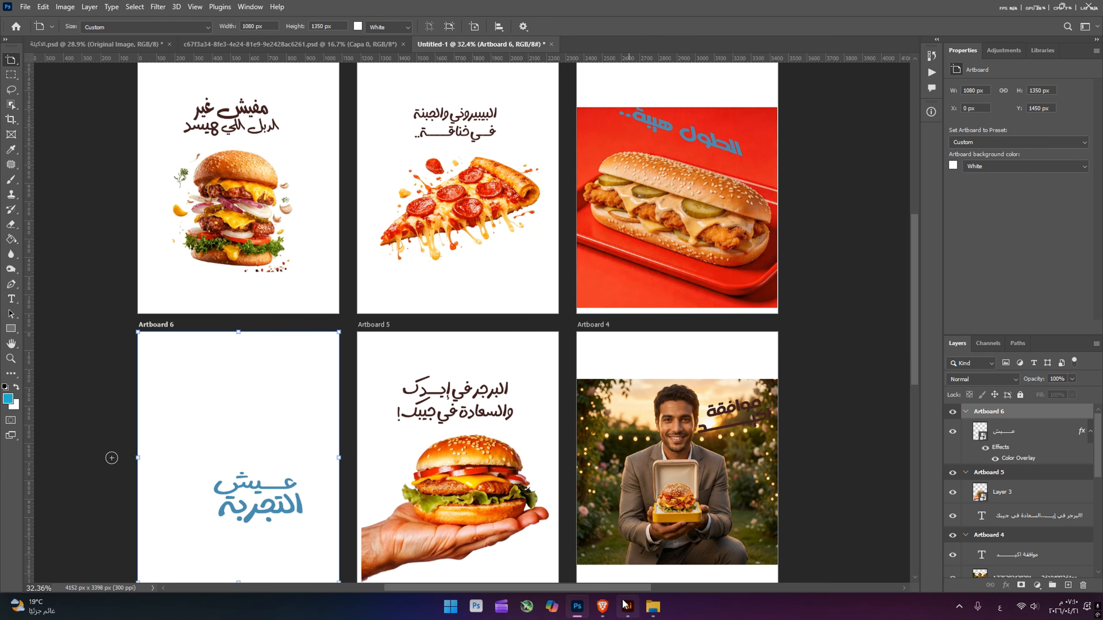
pyautogui.moveTo(602, 605)
pyautogui.moveTo(656, 608)
pyautogui.click(931, 532)
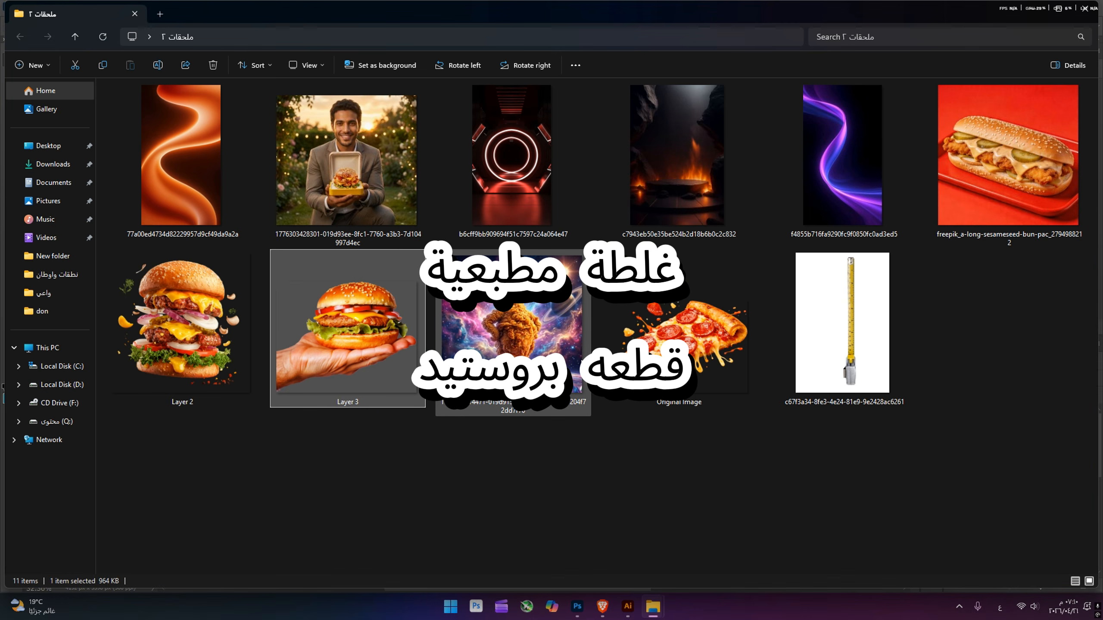
pyautogui.moveTo(550, 328); pyautogui.dragTo(236, 530)
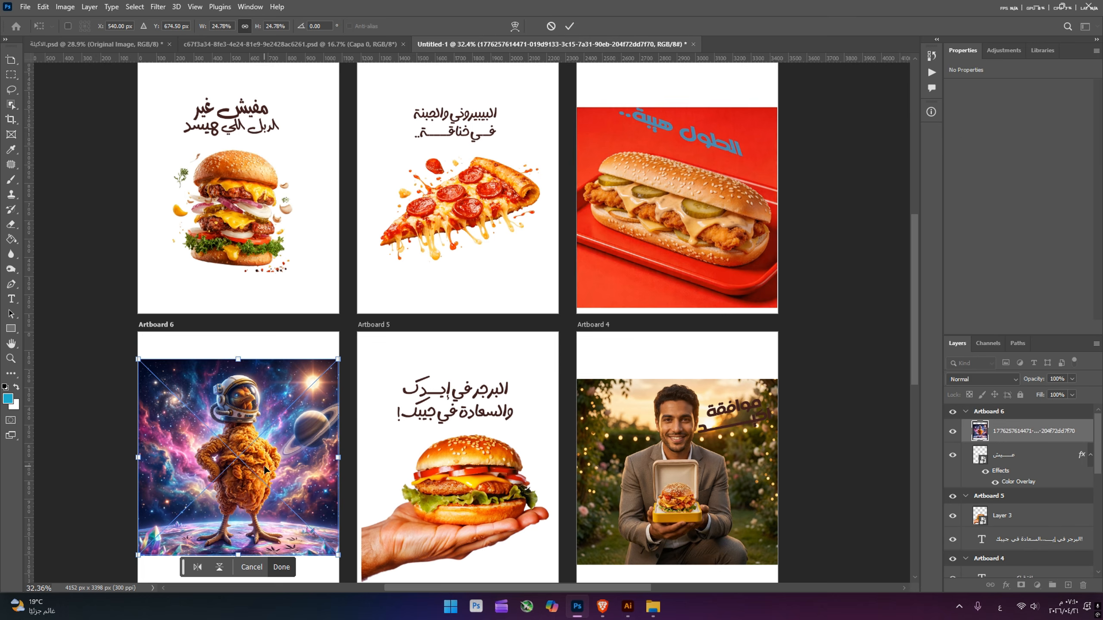
pyautogui.press('Return')
# Step: Enlarge the chicken astronaut image to about 1346 x 1318 px so it fills nearly all of Artboard 6
pyautogui.scroll(-1, 244, 491)
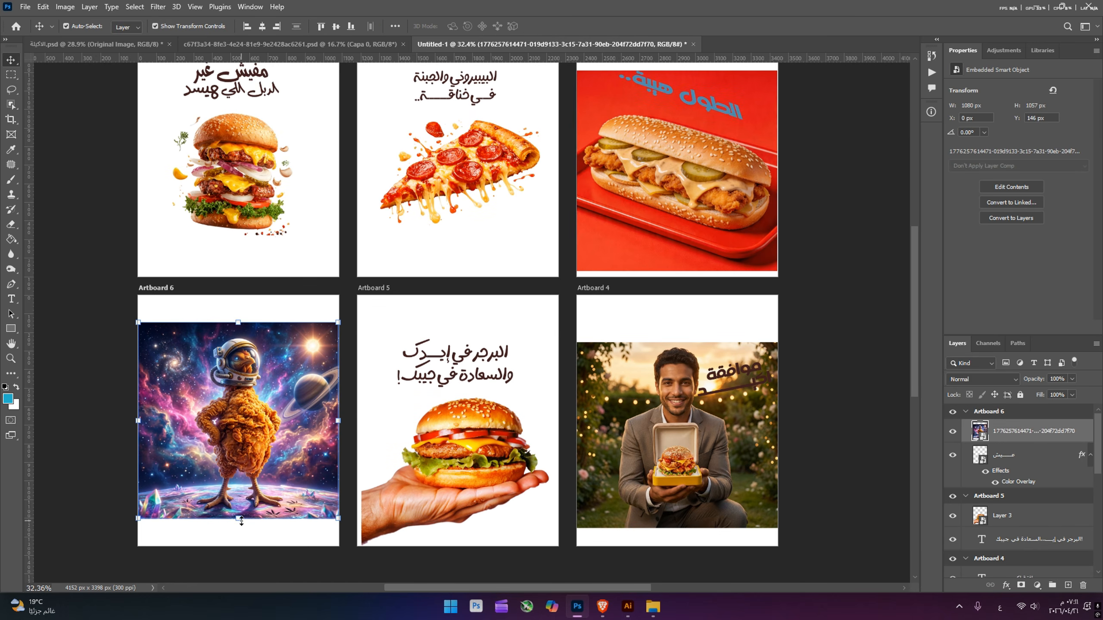
pyautogui.hotkey('ctrl', 't')
pyautogui.moveTo(234, 322); pyautogui.dragTo(233, 301)
pyautogui.press('Return')
# Step: Scale the man's photo on Artboard 4 to about 1248 x 1155 px and move it up close to the artboard's top edge
pyautogui.click(701, 448)
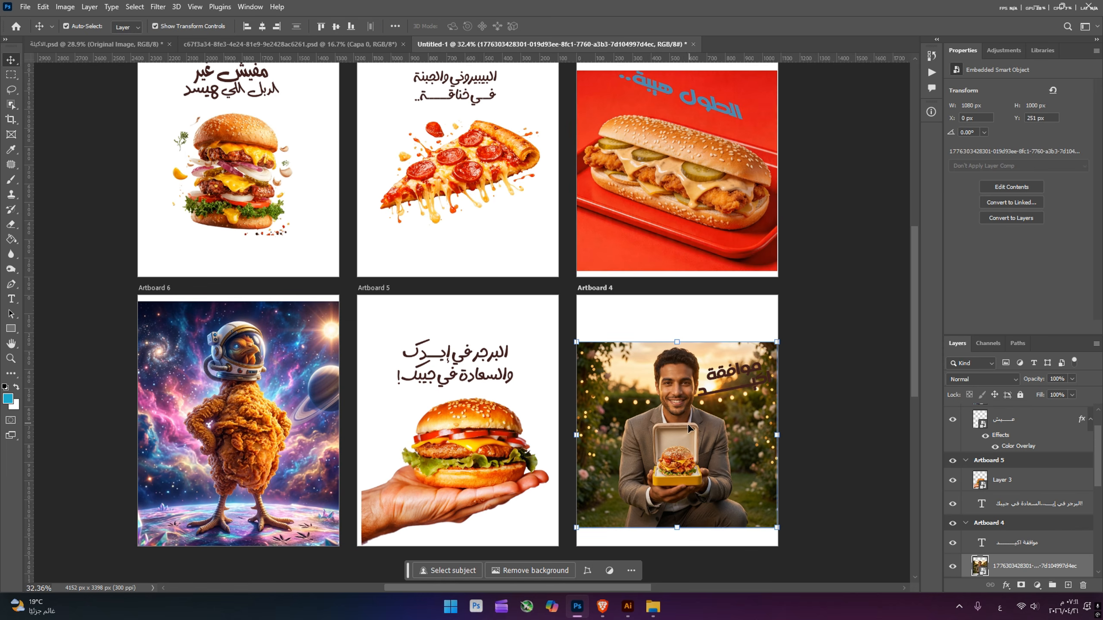
pyautogui.moveTo(678, 339); pyautogui.dragTo(678, 293)
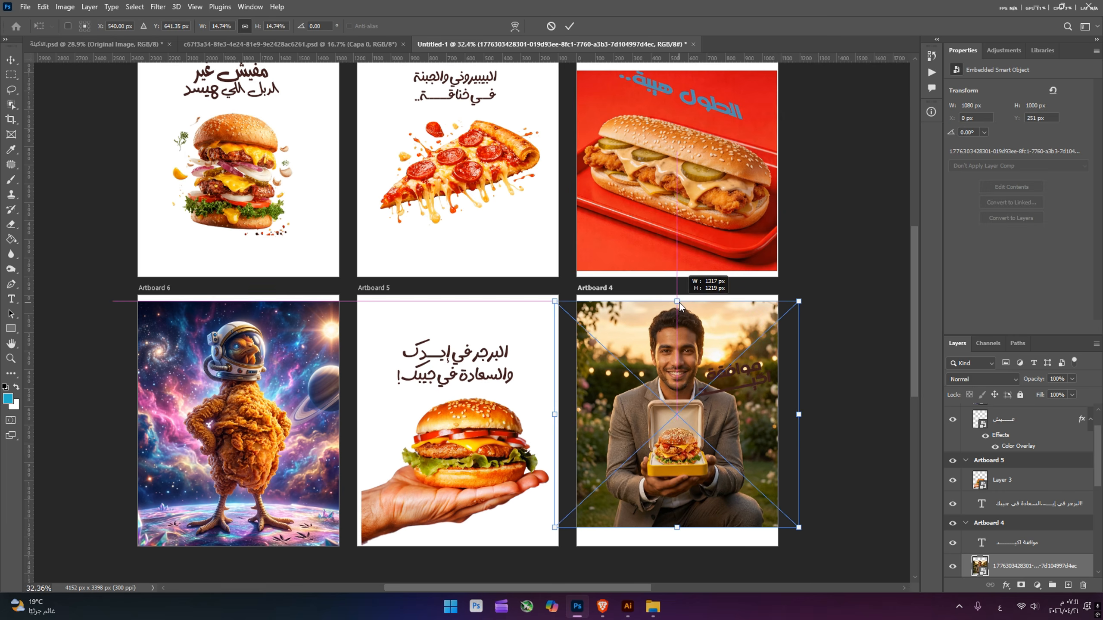
pyautogui.moveTo(678, 434); pyautogui.dragTo(669, 423)
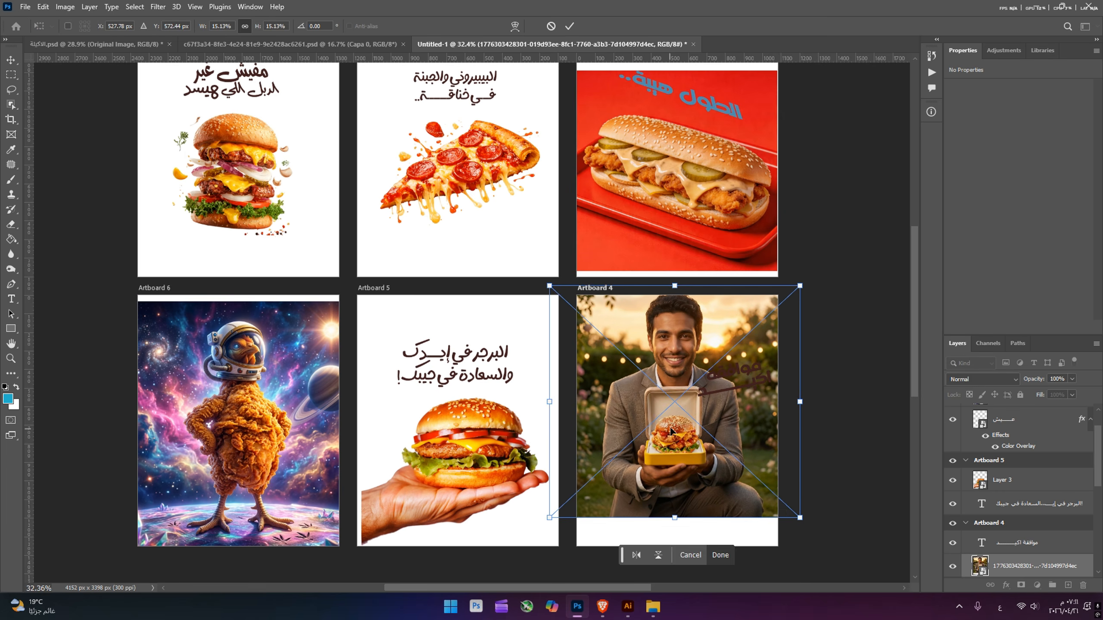
pyautogui.press('Return')
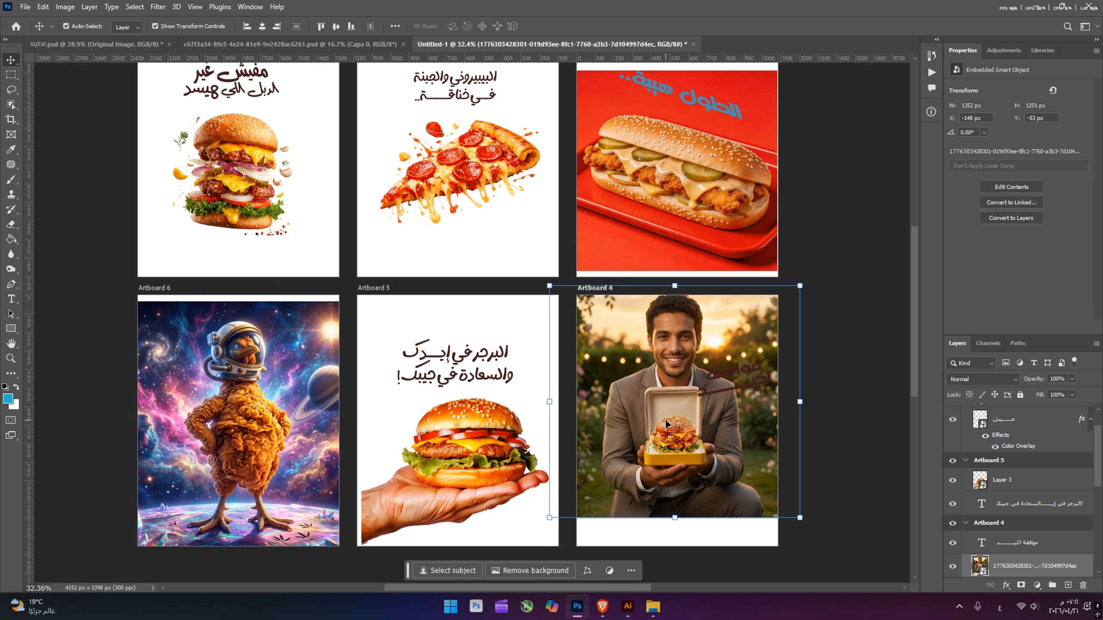
pyautogui.moveTo(667, 424)
pyautogui.mouseDown()
pyautogui.moveTo(681, 479)
pyautogui.moveTo(658, 439)
pyautogui.mouseUp()
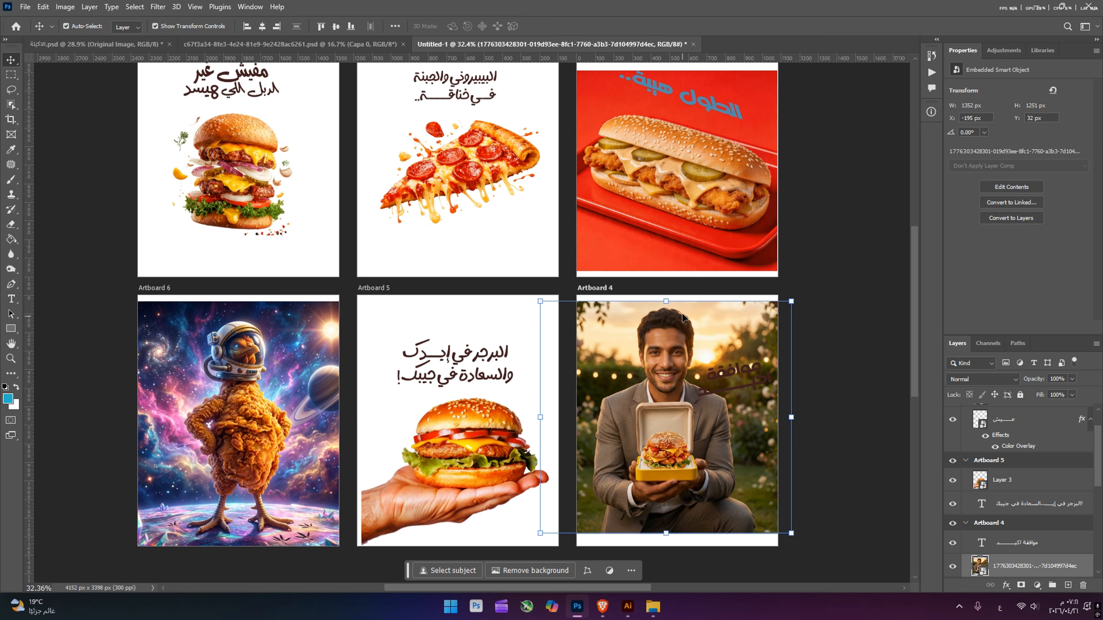
pyautogui.moveTo(669, 296); pyautogui.dragTo(670, 316)
pyautogui.moveTo(674, 437); pyautogui.dragTo(673, 418)
pyautogui.press('Return')
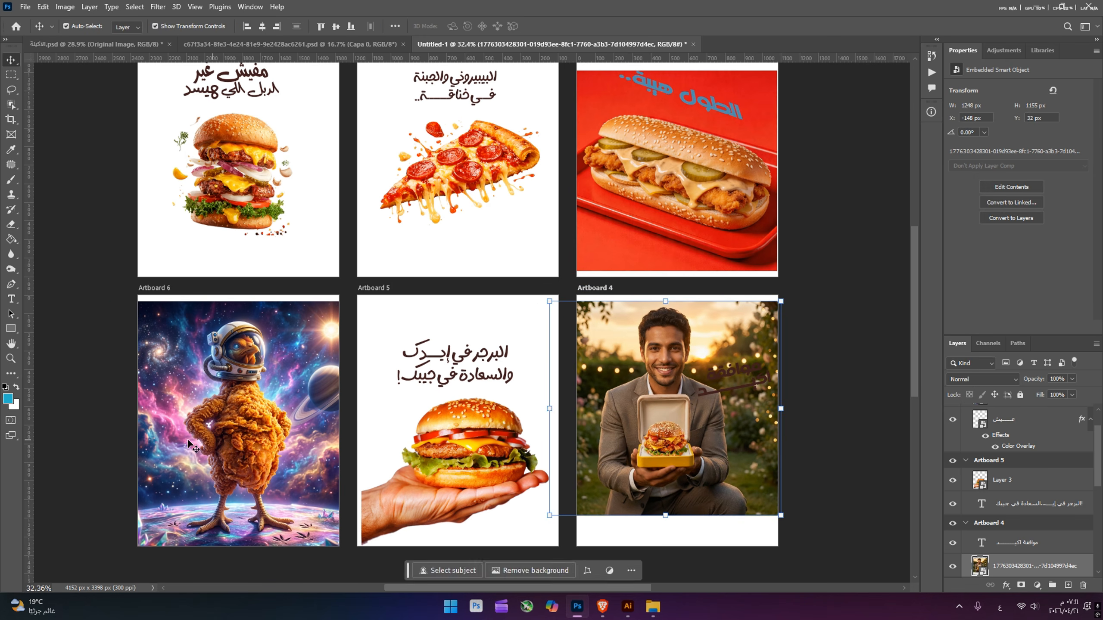
# Step: Move the chicken astronaut image layer beneath the blue headline on Artboard 6 and deselect it
pyautogui.click(295, 361)
pyautogui.moveTo(1049, 428); pyautogui.dragTo(1041, 473)
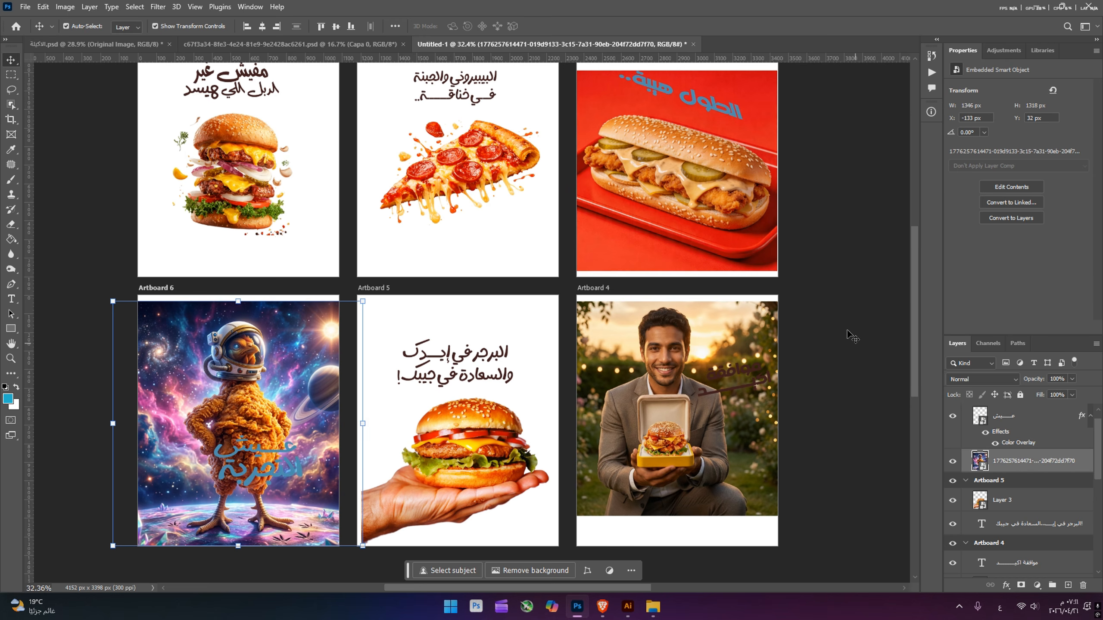
pyautogui.click(844, 330)
pyautogui.scroll(1, 779, 332)
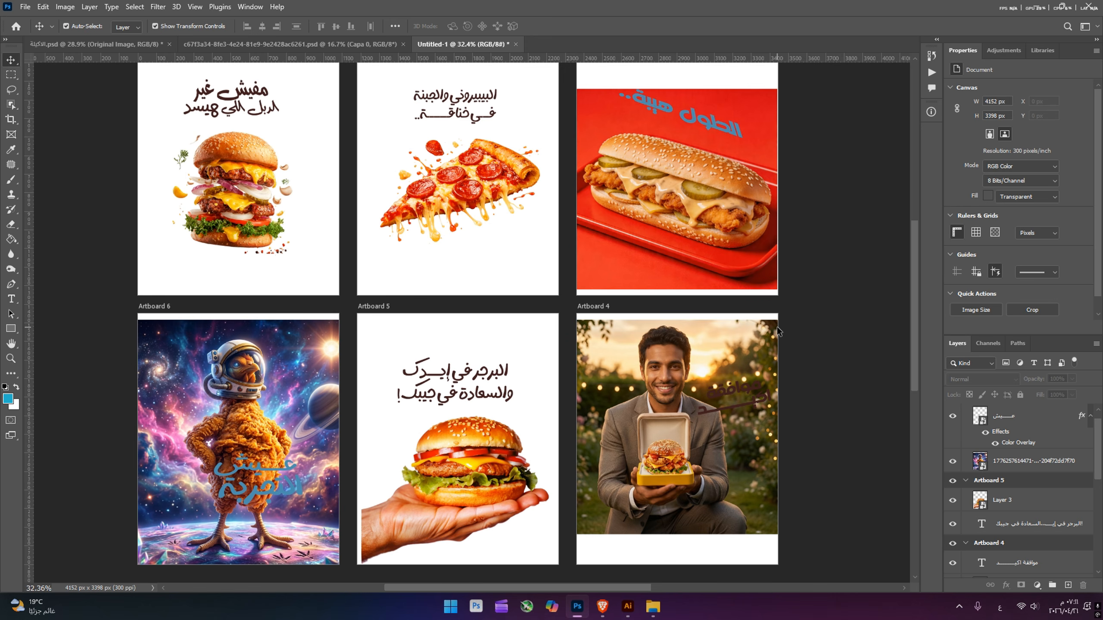
pyautogui.scroll(1, 773, 329)
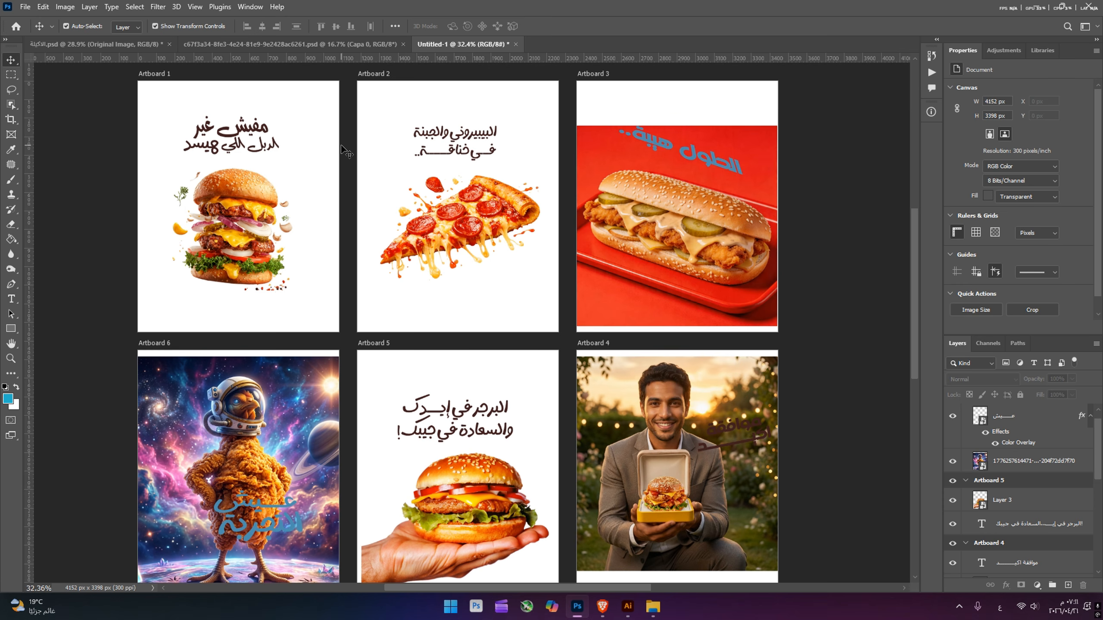
# Step: Add a solid color fill layer in a saturated deep red as the background of Artboard 1, beneath the headline and burger
pyautogui.click(152, 78)
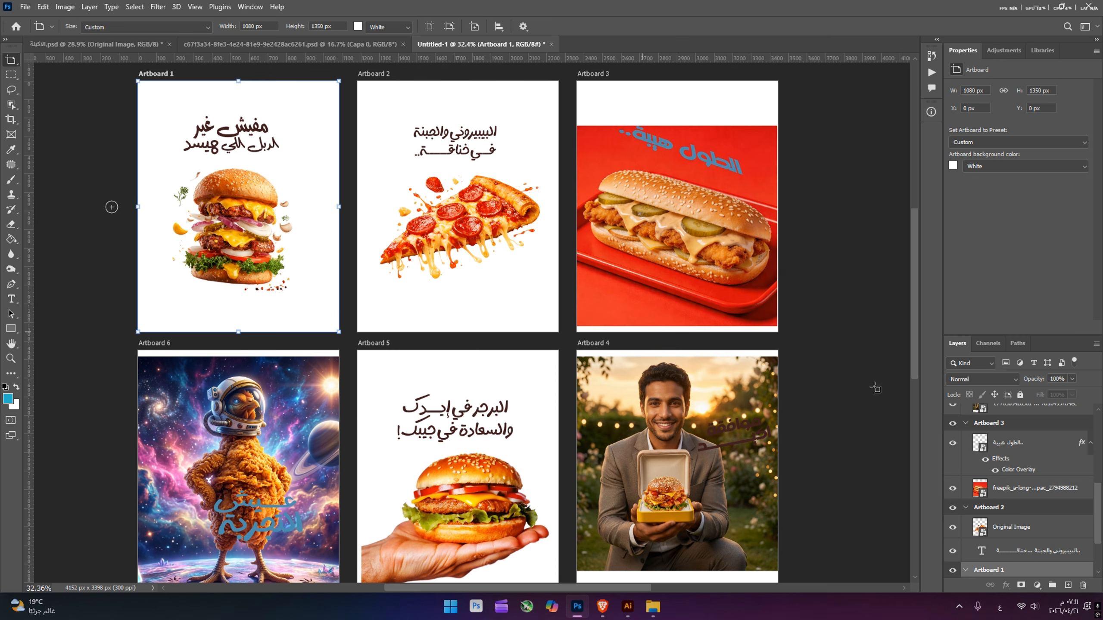
pyautogui.scroll(-3, 1037, 507)
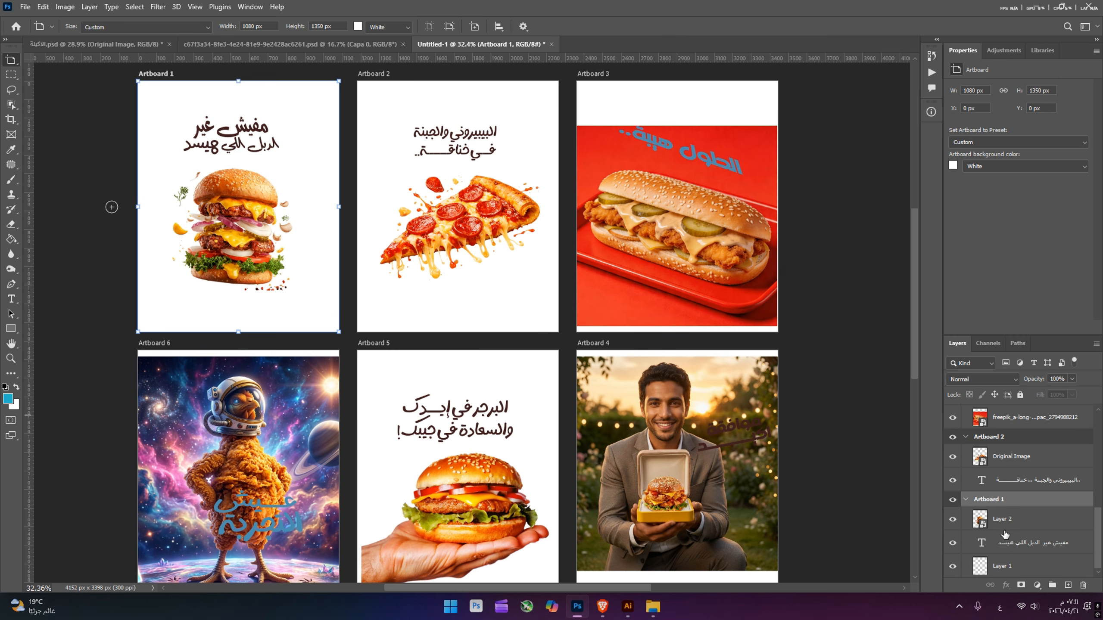
pyautogui.click(1007, 567)
pyautogui.click(1037, 585)
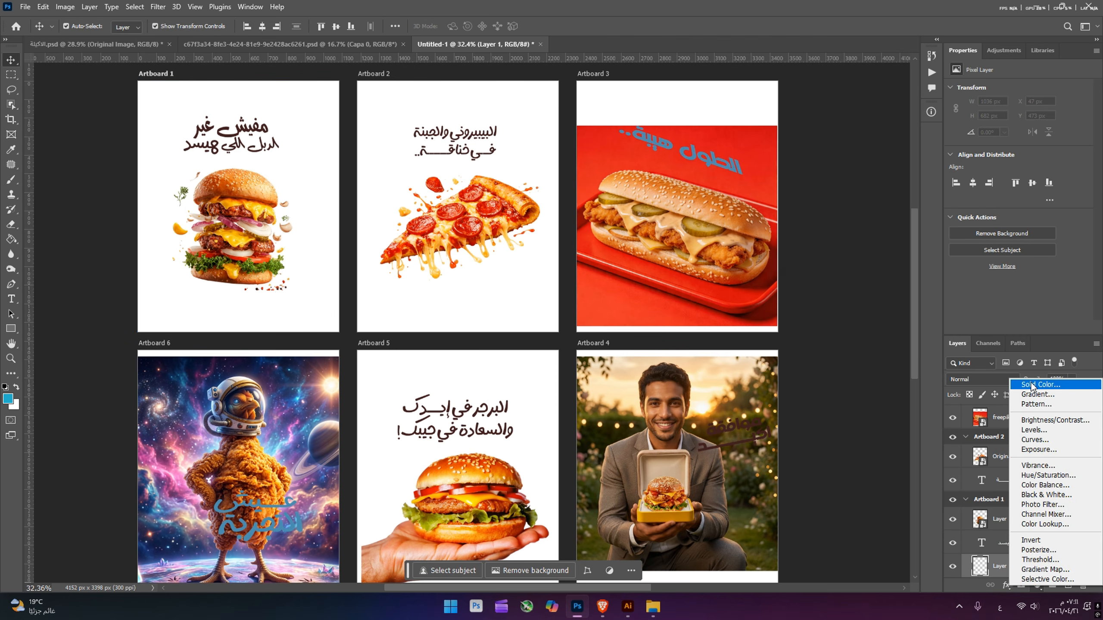
pyautogui.click(1040, 384)
pyautogui.click(590, 303)
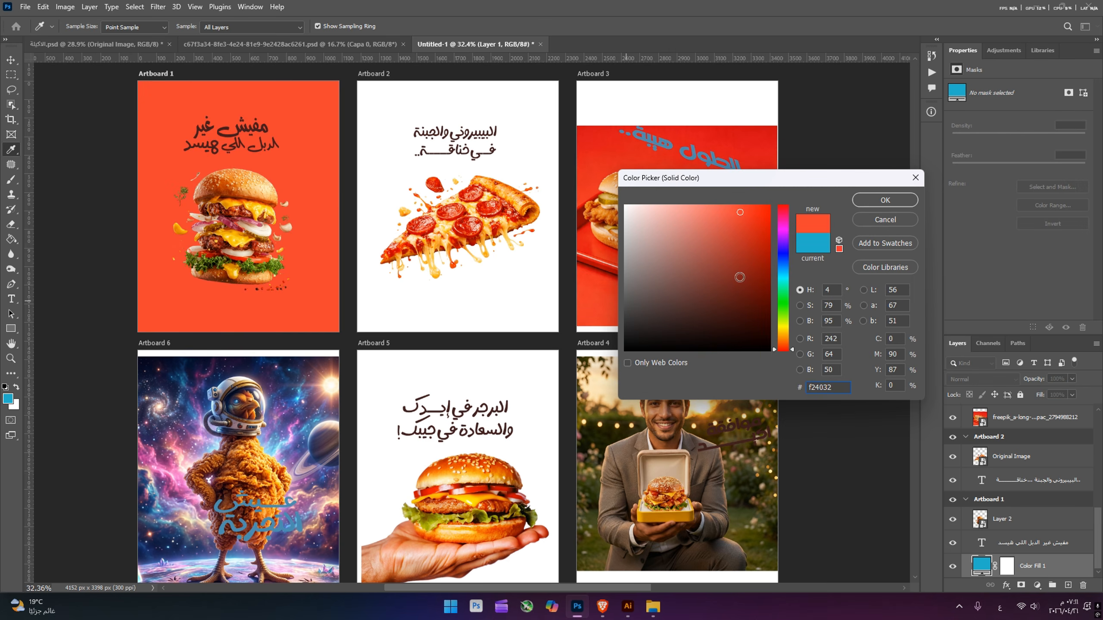
pyautogui.moveTo(739, 277); pyautogui.dragTo(771, 240)
pyautogui.click(769, 236)
pyautogui.click(883, 201)
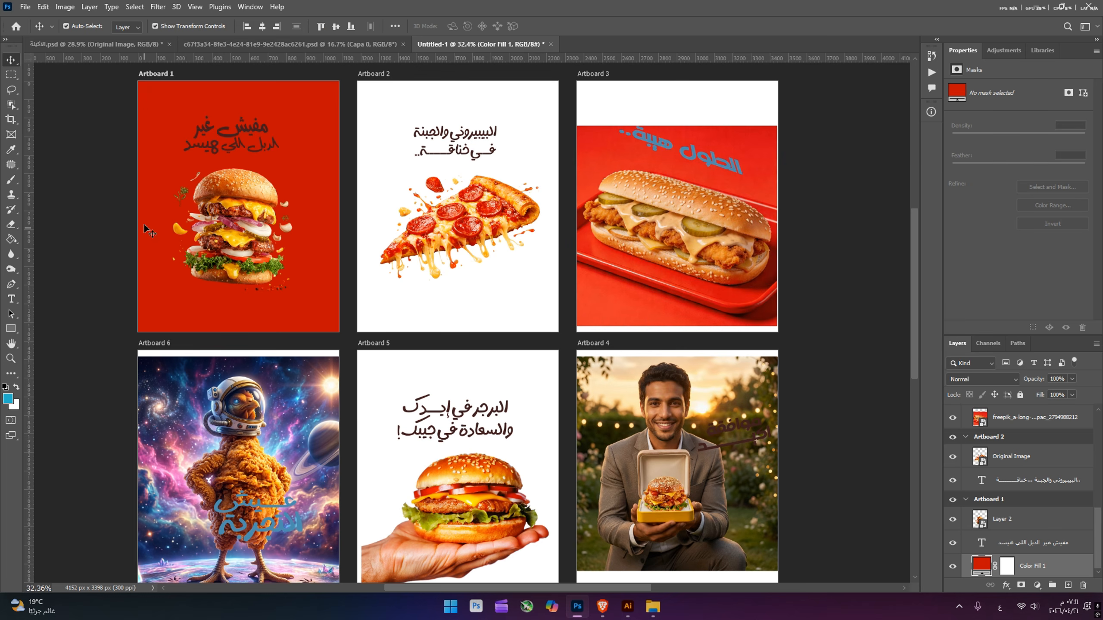
# Step: Copy the restaurant logo from the finished posters document into Artboard 1, scaled to 53.62% near the artboard's lower-left corner
pyautogui.click(85, 45)
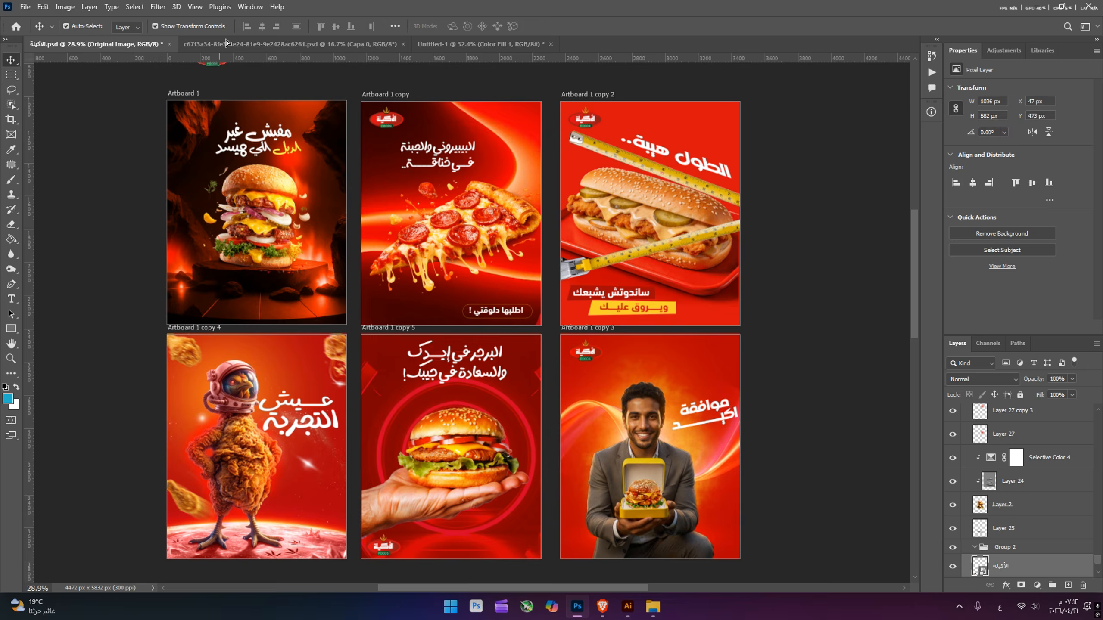
pyautogui.click(297, 44)
pyautogui.click(434, 42)
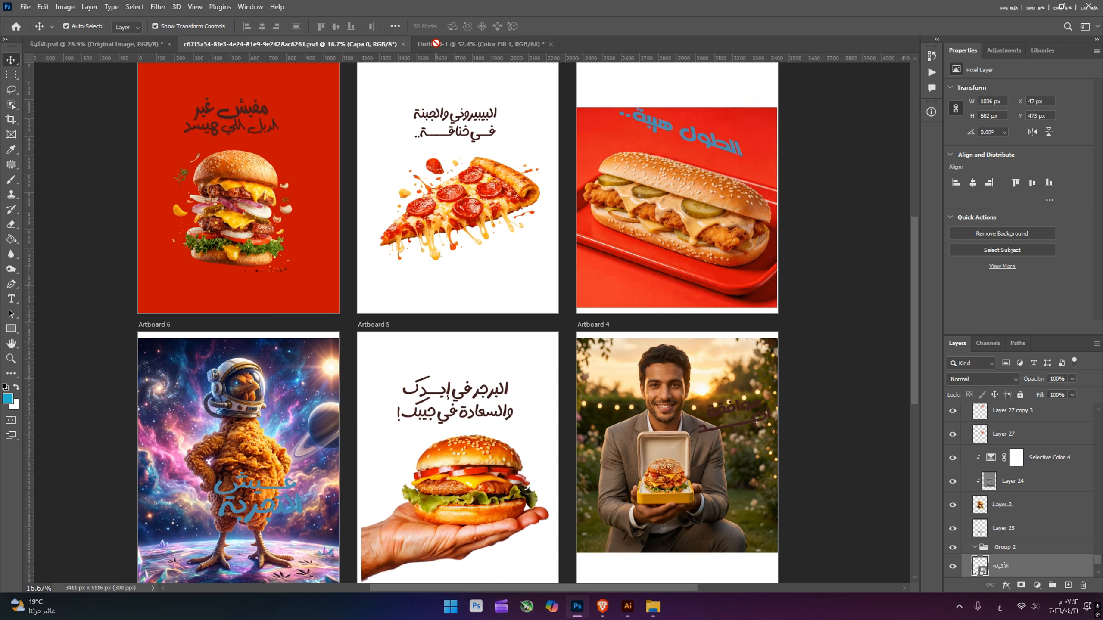
pyautogui.moveTo(182, 277)
pyautogui.mouseDown()
pyautogui.moveTo(174, 292)
pyautogui.moveTo(196, 273)
pyautogui.mouseUp()
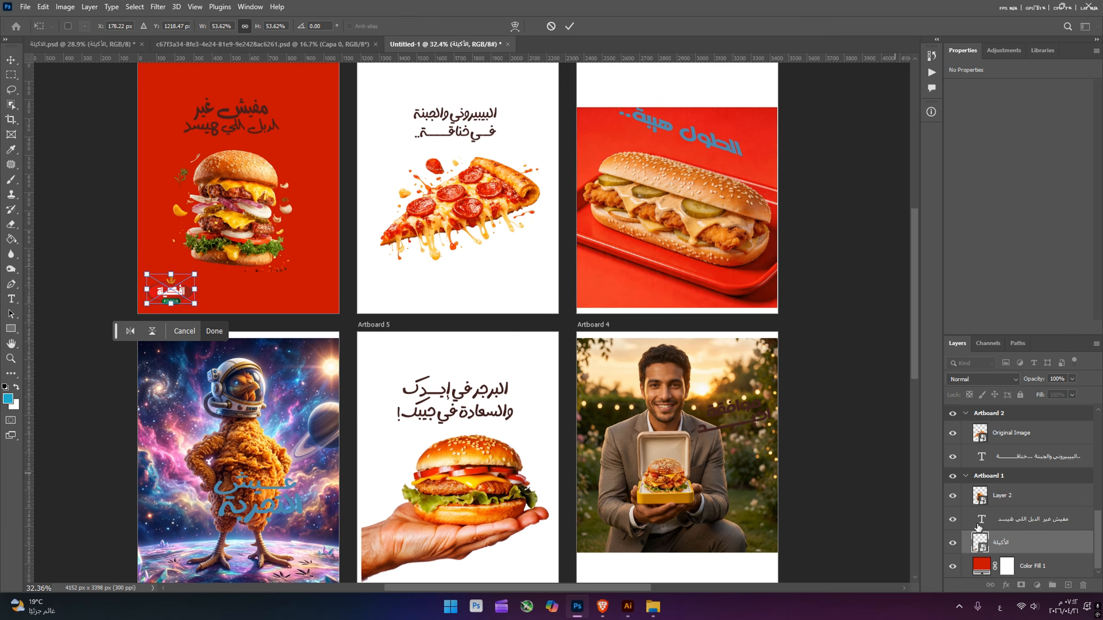
pyautogui.click(991, 513)
pyautogui.scroll(1, 266, 344)
pyautogui.click(256, 323)
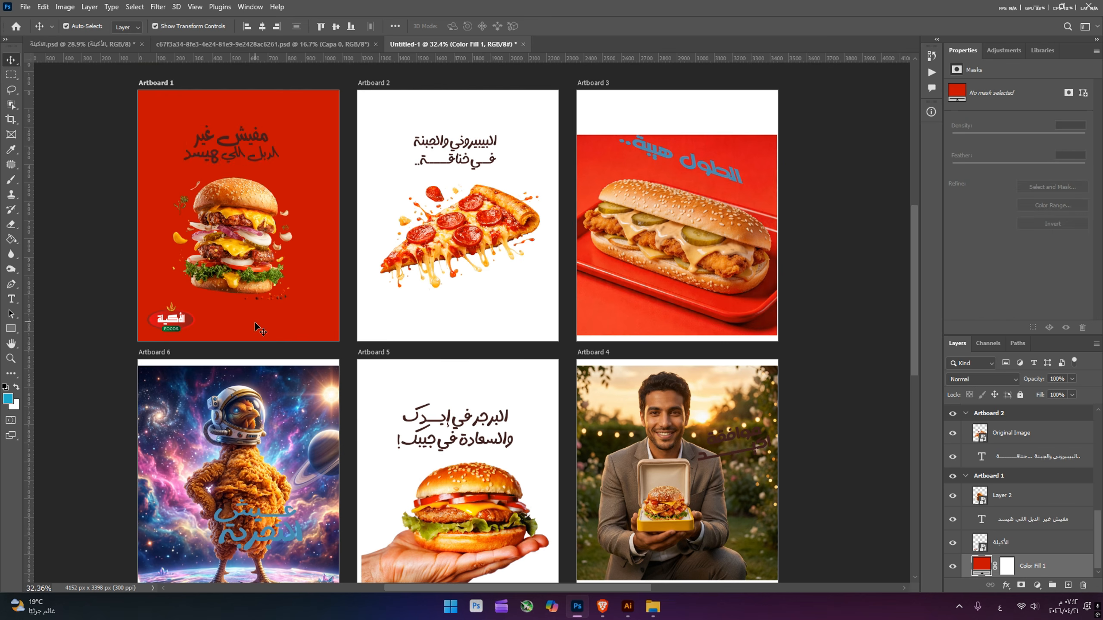
# Step: Add a solid color fill to Artboard 2 in the red sampled from Artboard 1 and move it beneath the headline
pyautogui.click(415, 212)
pyautogui.scroll(1, 415, 212)
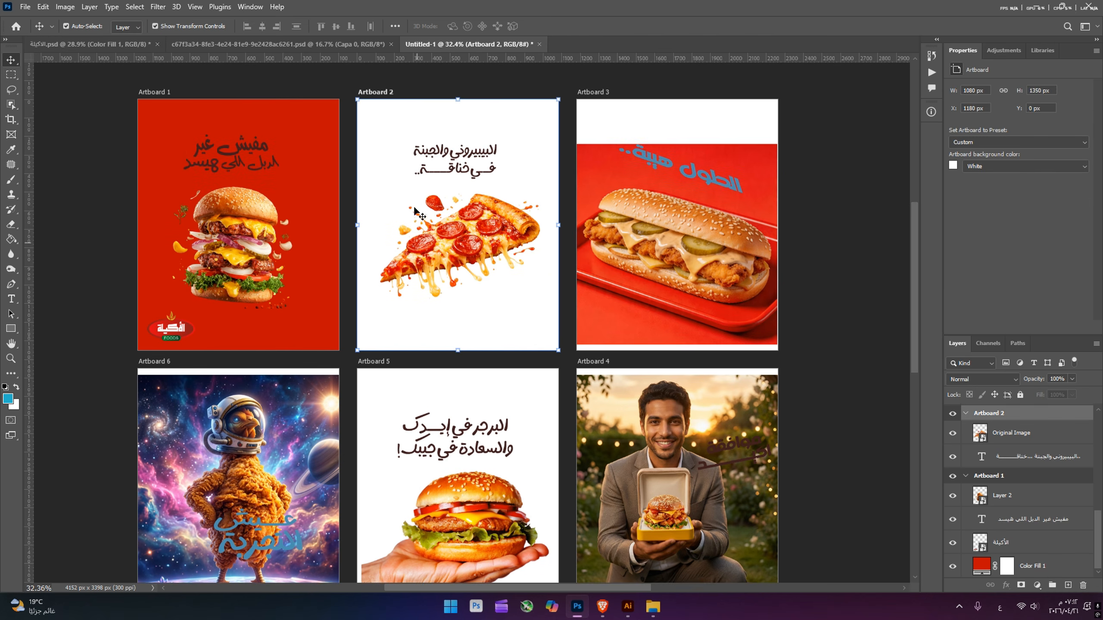
pyautogui.click(377, 93)
pyautogui.click(1030, 465)
pyautogui.press('v')
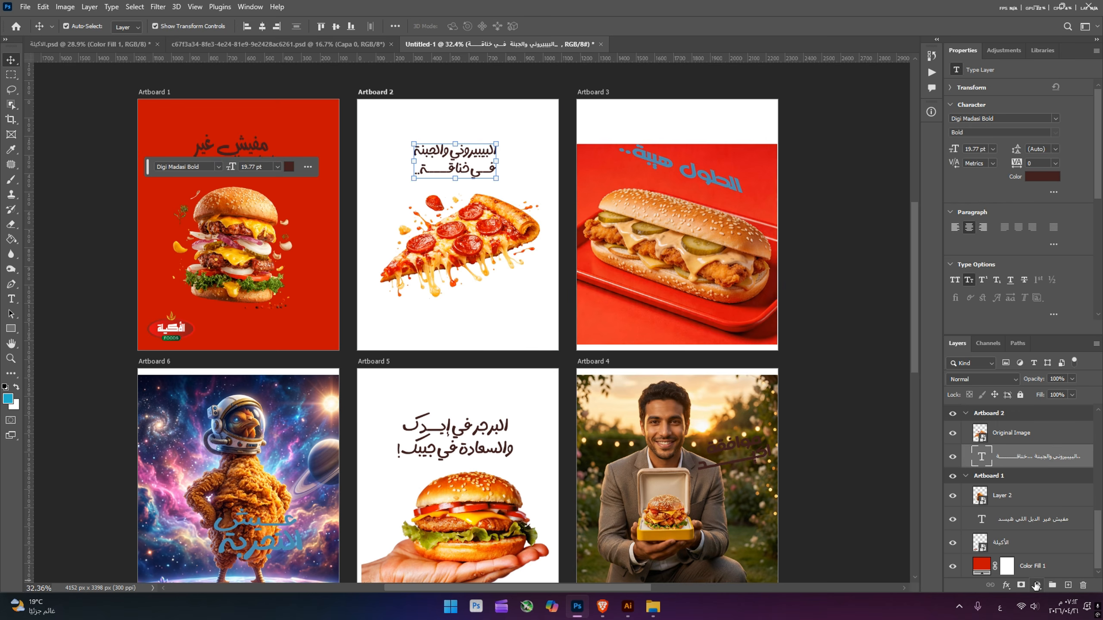
pyautogui.click(1036, 585)
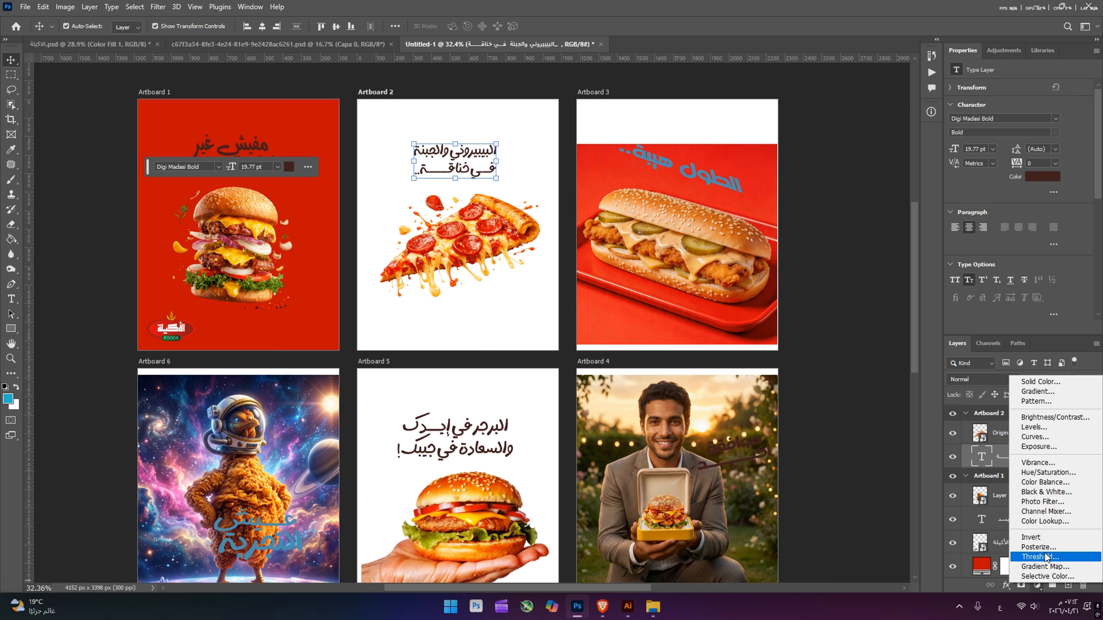
pyautogui.click(1041, 382)
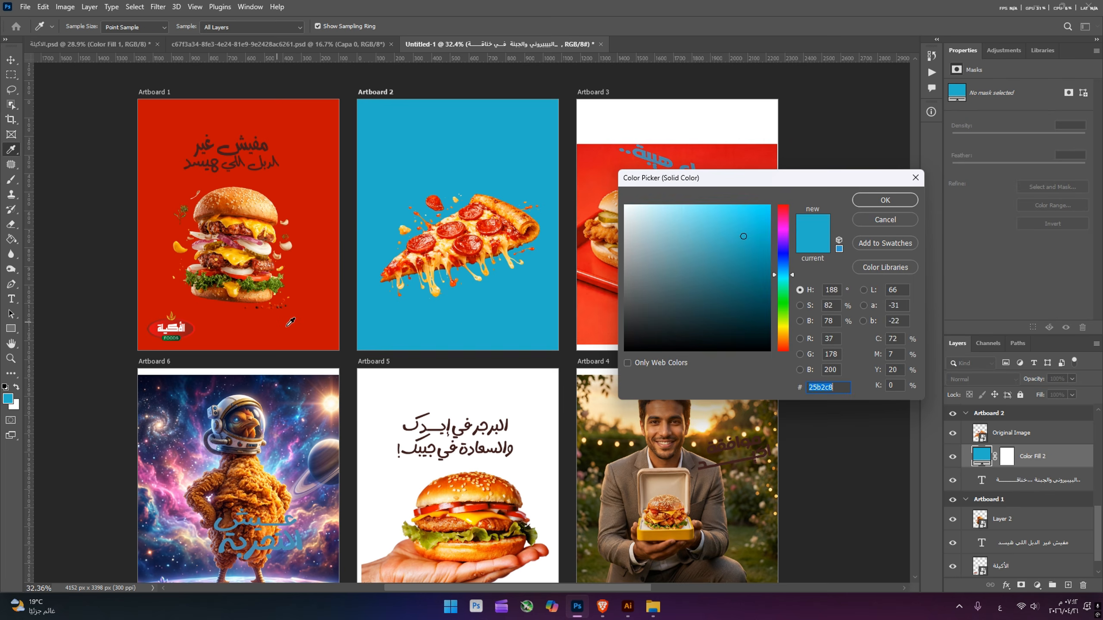
pyautogui.click(291, 322)
pyautogui.click(885, 200)
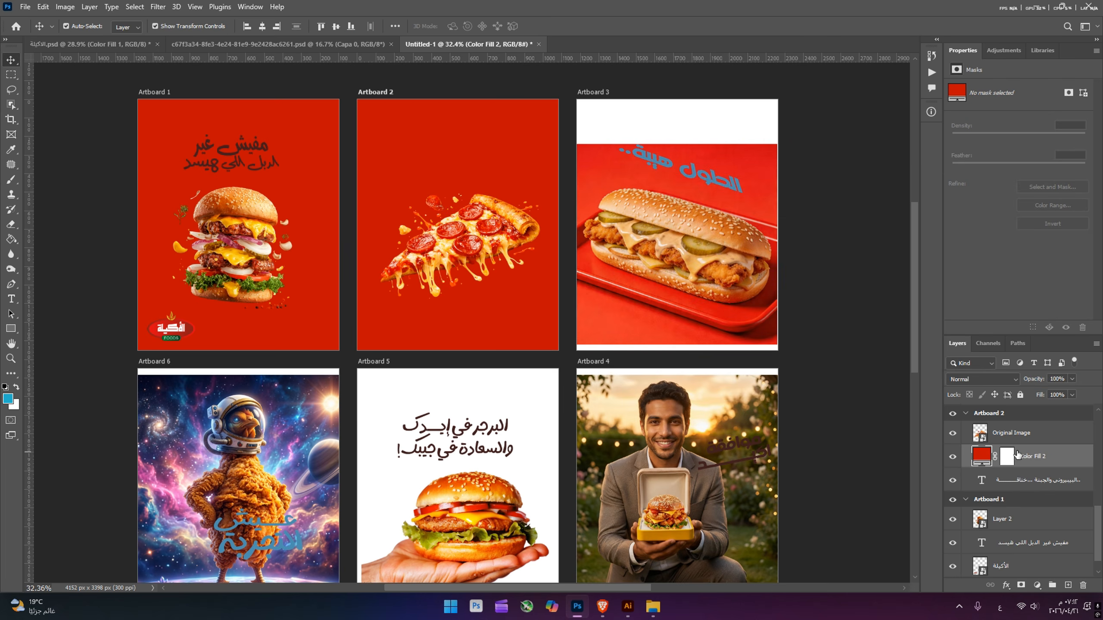
pyautogui.moveTo(1023, 456); pyautogui.dragTo(1027, 489)
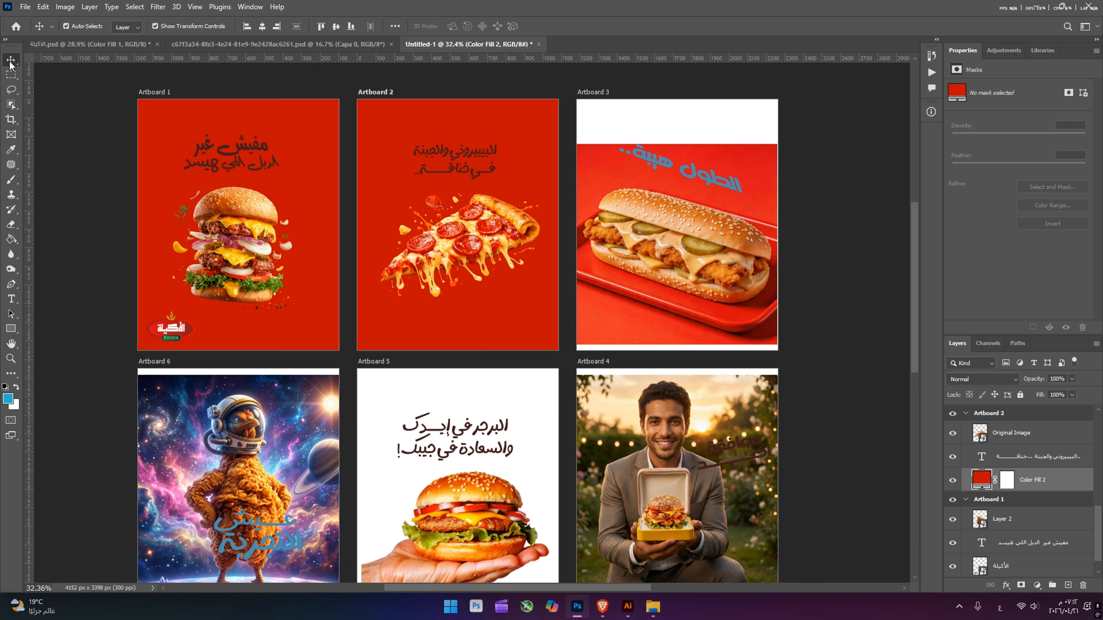
# Step: Add a solid color fill to Artboard 3 in the red of Artboard 2 and place it beneath the sandwich image
pyautogui.click(620, 321)
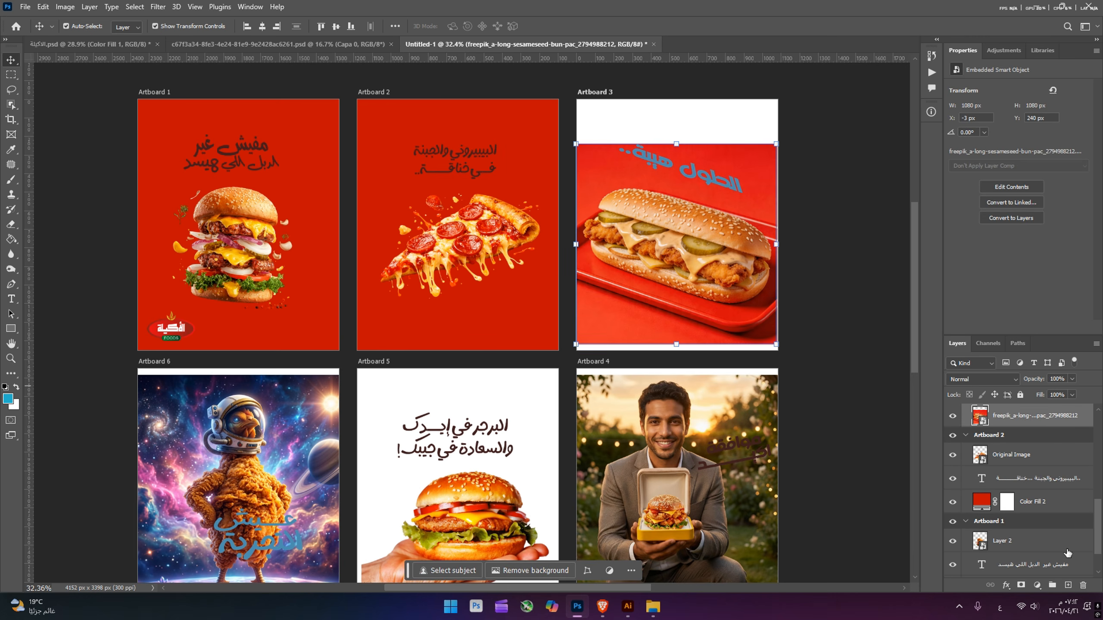
pyautogui.click(1037, 585)
pyautogui.click(1061, 385)
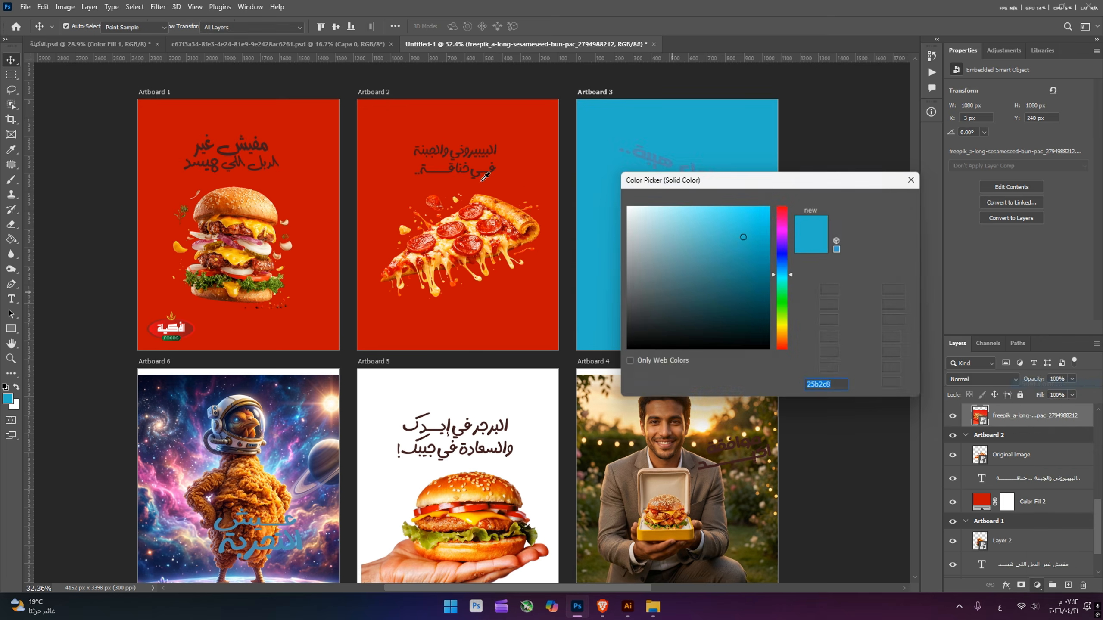
pyautogui.click(508, 162)
pyautogui.click(899, 206)
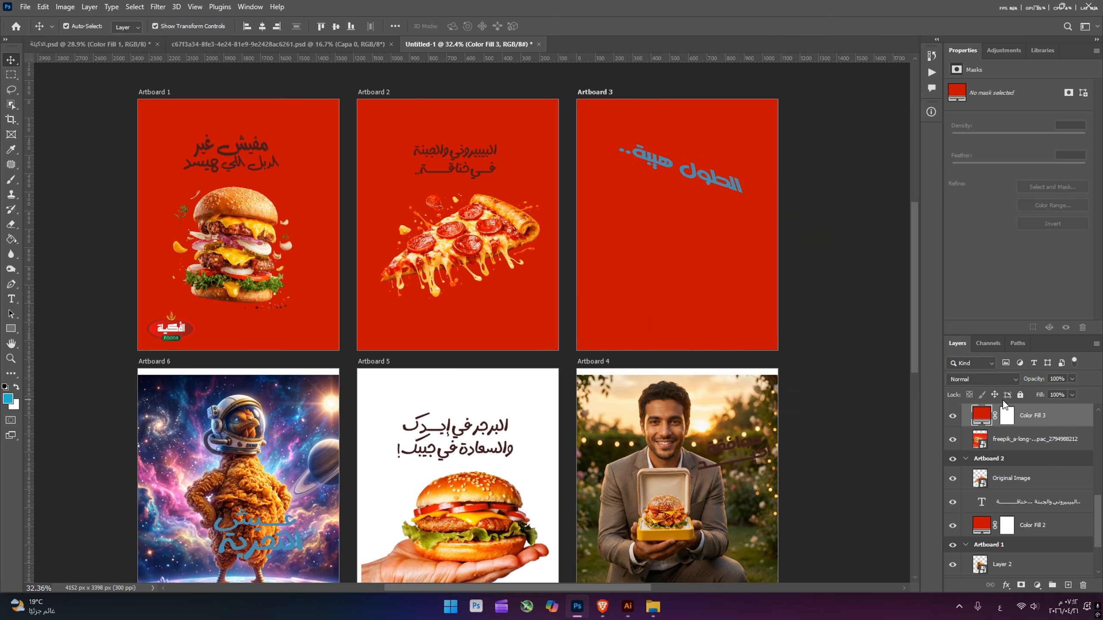
pyautogui.scroll(3, 1022, 479)
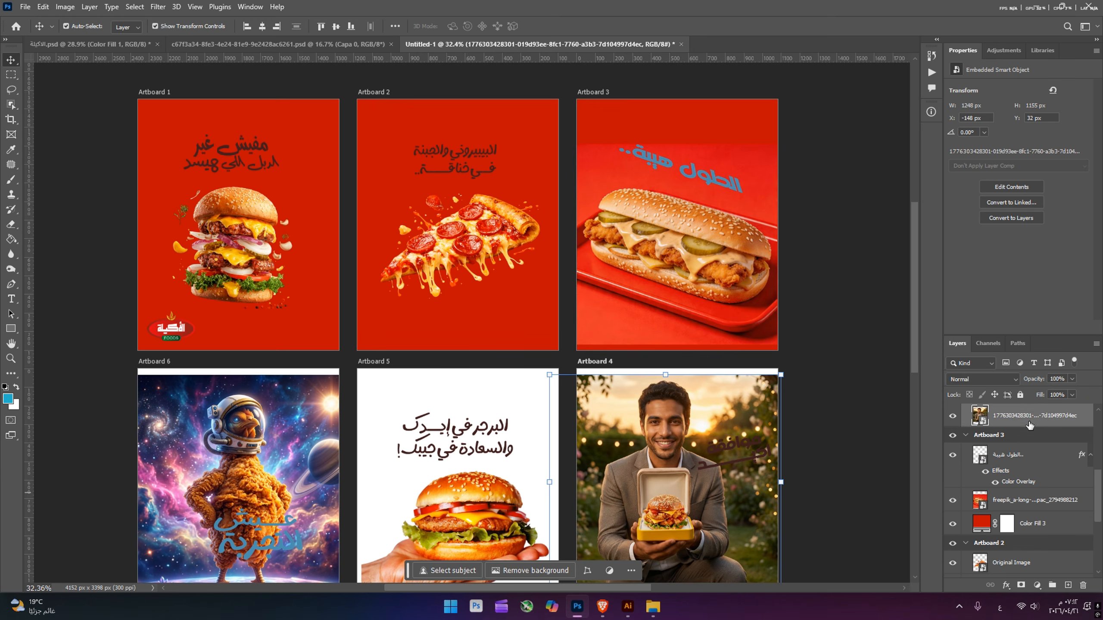
# Step: Add a solid color fill to Artboard 4 in the same red and move it beneath the man's photo
pyautogui.click(1037, 585)
pyautogui.click(1040, 383)
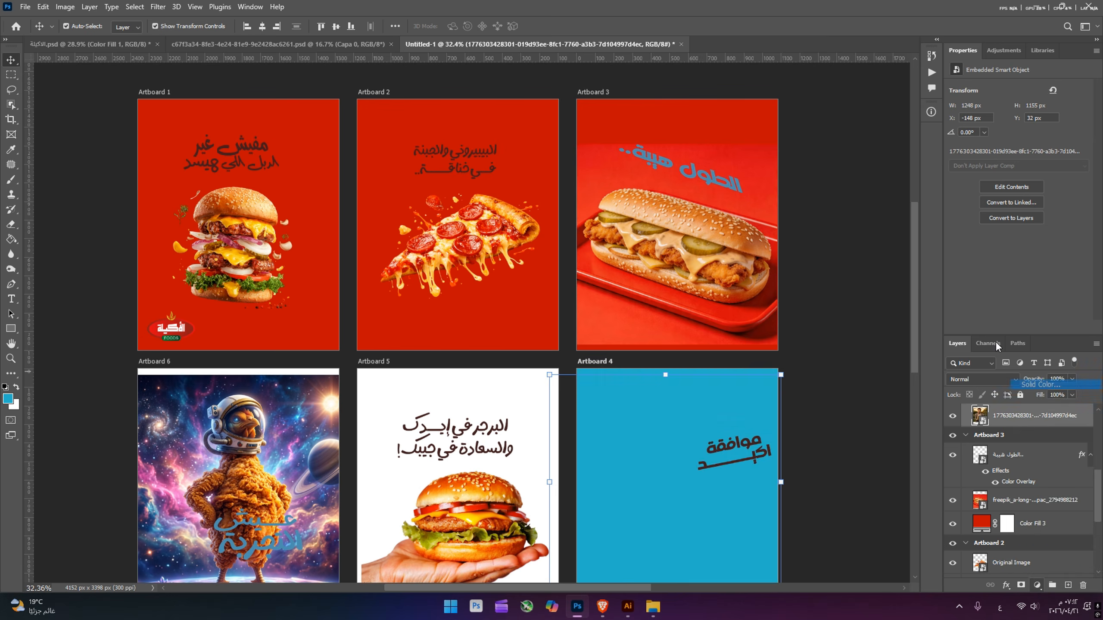
pyautogui.click(743, 127)
pyautogui.click(879, 199)
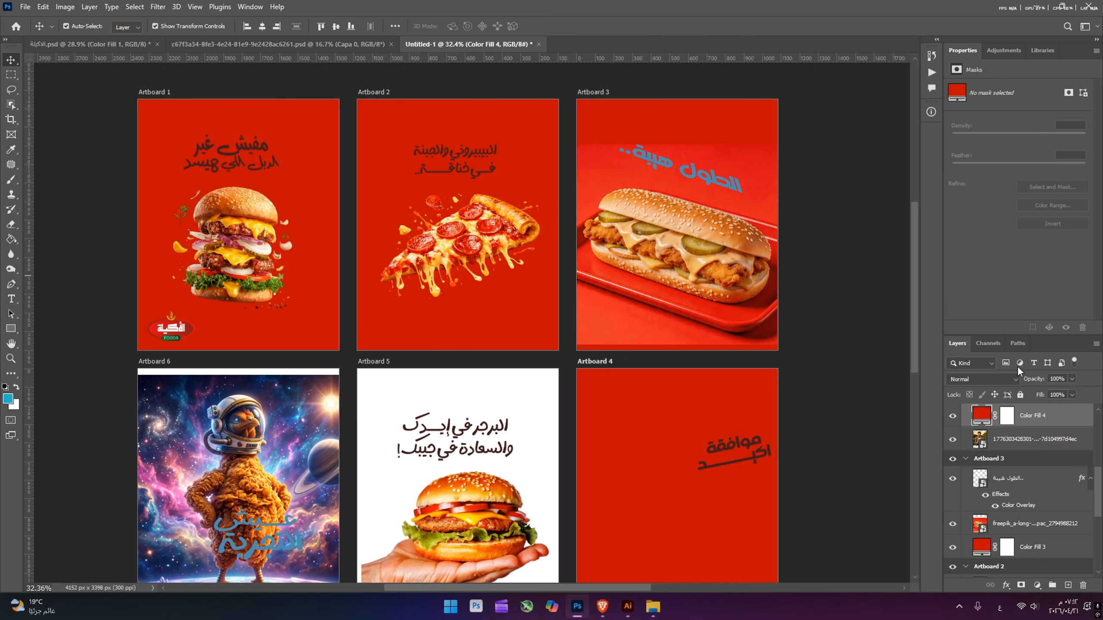
pyautogui.moveTo(1036, 418); pyautogui.dragTo(1035, 450)
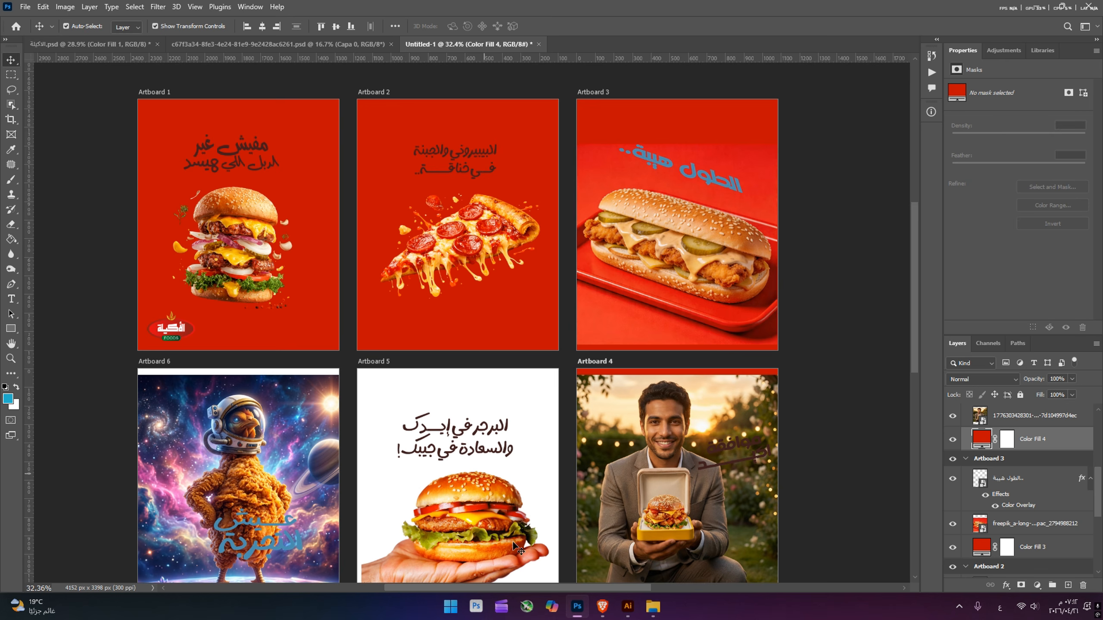
# Step: Add the same red solid fill beneath the hand-held burger on Artboard 5 and shift the burger image to the artboard's lower-left corner
pyautogui.click(455, 530)
pyautogui.click(1034, 440)
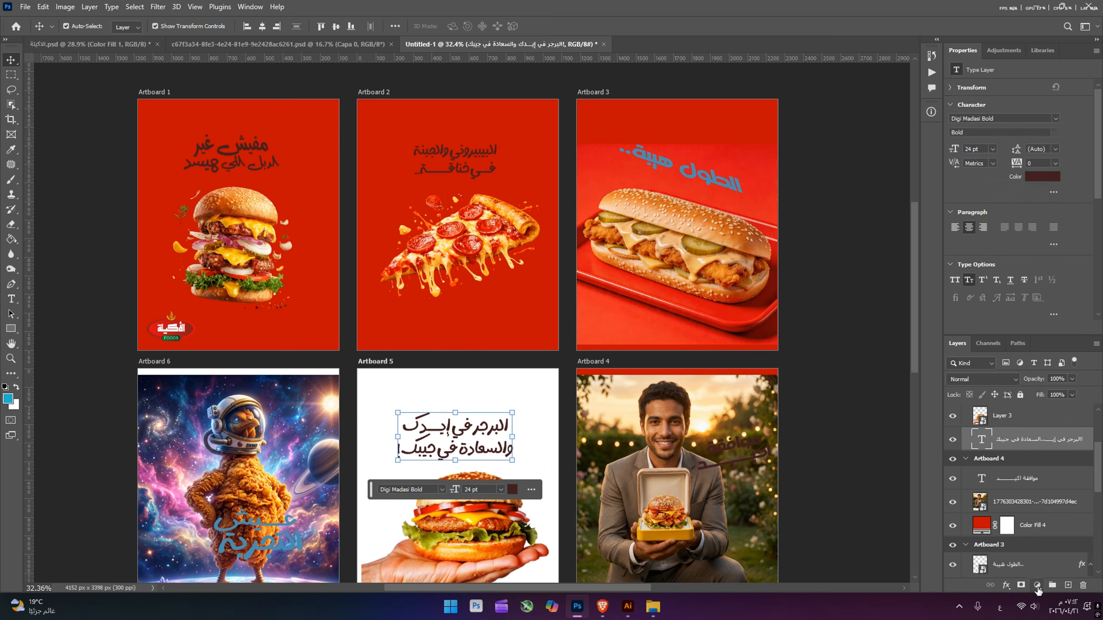
pyautogui.click(1037, 585)
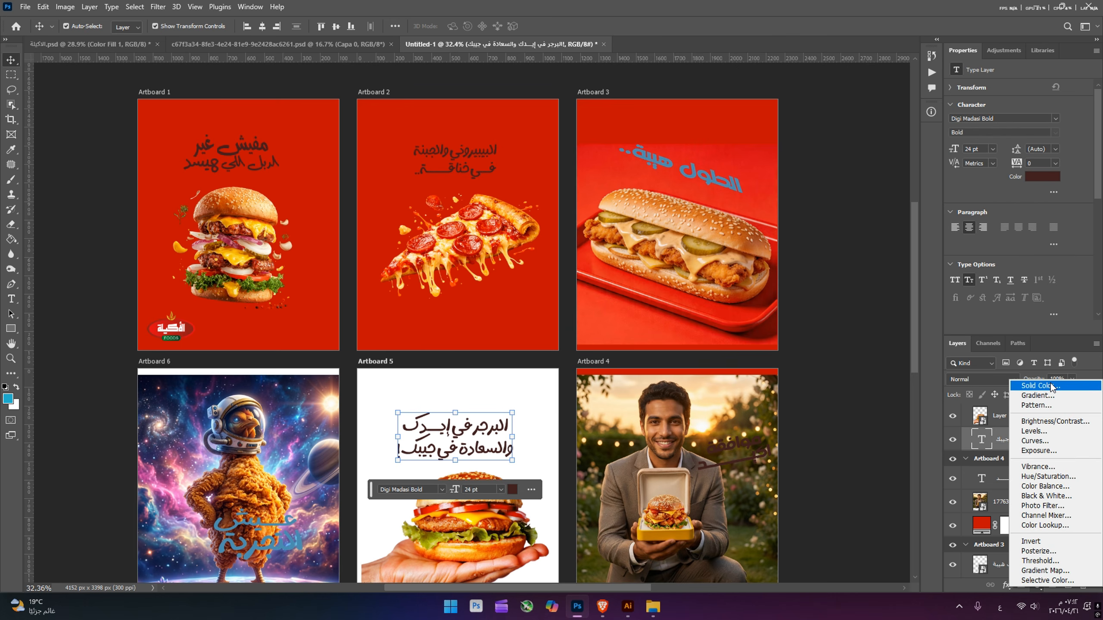
pyautogui.click(1027, 387)
pyautogui.click(599, 325)
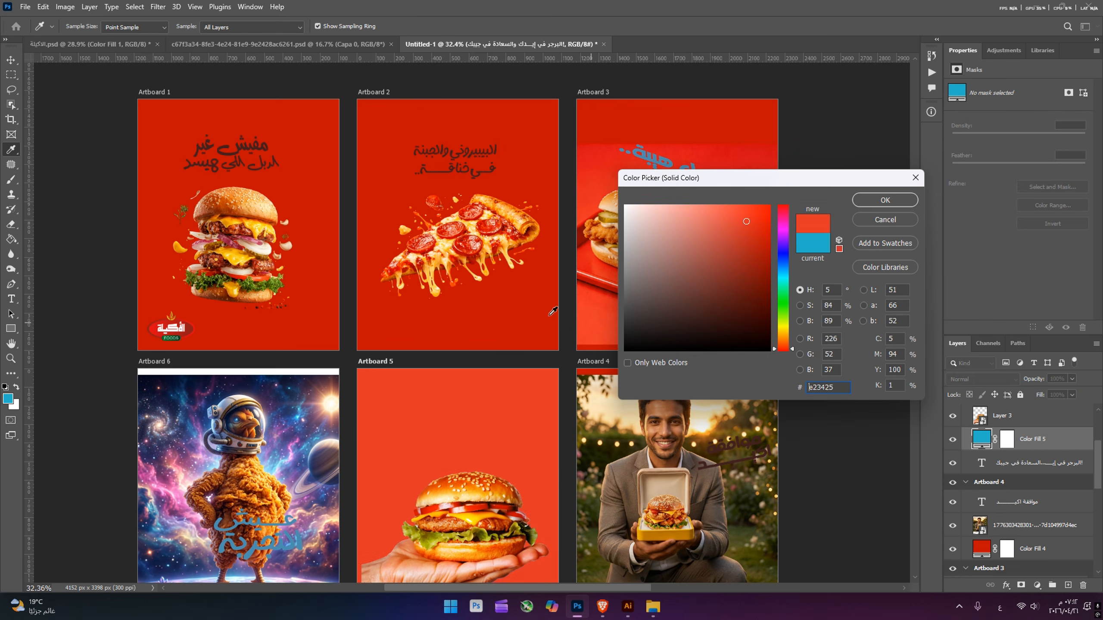
pyautogui.click(525, 309)
pyautogui.click(874, 201)
pyautogui.scroll(-1, 553, 452)
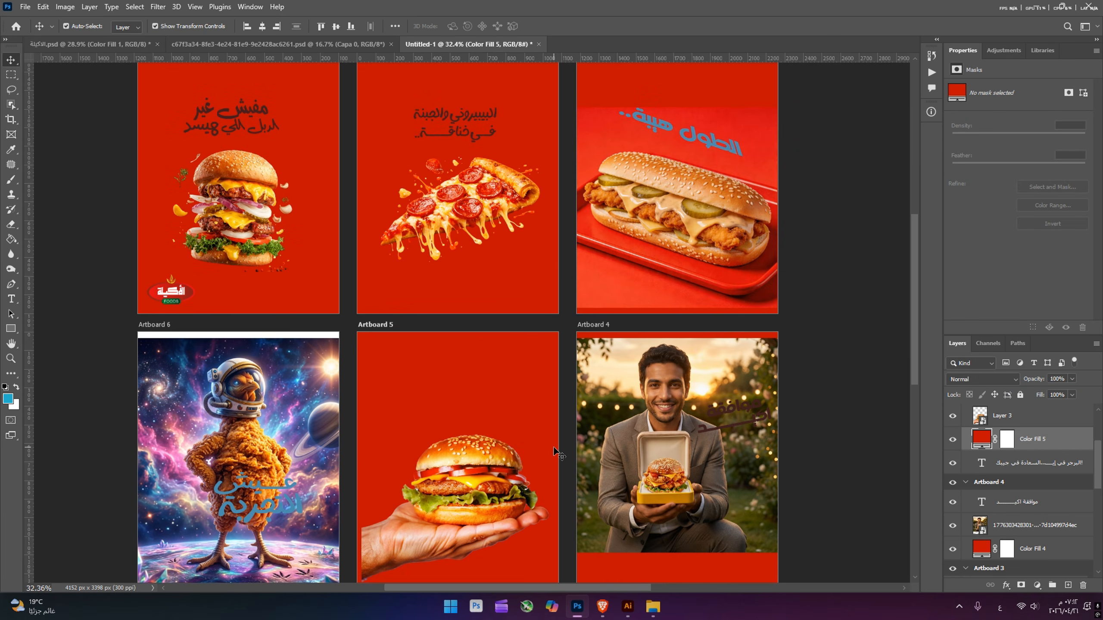
pyautogui.click(478, 490)
pyautogui.scroll(-1, 477, 434)
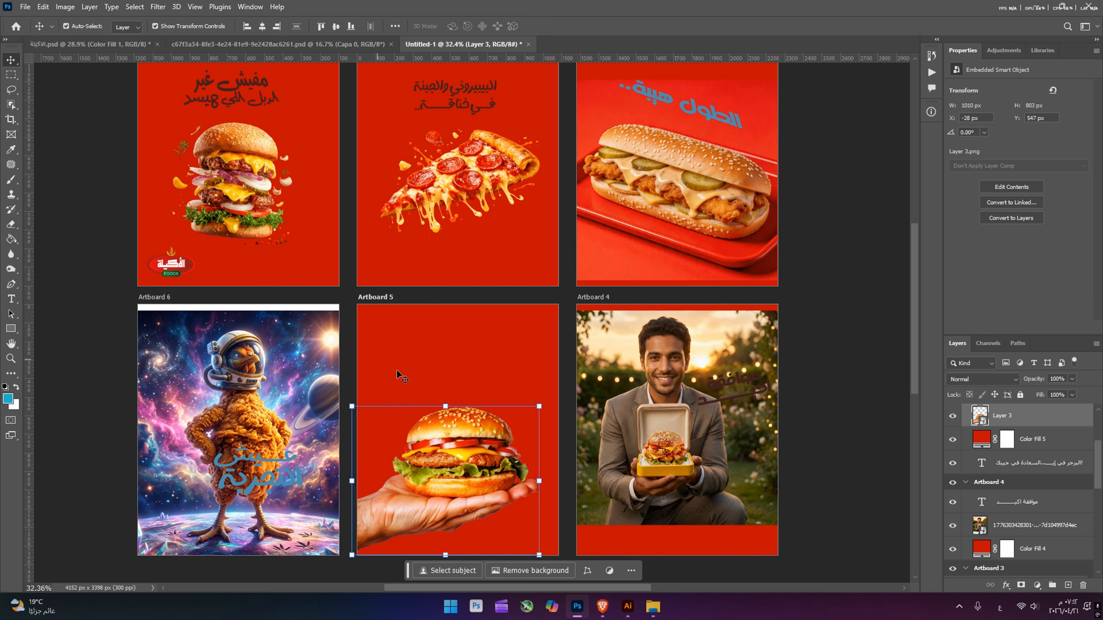
# Step: Add a solid color fill to Artboard 6 in the same red and place it beneath the chicken astronaut image
pyautogui.click(307, 382)
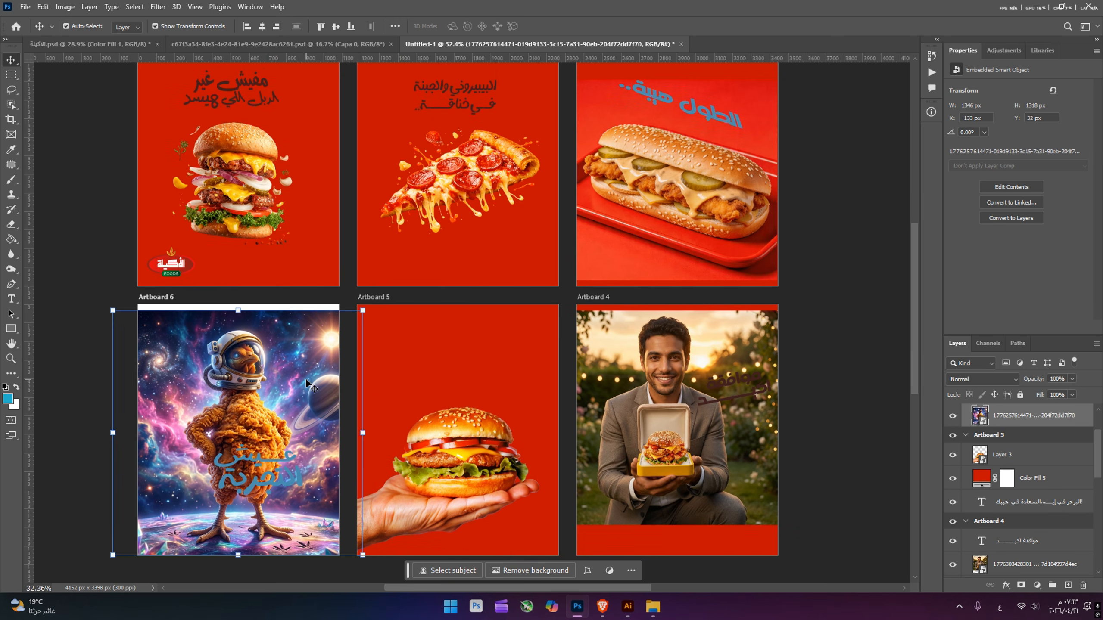
pyautogui.scroll(1, 1066, 478)
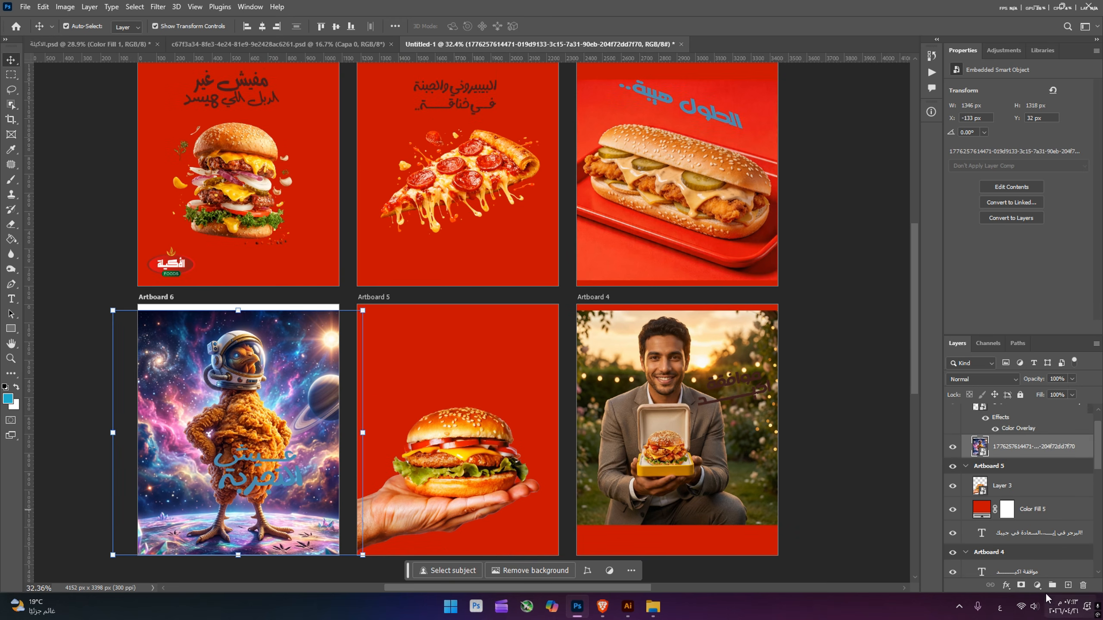
pyautogui.click(1037, 585)
pyautogui.click(1040, 383)
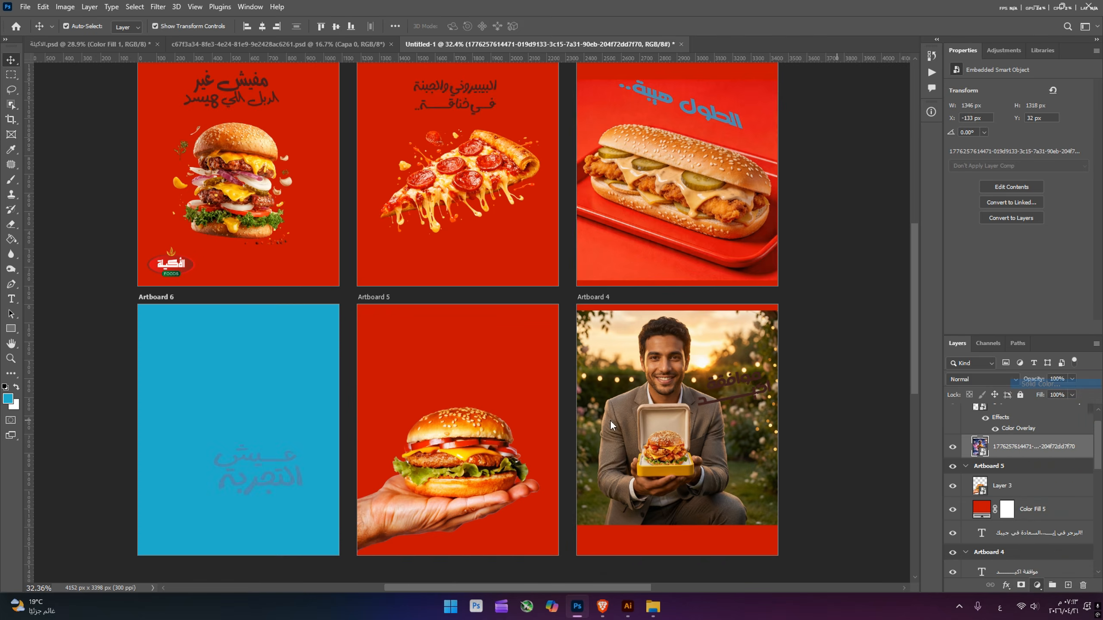
pyautogui.click(547, 341)
pyautogui.click(894, 198)
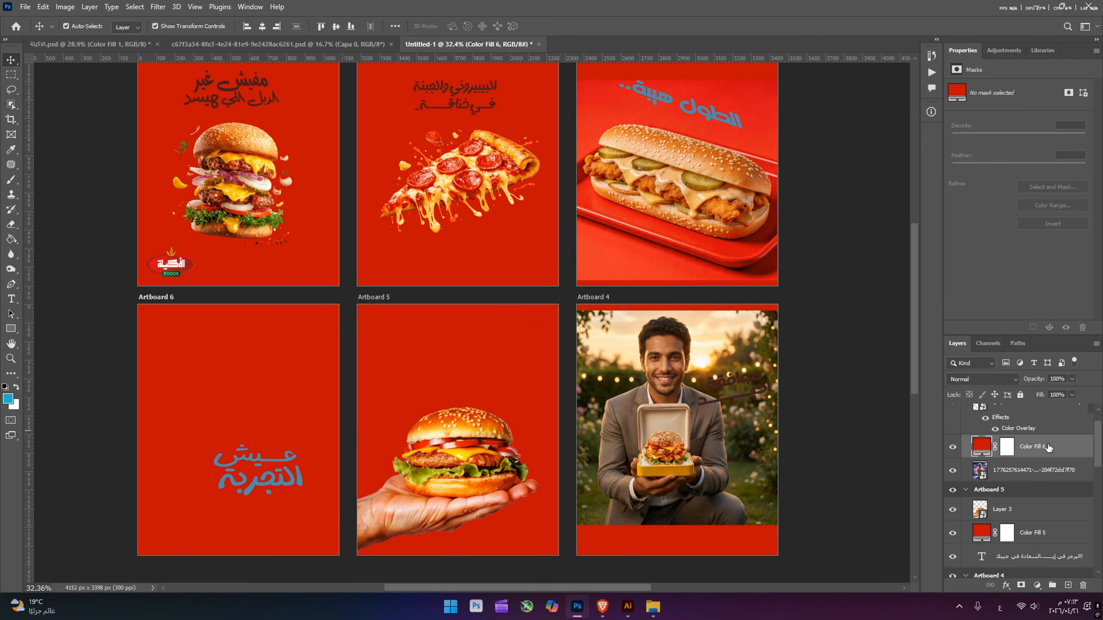
pyautogui.moveTo(1049, 469); pyautogui.dragTo(1039, 420)
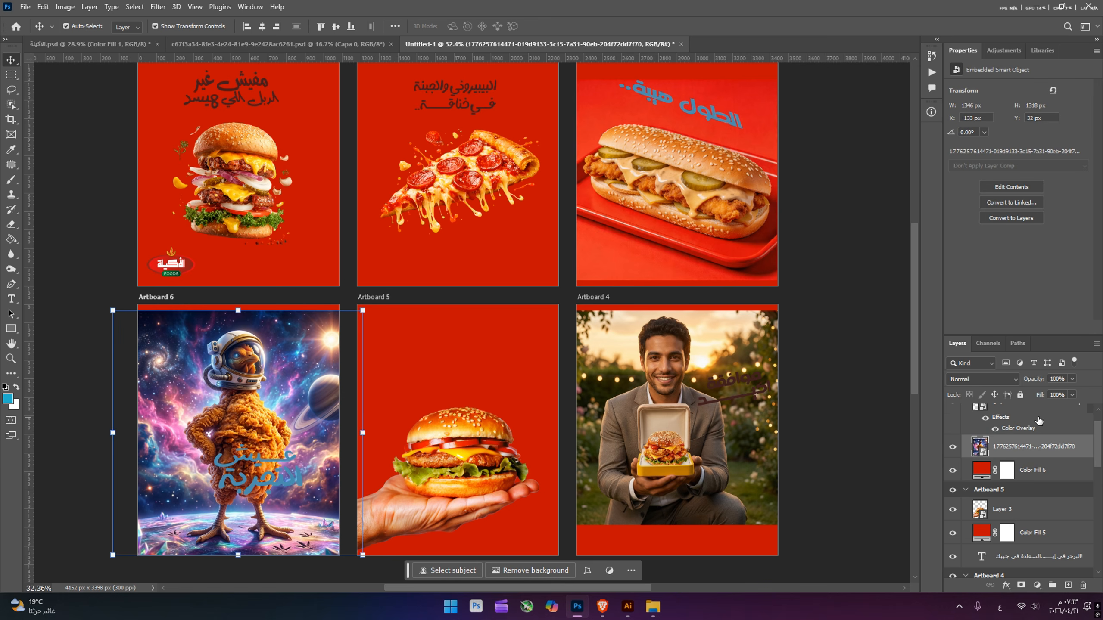
pyautogui.scroll(2, 792, 416)
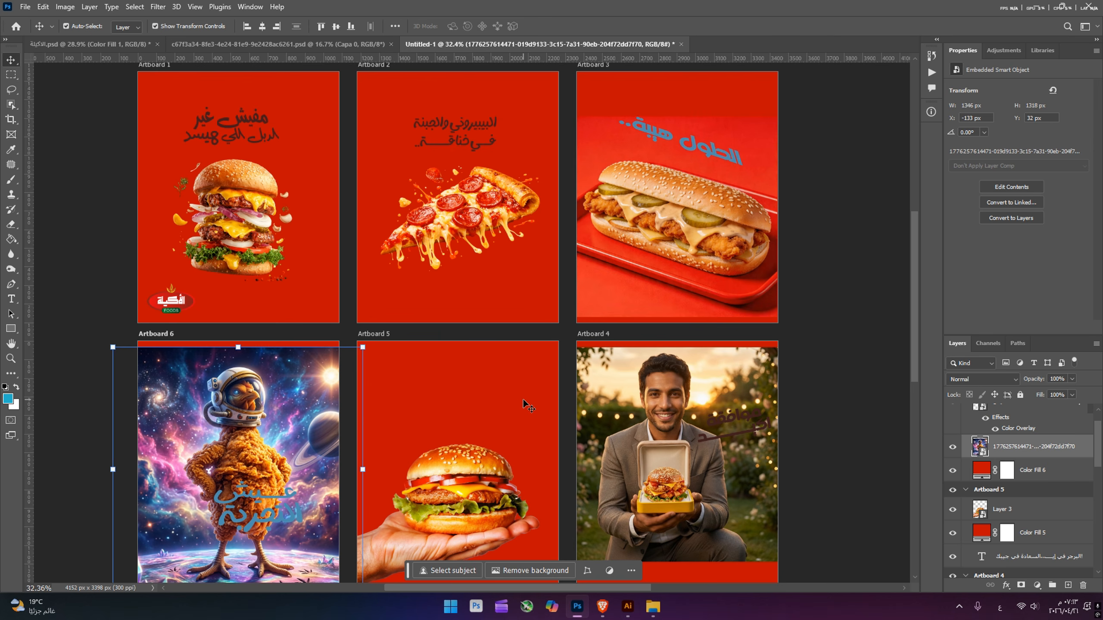
# Step: Switch to the Freepik page in the browser and filter the "Measuring meter" image results to the Free license
pyautogui.click(605, 607)
pyautogui.click(267, 126)
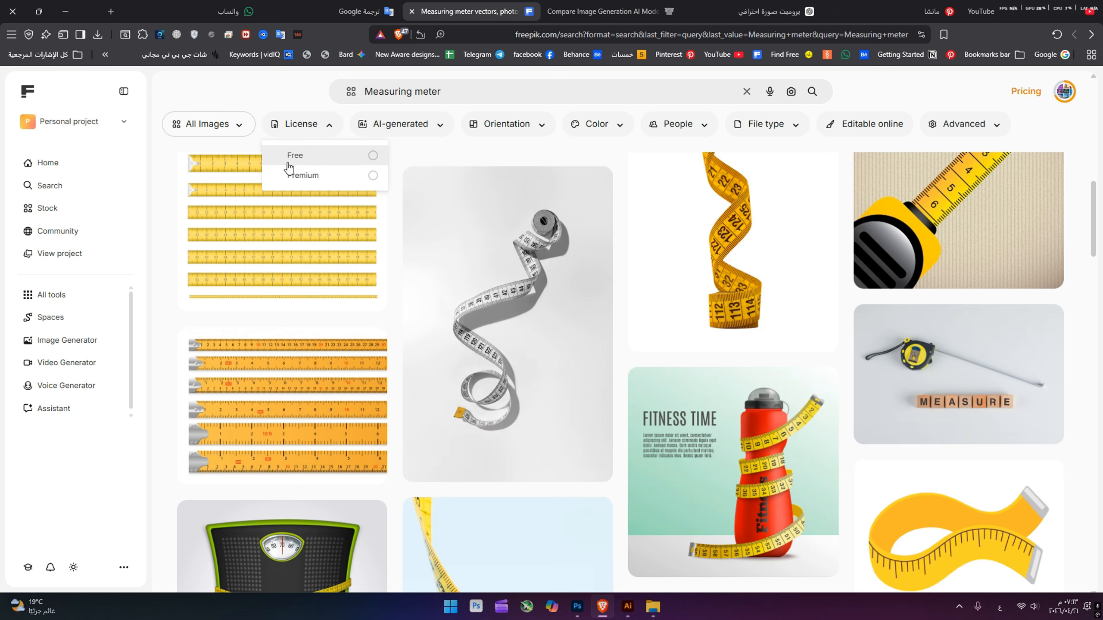
pyautogui.click(309, 165)
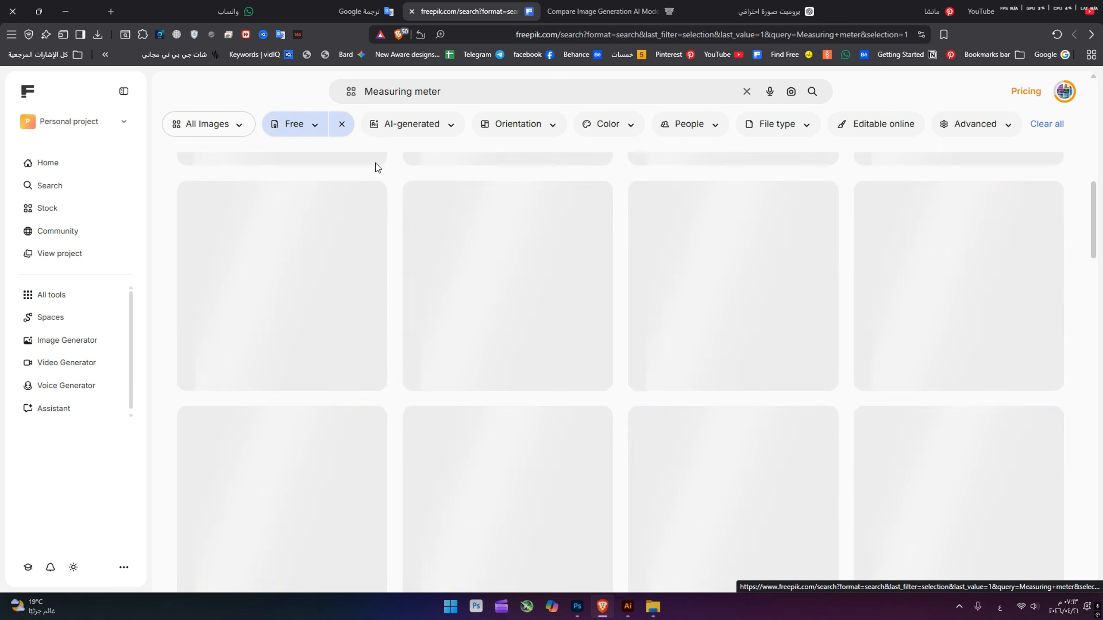
# Step: Search Freepik's free images for "برجر" and look through the results for material that suits the posters
pyautogui.click(475, 94)
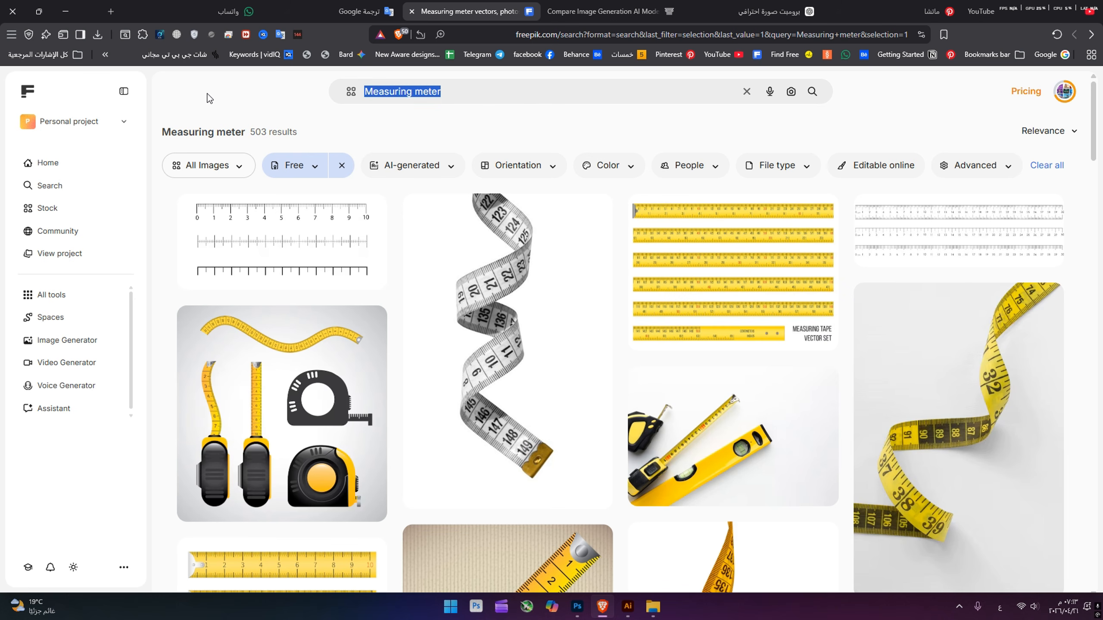
pyautogui.press('BackSpace')
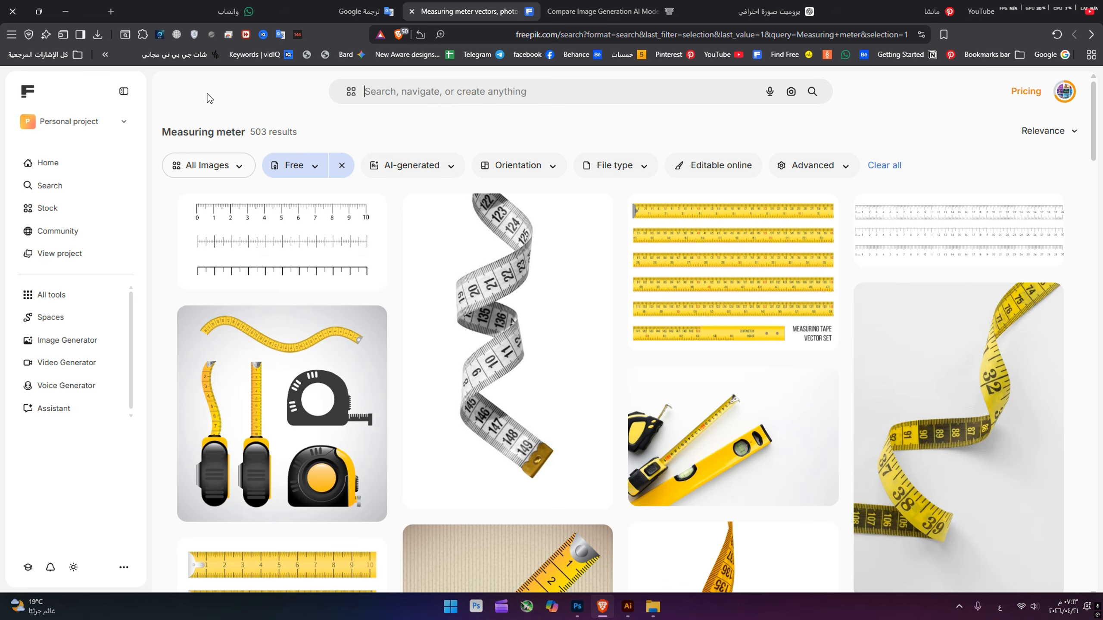
pyautogui.write('برجر')
pyautogui.press('Return')
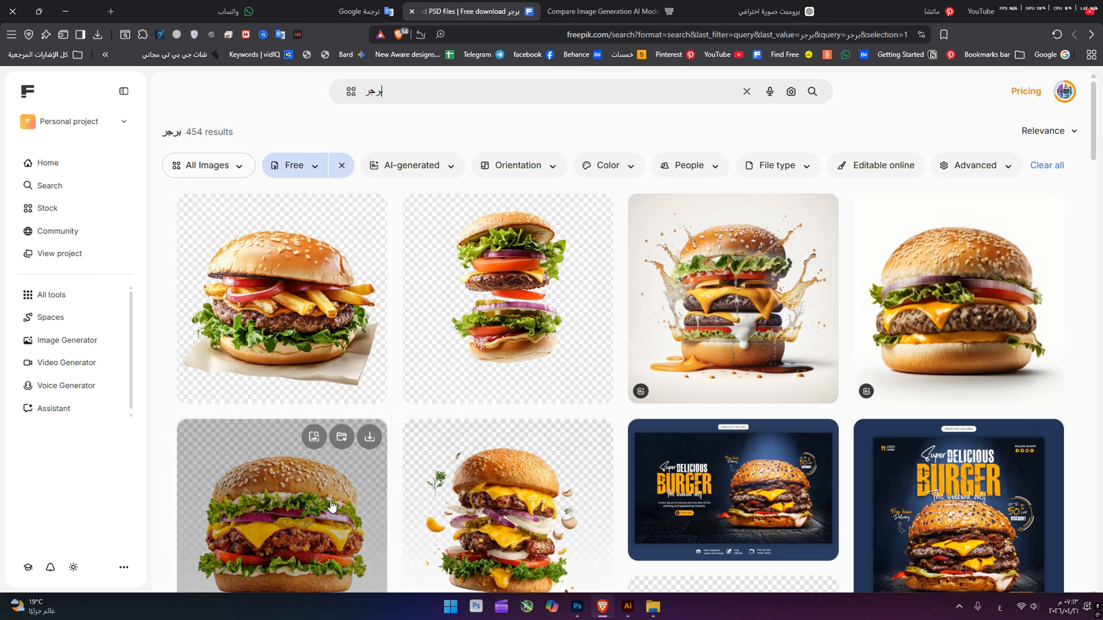
pyautogui.scroll(-5, 490, 435)
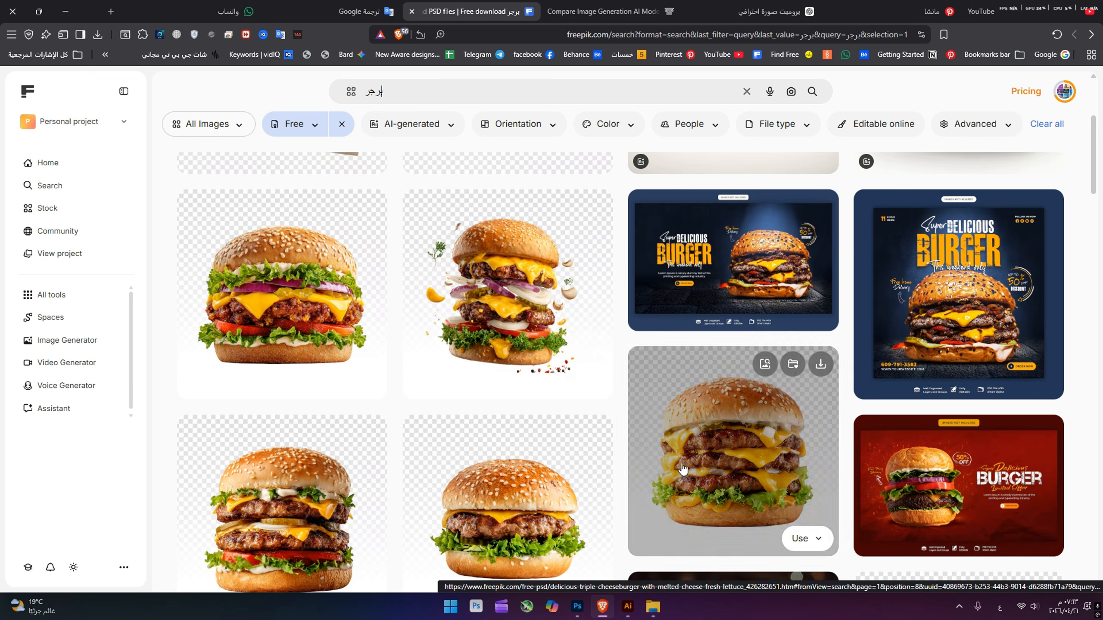
pyautogui.click(581, 610)
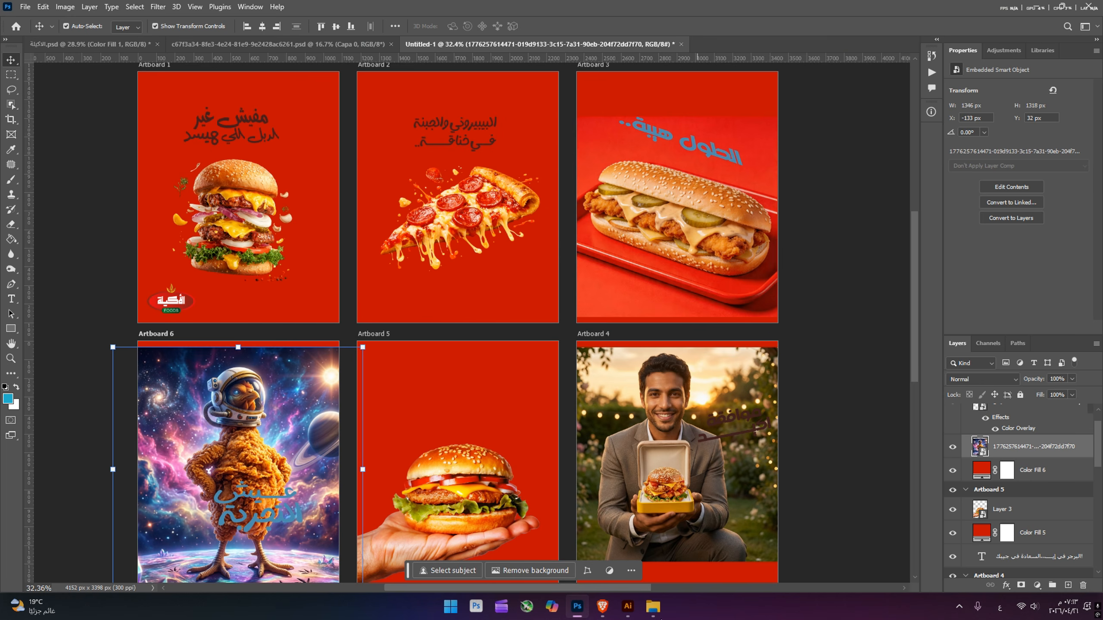
pyautogui.click(602, 607)
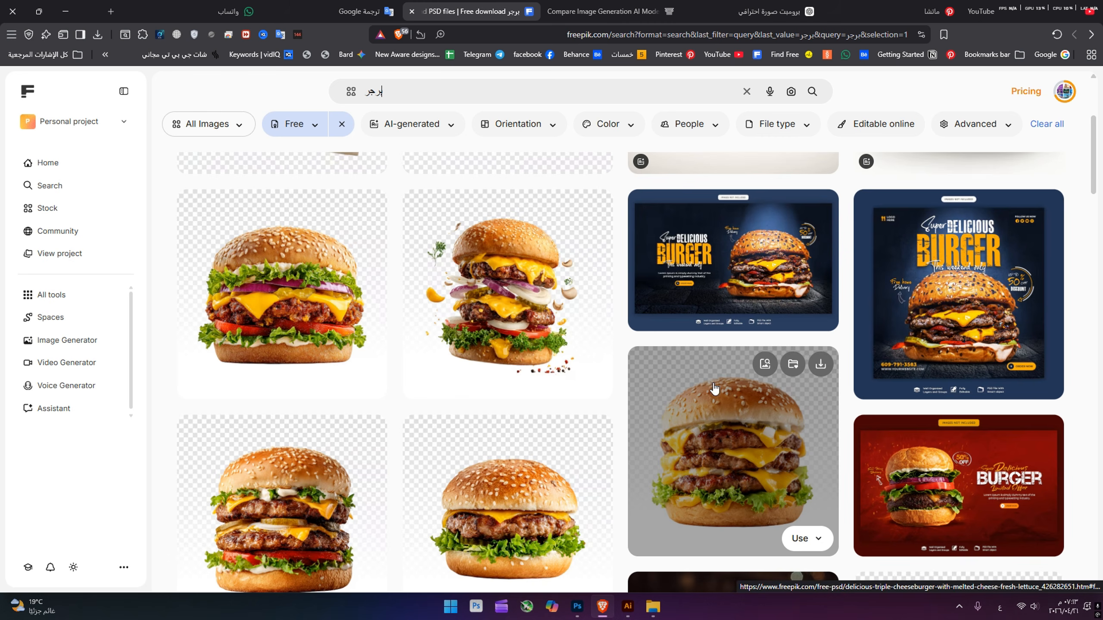
pyautogui.scroll(-1, 729, 402)
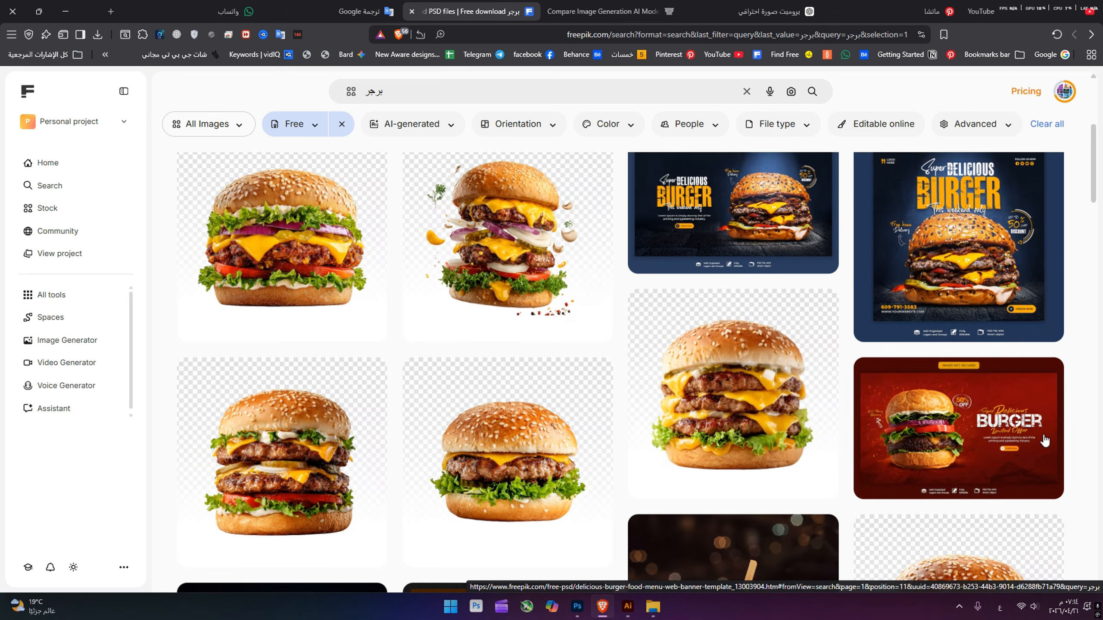
# Step: Download the red "Delicious burger and food menu web banner template" and close its preview
pyautogui.click(985, 435)
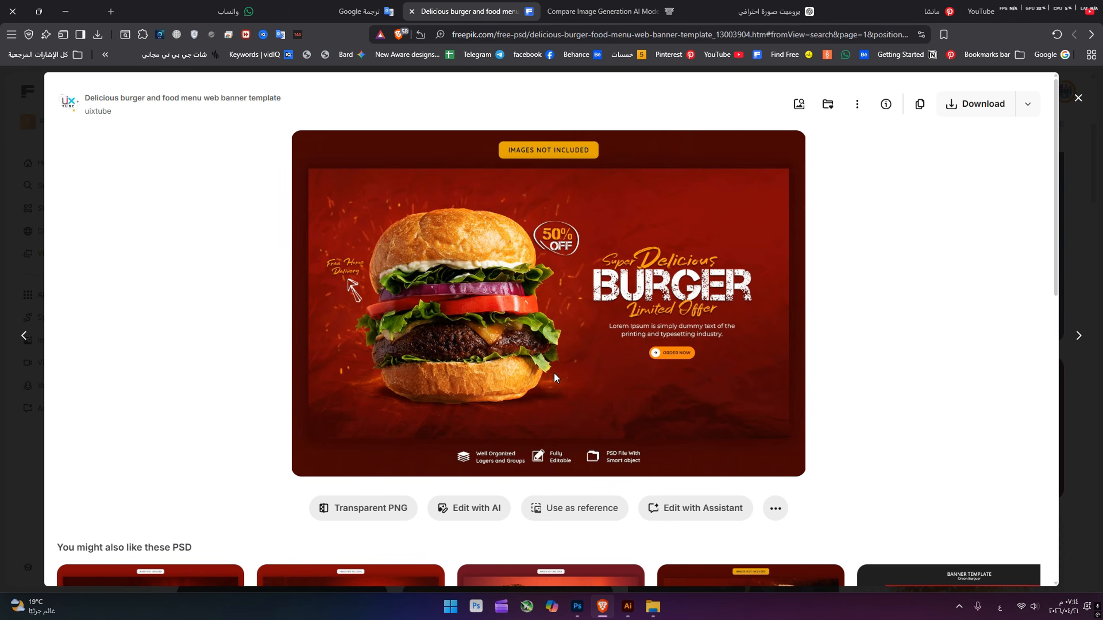
pyautogui.scroll(-5, 533, 324)
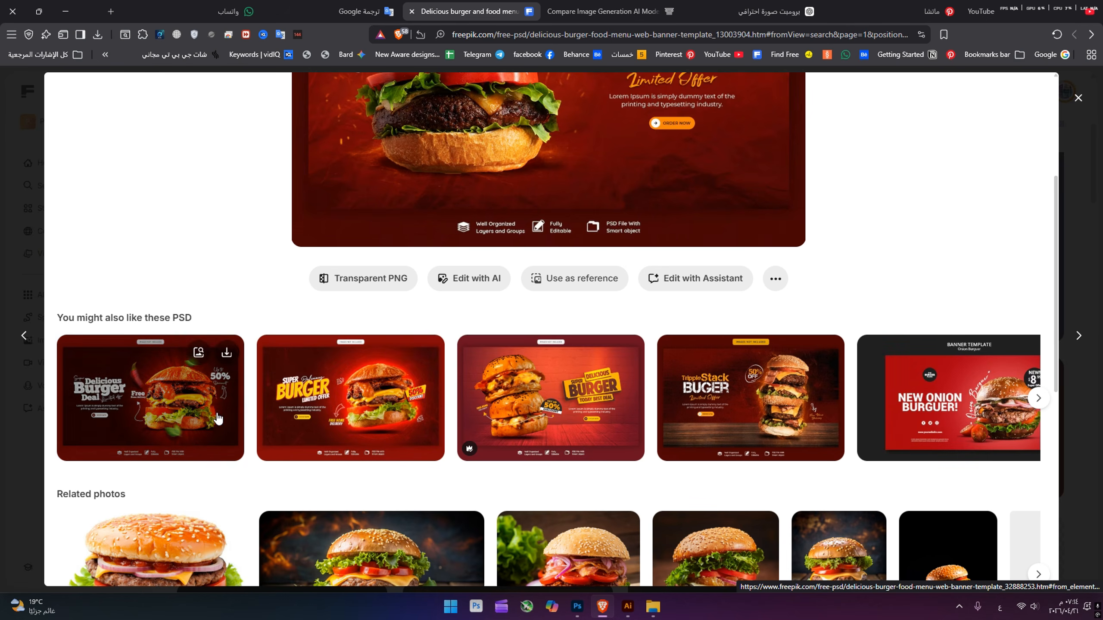
pyautogui.scroll(5, 564, 338)
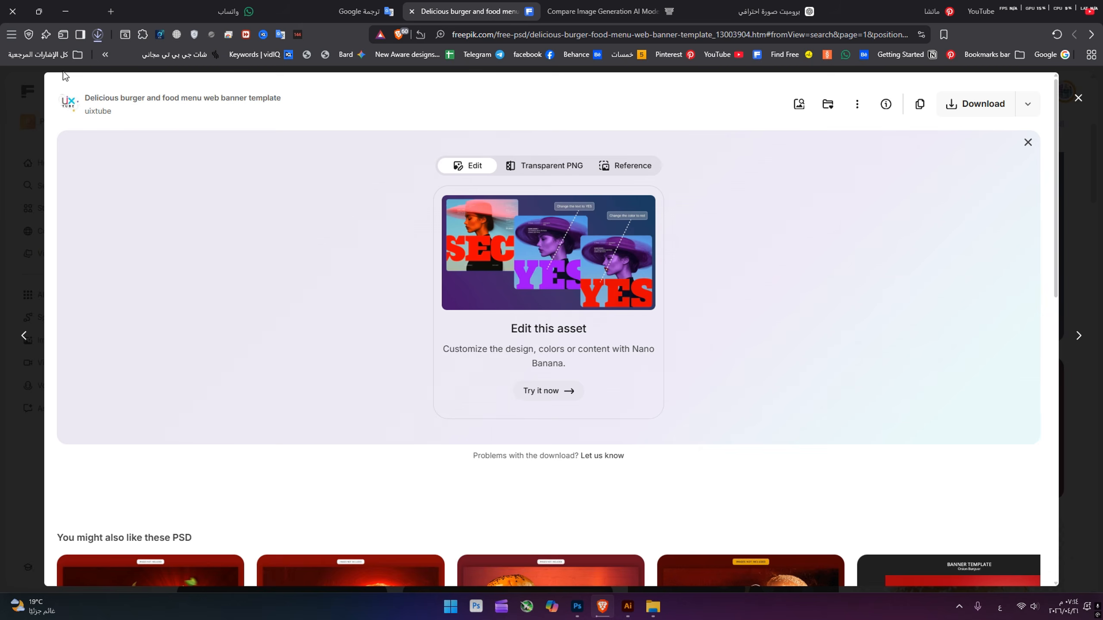
pyautogui.press('Escape')
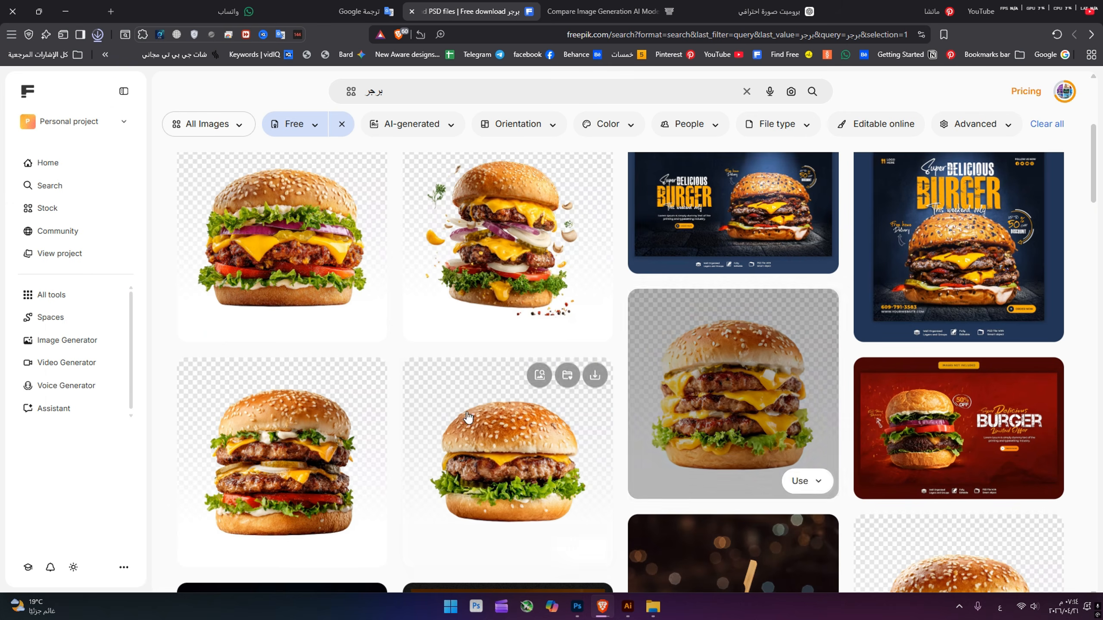
# Step: Open the Photoshop file contained in the downloaded delicious-burger-food-menu-web-banner-template (1).zip archive
pyautogui.click(100, 37)
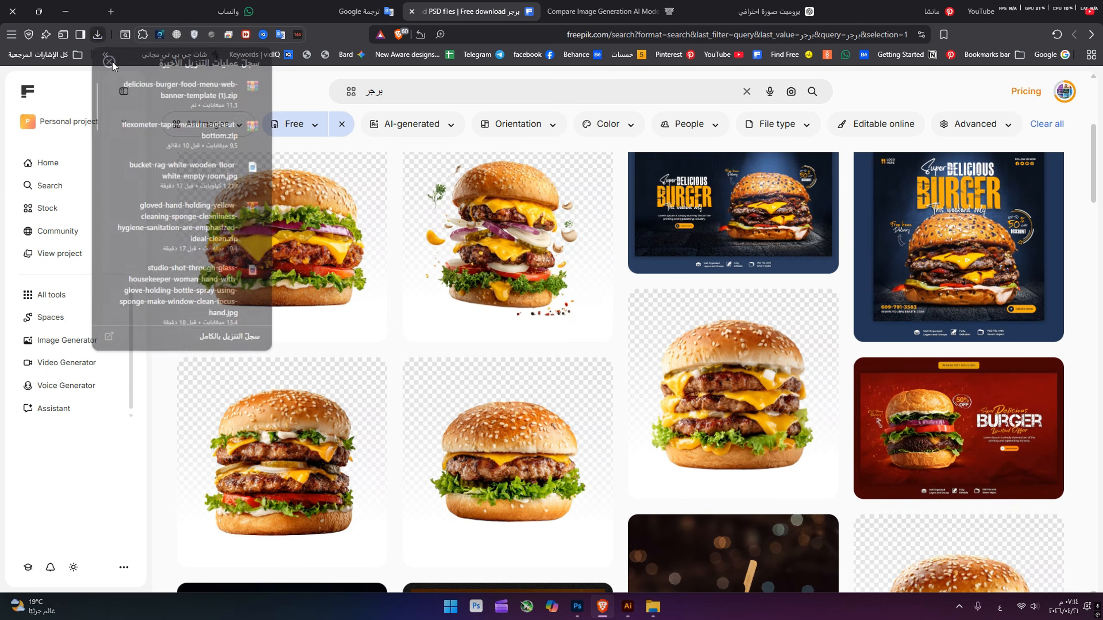
pyautogui.click(198, 94)
pyautogui.doubleClick(232, 286)
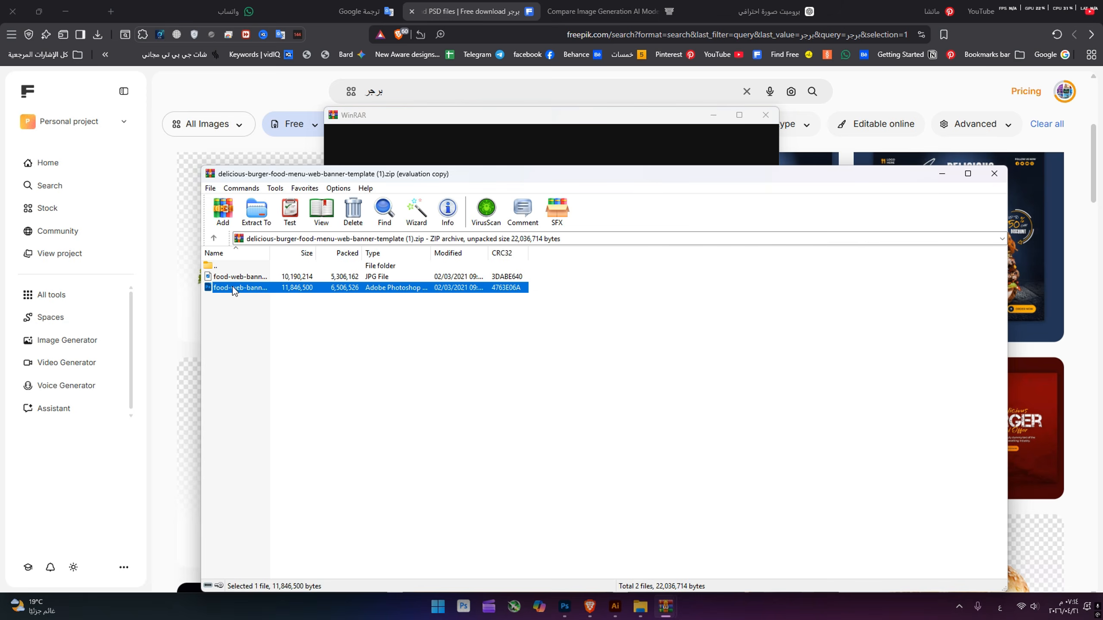
# Step: Copy the fire-particles layer from food-web-banner-08.psd onto Artboard 1 of Untitled-1 and enlarge it to about 1727 x 1123 px
pyautogui.moveTo(455, 341); pyautogui.dragTo(216, 46)
pyautogui.moveTo(442, 43); pyautogui.dragTo(444, 42)
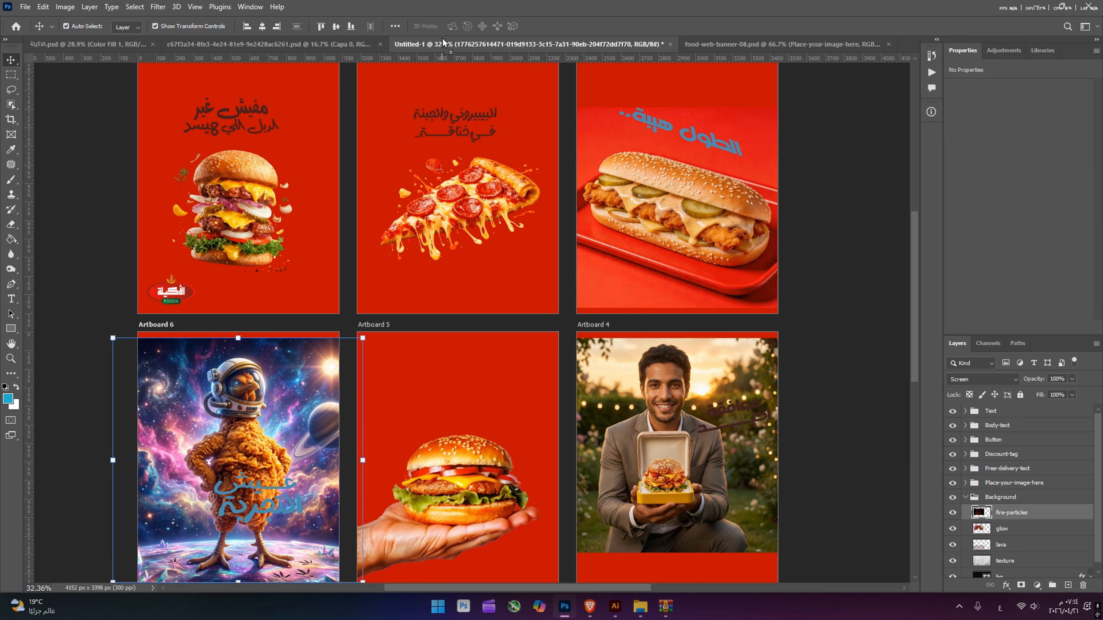
pyautogui.moveTo(245, 204); pyautogui.dragTo(254, 210)
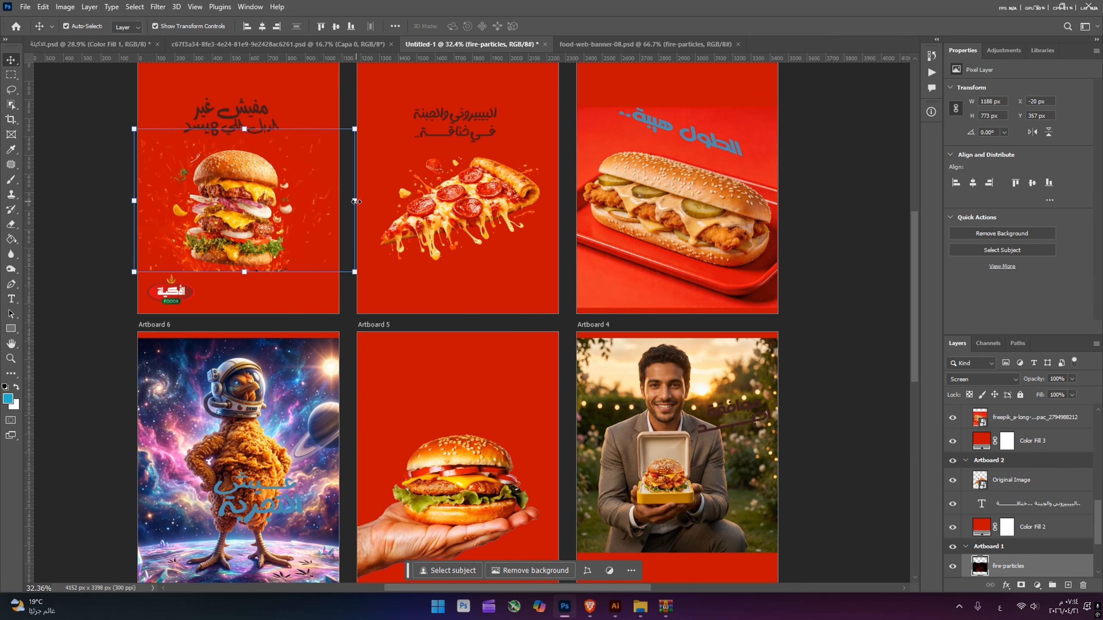
pyautogui.moveTo(354, 200); pyautogui.dragTo(328, 199)
pyautogui.press('Return')
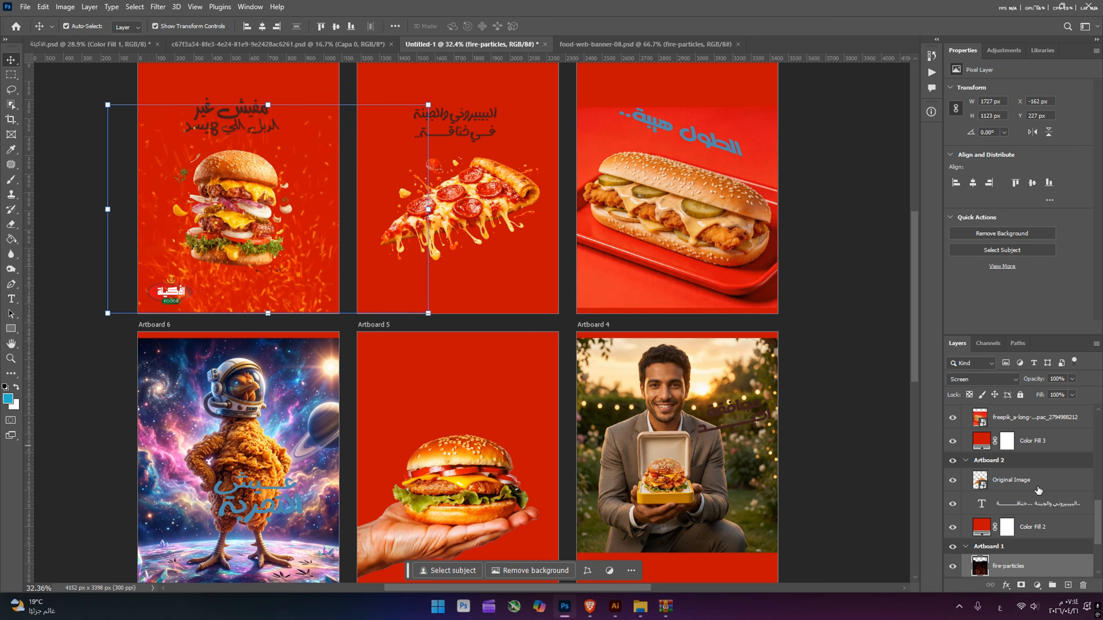
# Step: Place the fire-particles layer directly beneath the burger image in Artboard 1 and delete it
pyautogui.scroll(-2, 1036, 520)
pyautogui.moveTo(1036, 529); pyautogui.dragTo(1033, 553)
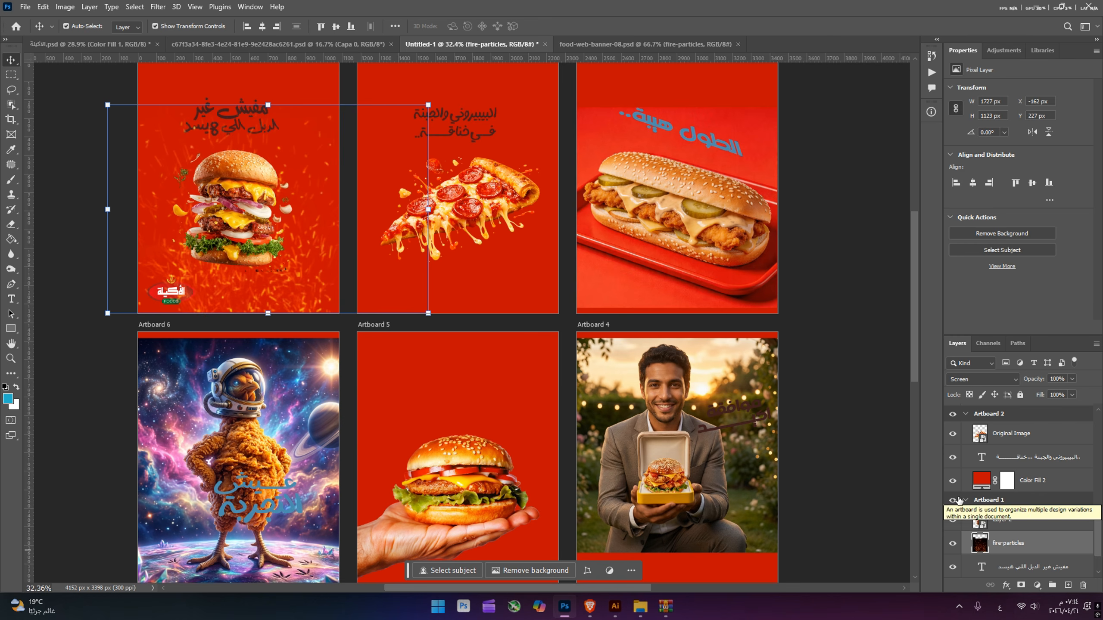
pyautogui.moveTo(589, 607)
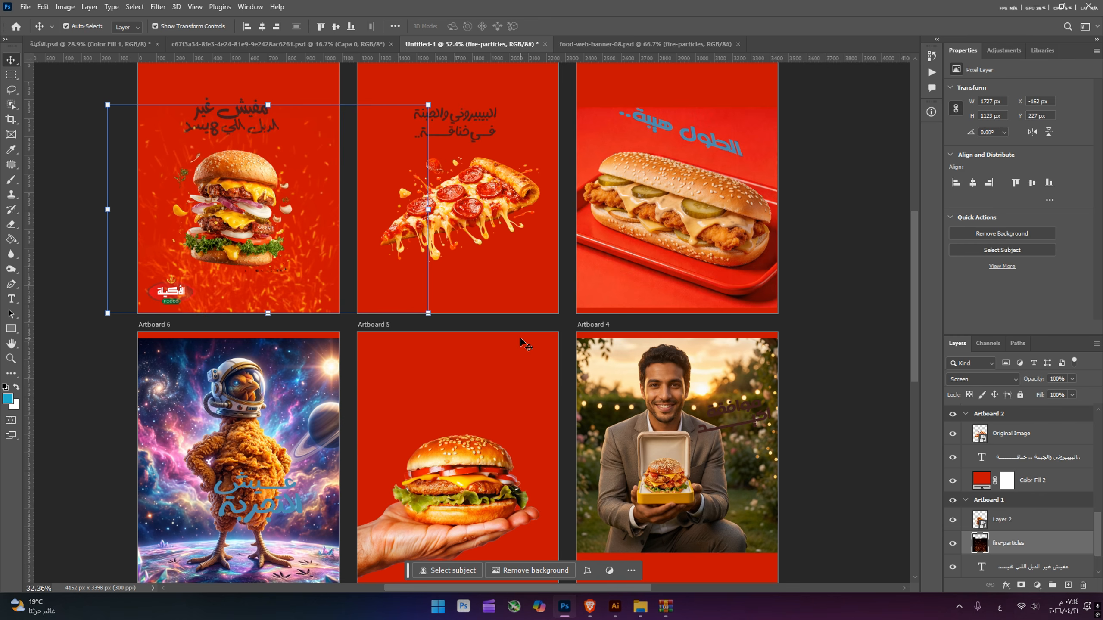
pyautogui.press('Delete')
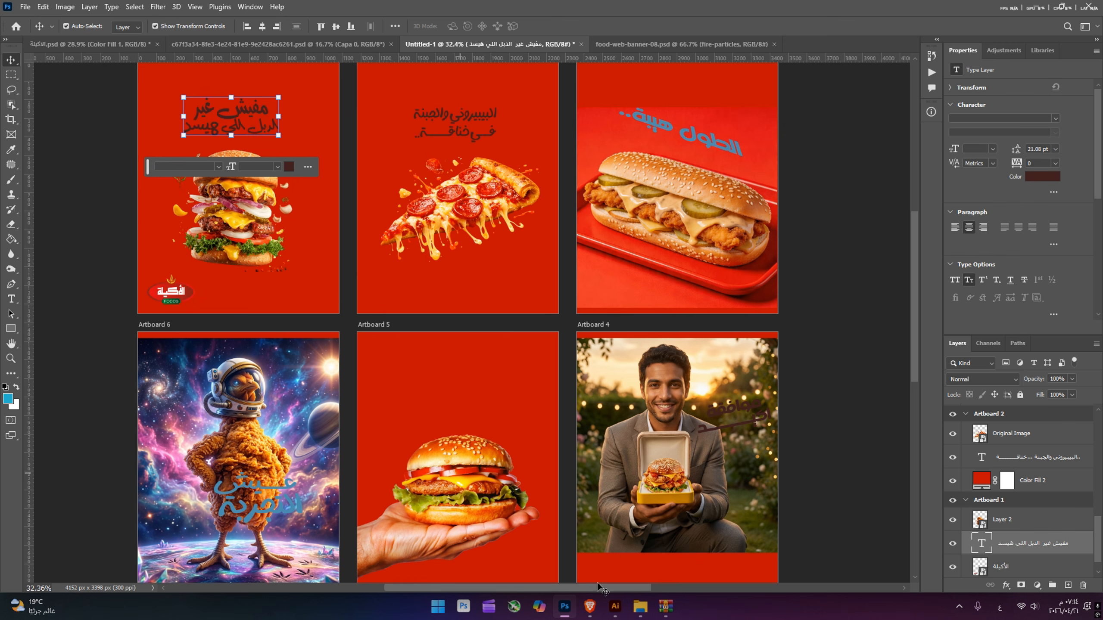
# Step: Switch to the Freepik page, examine more of the free burger results for usable elements, and return to the poster document in Photoshop
pyautogui.click(591, 607)
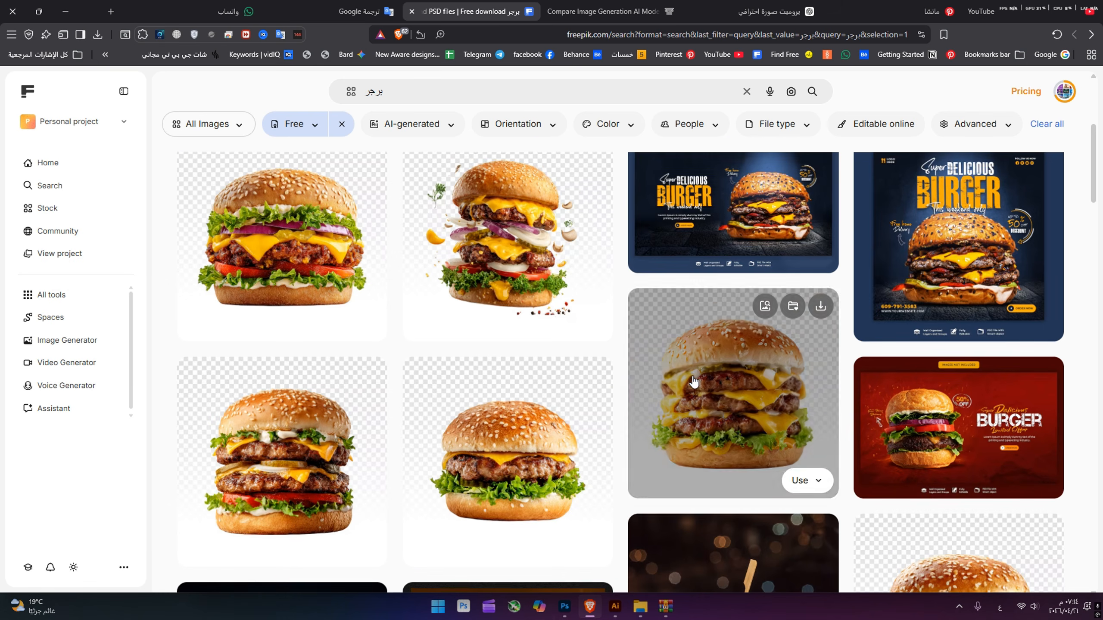
pyautogui.scroll(-8, 693, 382)
pyautogui.scroll(3, 694, 391)
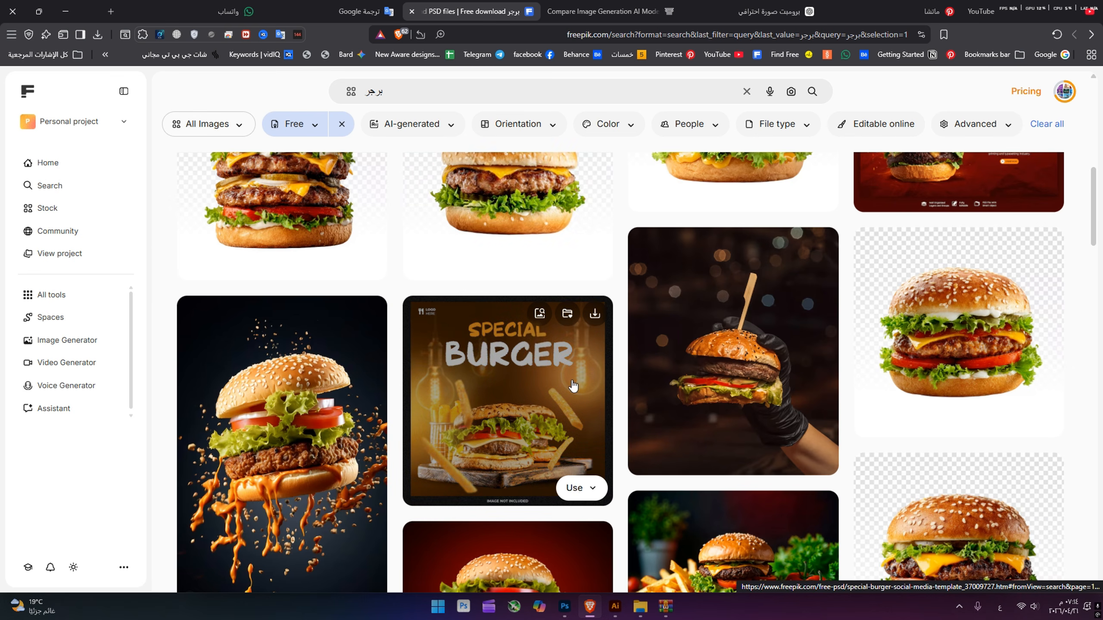
pyautogui.scroll(-10, 573, 491)
pyautogui.scroll(-10, 576, 501)
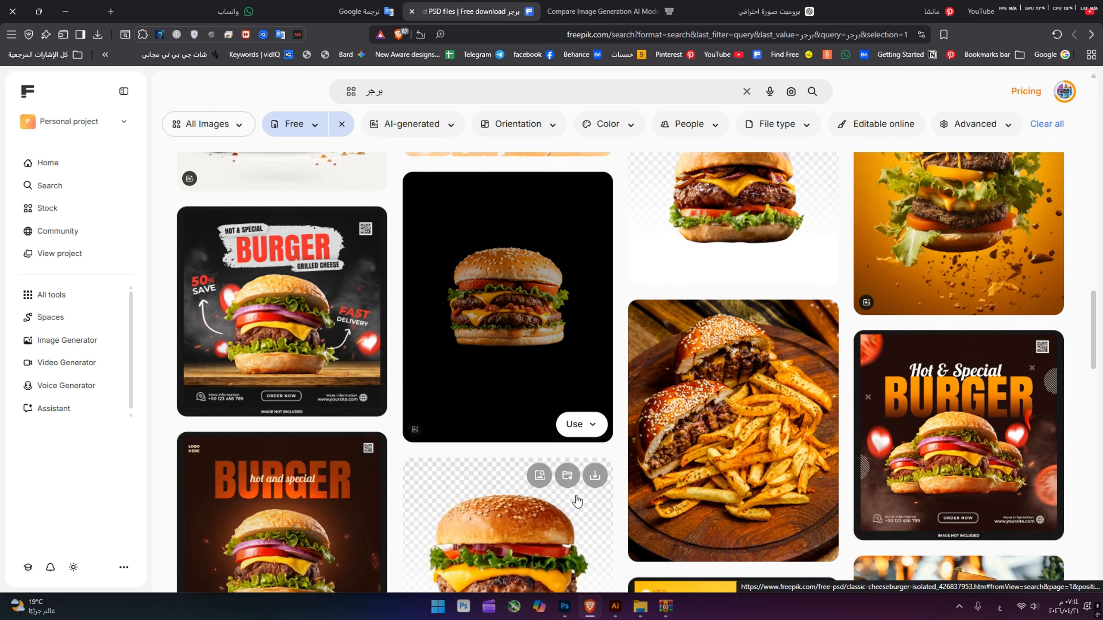
pyautogui.scroll(-10, 420, 391)
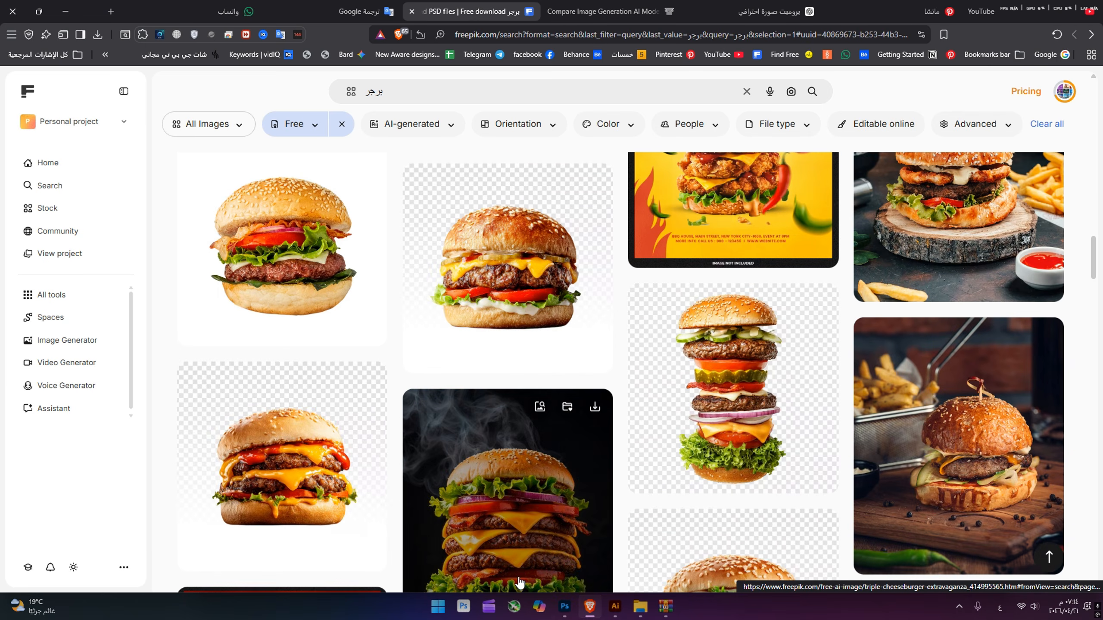
pyautogui.click(565, 607)
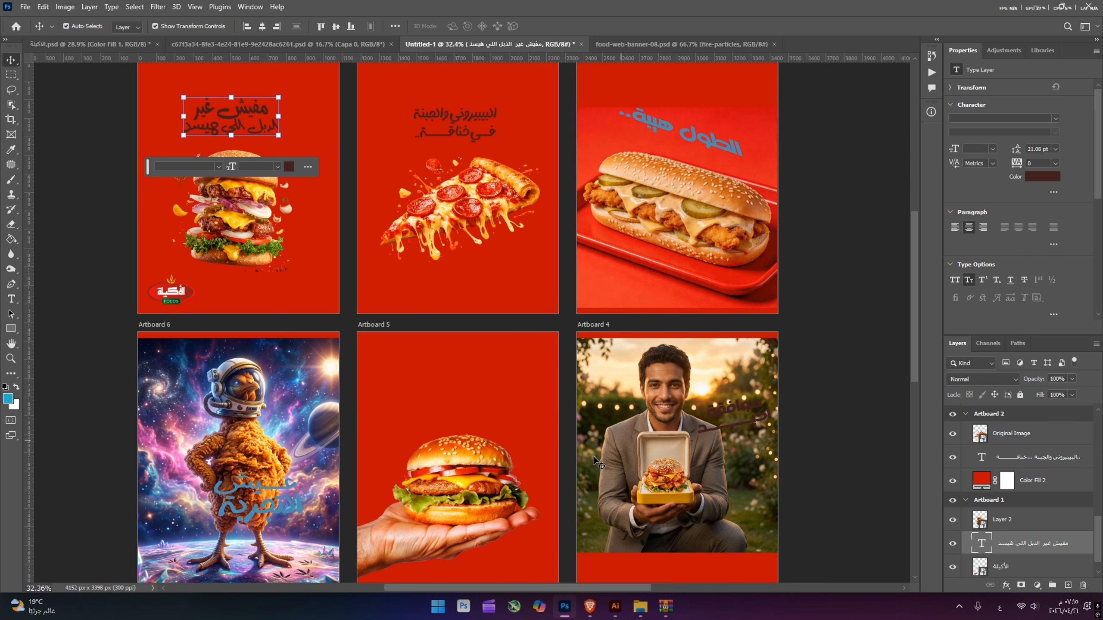
pyautogui.scroll(3, 521, 335)
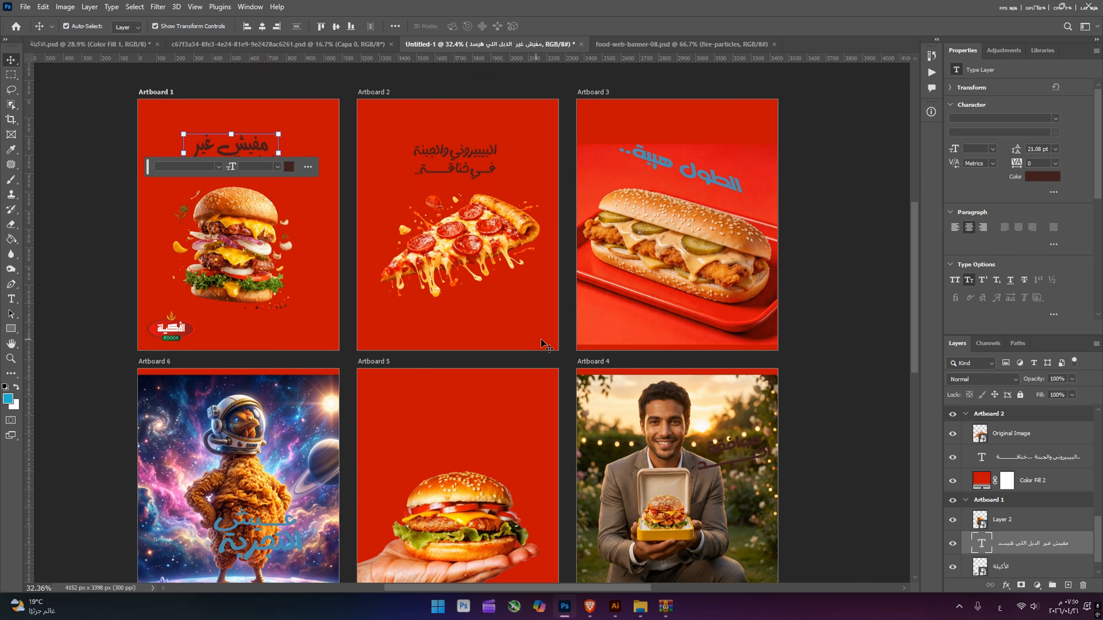
pyautogui.scroll(1, 647, 334)
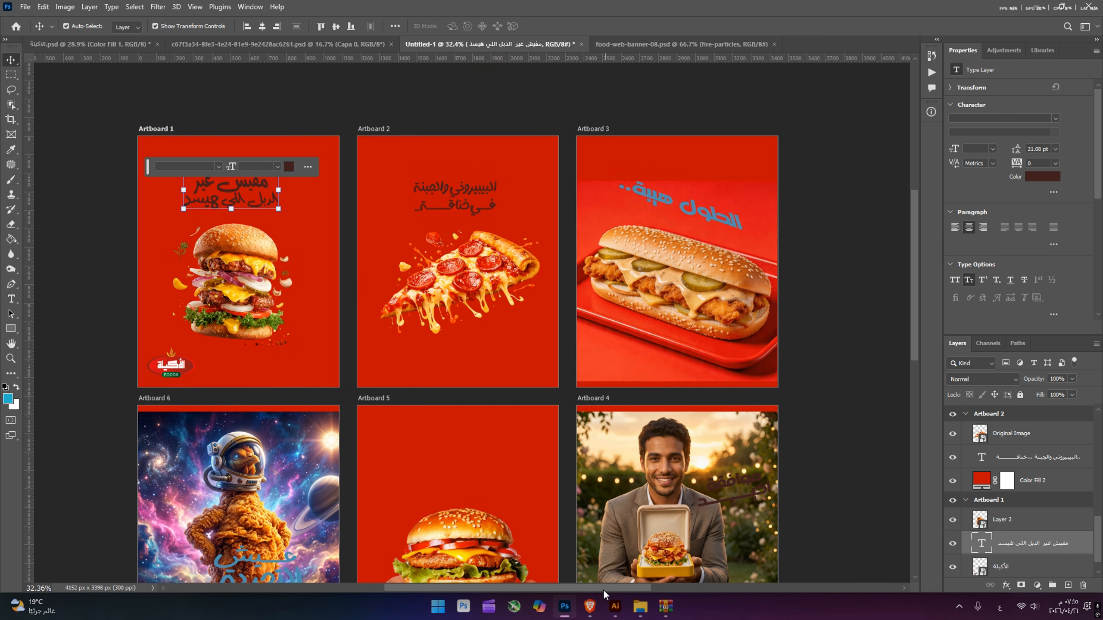
pyautogui.moveTo(603, 589); pyautogui.dragTo(614, 588)
pyautogui.click(634, 612)
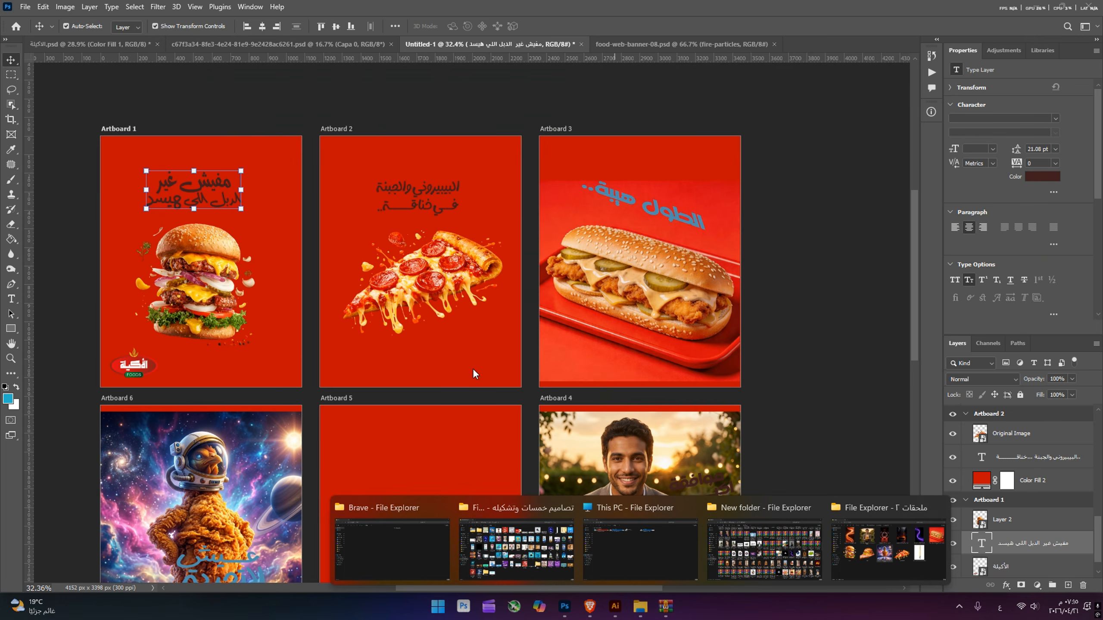
pyautogui.click(658, 270)
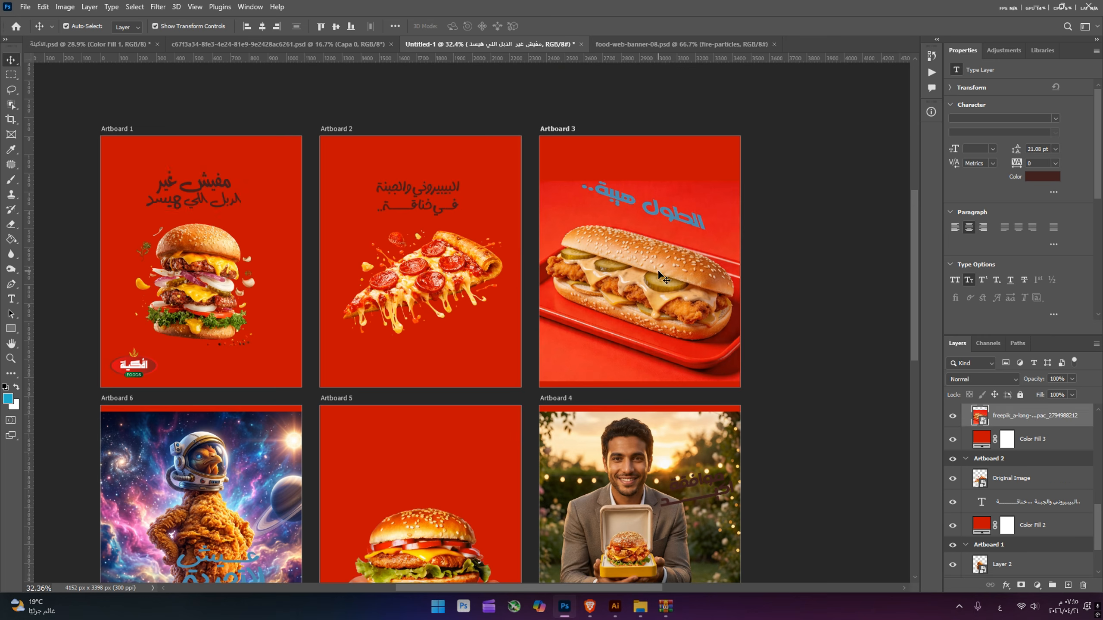
# Step: Move the burger image on Artboard 1 slightly upward and scale it to about 104%, making it 766 x 776 px
pyautogui.press('z')
pyautogui.click(121, 214)
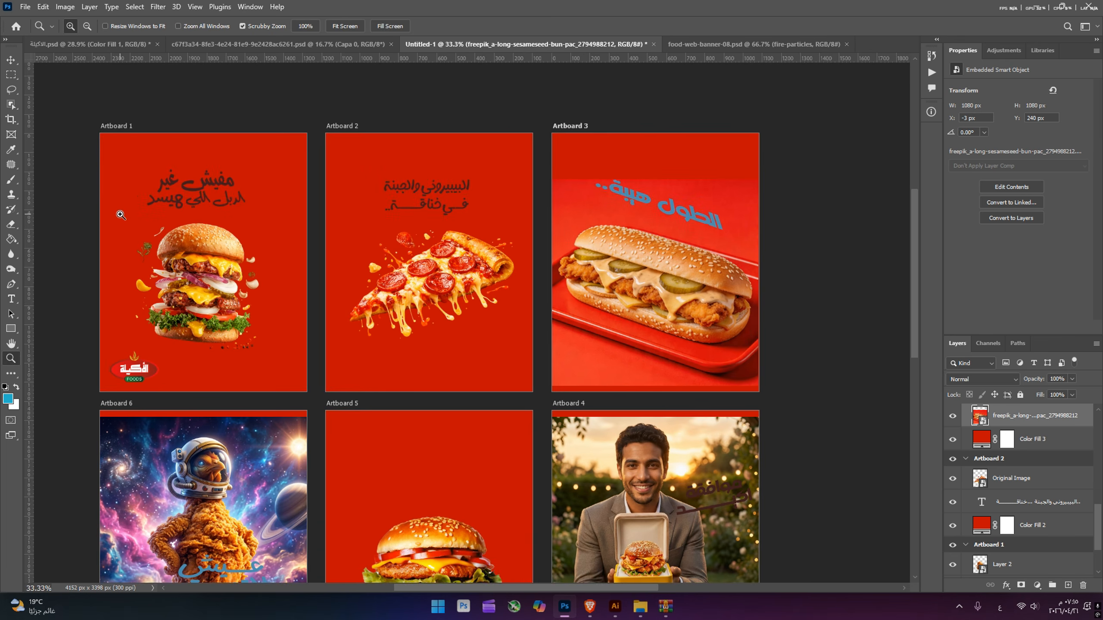
pyautogui.click(121, 214)
pyautogui.click(121, 214)
pyautogui.press('v')
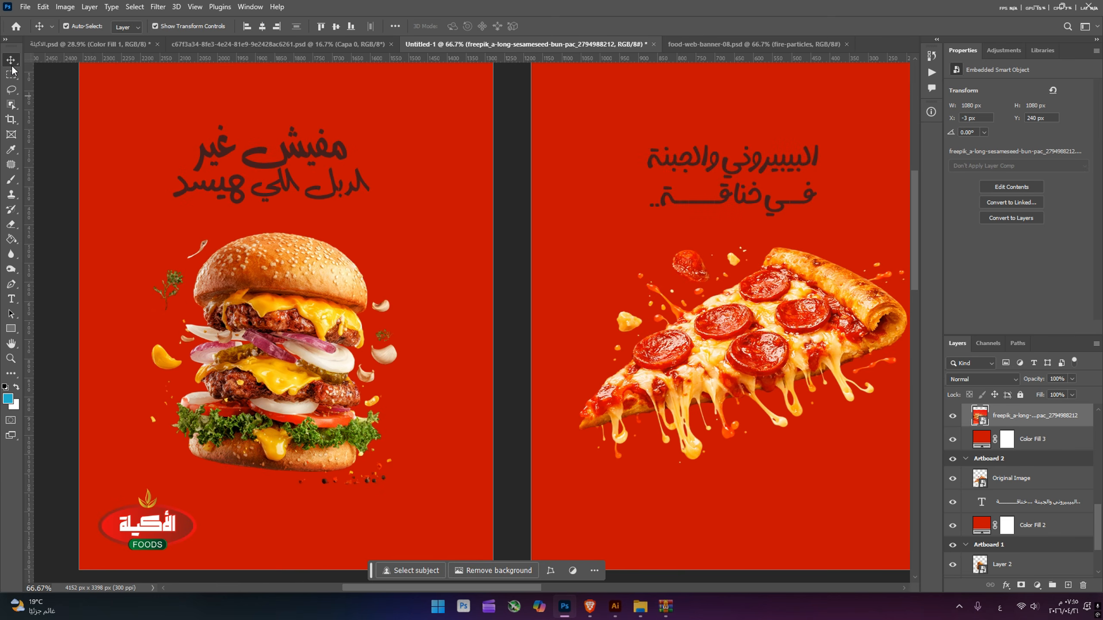
pyautogui.click(294, 247)
pyautogui.moveTo(281, 220); pyautogui.dragTo(285, 208)
pyautogui.moveTo(301, 292); pyautogui.dragTo(310, 296)
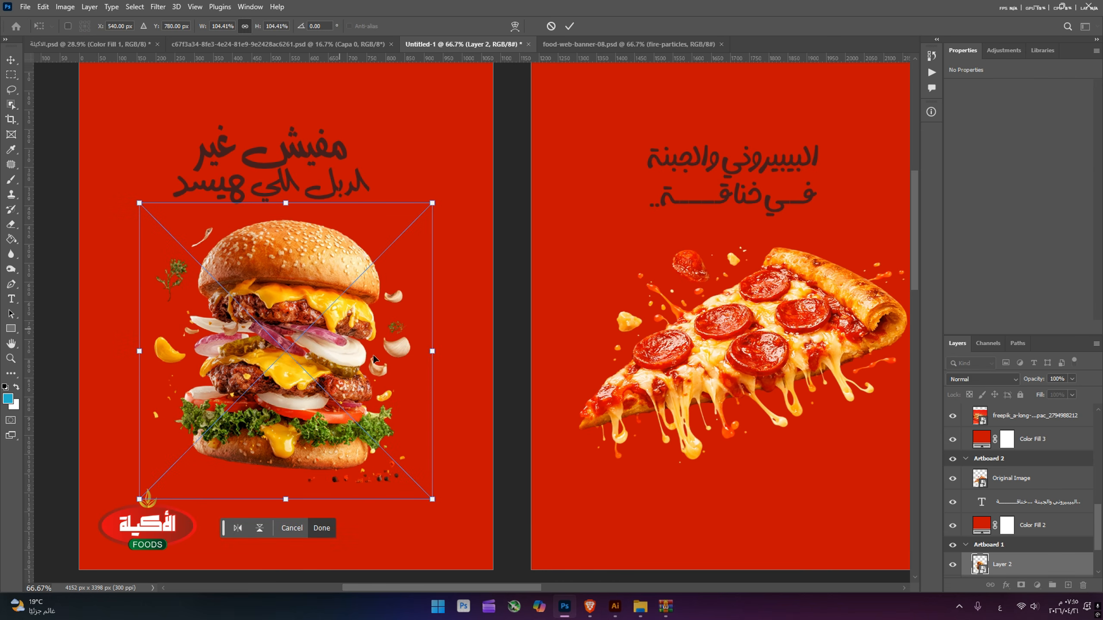
pyautogui.press('Return')
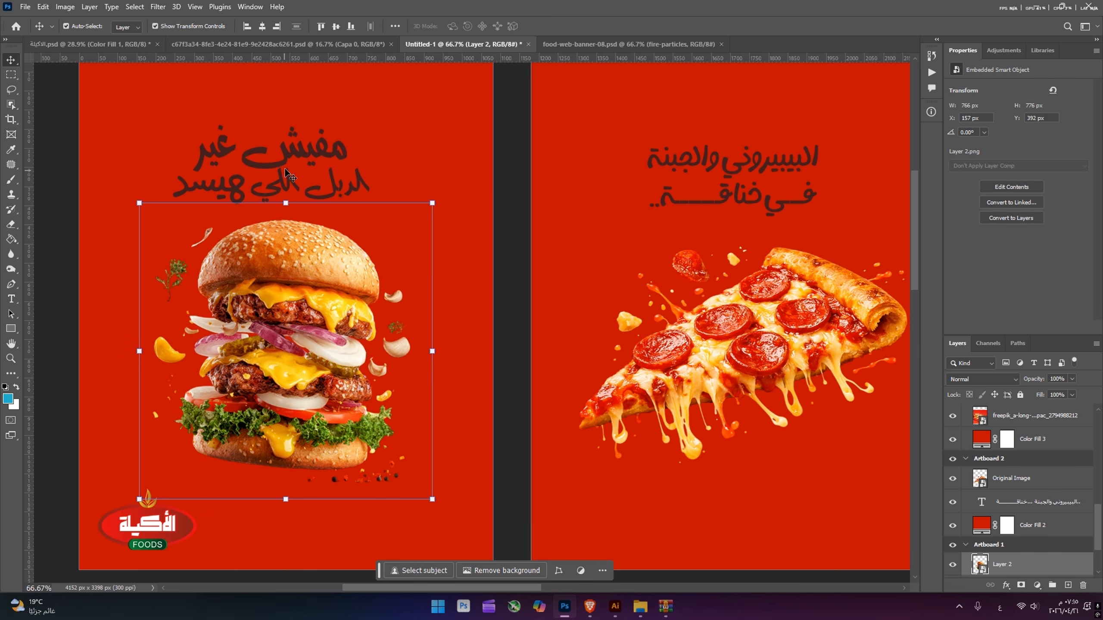
# Step: Move the headline on Artboard 1 up and slightly right, and set its text color to white
pyautogui.moveTo(290, 157); pyautogui.dragTo(308, 123)
pyautogui.scroll(2, 385, 162)
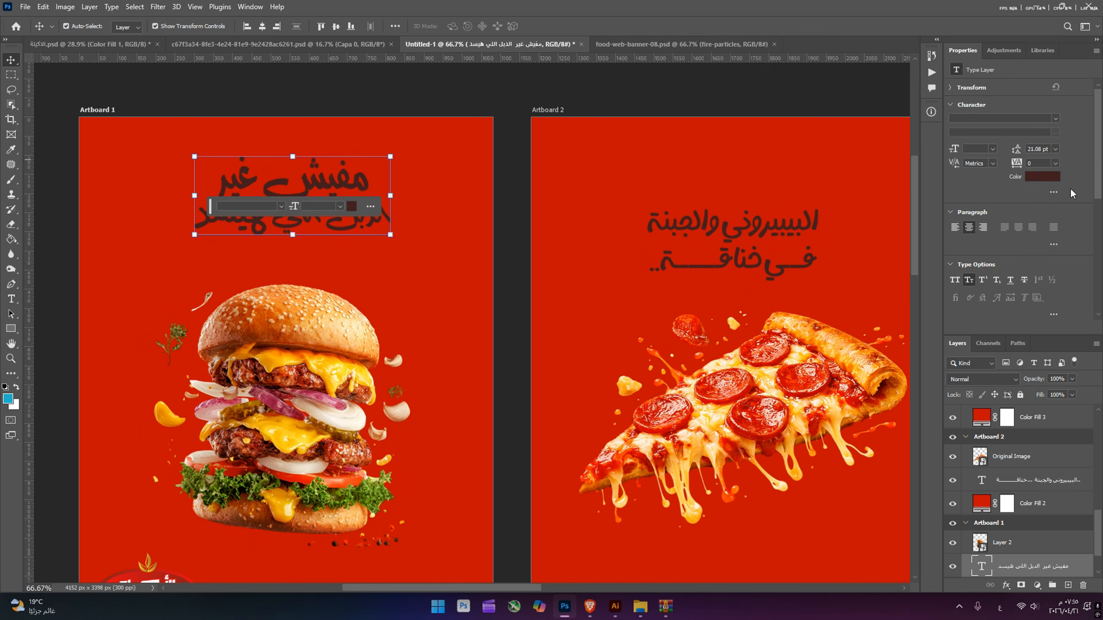
pyautogui.click(1045, 177)
pyautogui.moveTo(687, 301); pyautogui.dragTo(569, 115)
pyautogui.press('Return')
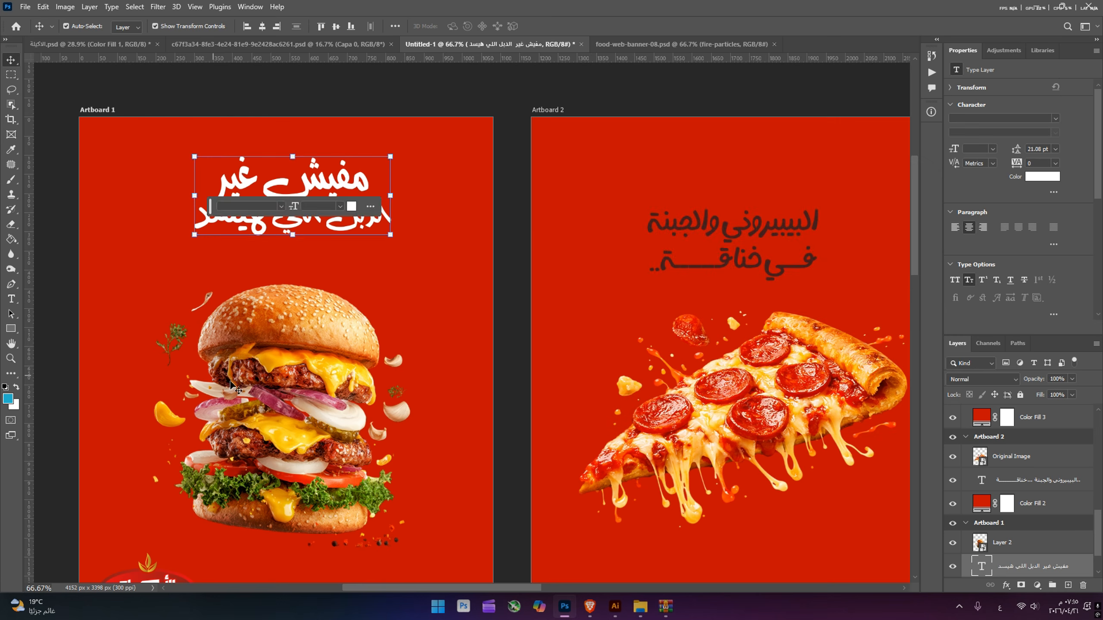
# Step: Raise the burger image on Artboard 1 closer to the headline, to about X 174 px and Y 335 px
pyautogui.moveTo(230, 385); pyautogui.dragTo(236, 363)
pyautogui.scroll(-1, 402, 540)
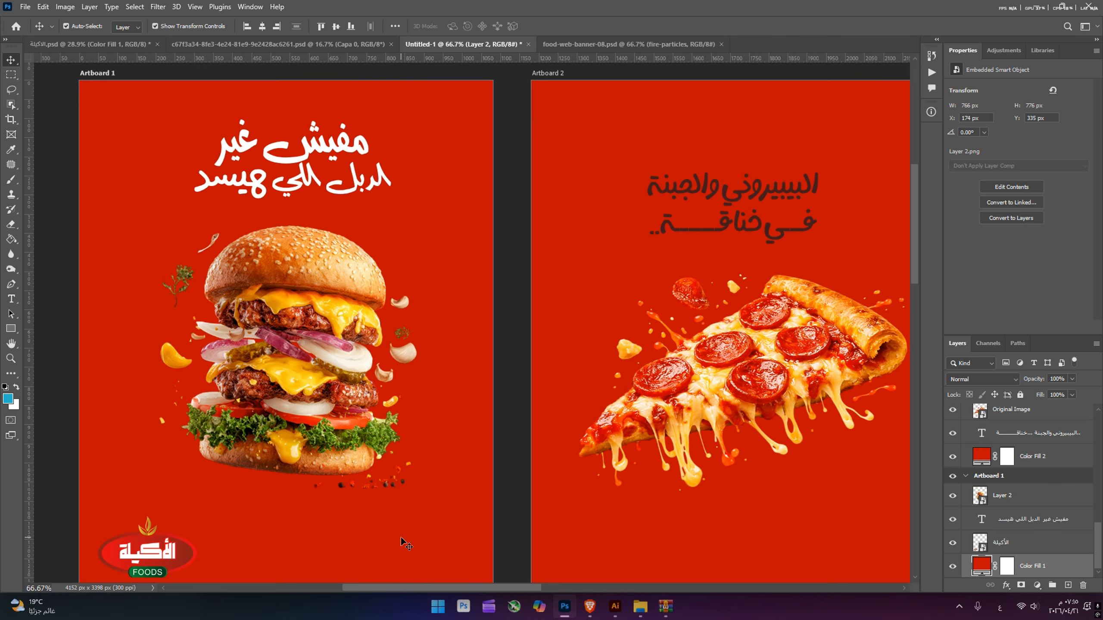
# Step: Lower the burger image on Artboard 1 to about Y 362 px, further from the headline
pyautogui.click(400, 539)
pyautogui.moveTo(337, 413); pyautogui.dragTo(336, 422)
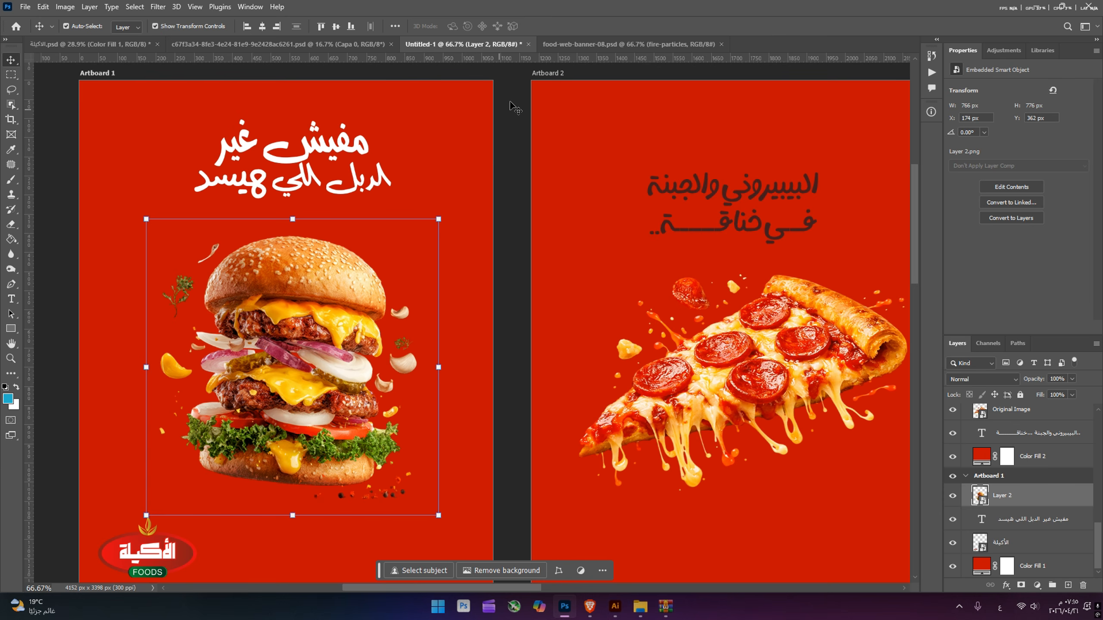
pyautogui.click(446, 148)
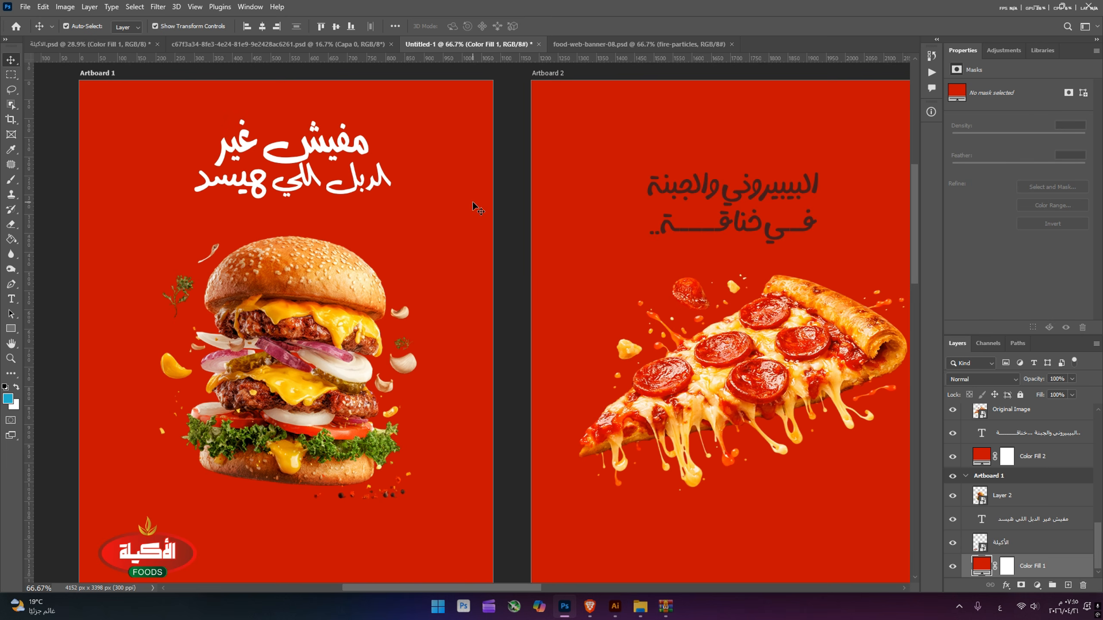
# Step: Check the Freepik burger results, switch to the extras folder in File Explorer, and preview the dark fiery podium image
pyautogui.click(590, 606)
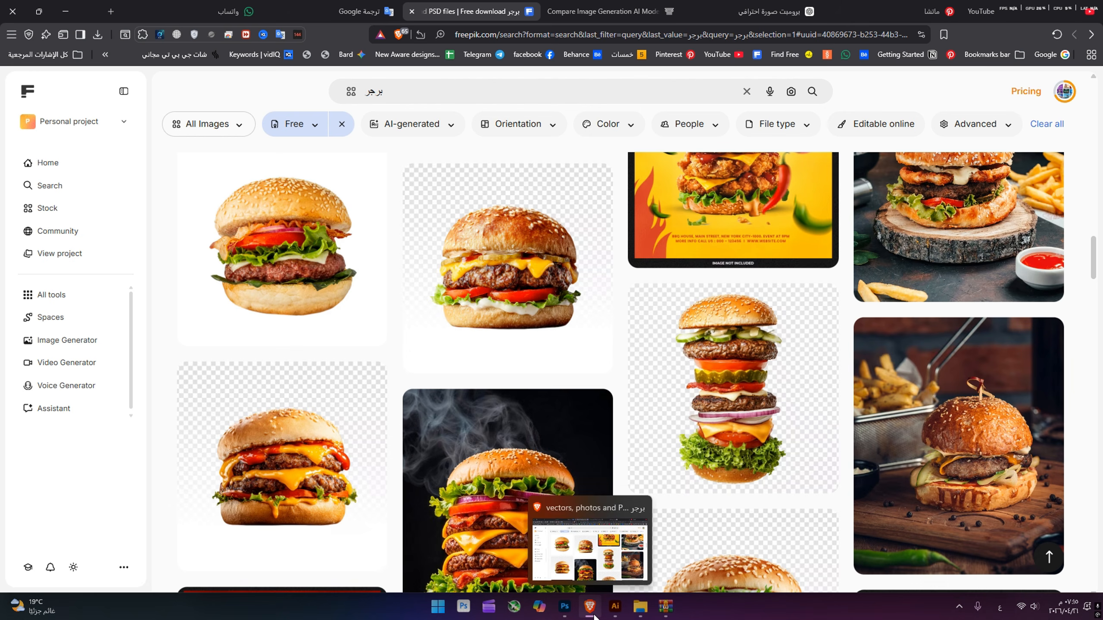
pyautogui.click(564, 606)
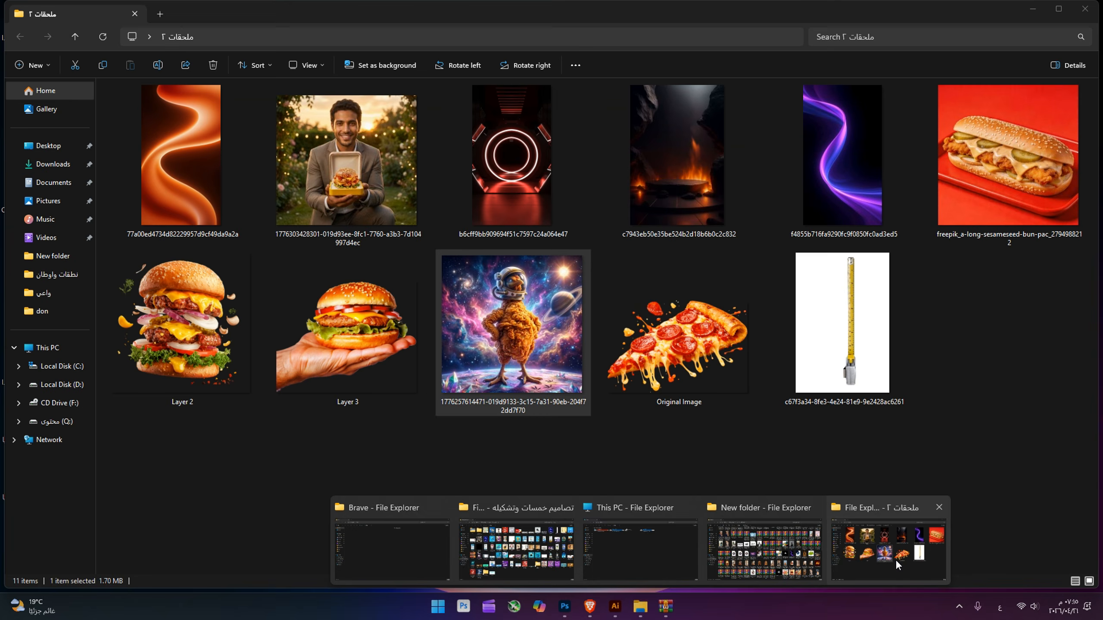
pyautogui.click(890, 543)
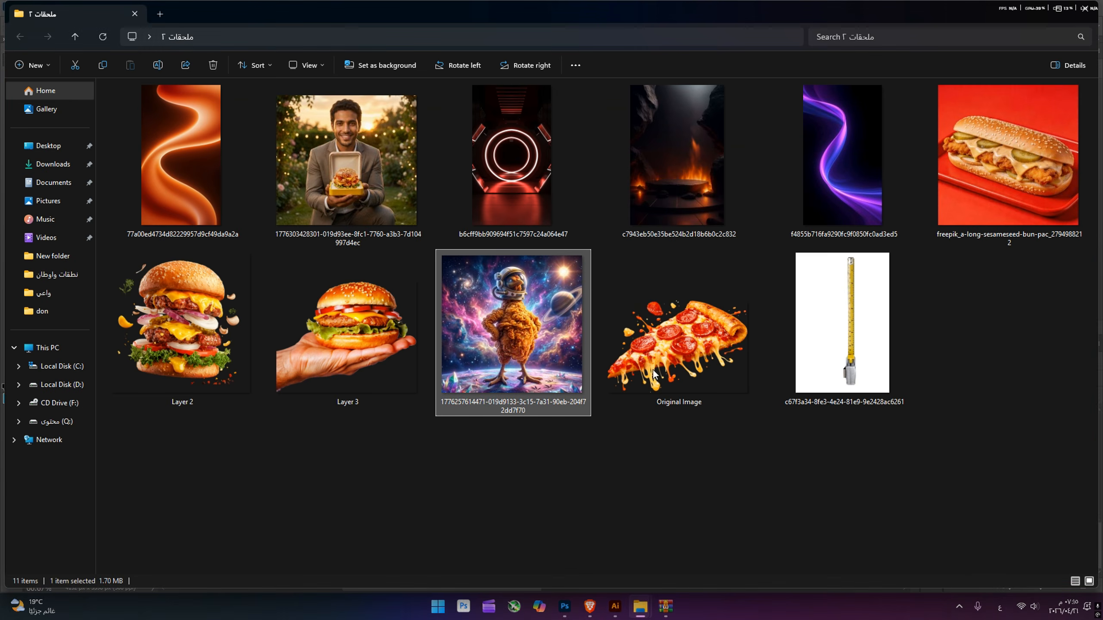
pyautogui.doubleClick(629, 235)
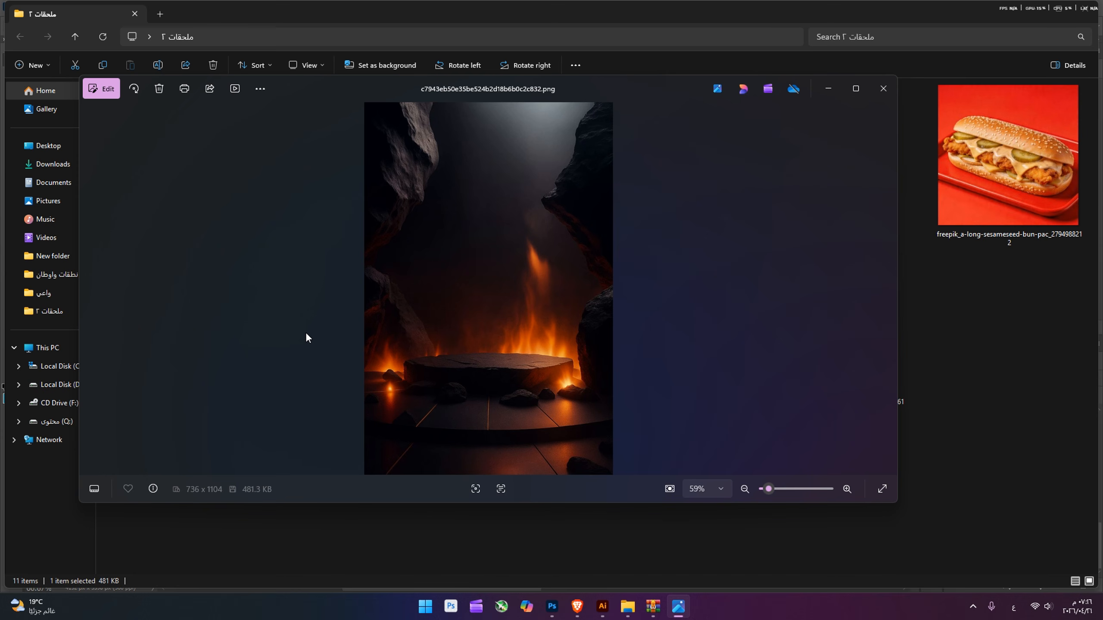
pyautogui.click(883, 88)
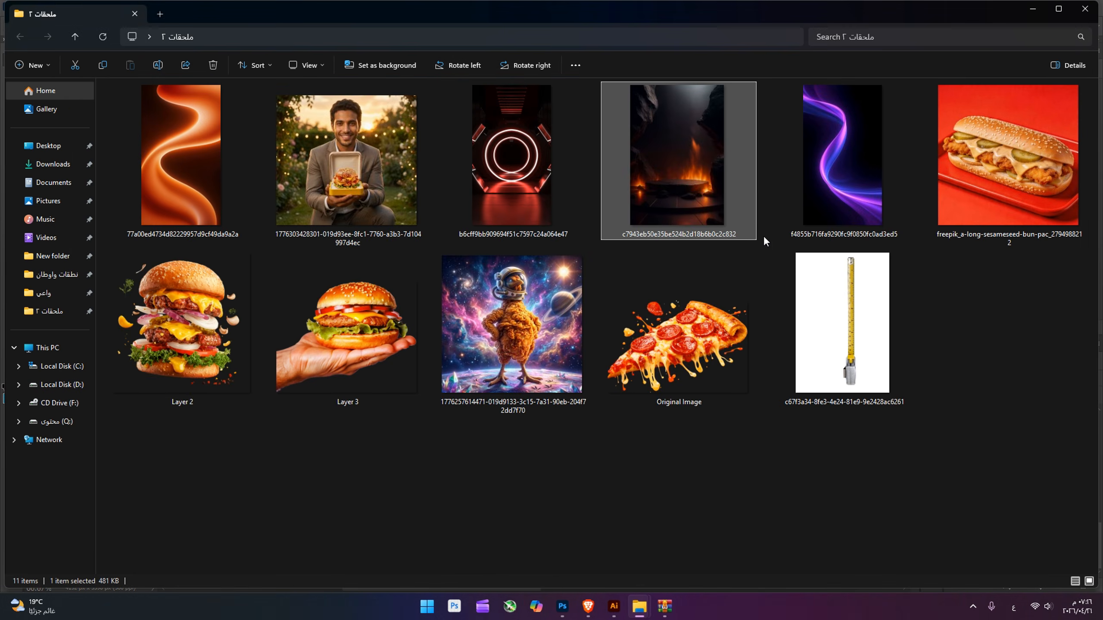
# Step: Place the fiery podium image on Artboard 1 behind the logo, headline and burger, and enlarge it to 1140 x 1710 px to cover the artboard
pyautogui.moveTo(753, 235); pyautogui.dragTo(317, 523)
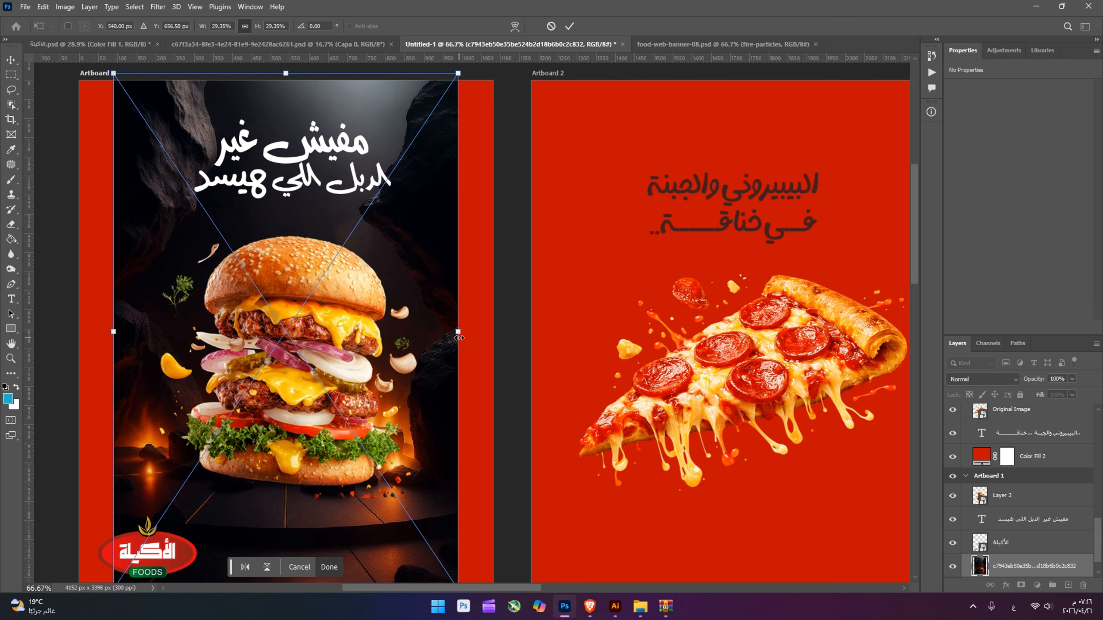
pyautogui.moveTo(459, 337); pyautogui.dragTo(521, 326)
pyautogui.moveTo(480, 367); pyautogui.dragTo(472, 337)
pyautogui.press('Return')
# Step: Raise the burger and scale it to 712 x 721 px so it sits on the podium, and lower the podium background to Y -228 px
pyautogui.scroll(-1, 450, 329)
pyautogui.scroll(1, 472, 370)
pyautogui.moveTo(329, 327); pyautogui.dragTo(331, 287)
pyautogui.moveTo(294, 154); pyautogui.dragTo(293, 175)
pyautogui.press('Return')
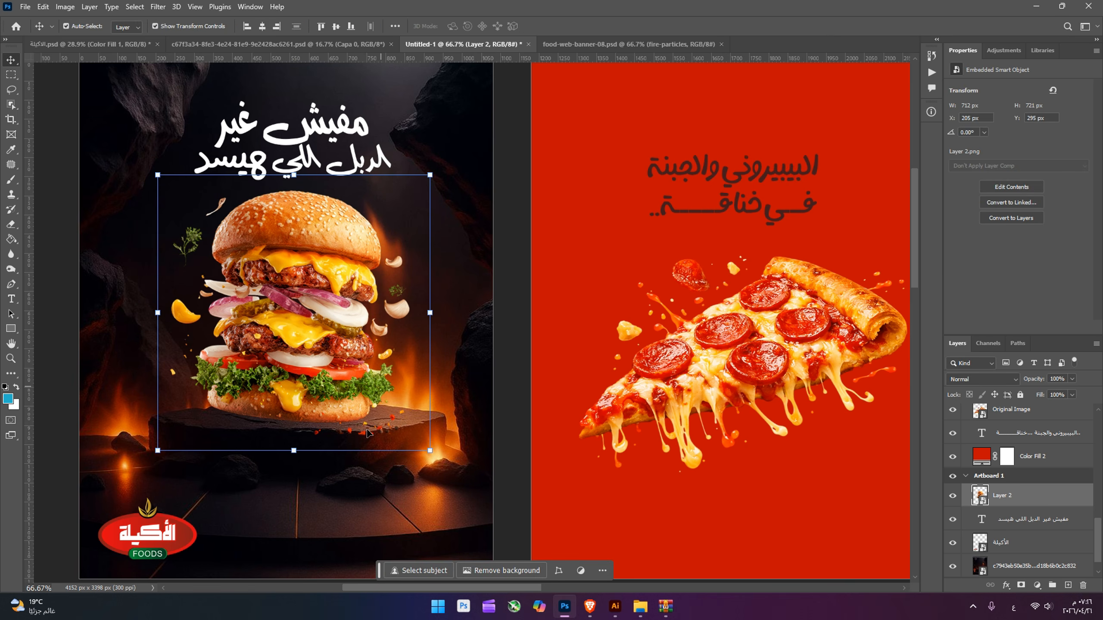
pyautogui.click(359, 518)
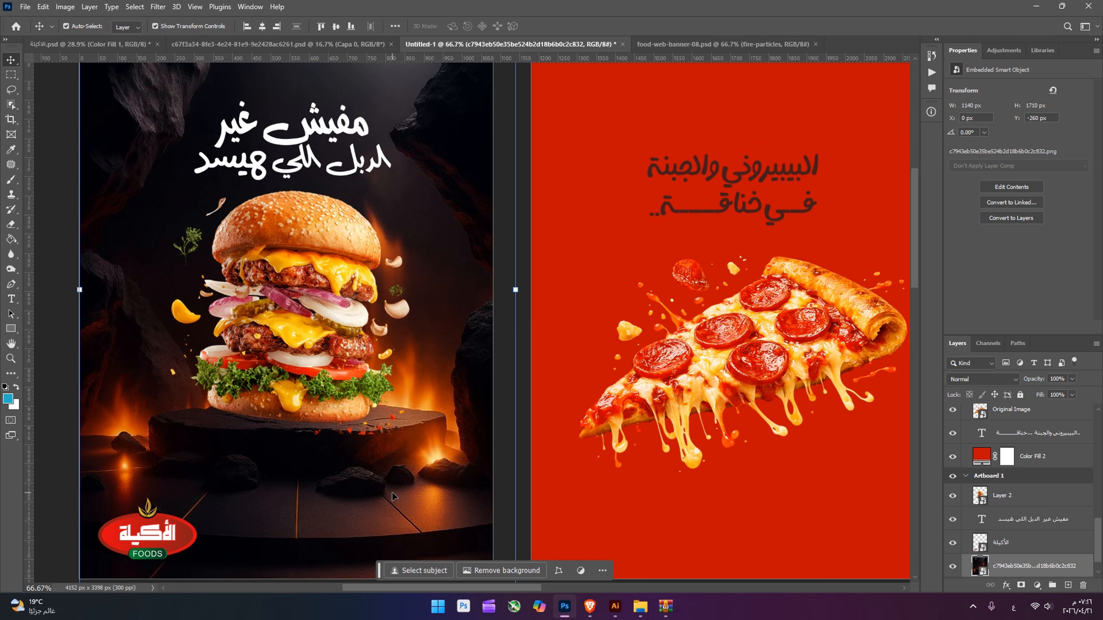
pyautogui.moveTo(428, 448)
pyautogui.mouseDown()
pyautogui.moveTo(435, 435)
pyautogui.moveTo(440, 450)
pyautogui.mouseUp()
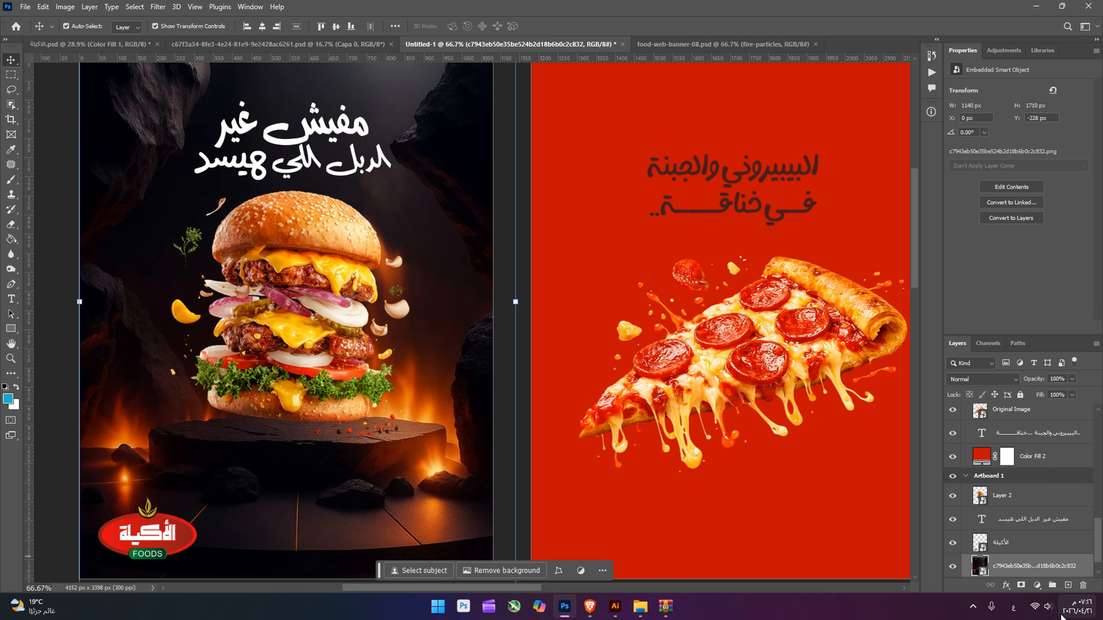
# Step: Add a solid color fill above the podium image, sampled from Artboard 2's red background (c30e00), and set its blend mode to Color
pyautogui.click(1038, 585)
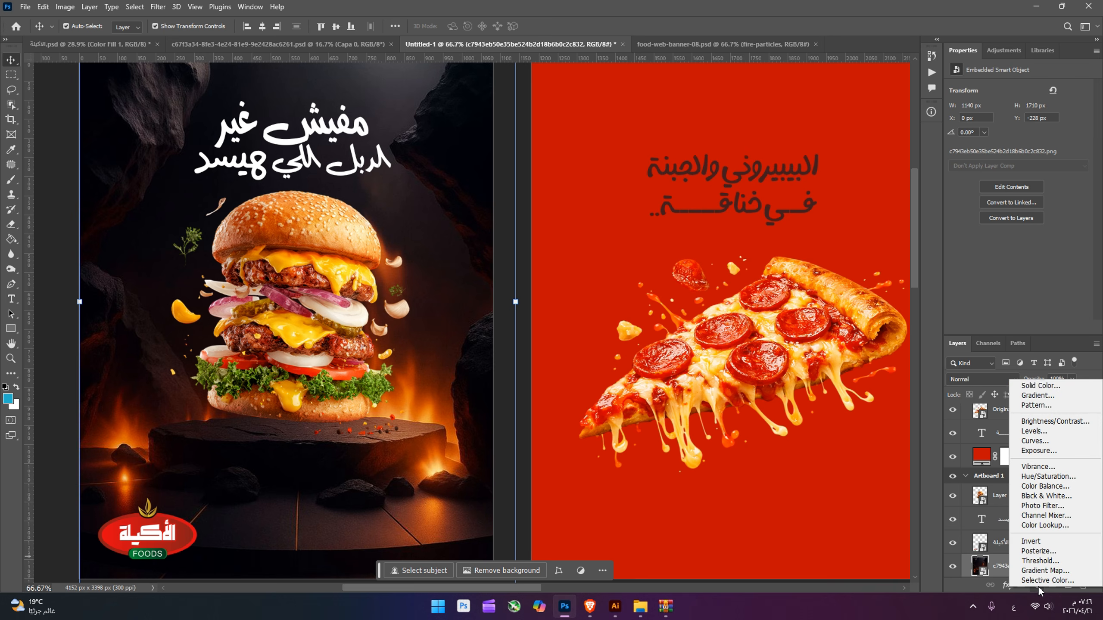
pyautogui.click(1069, 392)
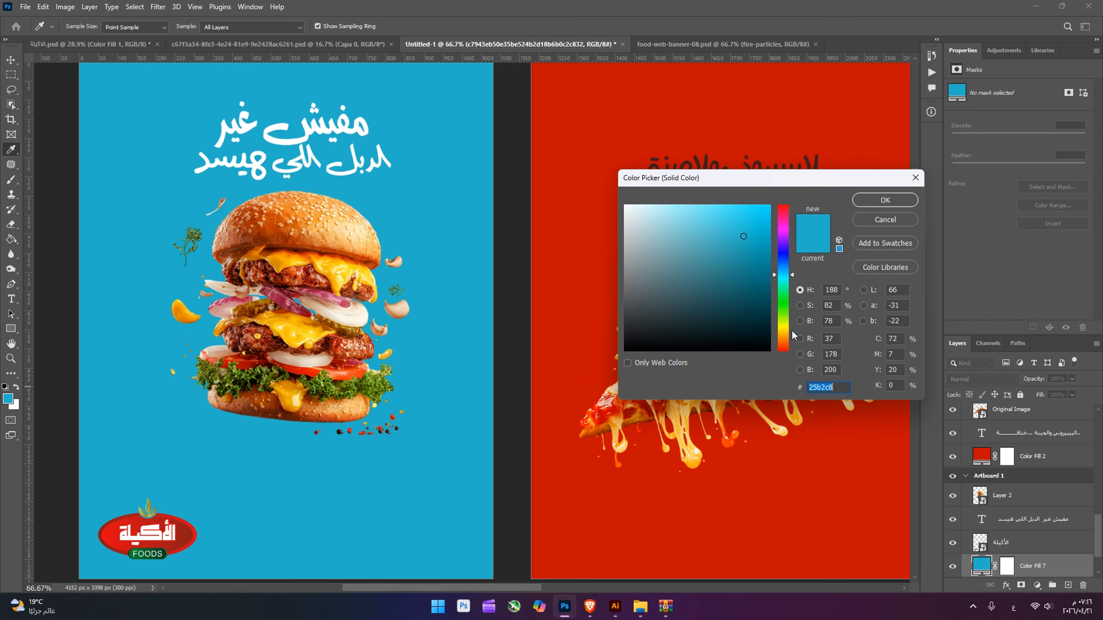
pyautogui.click(606, 141)
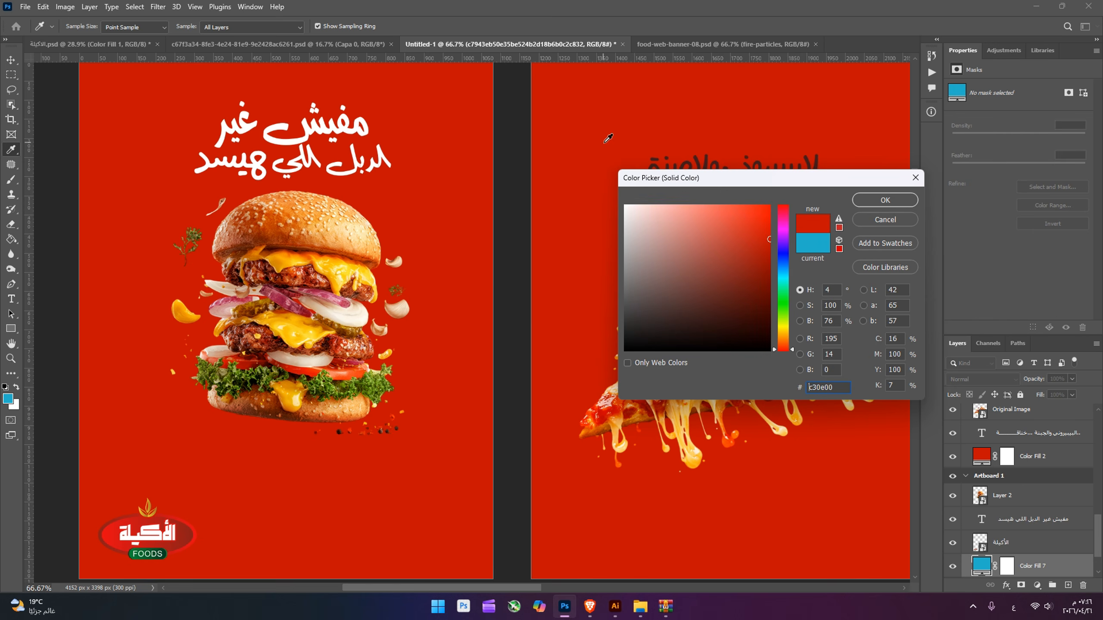
pyautogui.click(884, 200)
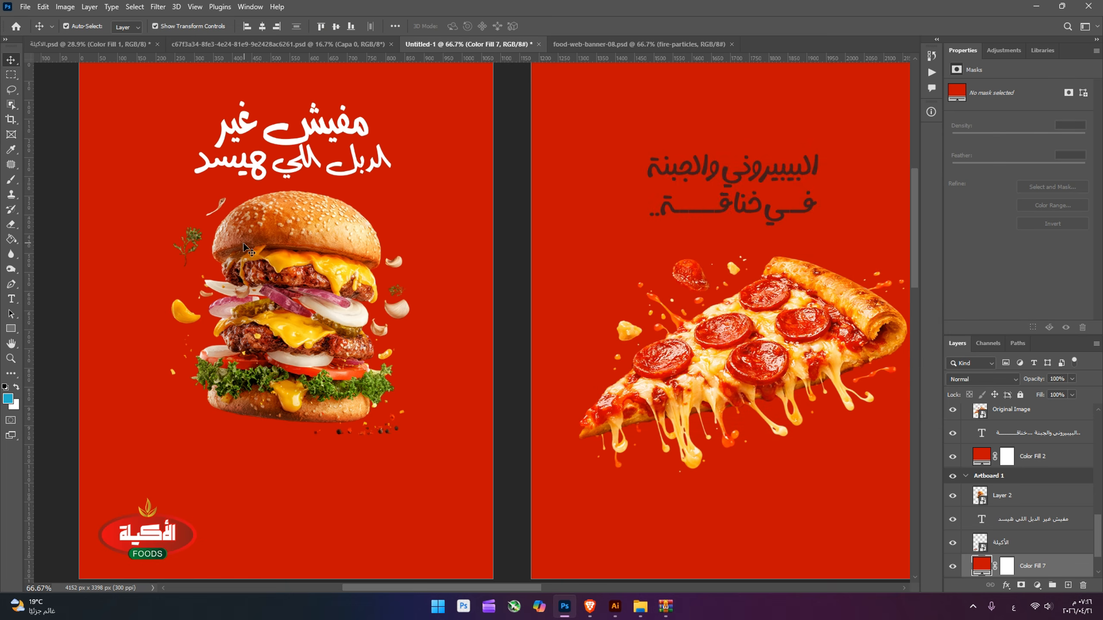
pyautogui.click(960, 379)
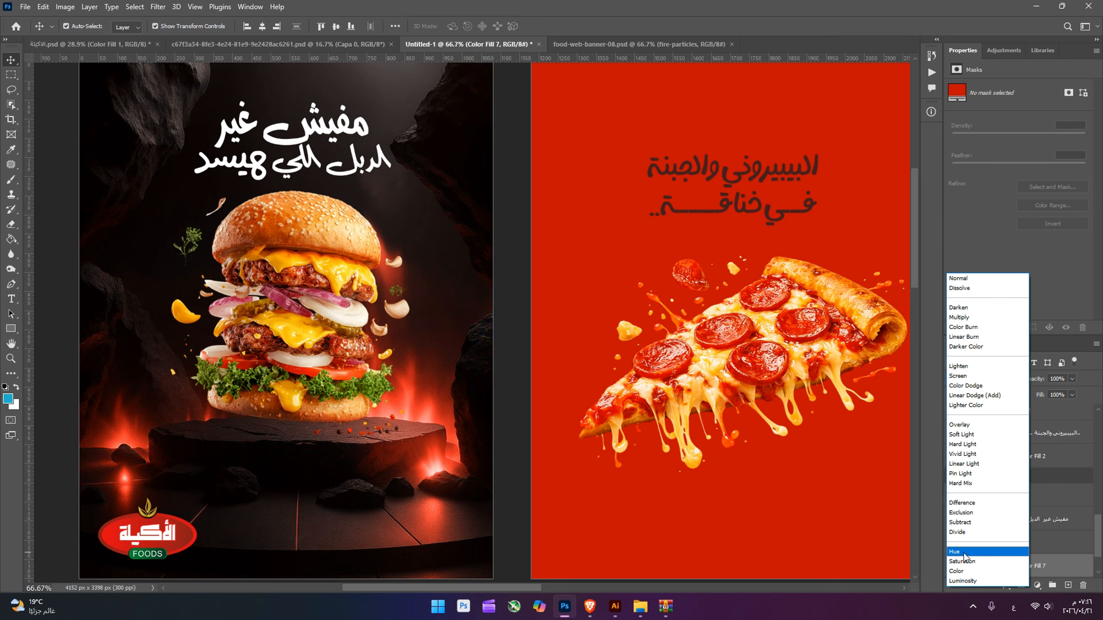
pyautogui.click(962, 571)
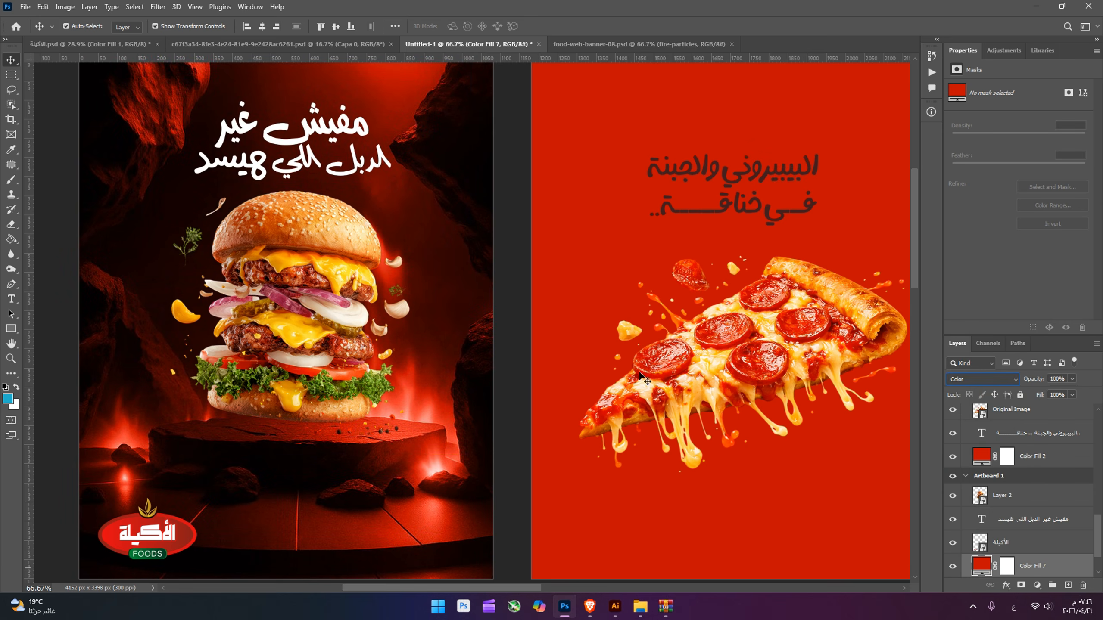
# Step: Reduce the fill of the podium background image layer to about 83%
pyautogui.scroll(-1, 1031, 502)
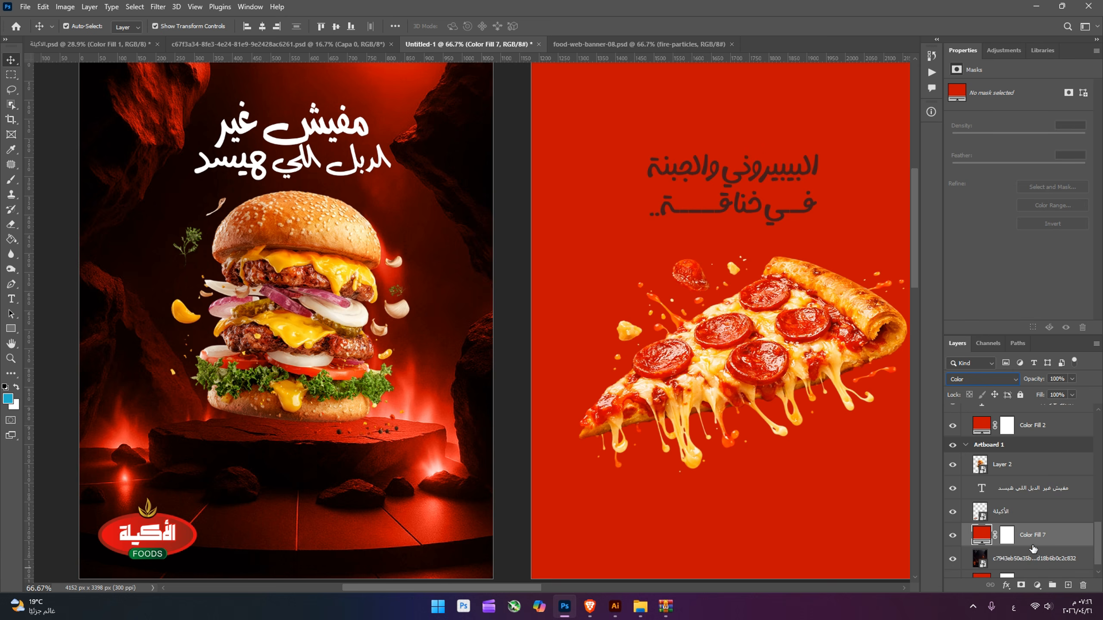
pyautogui.click(1033, 559)
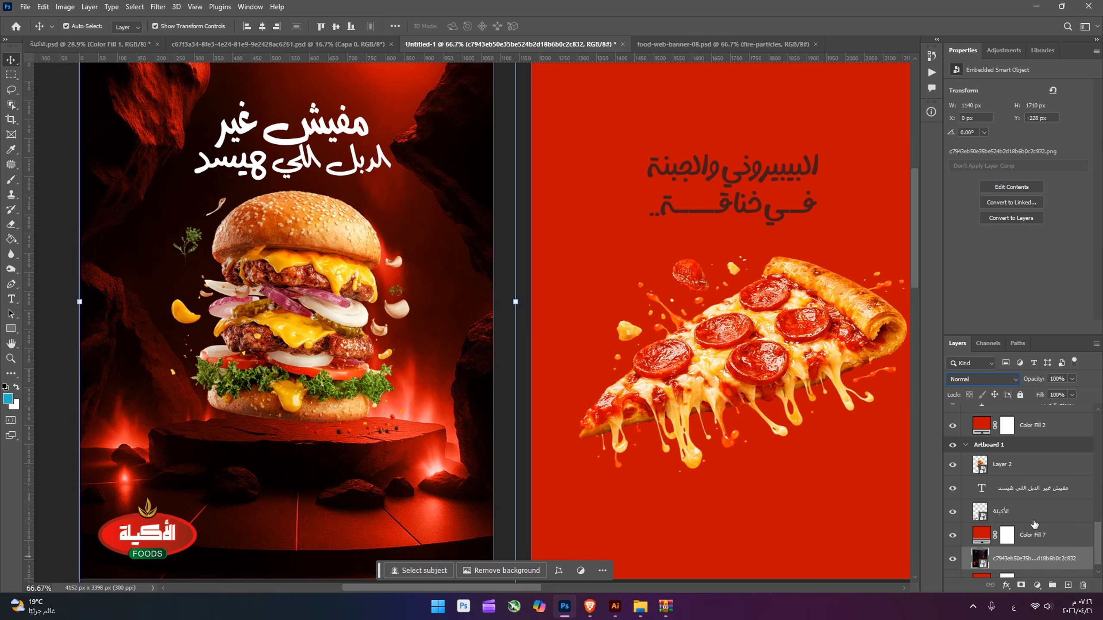
pyautogui.click(1071, 394)
pyautogui.click(1056, 409)
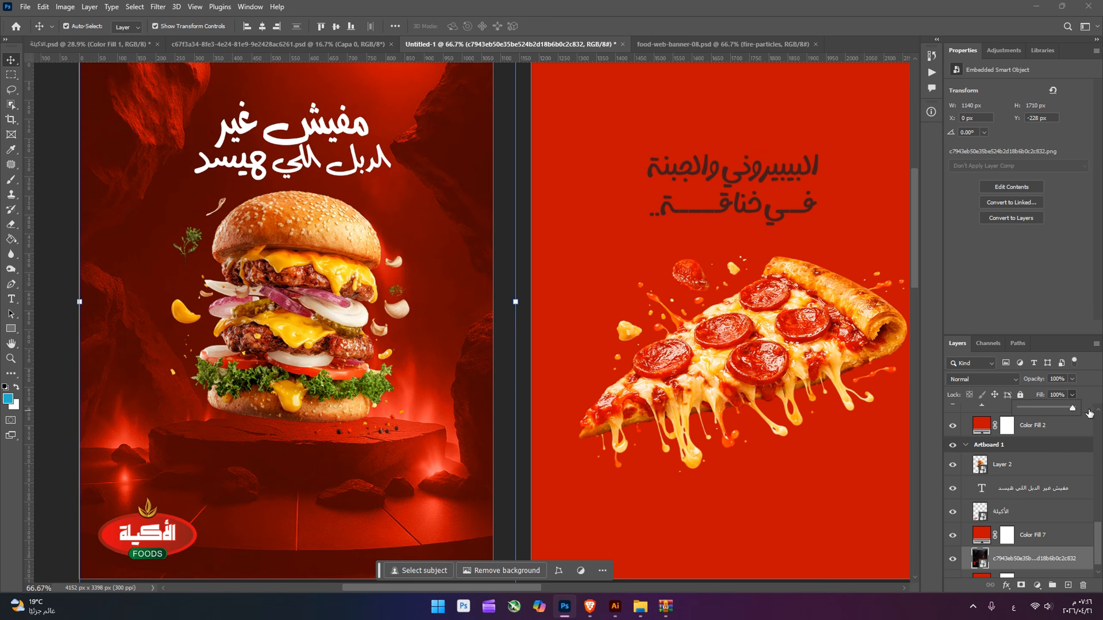
pyautogui.moveTo(1064, 410); pyautogui.dragTo(1062, 410)
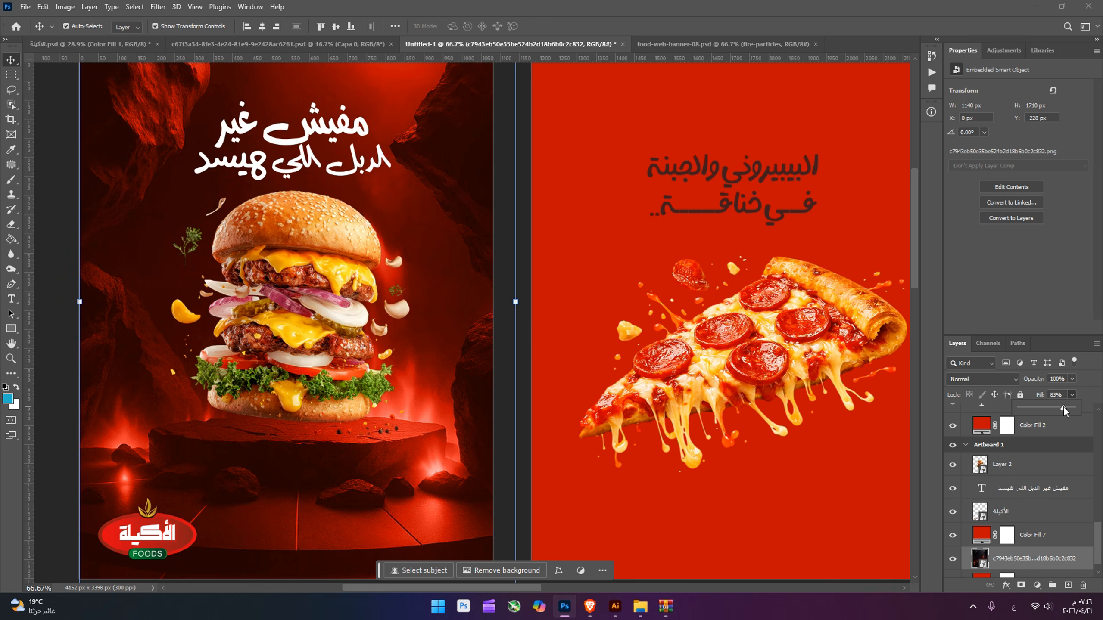
pyautogui.scroll(-1, 380, 408)
pyautogui.click(379, 408)
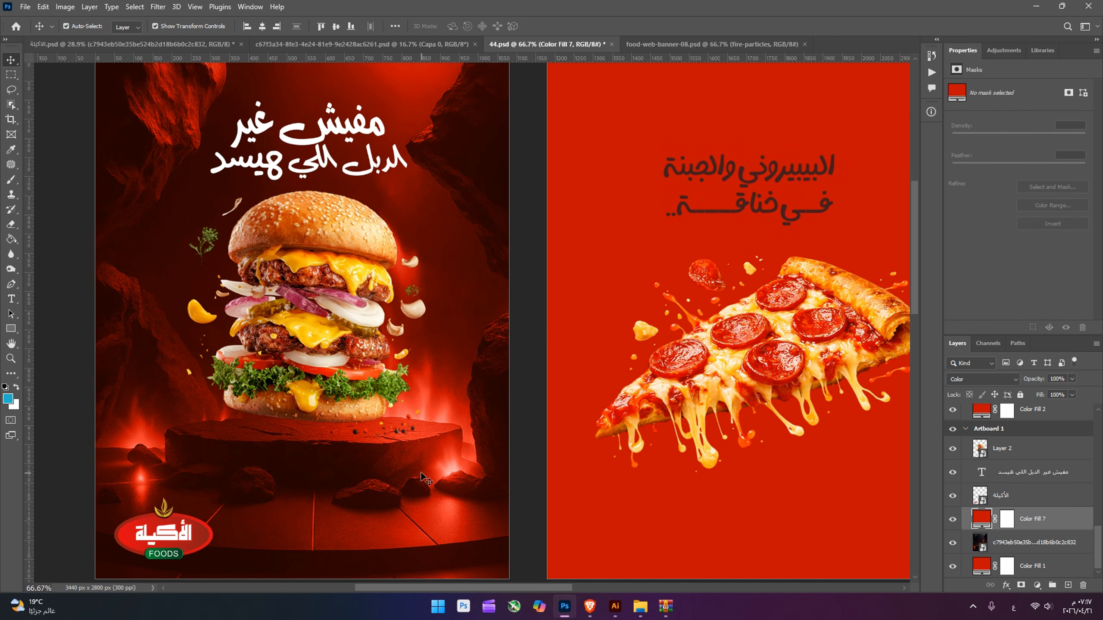
# Step: Move the burger down onto the podium, to about X 201 px and Y 317 px
pyautogui.moveTo(345, 356); pyautogui.dragTo(341, 357)
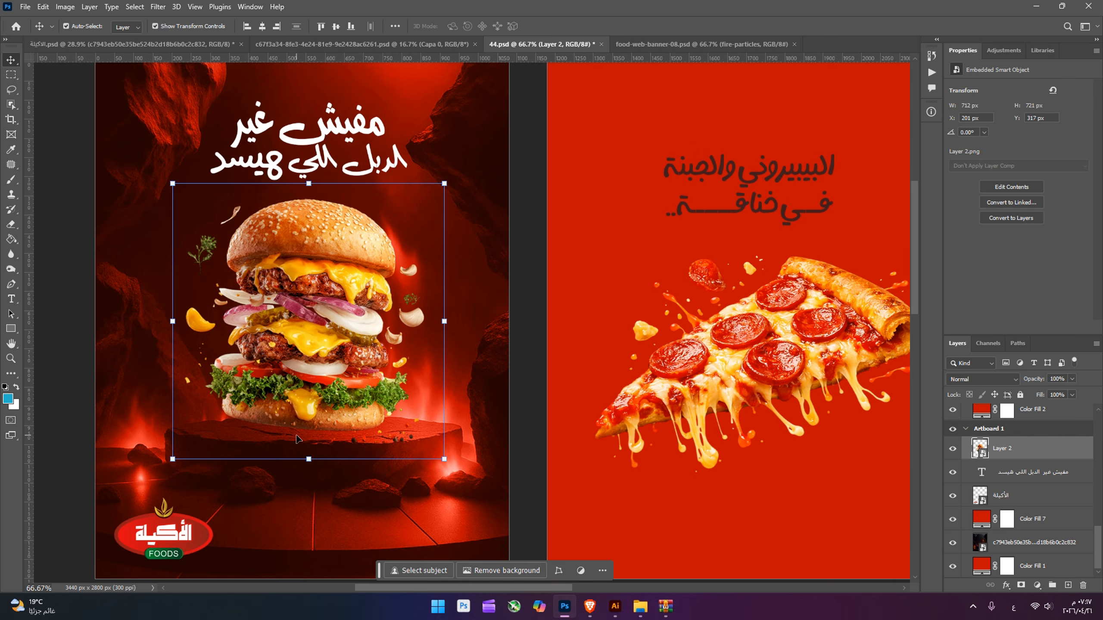
pyautogui.click(370, 499)
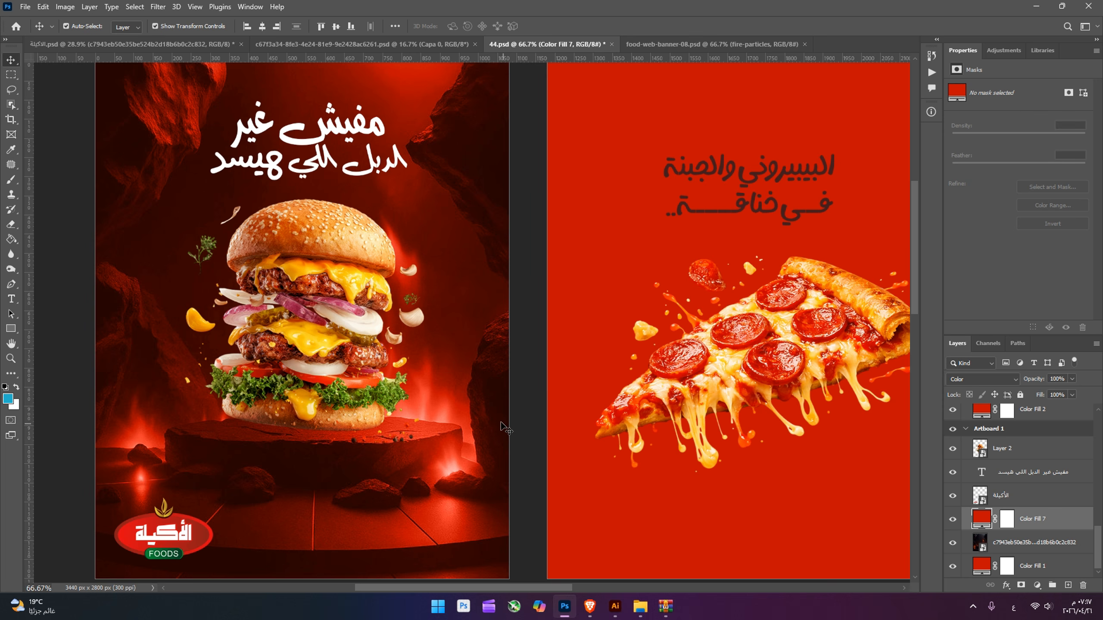
pyautogui.hotkey('ctrl', 't')
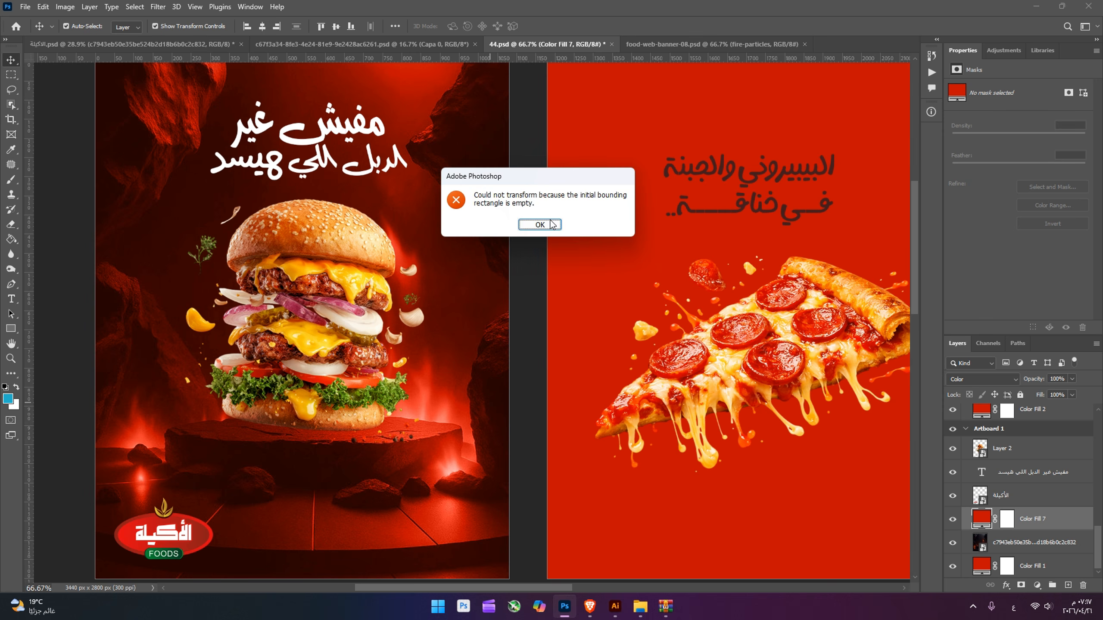
pyautogui.click(539, 224)
# Step: Add a new layer directly beneath the burger layer and paint a single soft black brush dab under the bottom bun
pyautogui.click(11, 179)
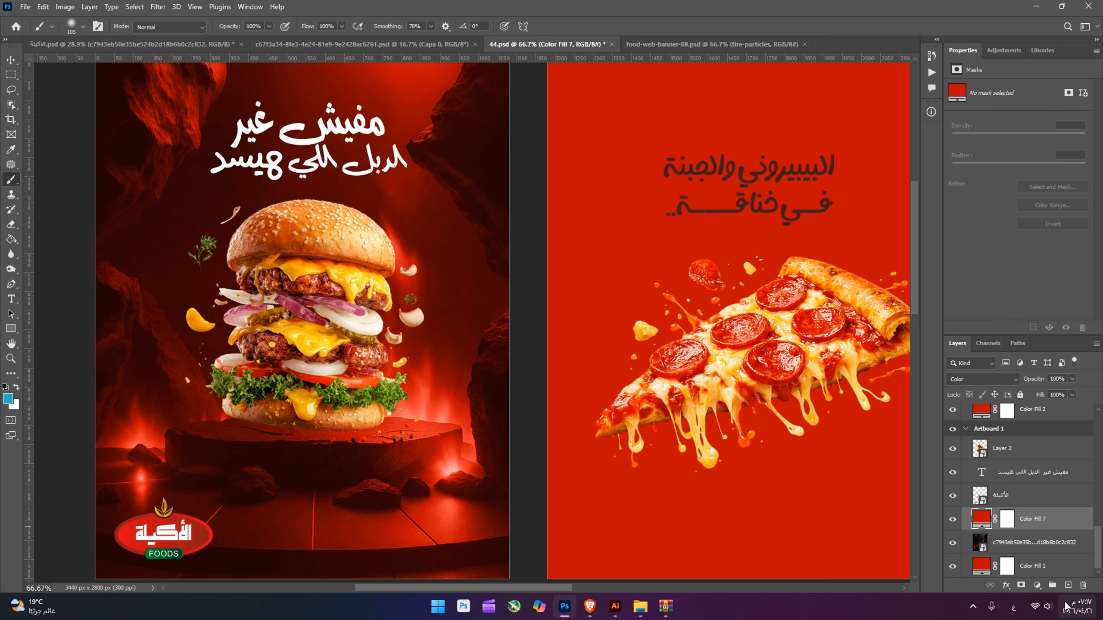
pyautogui.click(1067, 586)
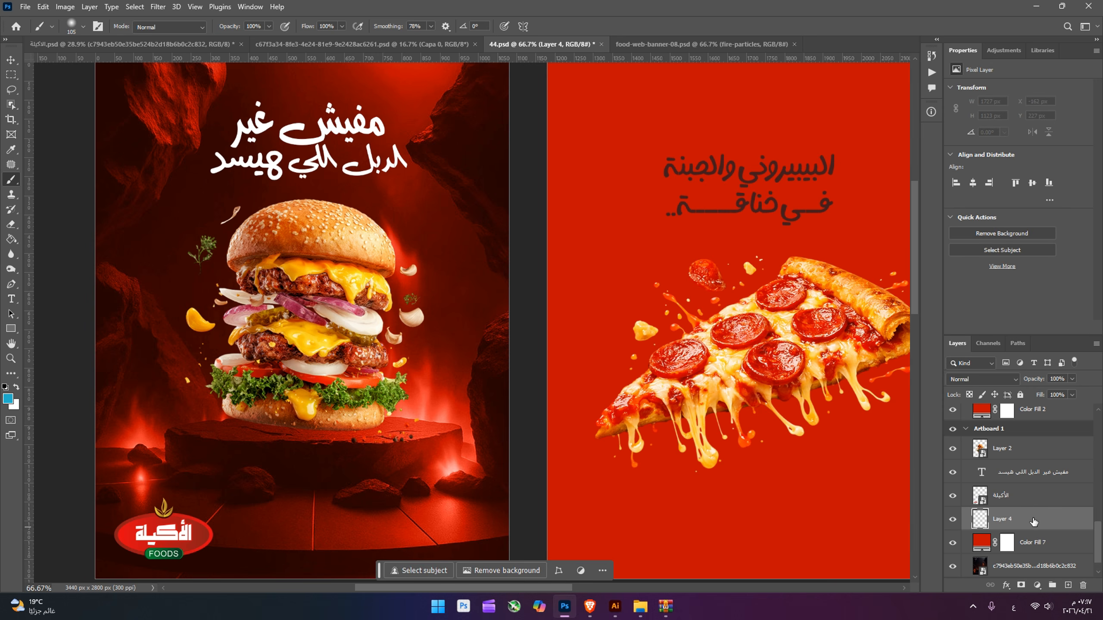
pyautogui.moveTo(1034, 521); pyautogui.dragTo(1032, 472)
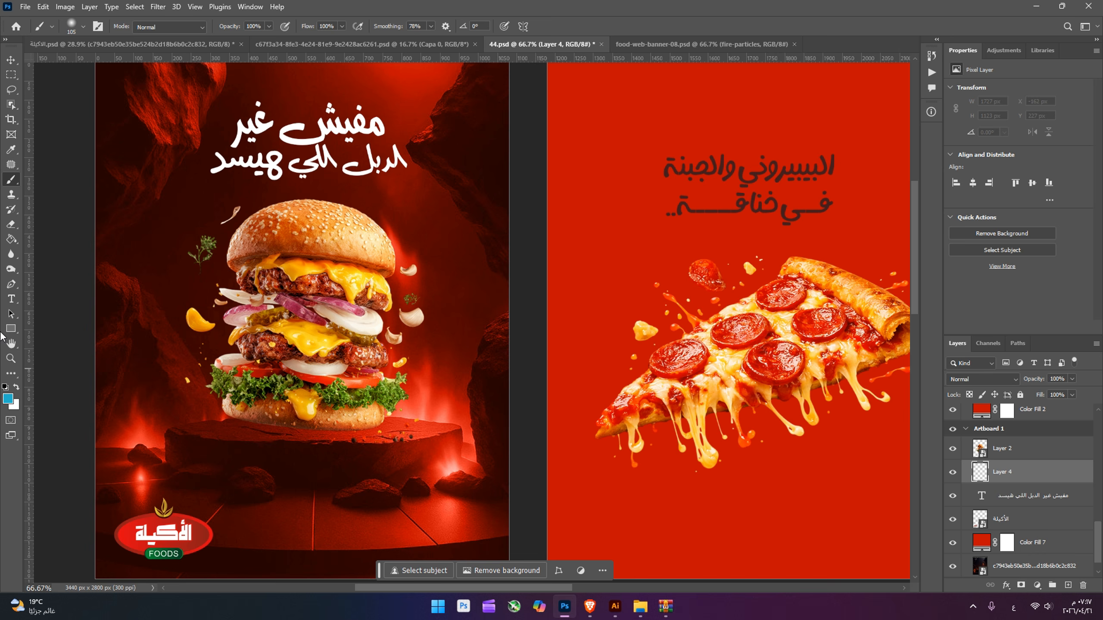
pyautogui.click(6, 387)
pyautogui.click(273, 428)
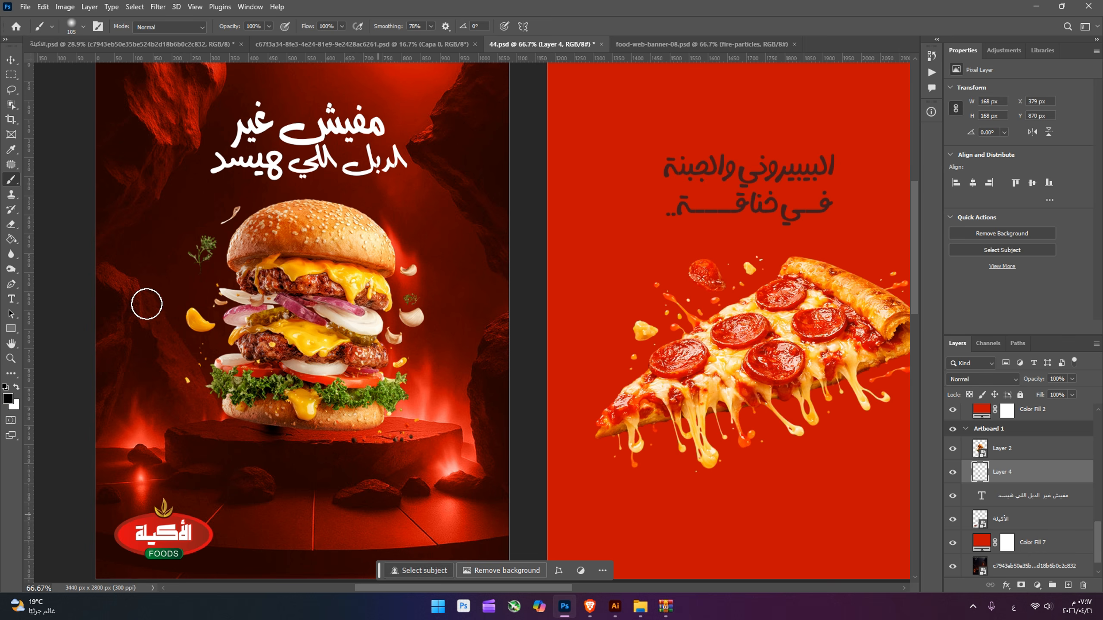
# Step: Stretch the black dab into a wide, flat shadow of about 982 x 119 px beneath the burger
pyautogui.click(11, 60)
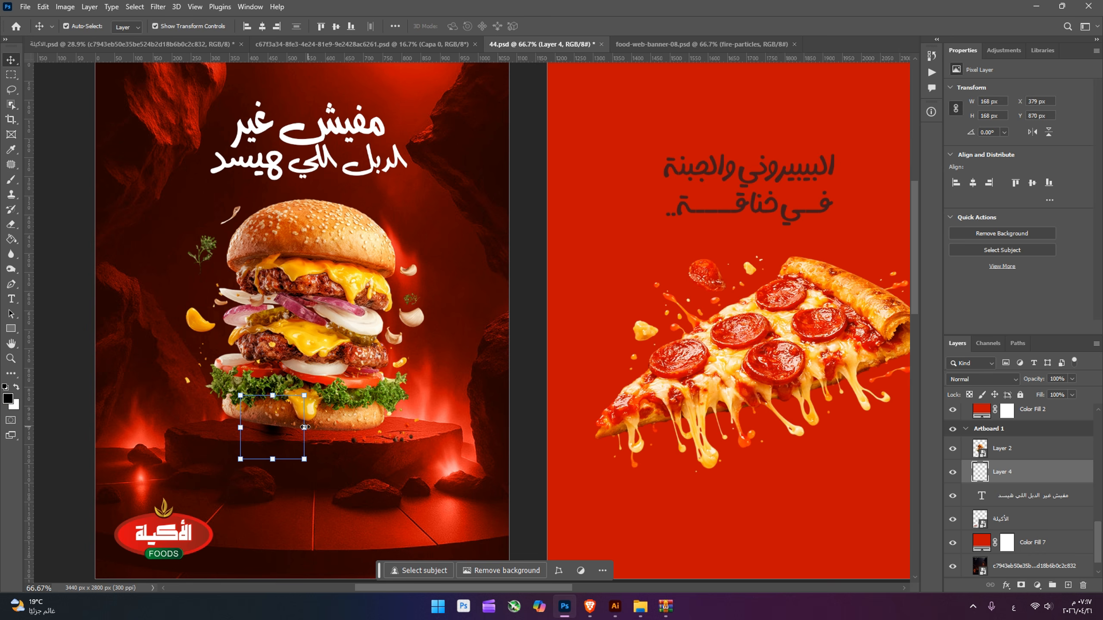
pyautogui.moveTo(306, 426); pyautogui.dragTo(426, 428)
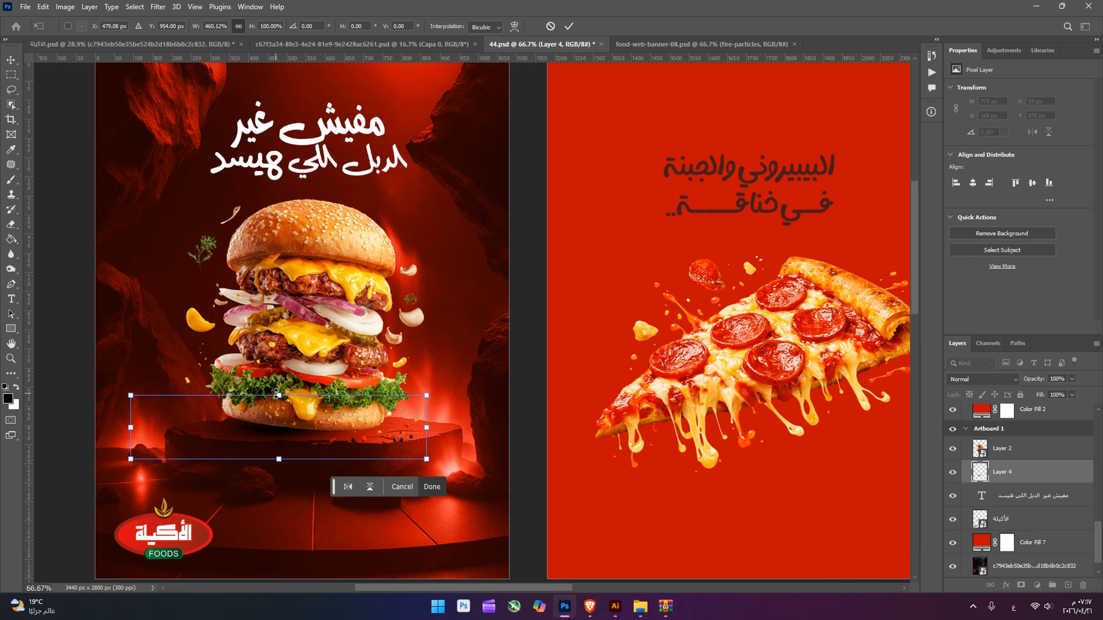
pyautogui.moveTo(276, 394); pyautogui.dragTo(300, 422)
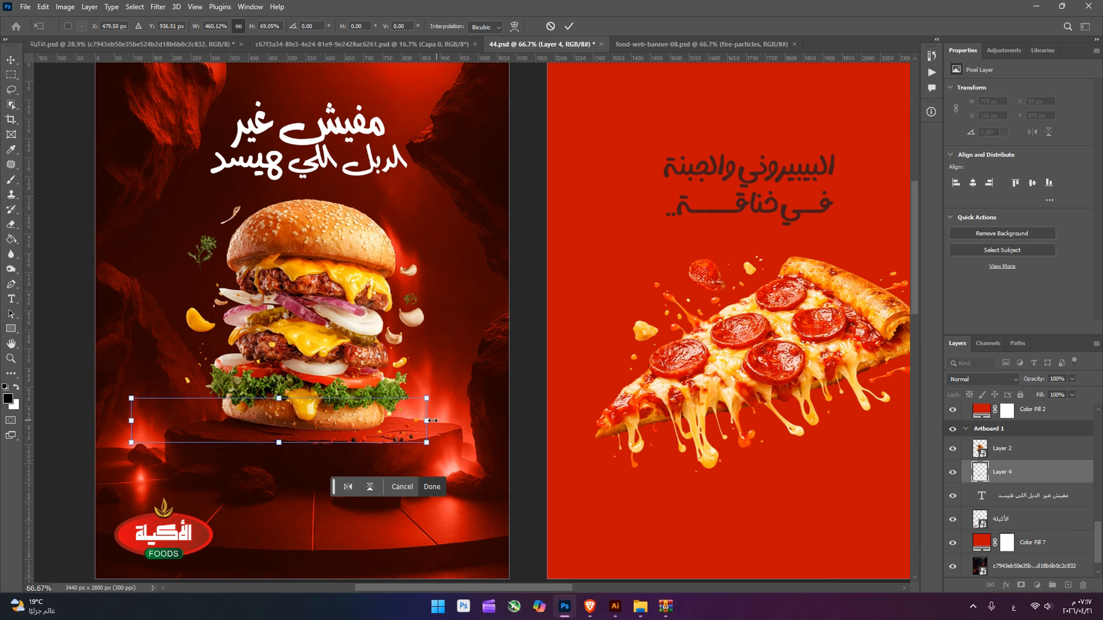
pyautogui.moveTo(432, 420)
pyautogui.mouseDown()
pyautogui.moveTo(341, 421)
pyautogui.moveTo(535, 424)
pyautogui.moveTo(424, 423)
pyautogui.mouseUp()
pyautogui.press('Return')
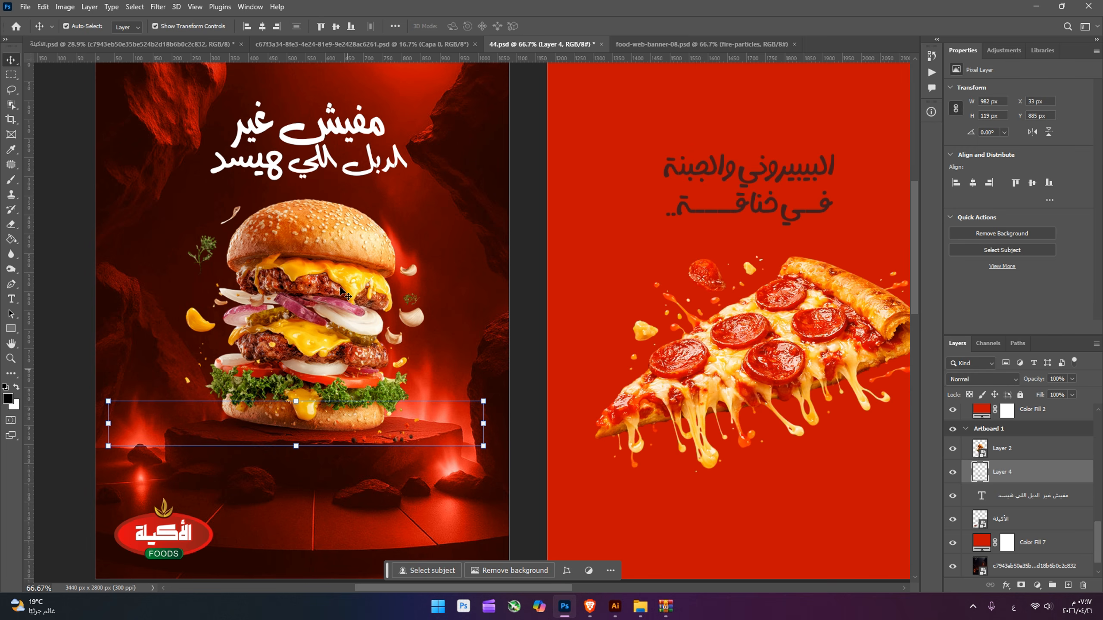
# Step: Rotate the burger by about 0.67° and shift it to about X 206 px and Y 322 px
pyautogui.click(345, 294)
pyautogui.moveTo(454, 321); pyautogui.dragTo(457, 325)
pyautogui.moveTo(378, 349); pyautogui.dragTo(381, 351)
pyautogui.press('Return')
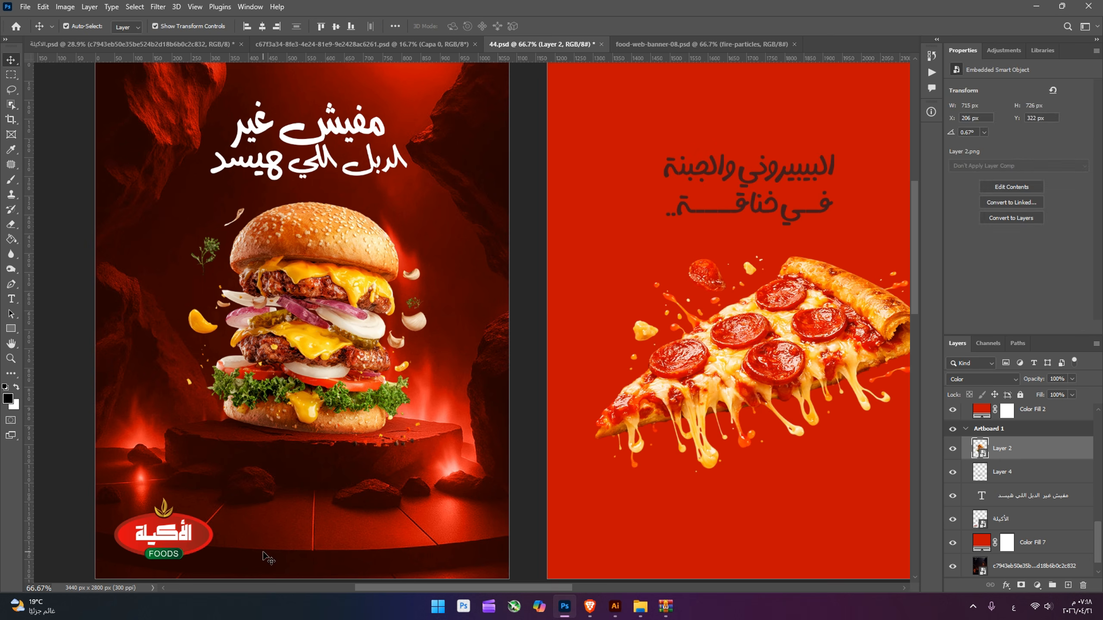
# Step: Nudge the shadow layer slightly down beneath the burger's bottom bun
pyautogui.click(238, 428)
pyautogui.press('Down')
pyautogui.press('Down')
pyautogui.press('Down')
pyautogui.press('Down')
pyautogui.press('Down')
pyautogui.press('Down')
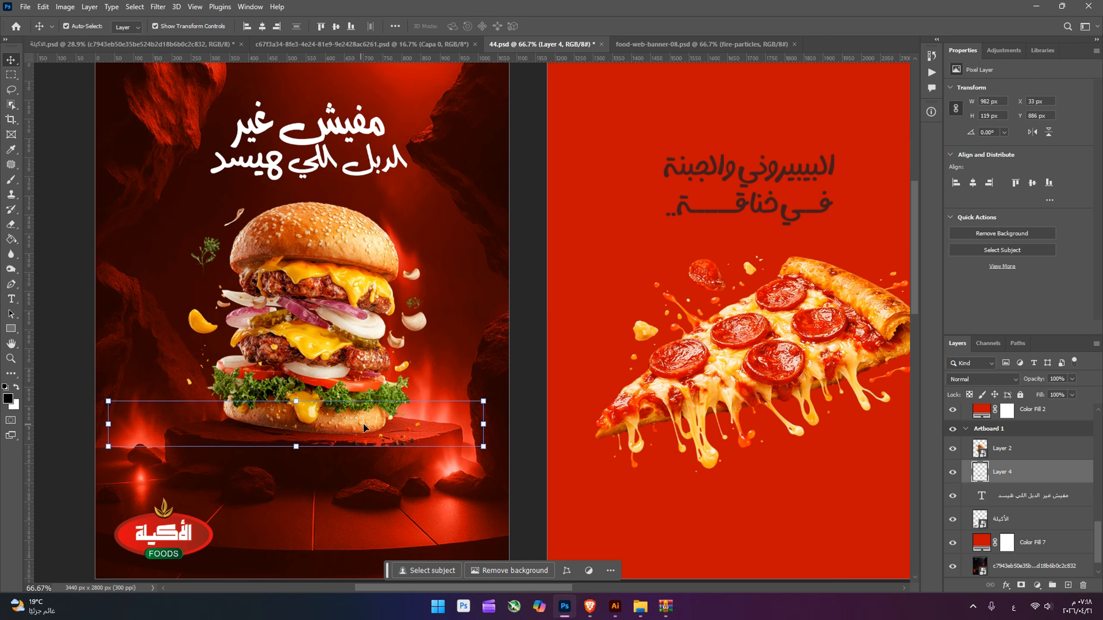
# Step: Clip a new layer to the burger and paint soft black shading about 685 x 206 px along the bottom bun's underside
pyautogui.click(331, 224)
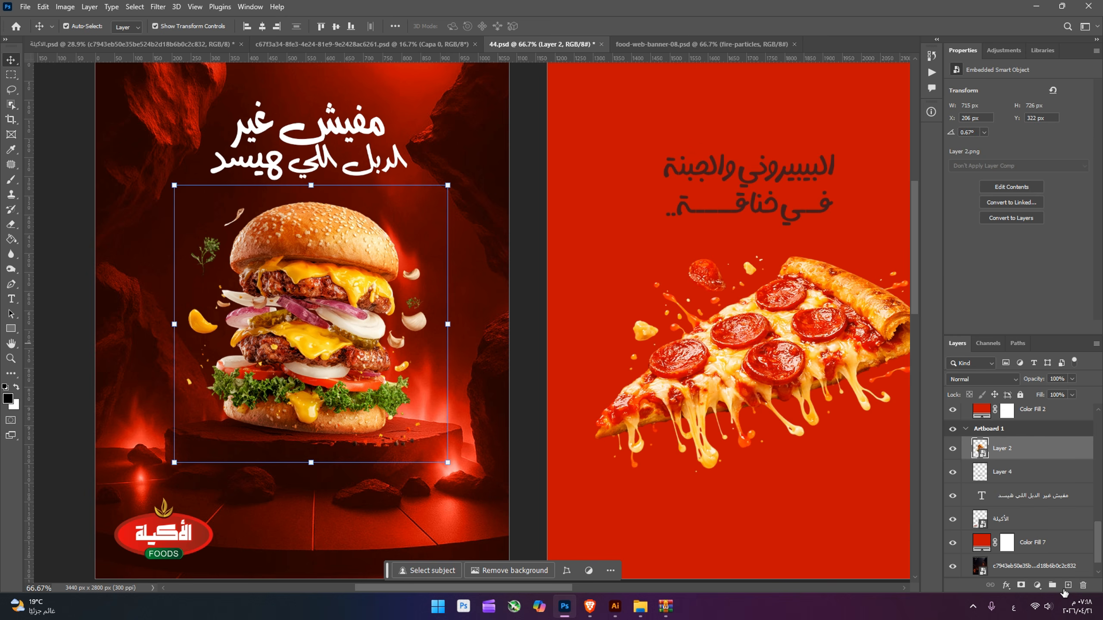
pyautogui.click(1068, 586)
pyautogui.rightClick(1027, 447)
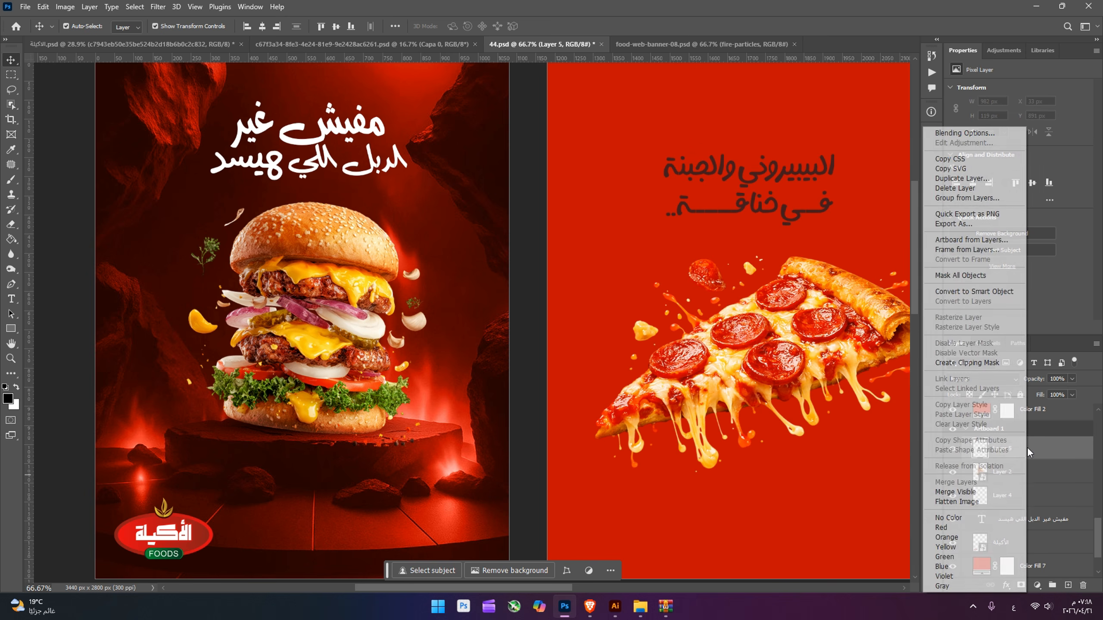
pyautogui.click(979, 363)
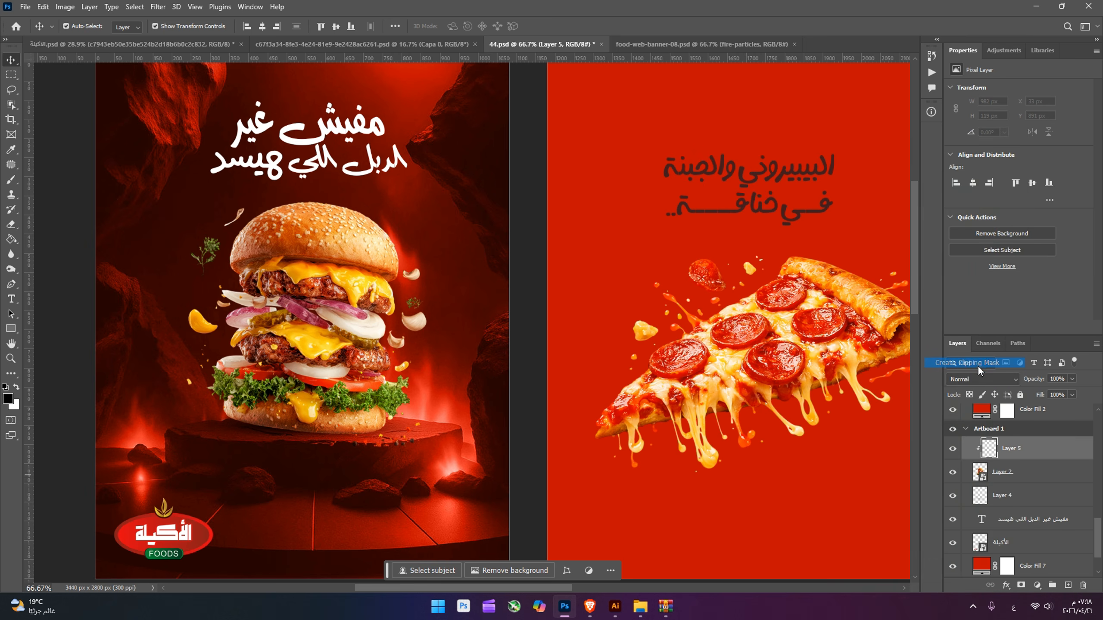
pyautogui.click(6, 183)
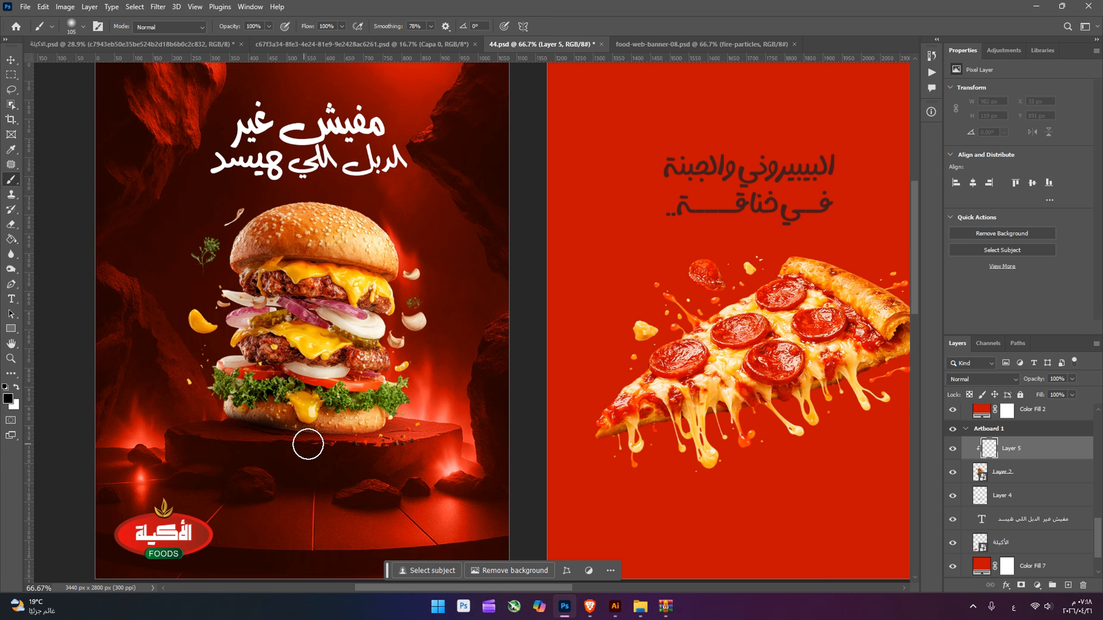
pyautogui.moveTo(348, 446); pyautogui.dragTo(430, 428)
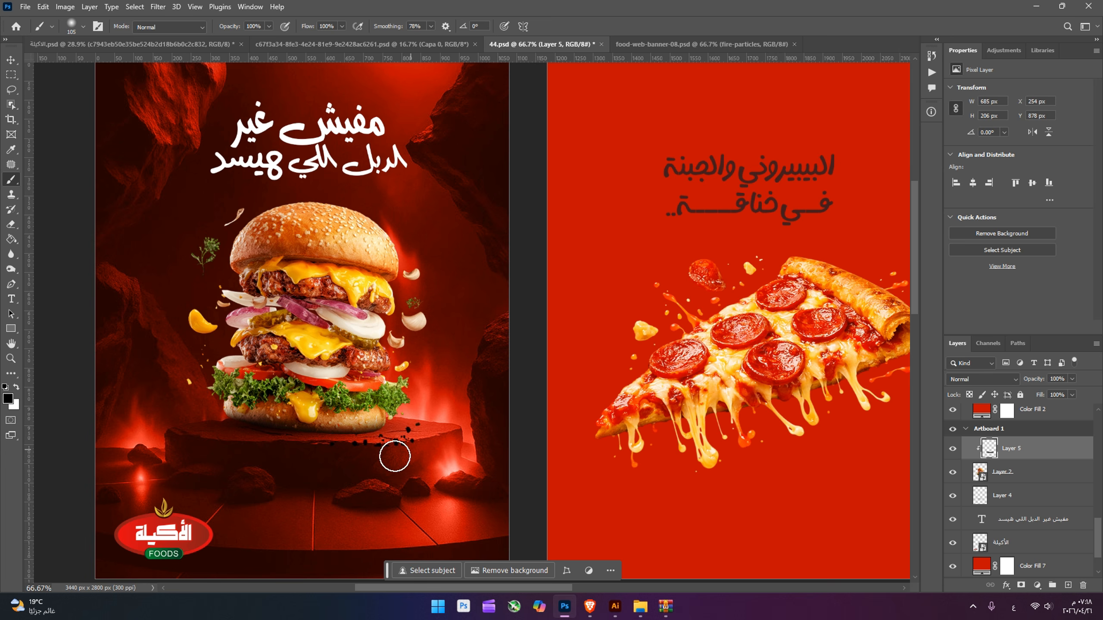
# Step: Set the clipped shading layer's blend mode to Soft Light and compare the burger with the layer hidden and shown
pyautogui.press('x')
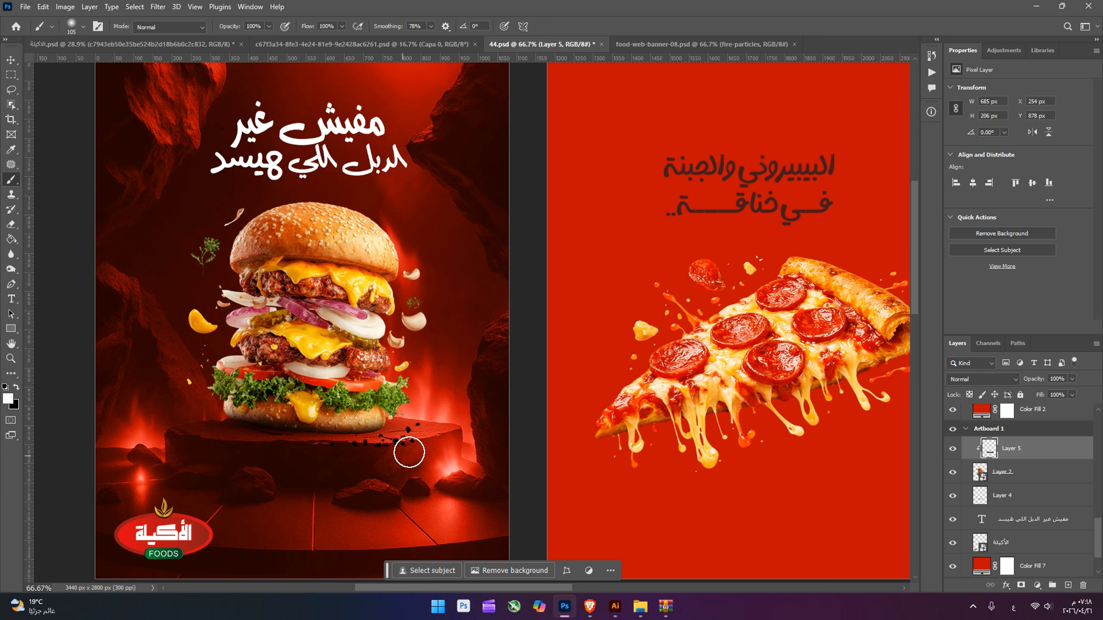
pyautogui.click(1005, 381)
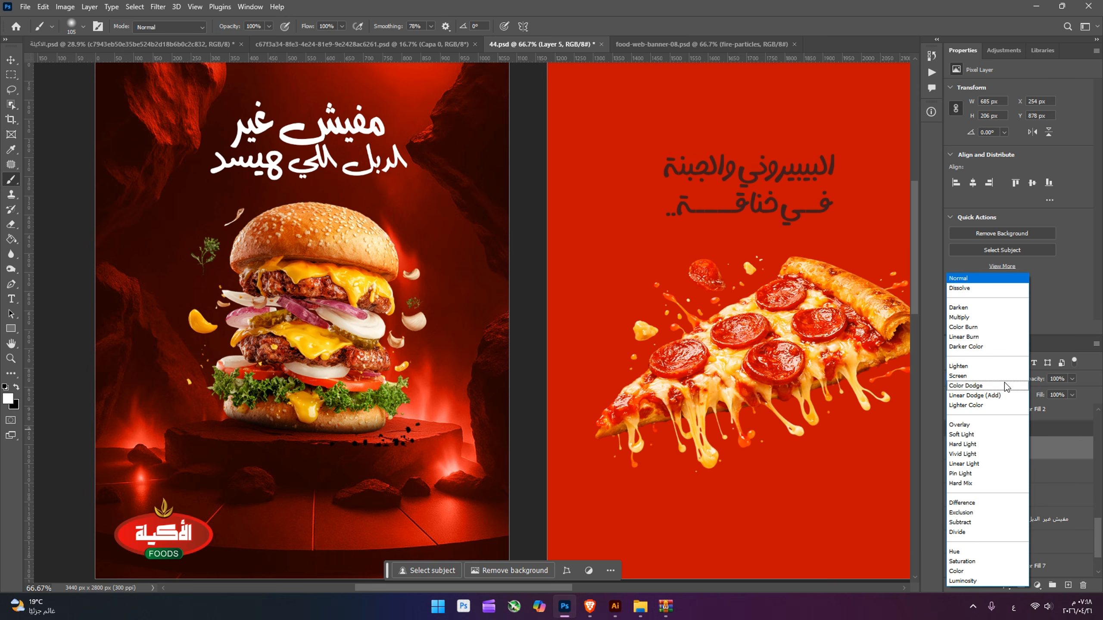
pyautogui.click(977, 437)
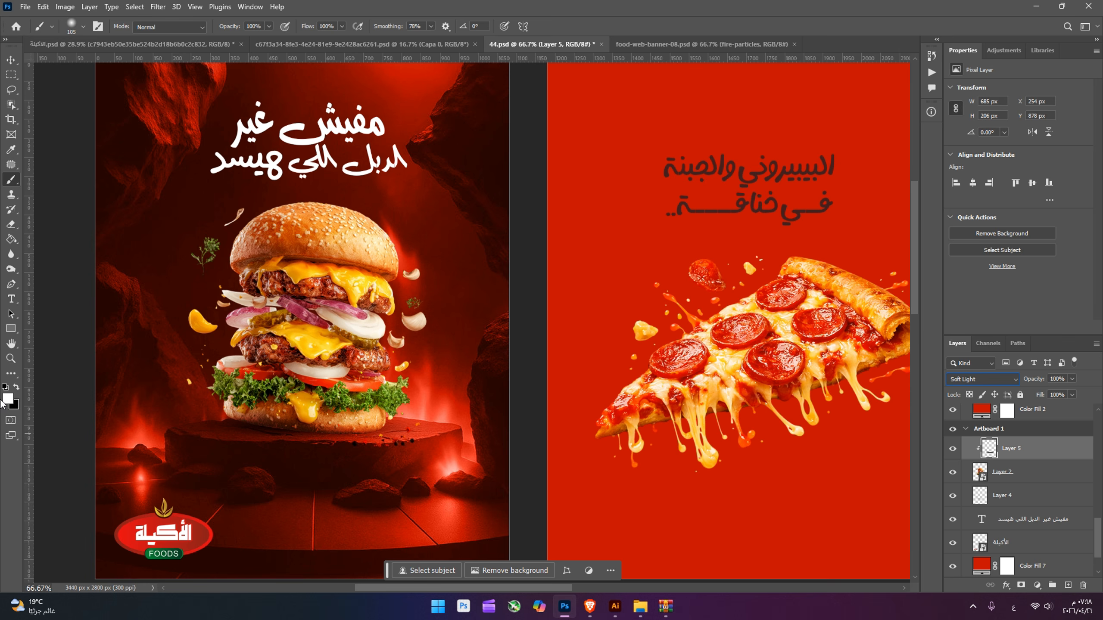
pyautogui.click(953, 449)
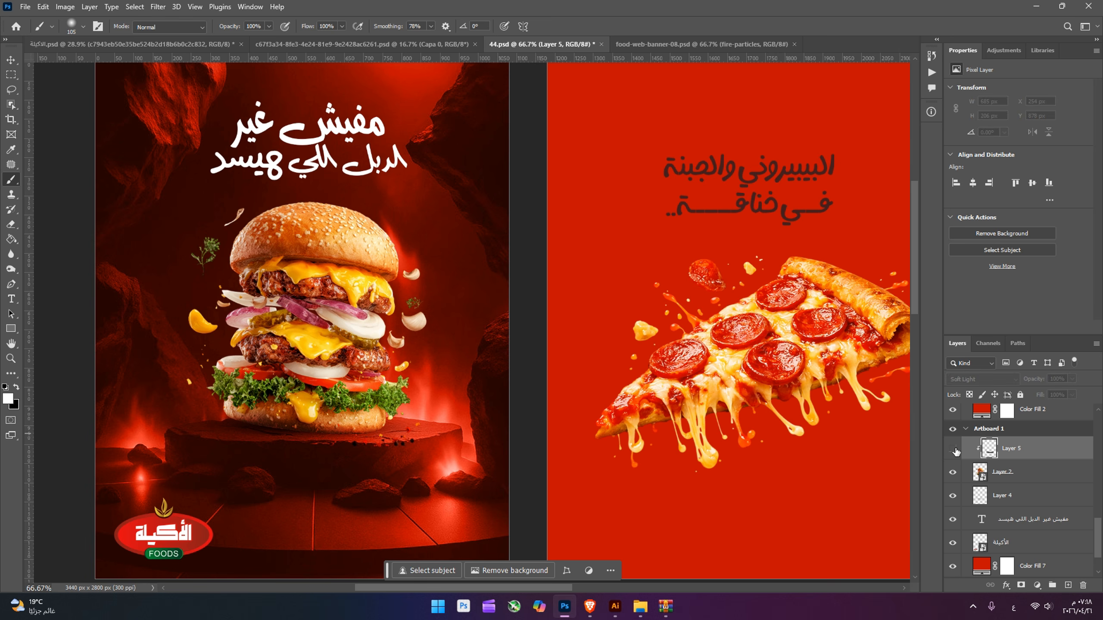
pyautogui.click(953, 450)
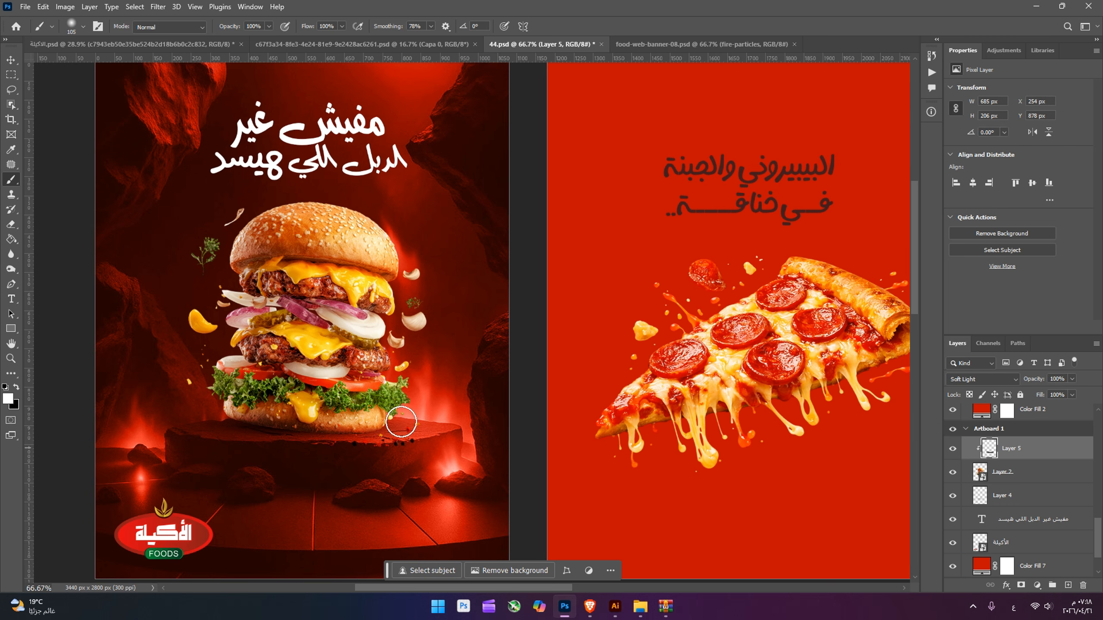
# Step: Add a layer mask to the burger and mask out the lasso-selected loose crumbs beside the bottom bun
pyautogui.click(1000, 473)
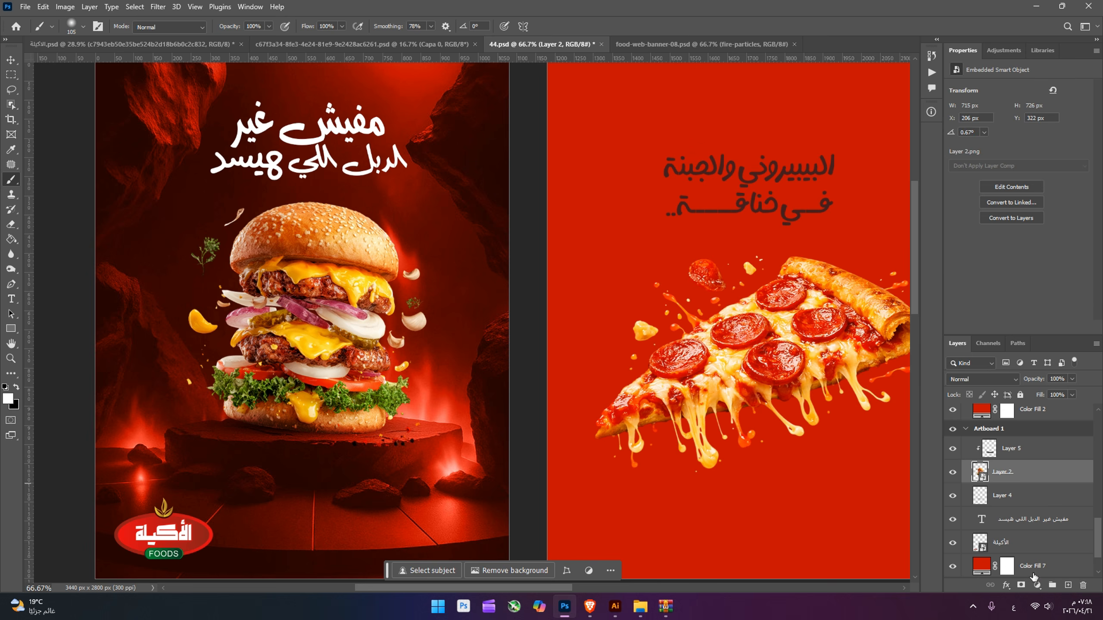
pyautogui.click(1021, 585)
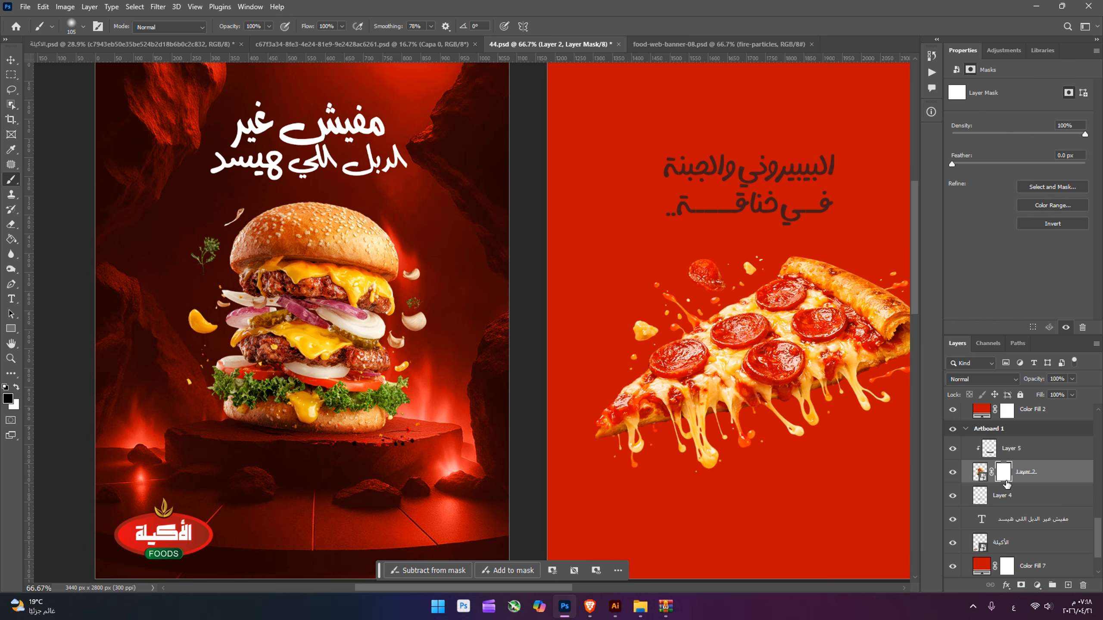
pyautogui.click(11, 89)
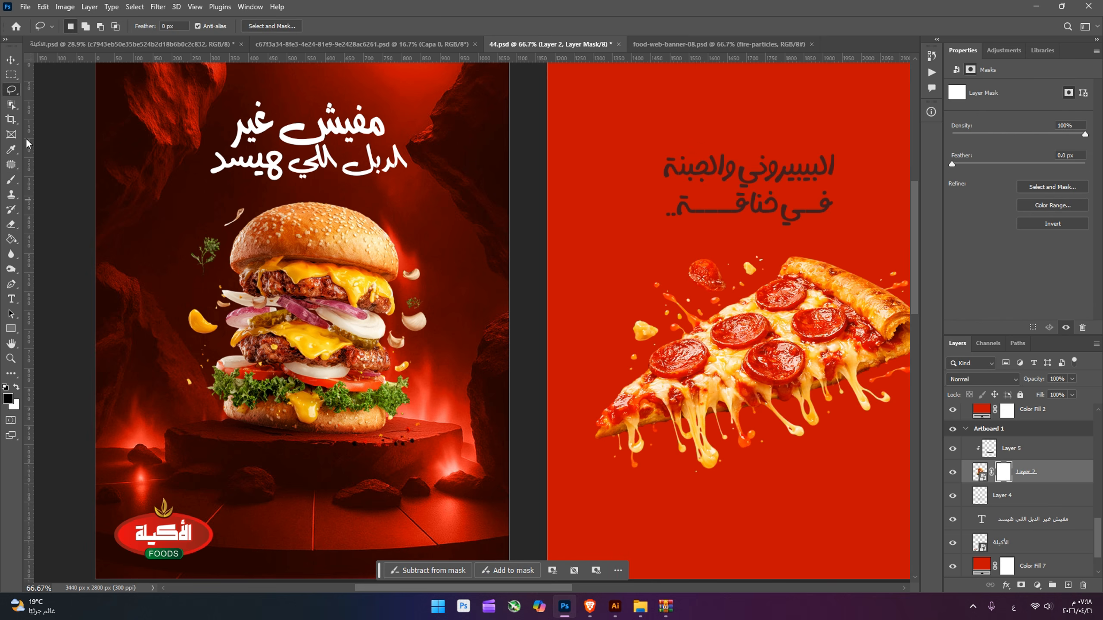
pyautogui.moveTo(362, 460)
pyautogui.mouseDown()
pyautogui.moveTo(344, 433)
pyautogui.moveTo(406, 426)
pyautogui.moveTo(441, 452)
pyautogui.mouseUp()
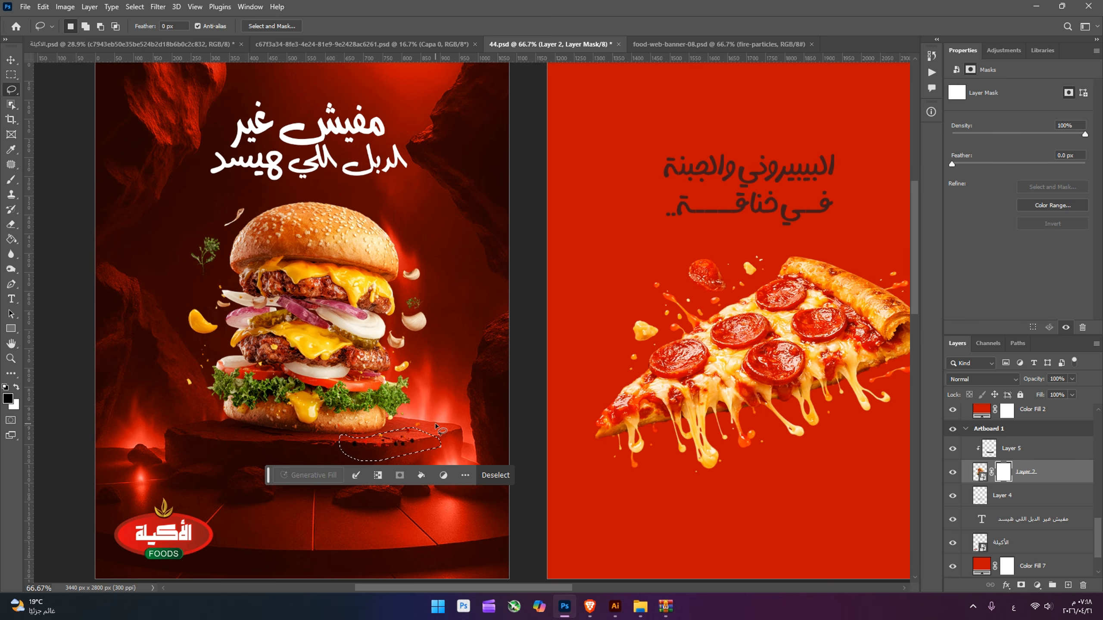
pyautogui.press('x')
pyautogui.press('Delete')
pyautogui.hotkey('ctrl', 'd')
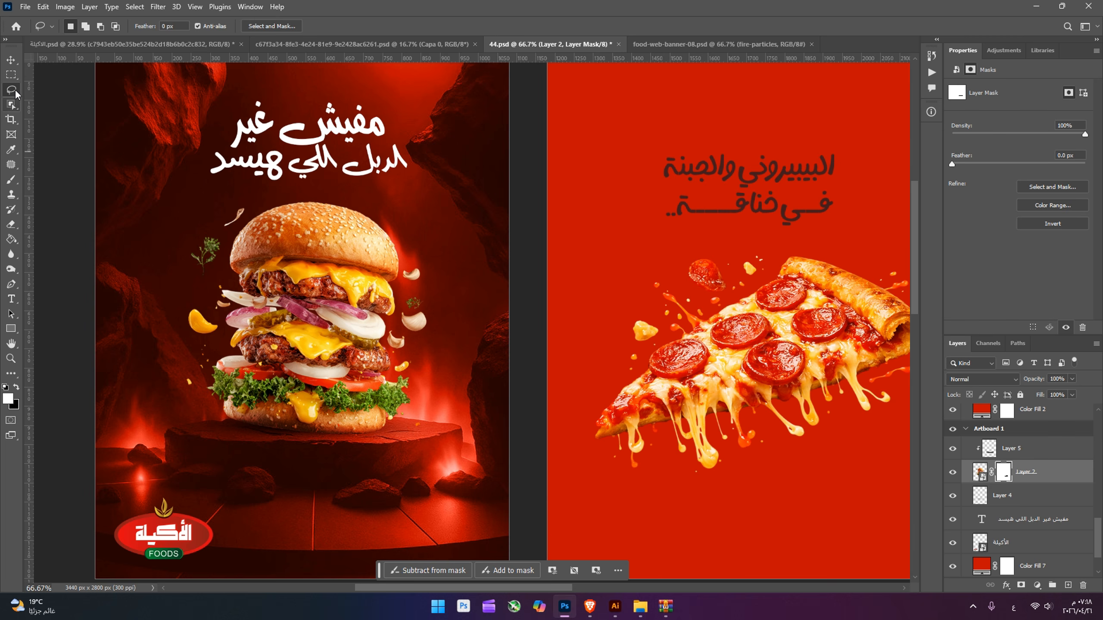
pyautogui.click(11, 60)
pyautogui.click(440, 494)
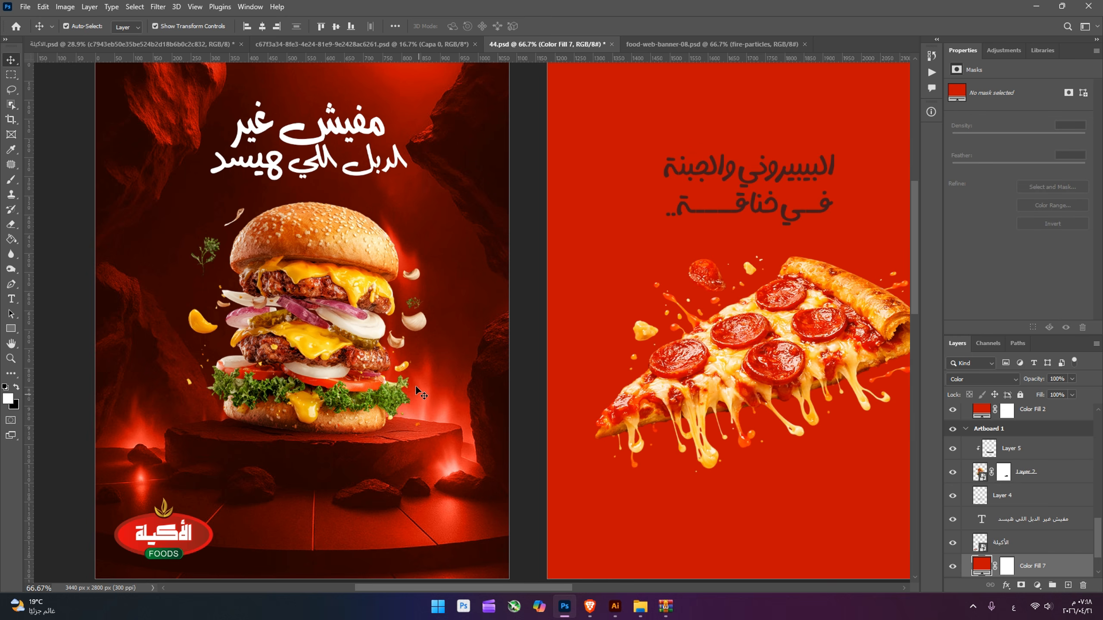
# Step: On a new layer above the burger's shading, paint a soft bright orange-red dab about 168 x 167 px in Lighter Color mode
pyautogui.click(1033, 457)
pyautogui.click(1067, 585)
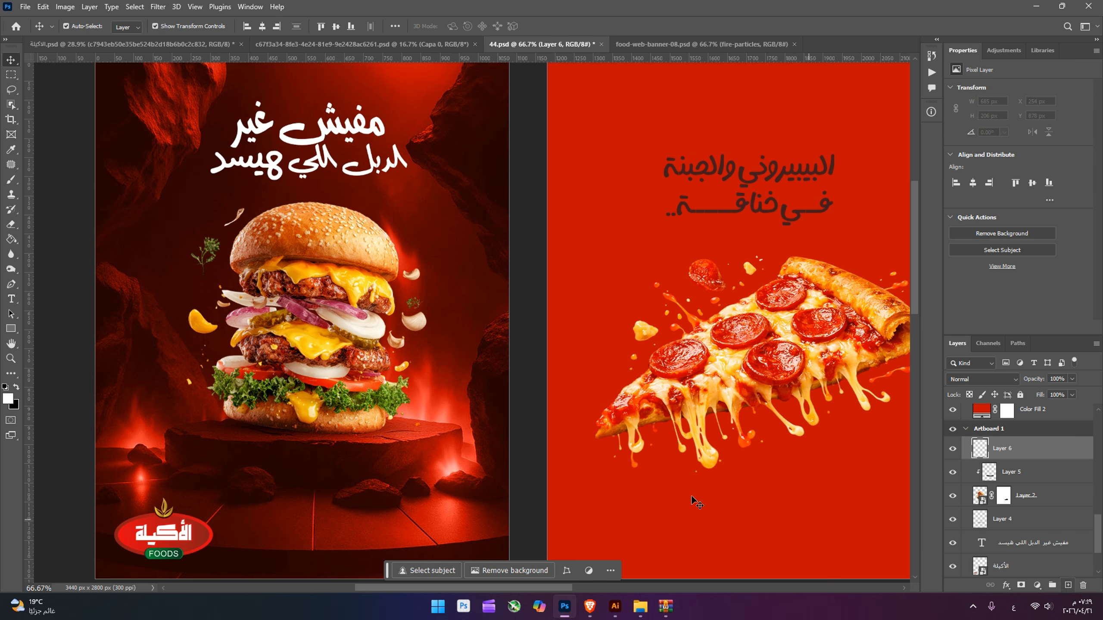
pyautogui.click(11, 180)
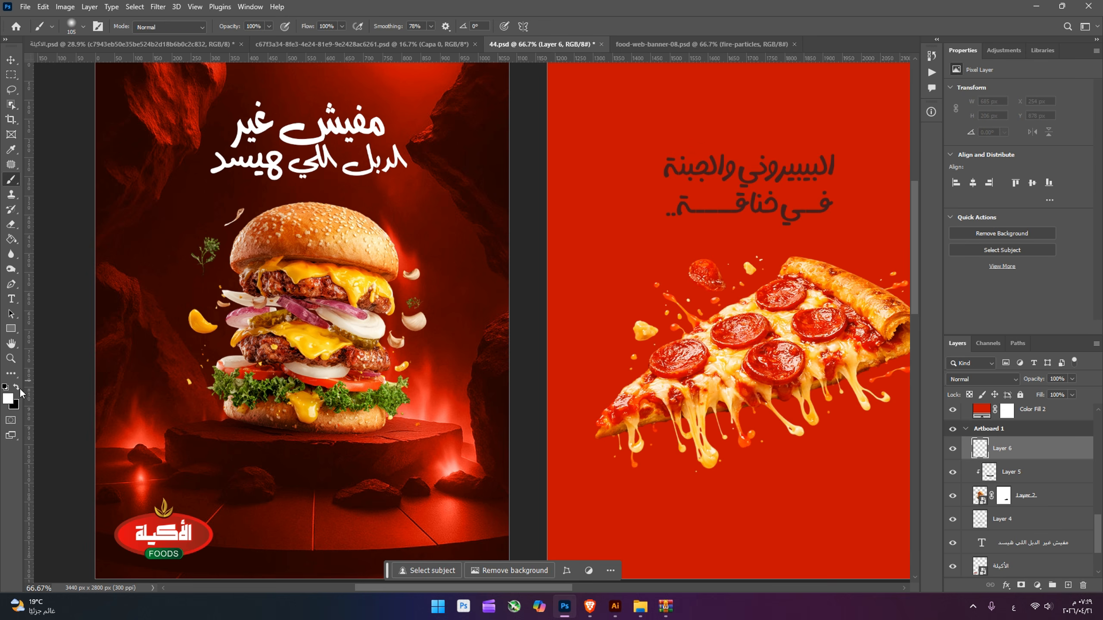
pyautogui.click(8, 399)
pyautogui.click(275, 346)
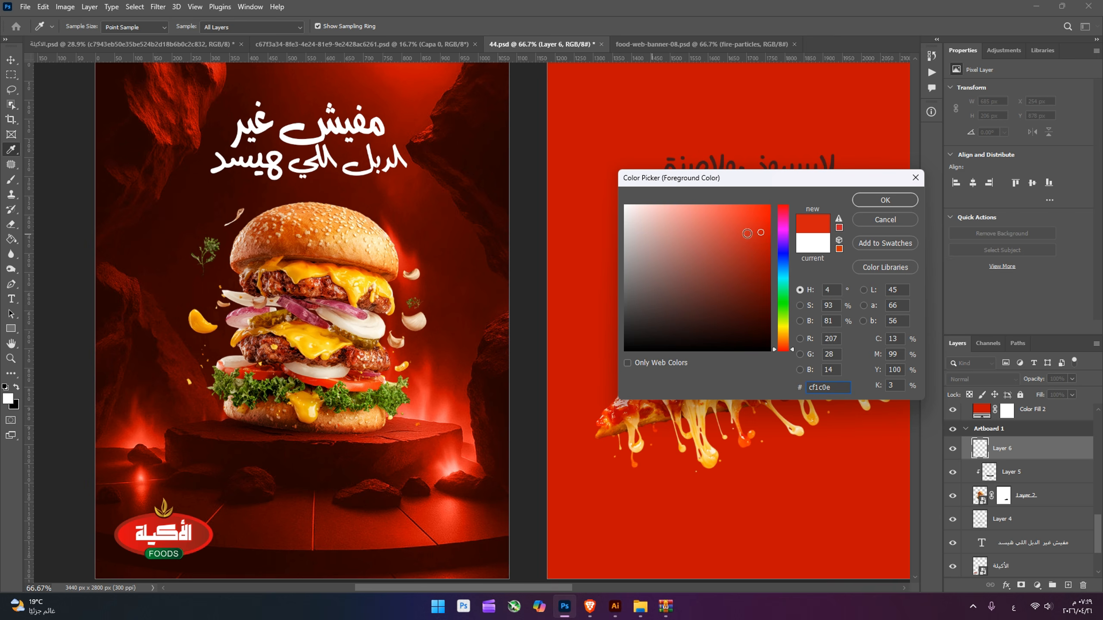
pyautogui.moveTo(761, 232); pyautogui.dragTo(757, 198)
pyautogui.click(885, 200)
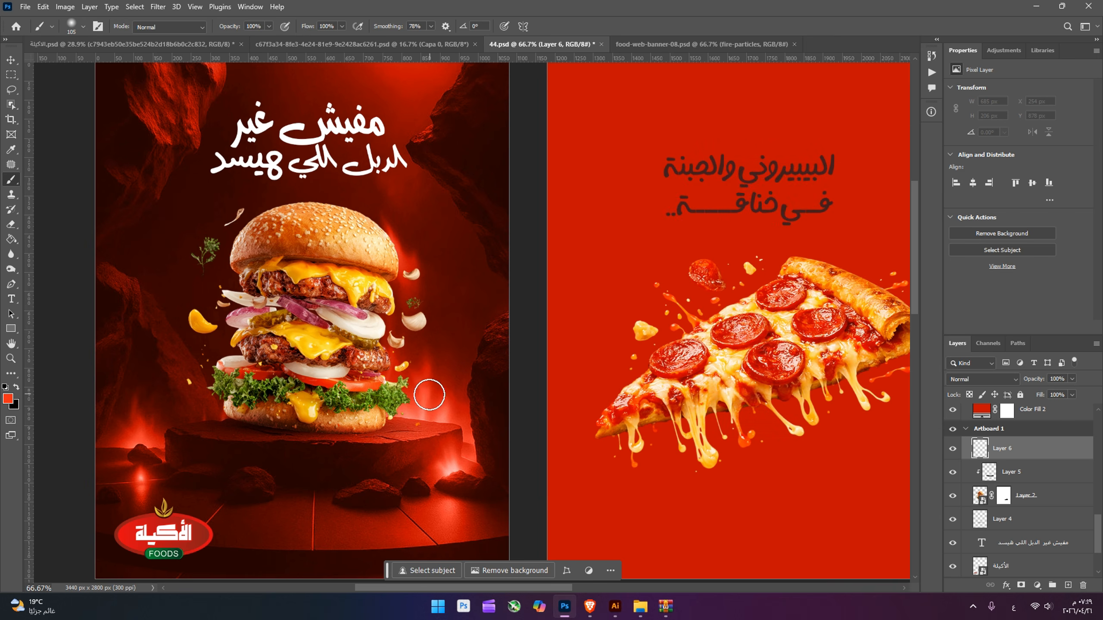
pyautogui.click(976, 379)
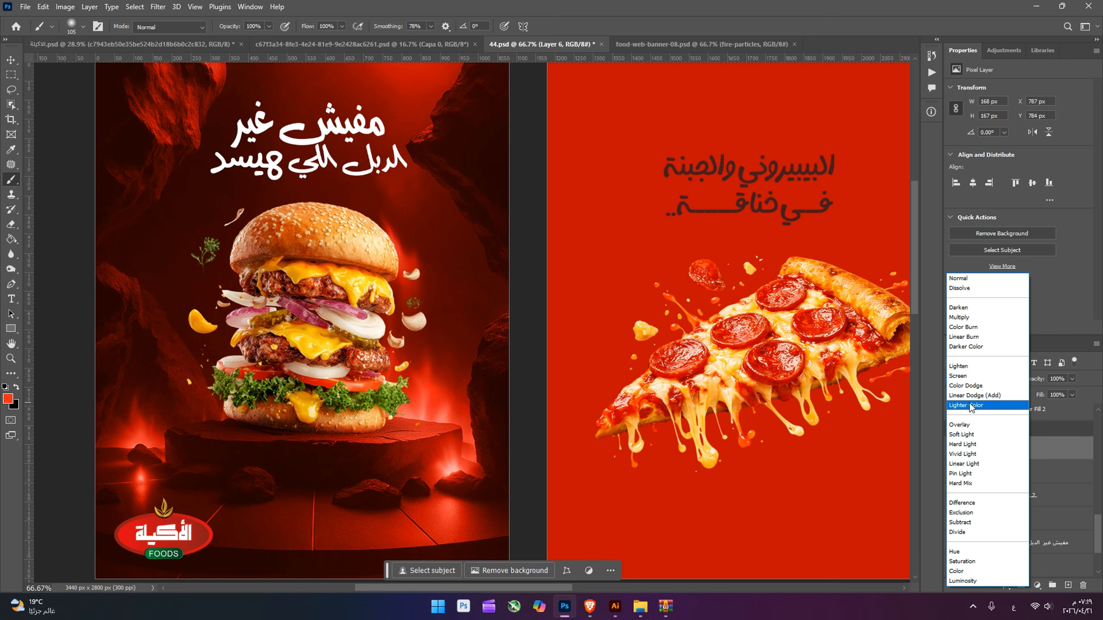
pyautogui.click(970, 405)
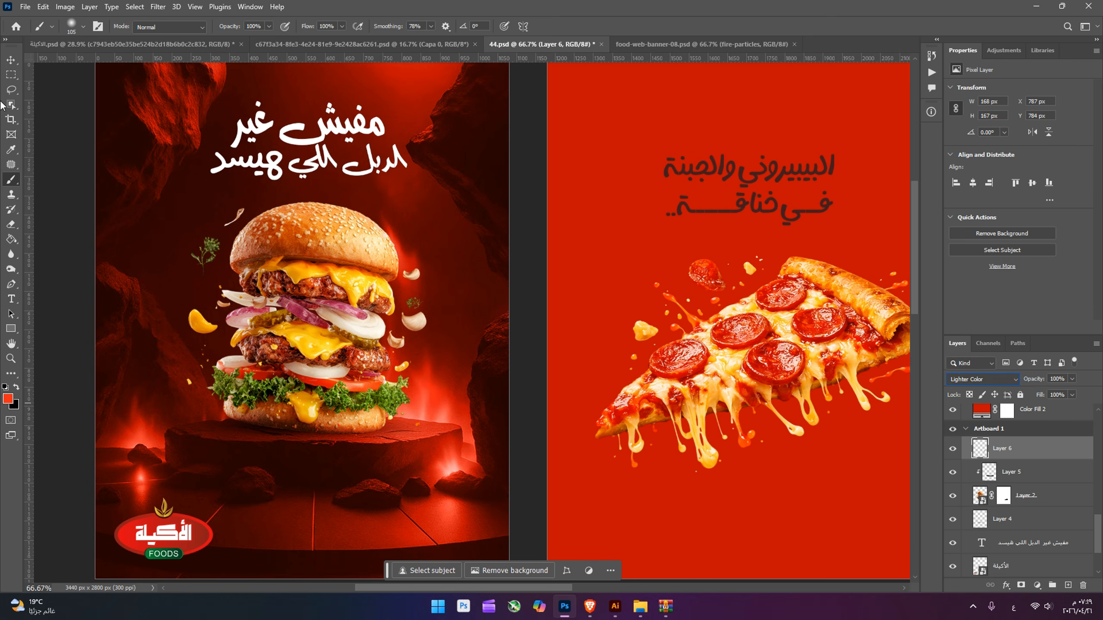
# Step: Stretch the orange-red glow to about 397 x 746 px and place it over the rocks near X 722 px, Y 627 px
pyautogui.click(13, 61)
pyautogui.moveTo(431, 368); pyautogui.dragTo(442, 146)
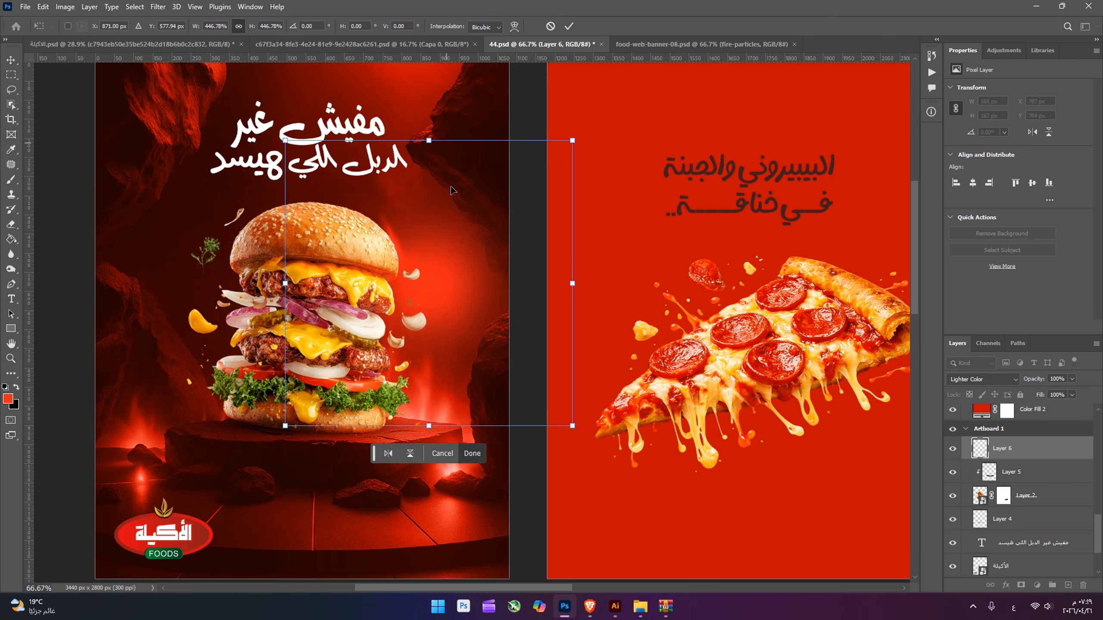
pyautogui.moveTo(460, 254); pyautogui.dragTo(499, 382)
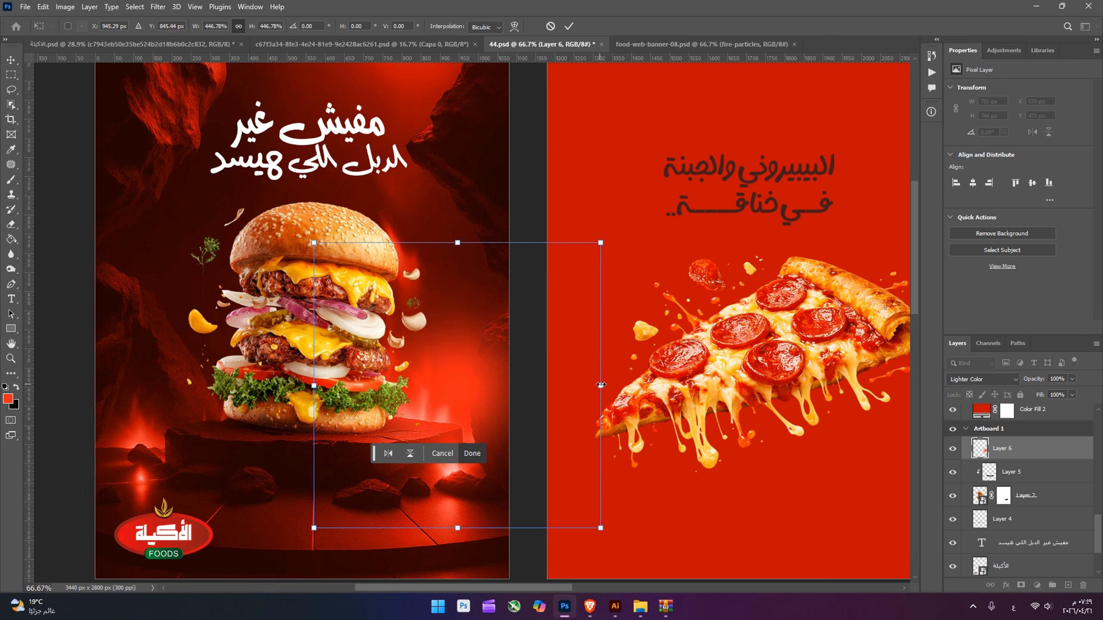
pyautogui.moveTo(601, 384); pyautogui.dragTo(465, 385)
pyautogui.moveTo(423, 372); pyautogui.dragTo(481, 432)
pyautogui.press('Return')
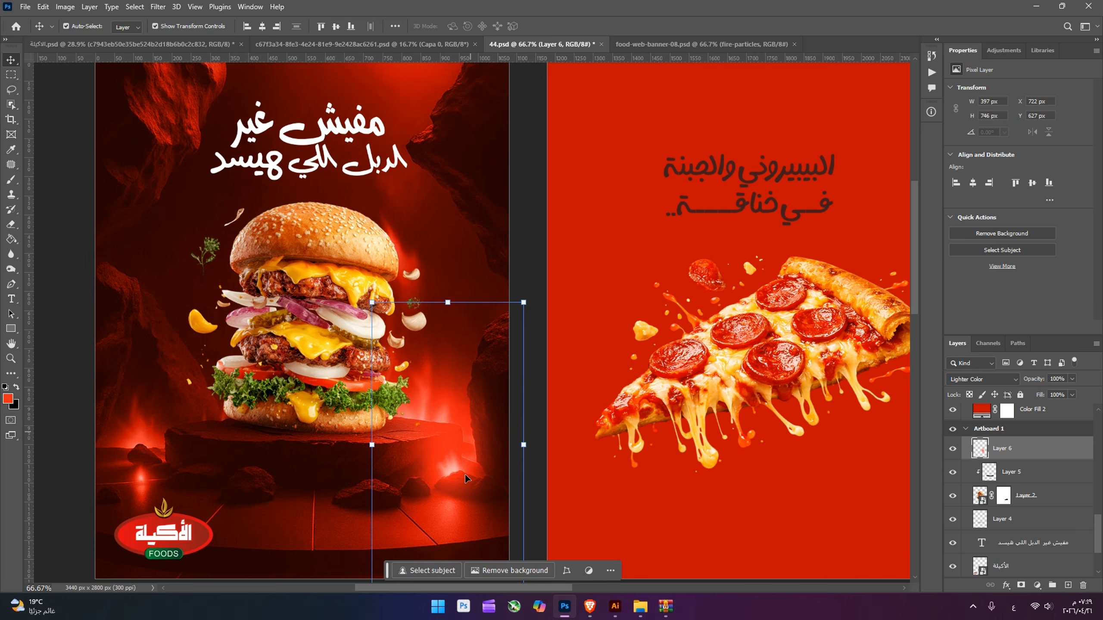
# Step: Duplicate the glow twice, placing one copy at the poster's left edge and one scaled to about 299 x 562 px beside the top bun
pyautogui.moveTo(453, 469); pyautogui.dragTo(410, 233)
pyautogui.moveTo(485, 237); pyautogui.dragTo(449, 247)
pyautogui.moveTo(417, 241); pyautogui.dragTo(422, 250)
pyautogui.press('Return')
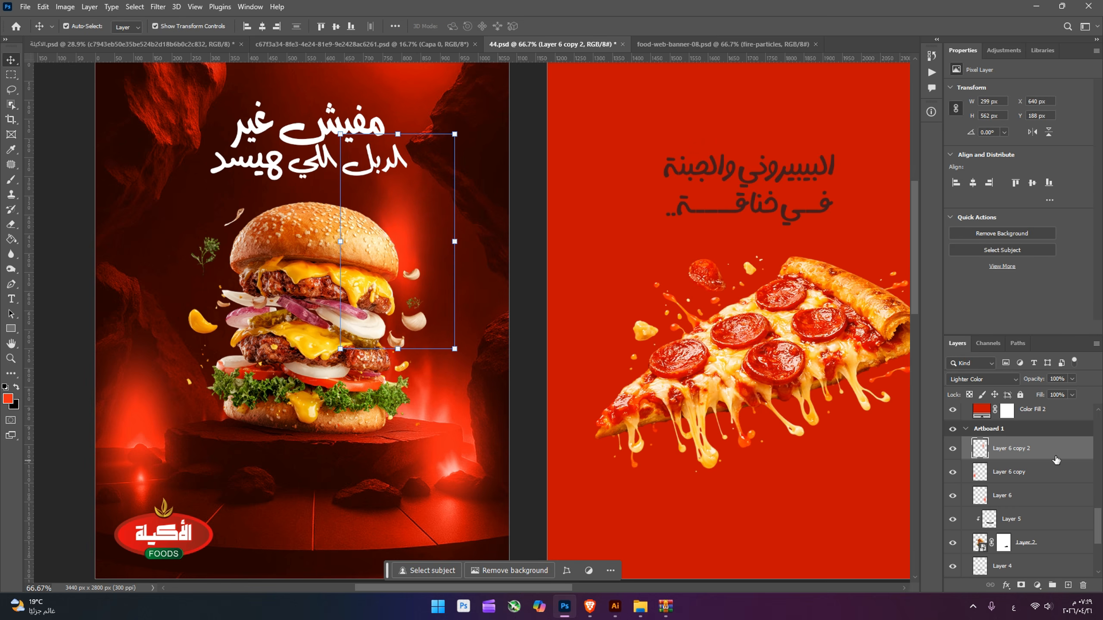
# Step: Add a new layer clipped to the burger, fill it with 50% Gray, and set its blend mode to Overlay
pyautogui.click(256, 406)
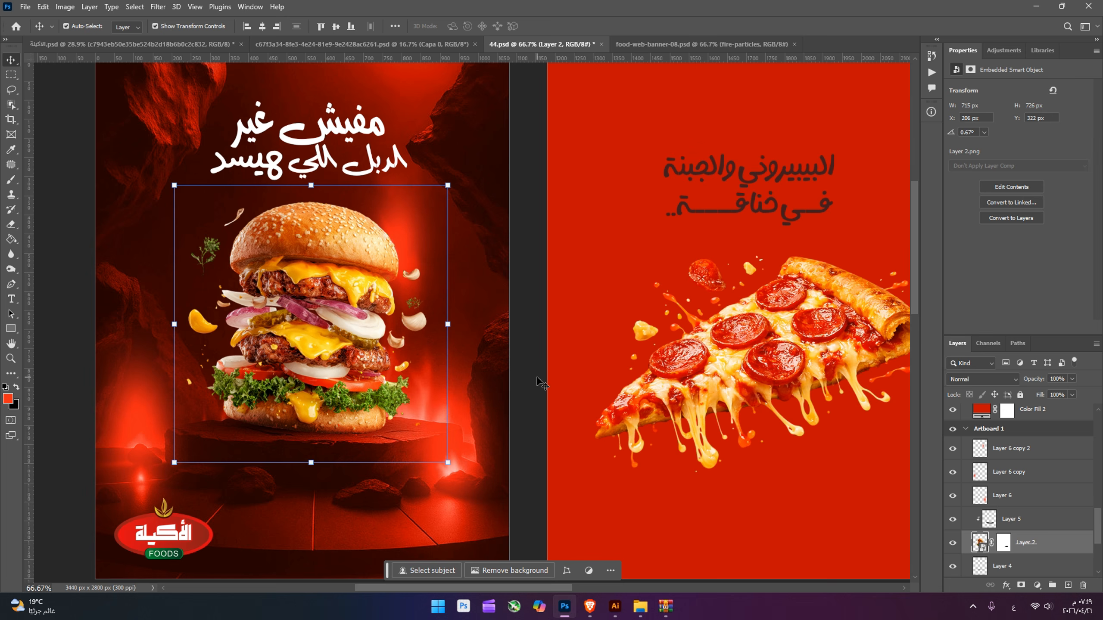
pyautogui.click(1069, 585)
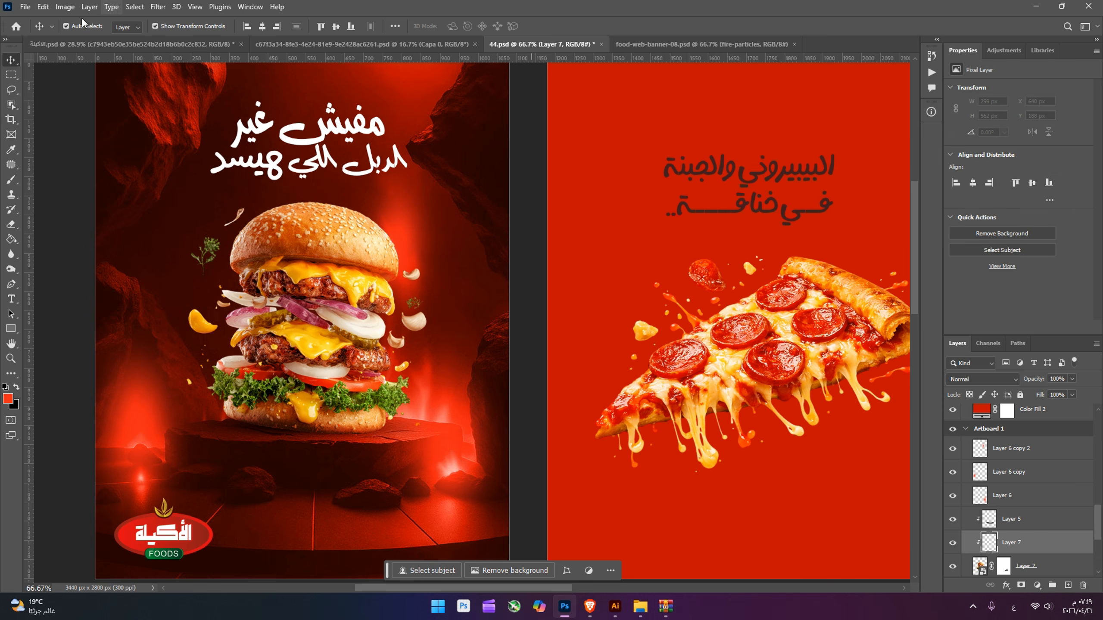
pyautogui.click(43, 7)
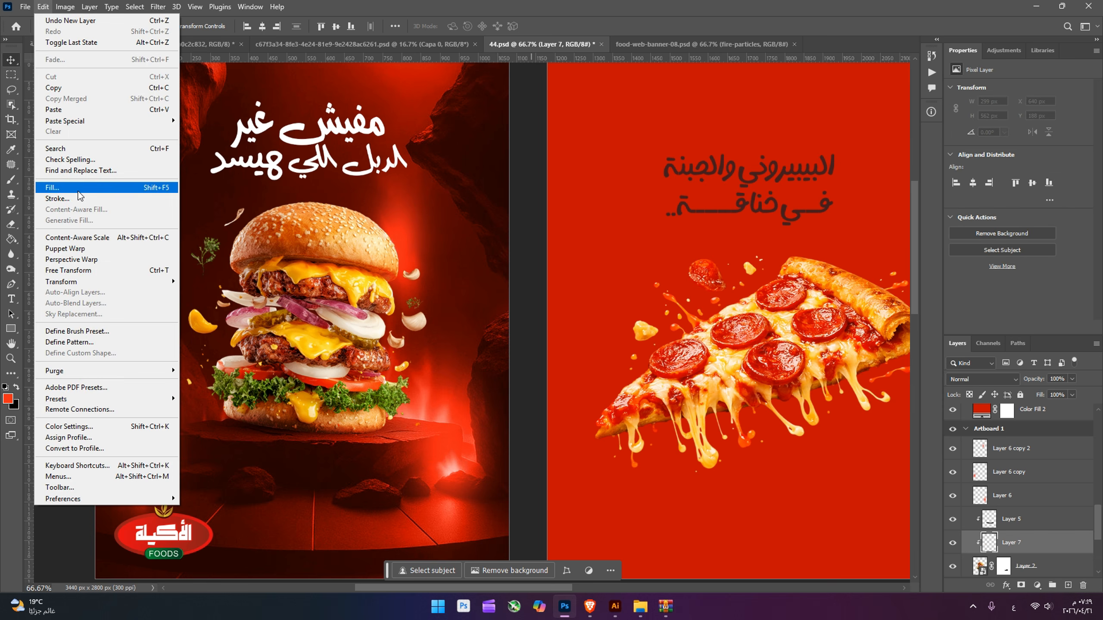
pyautogui.click(80, 191)
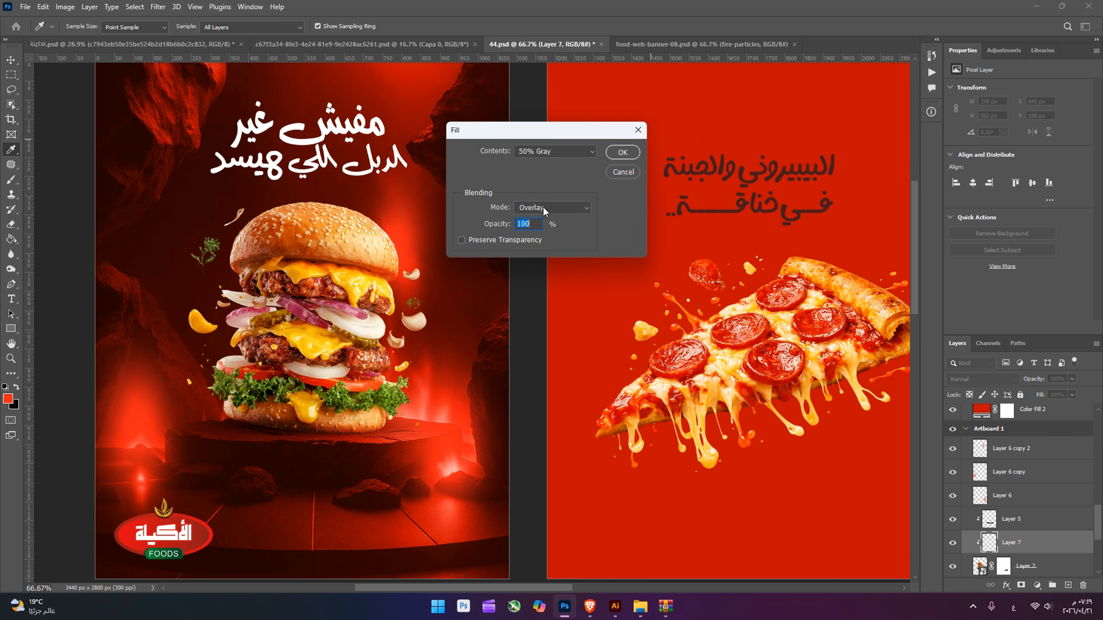
pyautogui.click(622, 153)
pyautogui.click(974, 379)
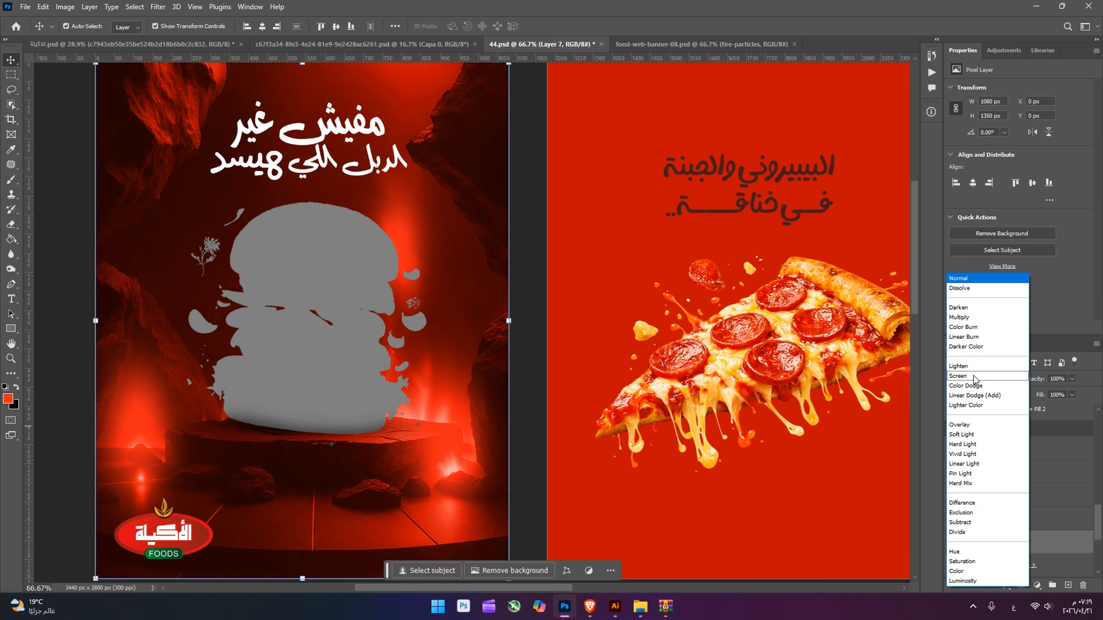
pyautogui.click(967, 426)
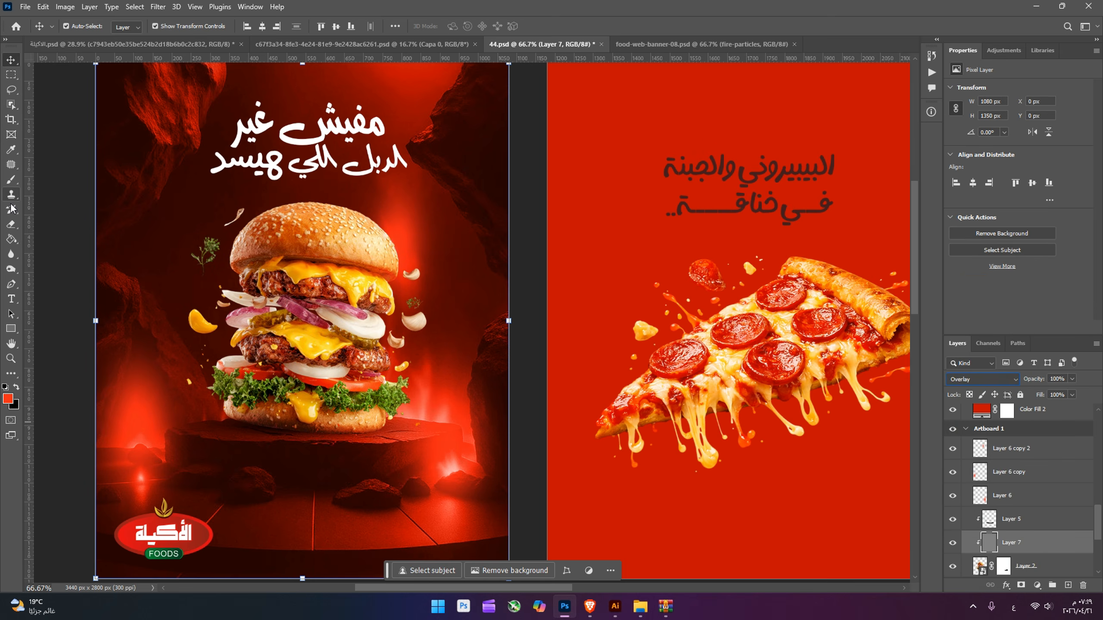
# Step: Brighten the highlights on the burger's top bun on the gray Overlay layer with a 50 px Dodge brush, Midtones at 50% exposure
pyautogui.click(11, 269)
pyautogui.rightClick(12, 270)
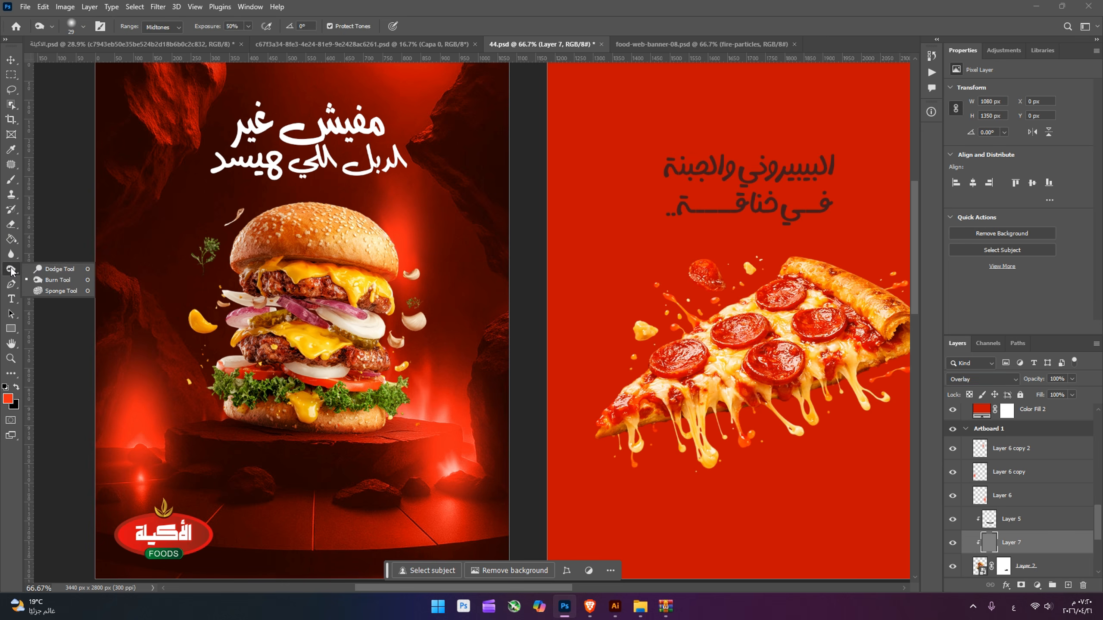
pyautogui.click(38, 269)
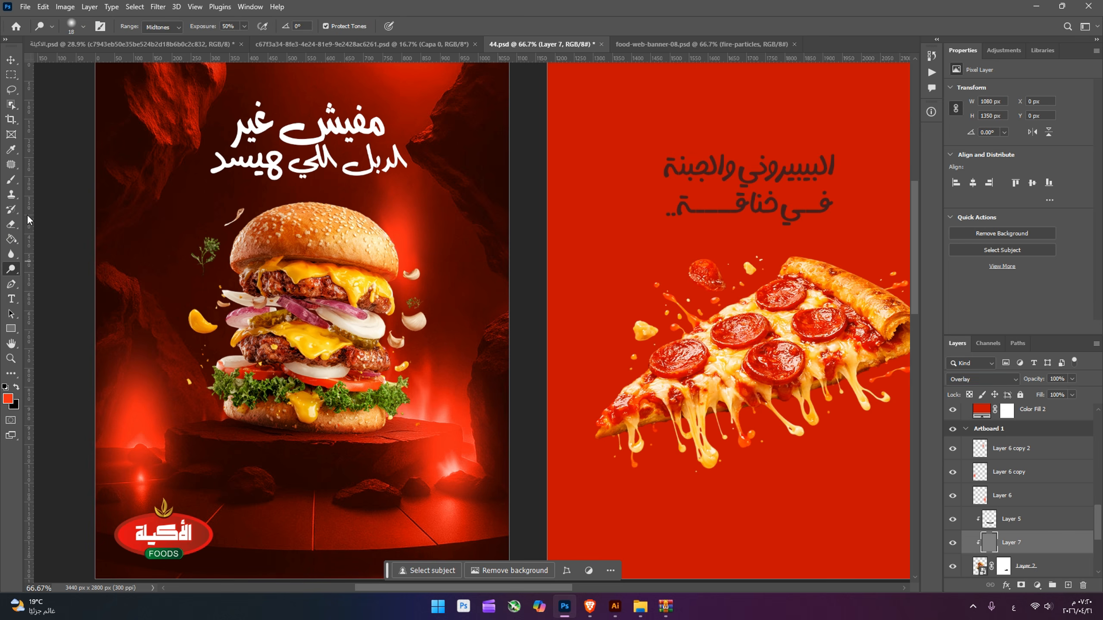
pyautogui.click(12, 179)
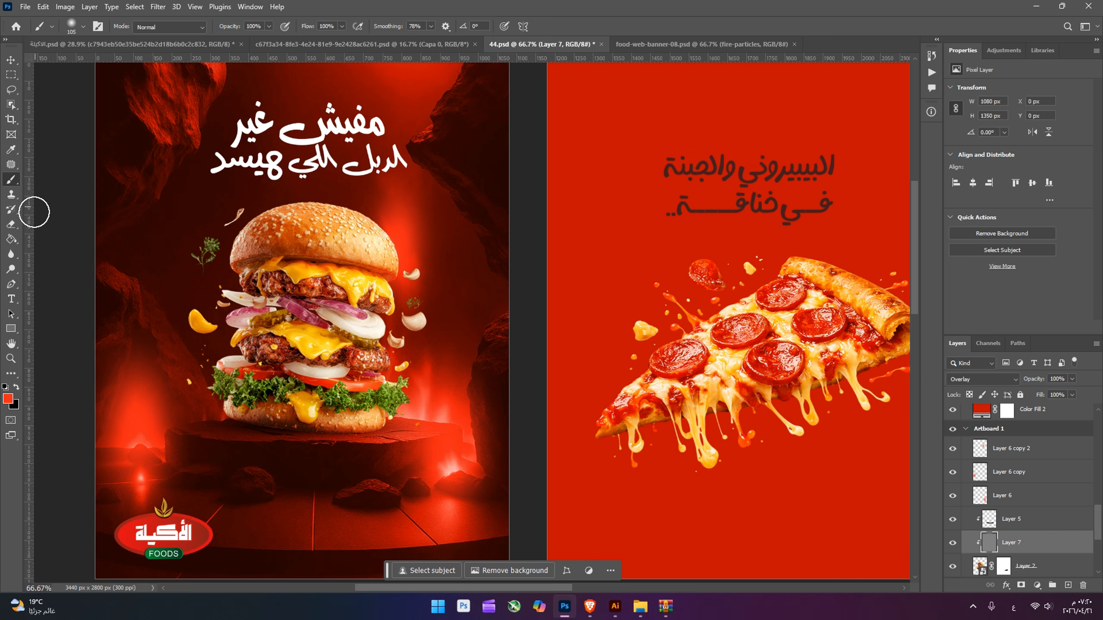
pyautogui.click(11, 270)
pyautogui.rightClick(12, 270)
pyautogui.click(28, 271)
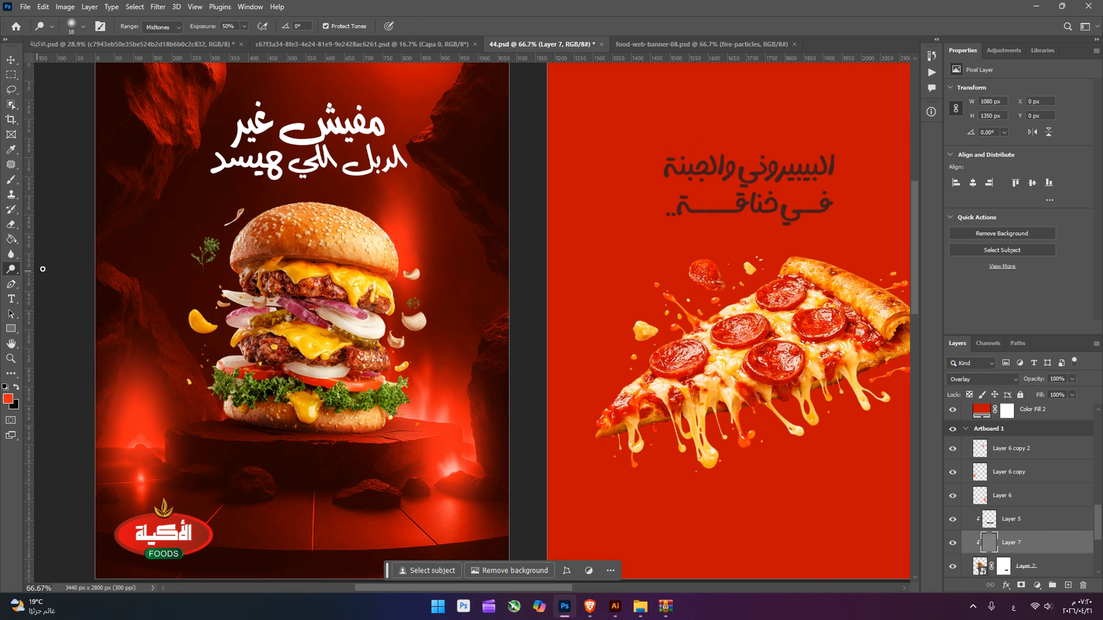
pyautogui.click(74, 30)
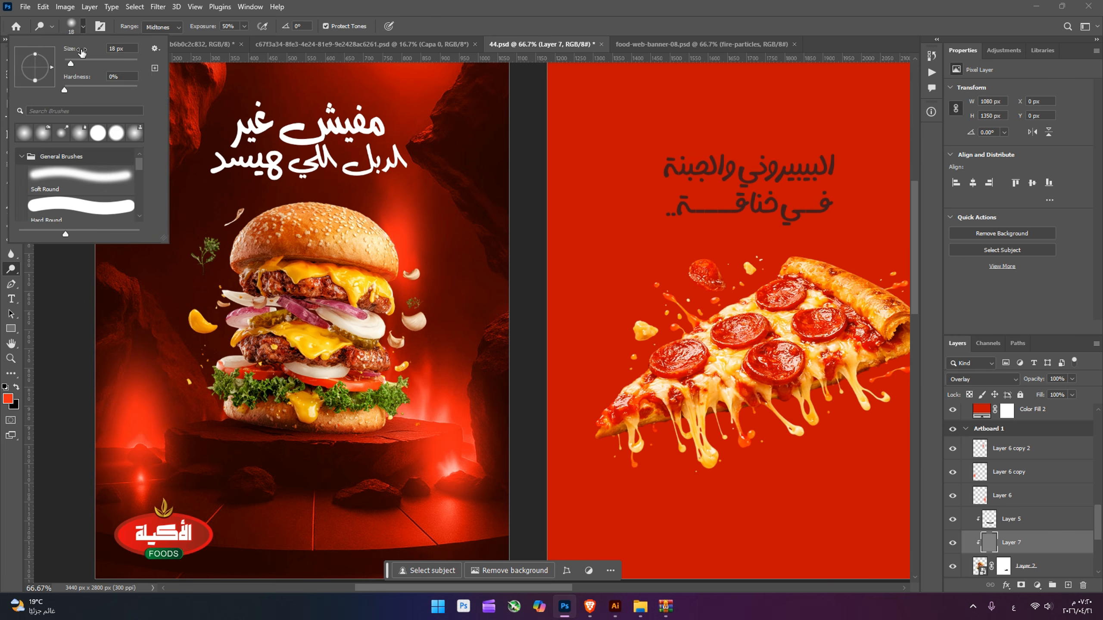
pyautogui.moveTo(82, 61); pyautogui.dragTo(82, 61)
pyautogui.press('Return')
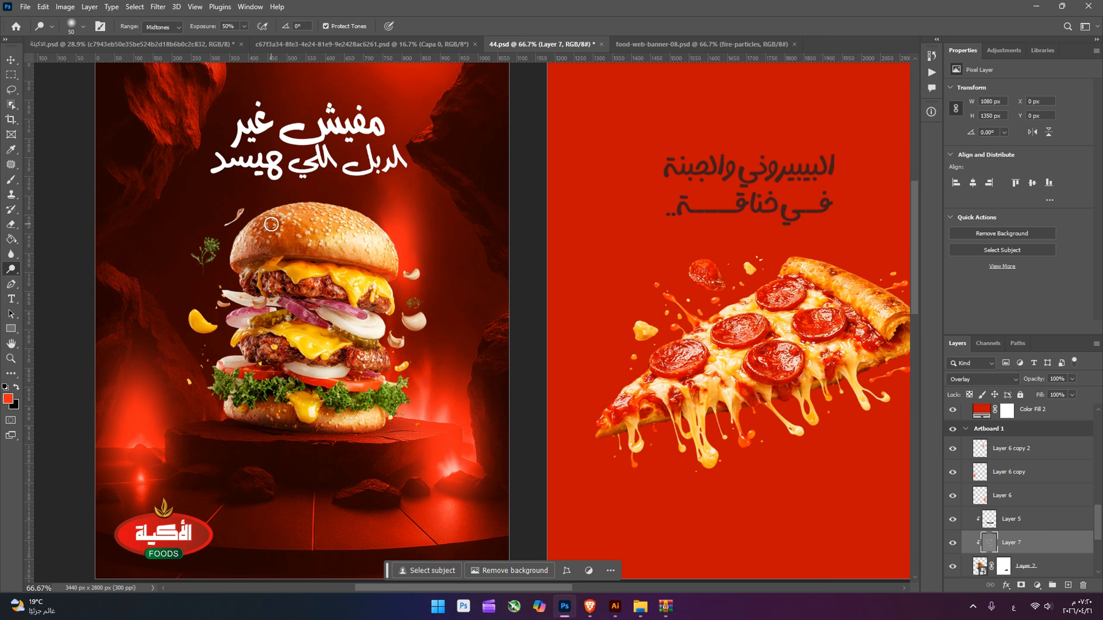
# Step: Darken the bottom bun's underside and the top bun's lower edge with a 29 px Burn brush, Midtones at 50% exposure
pyautogui.rightClick(11, 272)
pyautogui.click(47, 280)
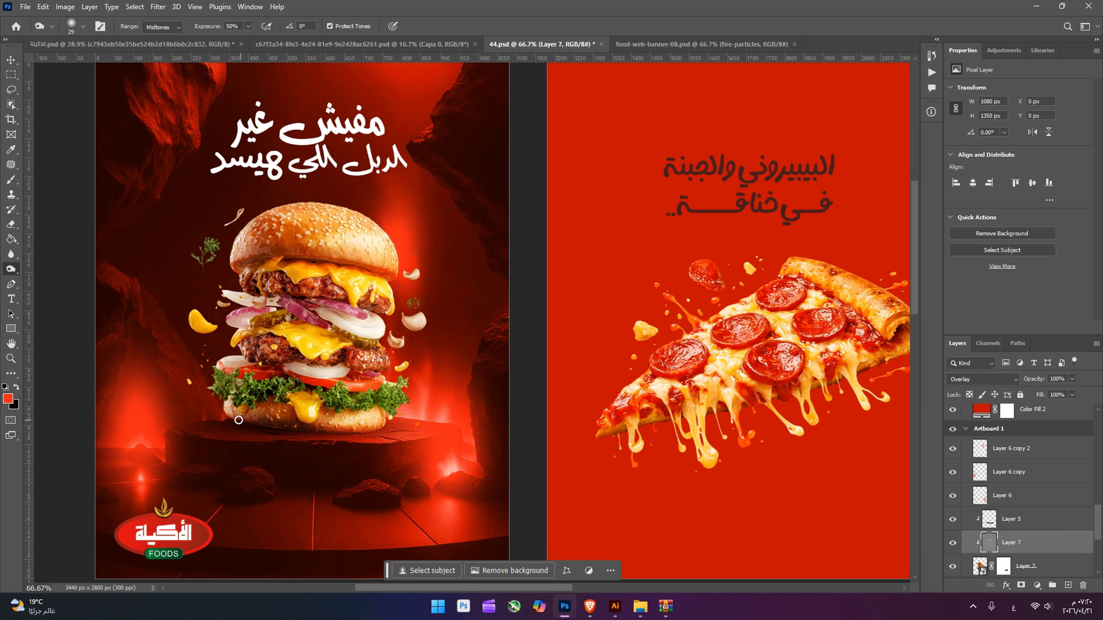
pyautogui.moveTo(293, 425)
pyautogui.mouseDown()
pyautogui.moveTo(382, 423)
pyautogui.moveTo(332, 428)
pyautogui.mouseUp()
pyautogui.moveTo(382, 274)
pyautogui.mouseDown()
pyautogui.moveTo(240, 264)
pyautogui.moveTo(366, 259)
pyautogui.mouseUp()
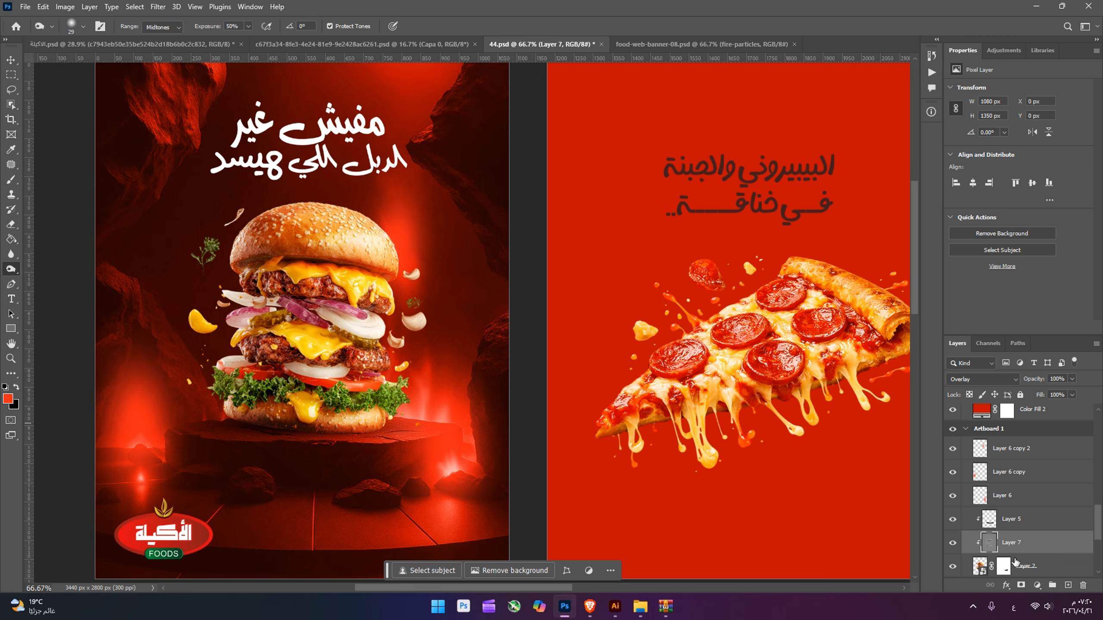
# Step: Add a Selective Color adjustment clipped to the burger, setting Reds to Cyan -56, Yellow +15 and Black -5
pyautogui.click(1038, 585)
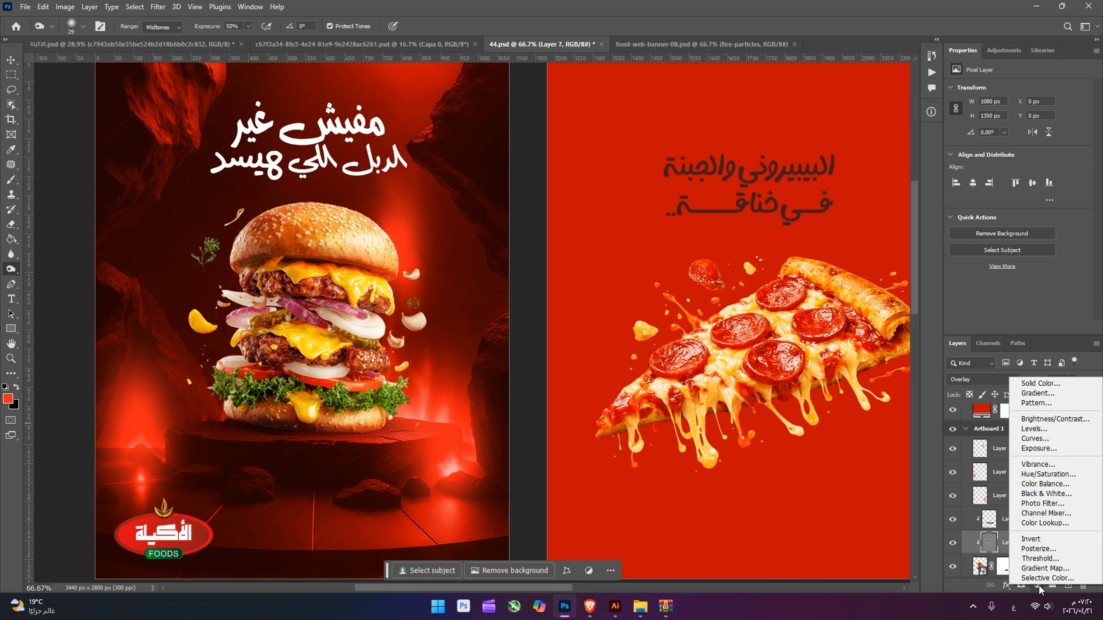
pyautogui.click(1040, 578)
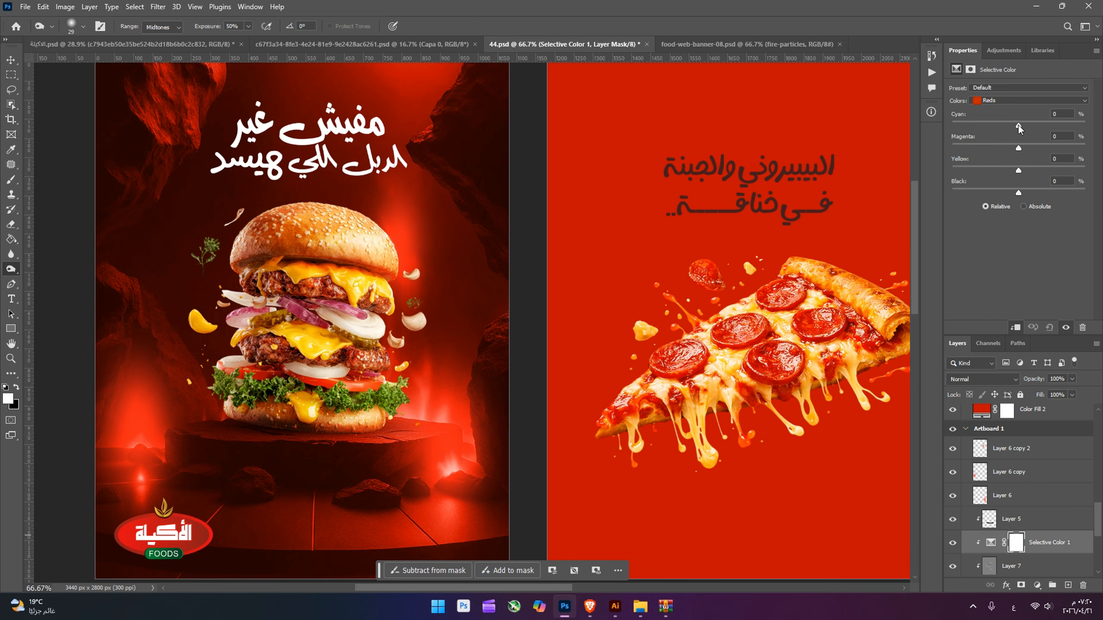
pyautogui.moveTo(1018, 125); pyautogui.dragTo(1012, 126)
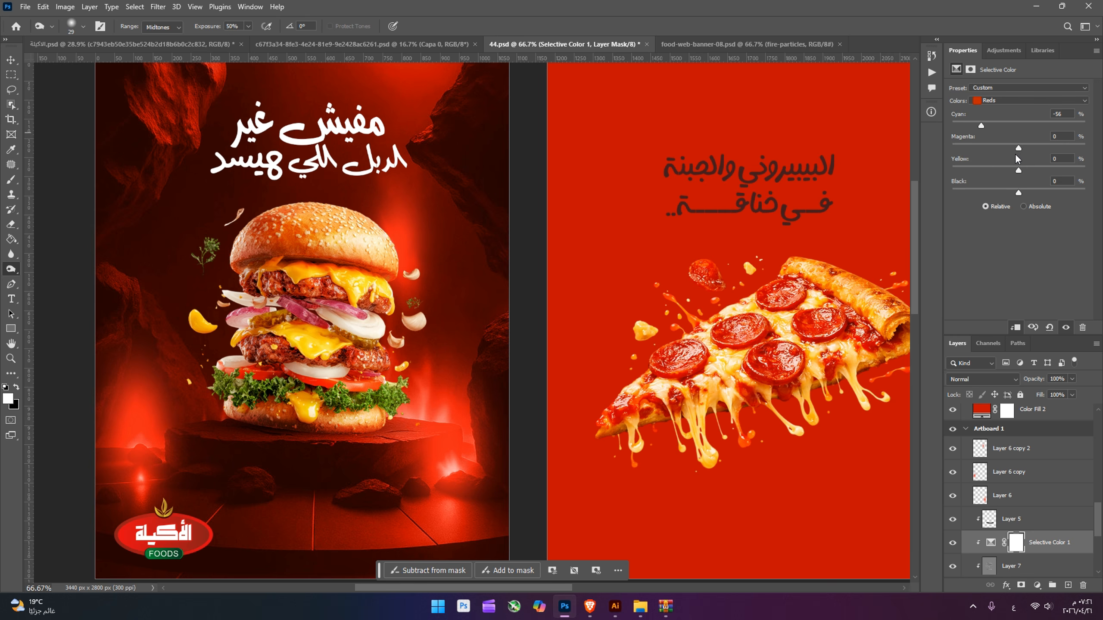
pyautogui.moveTo(1017, 148)
pyautogui.mouseDown()
pyautogui.moveTo(986, 160)
pyautogui.moveTo(1015, 165)
pyautogui.mouseUp()
pyautogui.moveTo(1019, 192)
pyautogui.mouseDown()
pyautogui.moveTo(1031, 194)
pyautogui.moveTo(1015, 194)
pyautogui.mouseUp()
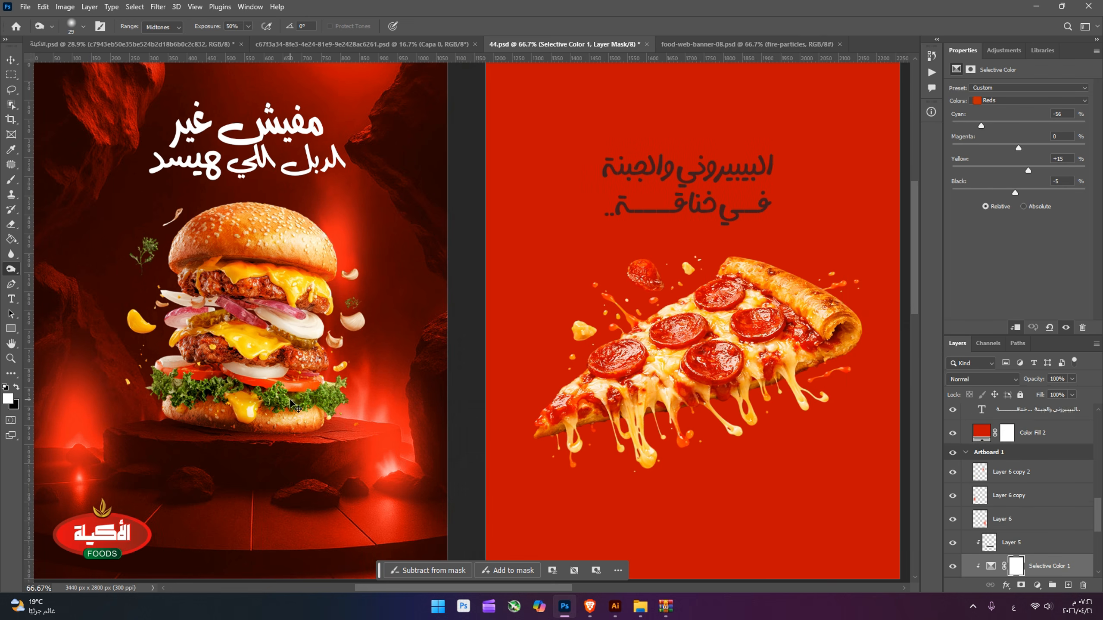
# Step: Examine the fonts and sizes used for the different words of the burger poster's headline
pyautogui.hotkey('ctrl', '0')
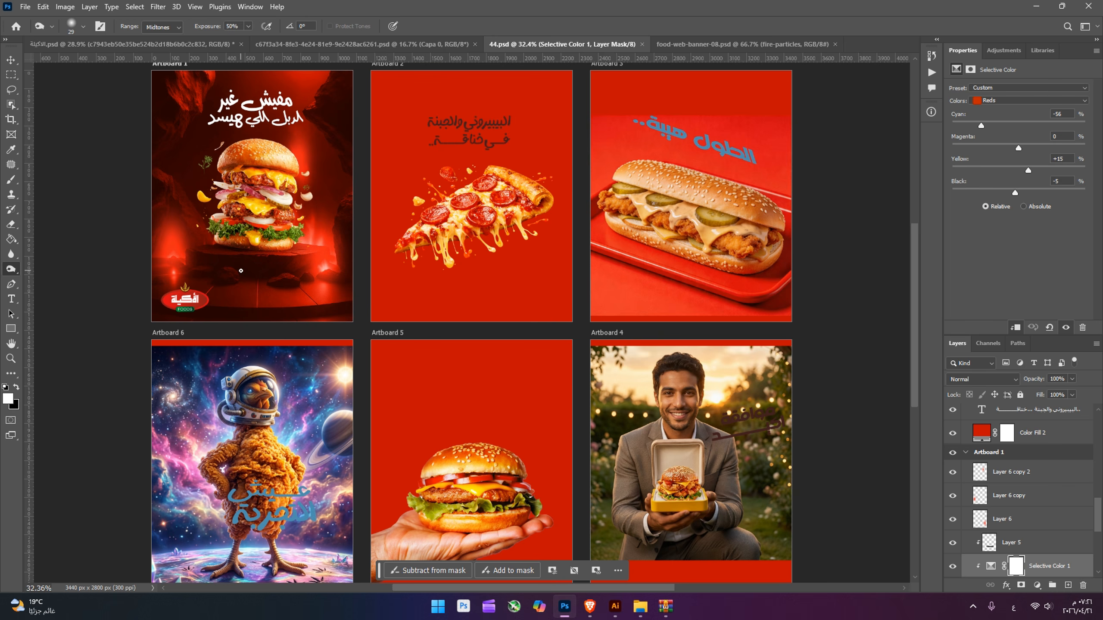
pyautogui.click(11, 59)
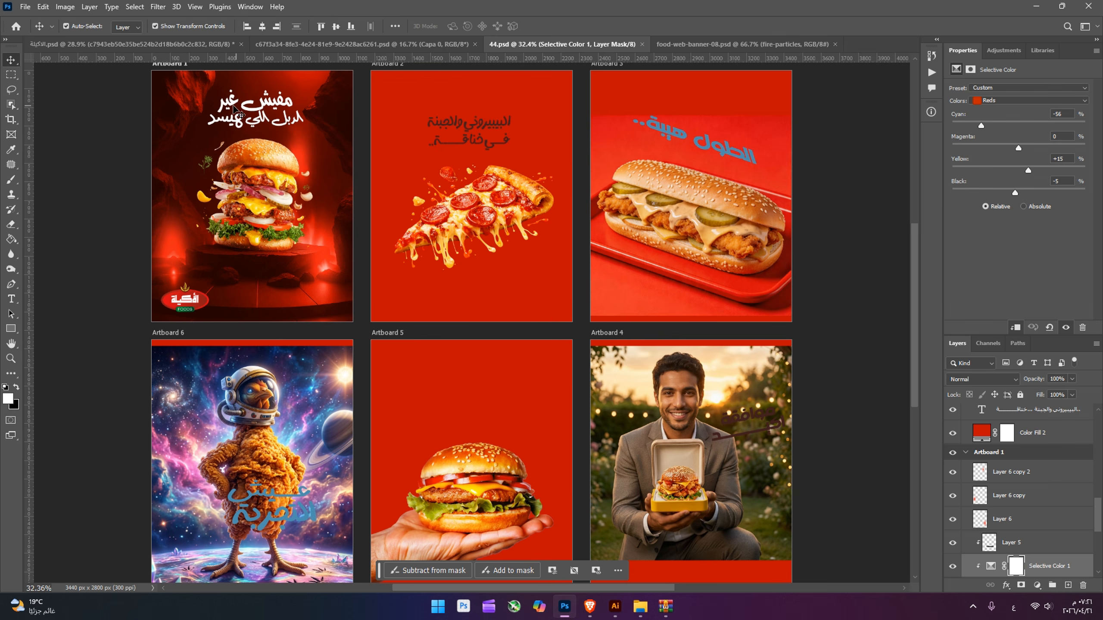
pyautogui.click(259, 107)
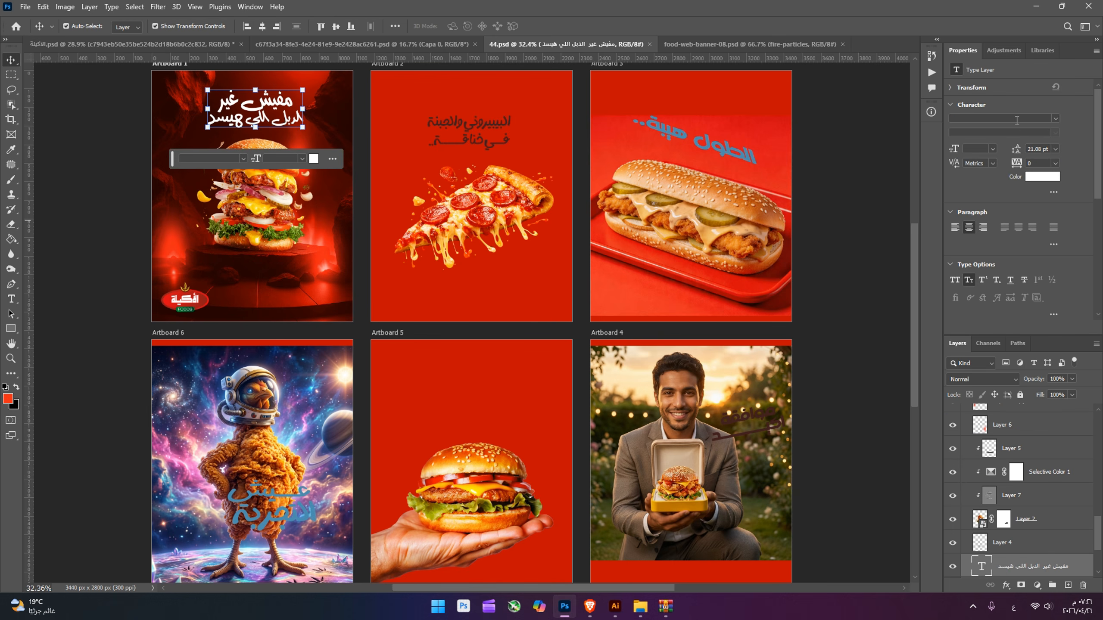
pyautogui.doubleClick(238, 113)
pyautogui.doubleClick(258, 102)
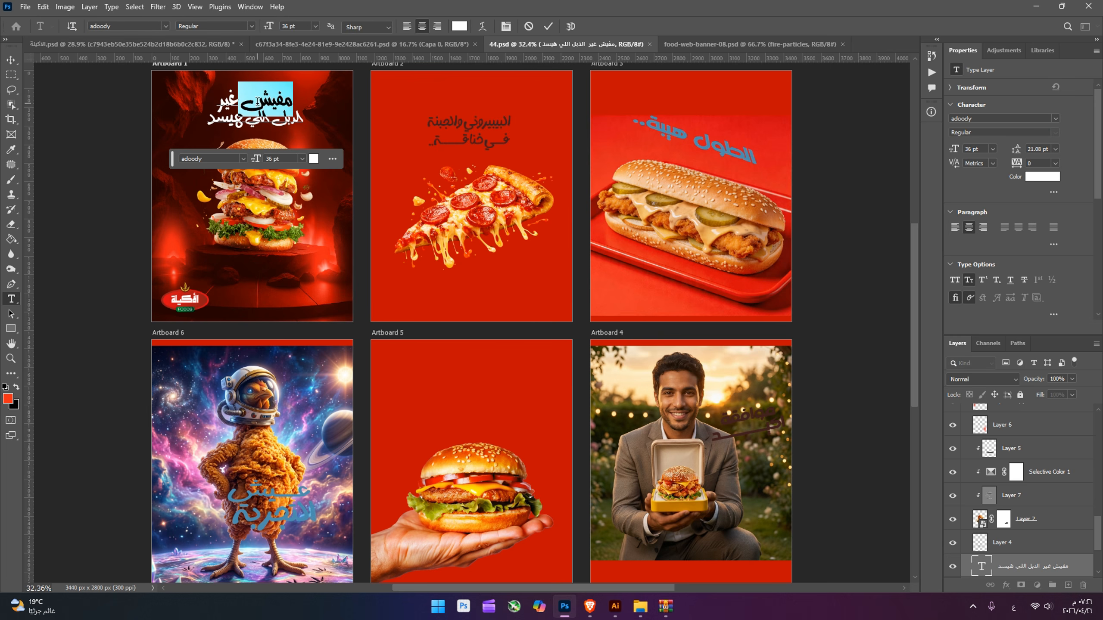
pyautogui.click(981, 119)
pyautogui.doubleClick(227, 125)
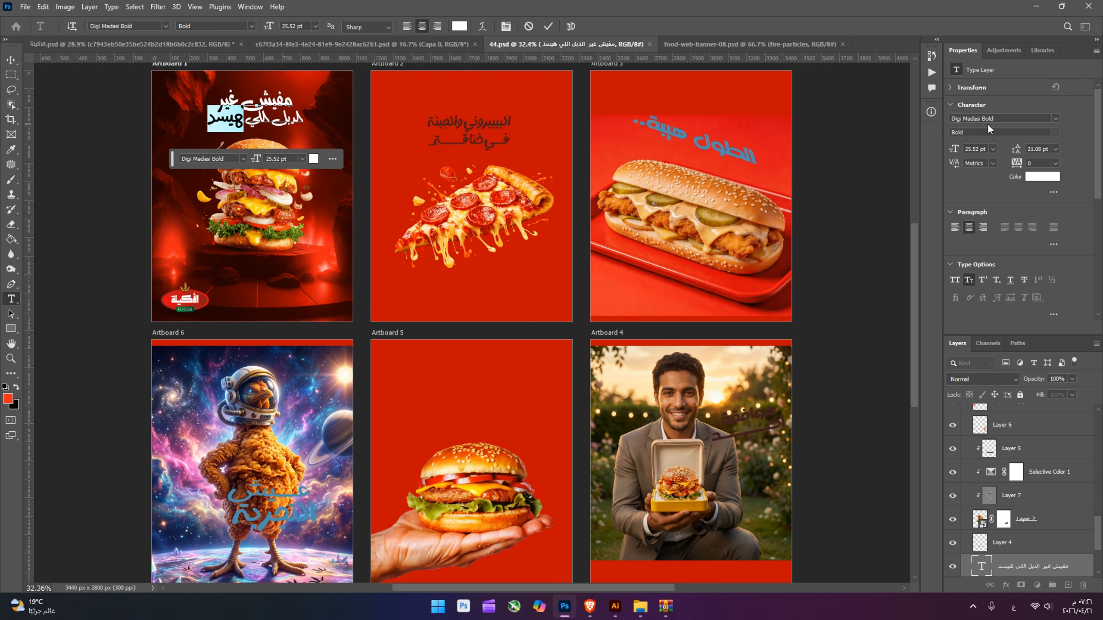
pyautogui.click(11, 59)
pyautogui.click(414, 325)
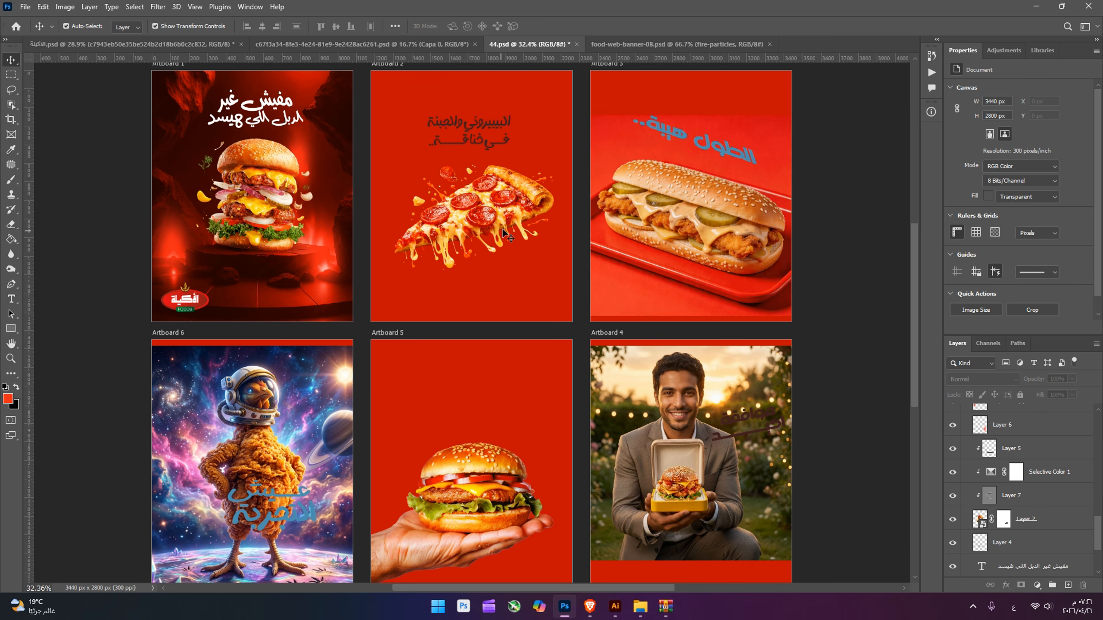
# Step: Set the pizza headline's text color to white (ffffff) and move the pizza slice slightly lower
pyautogui.scroll(4, 486, 296)
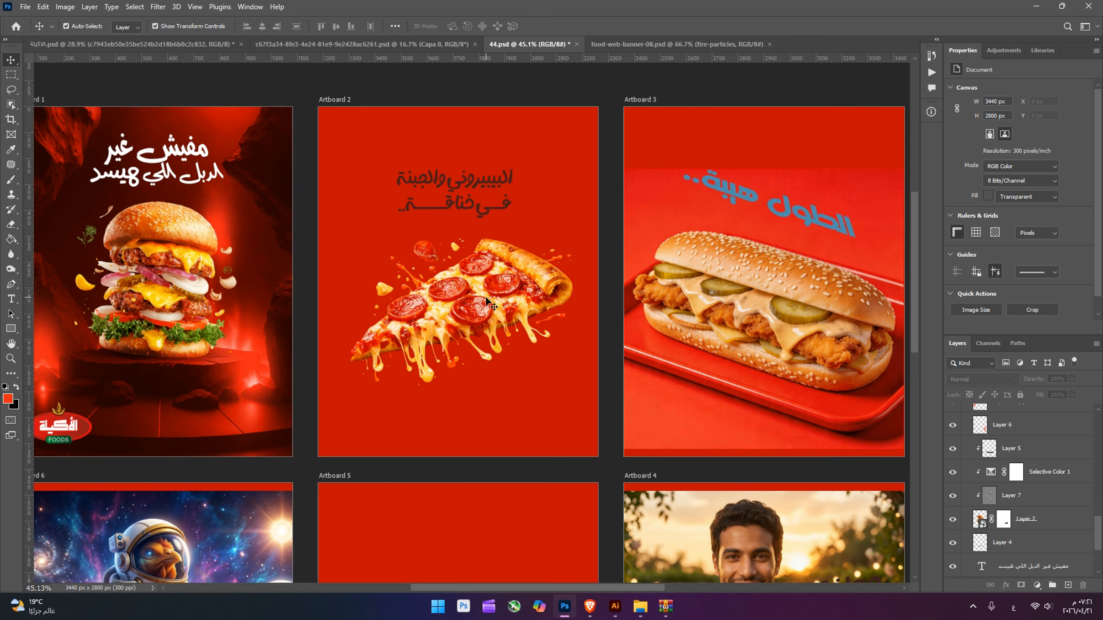
pyautogui.click(497, 185)
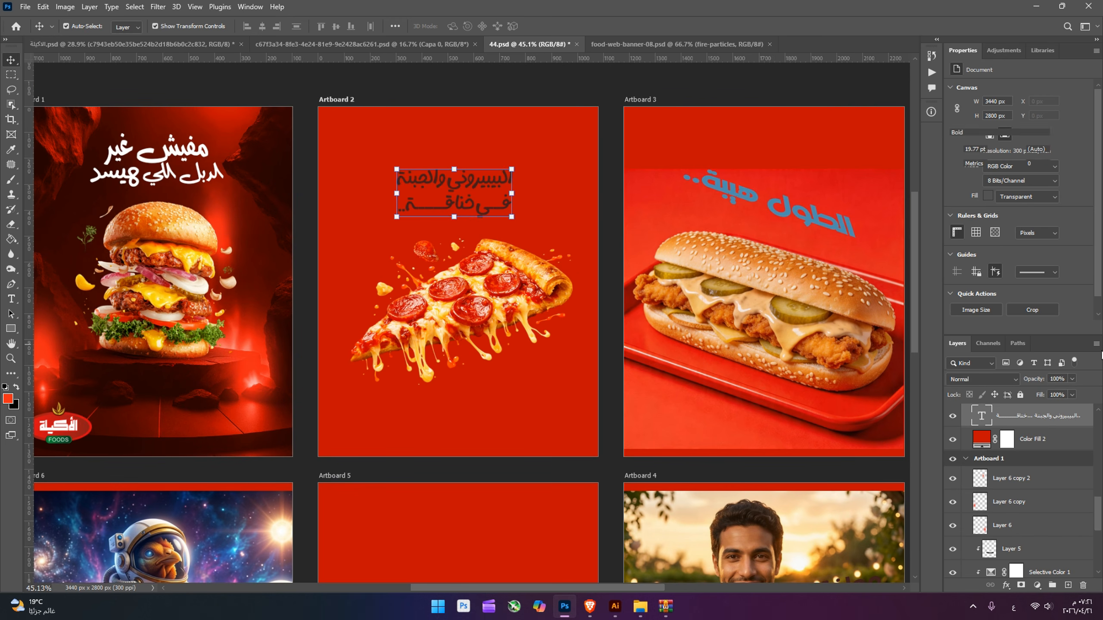
pyautogui.click(1042, 176)
pyautogui.write('ffffff')
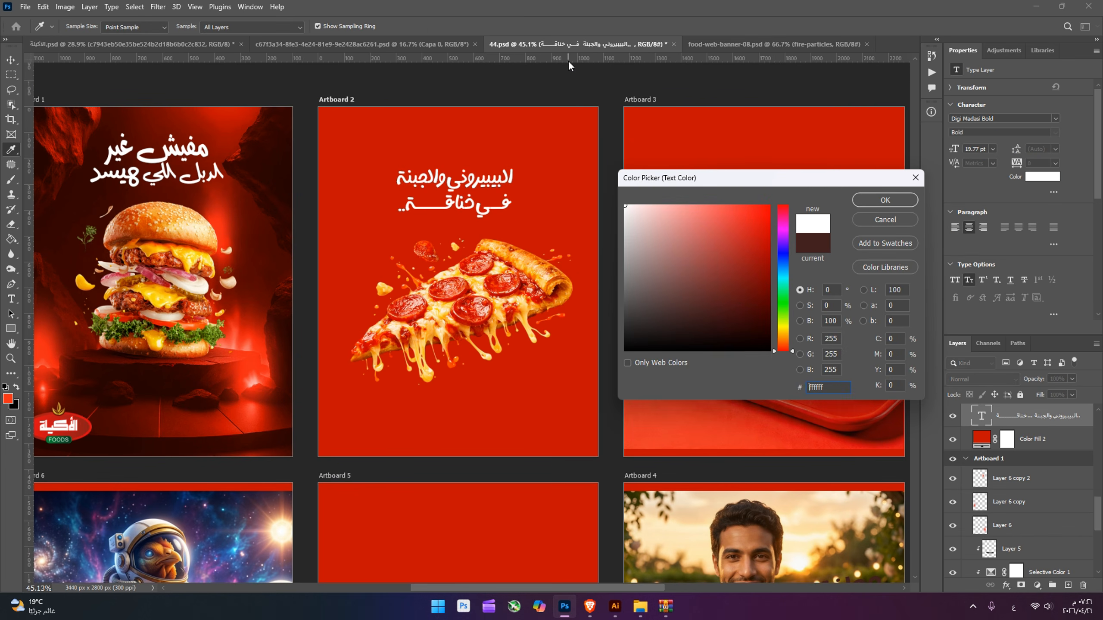
pyautogui.press('Return')
pyautogui.press('v')
pyautogui.moveTo(477, 301); pyautogui.dragTo(476, 311)
# Step: Place the orange wave image above the pizza poster's red fill and scale it to about 1091 x 1930 px to cover the artboard
pyautogui.click(556, 213)
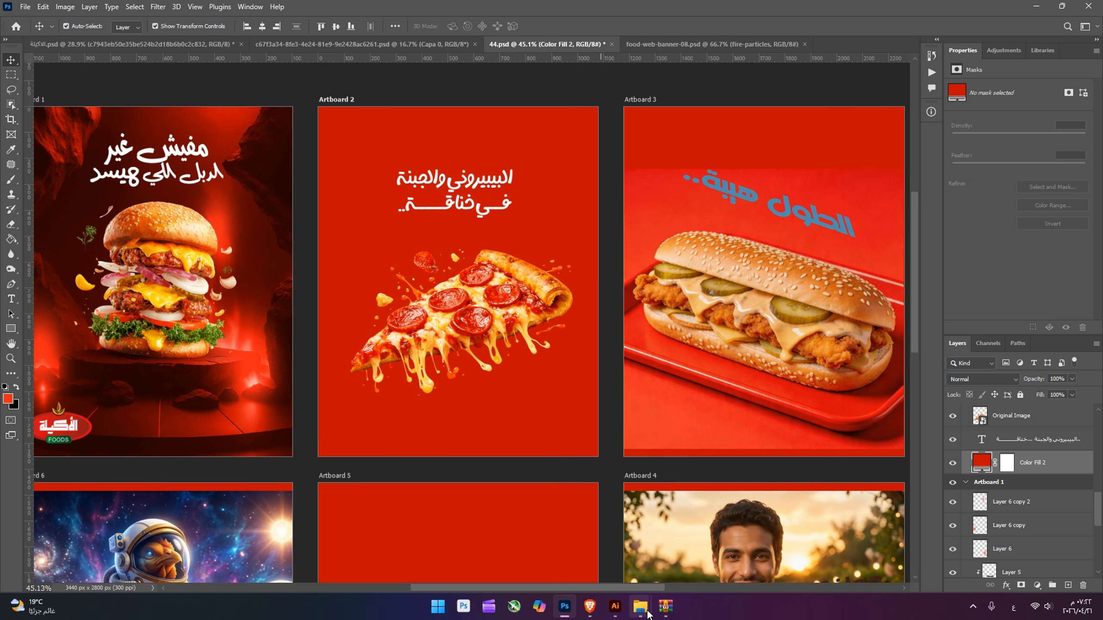
pyautogui.moveTo(648, 613)
pyautogui.click(889, 543)
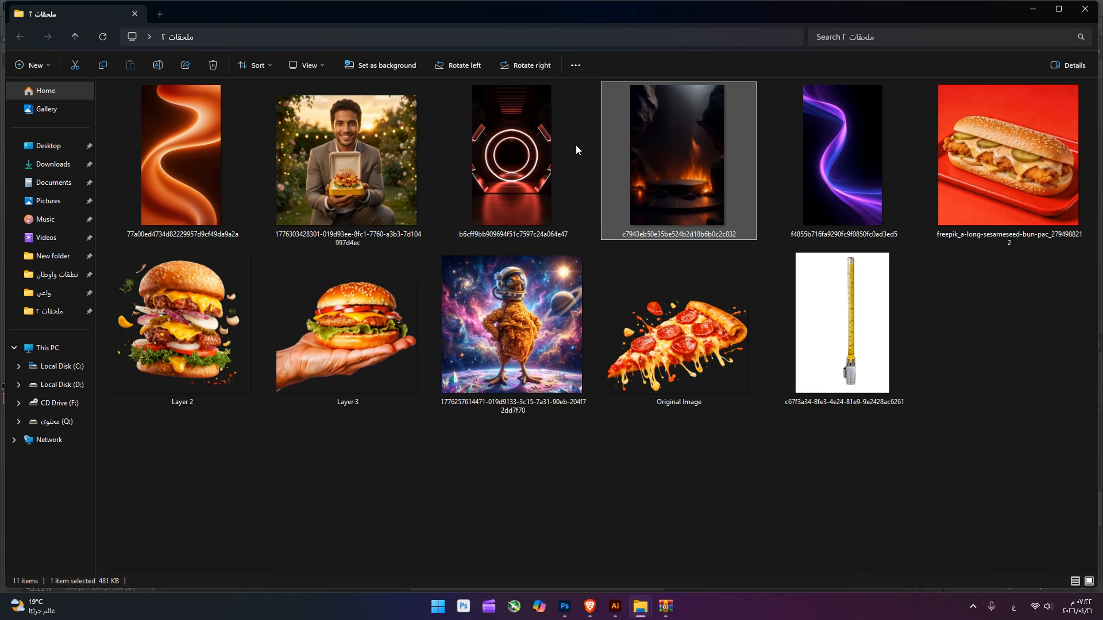
pyautogui.moveTo(214, 144); pyautogui.dragTo(458, 359)
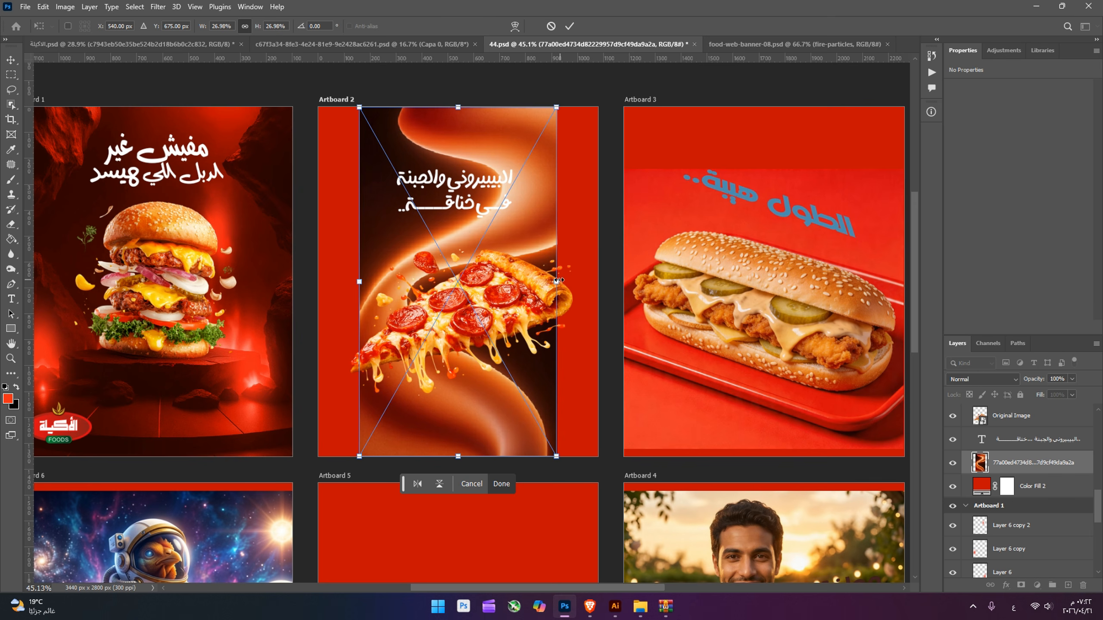
pyautogui.moveTo(557, 280); pyautogui.dragTo(632, 278)
pyautogui.moveTo(563, 300); pyautogui.dragTo(532, 292)
pyautogui.moveTo(597, 277); pyautogui.dragTo(581, 283)
pyautogui.press('Return')
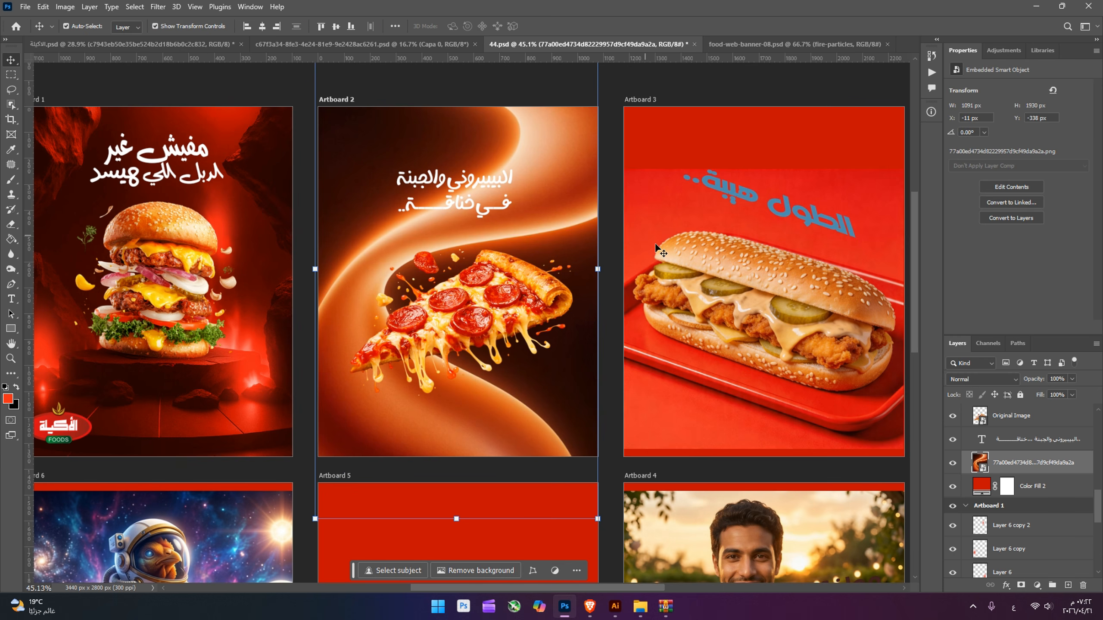
# Step: Following the finished reference poster, rotate the wave background to about 13.39° and enlarge it to about 2259 x 3193 px at X -558, Y -415 px
pyautogui.click(32, 46)
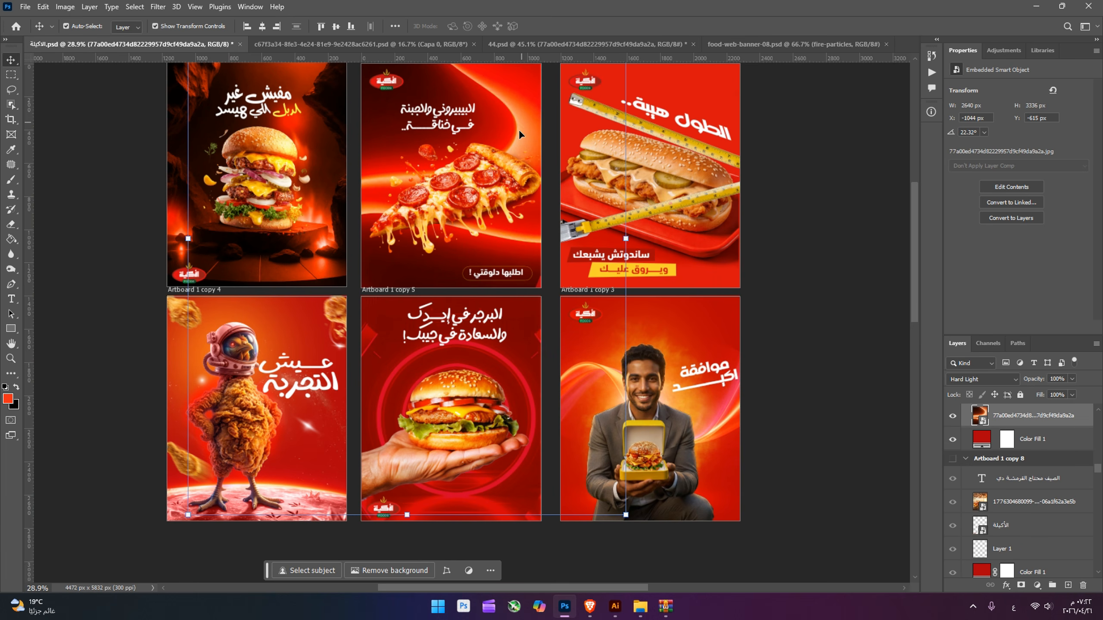
pyautogui.scroll(2, 512, 165)
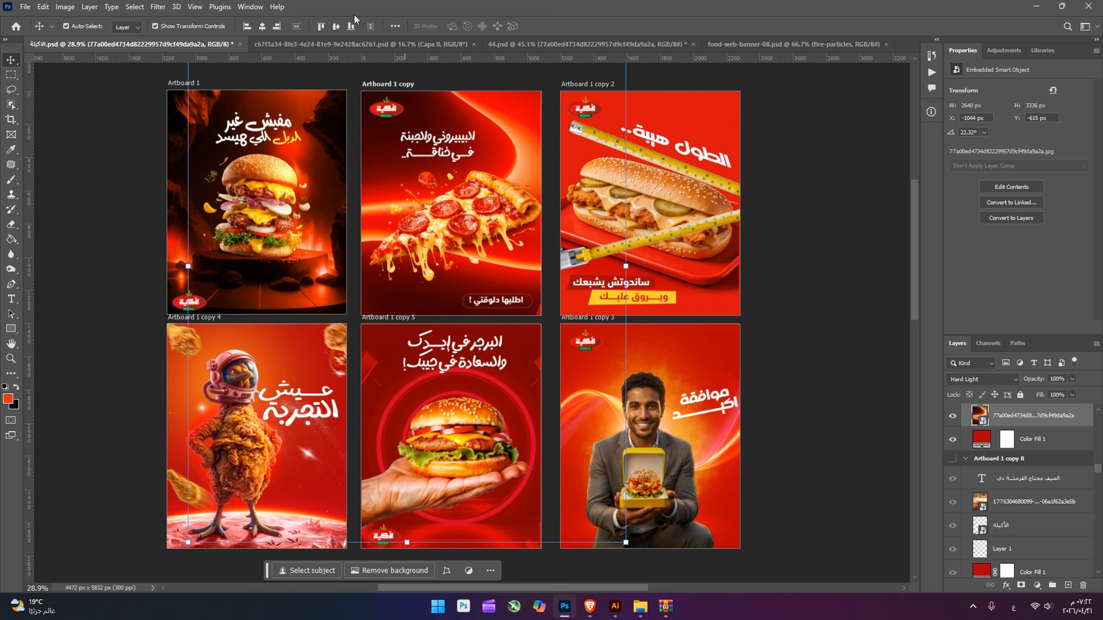
pyautogui.click(505, 42)
pyautogui.moveTo(564, 153); pyautogui.dragTo(588, 272)
pyautogui.moveTo(607, 120); pyautogui.dragTo(653, 32)
pyautogui.moveTo(722, 187); pyautogui.dragTo(742, 246)
pyautogui.moveTo(579, 251); pyautogui.dragTo(531, 233)
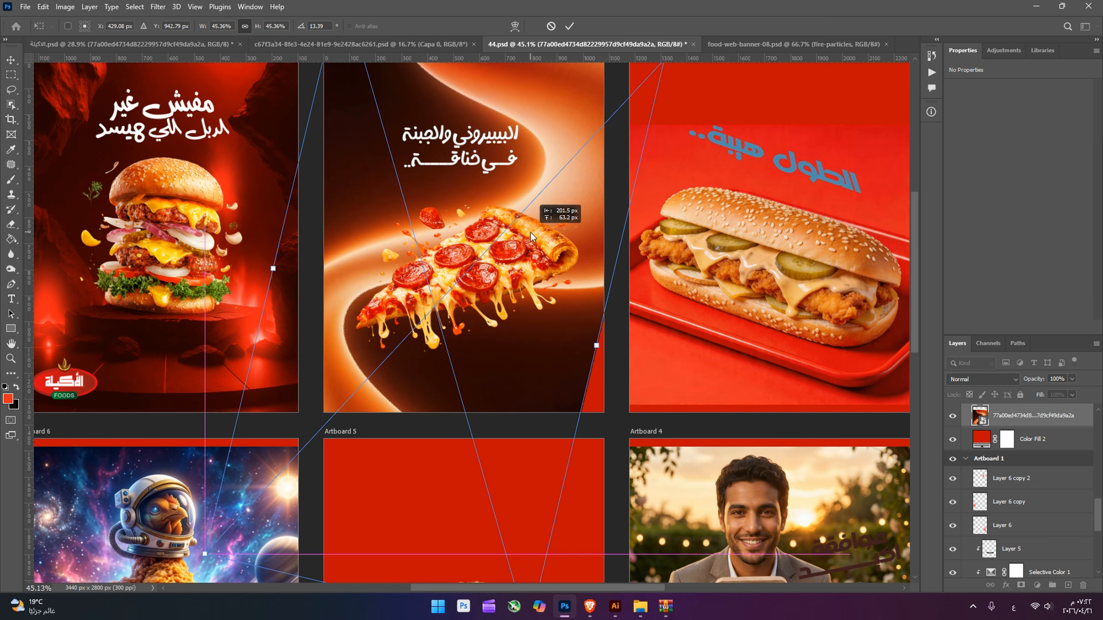
pyautogui.scroll(1, 589, 369)
pyautogui.moveTo(595, 376); pyautogui.dragTo(671, 442)
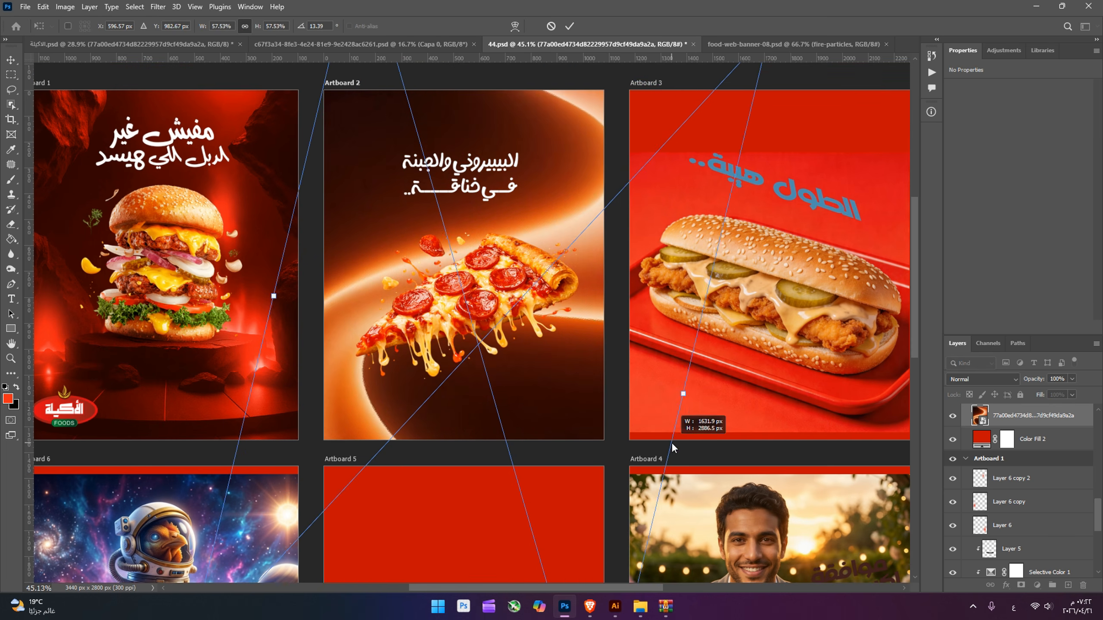
pyautogui.moveTo(588, 338); pyautogui.dragTo(584, 385)
pyautogui.press('Return')
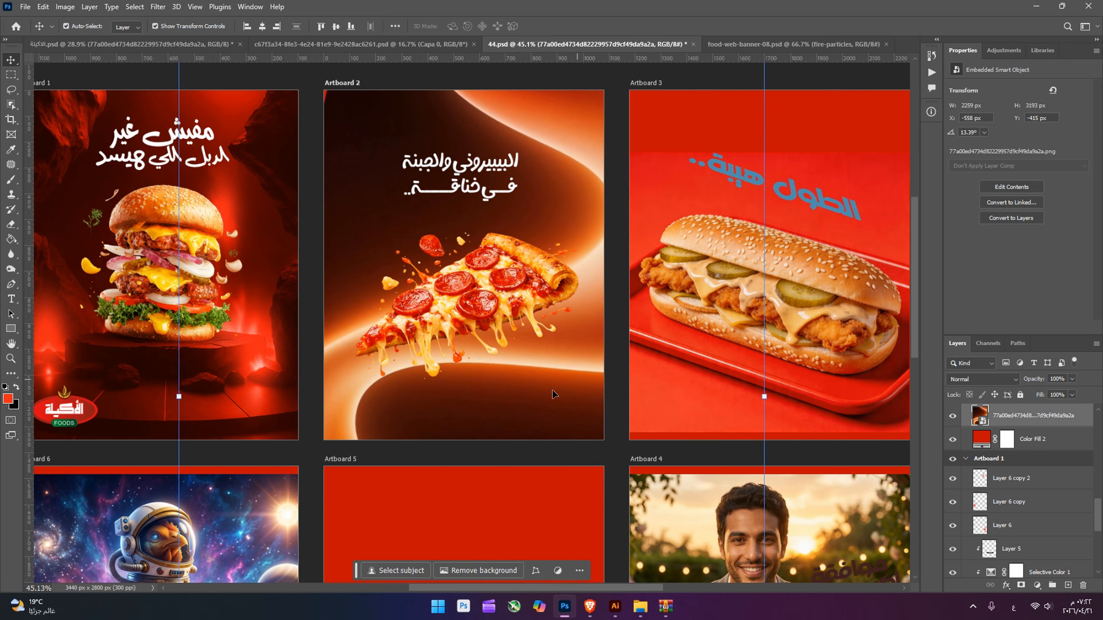
# Step: Apply a Perspective transform to the pizza slice, narrowing its top edge and widening its base, to about 884 x 568 px
pyautogui.moveTo(492, 290); pyautogui.dragTo(493, 291)
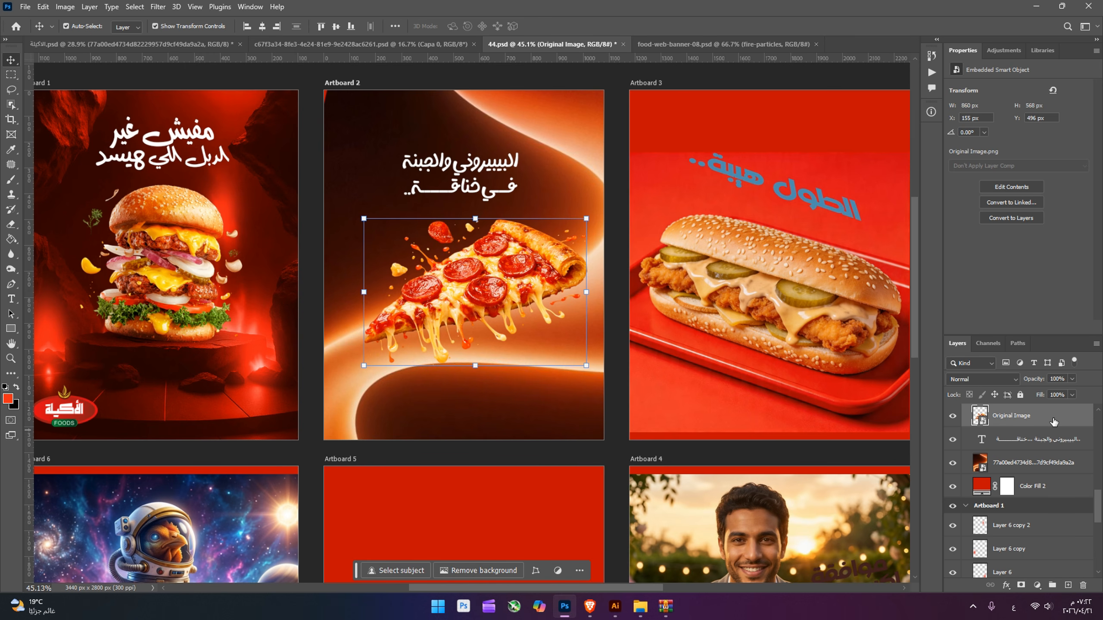
pyautogui.click(473, 218)
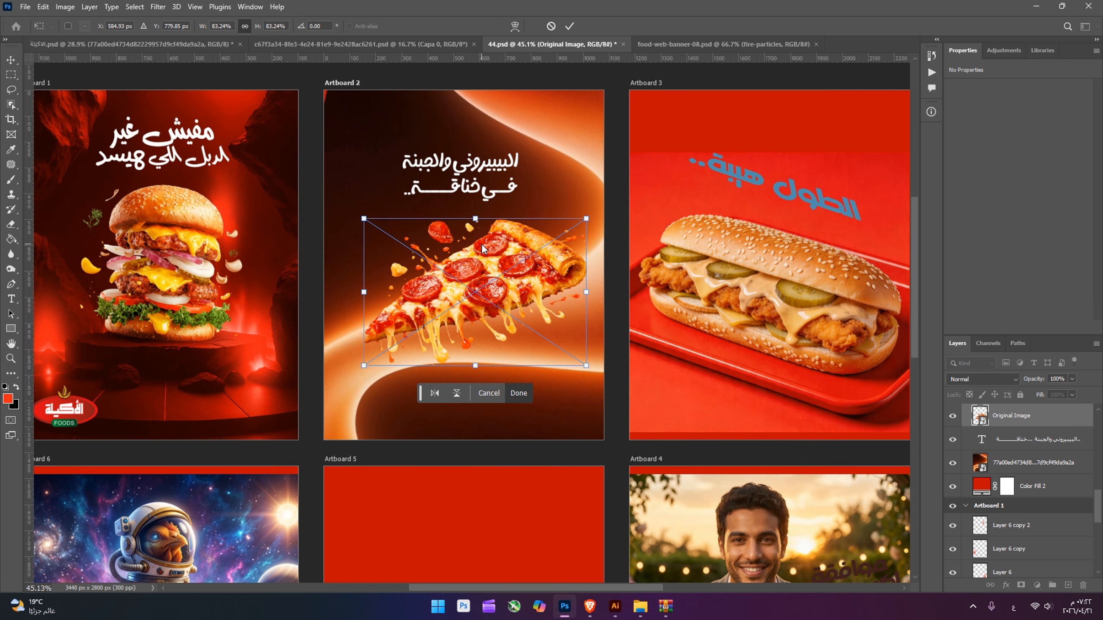
pyautogui.rightClick(483, 248)
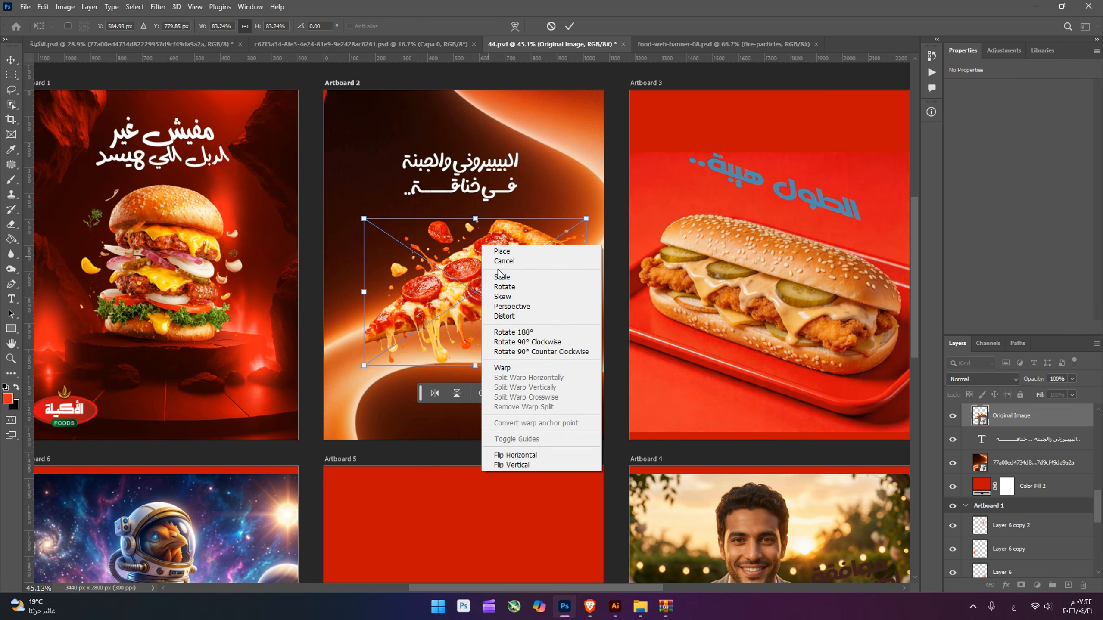
pyautogui.click(511, 306)
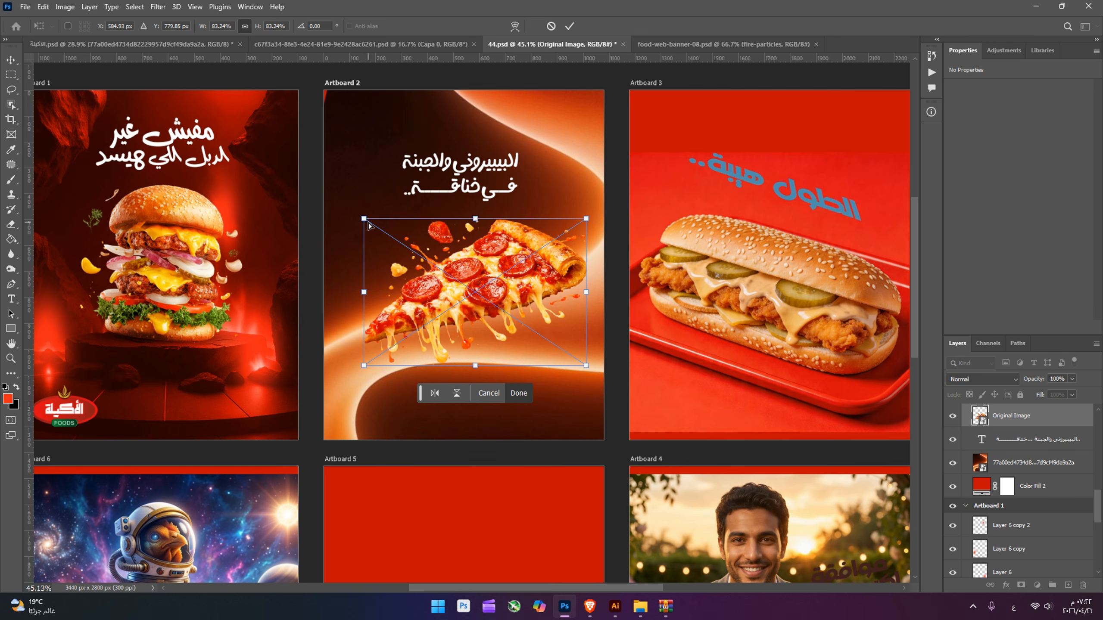
pyautogui.moveTo(368, 224)
pyautogui.mouseDown()
pyautogui.moveTo(374, 238)
pyautogui.moveTo(373, 225)
pyautogui.mouseUp()
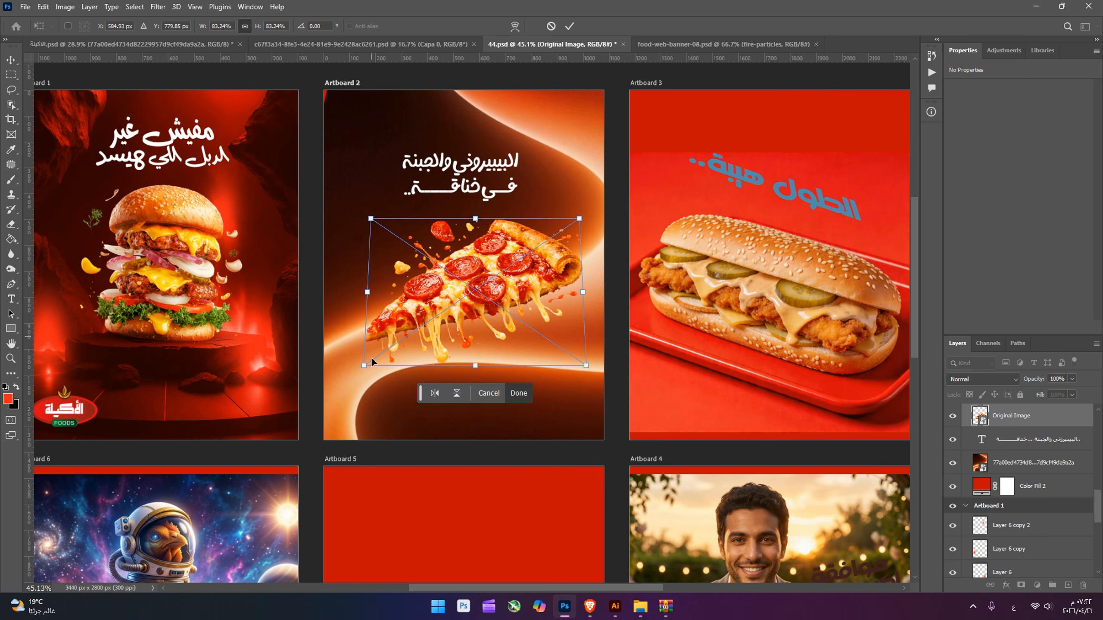
pyautogui.moveTo(372, 360); pyautogui.dragTo(355, 369)
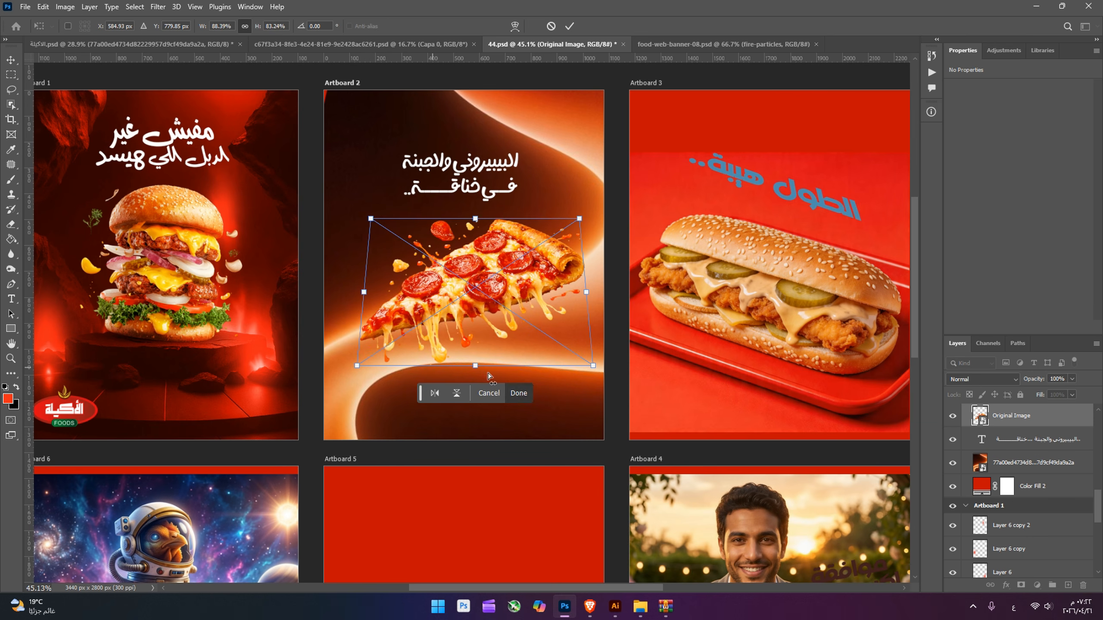
pyautogui.moveTo(593, 365); pyautogui.dragTo(597, 365)
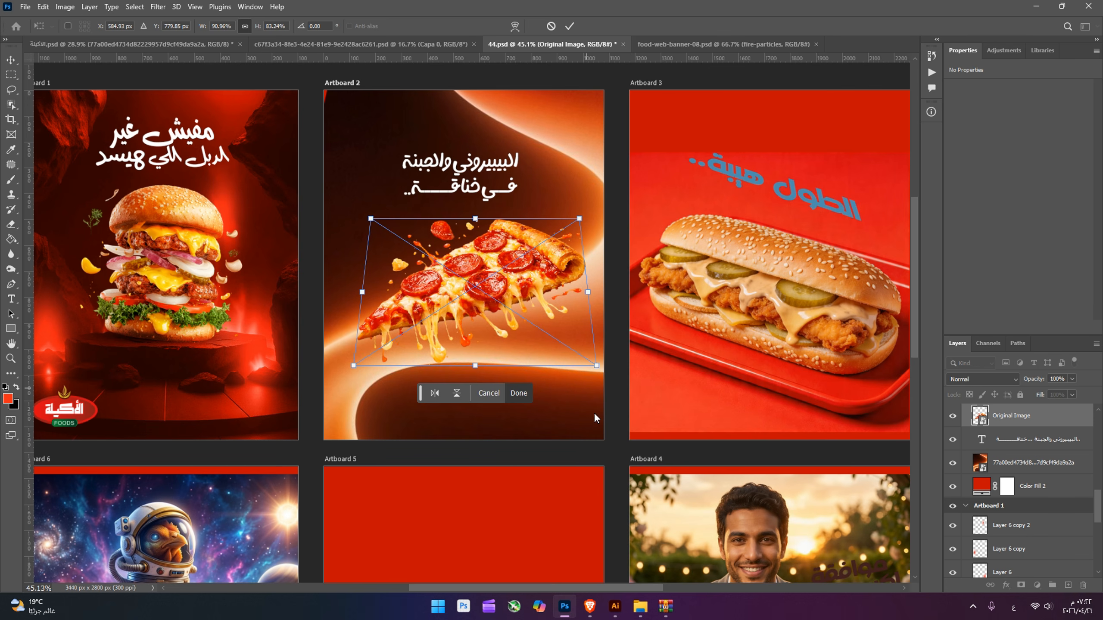
pyautogui.press('Escape')
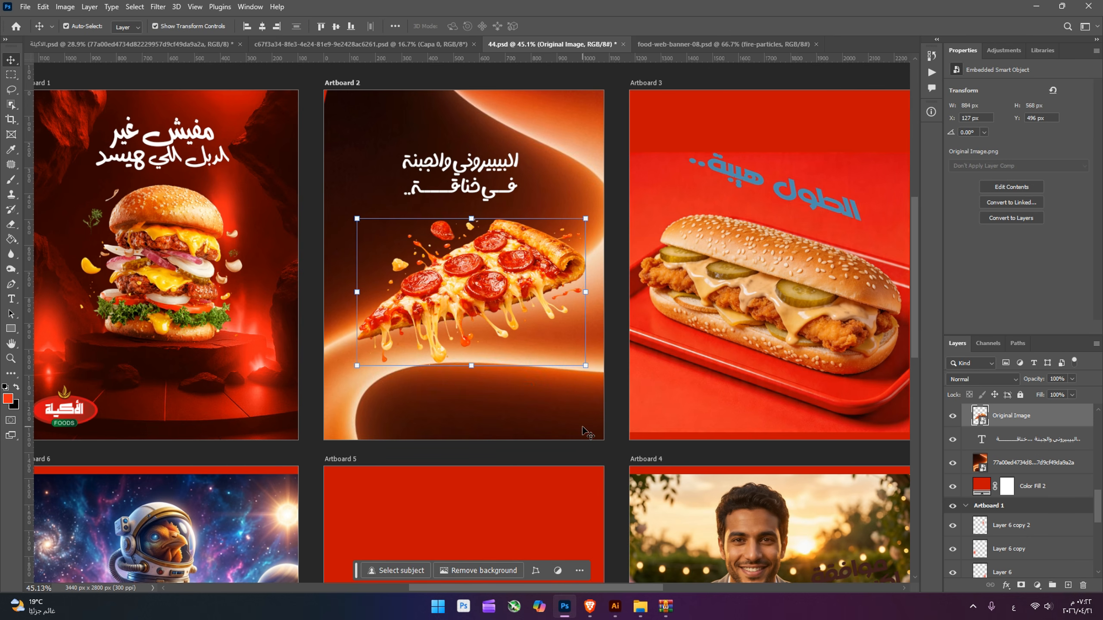
# Step: Compare the pizza poster's background with the finished reference poster and check the other open documents for background effects
pyautogui.click(537, 427)
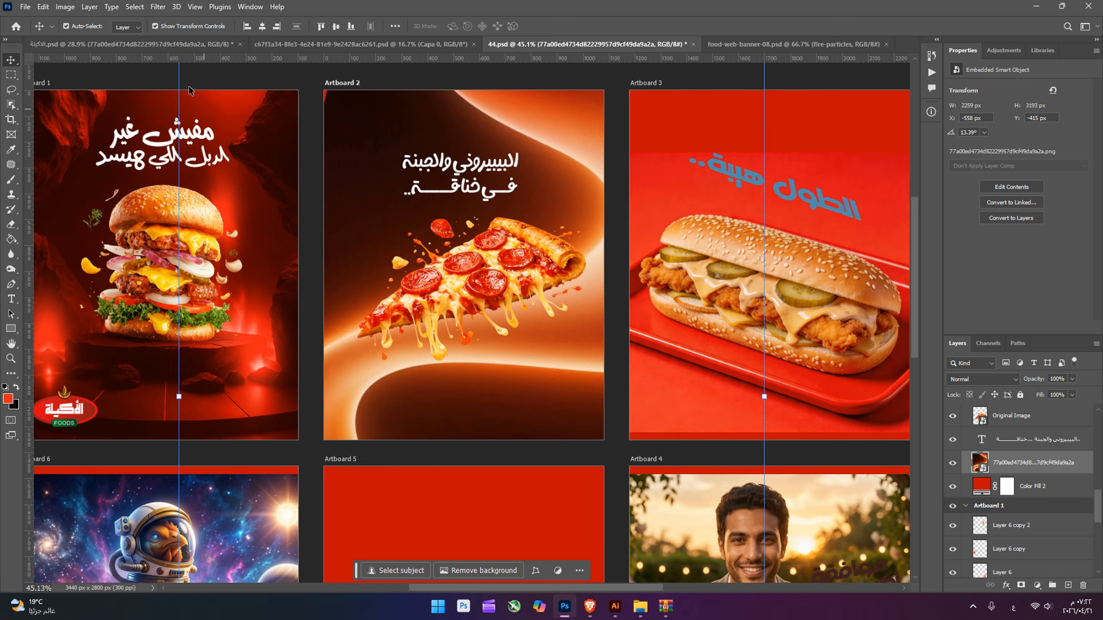
pyautogui.click(145, 45)
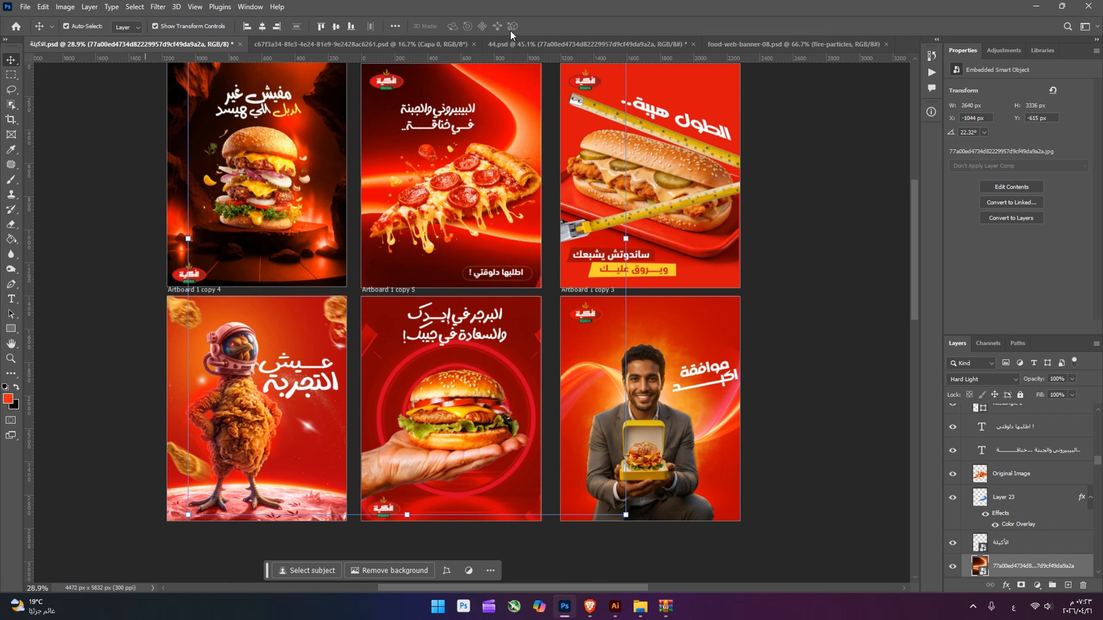
pyautogui.click(786, 43)
pyautogui.click(551, 47)
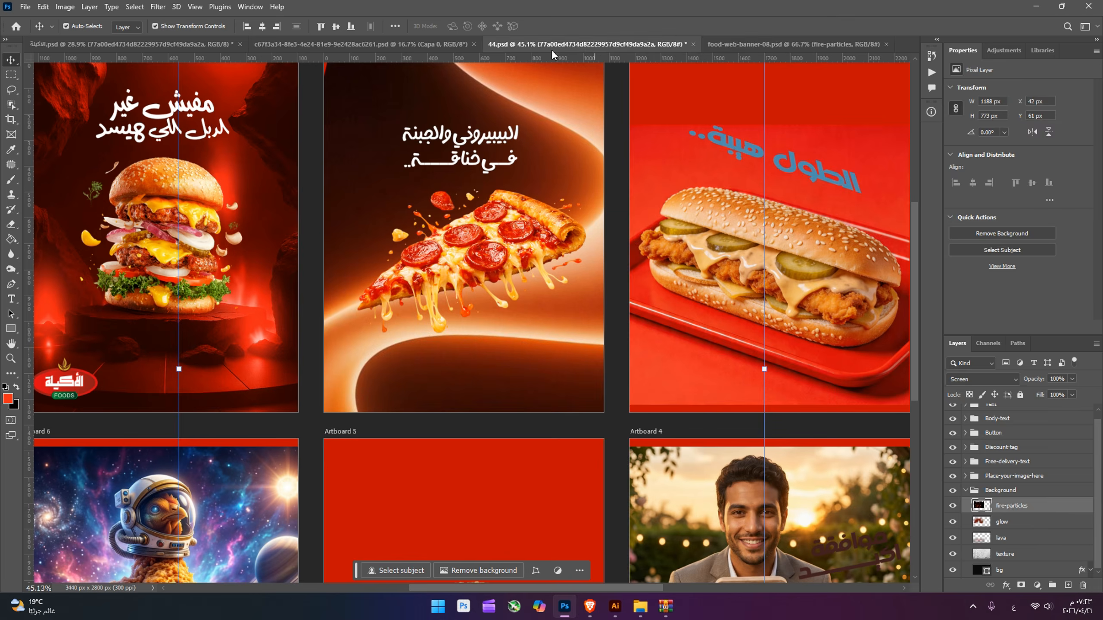
pyautogui.click(387, 49)
pyautogui.click(543, 47)
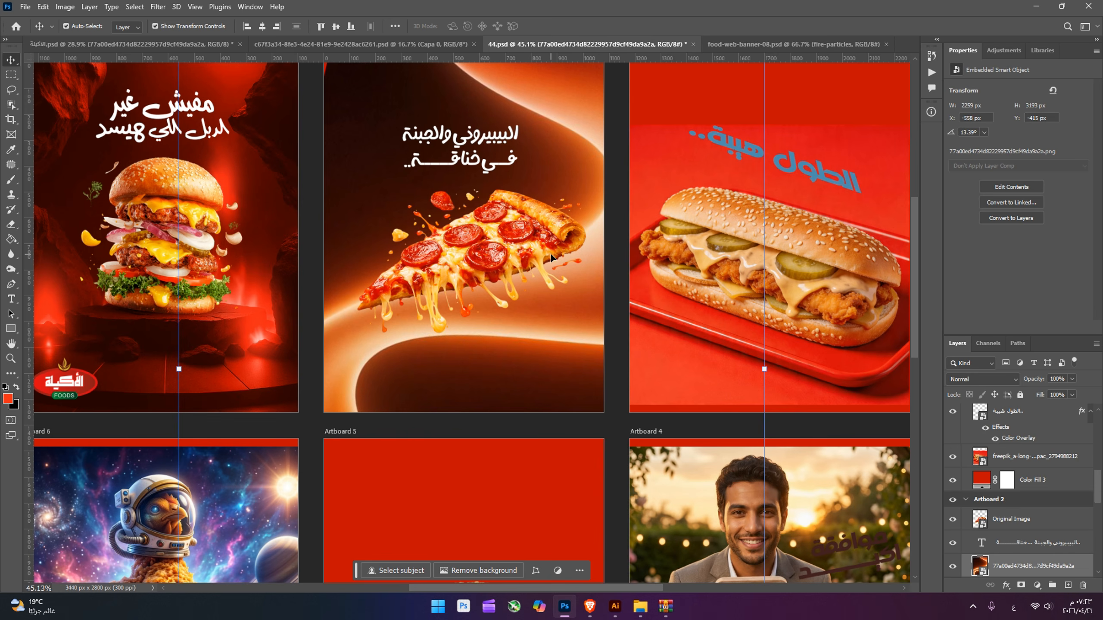
# Step: Create a new layer between the pizza slice and the headline and paint a soft black shadow along the slice's underside
pyautogui.click(528, 242)
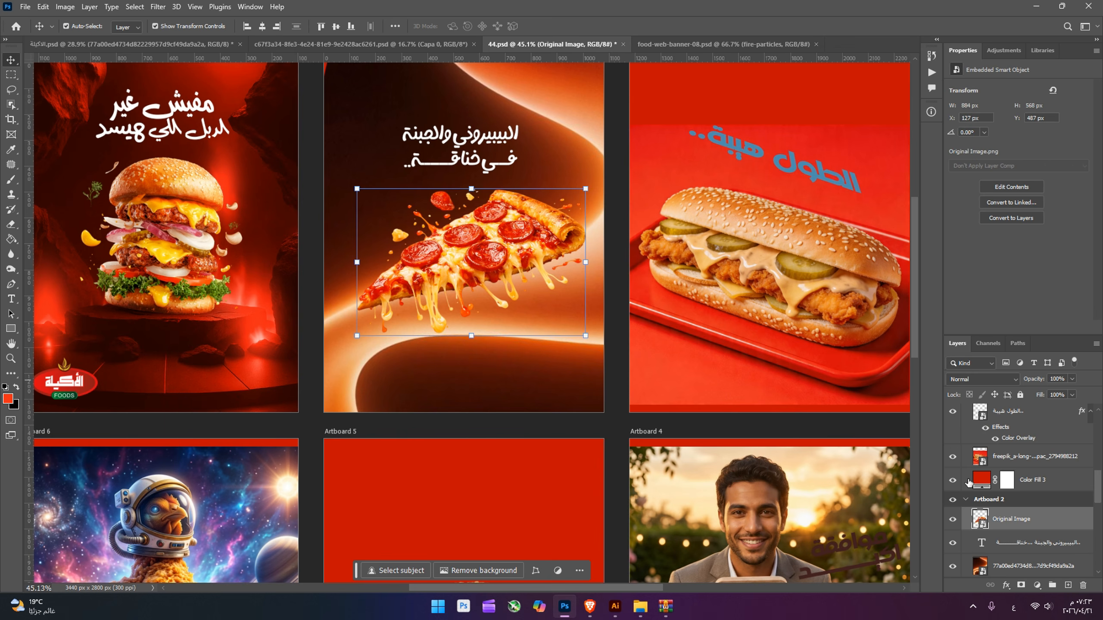
pyautogui.click(1041, 546)
pyautogui.click(1067, 585)
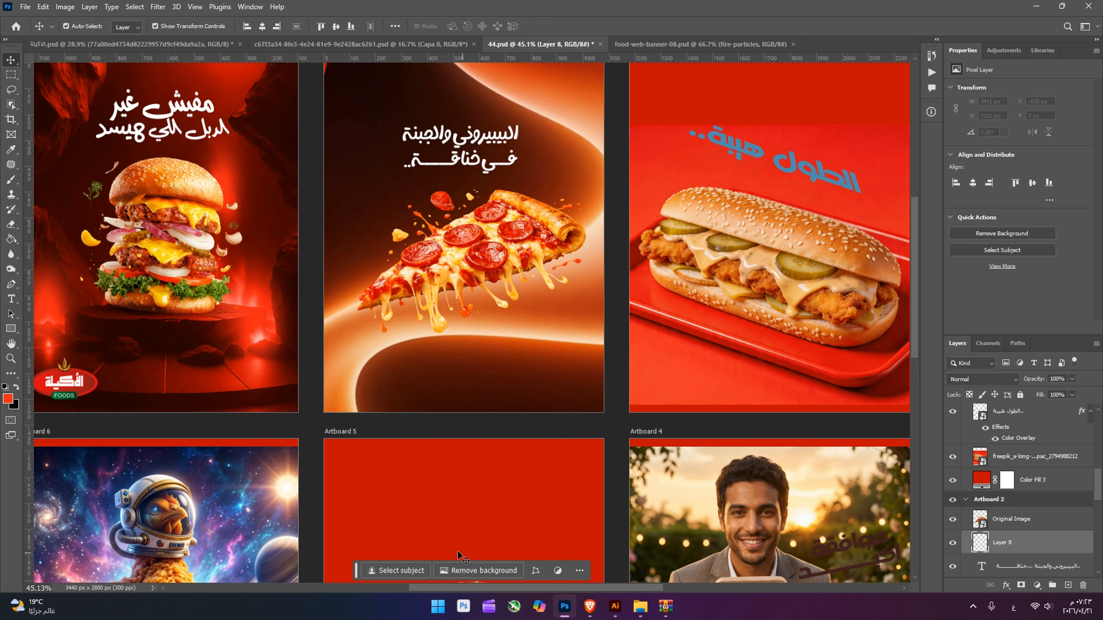
pyautogui.press('b')
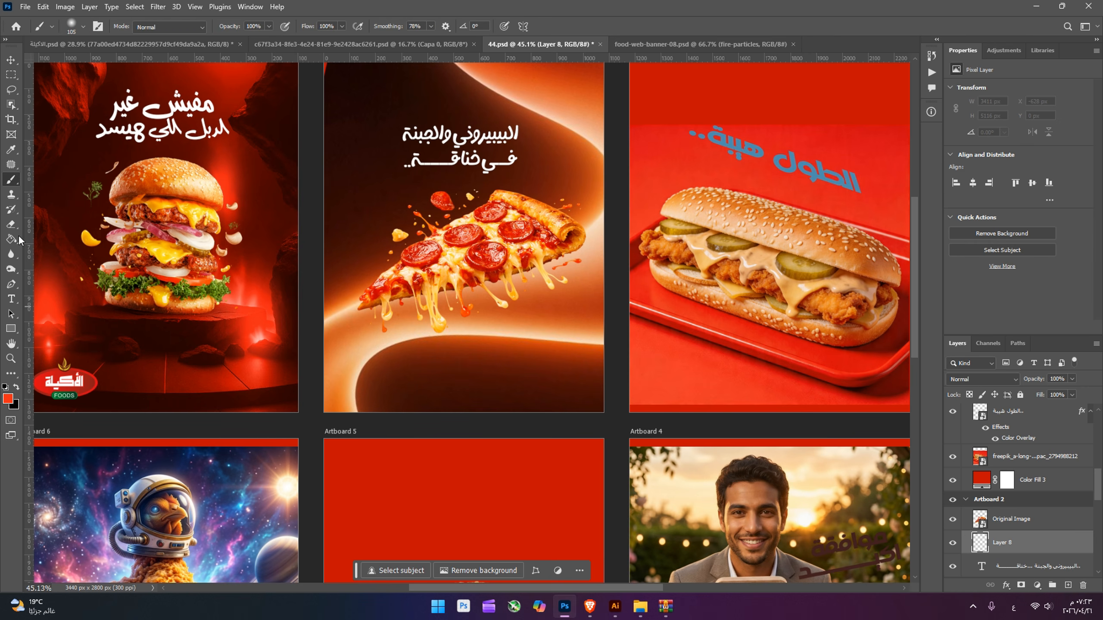
pyautogui.click(16, 387)
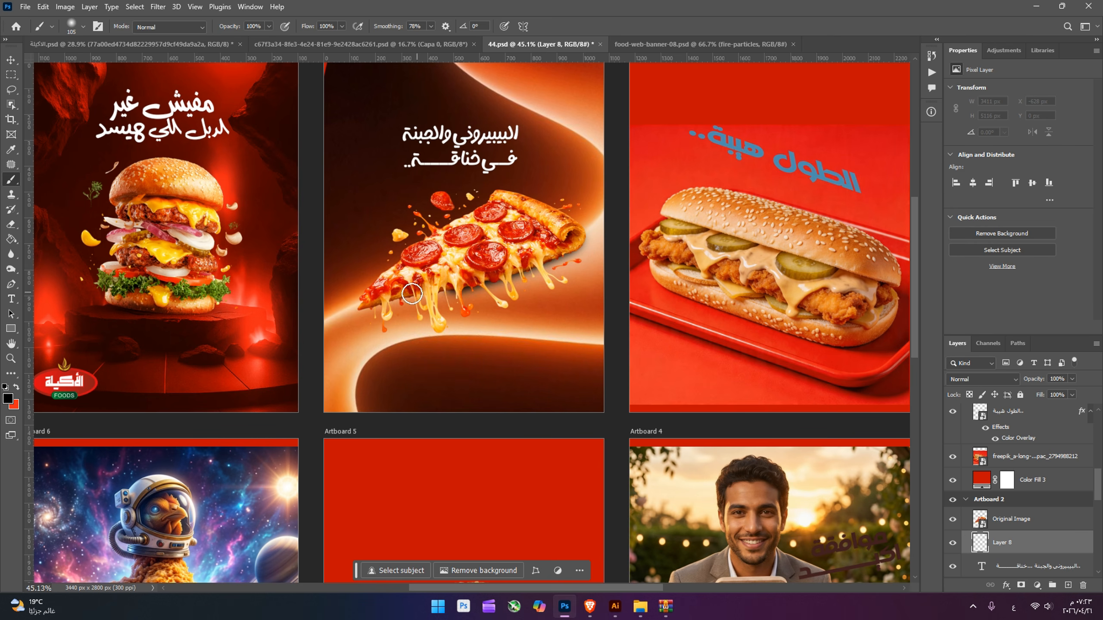
pyautogui.moveTo(411, 293)
pyautogui.mouseDown()
pyautogui.moveTo(362, 314)
pyautogui.moveTo(365, 297)
pyautogui.moveTo(352, 306)
pyautogui.mouseUp()
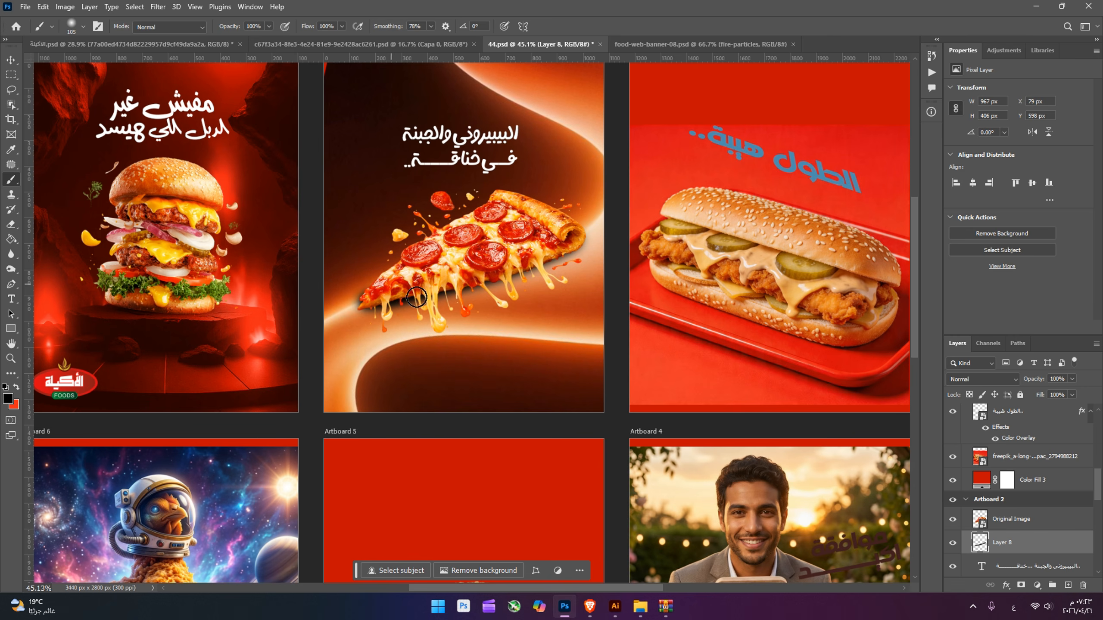
# Step: Flatten and reshape the painted pizza shadow to about 949 x 317 px, fitting it under the slice
pyautogui.hotkey('ctrl', 't')
pyautogui.moveTo(470, 217); pyautogui.dragTo(470, 263)
pyautogui.moveTo(491, 299); pyautogui.dragTo(488, 276)
pyautogui.moveTo(606, 274); pyautogui.dragTo(608, 255)
pyautogui.moveTo(555, 260); pyautogui.dragTo(559, 265)
pyautogui.press('Return')
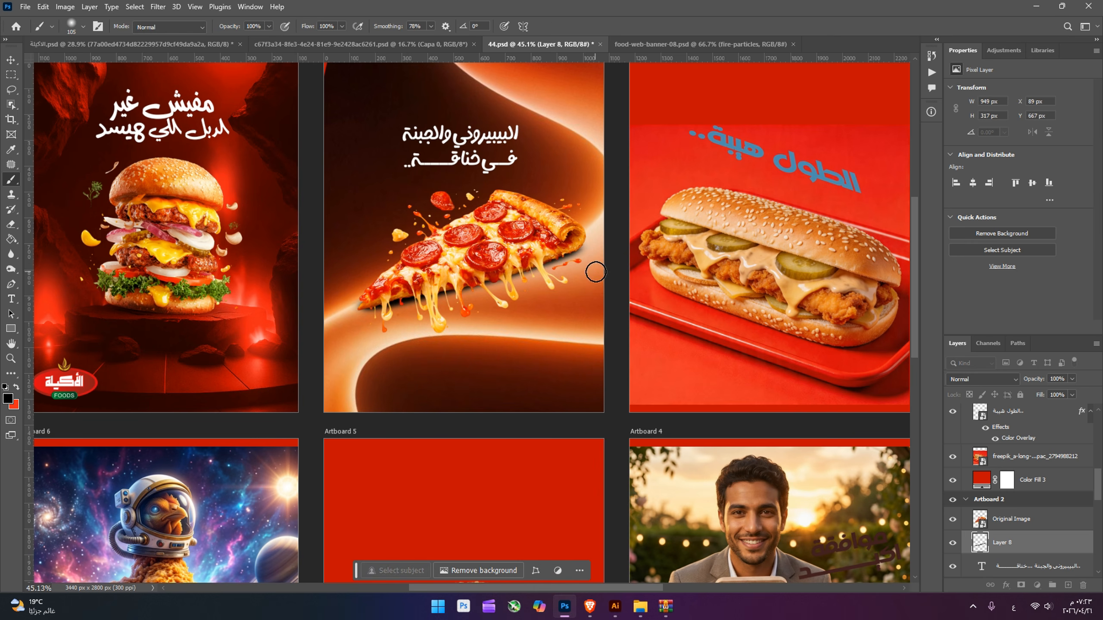
# Step: Set the pizza shadow layer to Luminosity blending at 57% opacity
pyautogui.click(972, 380)
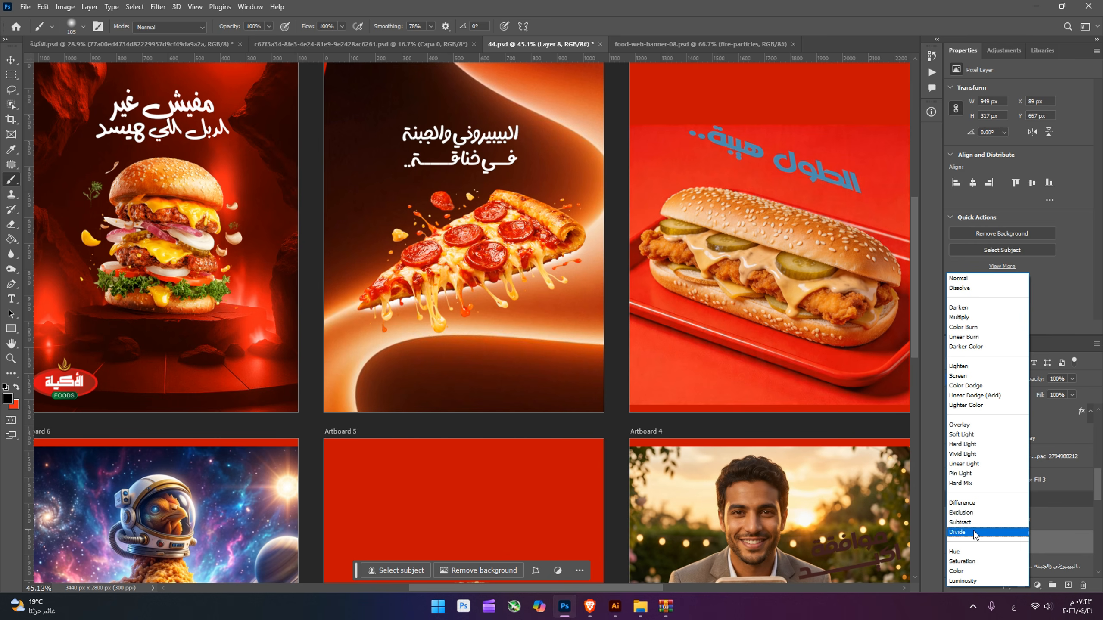
pyautogui.click(952, 581)
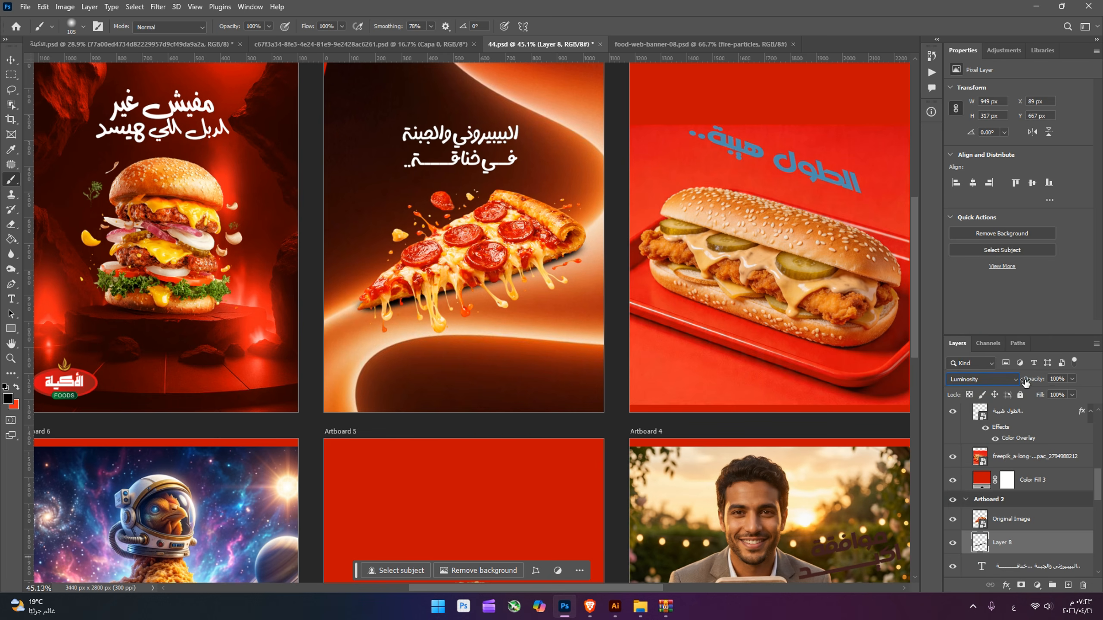
pyautogui.click(1071, 379)
pyautogui.click(1048, 392)
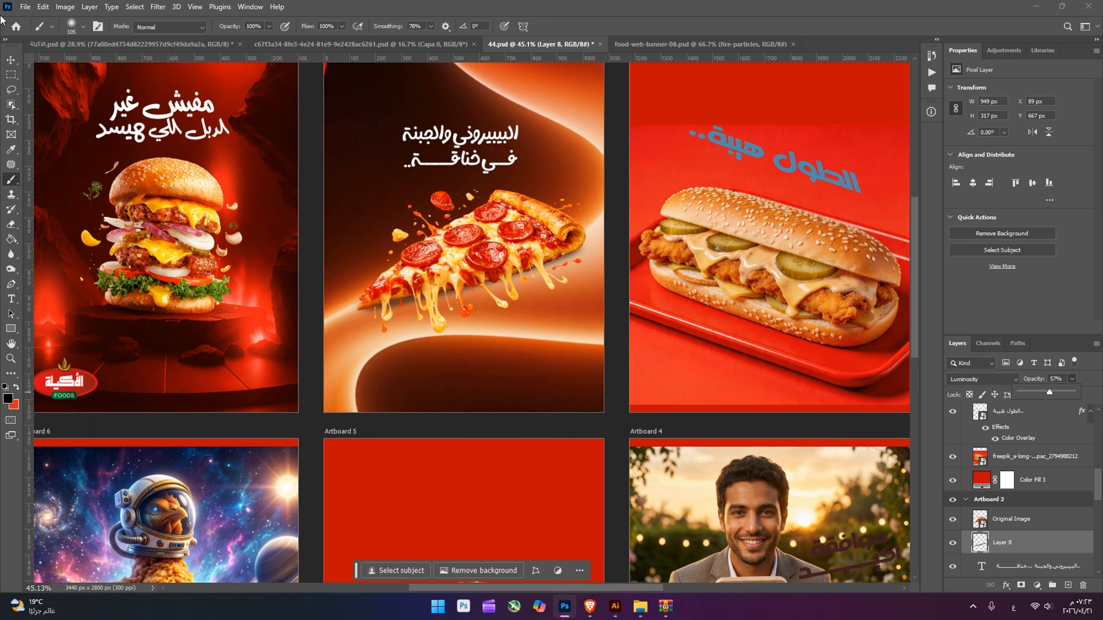
# Step: Add a red solid color fill (c30e00) above the orange wave background and blend it with Soft Light
pyautogui.click(11, 59)
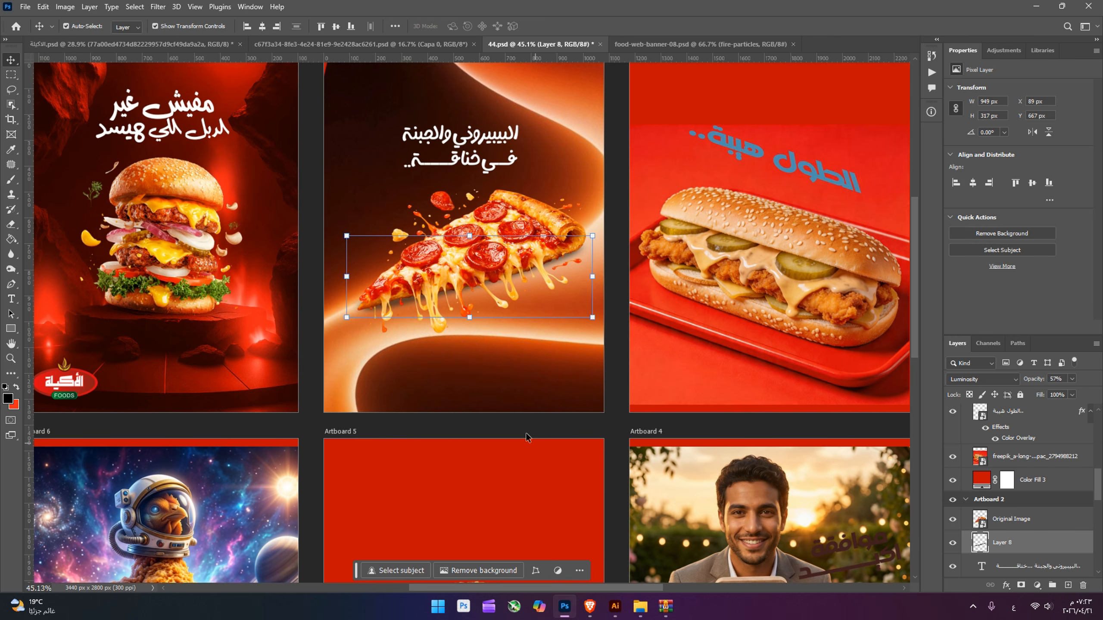
pyautogui.click(506, 339)
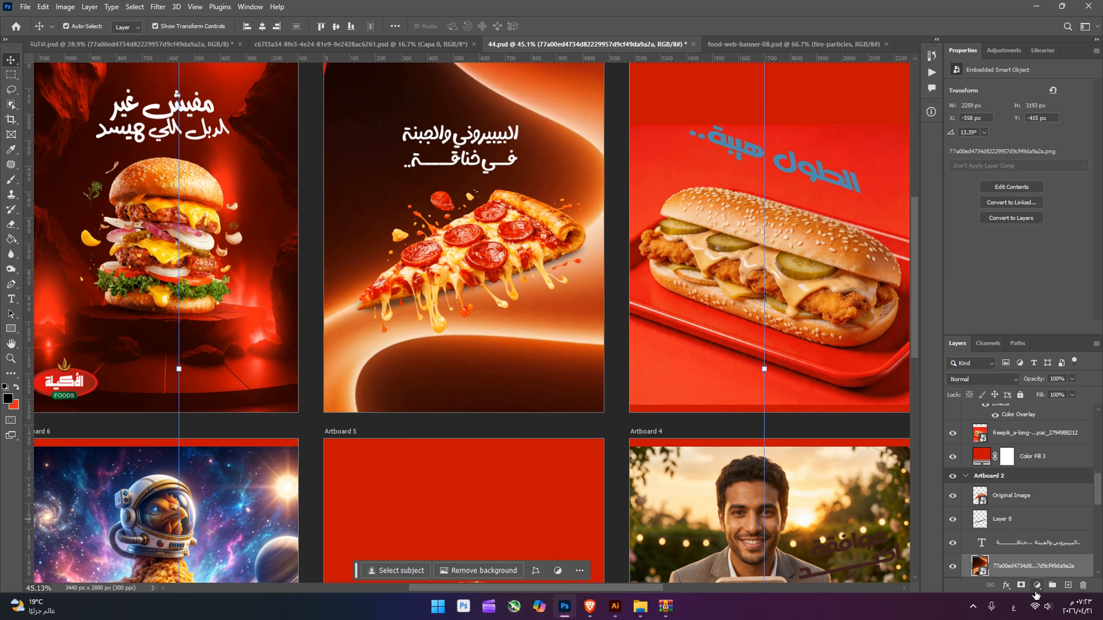
pyautogui.click(1037, 585)
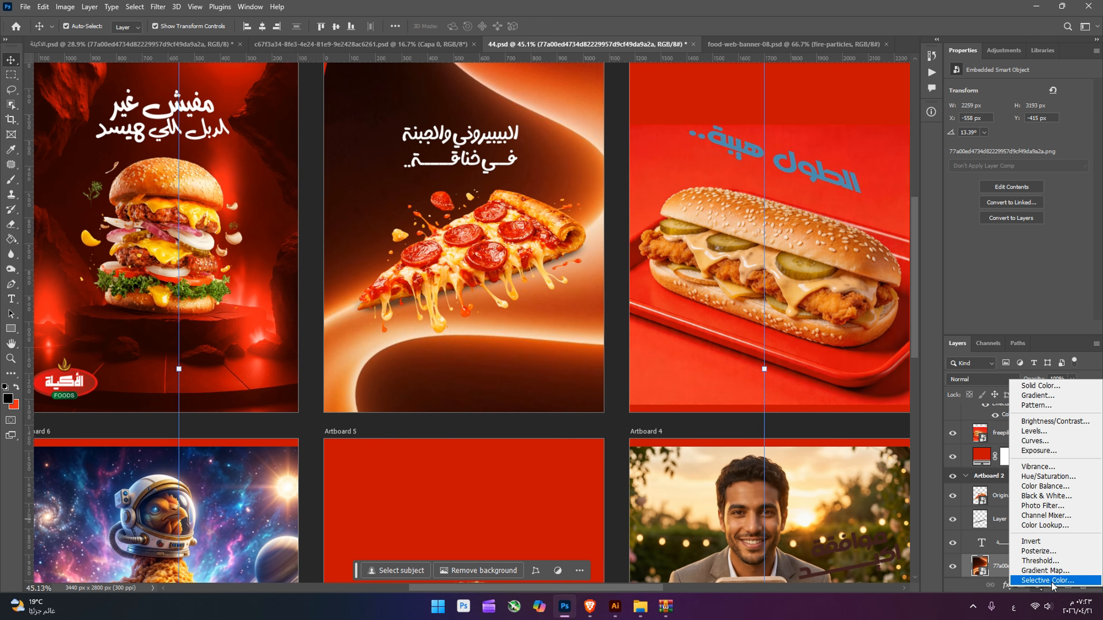
pyautogui.click(1090, 386)
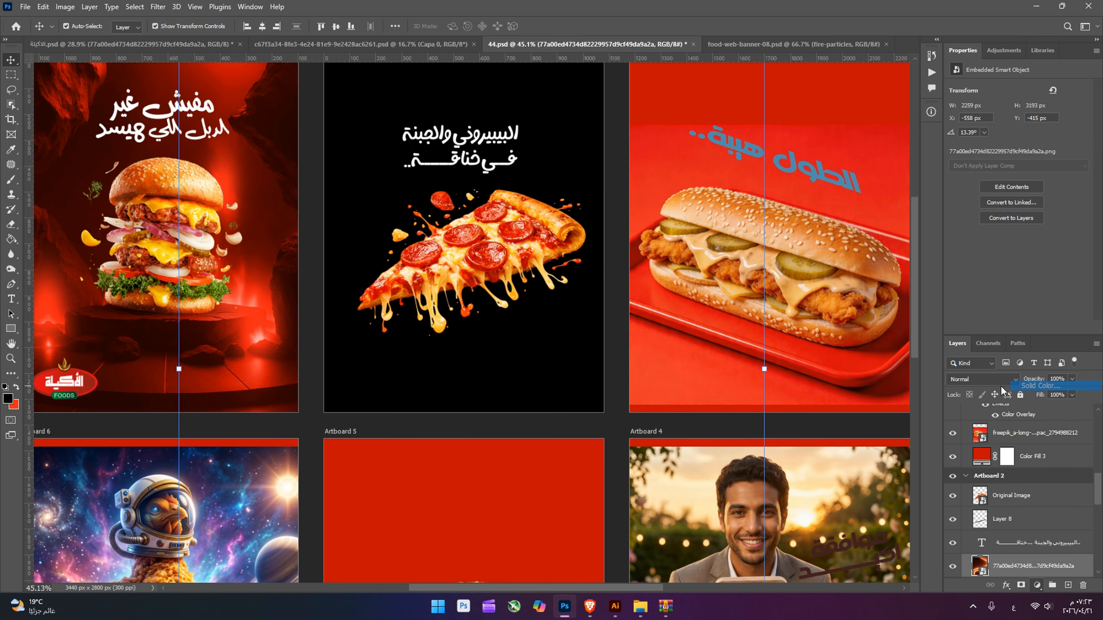
pyautogui.click(580, 460)
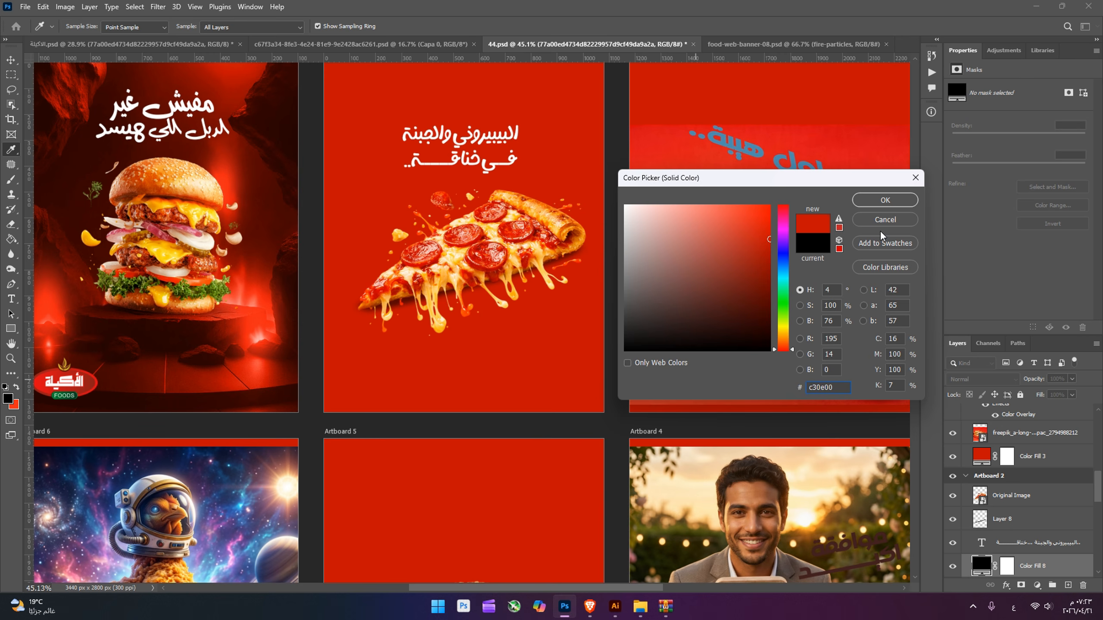
pyautogui.click(885, 200)
pyautogui.click(990, 380)
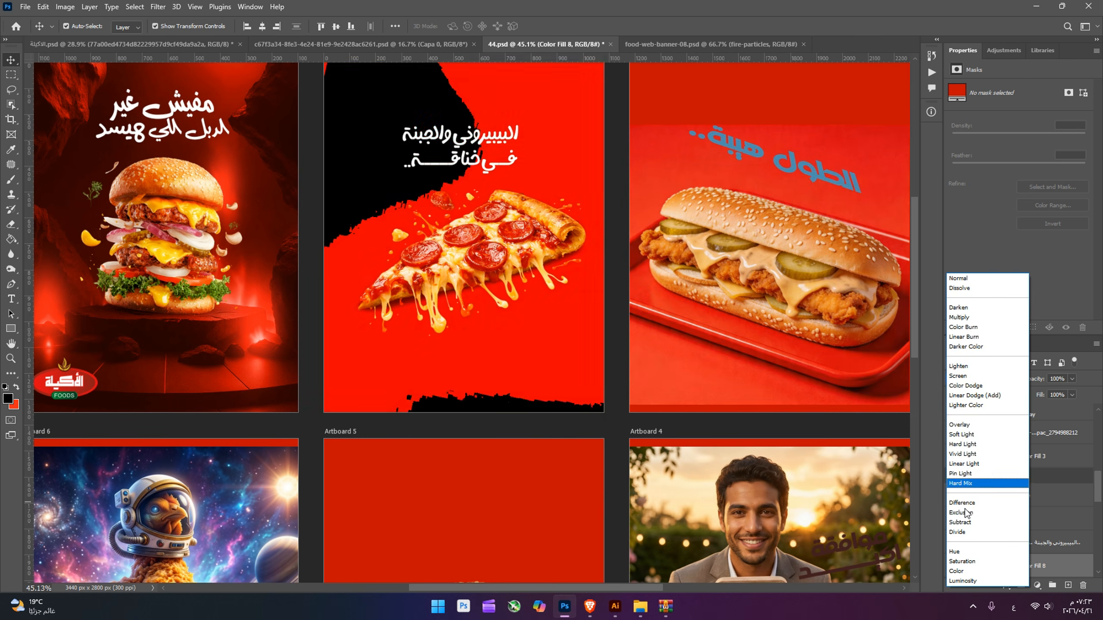
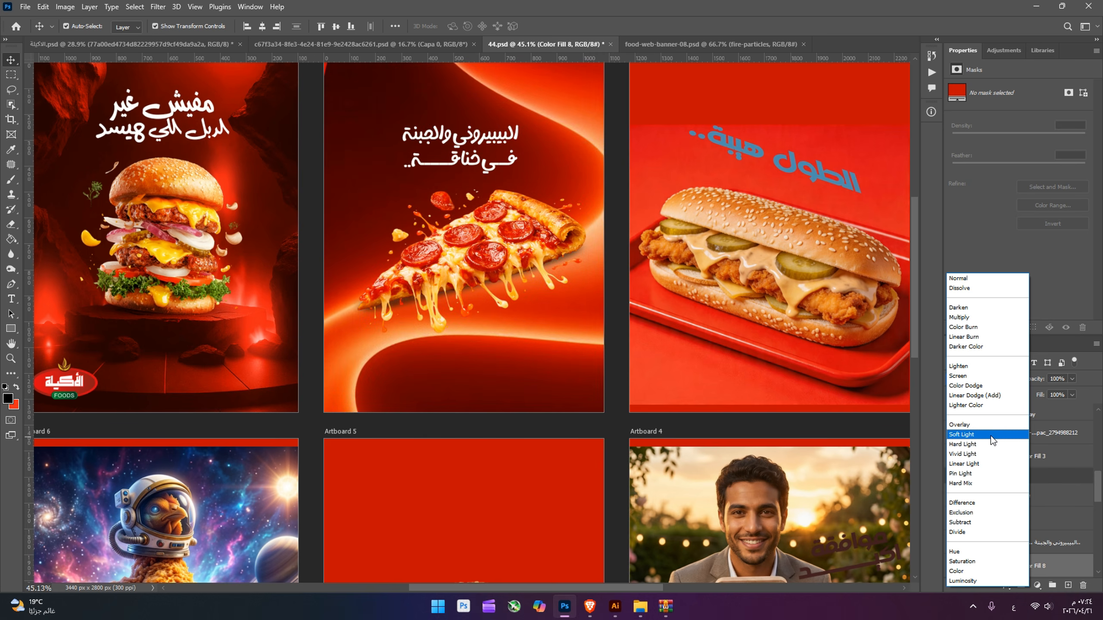
pyautogui.click(991, 434)
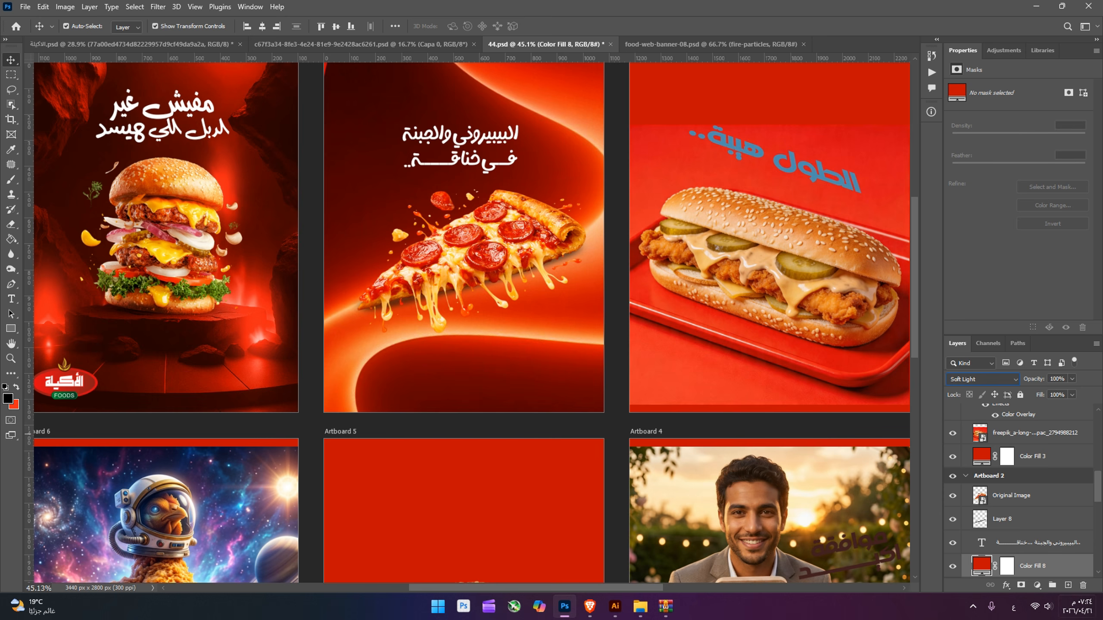
pyautogui.click(1039, 587)
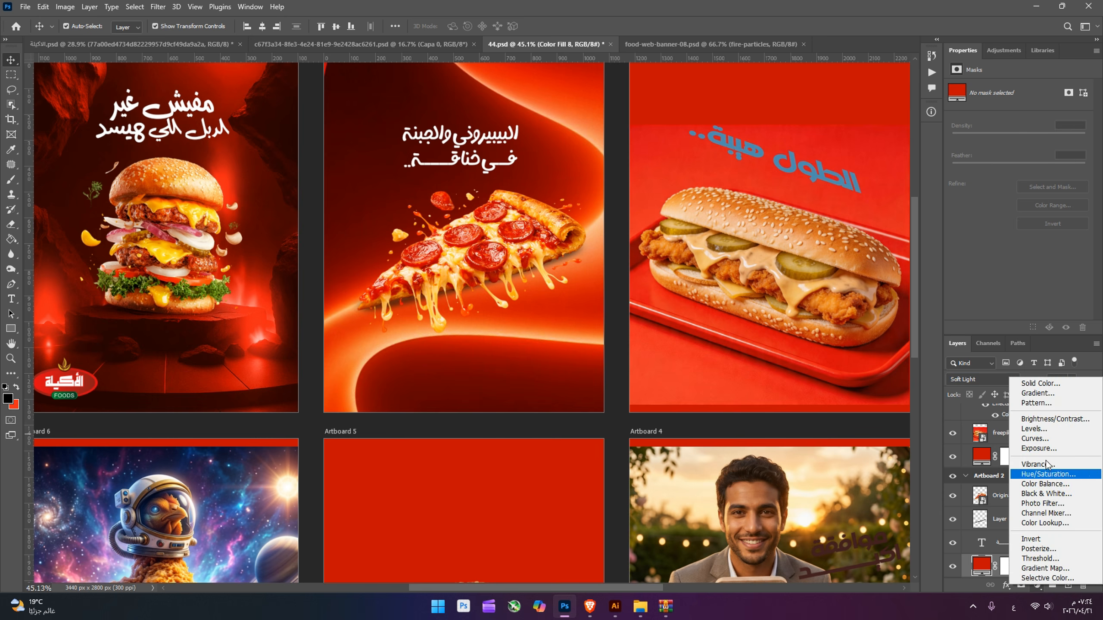
pyautogui.click(1038, 428)
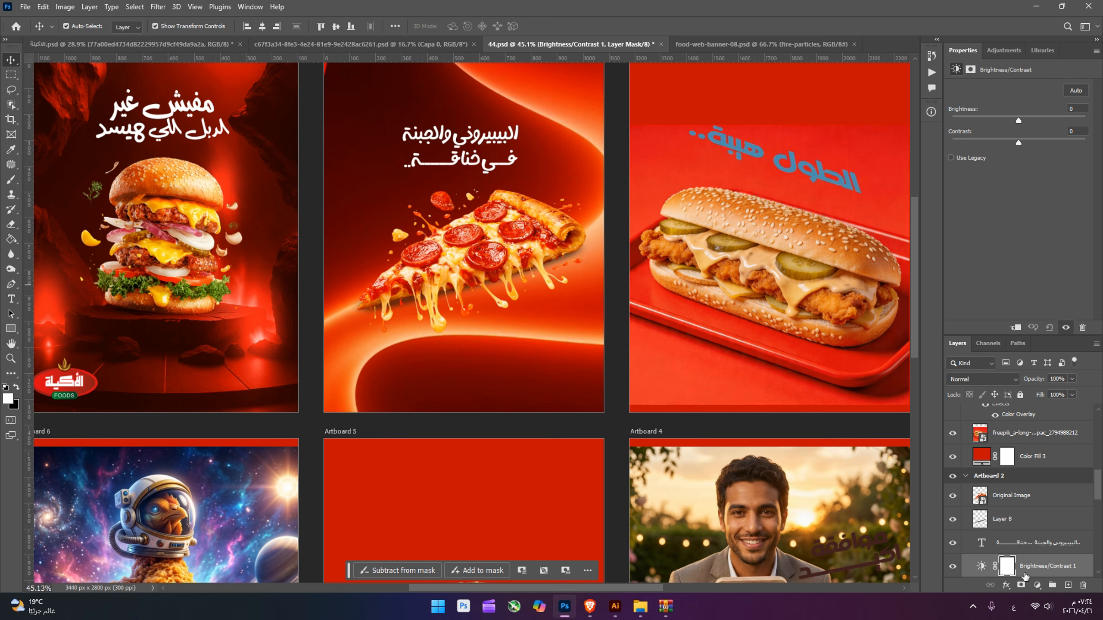
pyautogui.hotkey('ctrl', 'z')
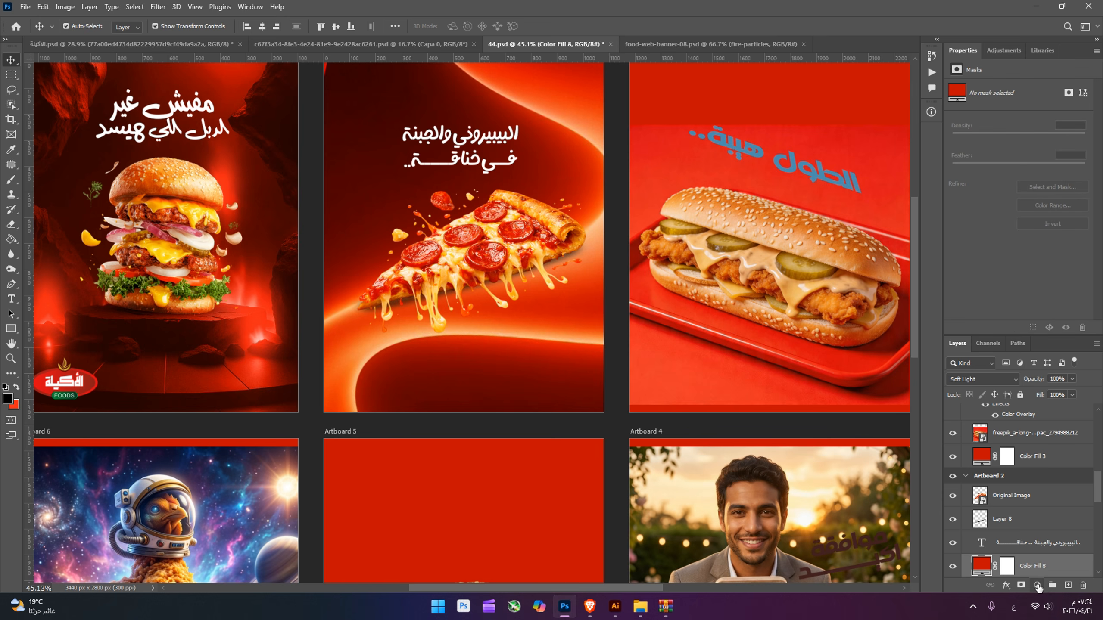
# Step: Add a Hue/Saturation adjustment above the pizza poster's red fill, set Hue to -9, and compare the background with and without it
pyautogui.click(1037, 585)
pyautogui.click(1048, 473)
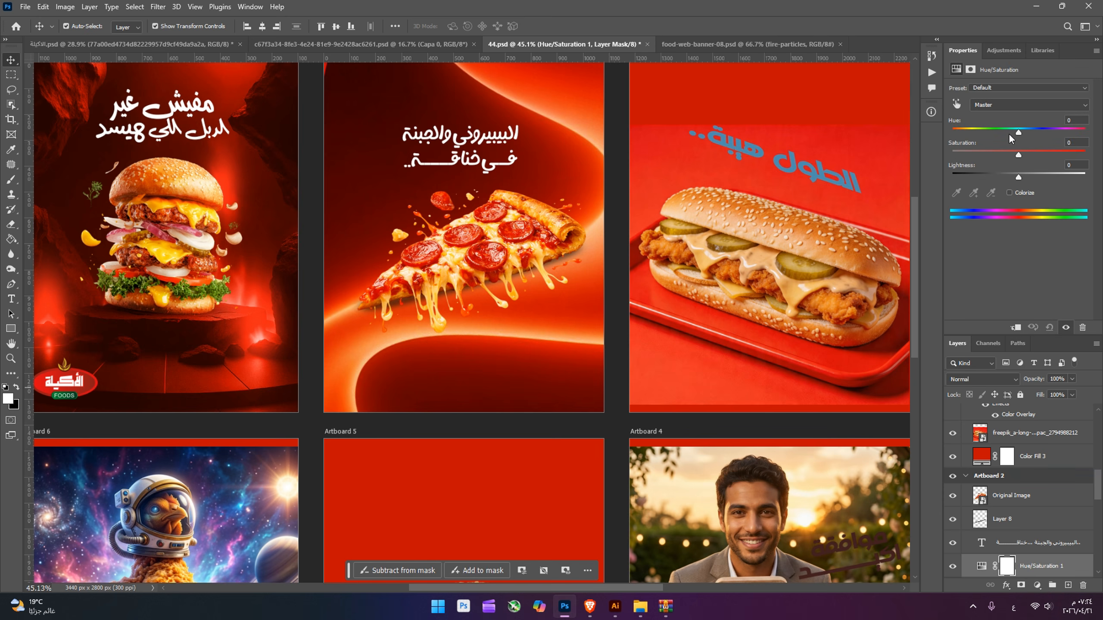
pyautogui.moveTo(1020, 131)
pyautogui.mouseDown()
pyautogui.moveTo(1029, 134)
pyautogui.moveTo(1011, 138)
pyautogui.mouseUp()
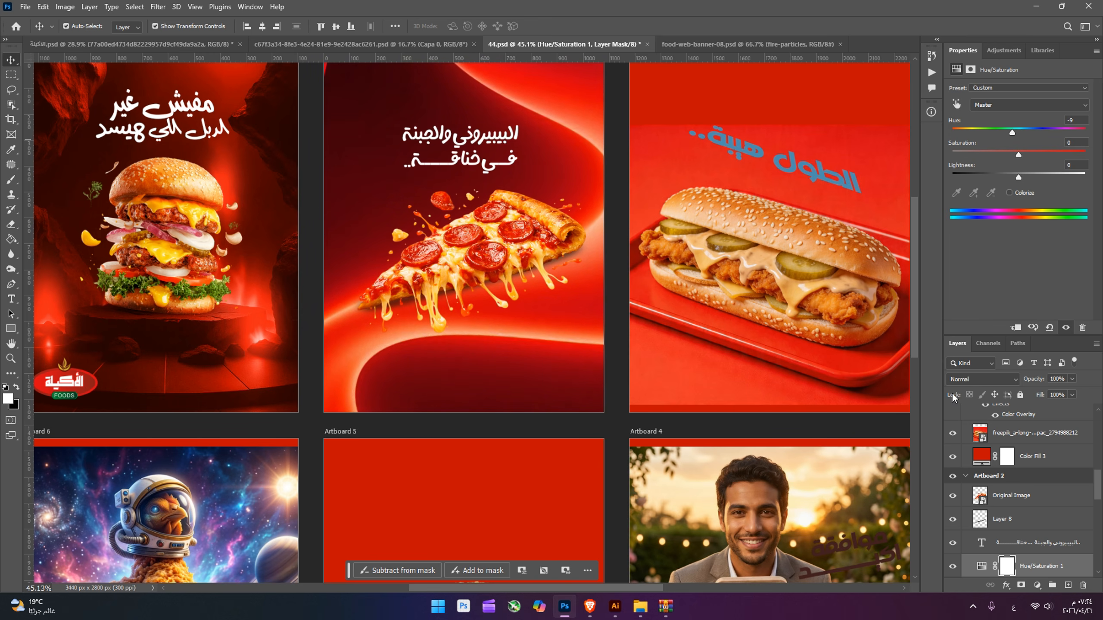
pyautogui.click(952, 566)
pyautogui.click(952, 567)
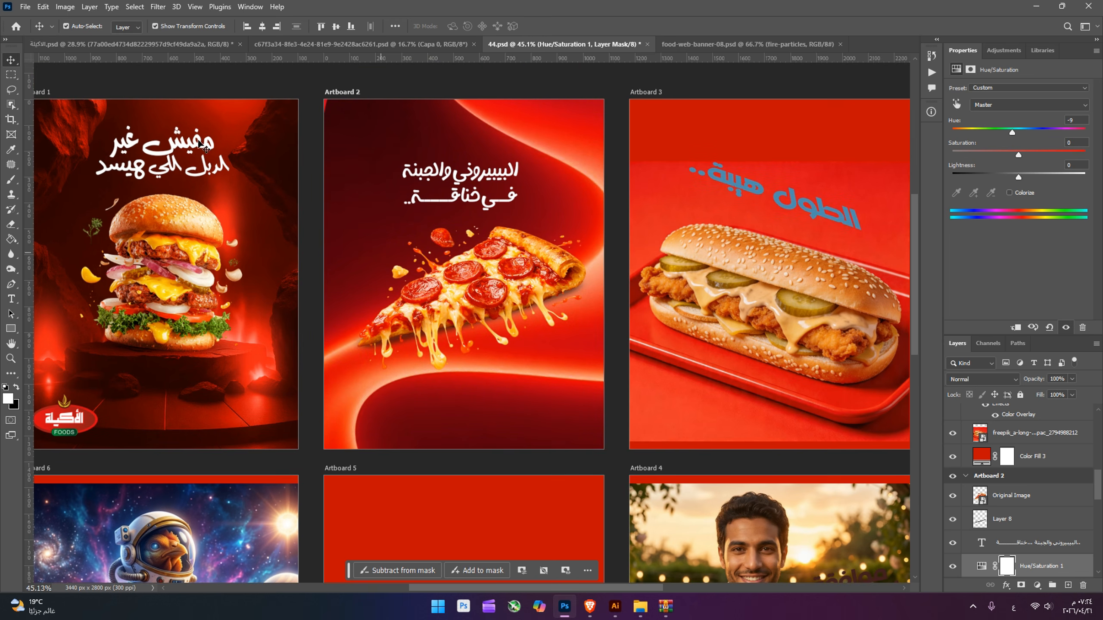
# Step: Paste the white text "اطلبها دلوقتي !" into the pizza poster and place it in the lower-right corner at about 14.26 pt
pyautogui.click(523, 362)
pyautogui.hotkey('ctrl', 'v')
pyautogui.moveTo(506, 239); pyautogui.dragTo(519, 243)
pyautogui.moveTo(510, 245); pyautogui.dragTo(562, 390)
pyautogui.press('Return')
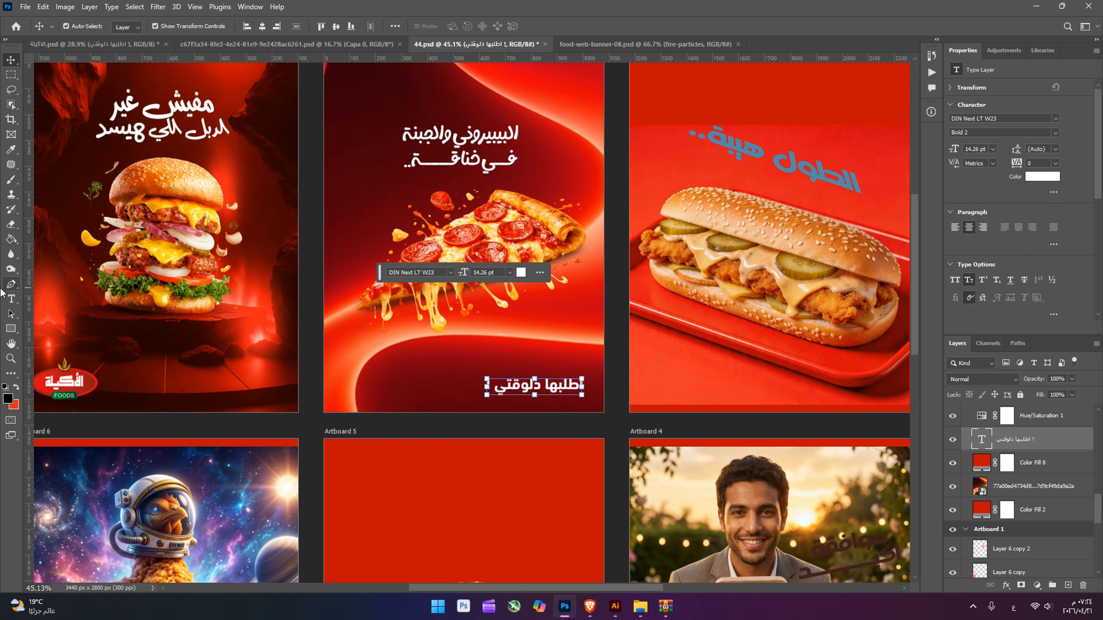
# Step: Draw a rectangle about 435 x 114 px over the pizza poster's order text and fully round its corners to 57 px
pyautogui.click(11, 328)
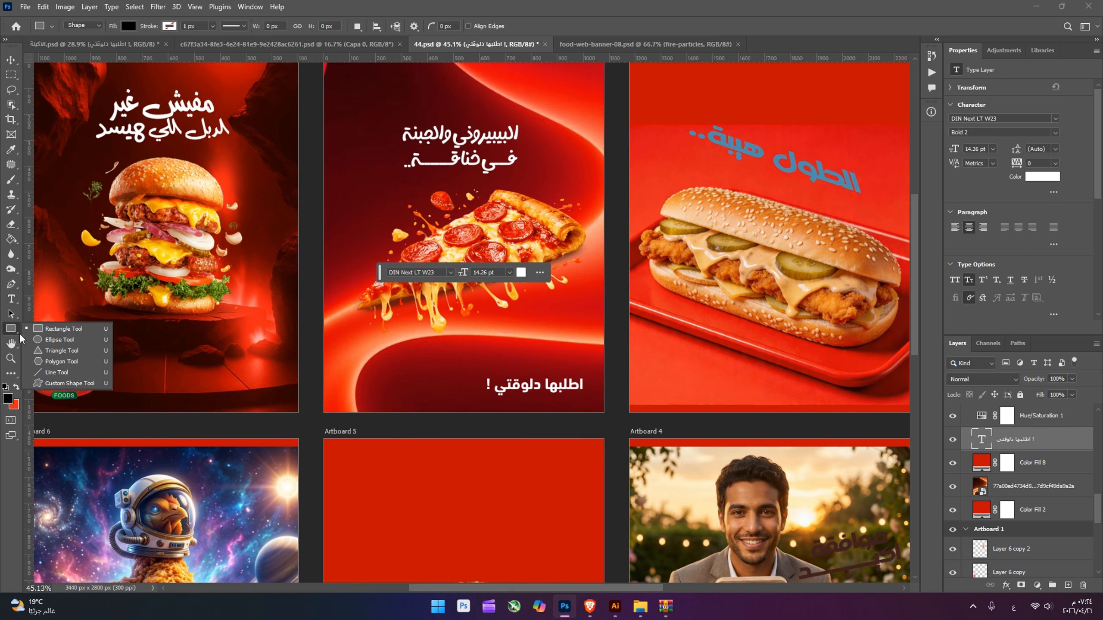
pyautogui.click(48, 331)
pyautogui.moveTo(480, 370); pyautogui.dragTo(592, 400)
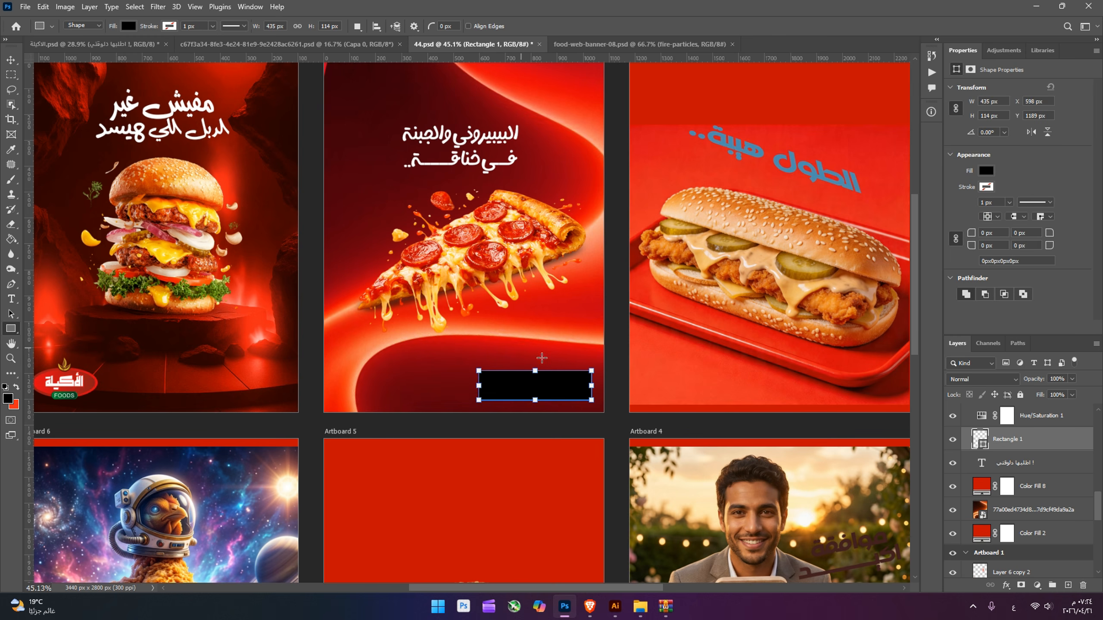
pyautogui.scroll(-1, 1014, 220)
pyautogui.moveTo(970, 234); pyautogui.dragTo(990, 234)
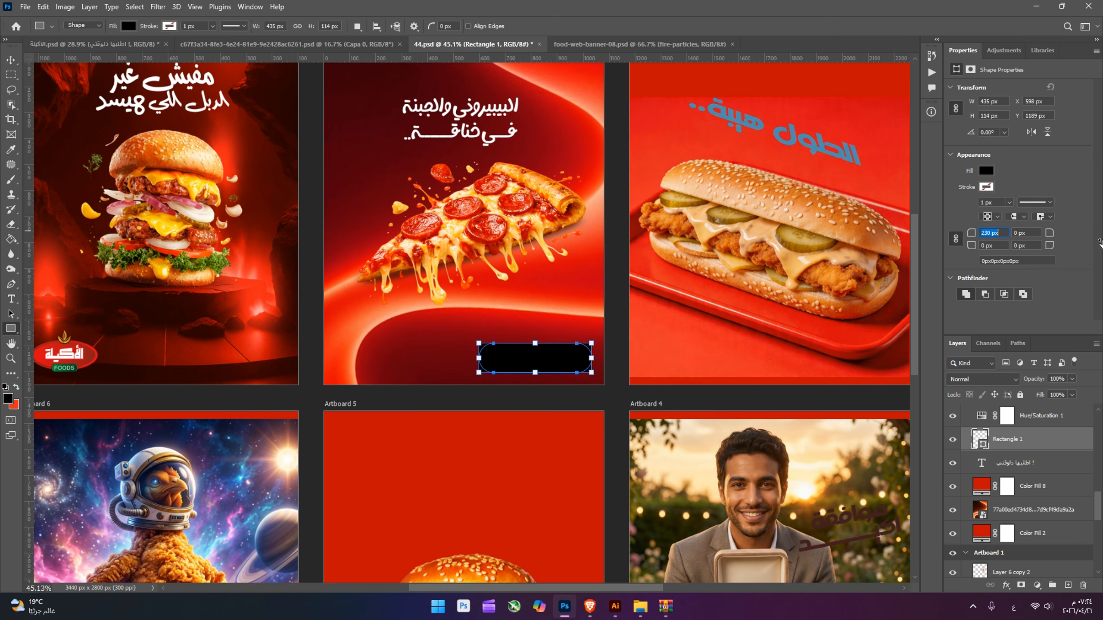
# Step: Remove the rounded rectangle's fill and give it an orange f8ad36 stroke
pyautogui.click(985, 170)
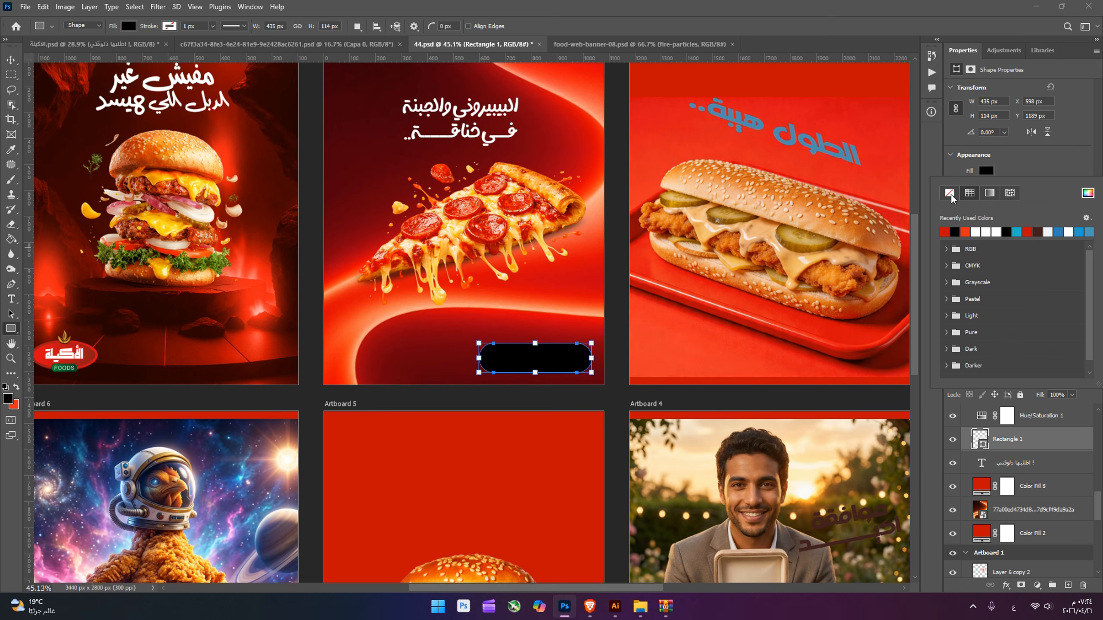
pyautogui.click(949, 193)
pyautogui.click(1027, 164)
pyautogui.click(985, 186)
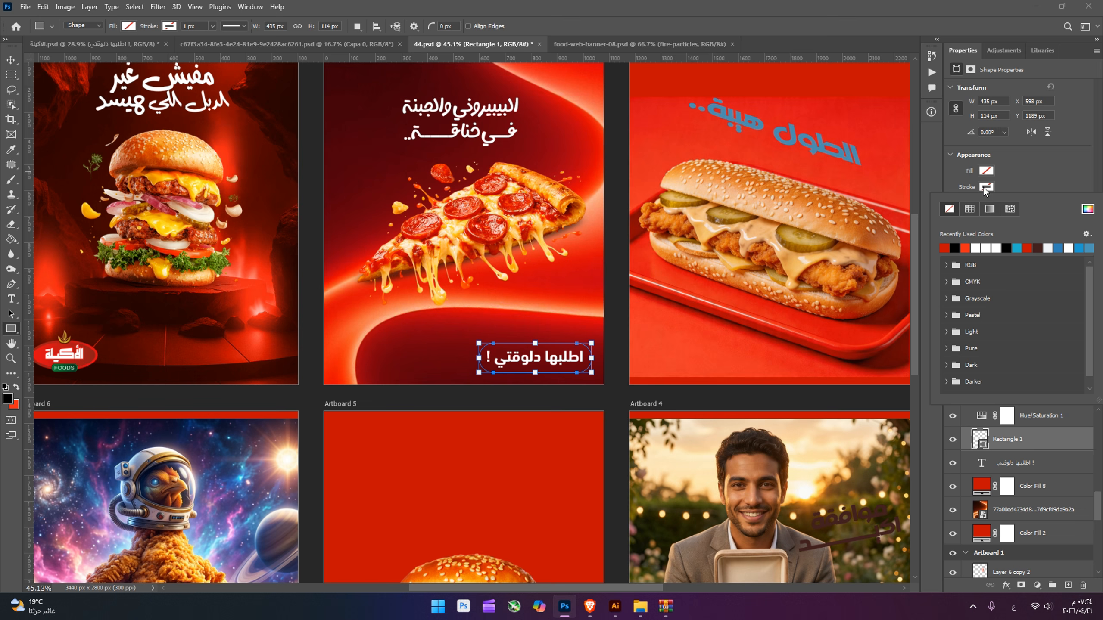
pyautogui.click(977, 248)
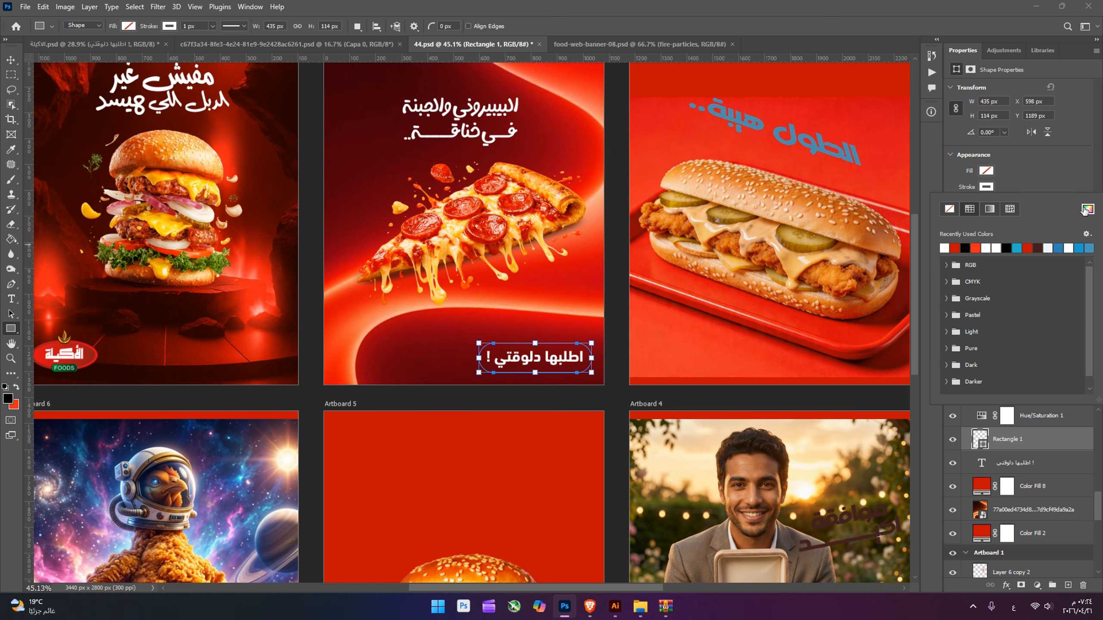
pyautogui.click(1086, 209)
pyautogui.click(533, 233)
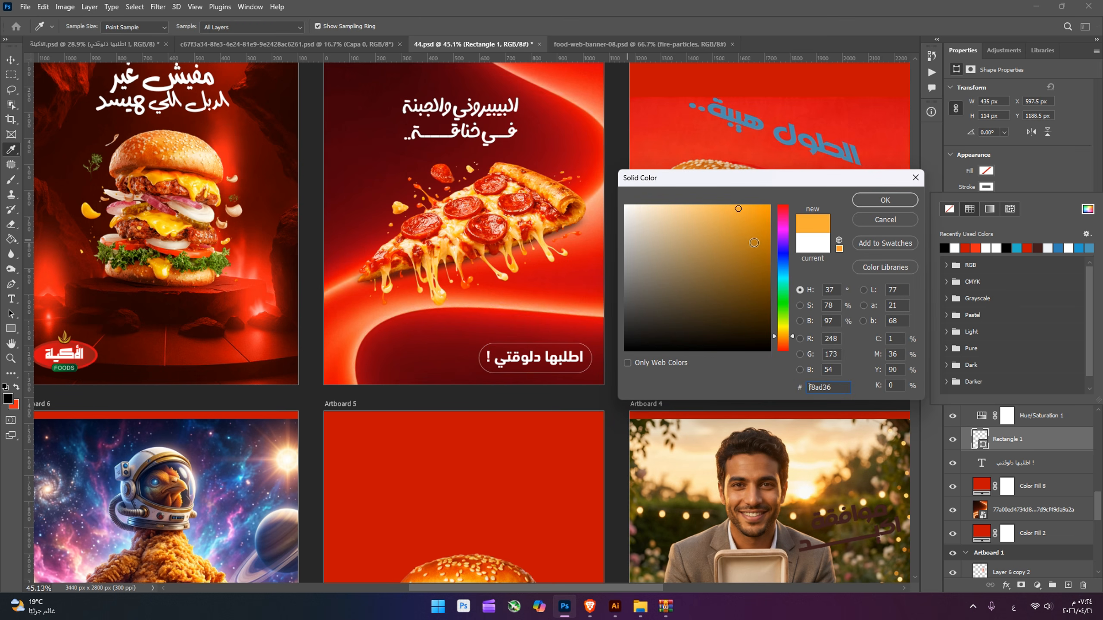
pyautogui.press('Return')
pyautogui.click(1050, 182)
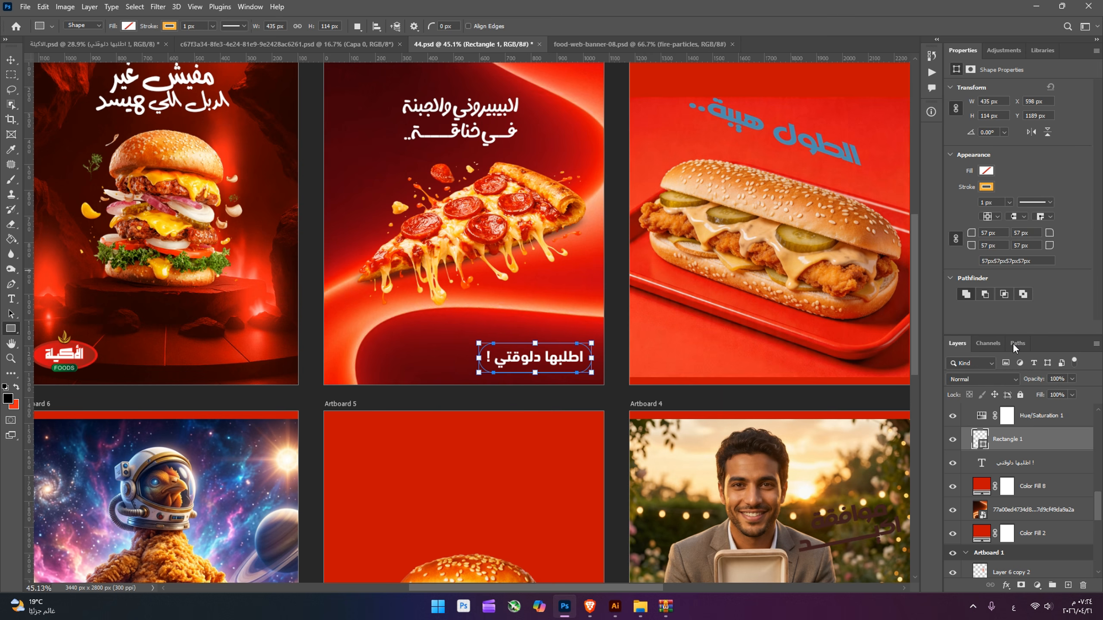
# Step: Move the rounded rectangle's layer below the order text layer
pyautogui.moveTo(1040, 455); pyautogui.dragTo(1040, 473)
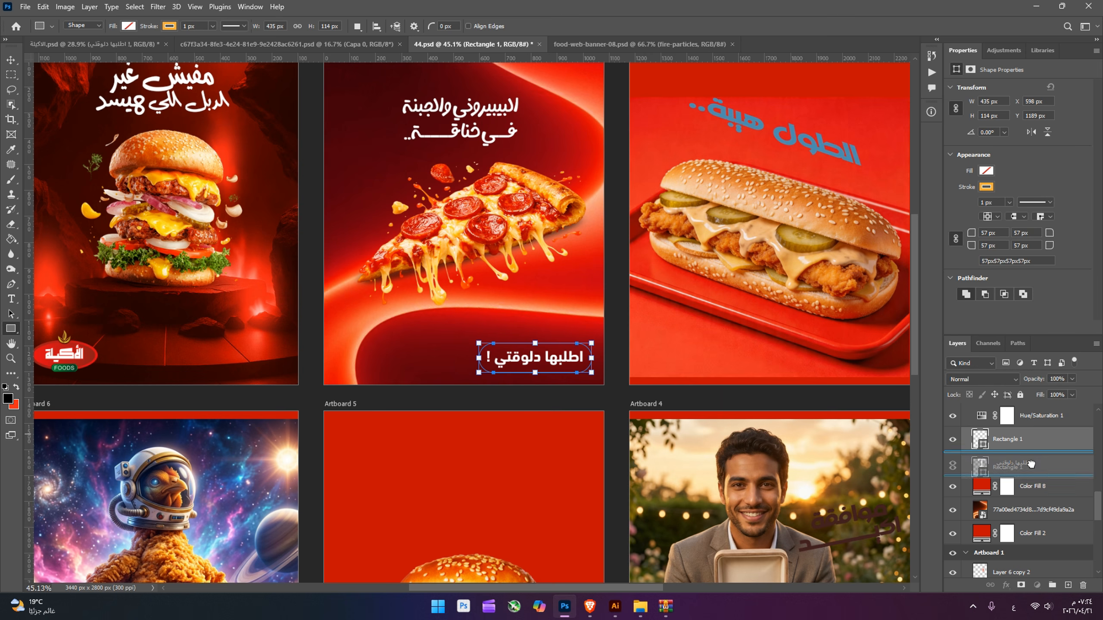
# Step: Scale the pizza headline on Artboard 2 to about 118% and reposition it above the pizza slice
pyautogui.click(11, 60)
pyautogui.click(342, 317)
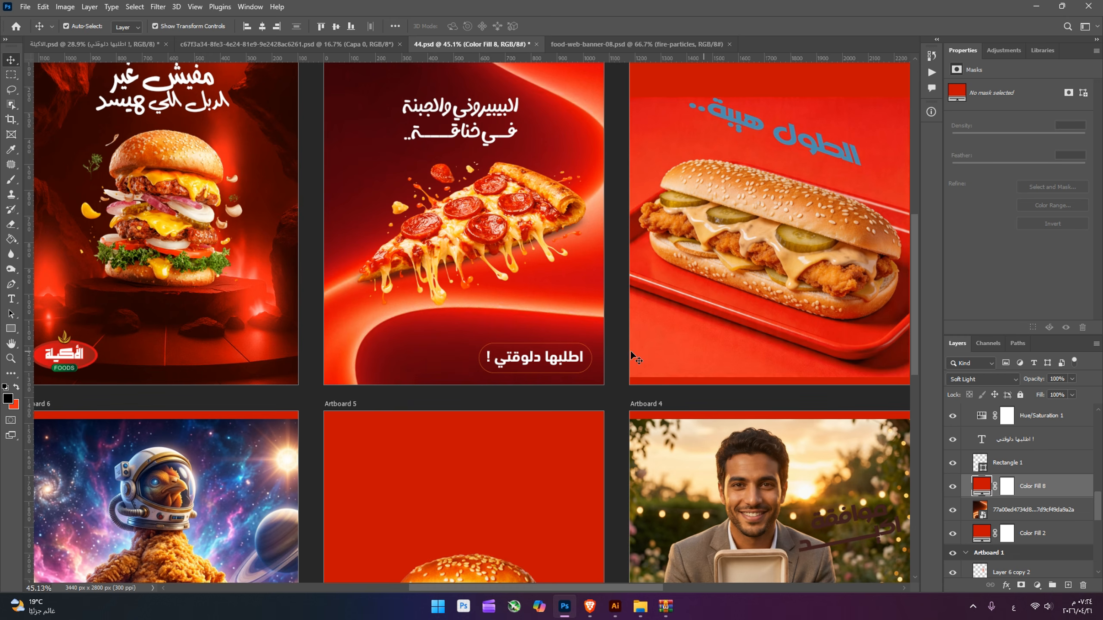
pyautogui.scroll(3, 630, 352)
pyautogui.moveTo(461, 177); pyautogui.dragTo(489, 192)
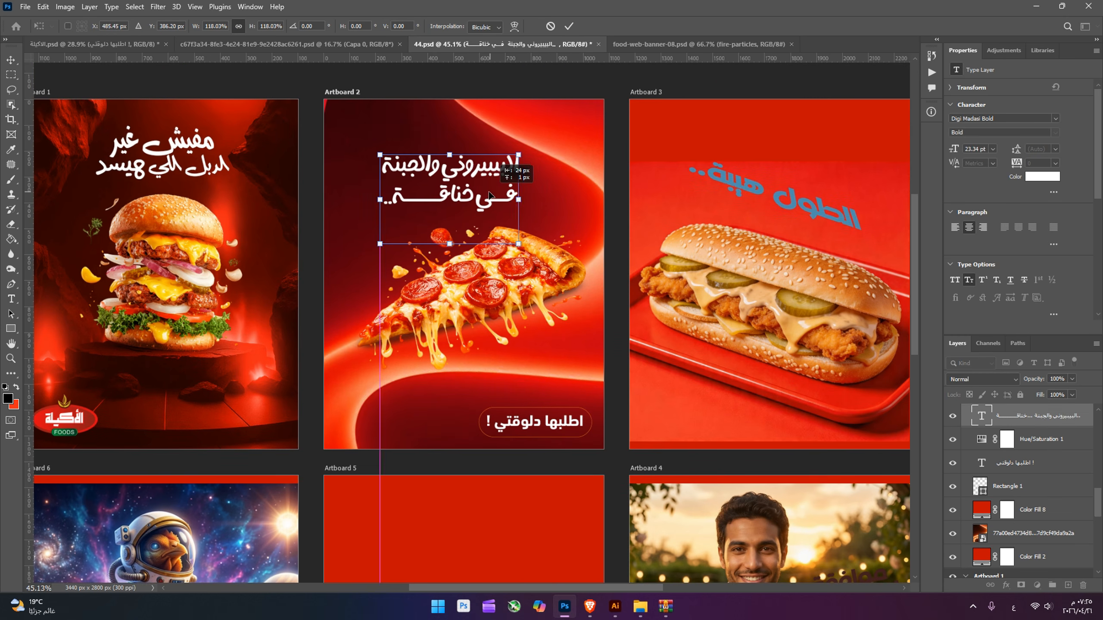
pyautogui.press('Return')
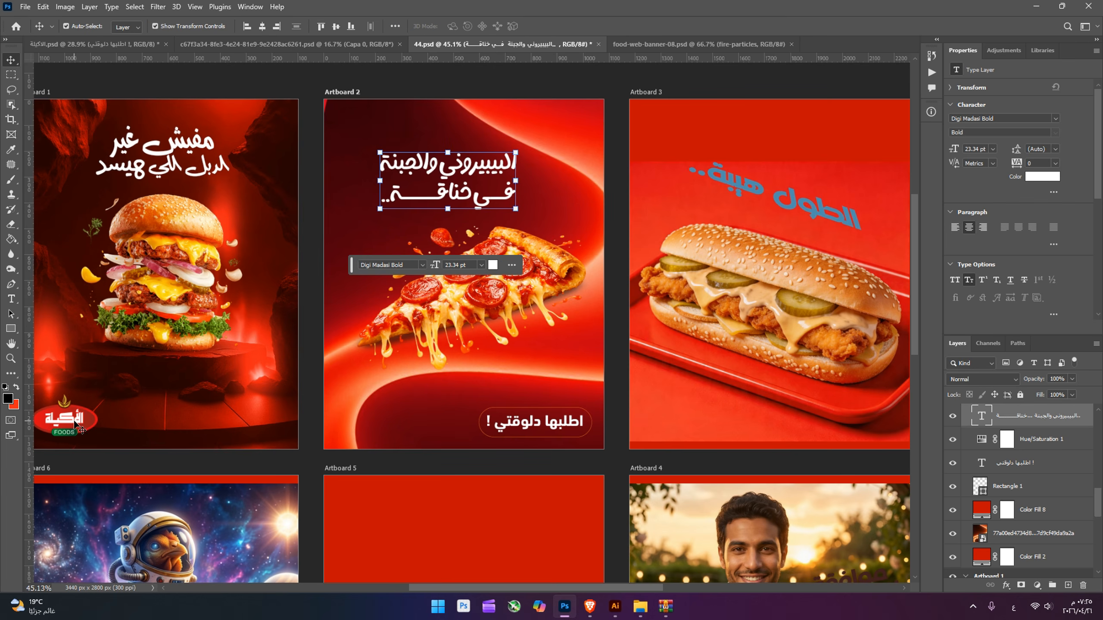
# Step: Copy the restaurant logo from Artboard 1 into the upper-left corner of the pizza design on Artboard 2
pyautogui.moveTo(73, 424); pyautogui.dragTo(187, 467)
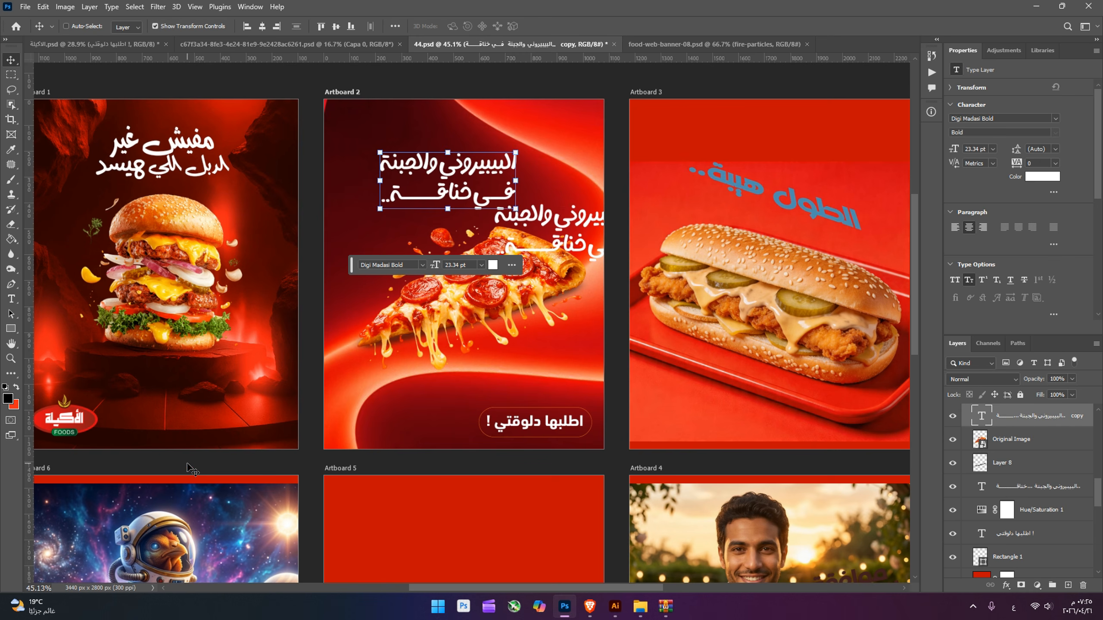
pyautogui.hotkey('ctrl', 'z')
pyautogui.keyDown('ctrl'); pyautogui.click(79, 421); pyautogui.keyUp('ctrl')
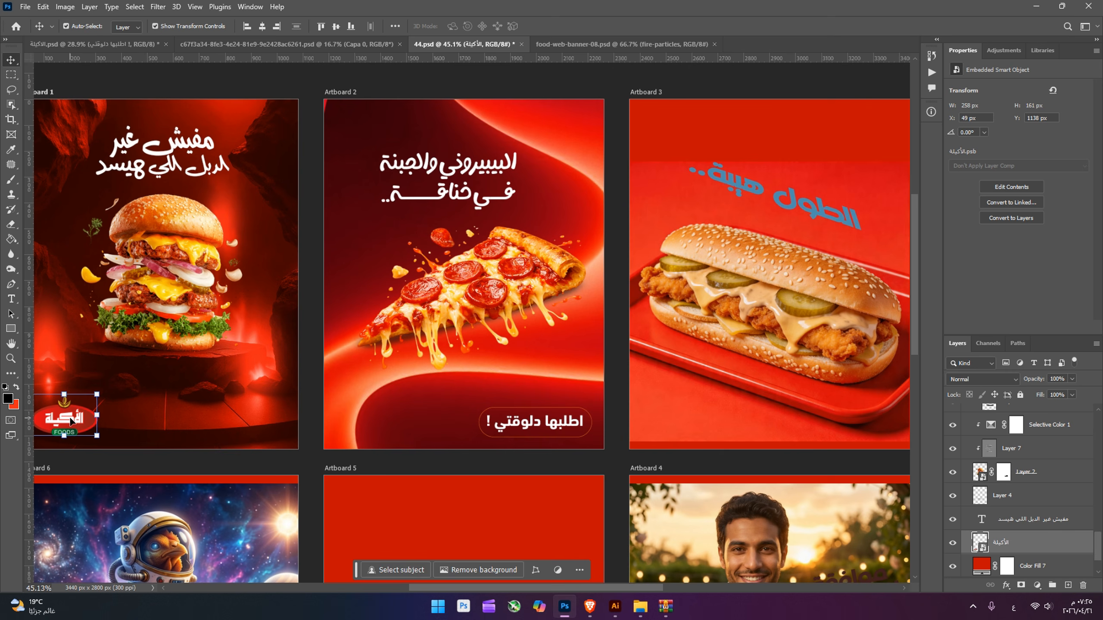
pyautogui.moveTo(70, 422); pyautogui.dragTo(370, 132)
pyautogui.click(357, 505)
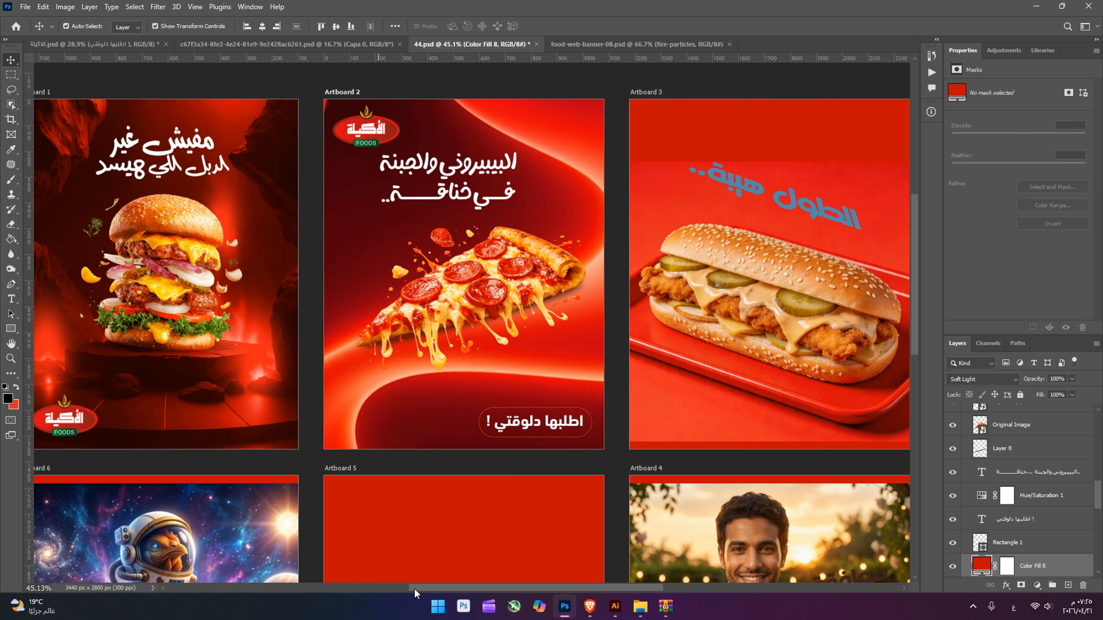
# Step: Change the Color Overlay of the slanted headline on Artboard 3 to white
pyautogui.moveTo(425, 586); pyautogui.dragTo(523, 586)
pyautogui.click(434, 361)
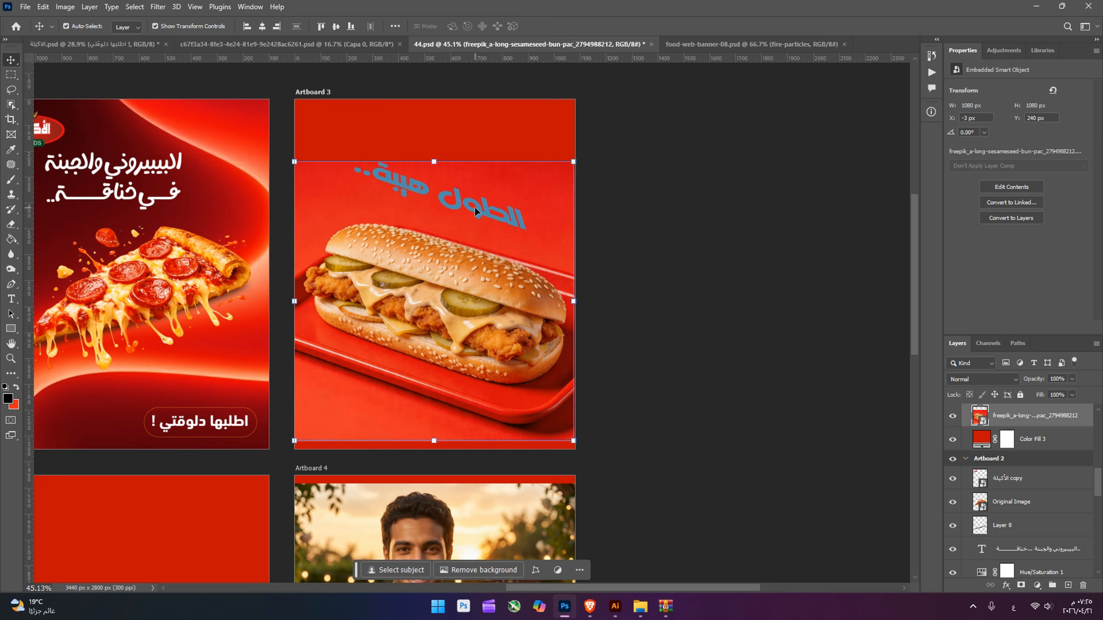
pyautogui.moveTo(475, 211); pyautogui.dragTo(480, 215)
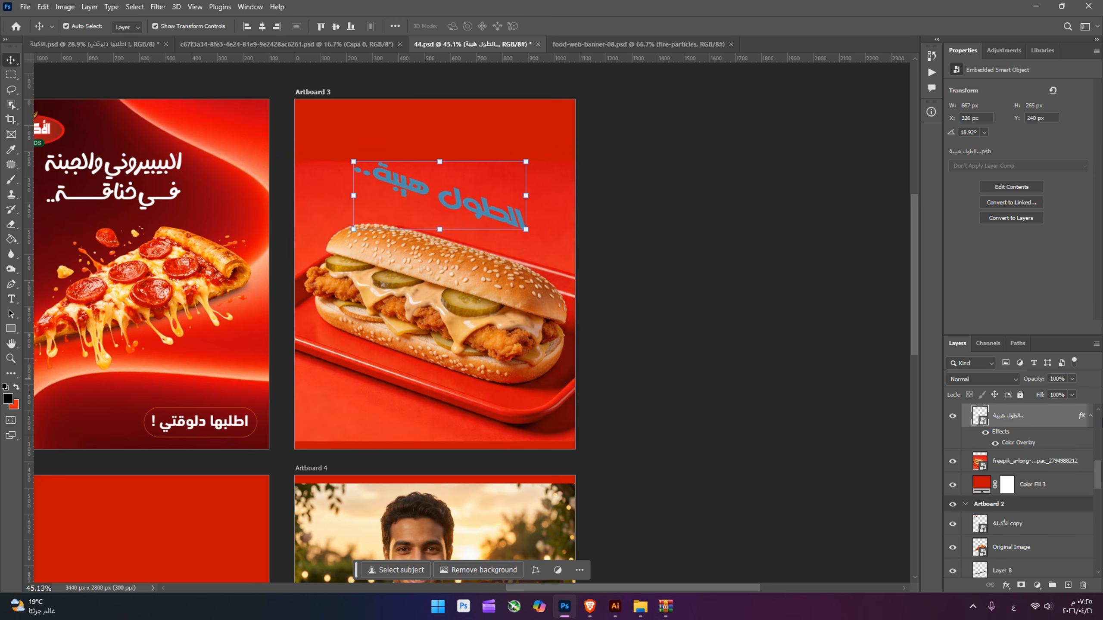
pyautogui.doubleClick(1023, 424)
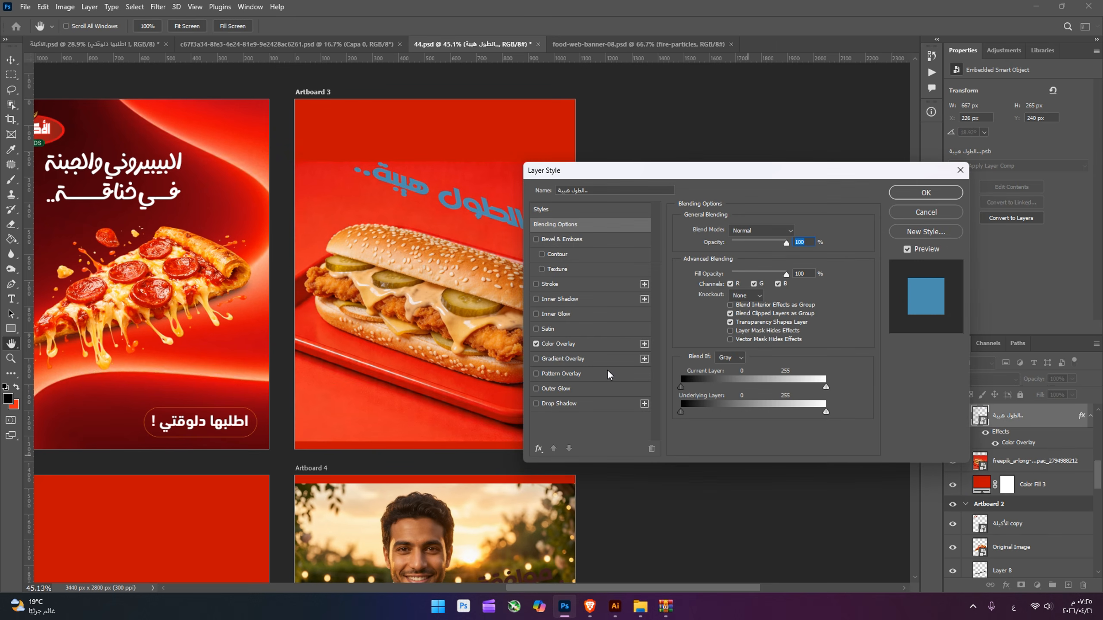
pyautogui.click(556, 346)
pyautogui.click(798, 232)
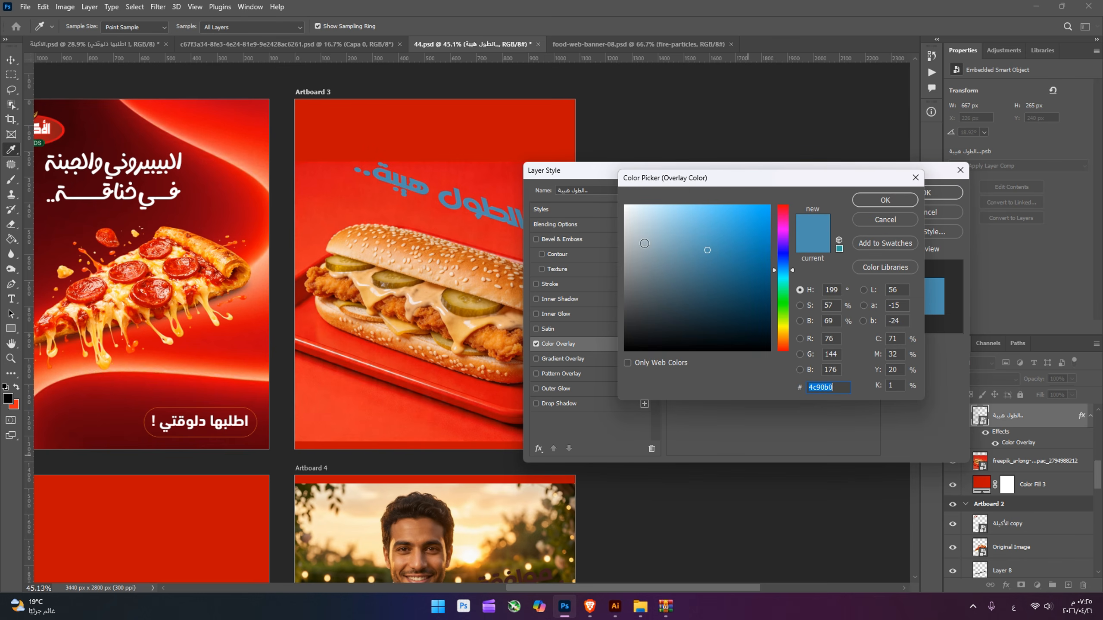
pyautogui.moveTo(679, 210); pyautogui.dragTo(625, 205)
pyautogui.click(902, 201)
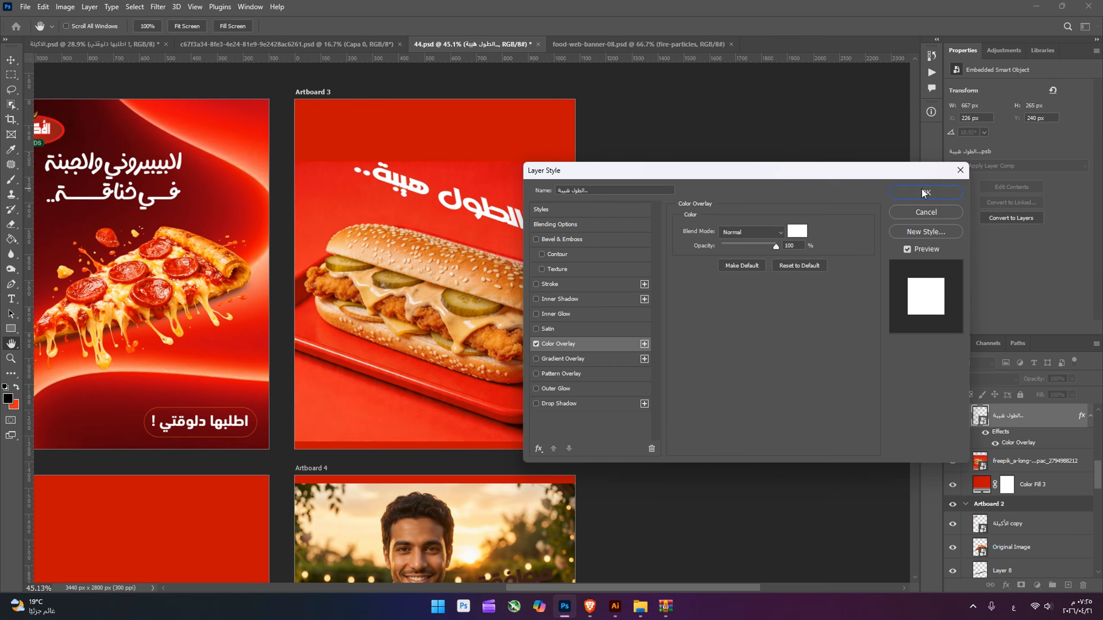
pyautogui.click(929, 192)
pyautogui.click(685, 276)
# Step: Draw a Pen shape around the sandwich and its red tray on Artboard 3, about 1107 by 779 px
pyautogui.click(527, 247)
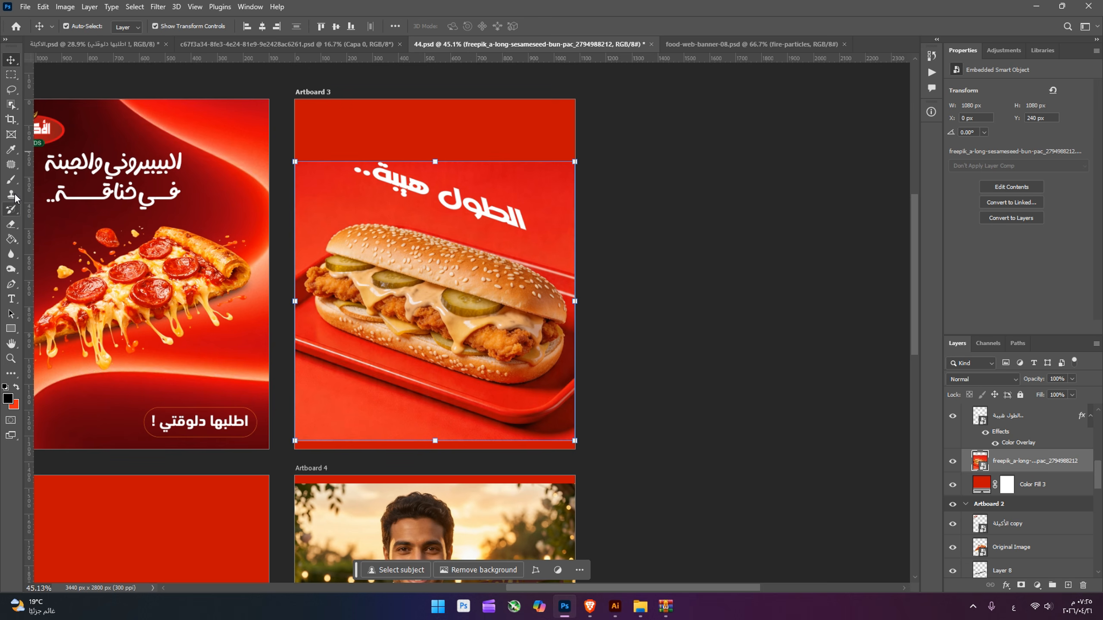
pyautogui.click(11, 285)
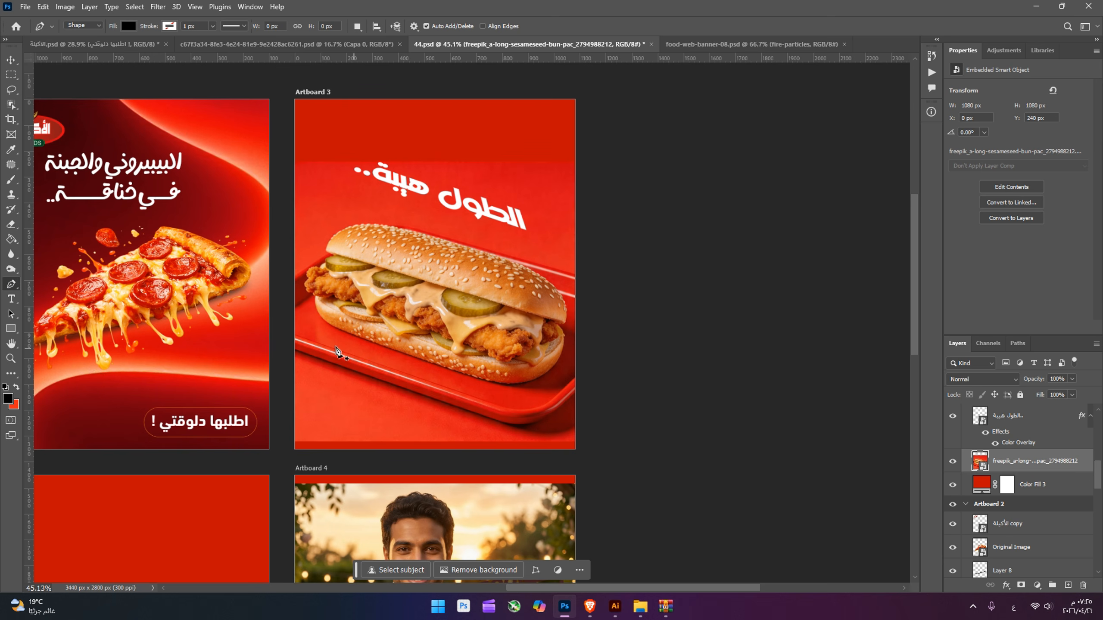
pyautogui.click(295, 350)
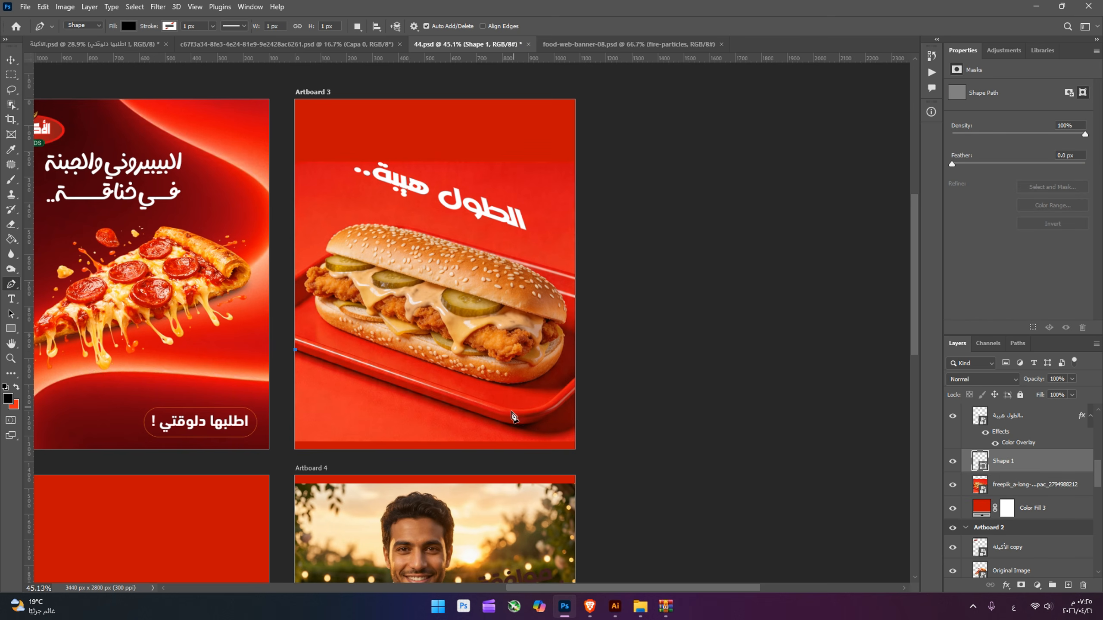
pyautogui.click(505, 424)
pyautogui.moveTo(548, 418); pyautogui.dragTo(571, 406)
pyautogui.click(548, 417)
pyautogui.moveTo(578, 390); pyautogui.dragTo(586, 382)
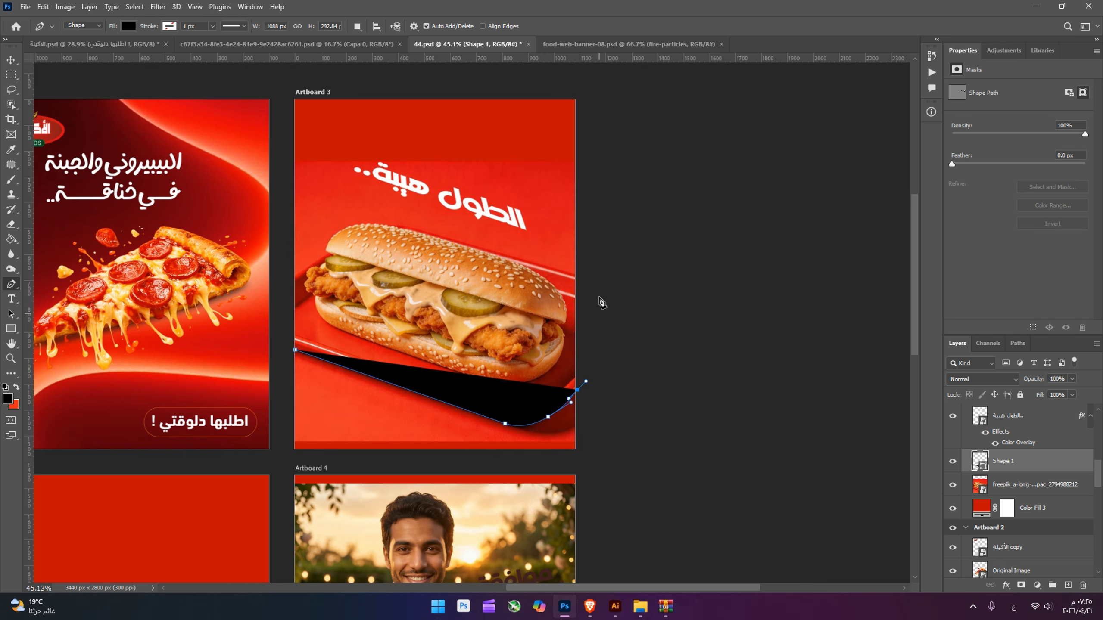
pyautogui.click(577, 278)
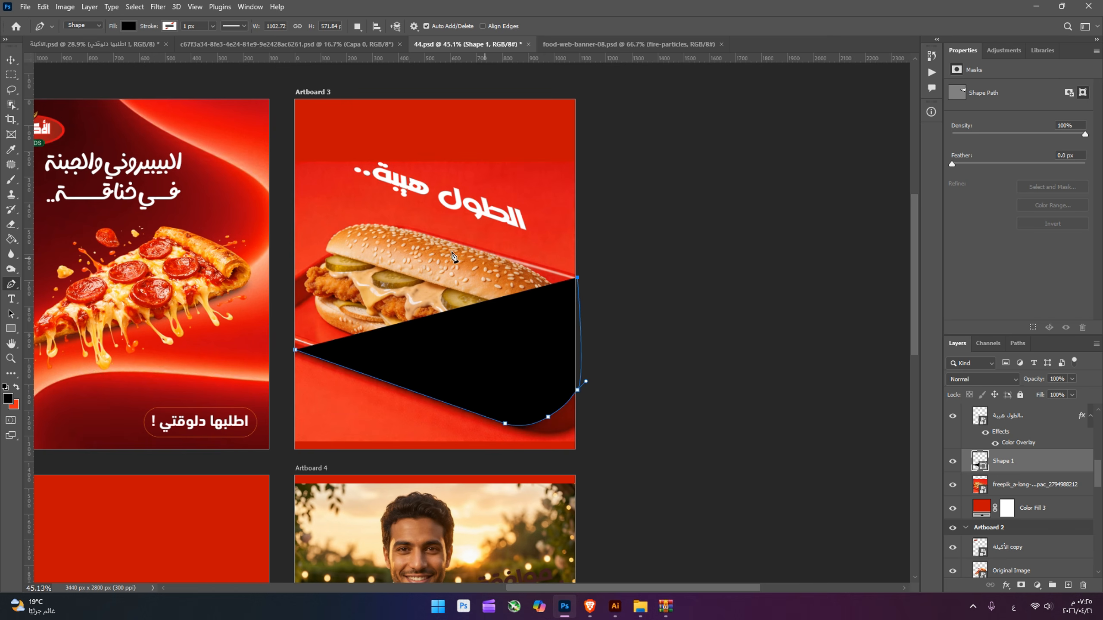
pyautogui.click(397, 227)
pyautogui.moveTo(327, 250); pyautogui.dragTo(314, 290)
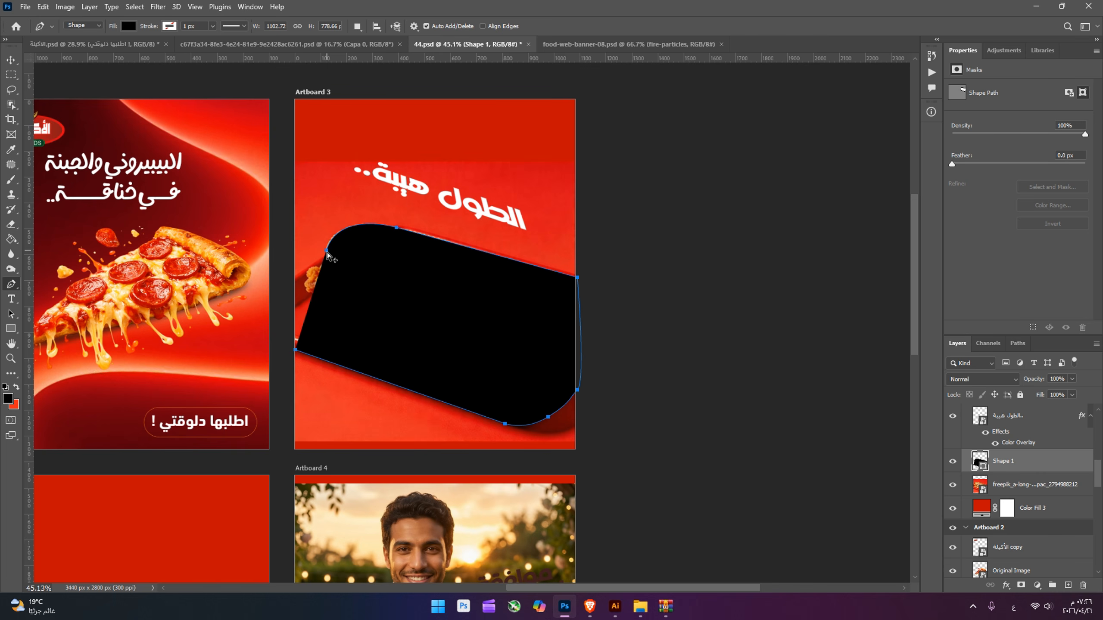
pyautogui.click(325, 259)
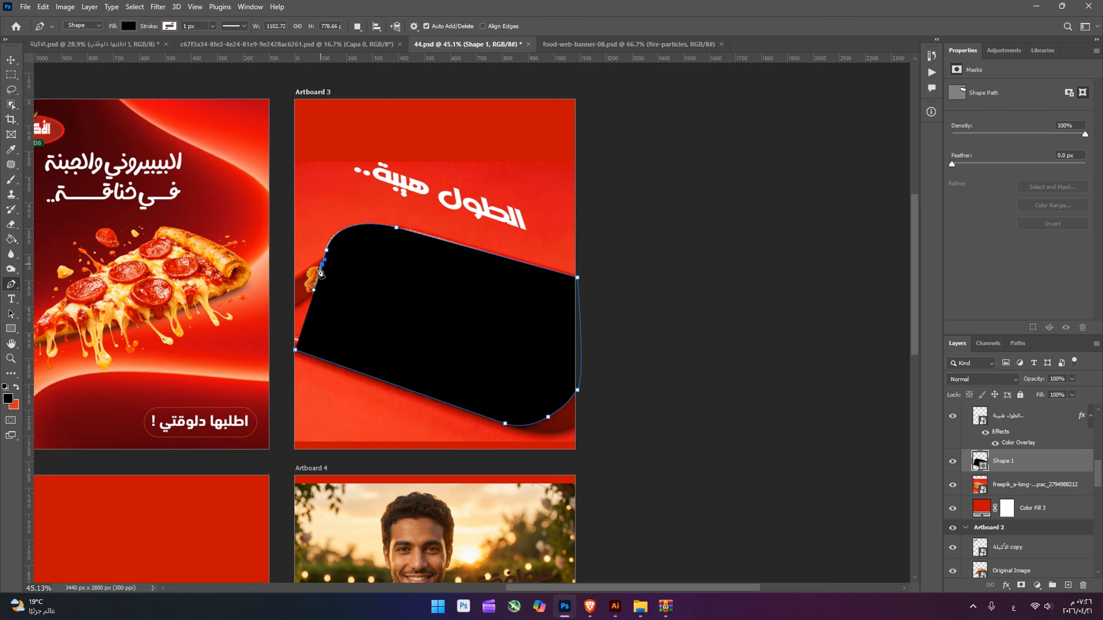
pyautogui.click(294, 276)
# Step: Mask the sandwich photo with a selection made from the drawn outline, and hide the black shape layer
pyautogui.rightClick(402, 291)
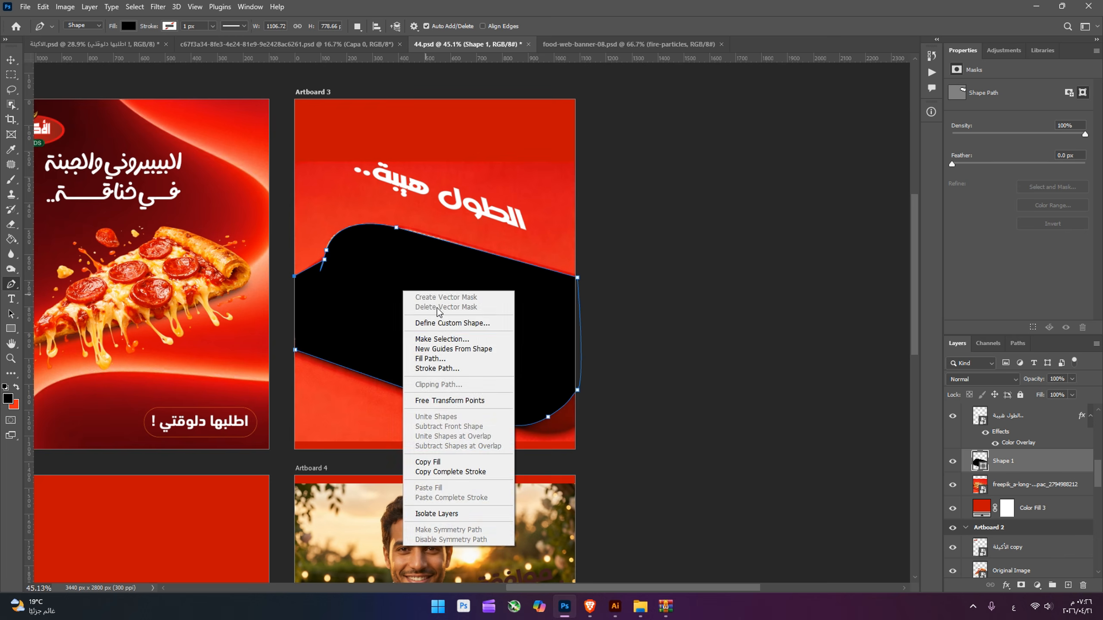
pyautogui.click(441, 339)
pyautogui.press('Return')
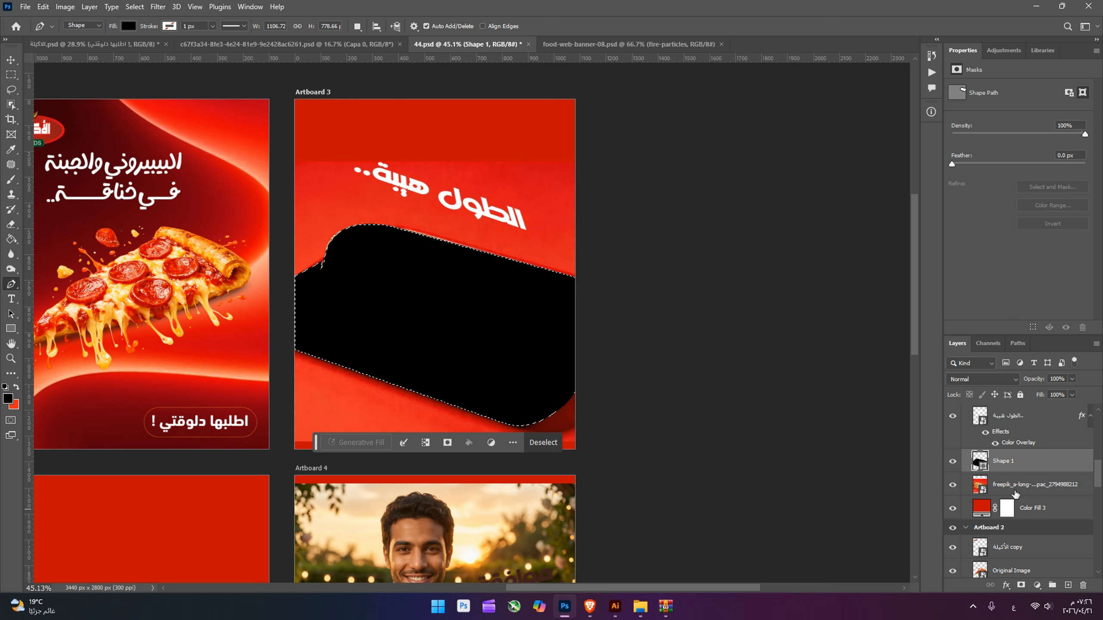
pyautogui.click(1003, 488)
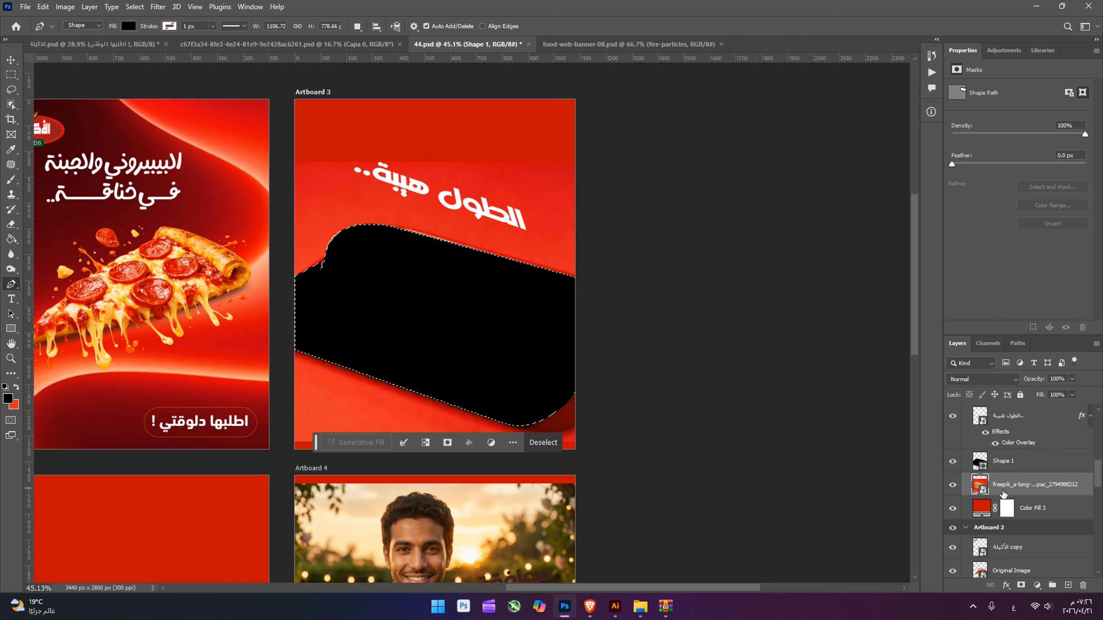
pyautogui.click(1021, 585)
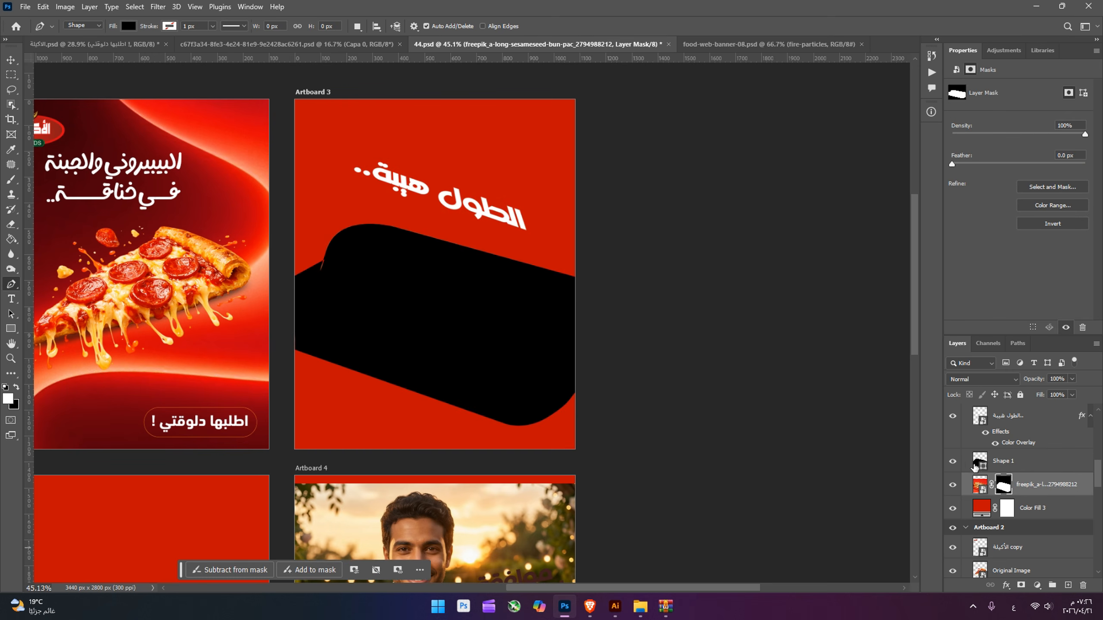
pyautogui.click(952, 461)
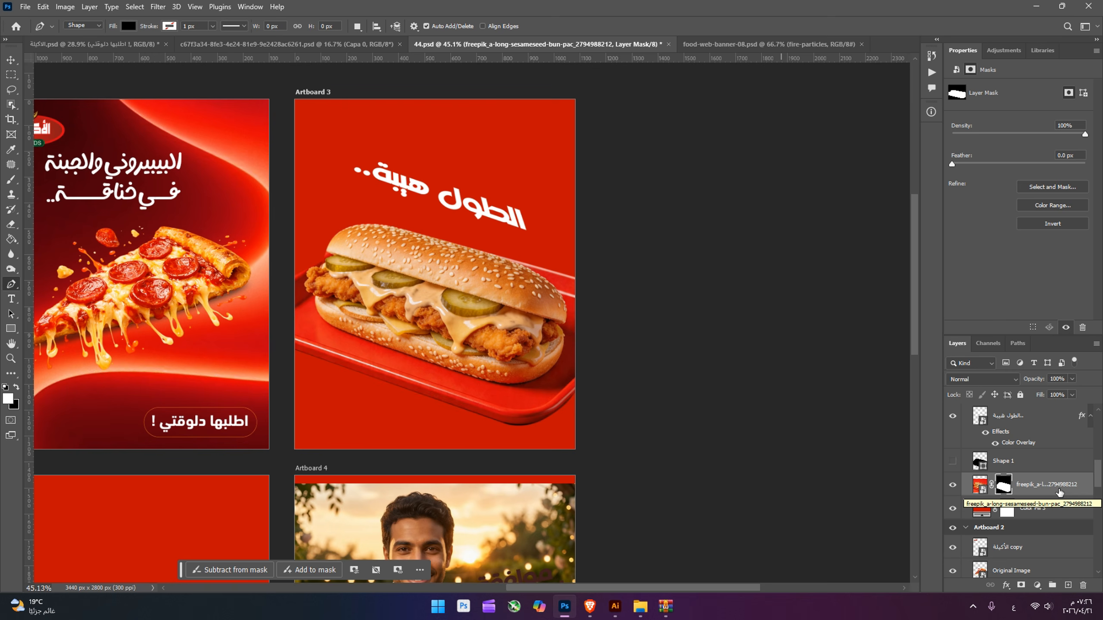
# Step: Duplicate the masked sandwich layer and invert the mask of the lower original, toggling the copy's visibility to check the split
pyautogui.hotkey('ctrl', 'j')
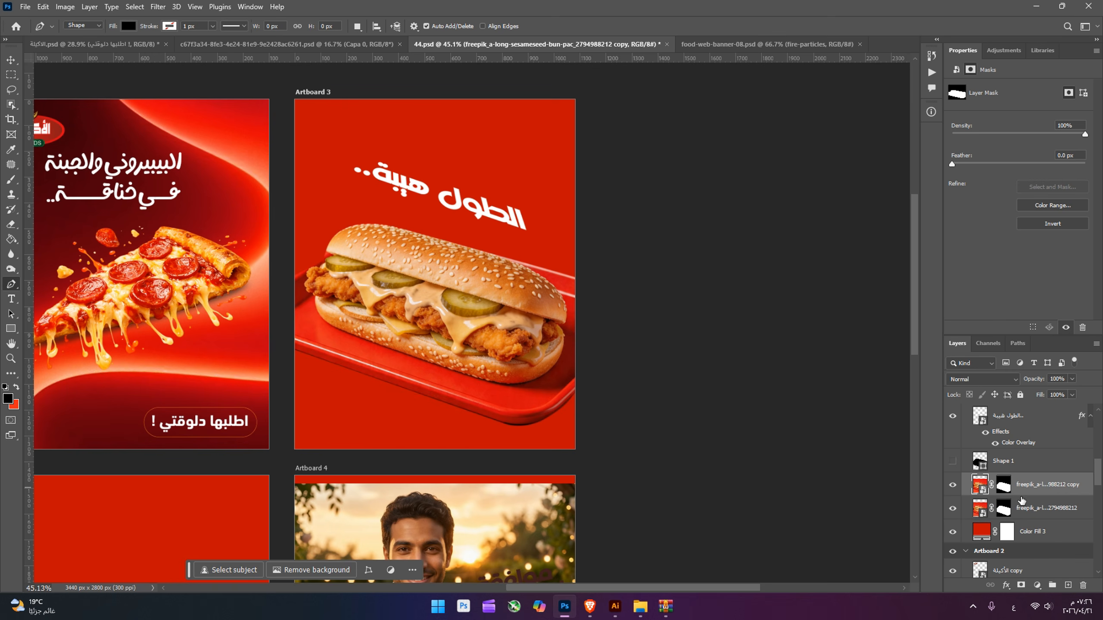
pyautogui.click(1006, 510)
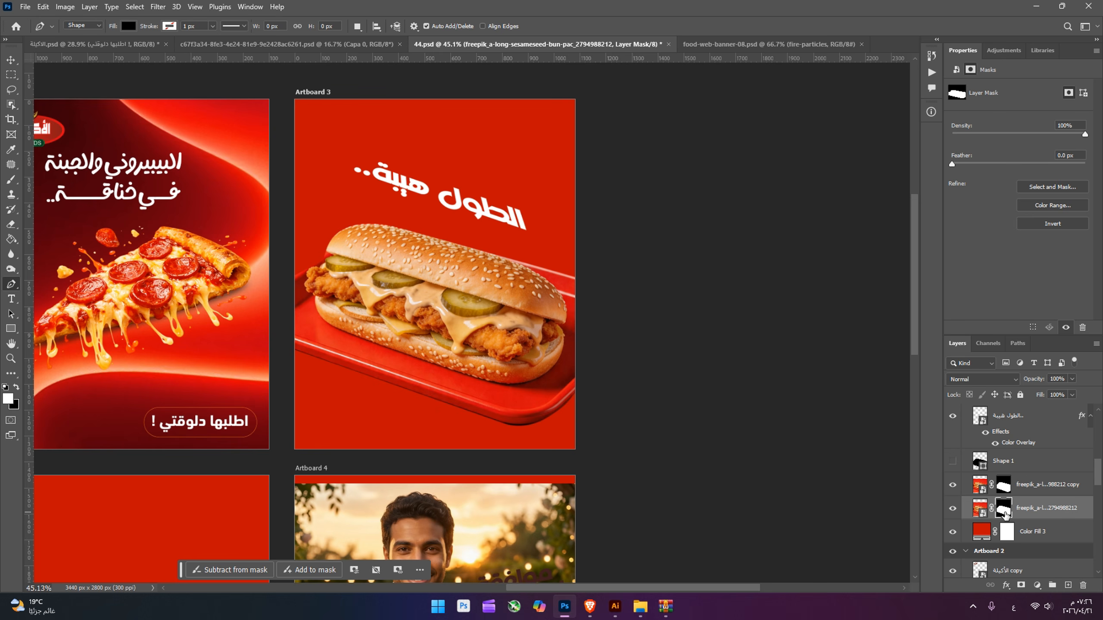
pyautogui.hotkey('ctrl', 'i')
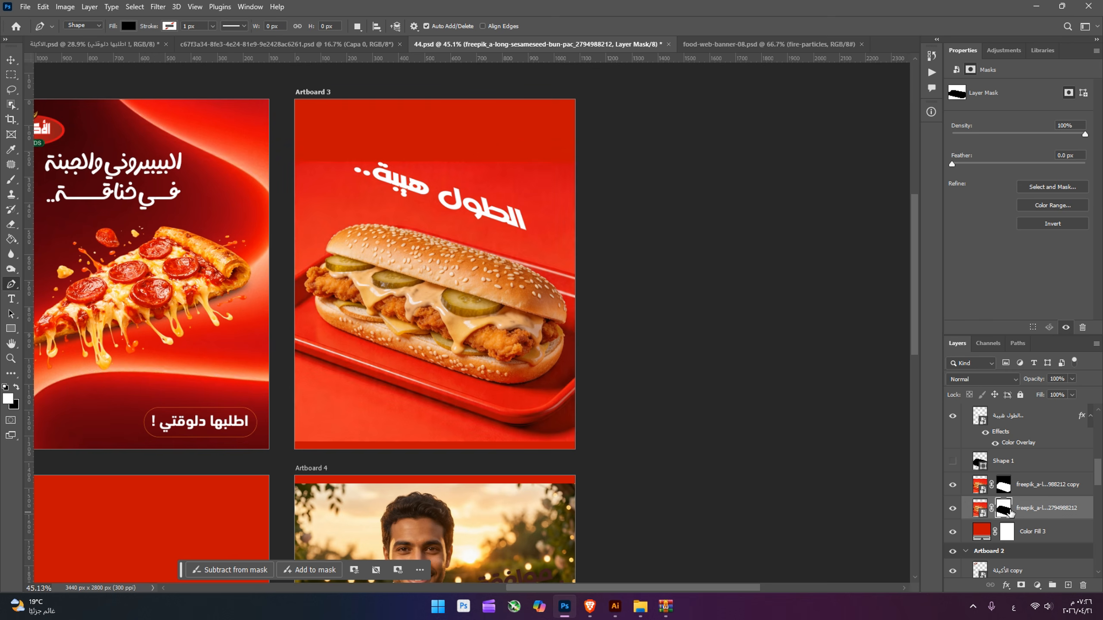
pyautogui.click(953, 484)
pyautogui.click(952, 485)
pyautogui.click(952, 484)
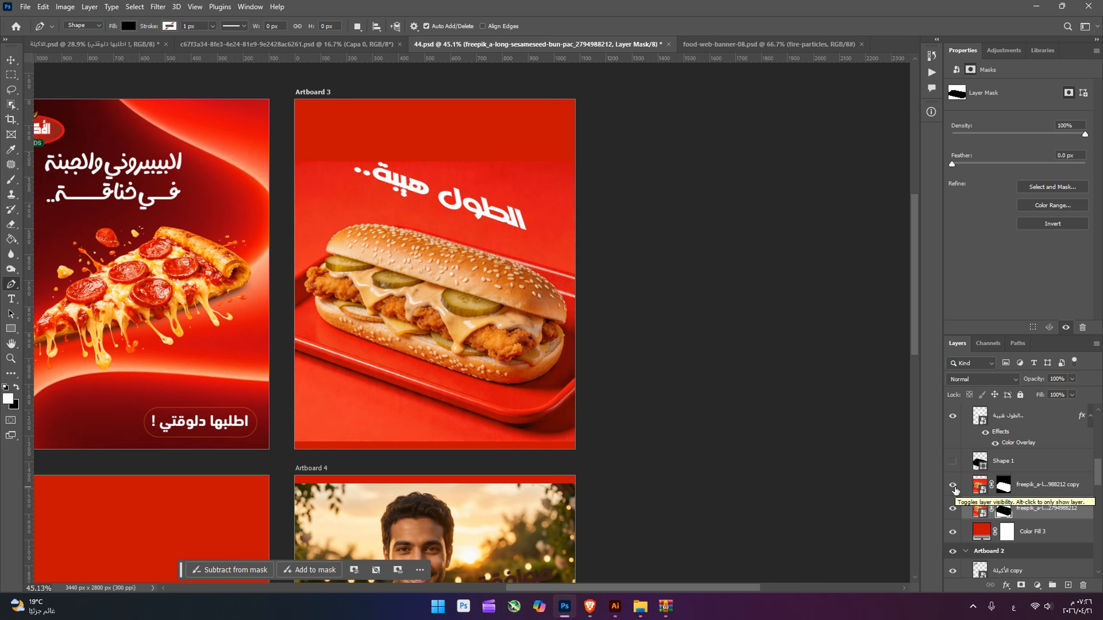
pyautogui.click(953, 486)
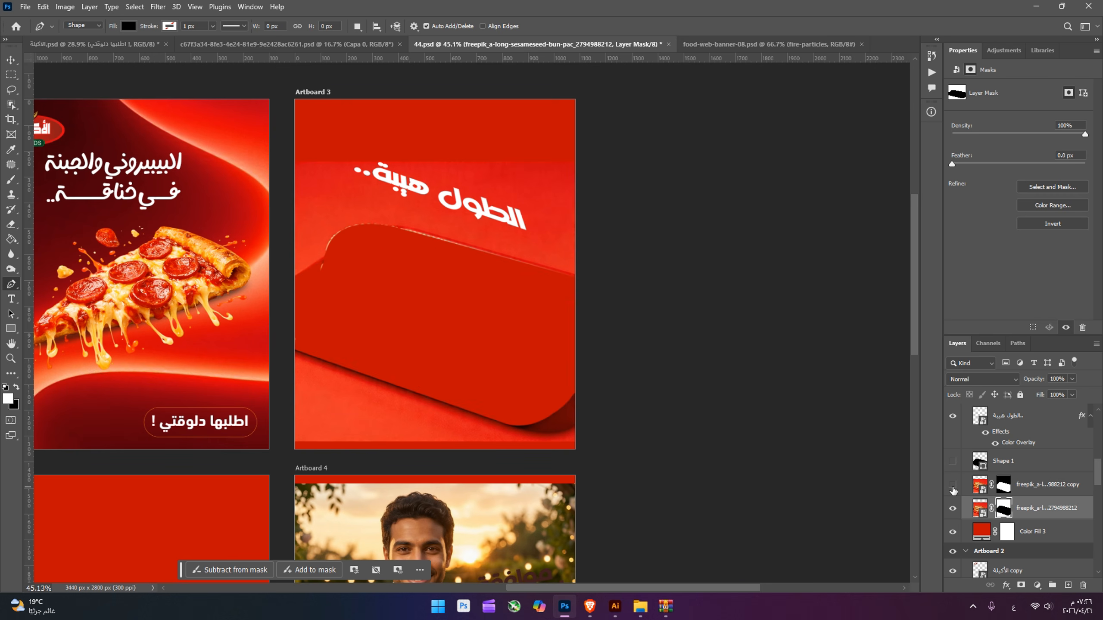
pyautogui.click(953, 485)
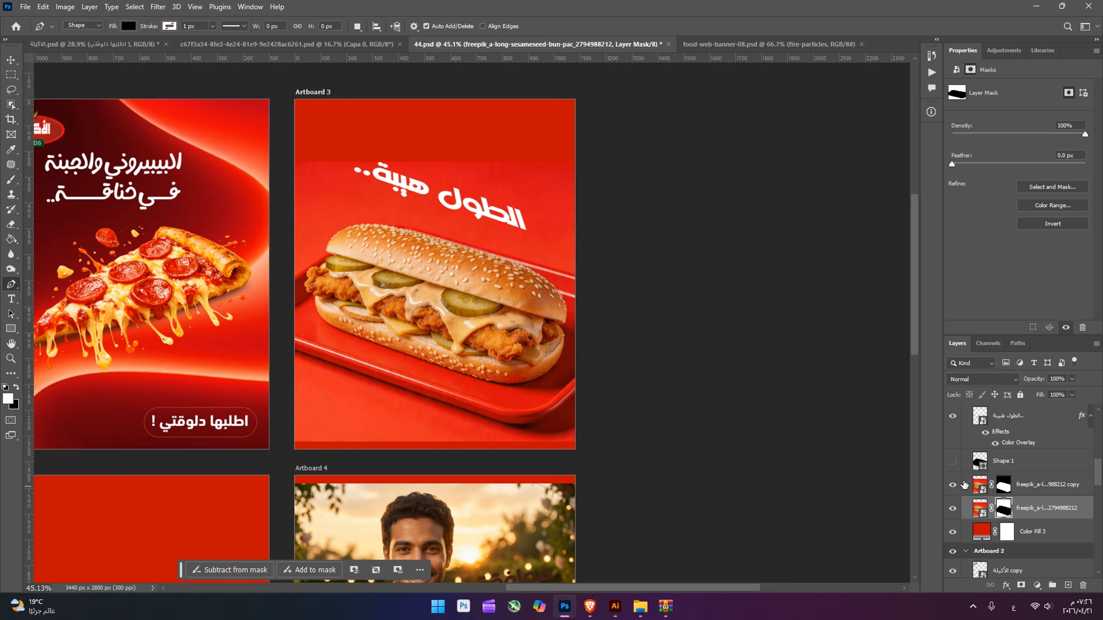
# Step: Set the blend mode of the lower sandwich background layer to Multiply
pyautogui.click(1049, 510)
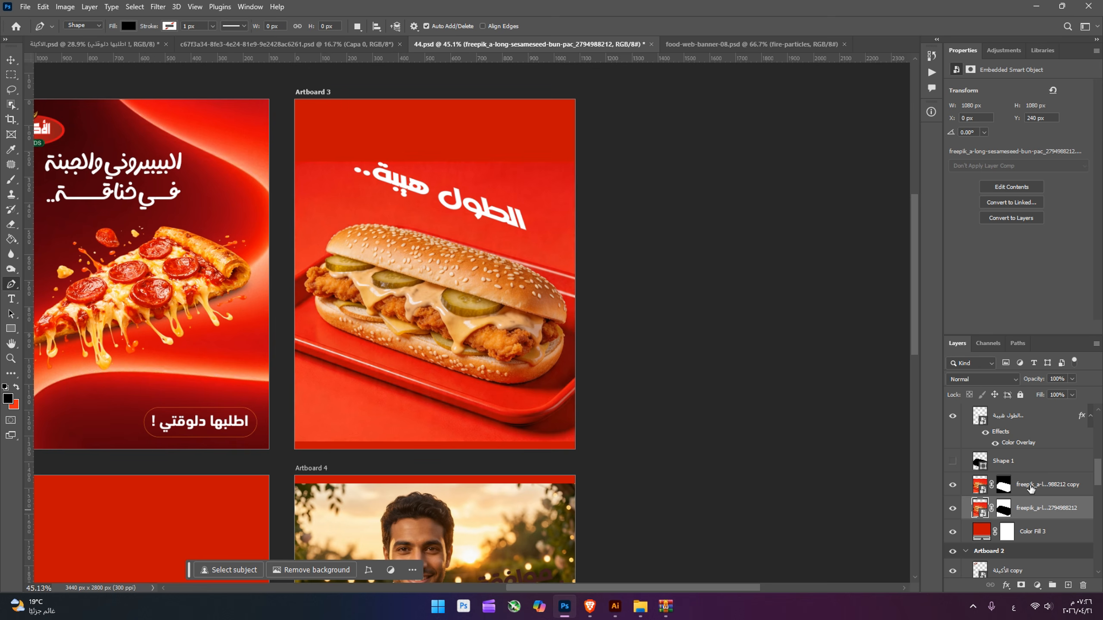
pyautogui.click(980, 381)
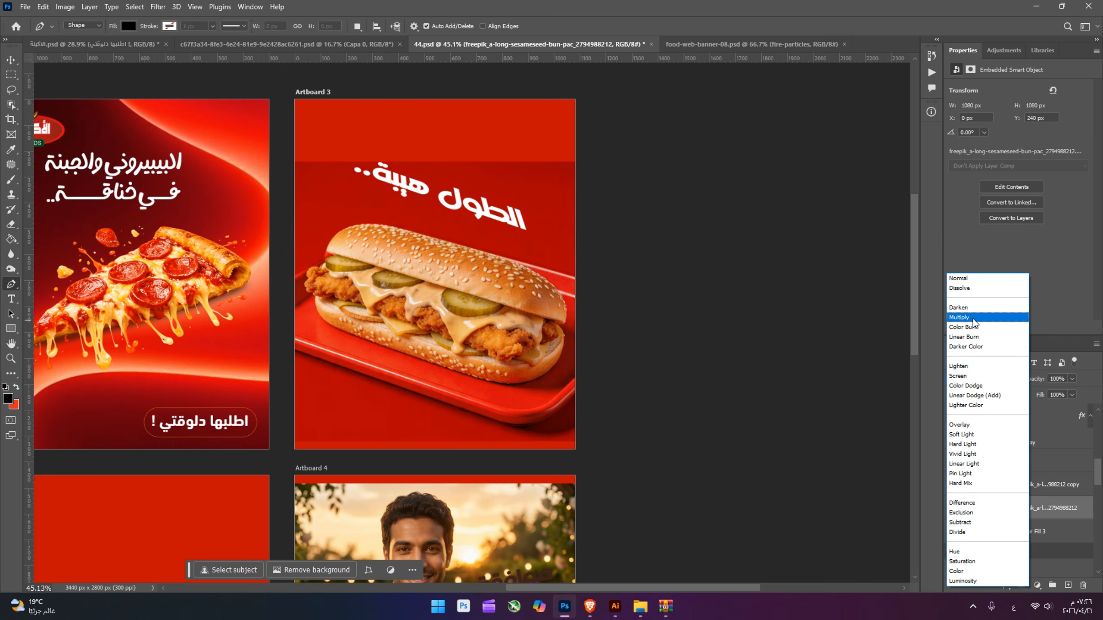
pyautogui.click(969, 318)
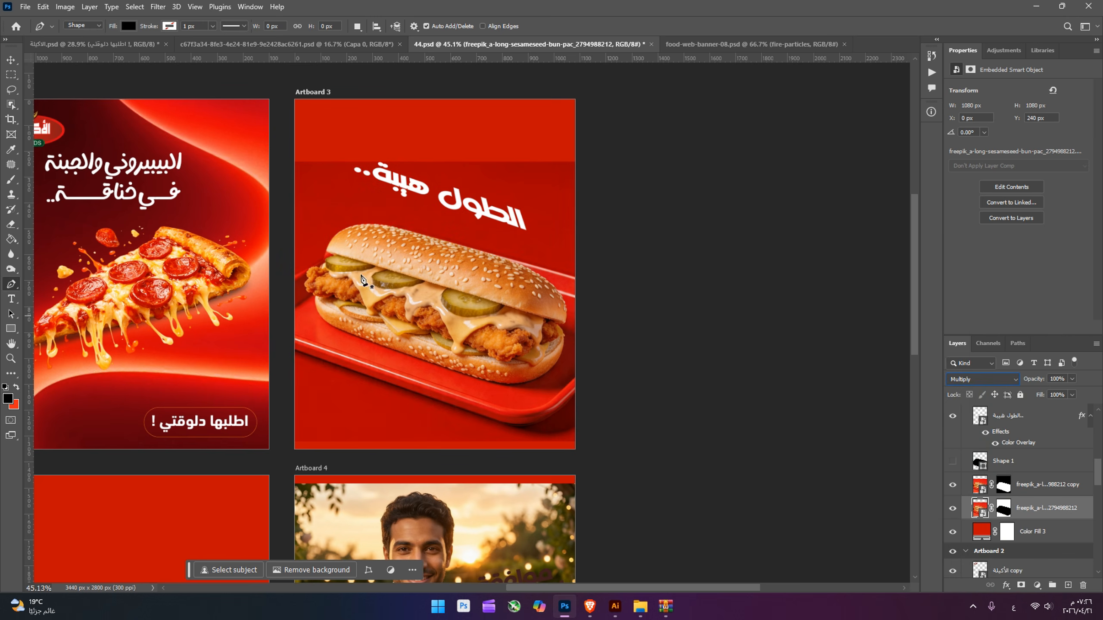
# Step: Split the lower sandwich layer's Blend If highlights at 184/225 for the Red channel, then toggle the masked copy to check the blend
pyautogui.doubleClick(1079, 508)
pyautogui.moveTo(575, 178); pyautogui.dragTo(666, 195)
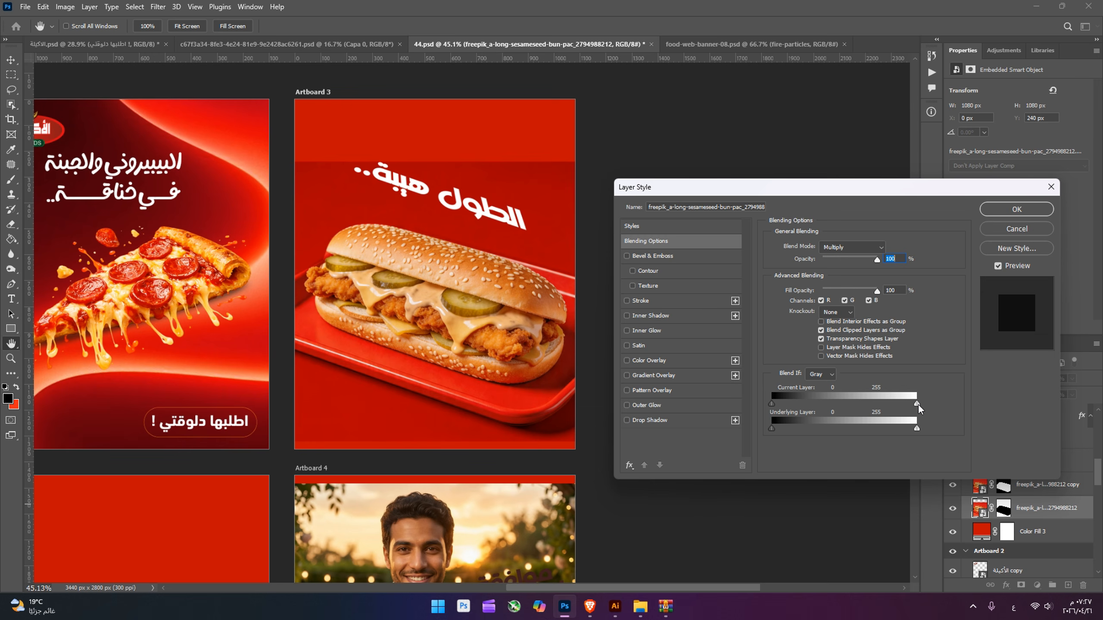
pyautogui.click(820, 374)
pyautogui.click(821, 383)
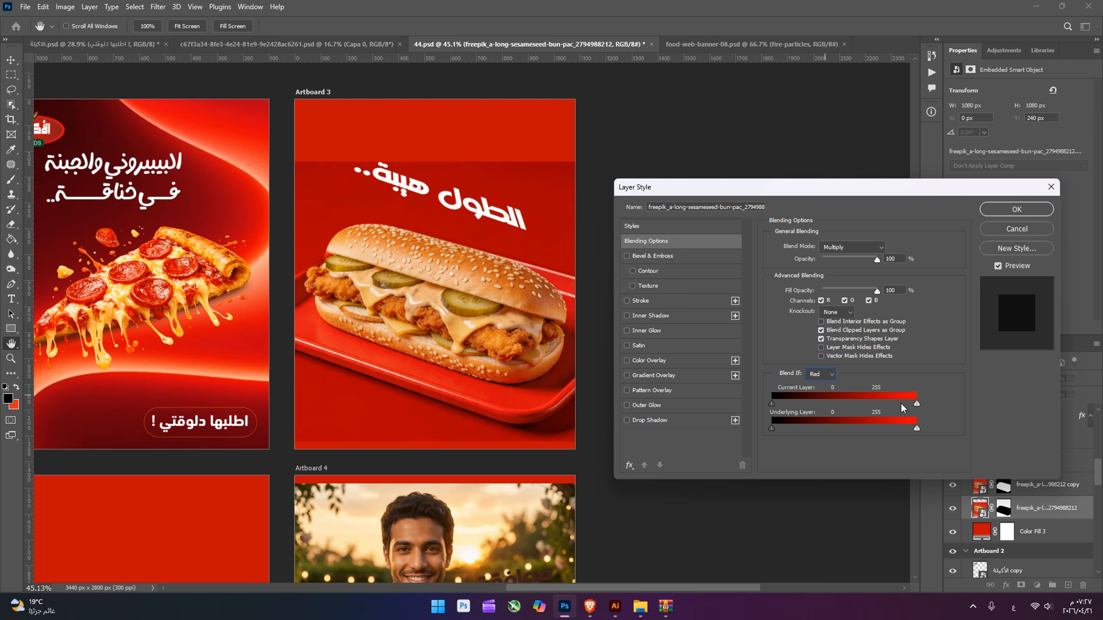
pyautogui.moveTo(916, 404); pyautogui.dragTo(899, 404)
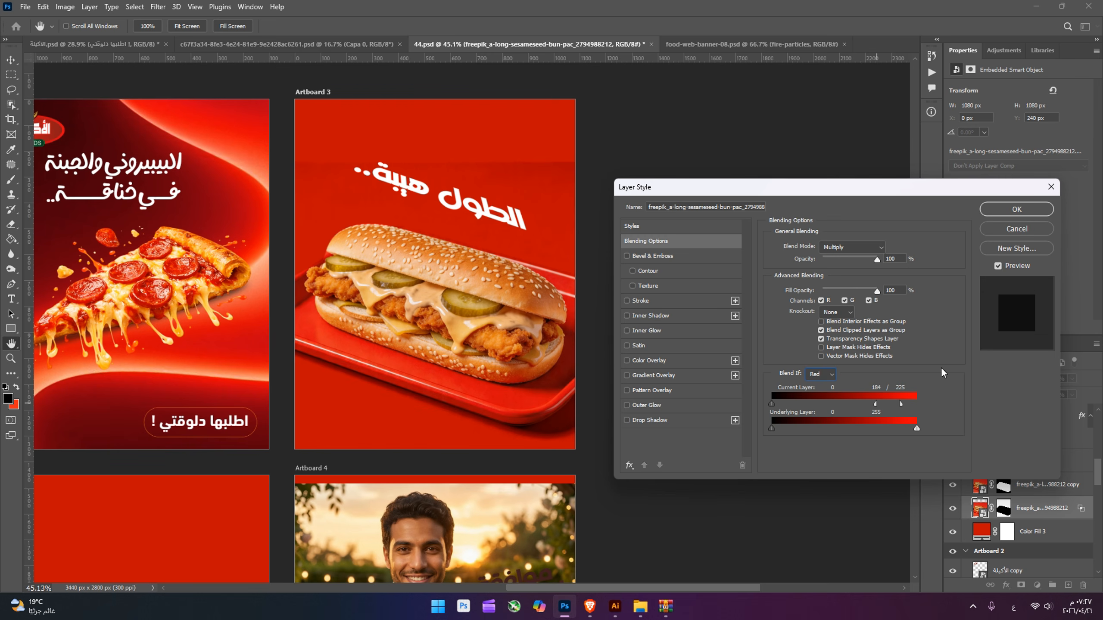
pyautogui.click(1004, 209)
pyautogui.press('p')
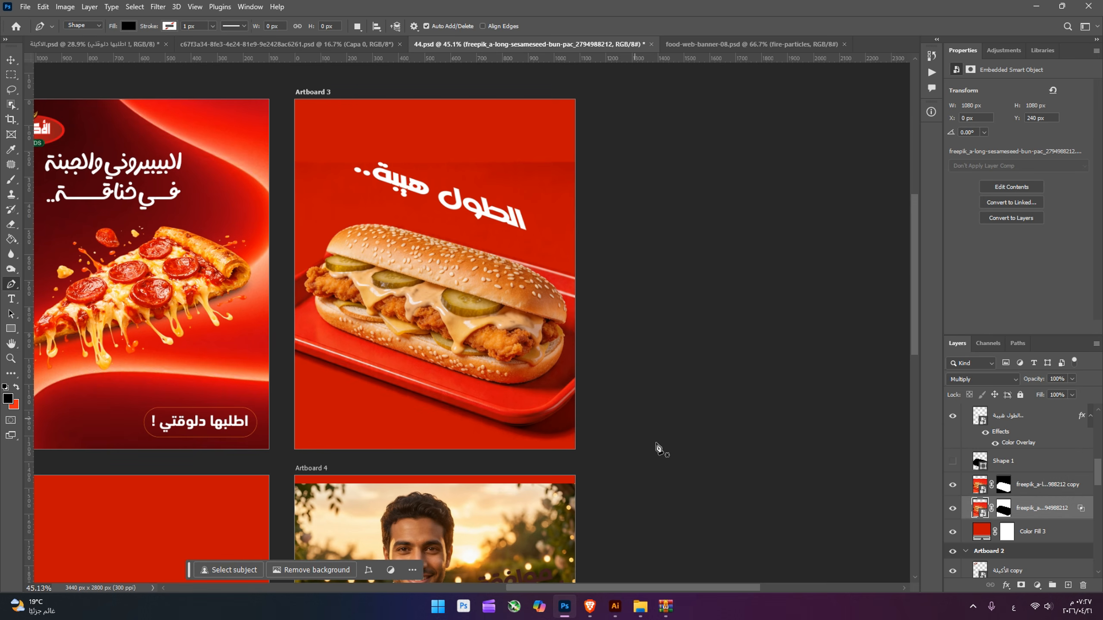
pyautogui.click(952, 484)
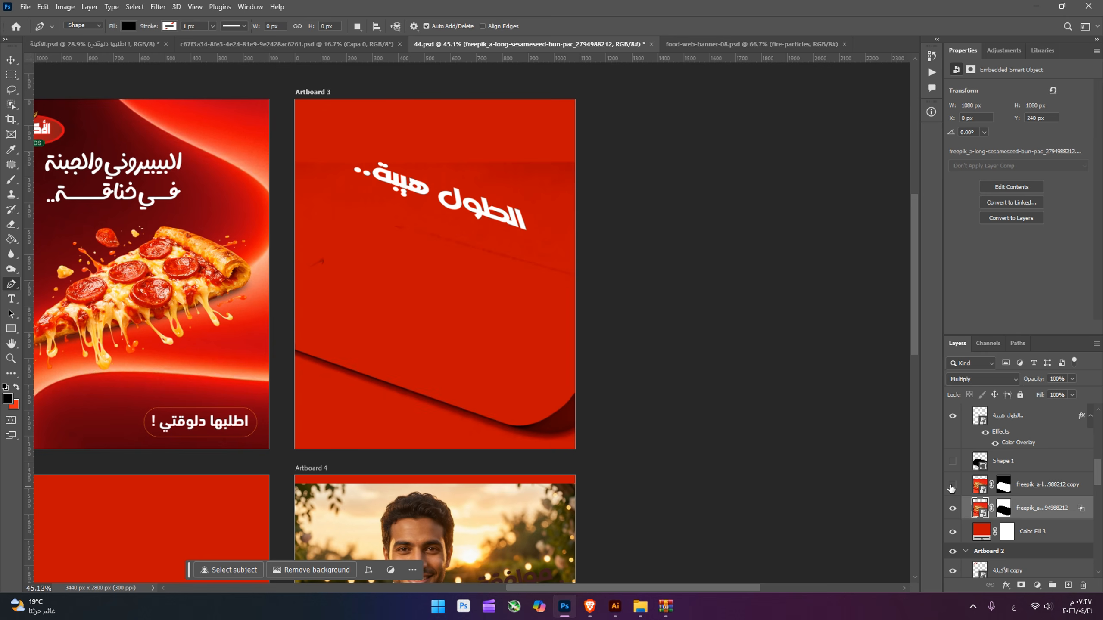
pyautogui.click(951, 487)
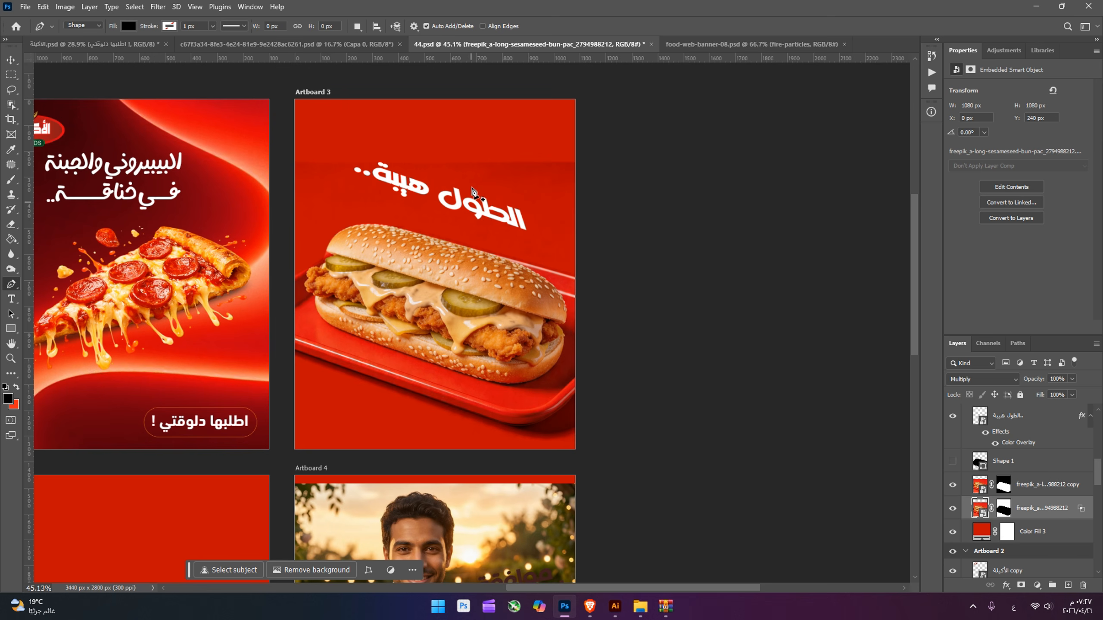
# Step: Paint black on the lower sandwich layer's mask with a soft round brush up to 199 px, hiding the photo's upper edge behind the headline
pyautogui.click(1003, 515)
pyautogui.press('b')
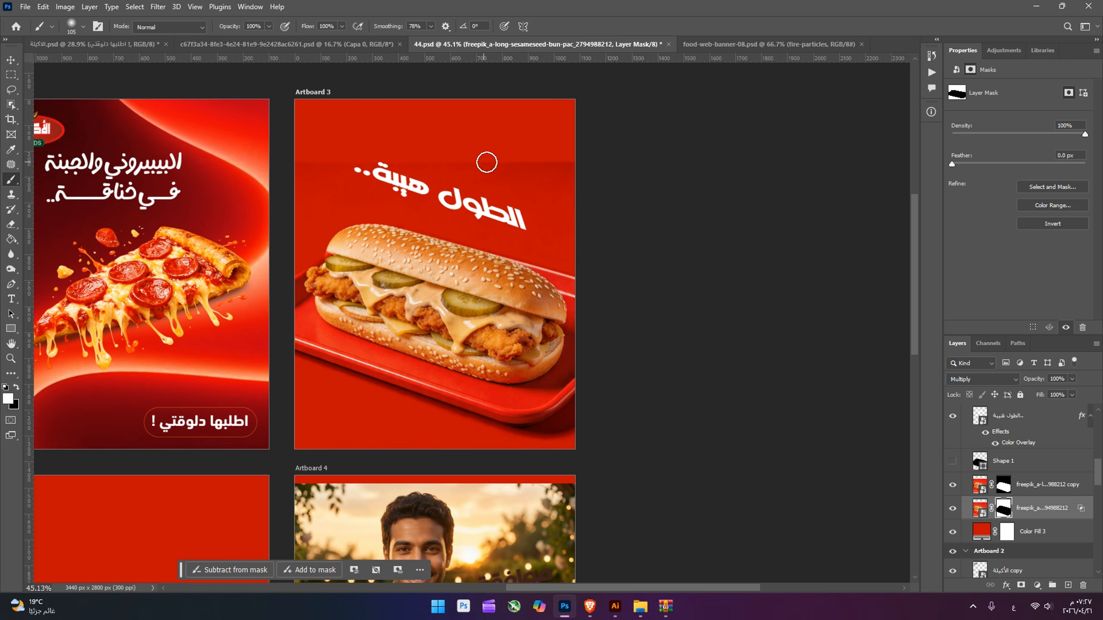
pyautogui.press('x')
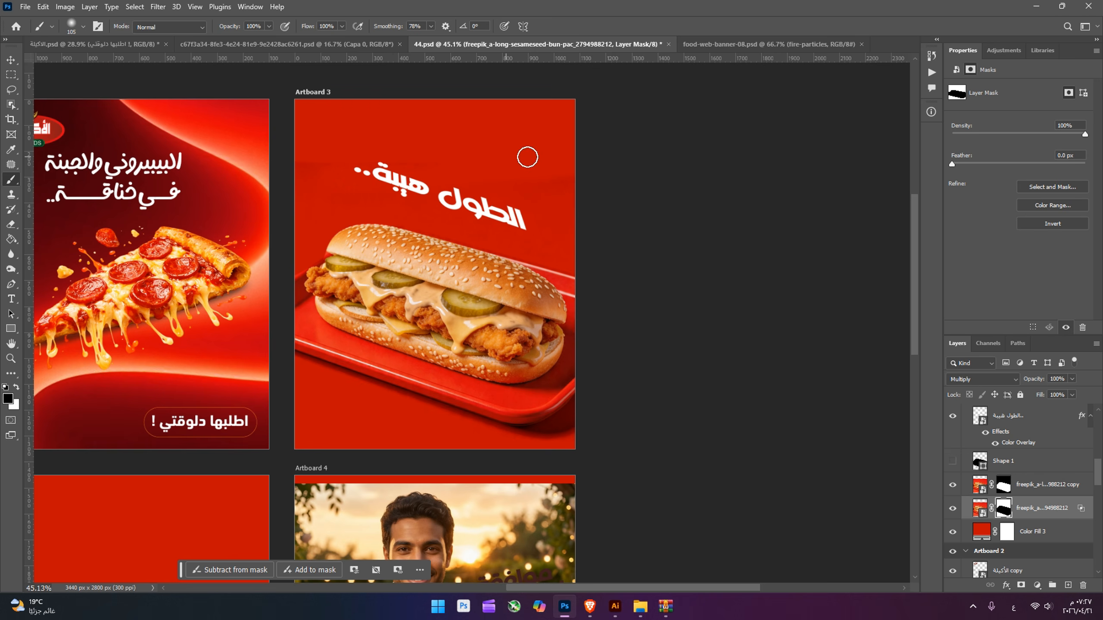
pyautogui.click(83, 27)
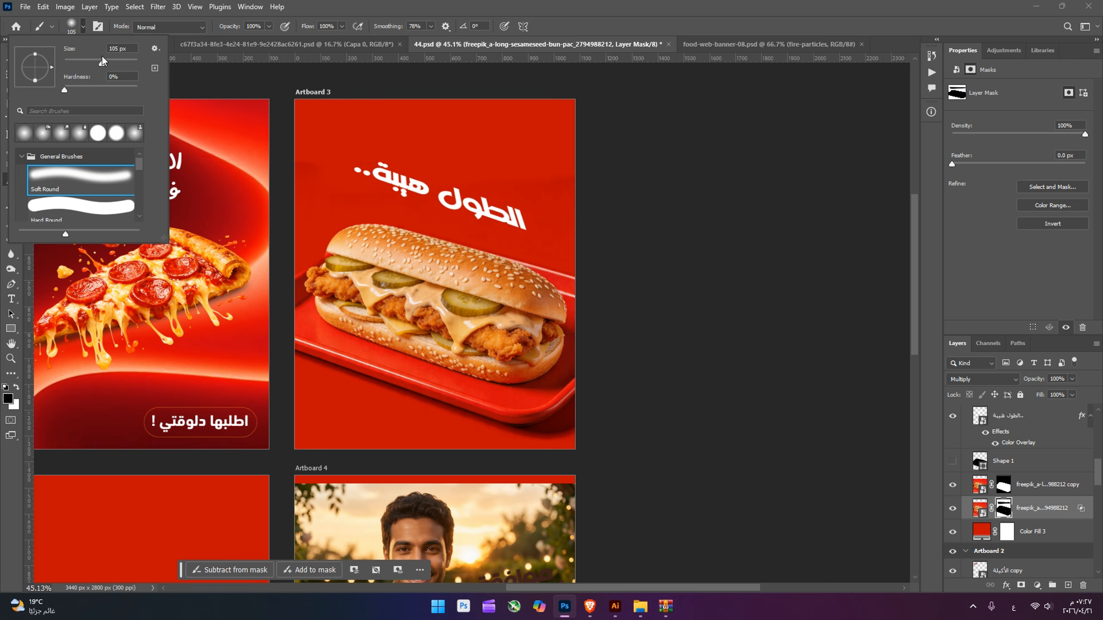
pyautogui.click(636, 177)
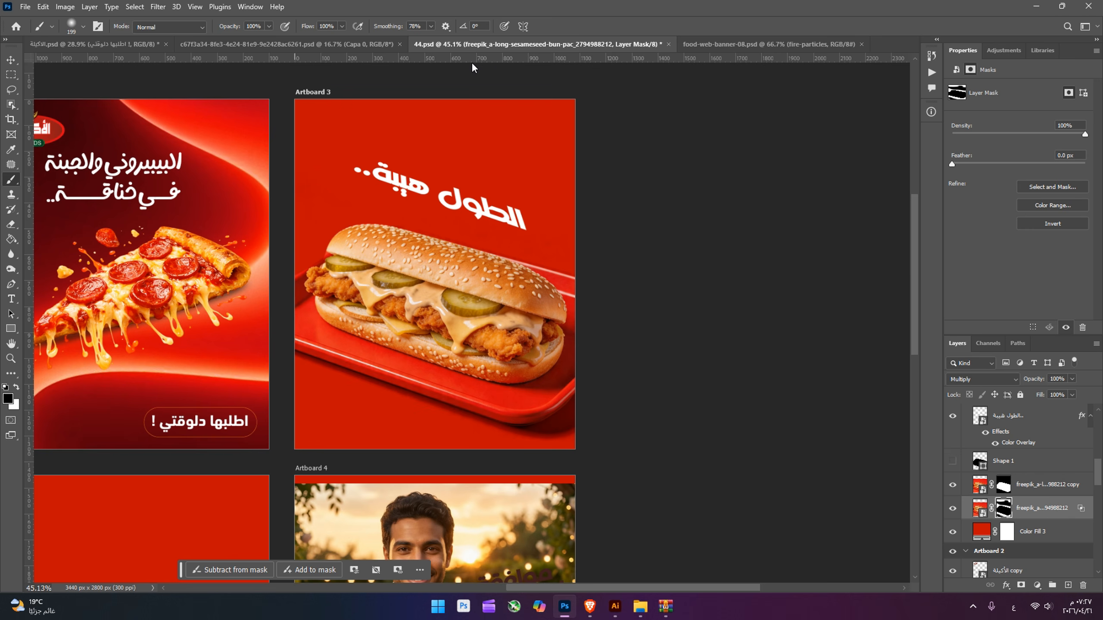
# Step: Adjust the red of the Color Fill 3 background on Artboard 3 and save the document
pyautogui.doubleClick(983, 533)
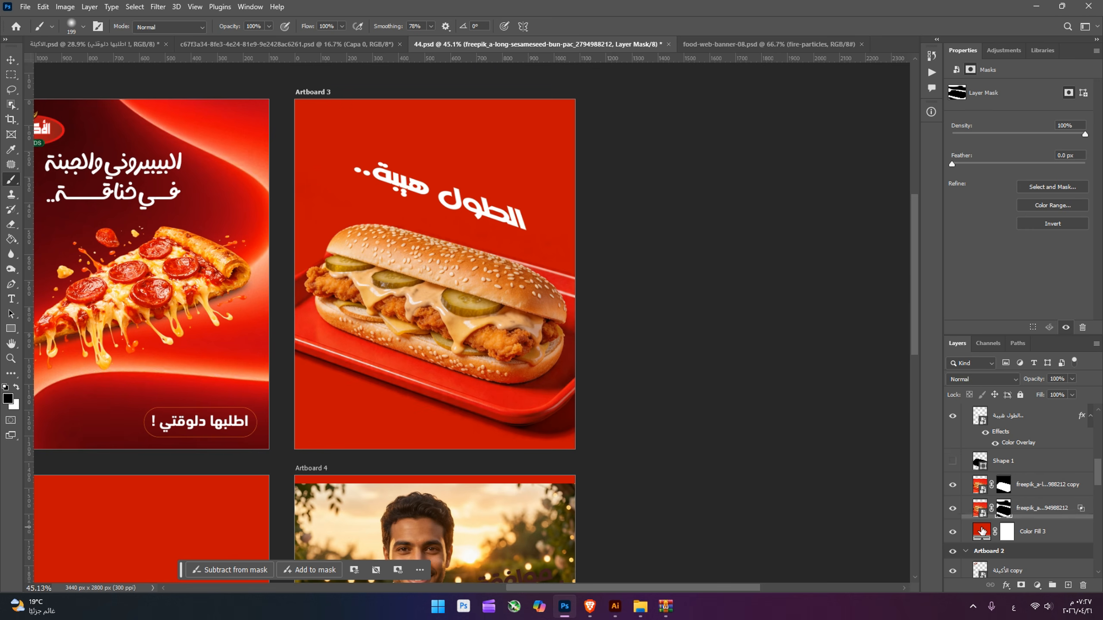
pyautogui.click(723, 307)
pyautogui.moveTo(722, 307)
pyautogui.mouseDown()
pyautogui.moveTo(734, 261)
pyautogui.moveTo(660, 266)
pyautogui.moveTo(650, 345)
pyautogui.moveTo(538, 116)
pyautogui.moveTo(772, 250)
pyautogui.moveTo(769, 281)
pyautogui.mouseUp()
pyautogui.click(885, 219)
pyautogui.press('b')
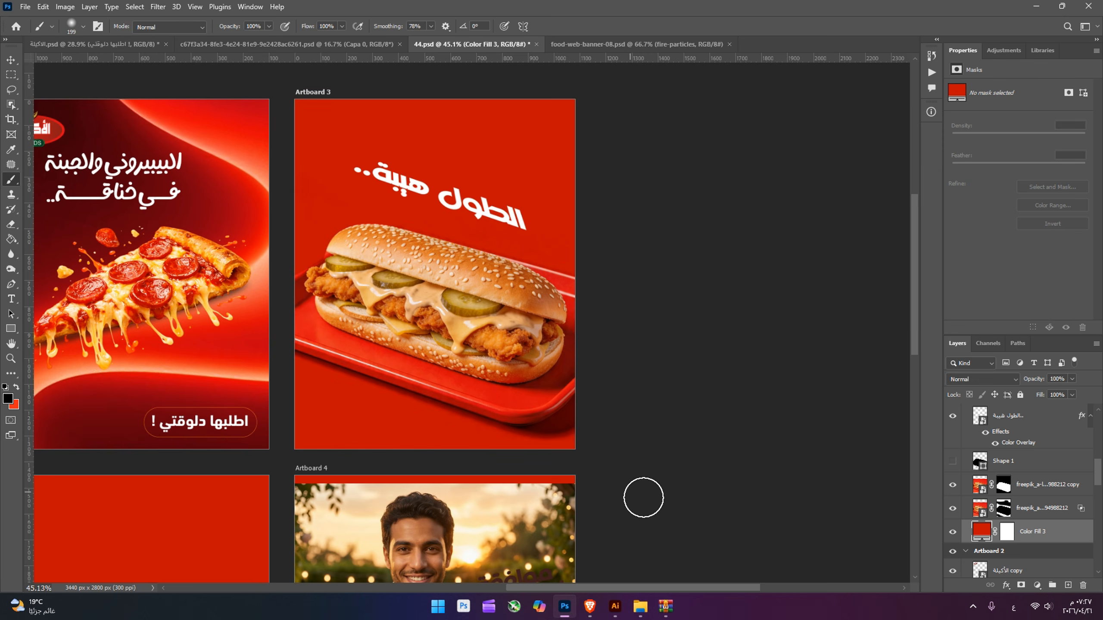
pyautogui.hotkey('ctrl', 's')
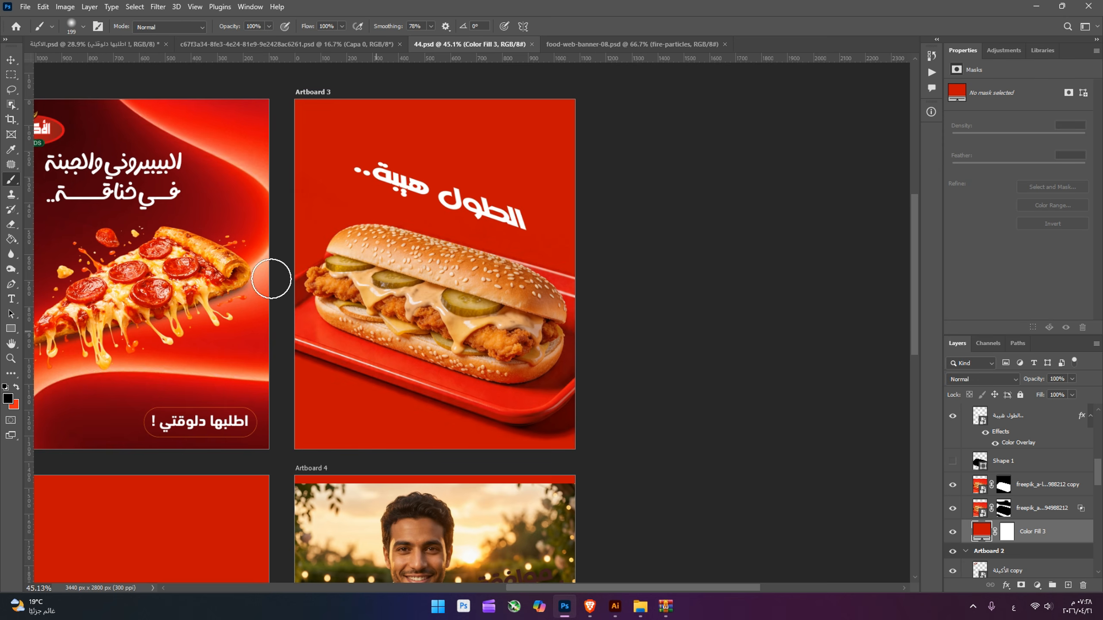
# Step: Move the headline above the sandwich 62 px to the right and deselect it
pyautogui.click(10, 60)
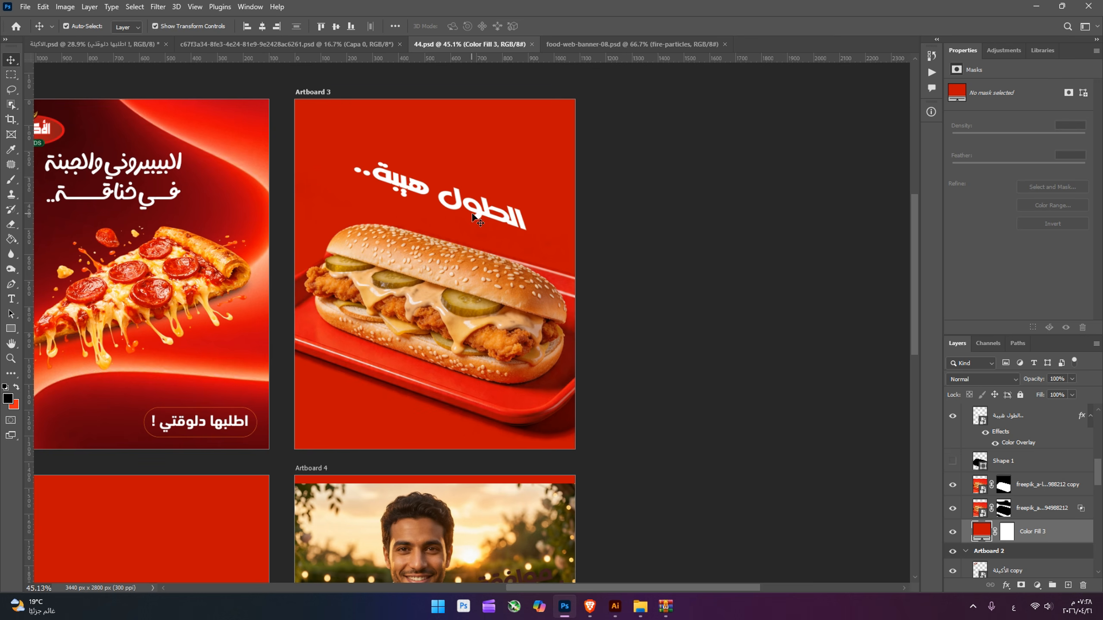
pyautogui.moveTo(477, 220); pyautogui.dragTo(494, 223)
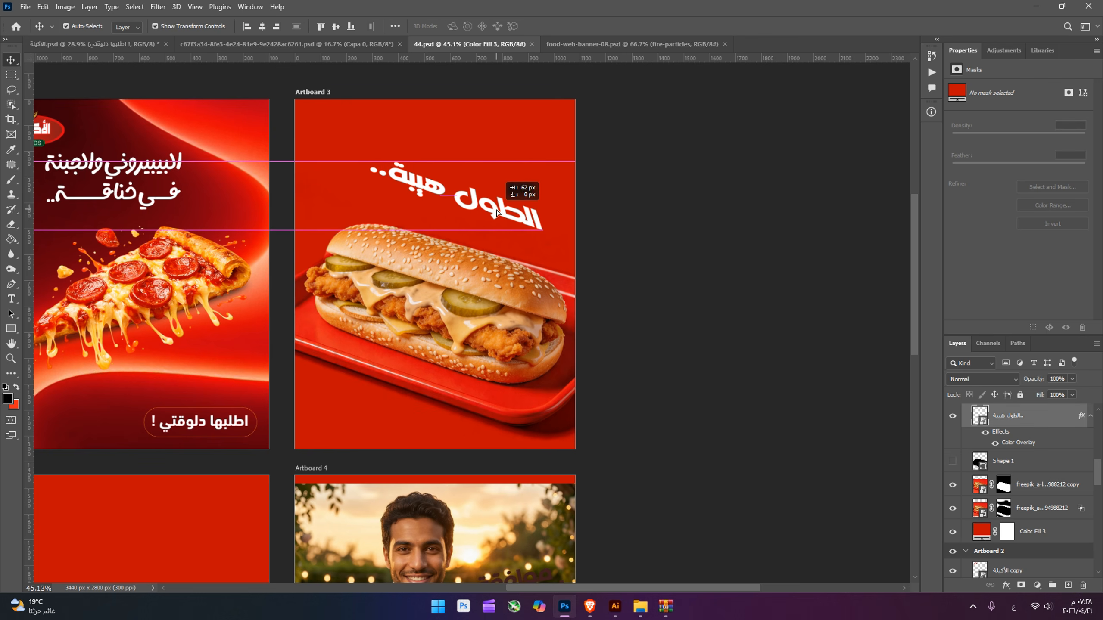
pyautogui.click(647, 364)
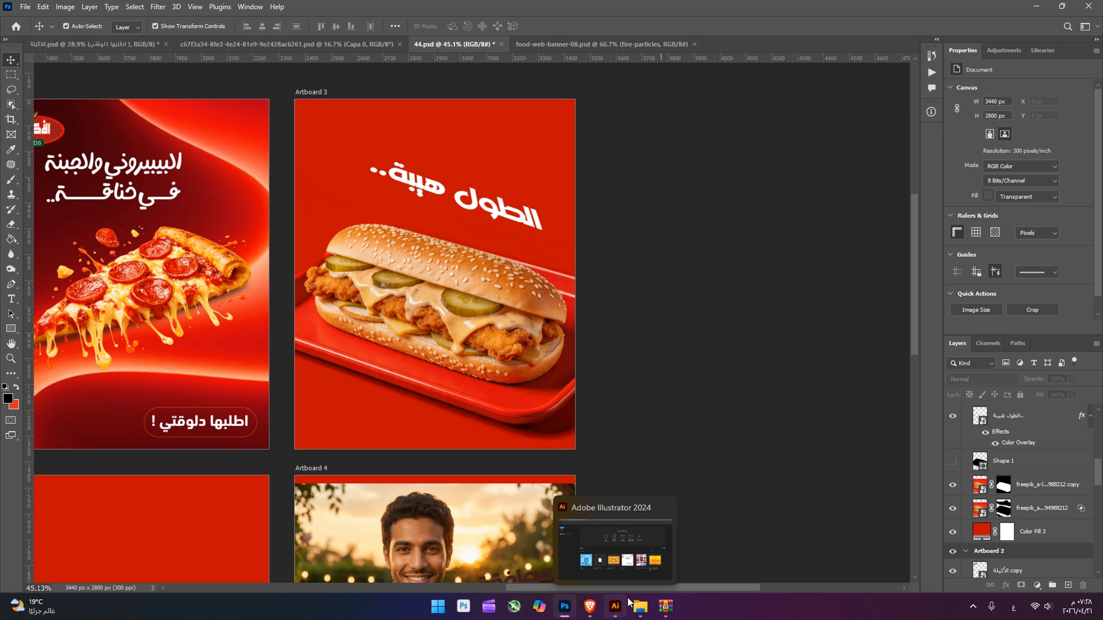
# Step: Switch to File Explorer and place the tape measure image c67f3a34-8fe3-4e24-81e9-9e2428ac6261 onto Artboard 3
pyautogui.moveTo(645, 617)
pyautogui.click(885, 549)
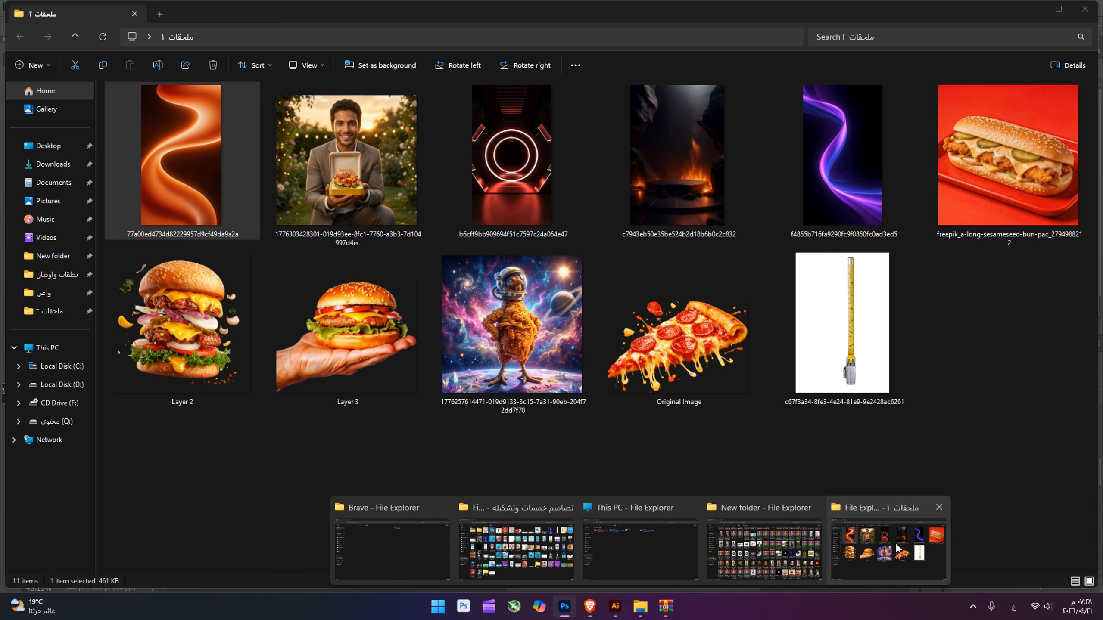
pyautogui.moveTo(857, 401); pyautogui.dragTo(329, 326)
pyautogui.press('Return')
# Step: Scale the tape measure to 31.56%, rotate it to 80.84°, and lay it across the lower front of the sandwich
pyautogui.hotkey('ctrl', 't')
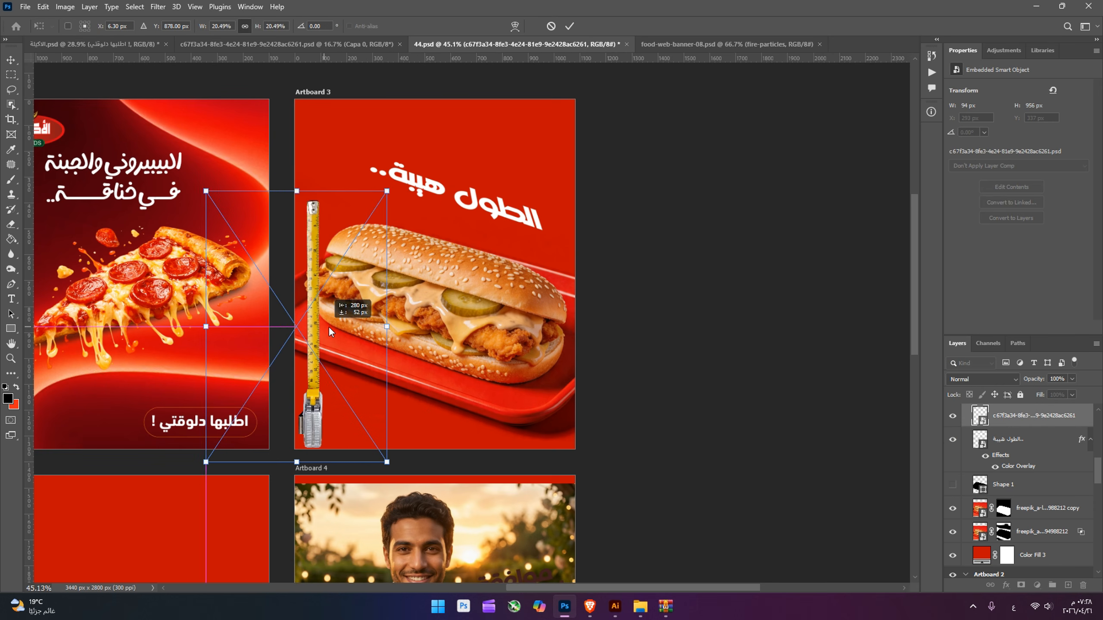
pyautogui.moveTo(410, 322); pyautogui.dragTo(399, 412)
pyautogui.moveTo(364, 320); pyautogui.dragTo(436, 343)
pyautogui.moveTo(483, 255); pyautogui.dragTo(544, 203)
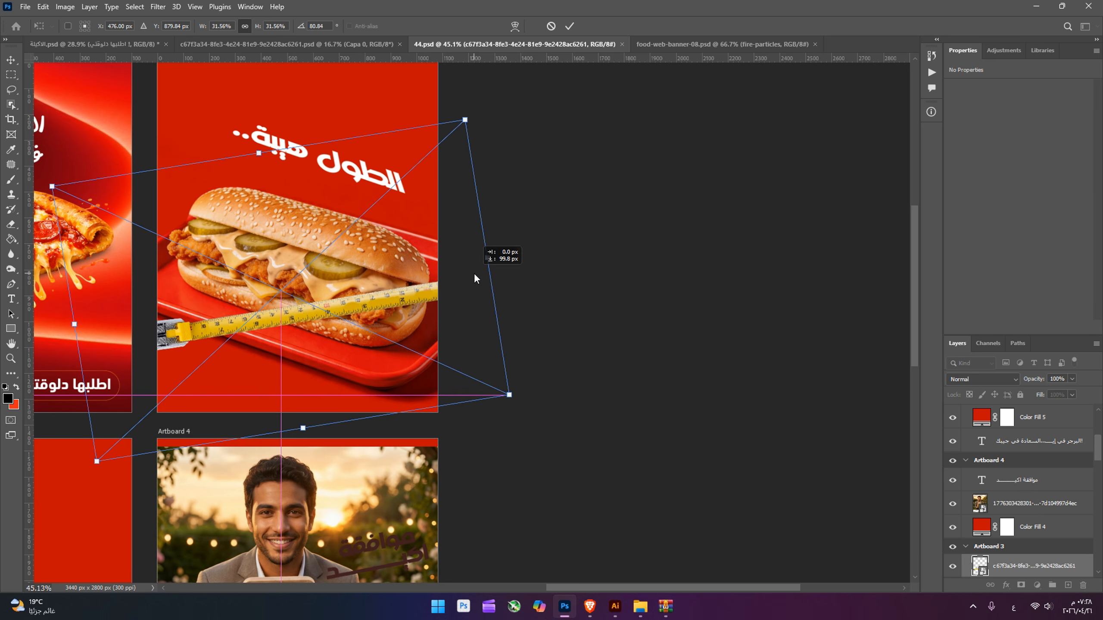
pyautogui.press('Return')
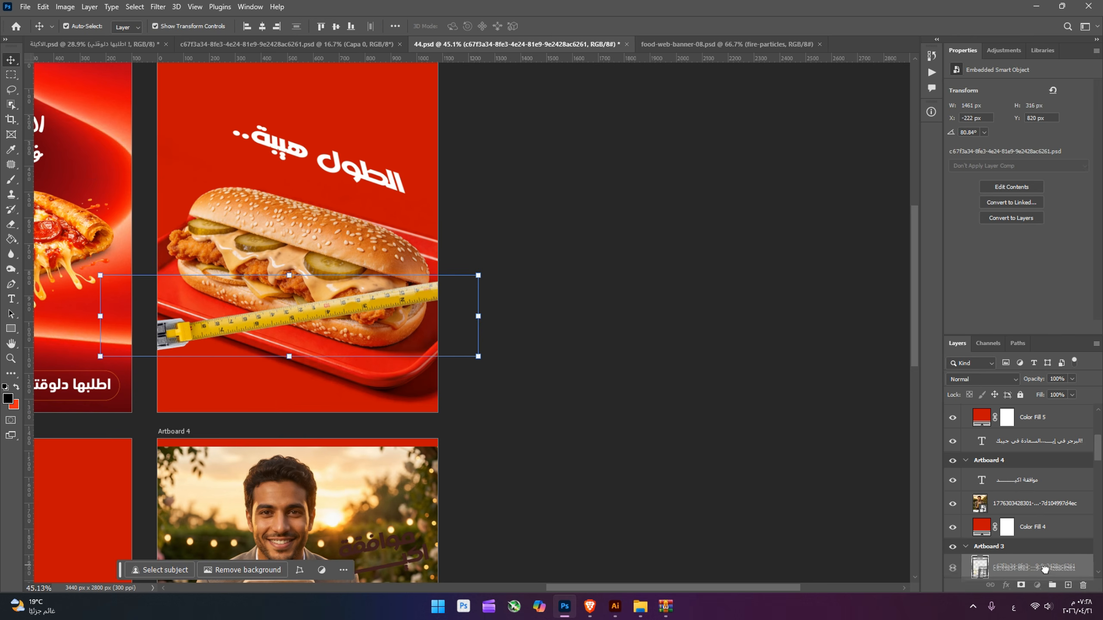
# Step: Duplicate the tape measure layer and move one copy beneath both sandwich photo layers, just above Color Fill 3
pyautogui.scroll(-3, 1066, 527)
pyautogui.scroll(-3, 1066, 504)
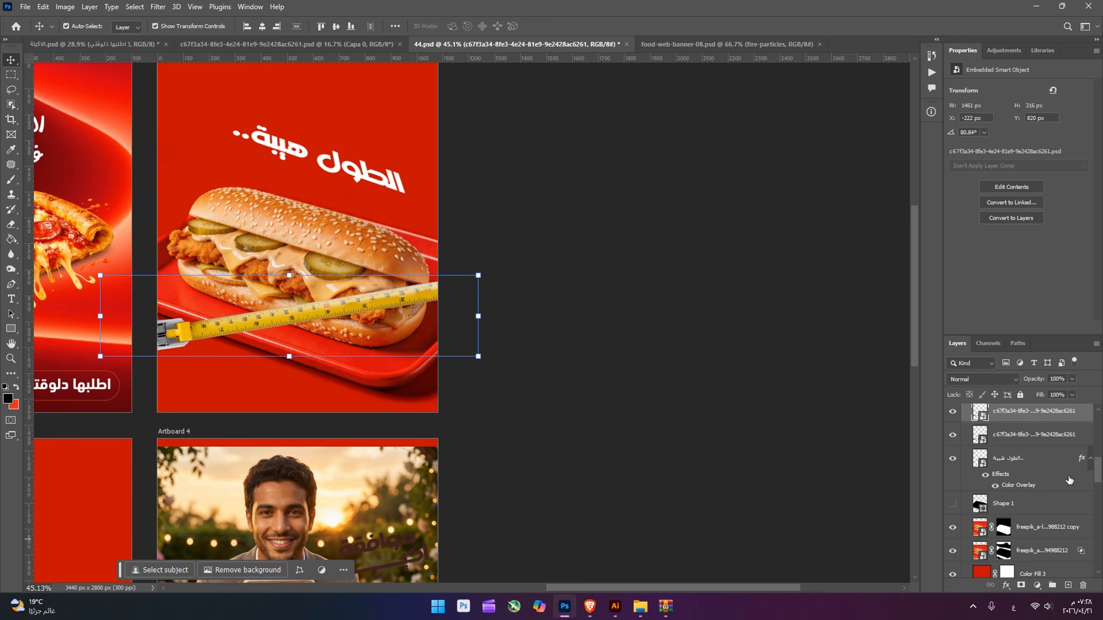
pyautogui.moveTo(1052, 435); pyautogui.dragTo(1051, 561)
# Step: Rotate the rear tape measure to -71.93° and position it behind the sandwich, running diagonally between the headline and the bun
pyautogui.moveTo(490, 312); pyautogui.dragTo(398, 200)
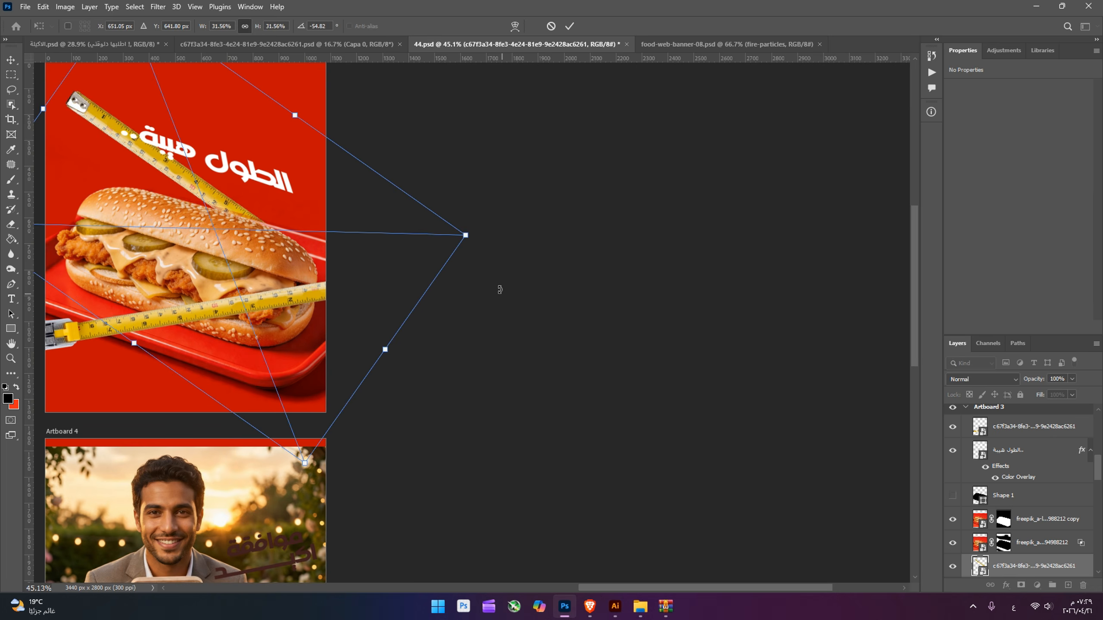
pyautogui.moveTo(499, 290); pyautogui.dragTo(476, 174)
pyautogui.moveTo(359, 249); pyautogui.dragTo(360, 235)
pyautogui.moveTo(453, 239); pyautogui.dragTo(451, 270)
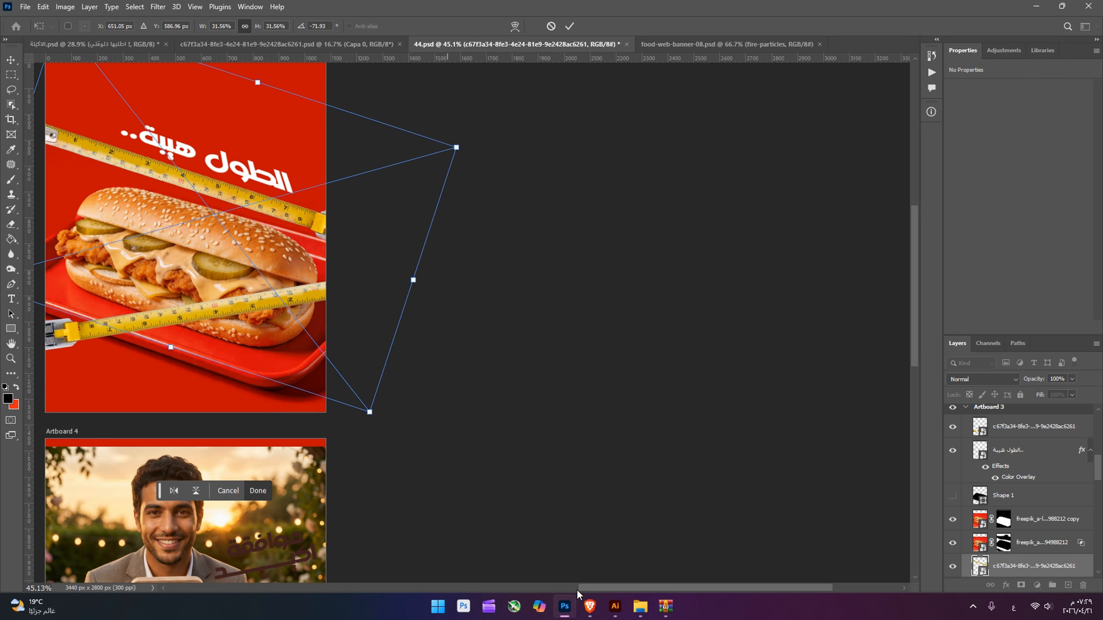
pyautogui.moveTo(577, 589); pyautogui.dragTo(542, 589)
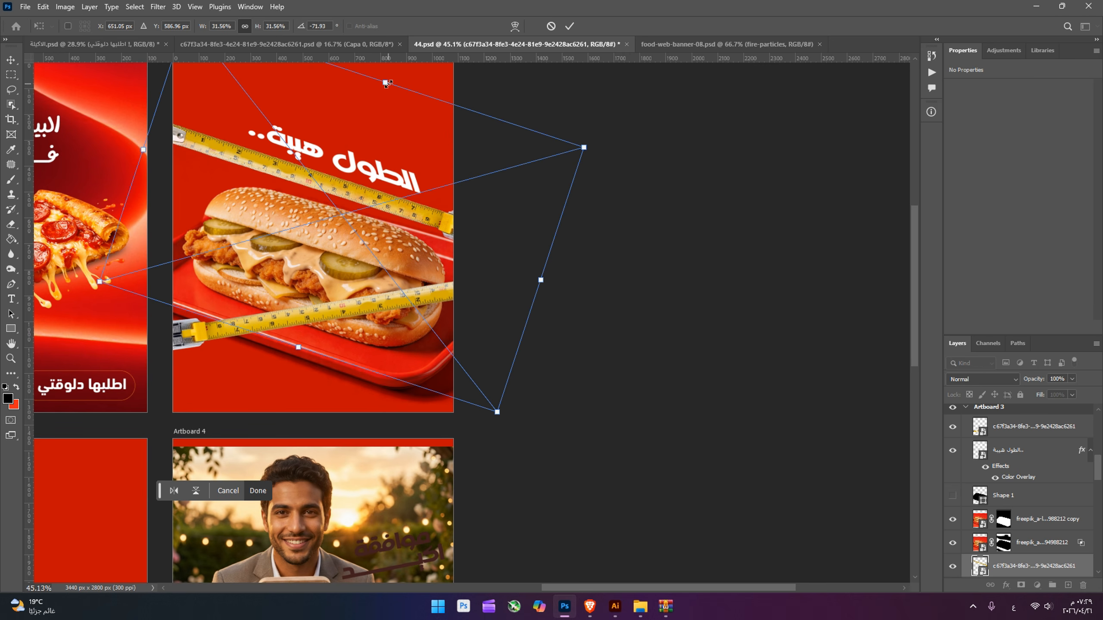
pyautogui.moveTo(386, 83); pyautogui.dragTo(389, 97)
pyautogui.moveTo(399, 205); pyautogui.dragTo(411, 209)
pyautogui.press('Return')
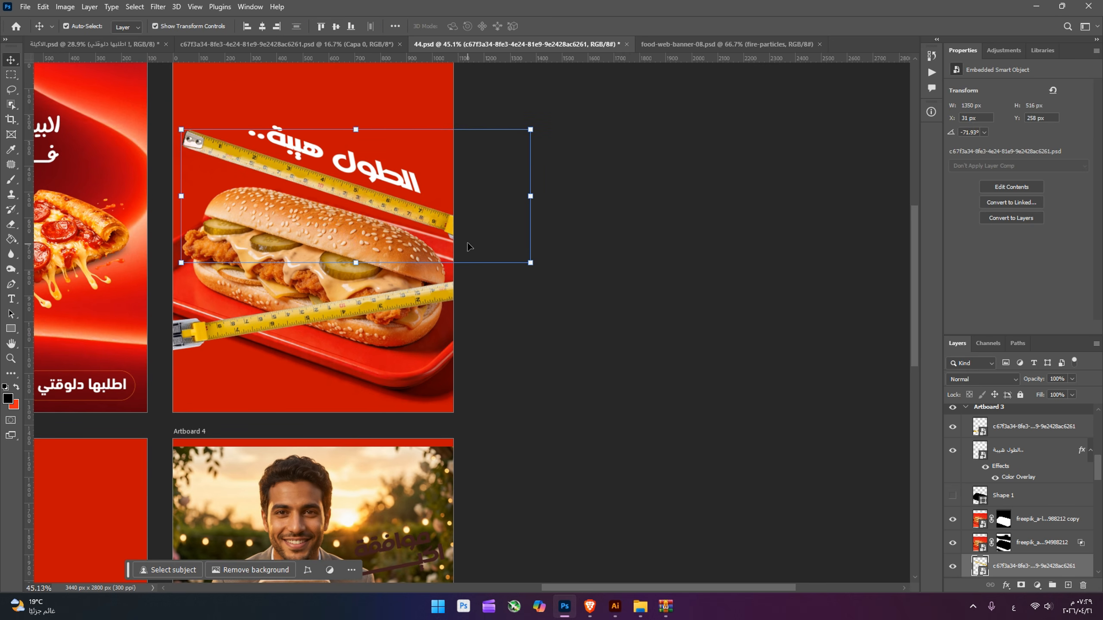
# Step: Nudge the headline and the rear tape measure slightly down toward the bun on Artboard 3
pyautogui.moveTo(403, 184); pyautogui.dragTo(401, 192)
pyautogui.scroll(2, 465, 360)
pyautogui.click(482, 377)
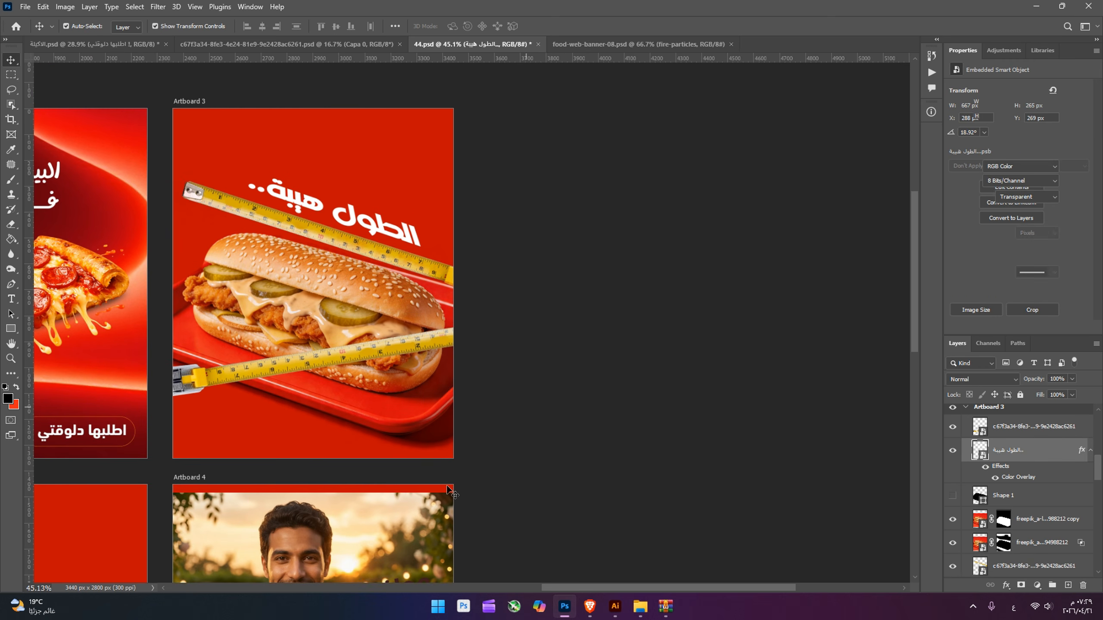
# Step: Copy the restaurant logo from Artboard 2 into the lower-left corner of Artboard 3
pyautogui.moveTo(565, 589); pyautogui.dragTo(510, 578)
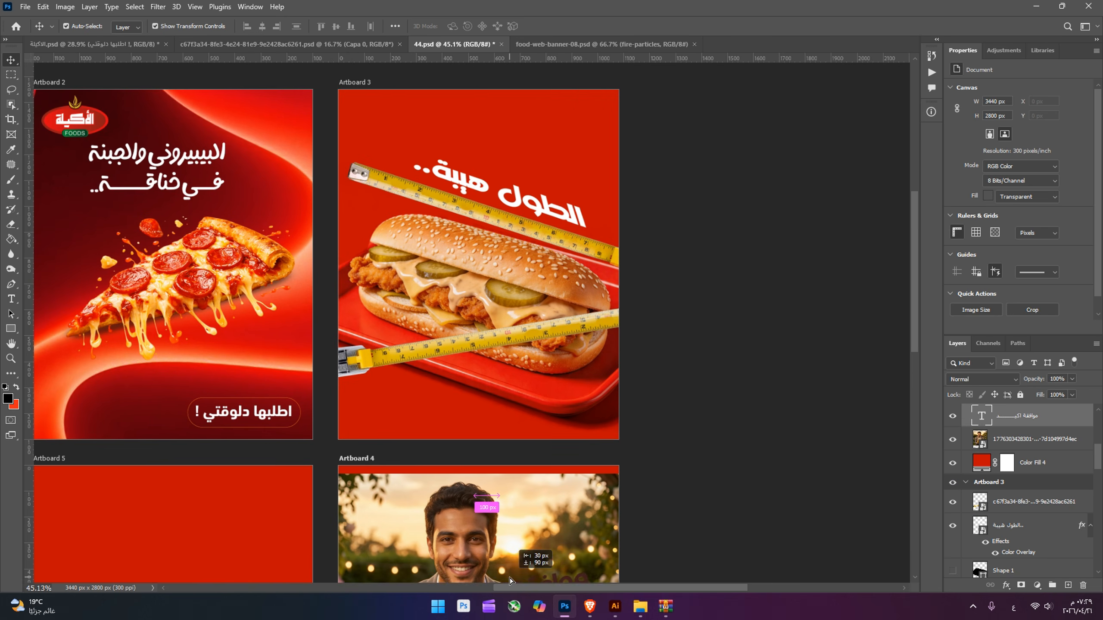
pyautogui.click(510, 577)
pyautogui.scroll(1, 99, 241)
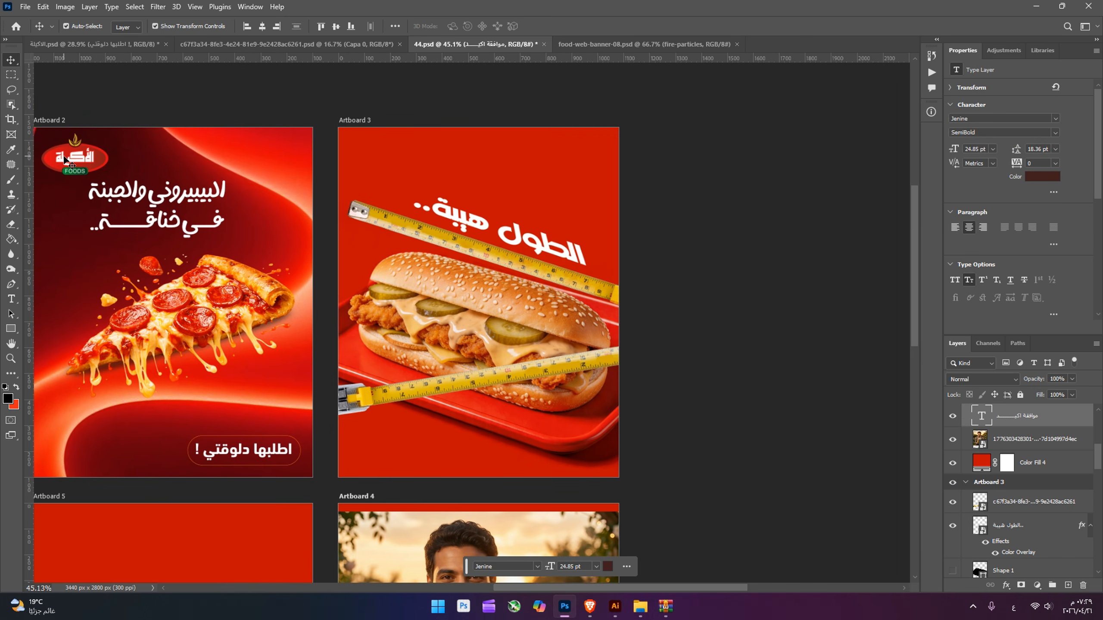
pyautogui.moveTo(63, 156); pyautogui.dragTo(392, 452)
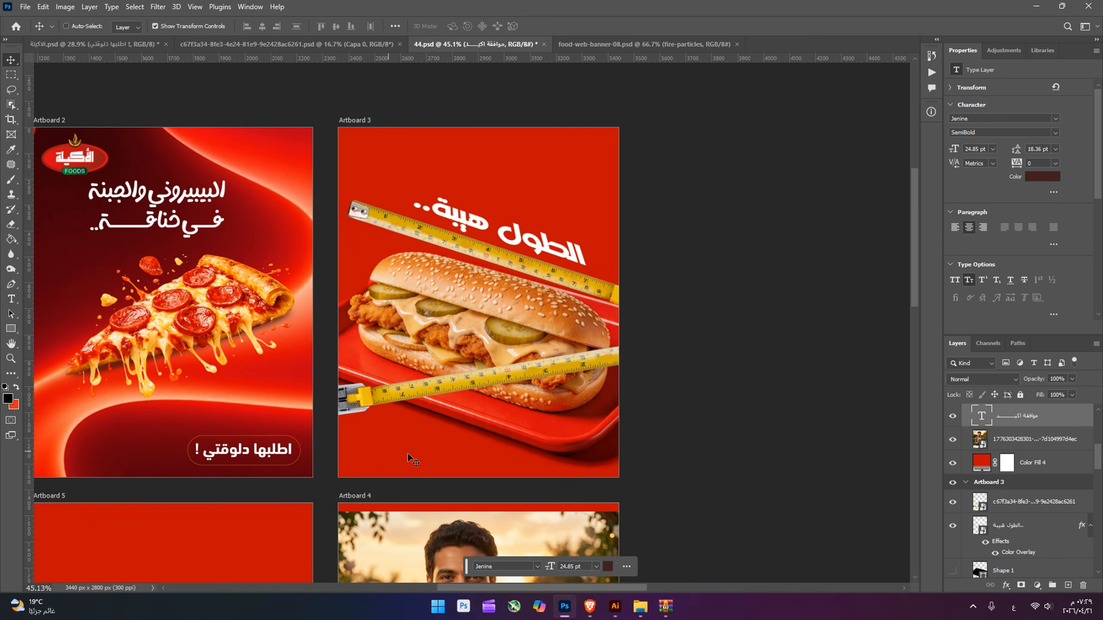
pyautogui.click(716, 426)
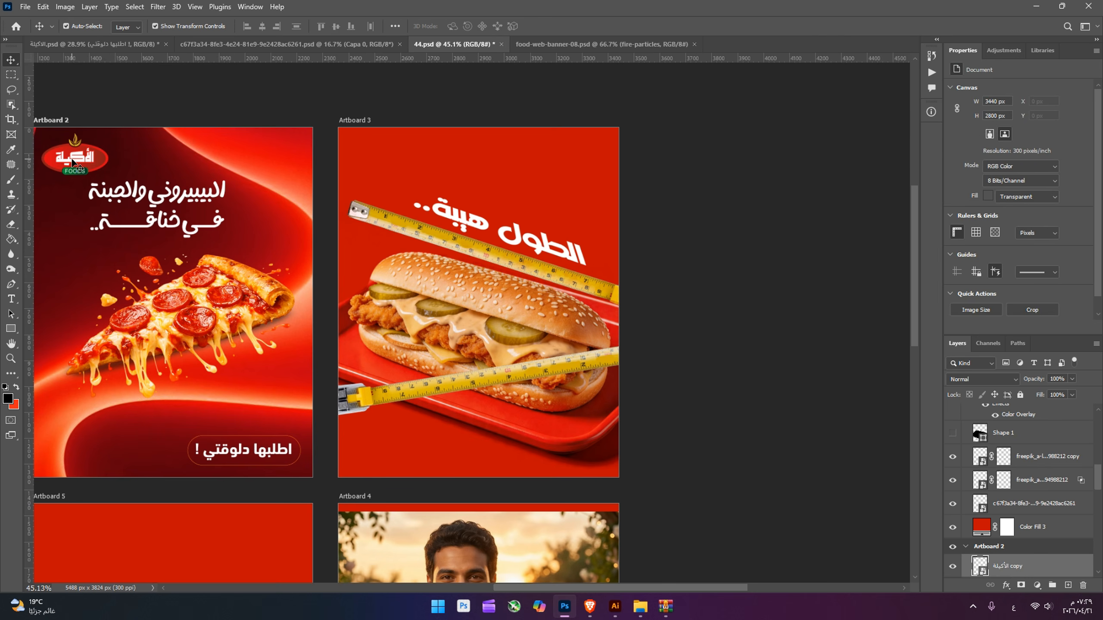
pyautogui.moveTo(73, 164); pyautogui.dragTo(379, 453)
pyautogui.click(647, 456)
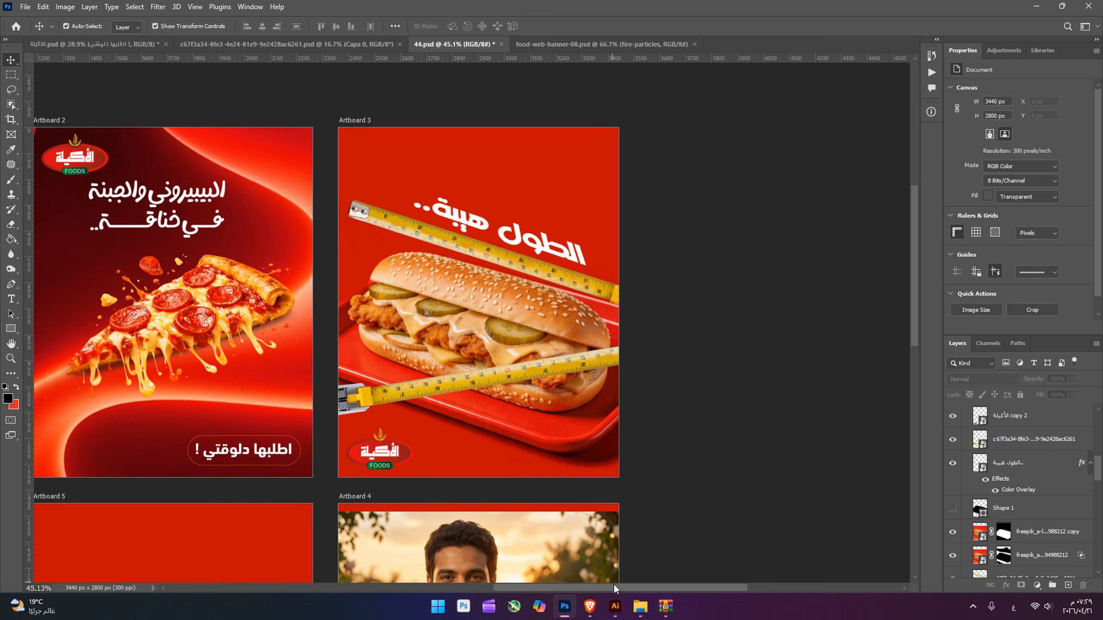
# Step: Select the astronaut chicken image on Artboard 6 and remove its background
pyautogui.moveTo(613, 585); pyautogui.dragTo(561, 571)
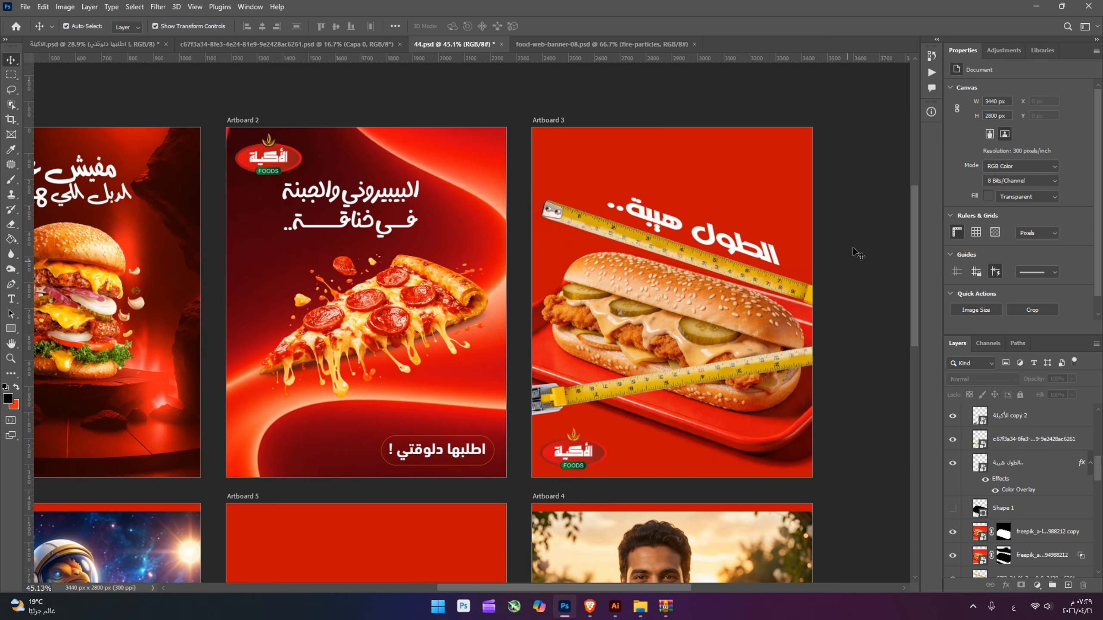
pyautogui.moveTo(915, 230); pyautogui.dragTo(936, 340)
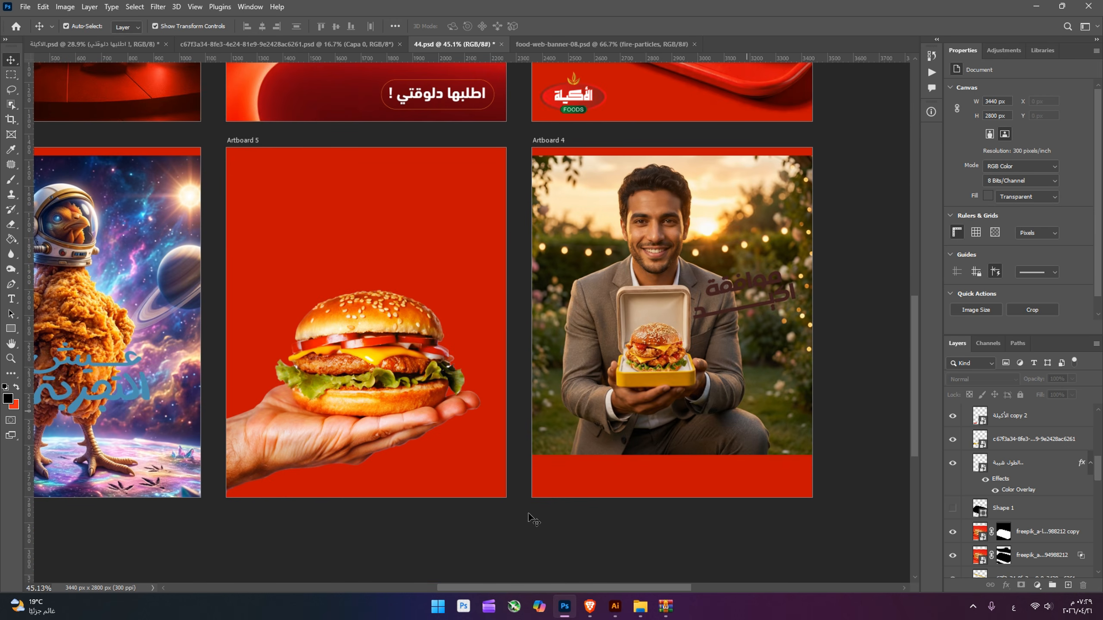
pyautogui.moveTo(529, 584); pyautogui.dragTo(435, 585)
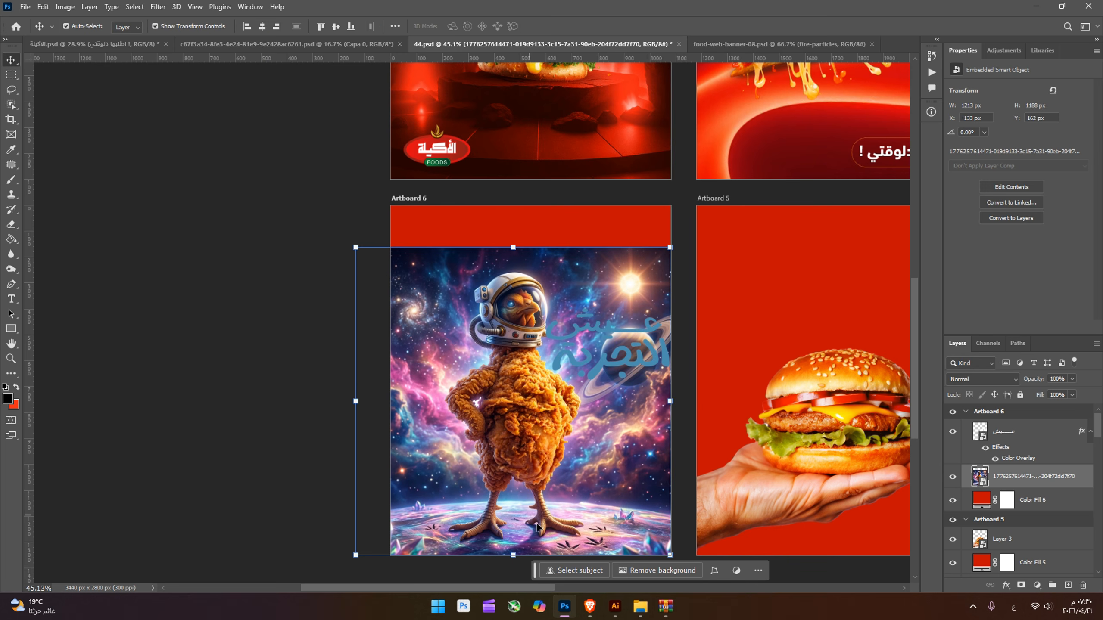
pyautogui.click(648, 570)
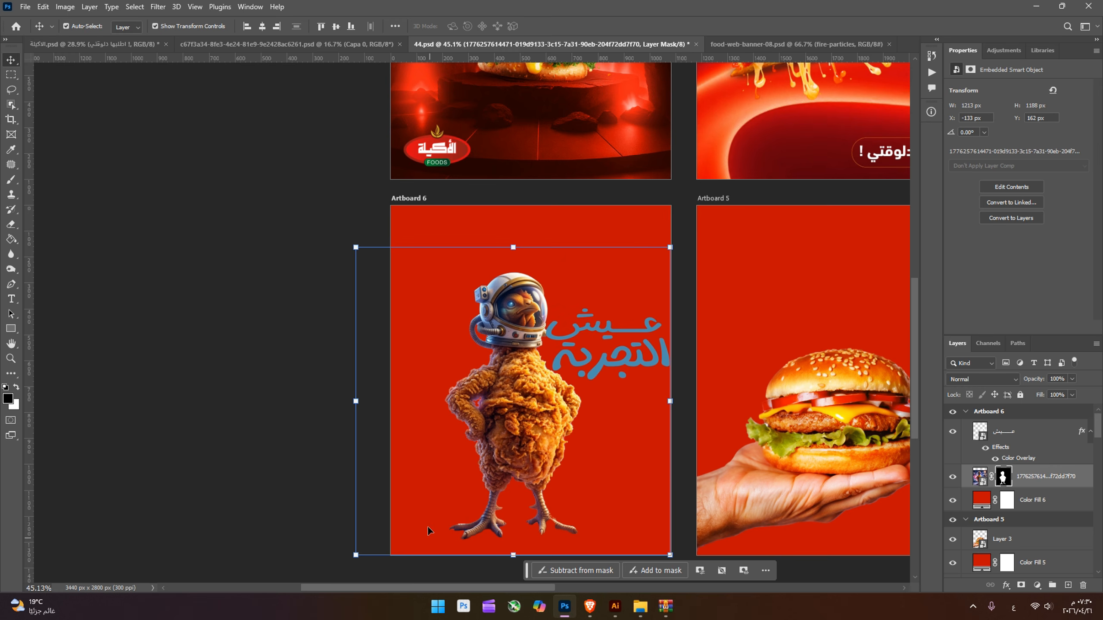
# Step: Duplicate the masked astronaut chicken layer on Artboard 6, hide the copy, and delete the layer mask from the original beneath it
pyautogui.click(952, 477)
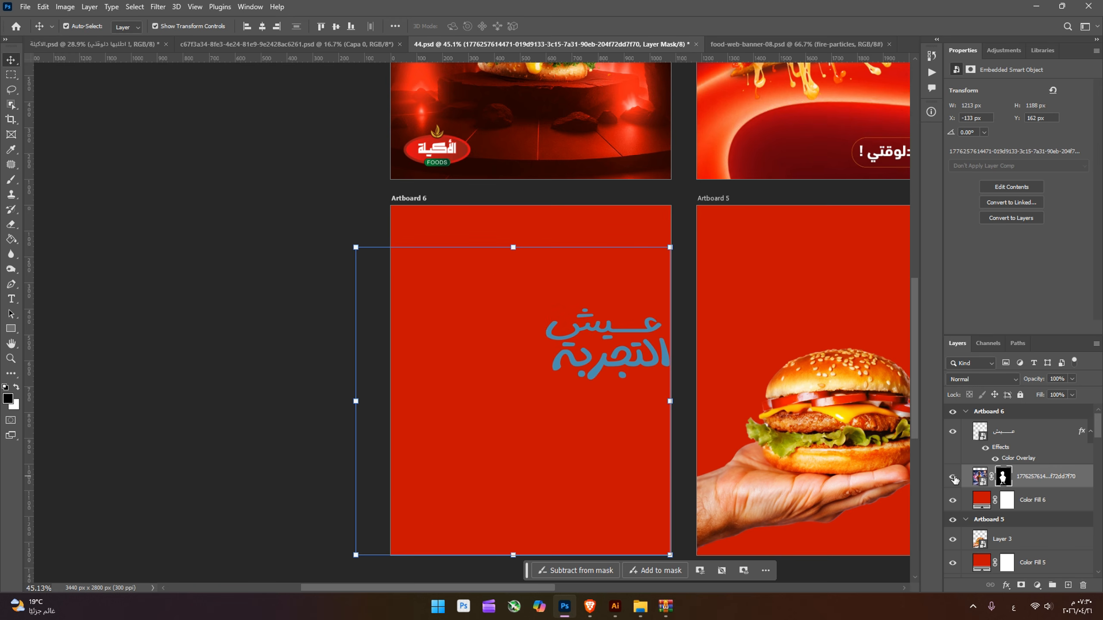
pyautogui.click(952, 477)
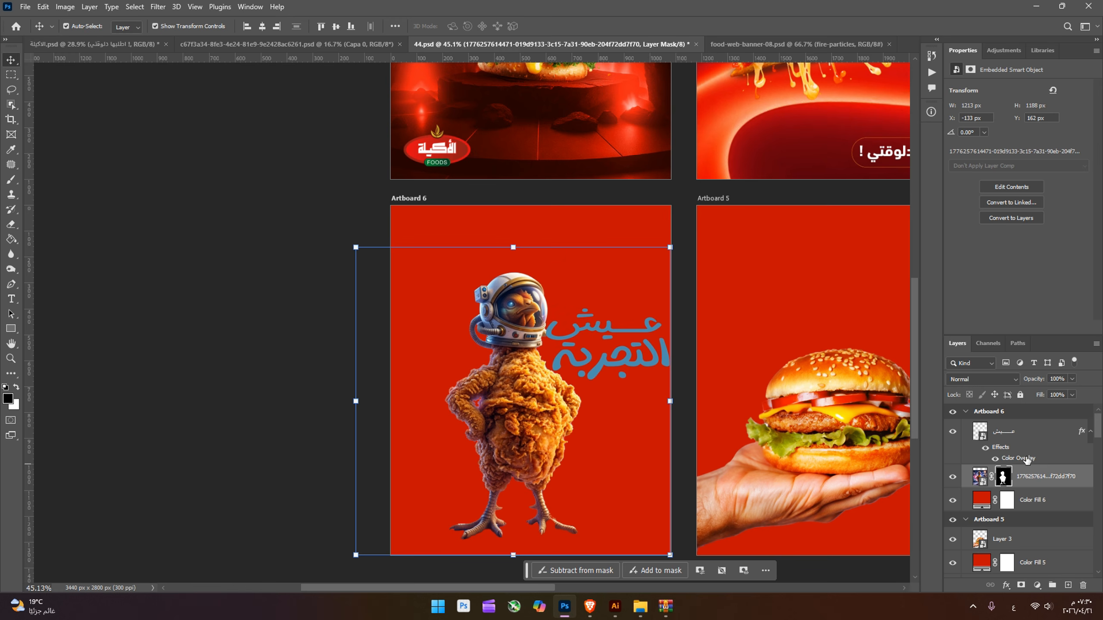
pyautogui.moveTo(1003, 478); pyautogui.dragTo(1010, 502)
pyautogui.click(1021, 500)
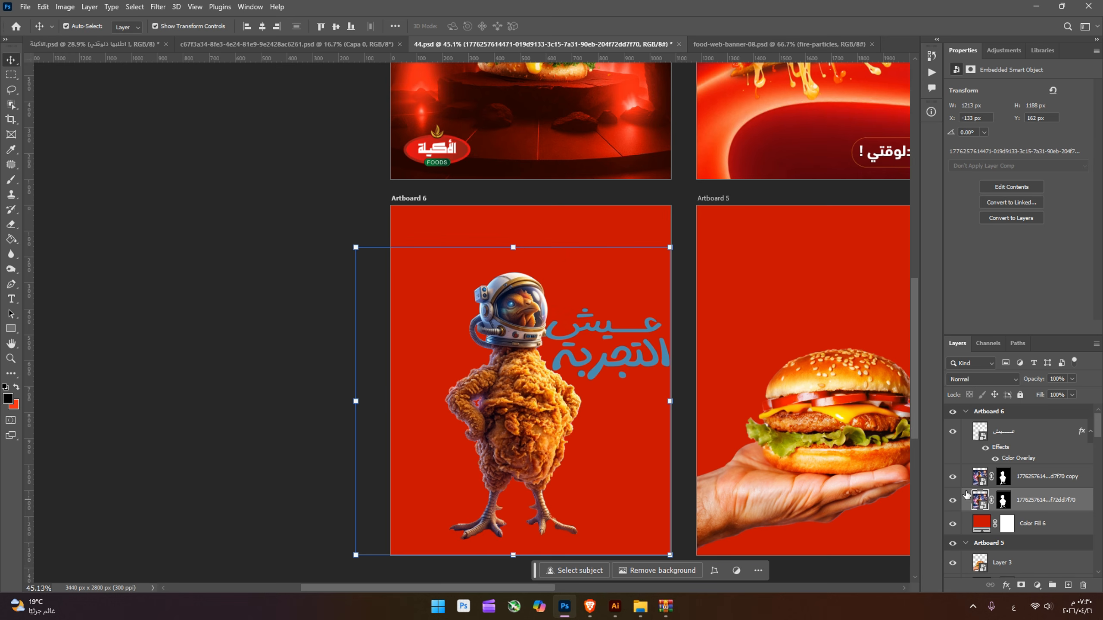
pyautogui.rightClick(1002, 502)
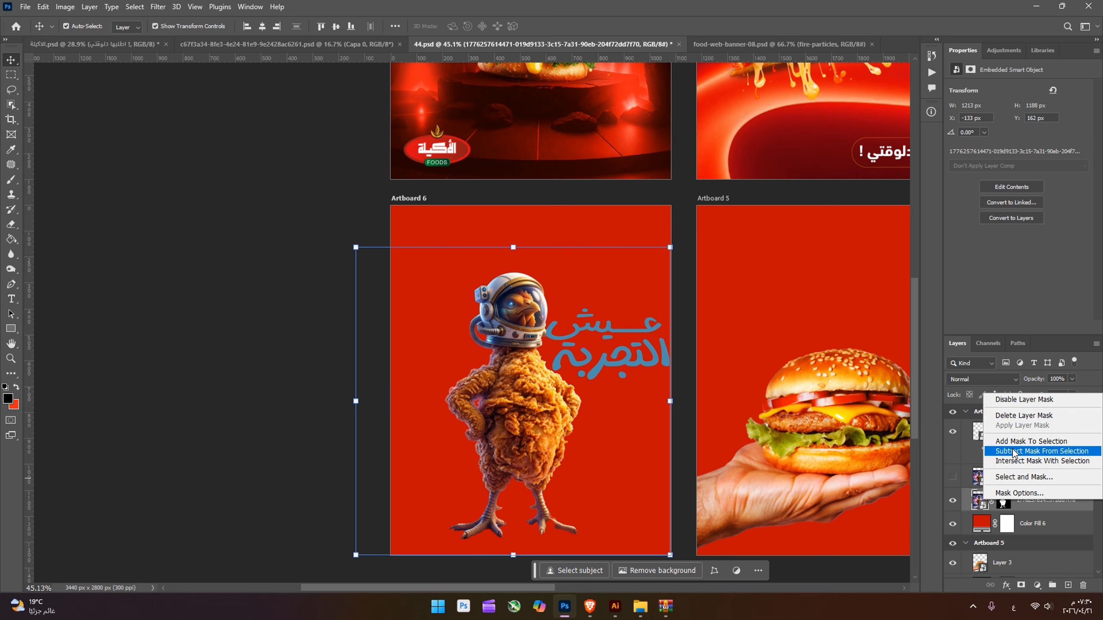
pyautogui.click(1017, 416)
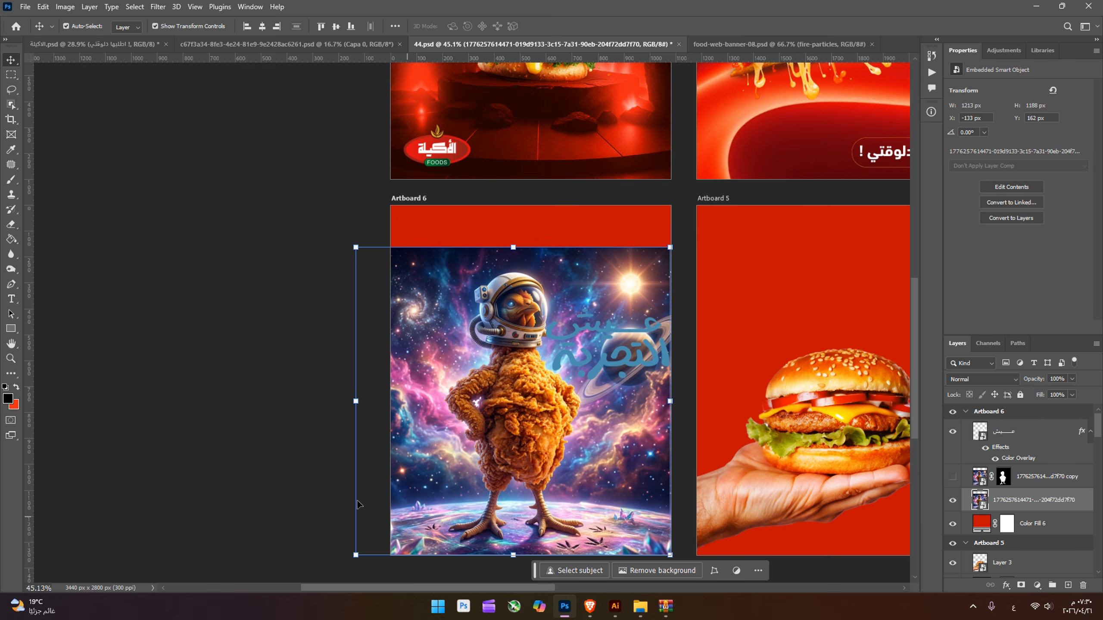
# Step: Trace the planet ground beneath the chicken with the Pen tool as a black shape, following the horizon and extending past the artboard's lower edge
pyautogui.click(11, 284)
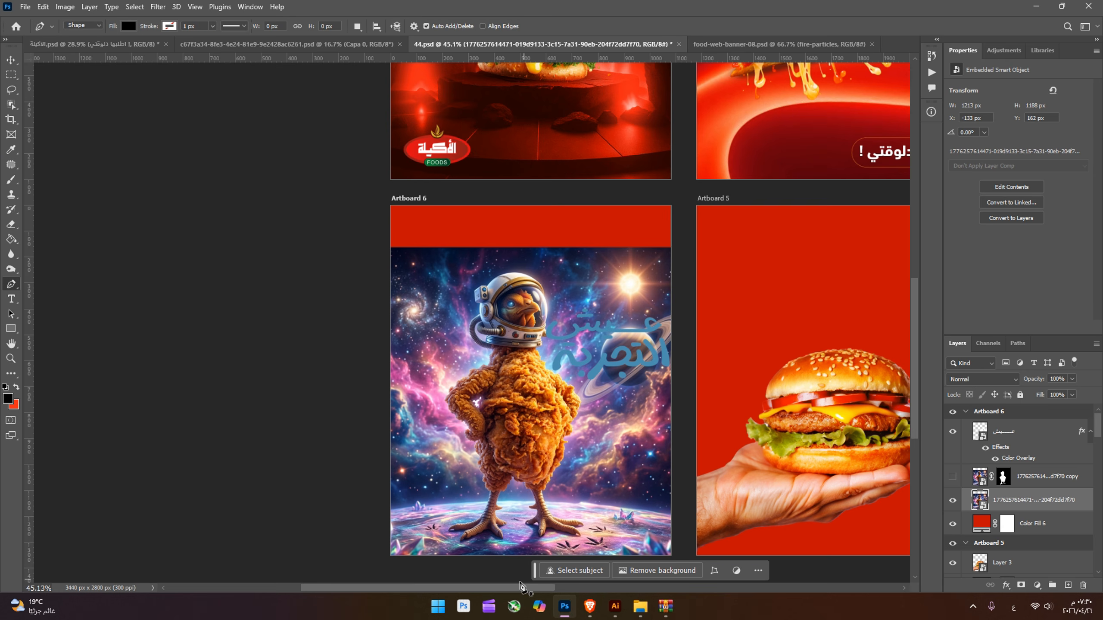
pyautogui.click(389, 513)
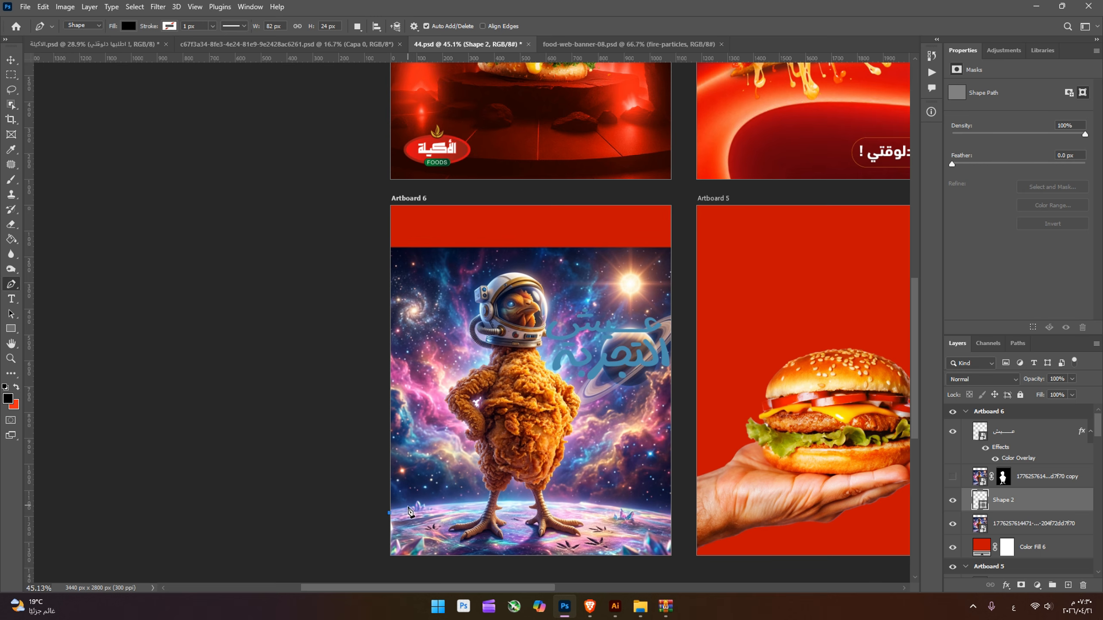
pyautogui.click(412, 509)
pyautogui.click(418, 502)
pyautogui.click(423, 505)
pyautogui.click(490, 501)
pyautogui.click(583, 503)
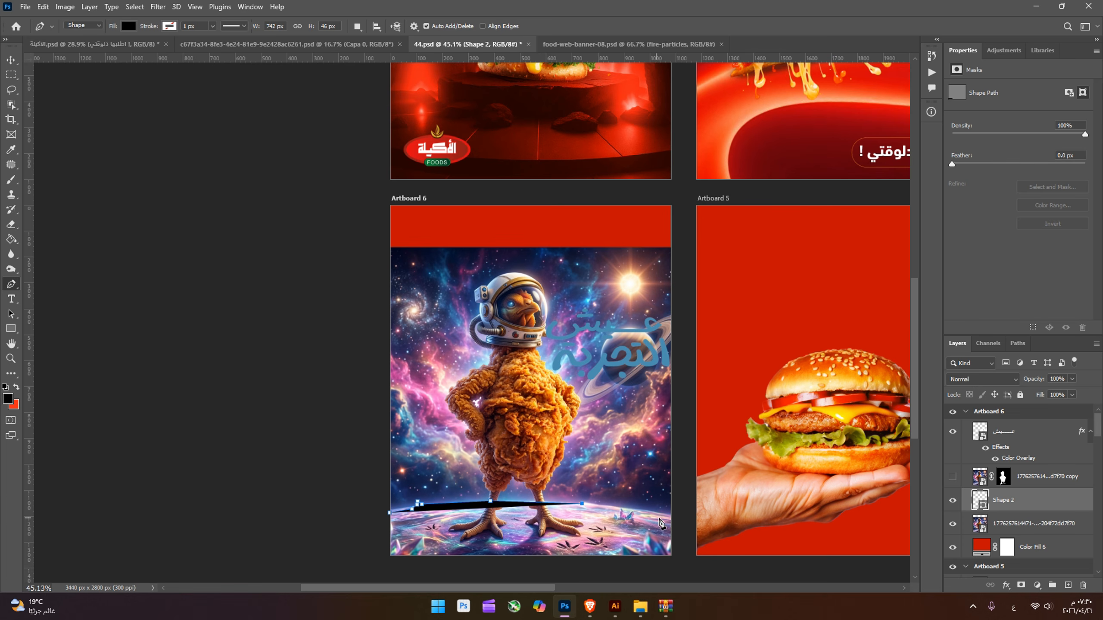
pyautogui.click(671, 515)
pyautogui.click(689, 563)
pyautogui.click(551, 571)
pyautogui.moveTo(466, 571); pyautogui.dragTo(395, 559)
pyautogui.moveTo(381, 555); pyautogui.dragTo(365, 551)
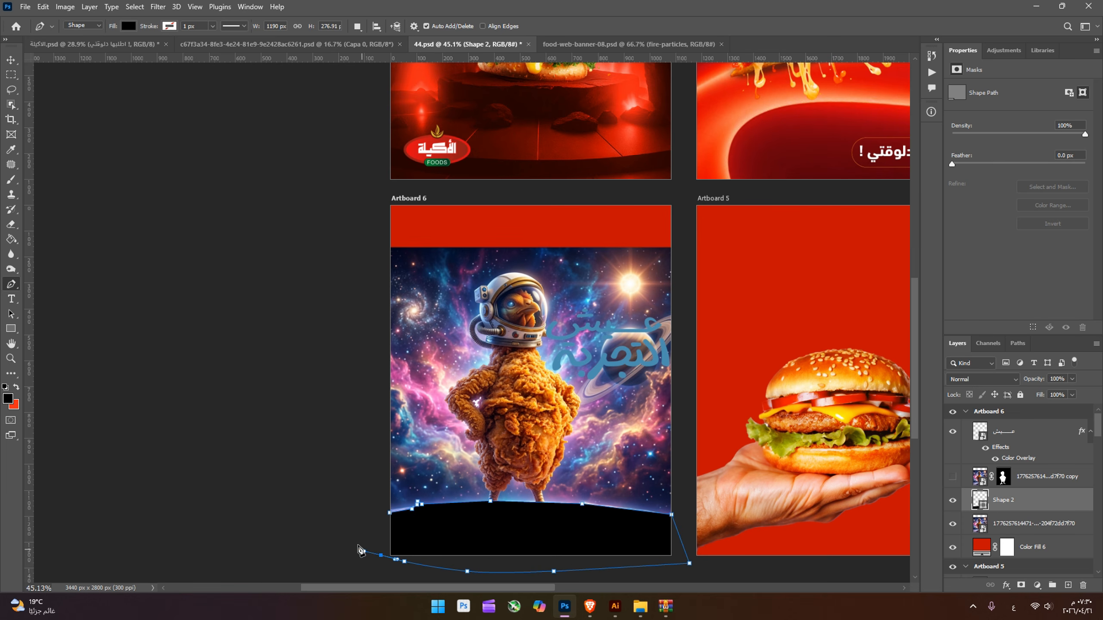
# Step: Convert the ground outline to a selection, mask the original space image with it, then hide Shape 2 and show the chicken copy
pyautogui.rightClick(559, 513)
pyautogui.click(597, 302)
pyautogui.press('Return')
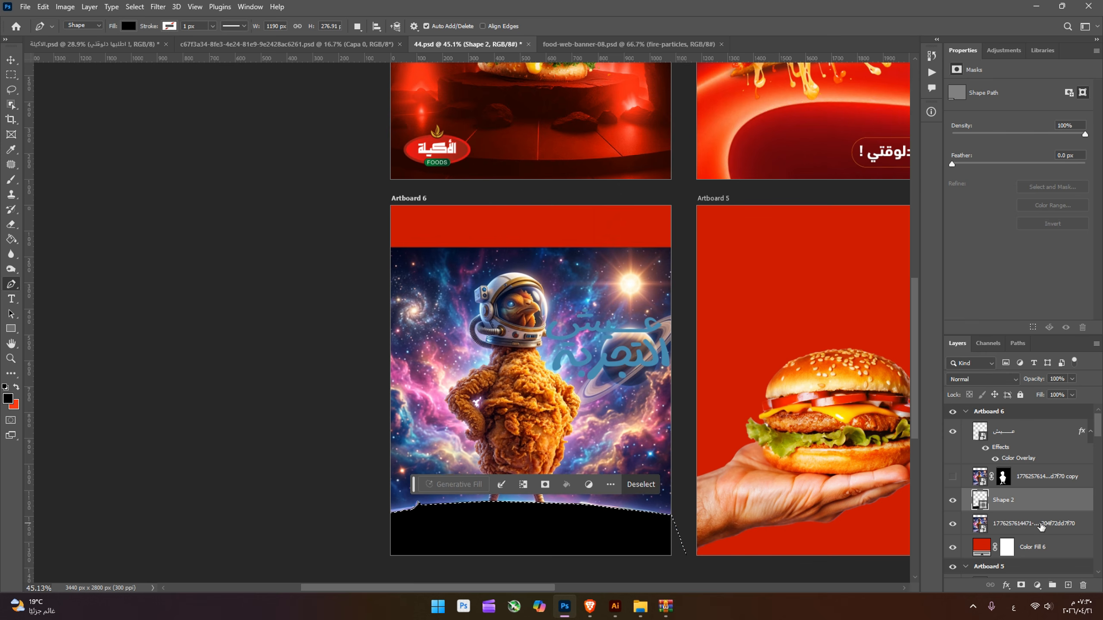
pyautogui.click(1033, 523)
pyautogui.click(1022, 586)
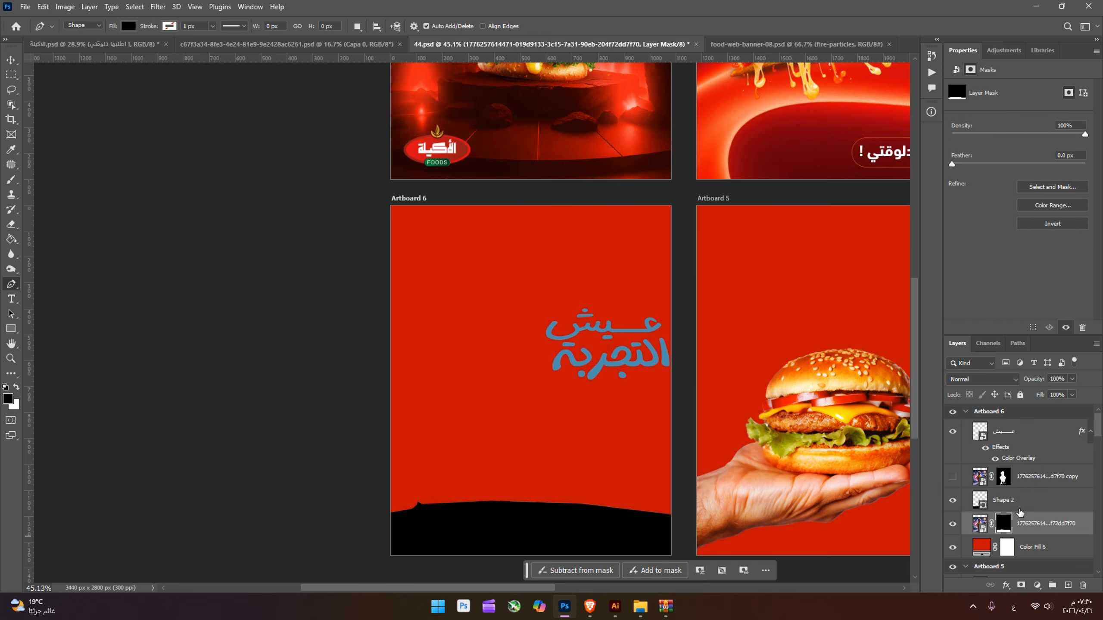
pyautogui.click(952, 501)
pyautogui.click(953, 477)
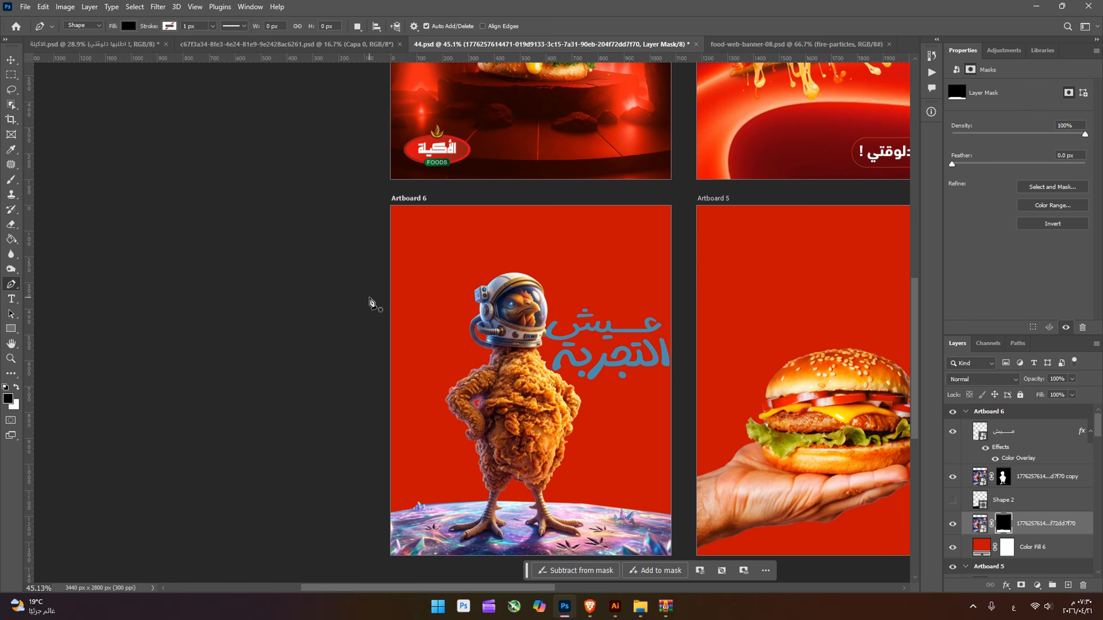
# Step: Scale the Arabic headline beside the astronaut chicken down to 416 × 230 px
pyautogui.click(11, 61)
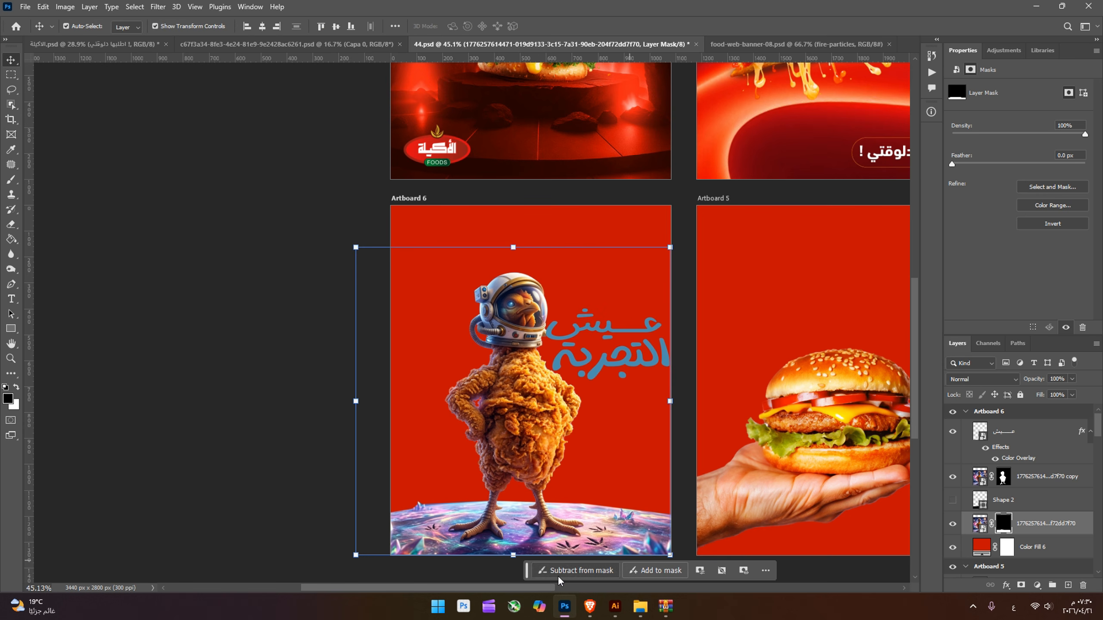
pyautogui.moveTo(527, 587); pyautogui.dragTo(544, 584)
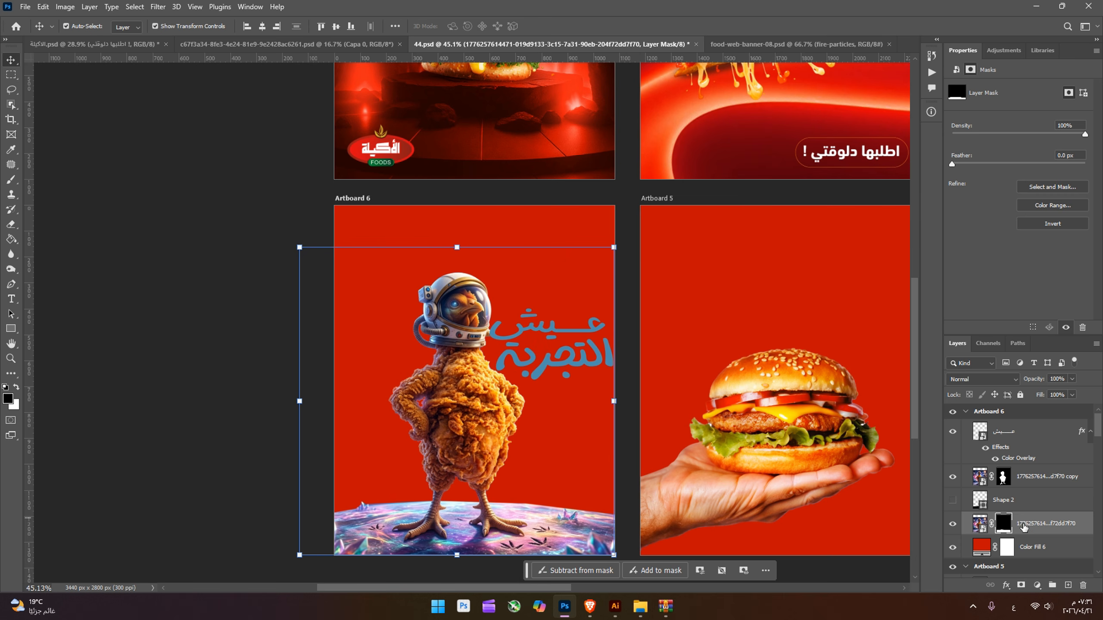
pyautogui.click(532, 328)
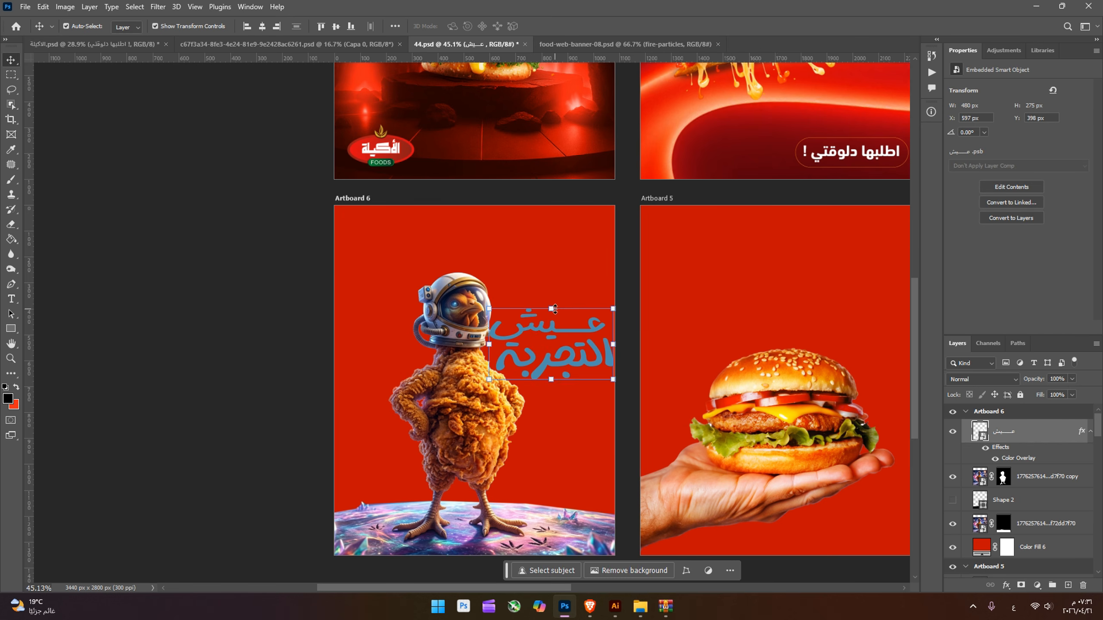
pyautogui.moveTo(552, 309); pyautogui.dragTo(551, 338)
pyautogui.press('Return')
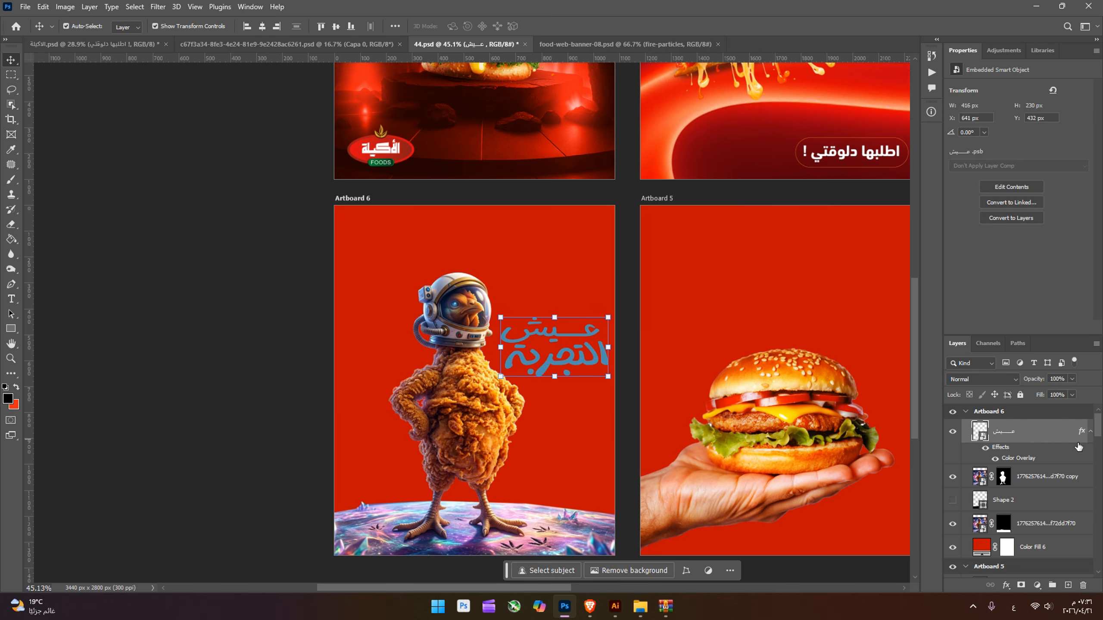
# Step: Change the headline's Color Overlay to white (ffffff)
pyautogui.doubleClick(1017, 460)
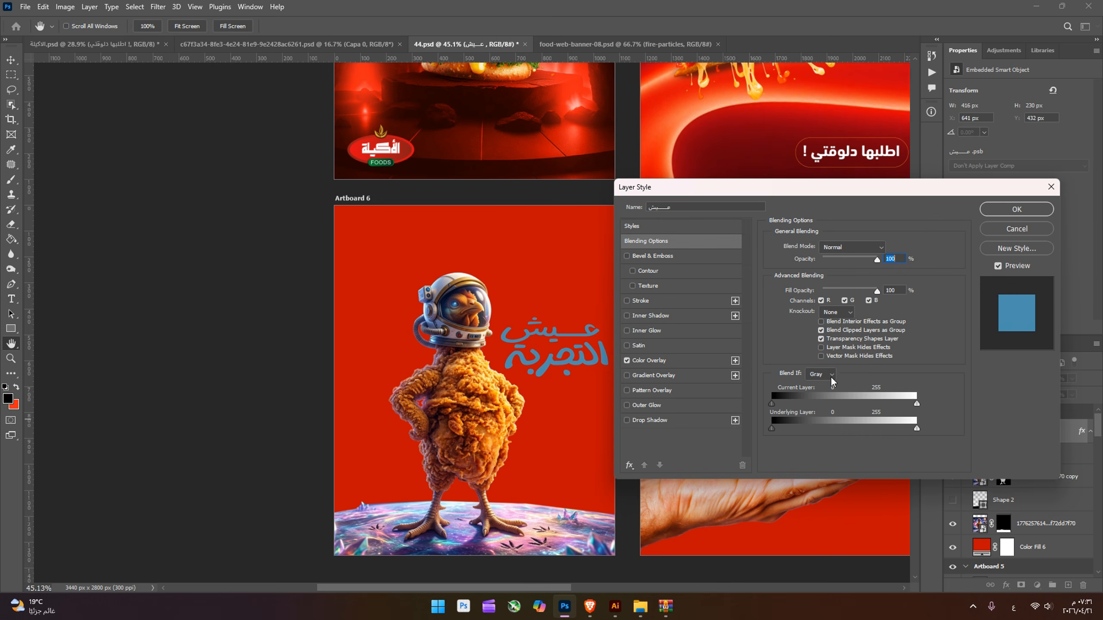
pyautogui.click(662, 362)
pyautogui.click(888, 250)
pyautogui.moveTo(642, 221); pyautogui.dragTo(608, 192)
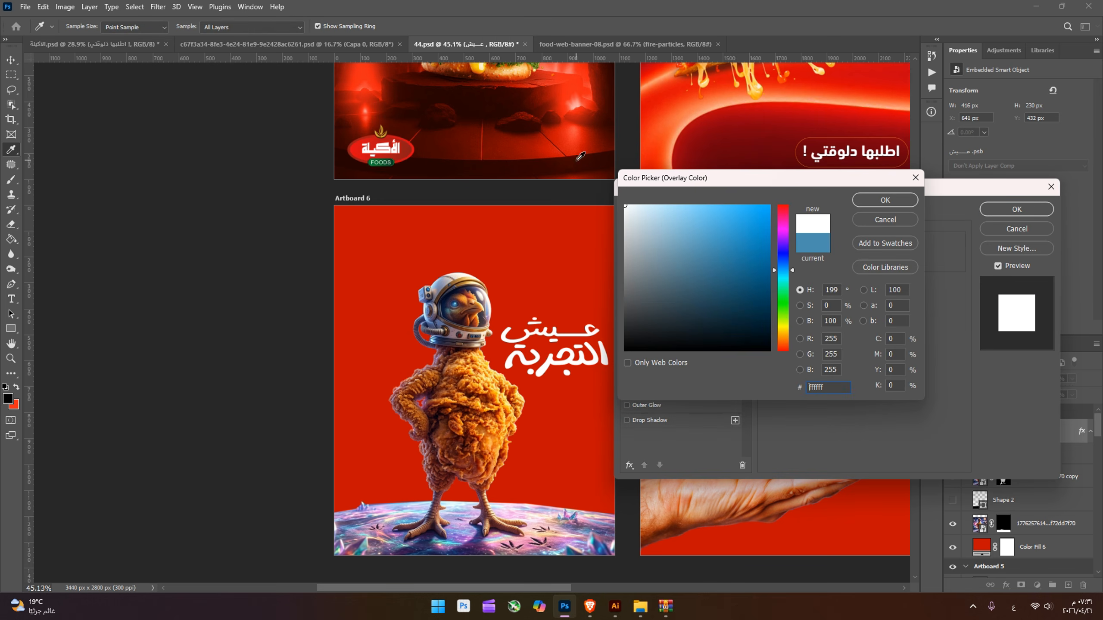
pyautogui.press('Return')
pyautogui.press('Return')
# Step: Add a red (d20a0a) Solid Color fill layer directly above the masked planet ground layer
pyautogui.click(578, 523)
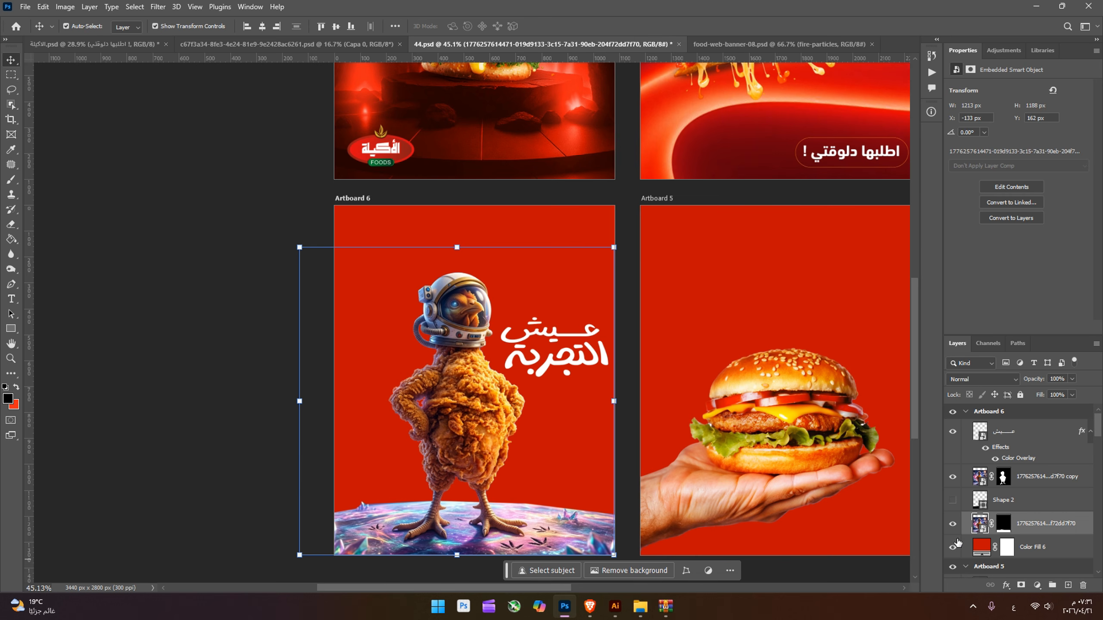
pyautogui.click(1037, 585)
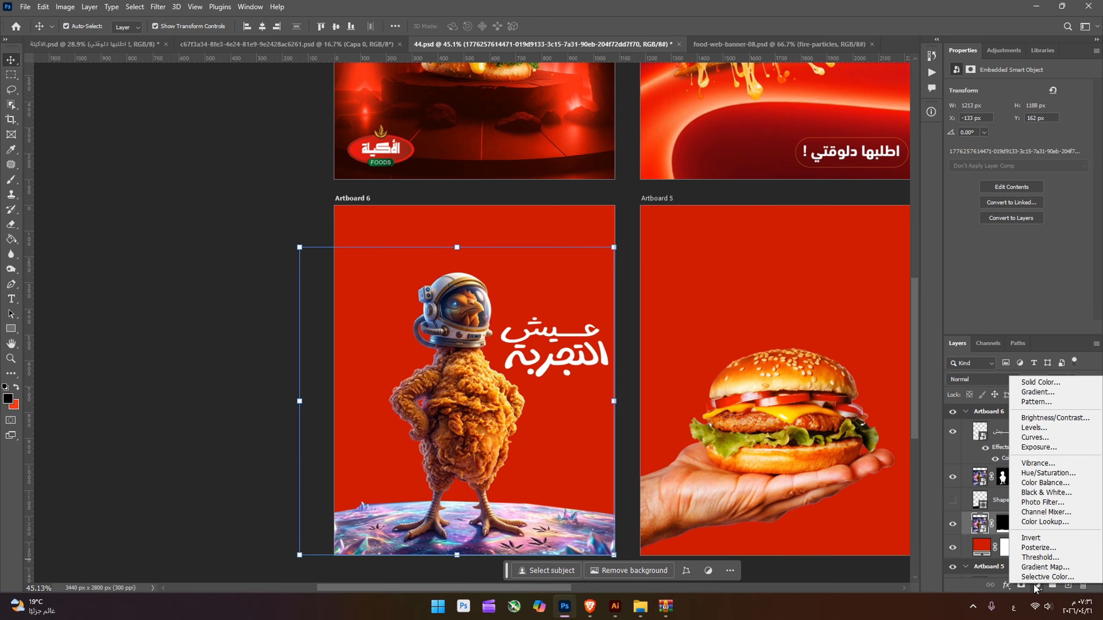
pyautogui.click(1086, 384)
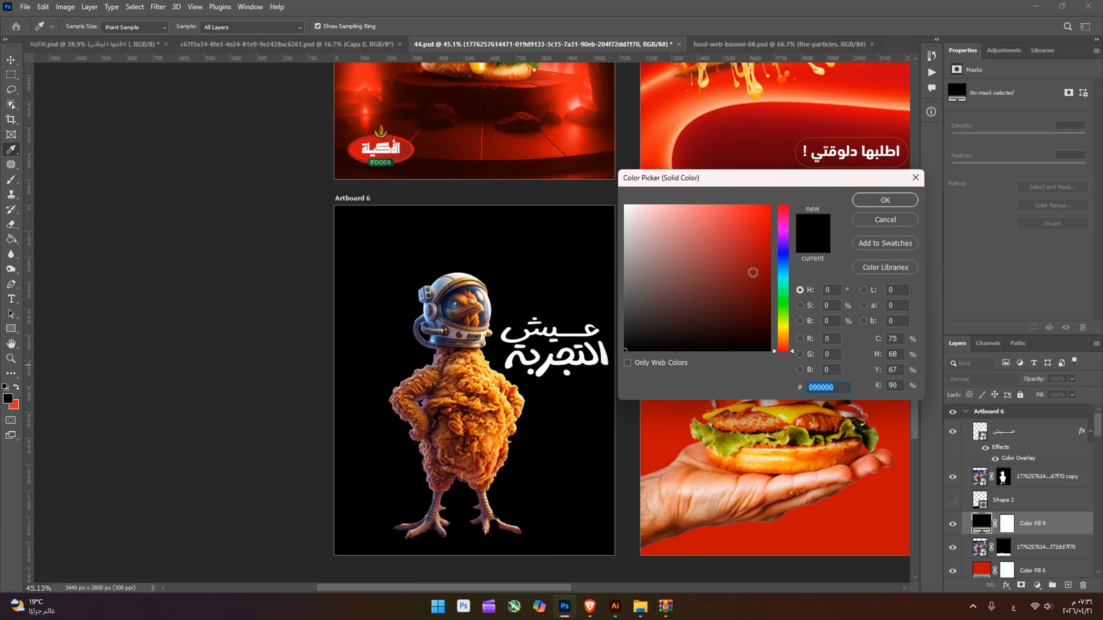
pyautogui.click(677, 451)
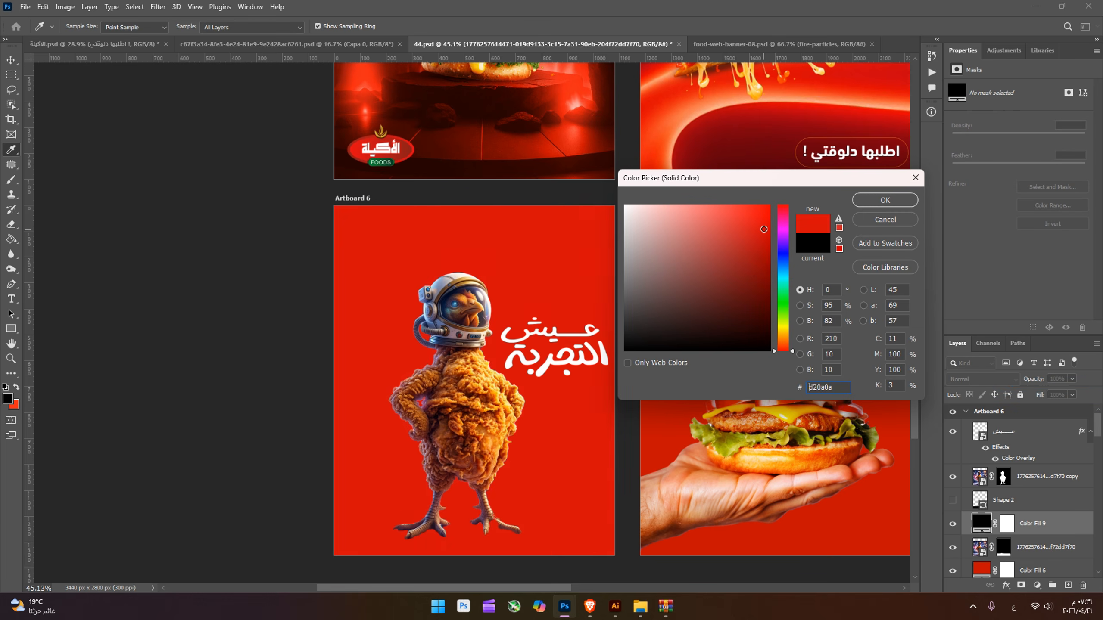
pyautogui.click(879, 199)
# Step: Clip the new red fill to the planet ground layer and set its blend mode to Color
pyautogui.rightClick(1043, 527)
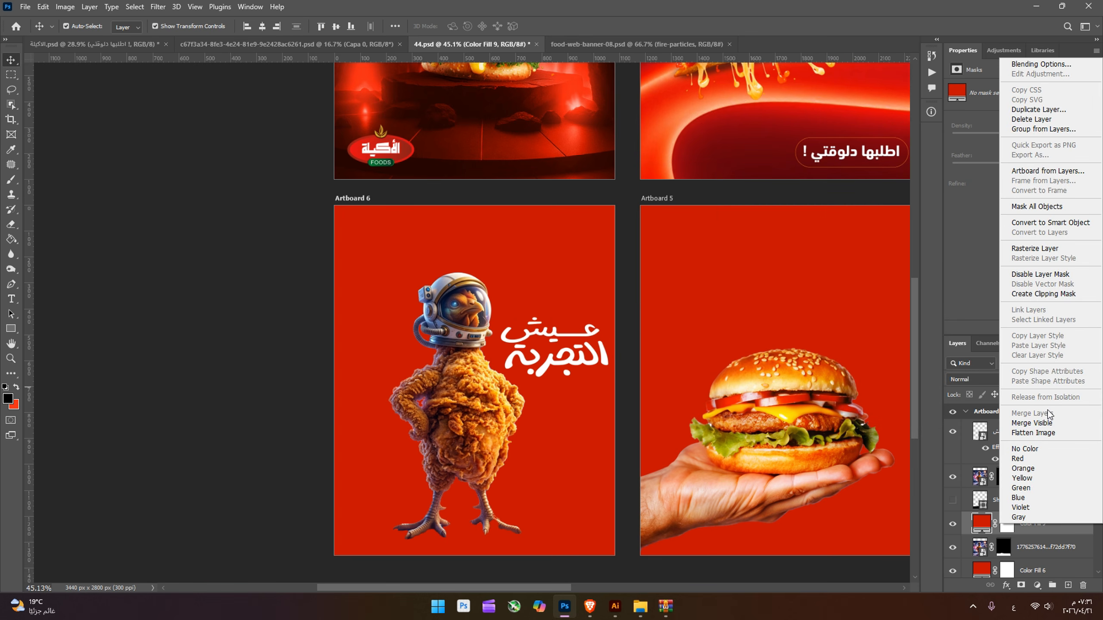
pyautogui.click(1057, 294)
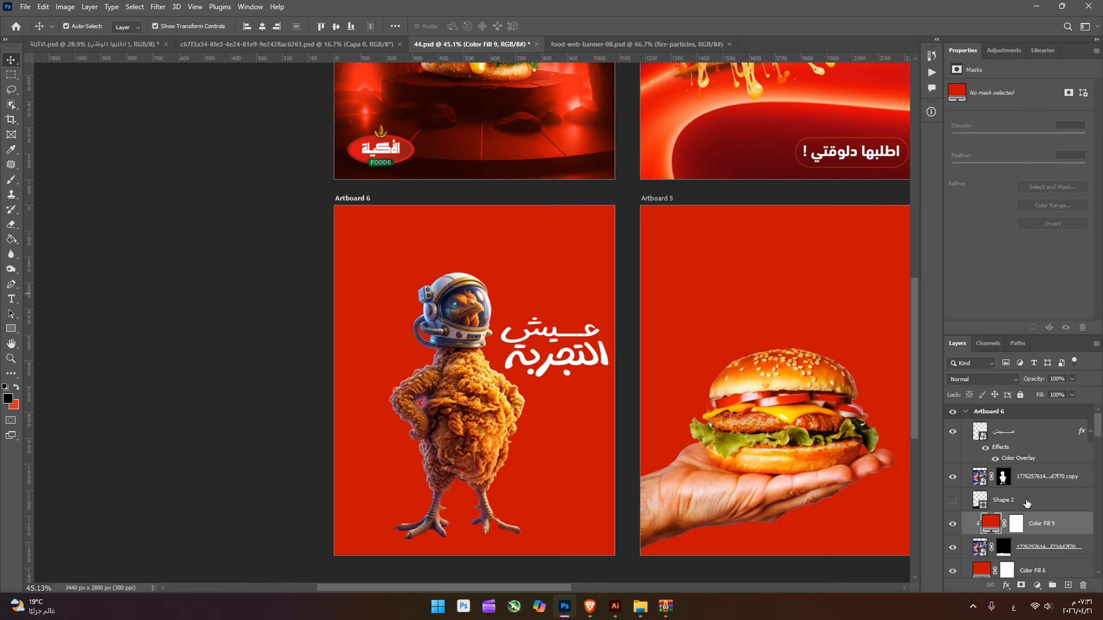
pyautogui.click(982, 380)
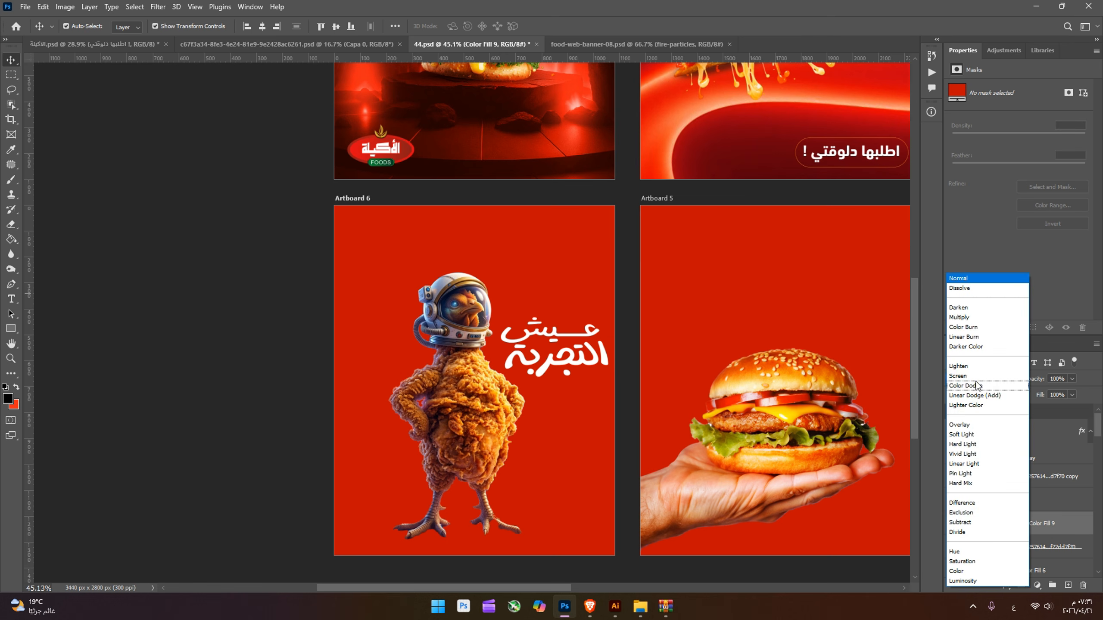
pyautogui.click(964, 572)
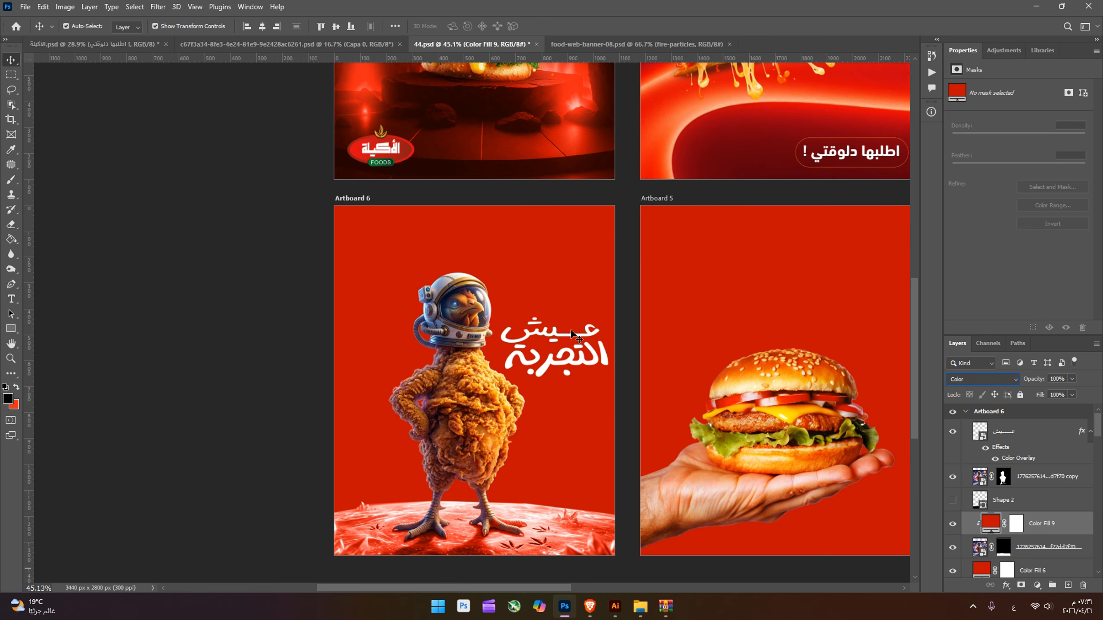
# Step: Add a Hue/Saturation adjustment clipped to the astronaut chicken and shift the hue of the magenta tones sampled near its arm
pyautogui.click(458, 409)
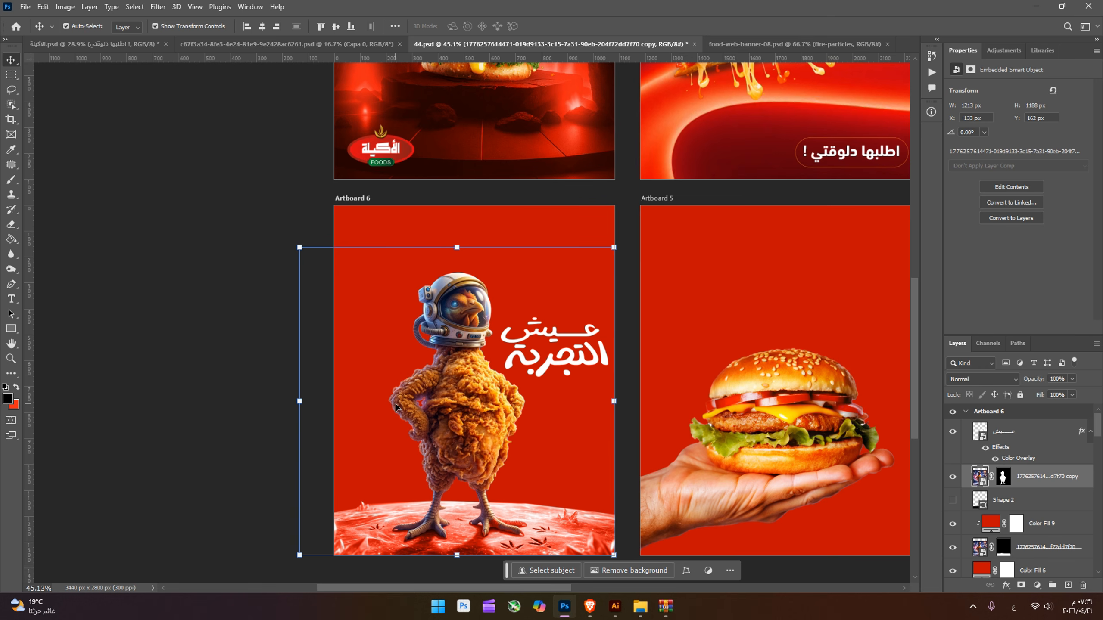
pyautogui.click(1037, 587)
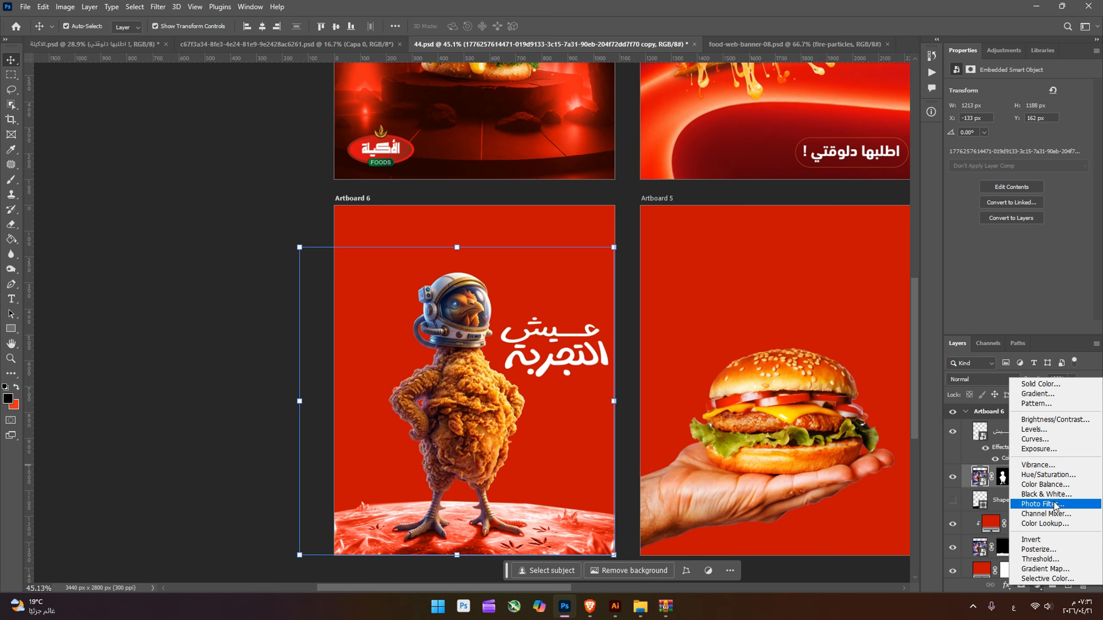
pyautogui.click(1050, 477)
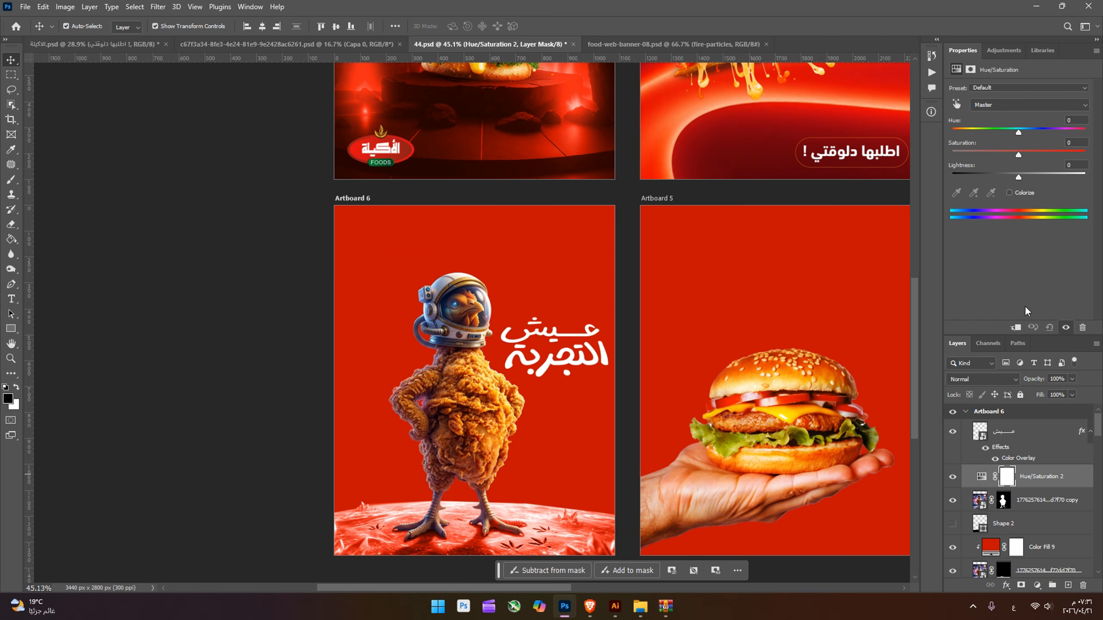
pyautogui.click(1015, 328)
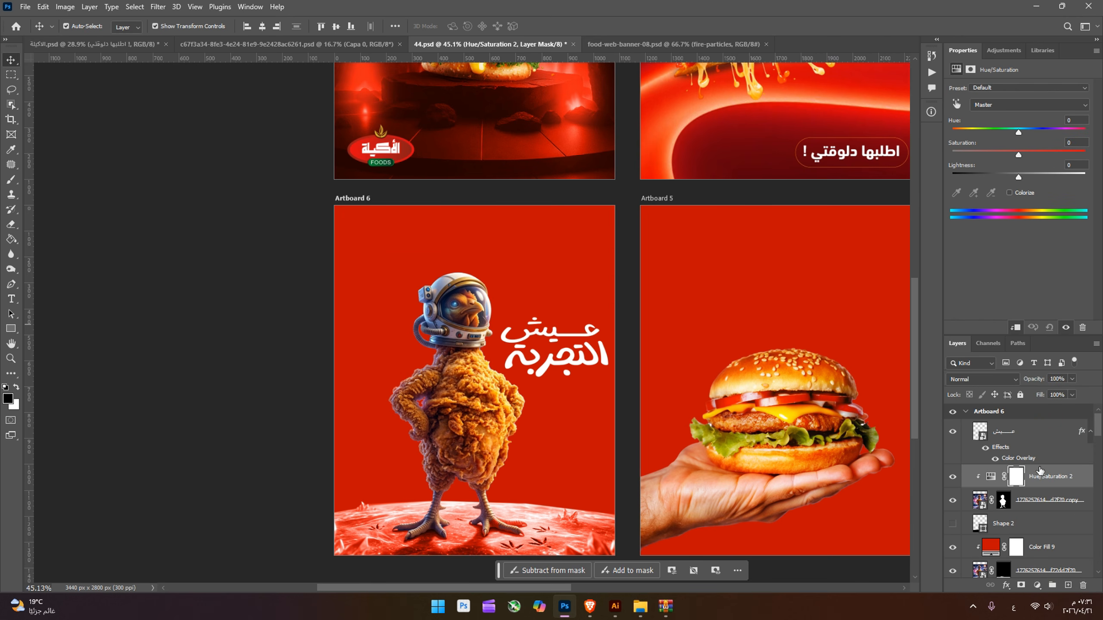
pyautogui.click(956, 104)
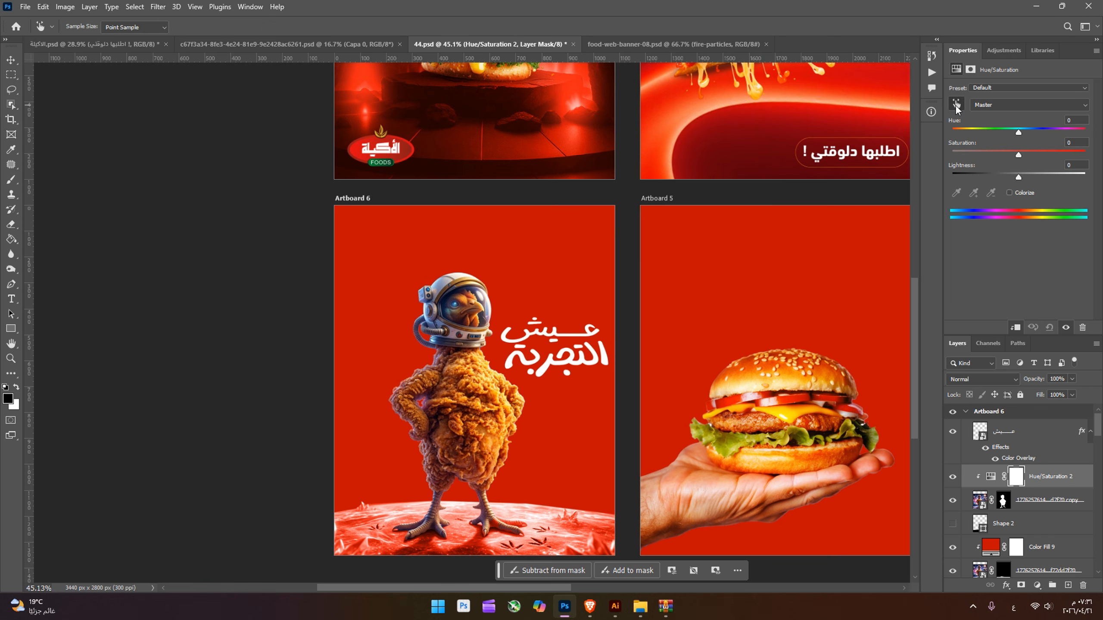
pyautogui.click(428, 393)
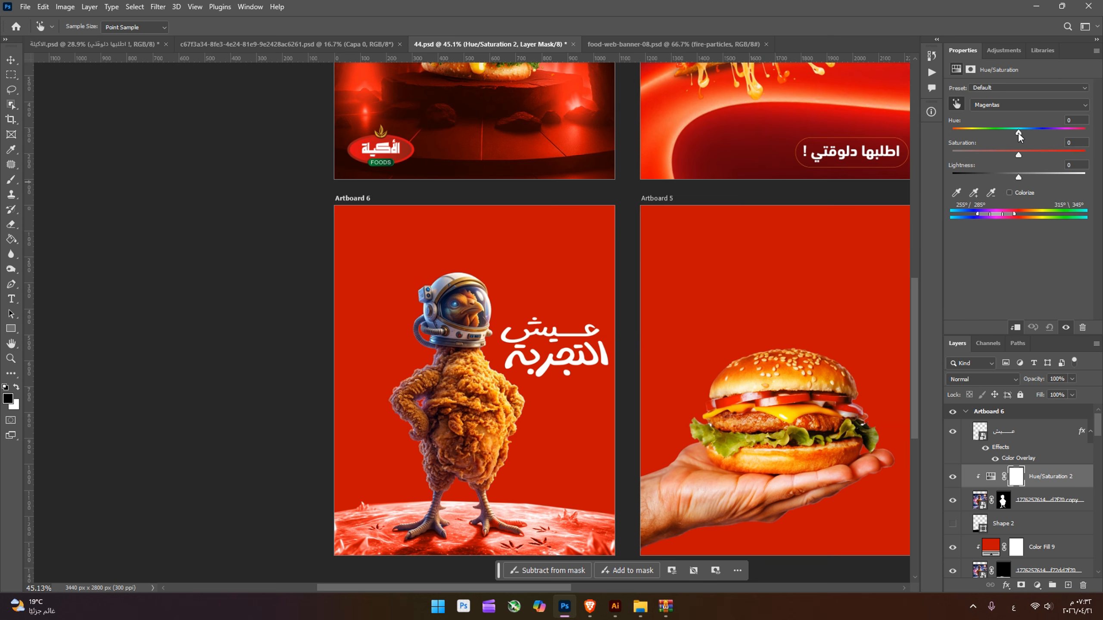
pyautogui.moveTo(1019, 133); pyautogui.dragTo(1049, 152)
# Step: Add a new layer clipped to the astronaut chicken and sample the artboard's red background as the foreground color
pyautogui.click(1031, 501)
pyautogui.press('v')
pyautogui.click(1068, 586)
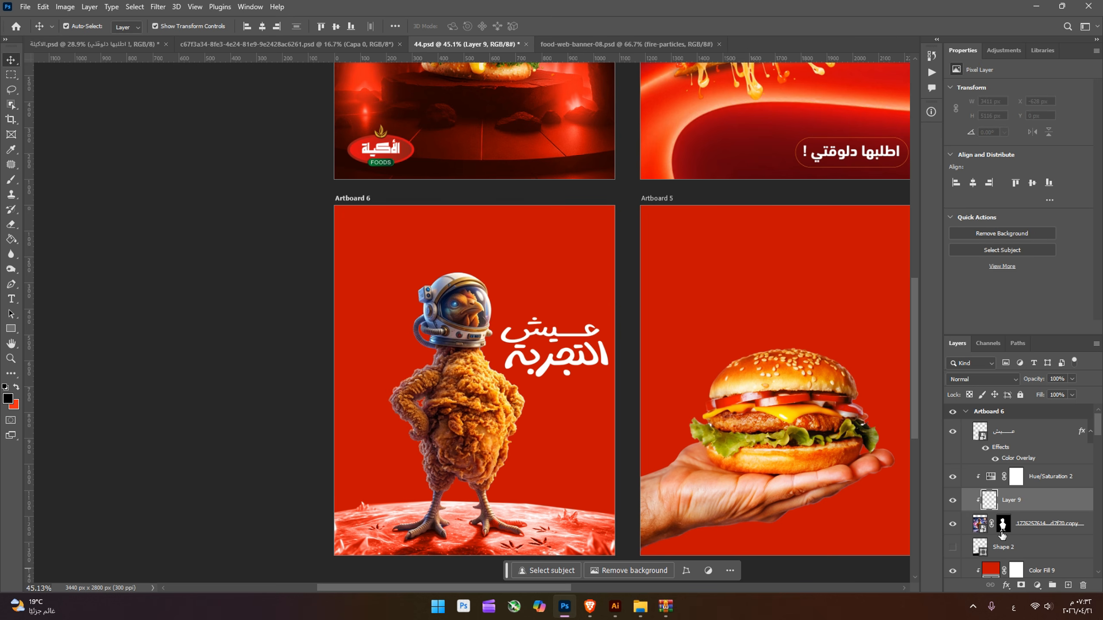
pyautogui.click(11, 179)
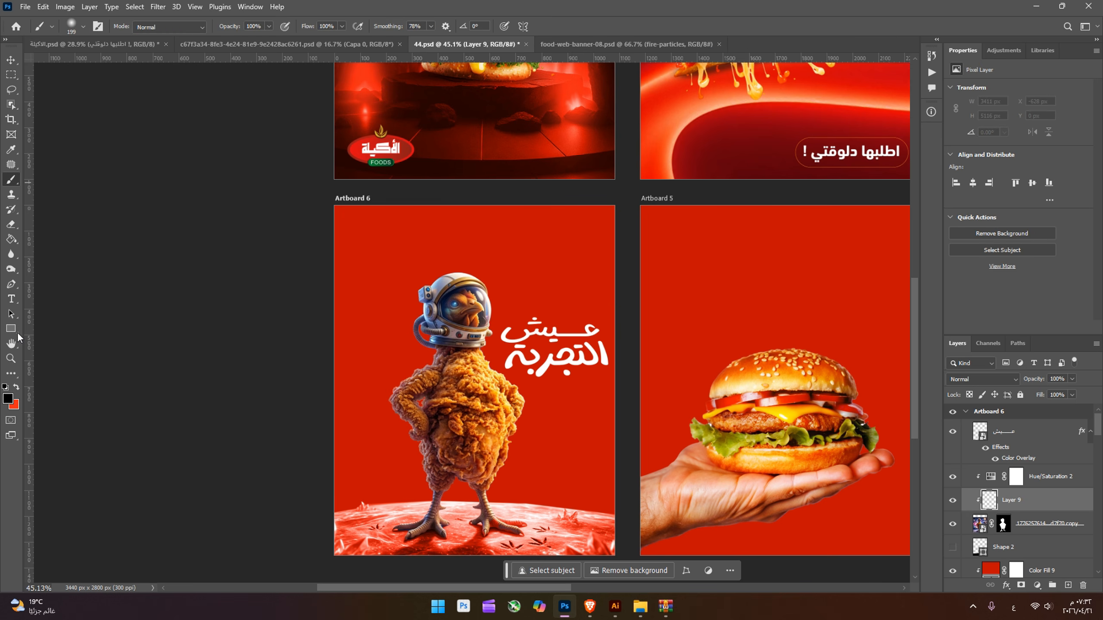
pyautogui.click(16, 387)
pyautogui.click(7, 398)
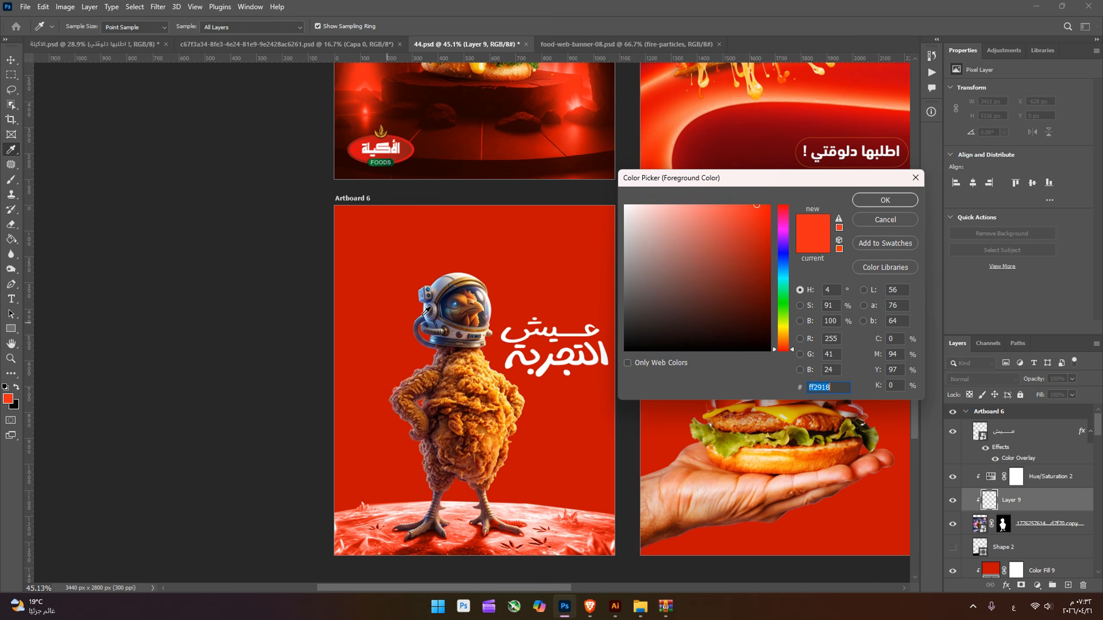
pyautogui.click(389, 319)
pyautogui.press('Return')
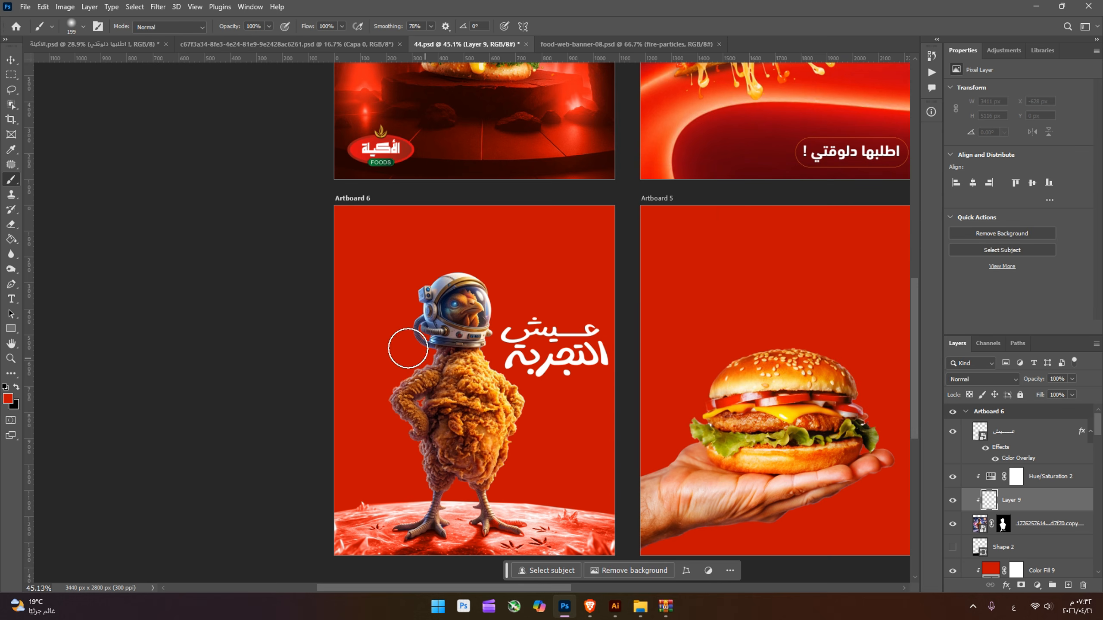
# Step: Paint red along the outer edges of the chicken's body and arm with a 72 px Soft Round brush
pyautogui.click(84, 27)
pyautogui.click(88, 63)
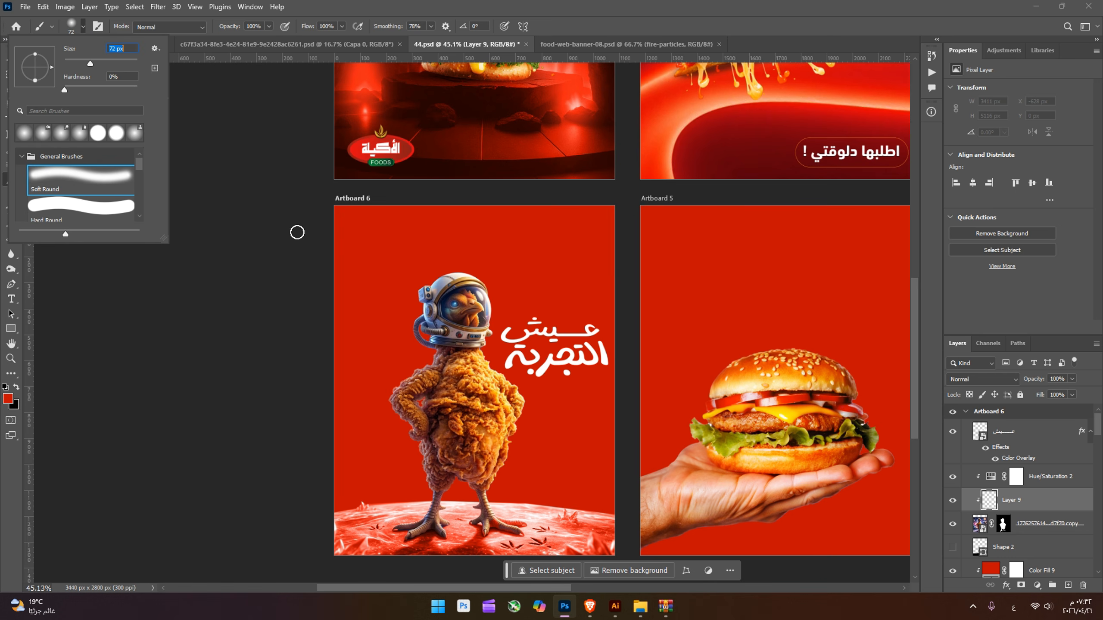
pyautogui.press('Return')
pyautogui.moveTo(397, 383)
pyautogui.mouseDown()
pyautogui.moveTo(429, 458)
pyautogui.moveTo(431, 500)
pyautogui.mouseUp()
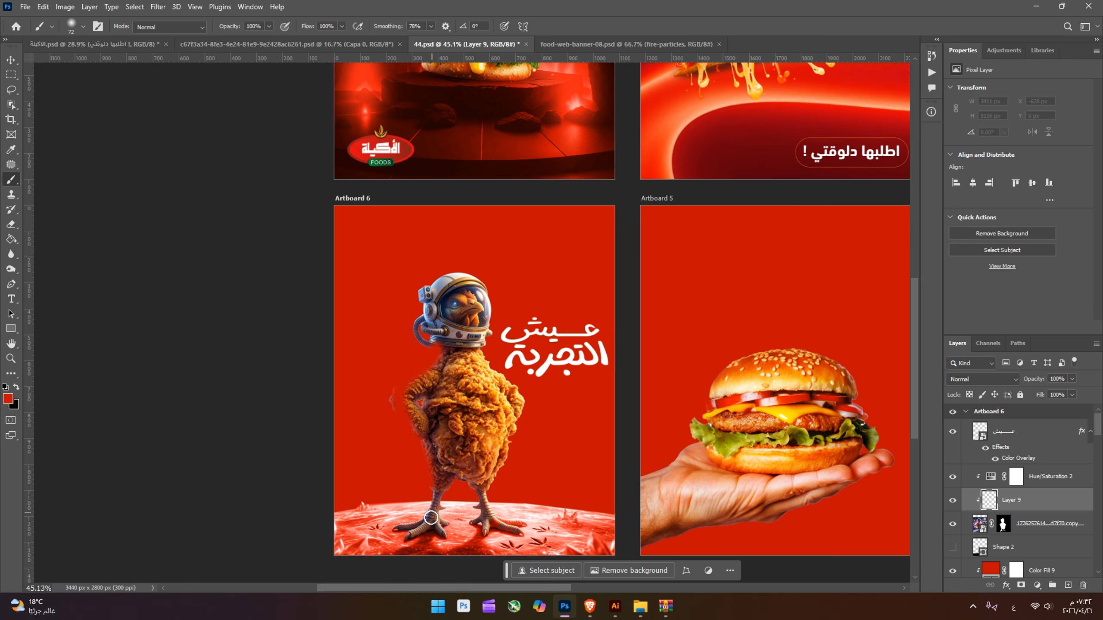
pyautogui.moveTo(515, 441)
pyautogui.mouseDown()
pyautogui.moveTo(527, 392)
pyautogui.moveTo(489, 347)
pyautogui.mouseUp()
pyautogui.moveTo(424, 400); pyautogui.dragTo(384, 396)
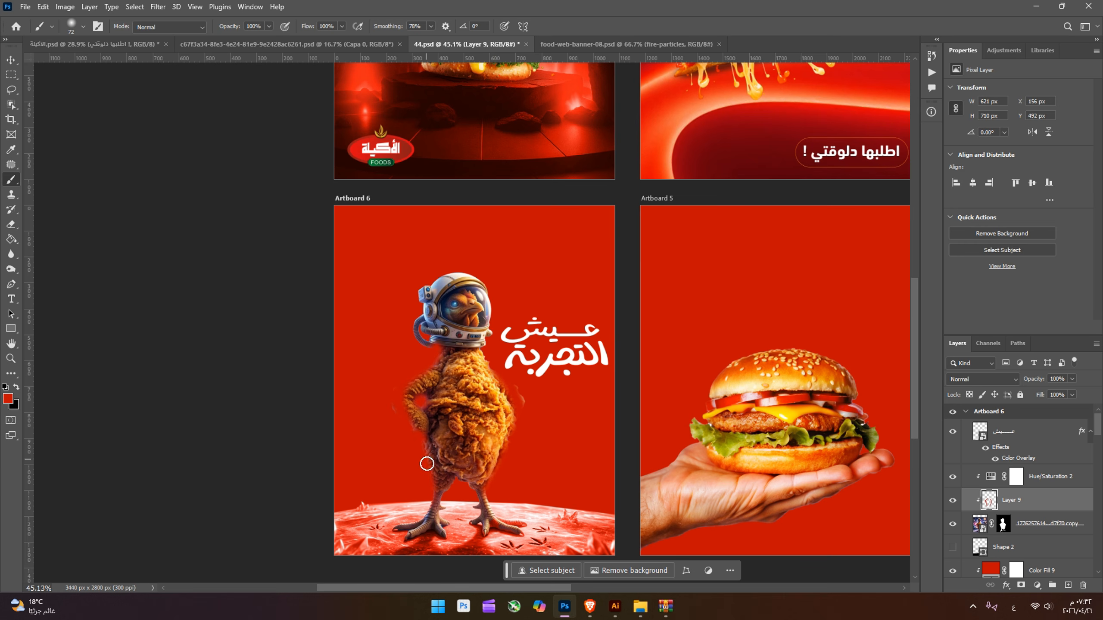
# Step: Set the painted edge layer's blend mode to Saturation and its opacity to 55%
pyautogui.click(973, 374)
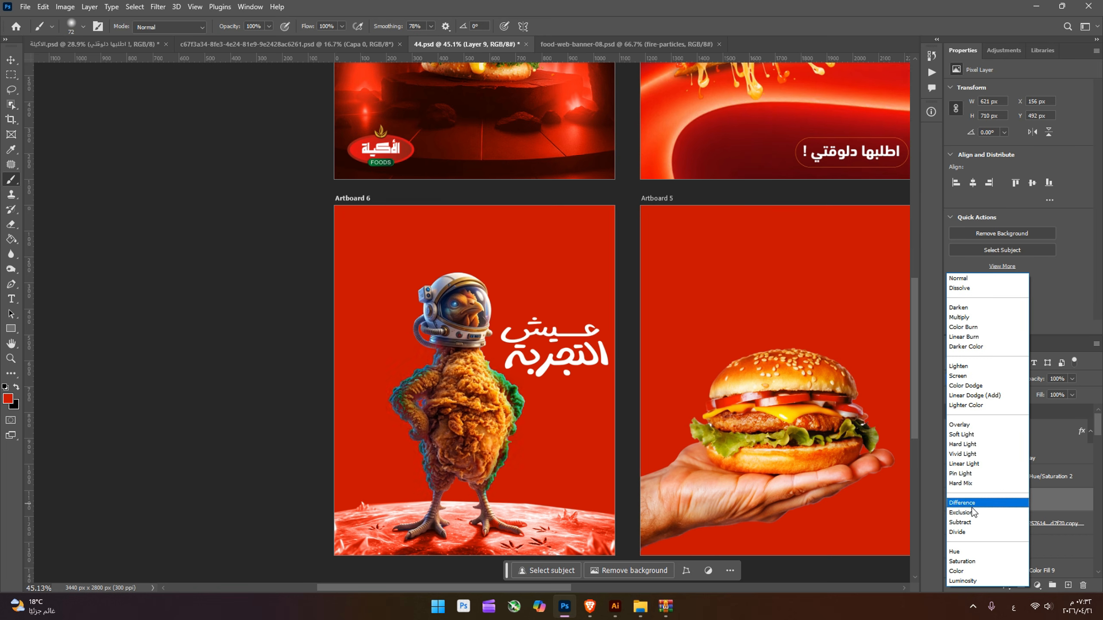
pyautogui.click(982, 563)
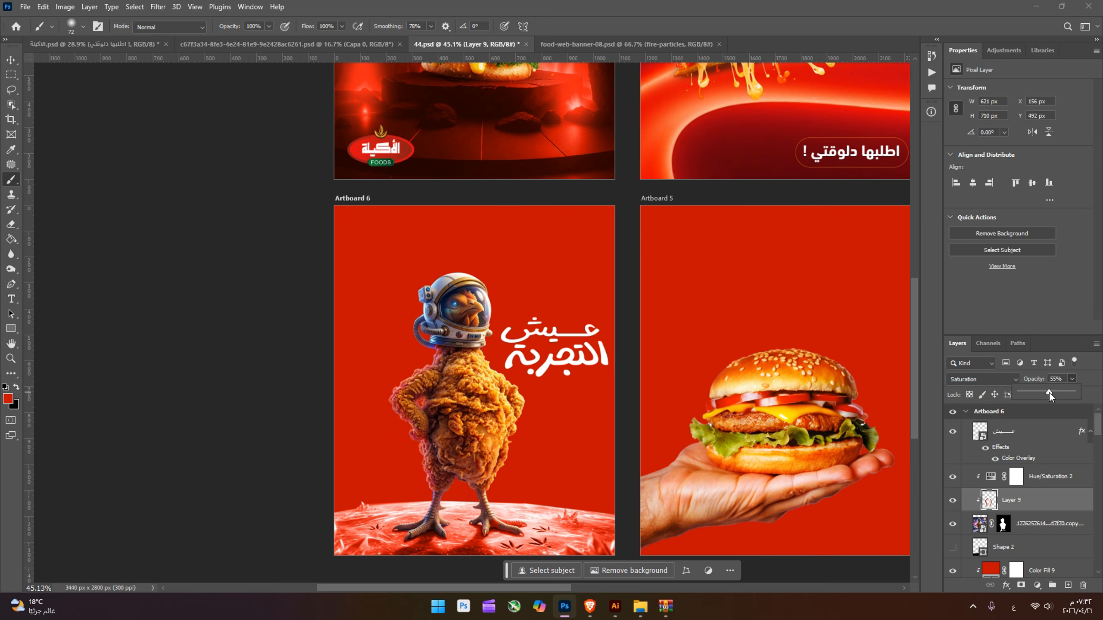
# Step: Compare the chicken with the painted edge layer hidden and shown, and save the document
pyautogui.click(951, 503)
pyautogui.click(951, 504)
pyautogui.click(951, 504)
pyautogui.click(951, 503)
pyautogui.click(952, 503)
pyautogui.click(951, 503)
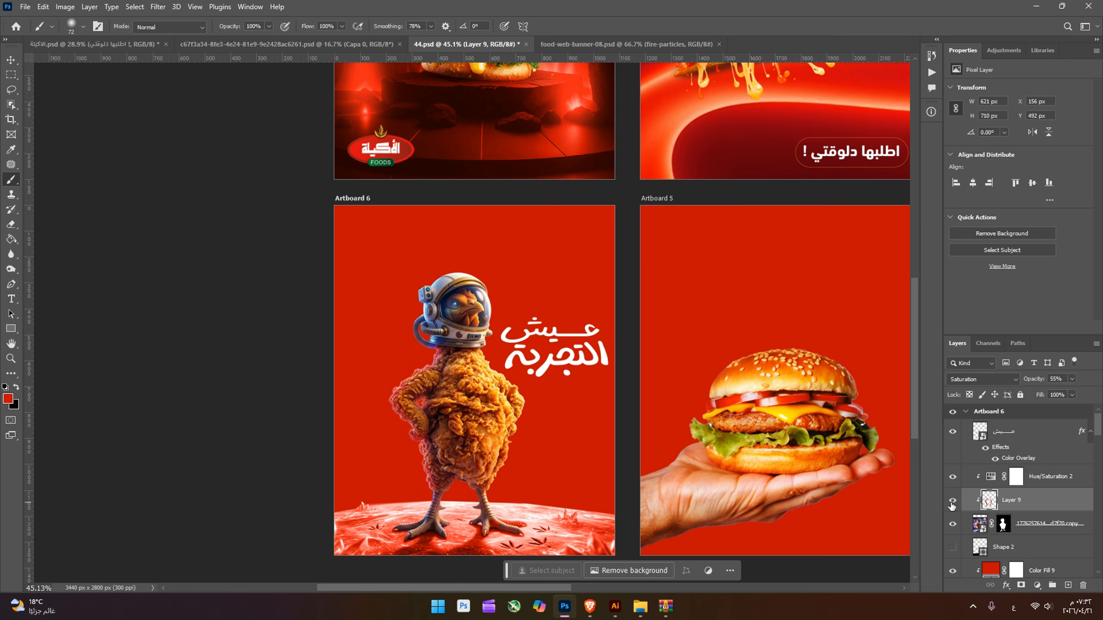
pyautogui.click(951, 503)
pyautogui.click(952, 503)
pyautogui.hotkey('ctrl', 's')
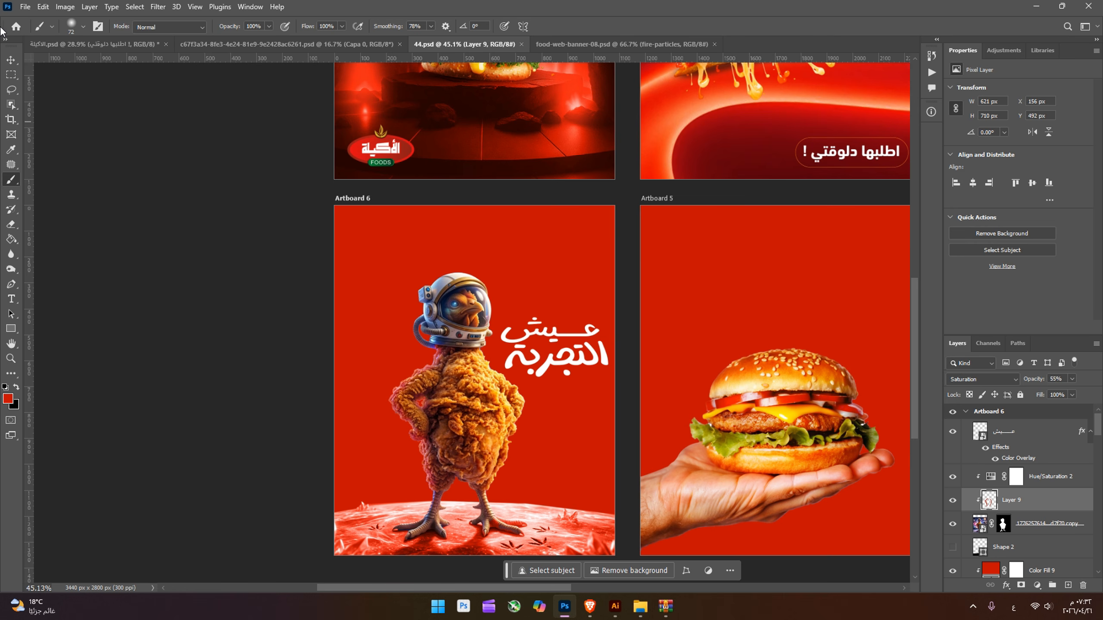
# Step: Paste the copied glow directly above the planet ground's red fill on Artboard 6
pyautogui.click(11, 61)
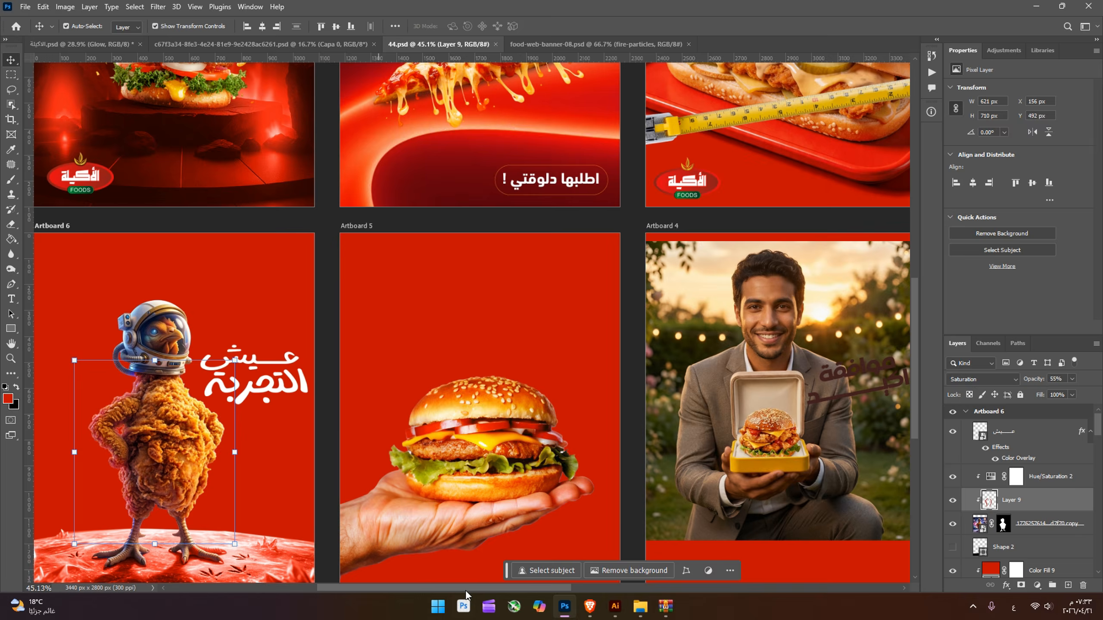
pyautogui.hscroll(-7, 685, 519)
pyautogui.hscroll(1, 685, 519)
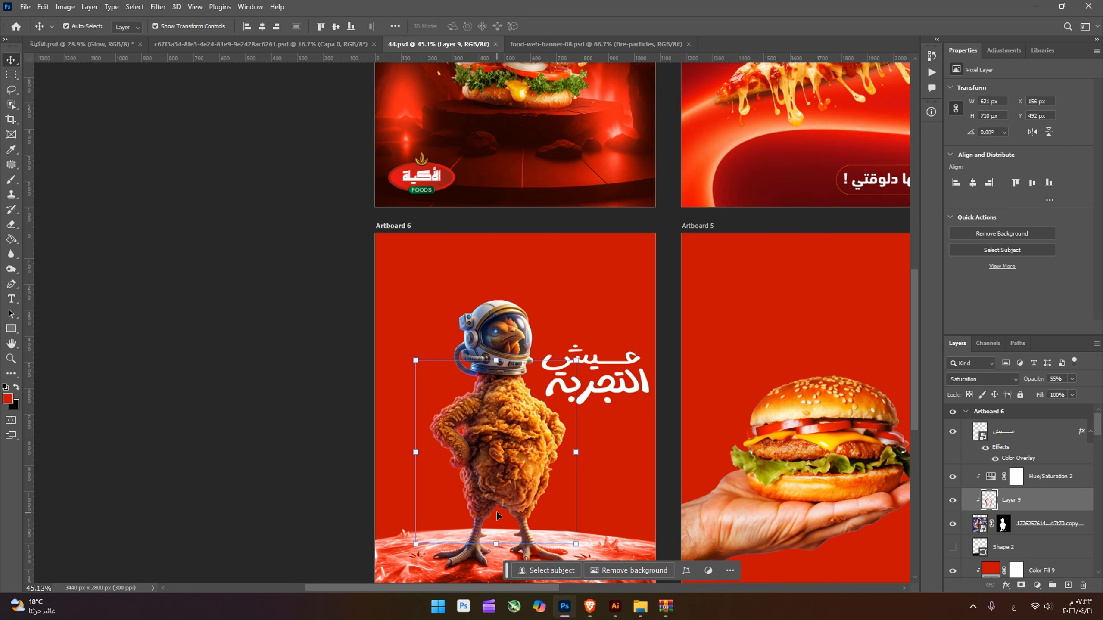
pyautogui.scroll(-2, 685, 519)
pyautogui.click(639, 487)
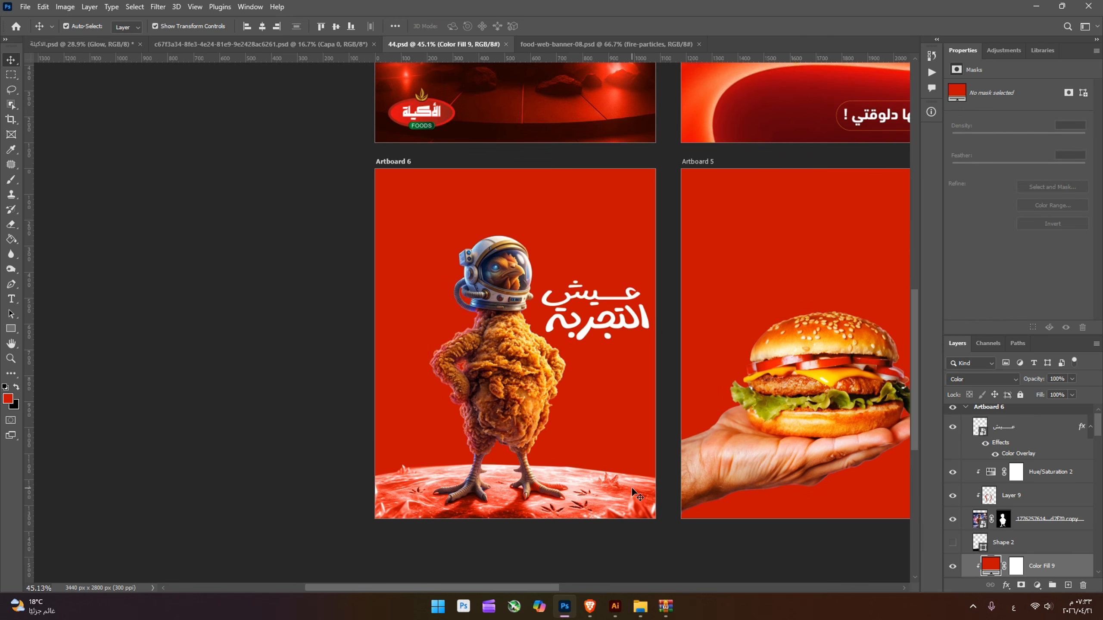
pyautogui.hotkey('ctrl', 'v')
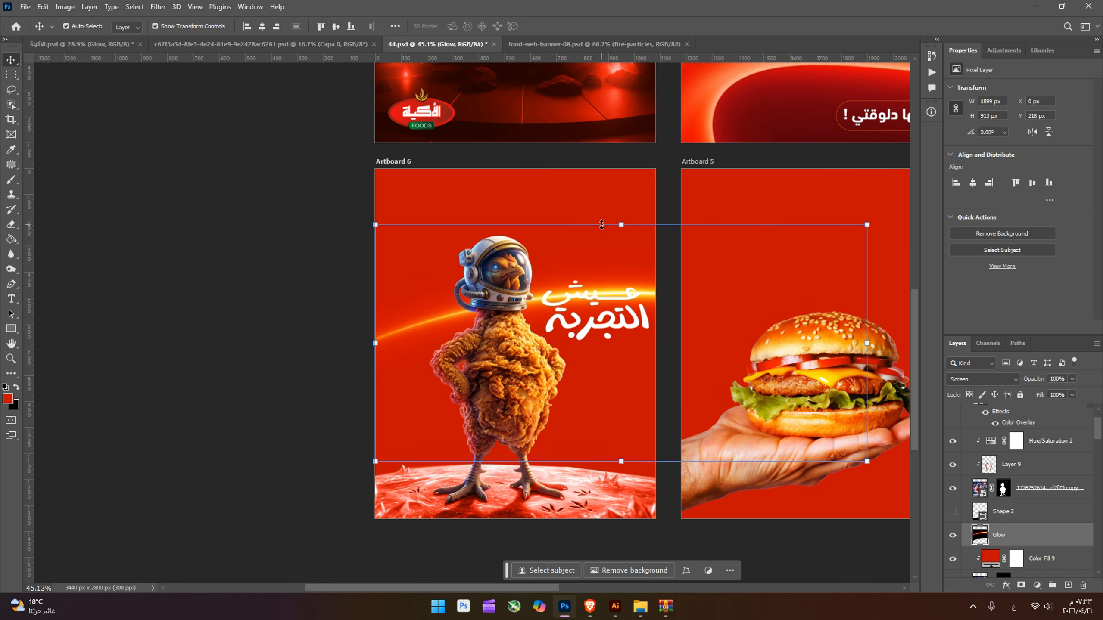
# Step: Scale the glow to about 72%, rotate it about 3 degrees and align its arc with the planet's horizon
pyautogui.moveTo(617, 224); pyautogui.dragTo(617, 290)
pyautogui.moveTo(611, 283); pyautogui.dragTo(619, 246)
pyautogui.moveTo(615, 357); pyautogui.dragTo(535, 499)
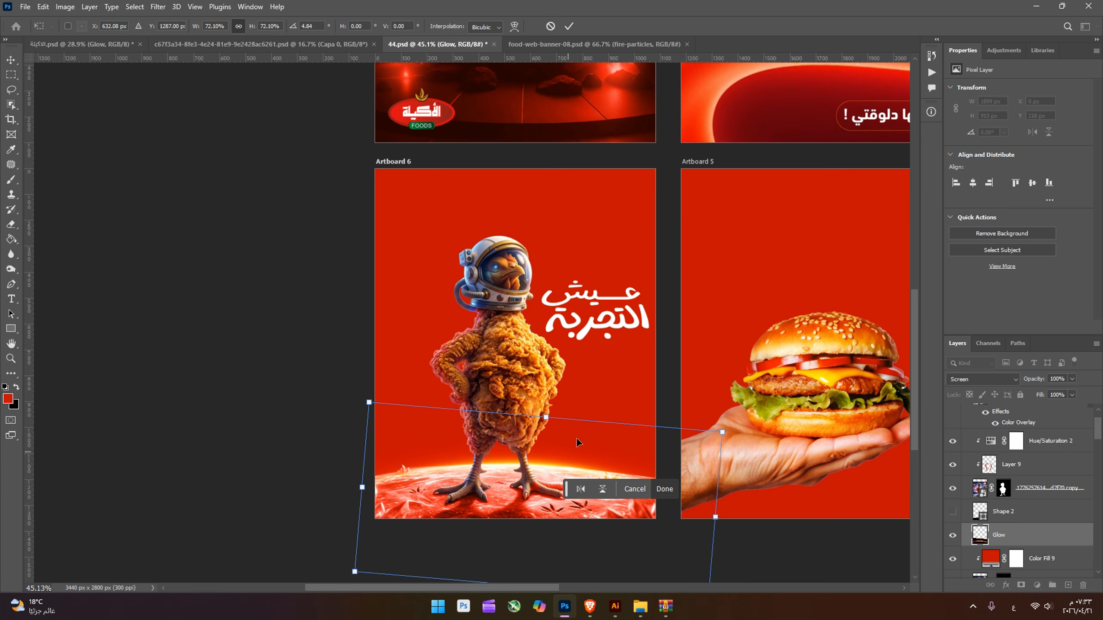
pyautogui.moveTo(574, 402); pyautogui.dragTo(572, 403)
pyautogui.moveTo(560, 473); pyautogui.dragTo(548, 467)
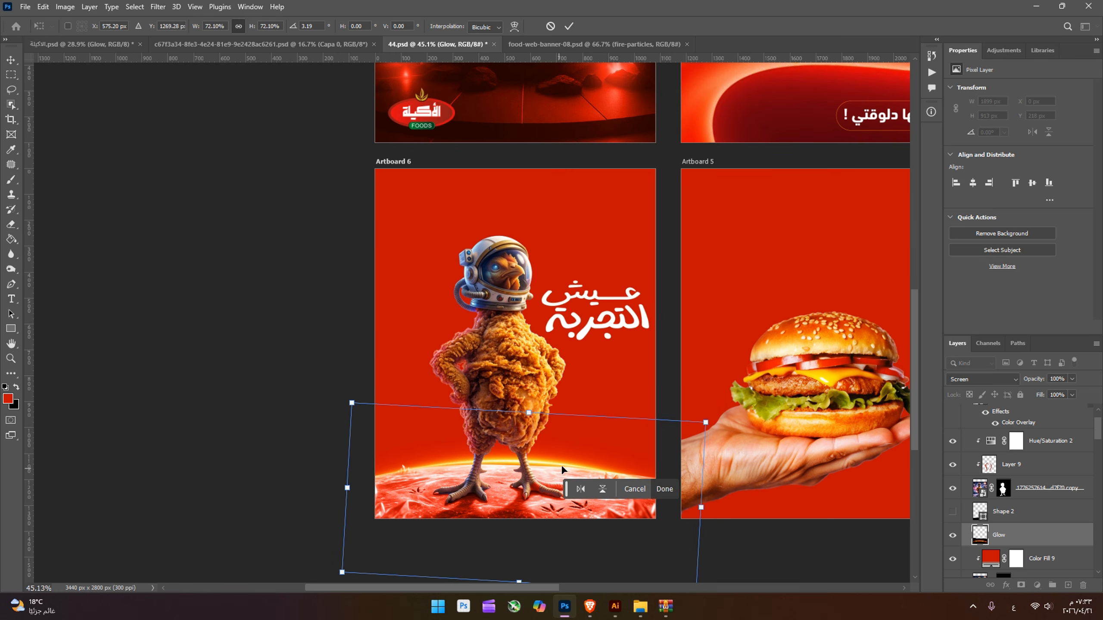
pyautogui.press('Return')
# Step: Add a Hue/Saturation adjustment clipped to the glow with its hue set to -21
pyautogui.hotkey('ctrl', 'u')
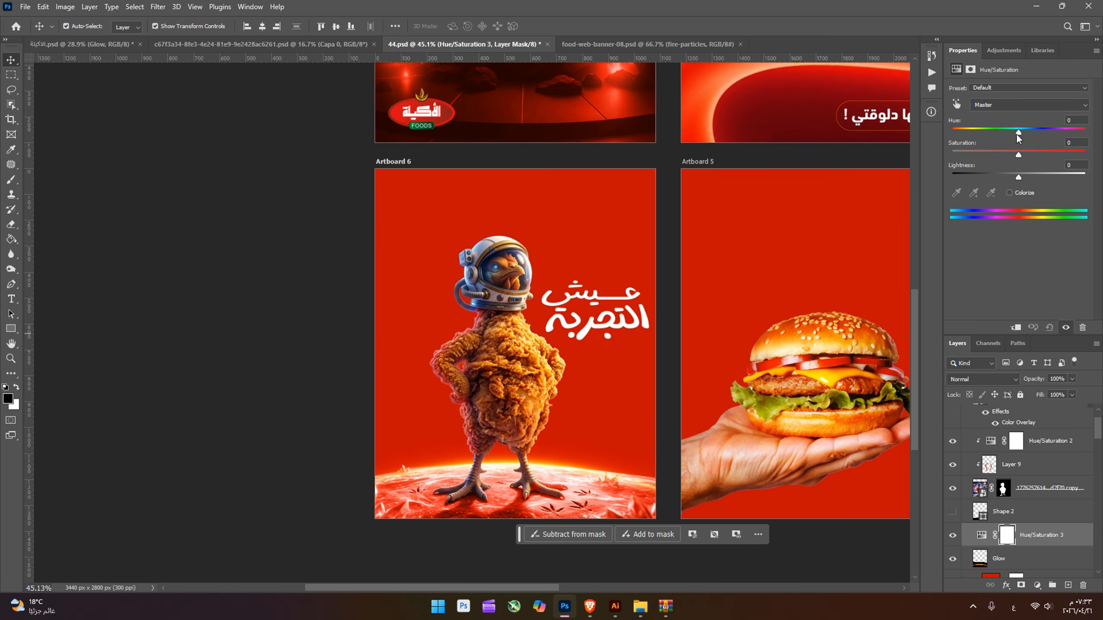
pyautogui.moveTo(1017, 133)
pyautogui.mouseDown()
pyautogui.moveTo(1040, 133)
pyautogui.moveTo(990, 136)
pyautogui.moveTo(1004, 136)
pyautogui.mouseUp()
pyautogui.click(1015, 327)
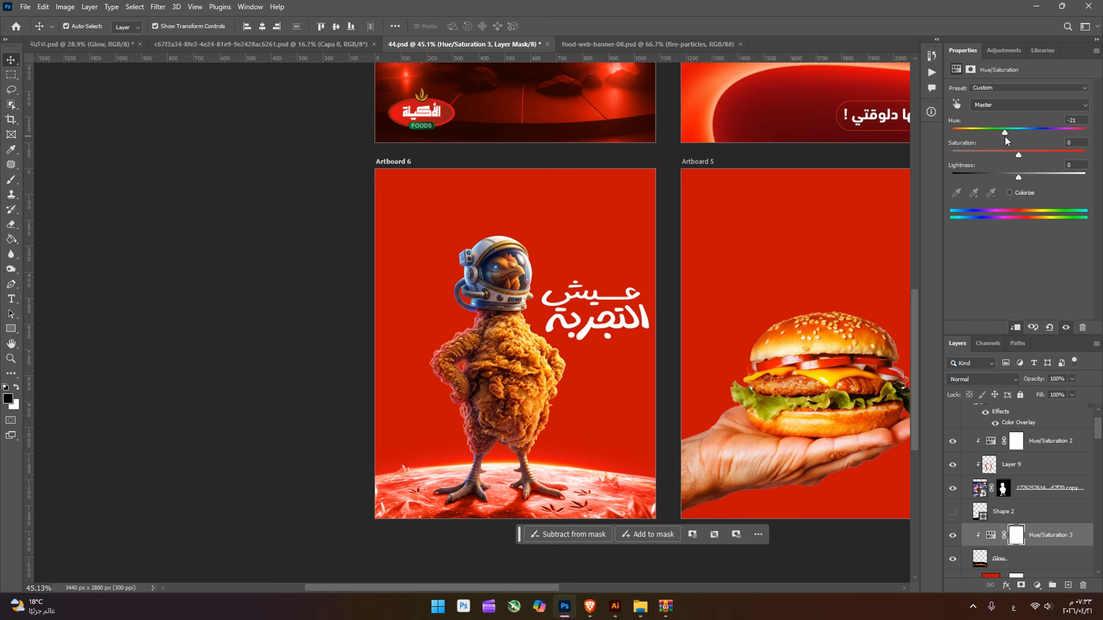
pyautogui.click(736, 577)
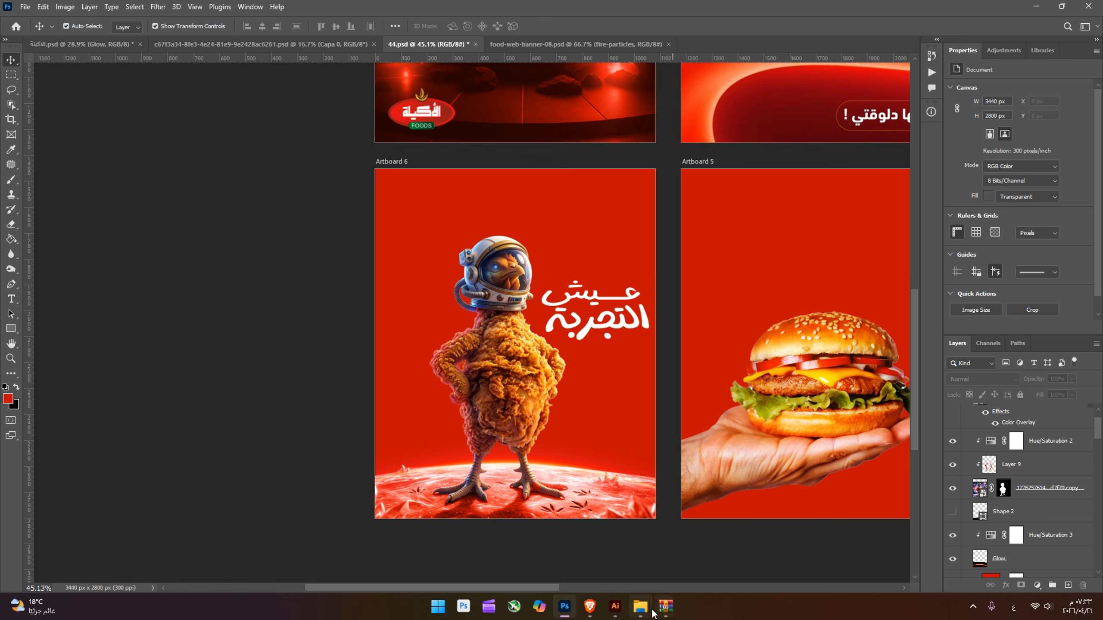
# Step: Bring the fried chicken drumstick into Artboard 6 and resize it above the headline
pyautogui.moveTo(652, 613)
pyautogui.click(860, 558)
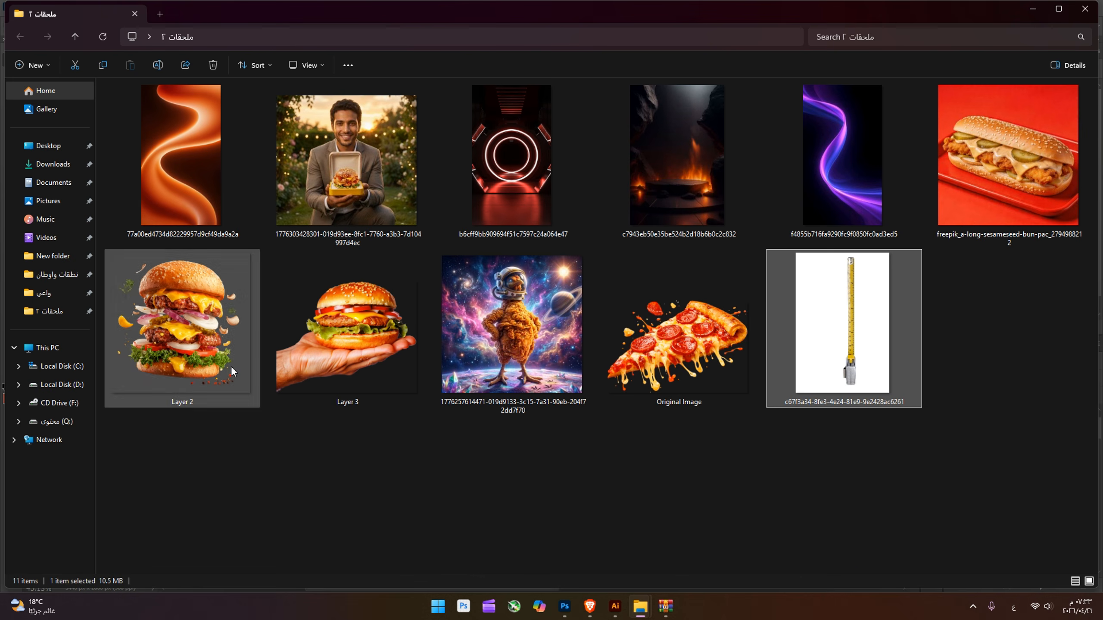
pyautogui.click(641, 604)
pyautogui.moveTo(615, 586); pyautogui.dragTo(535, 568)
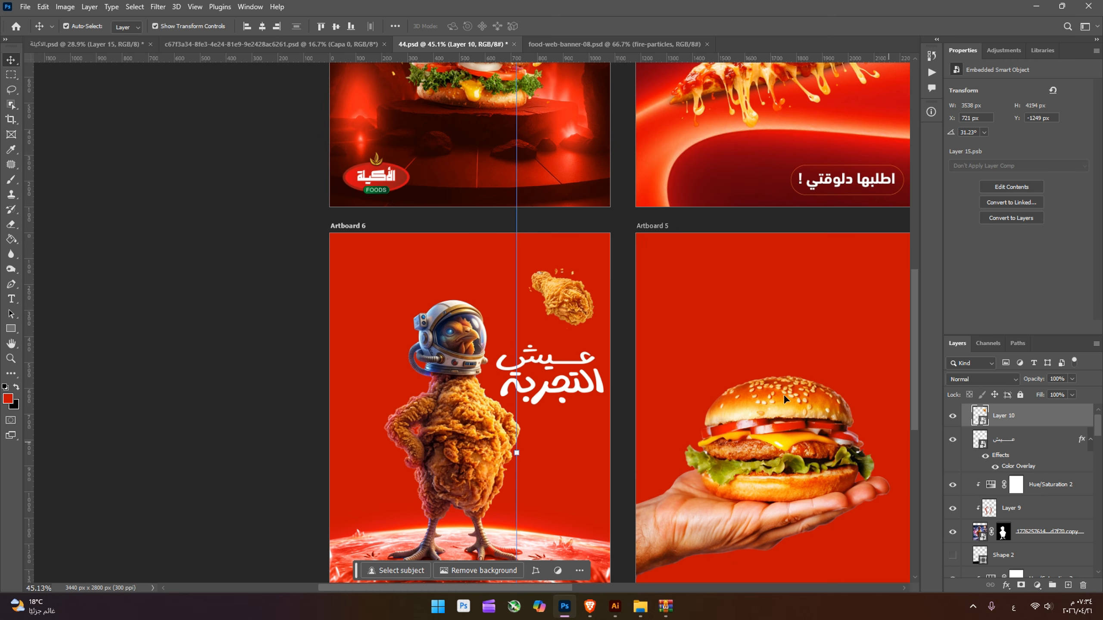
pyautogui.hotkey('ctrl', 't')
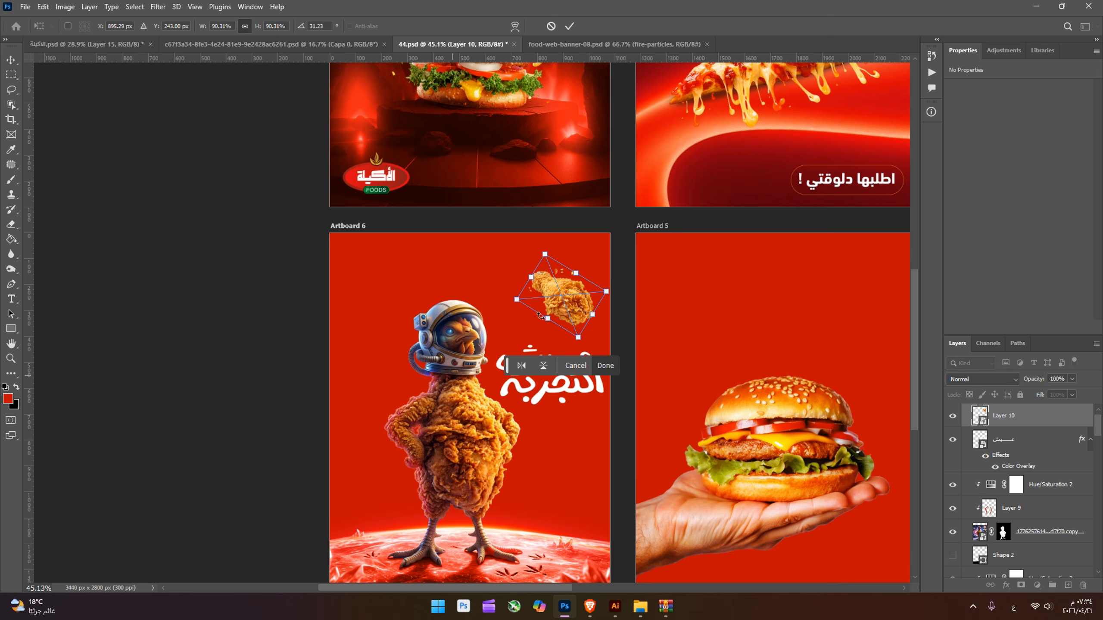
pyautogui.moveTo(534, 281); pyautogui.dragTo(560, 275)
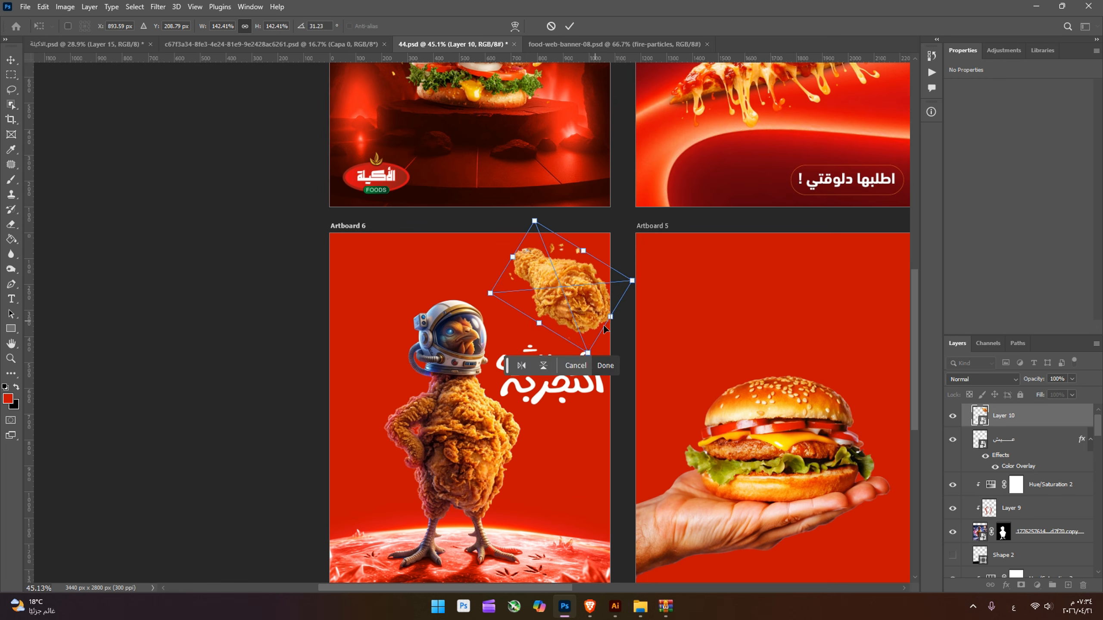
pyautogui.moveTo(608, 324); pyautogui.dragTo(568, 300)
# Step: Duplicate the drumstick onto the artboard's lower-left edge, scaled to about 79% and rotated about -38 degrees
pyautogui.moveTo(555, 280); pyautogui.dragTo(304, 383)
pyautogui.press('Return')
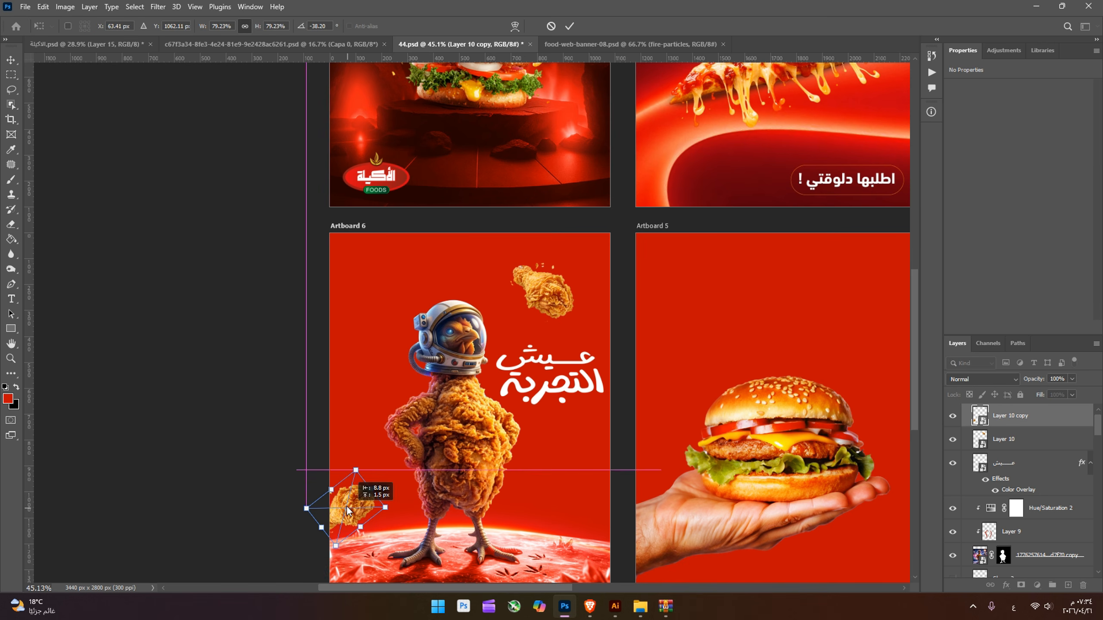
pyautogui.click(392, 567)
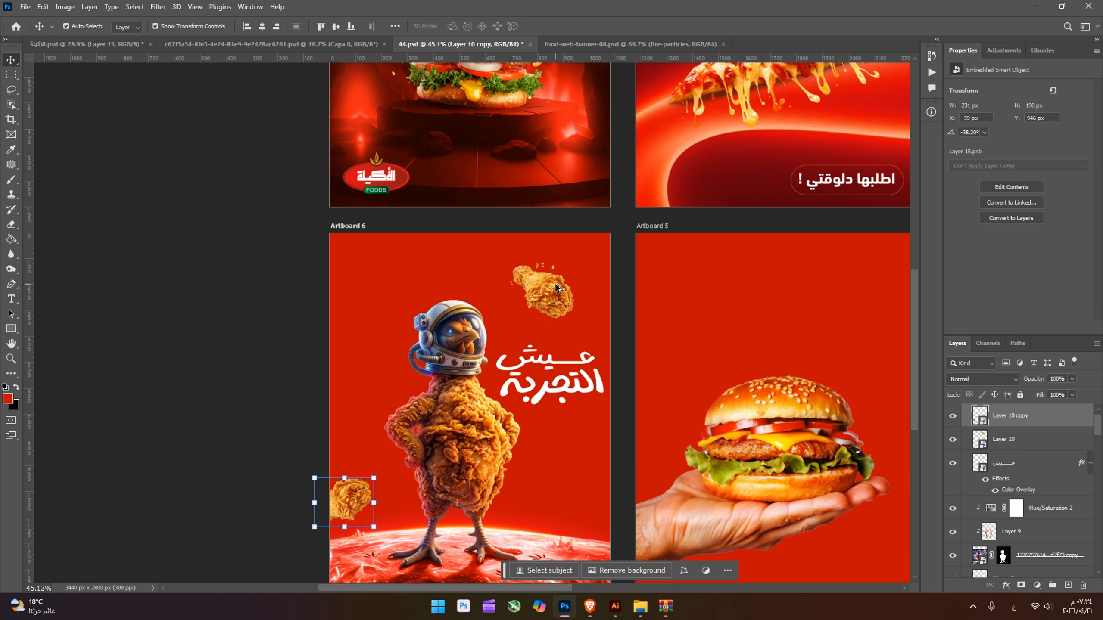
# Step: Place another drumstick copy, rotated about -141 degrees, in the artboard's upper-left corner and shift the upper-right drumstick slightly right
pyautogui.keyDown('alt'); pyautogui.moveTo(342, 517); pyautogui.dragTo(356, 222); pyautogui.keyUp('alt')
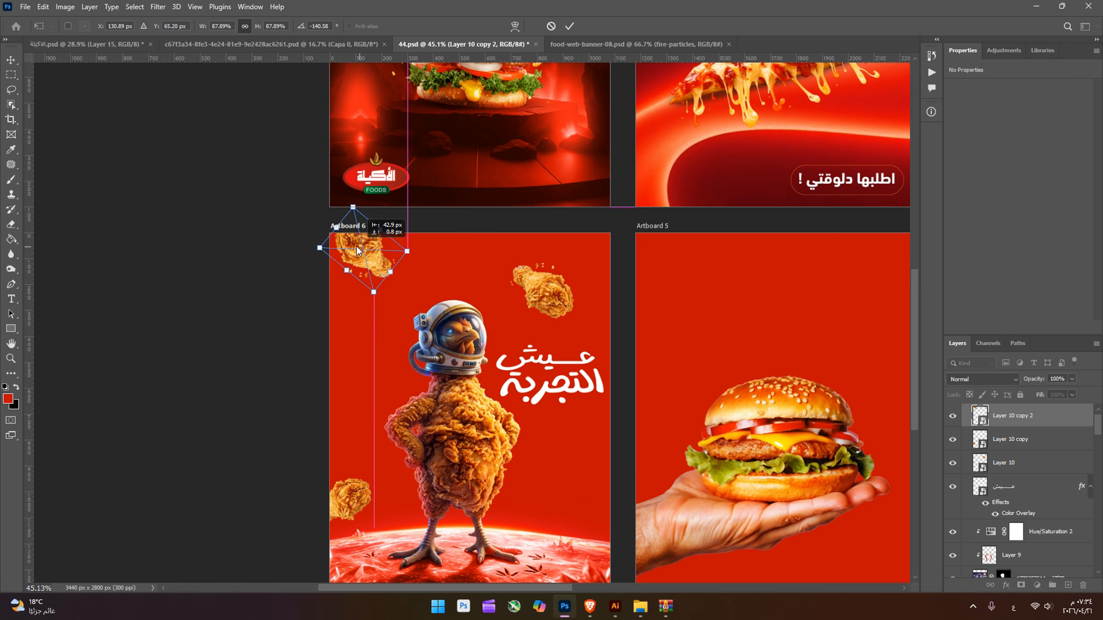
pyautogui.click(414, 319)
pyautogui.moveTo(552, 285); pyautogui.dragTo(573, 289)
# Step: Apply a Motion Blur with a -45° angle and 22-pixel distance to the upper-left drumstick
pyautogui.hotkey('shift', 'v')
pyautogui.click(345, 249)
pyautogui.press('v')
pyautogui.click(363, 256)
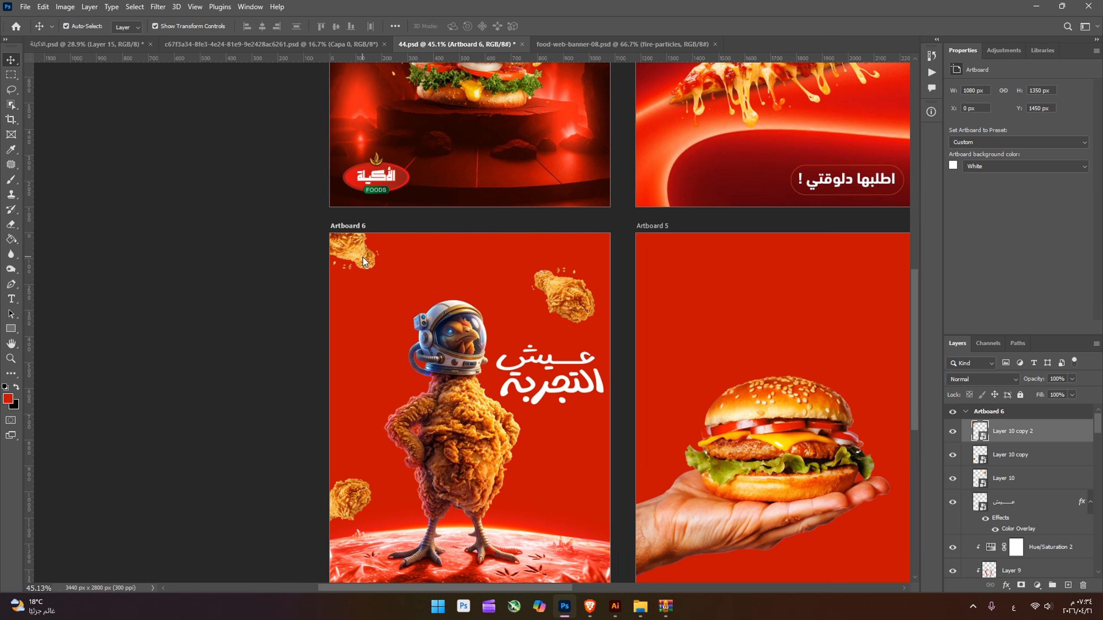
pyautogui.click(158, 6)
pyautogui.moveTo(217, 162)
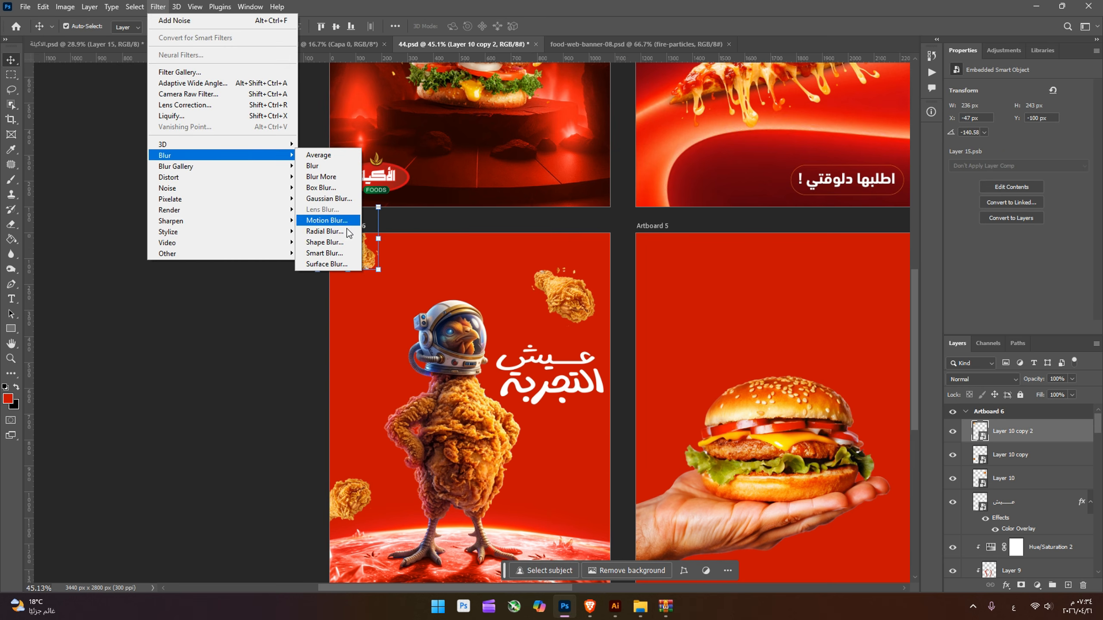
pyautogui.click(323, 219)
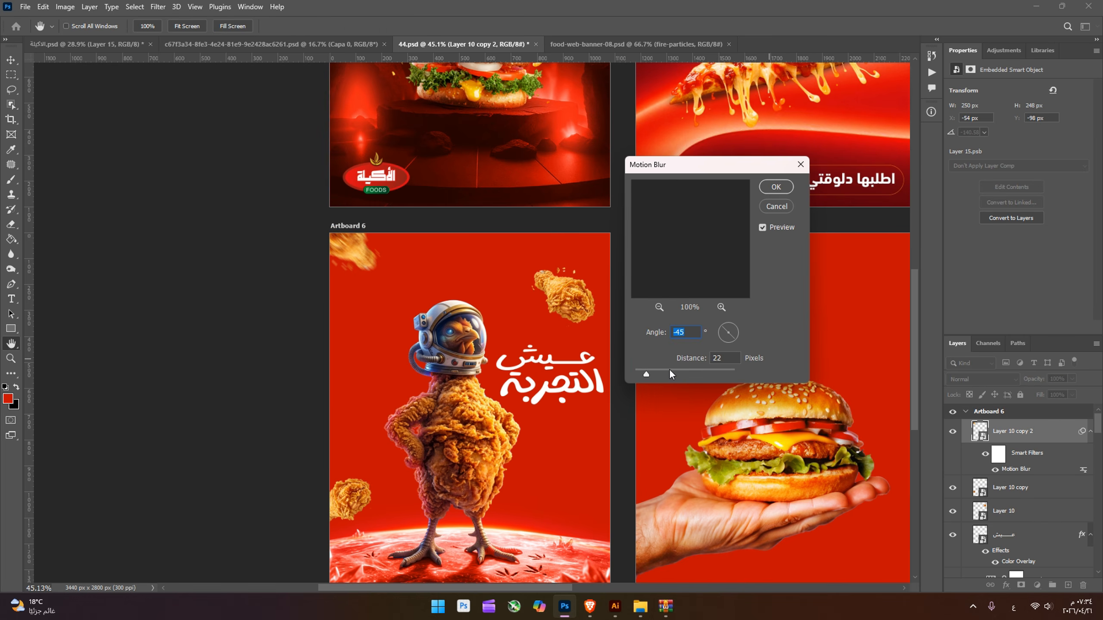
pyautogui.click(775, 187)
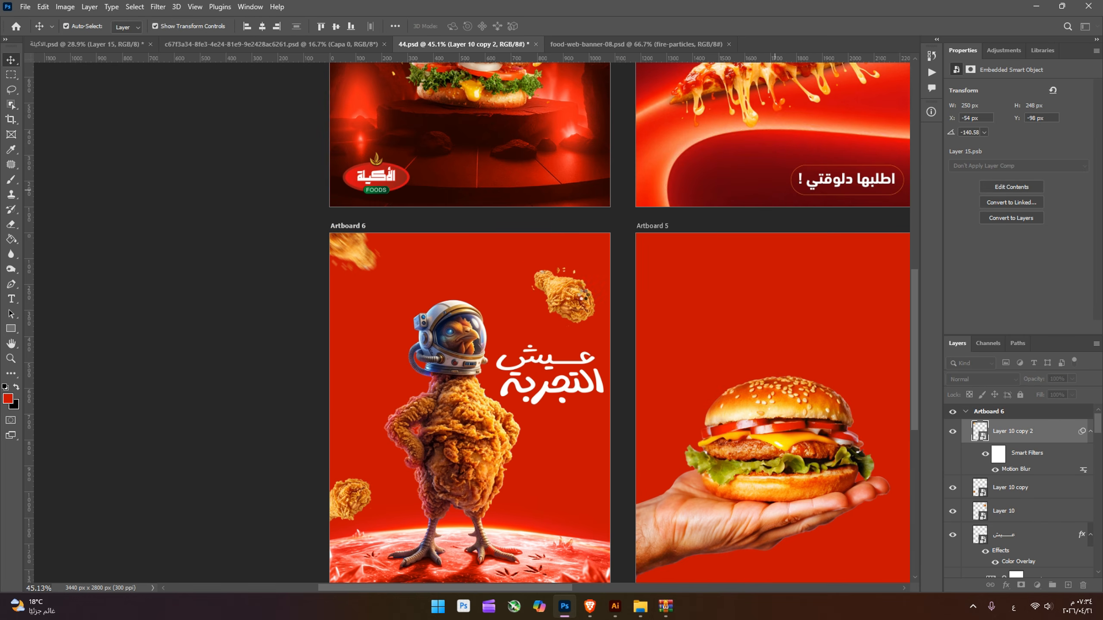
# Step: Apply a Motion Blur with a 22-pixel distance to the drumstick above the headline, adjusting the blur angle
pyautogui.click(567, 303)
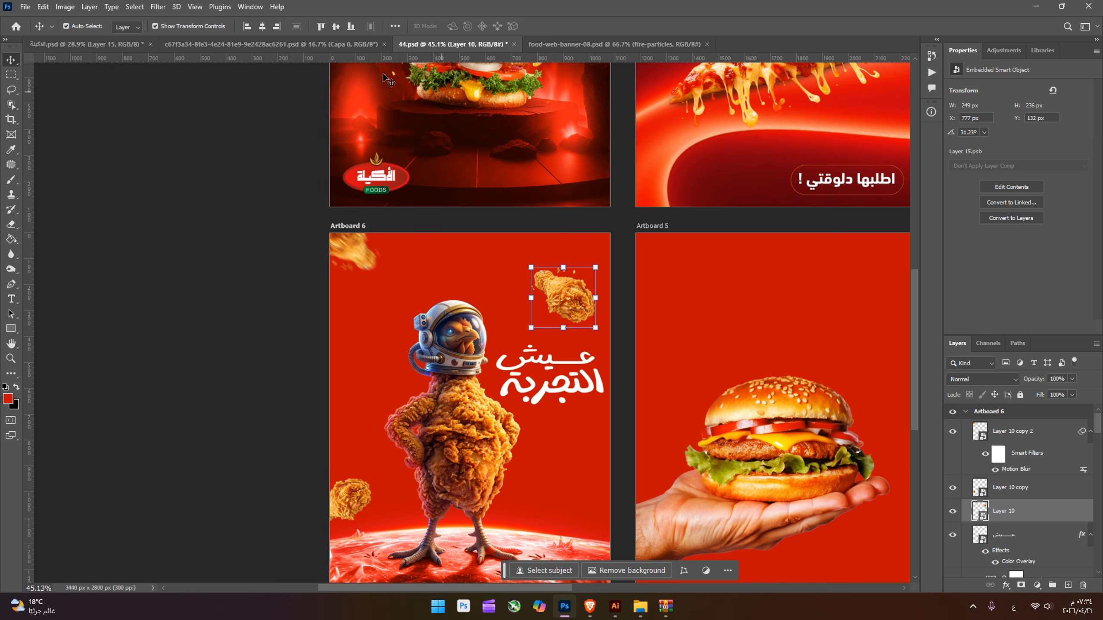
pyautogui.click(158, 7)
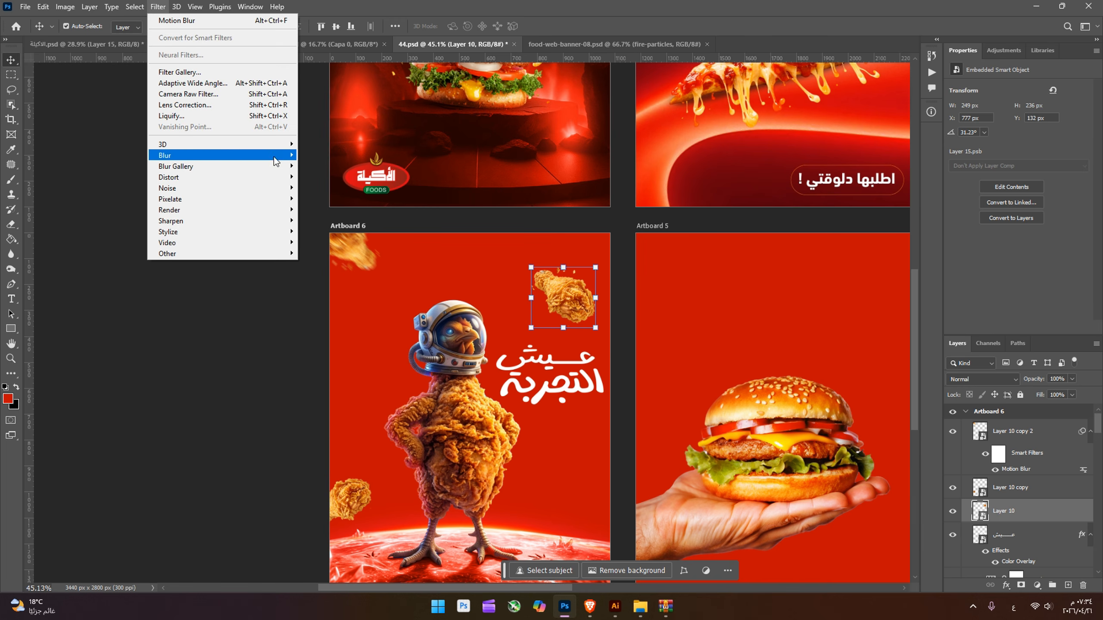
pyautogui.moveTo(260, 155)
pyautogui.click(328, 220)
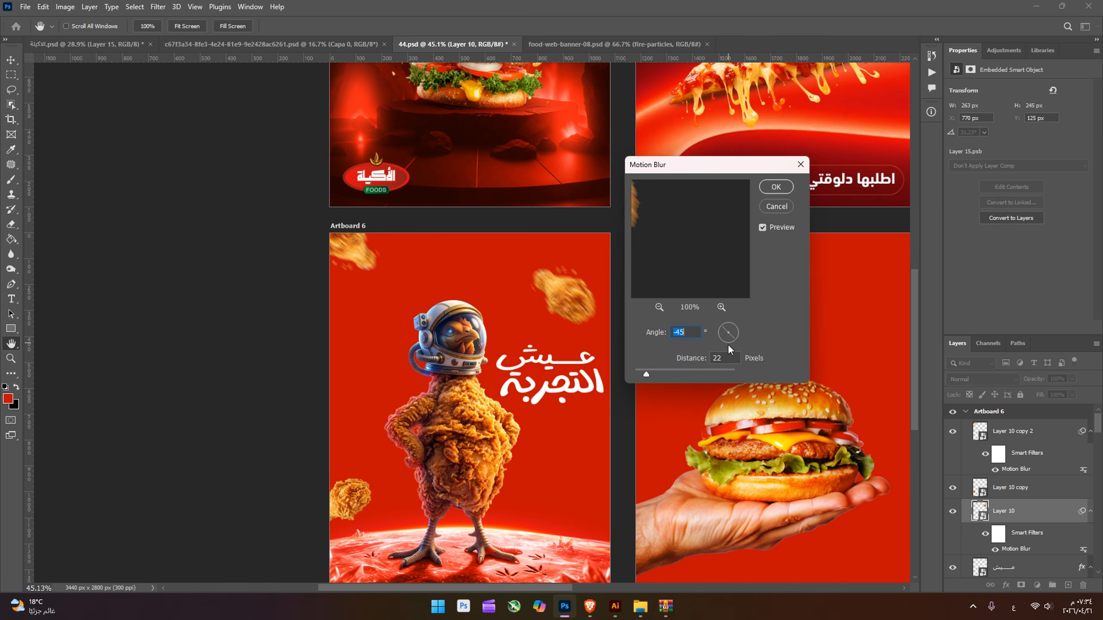
pyautogui.click(731, 339)
pyautogui.click(775, 187)
# Step: Apply a Motion Blur with a 34° angle and 22-pixel distance to the lower-left drumstick
pyautogui.click(355, 506)
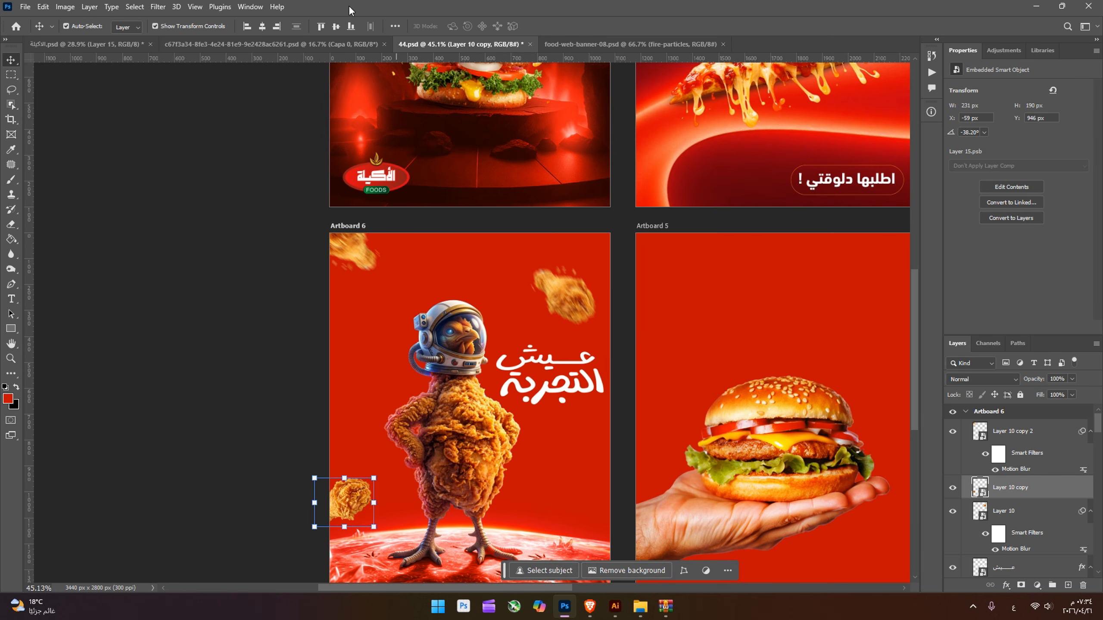
pyautogui.click(158, 7)
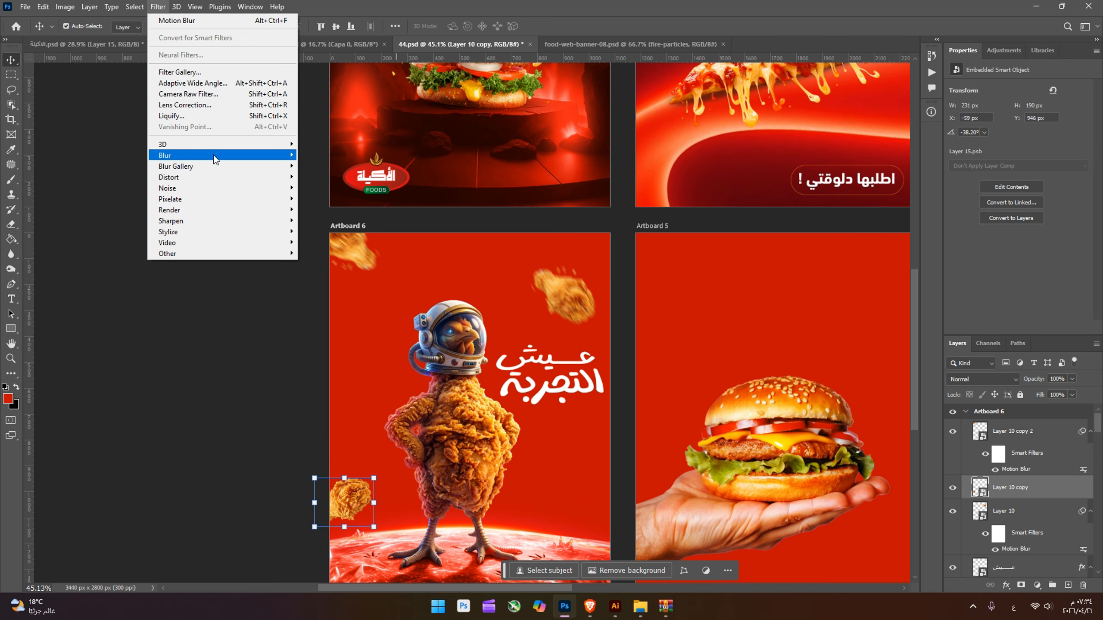
pyautogui.moveTo(214, 155)
pyautogui.click(321, 220)
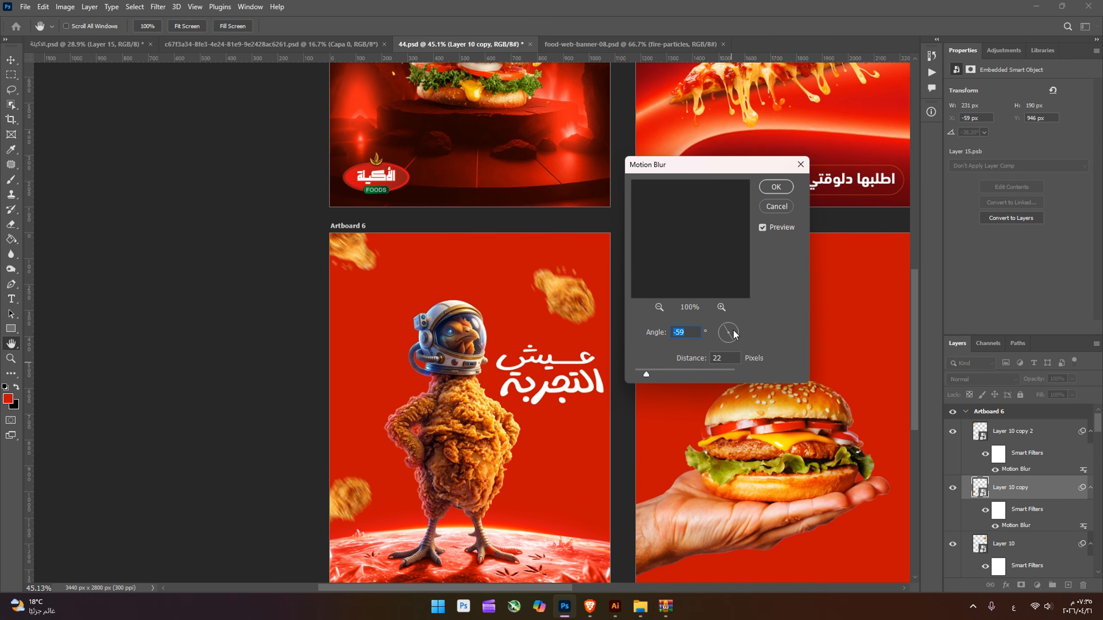
pyautogui.moveTo(737, 333); pyautogui.dragTo(735, 334)
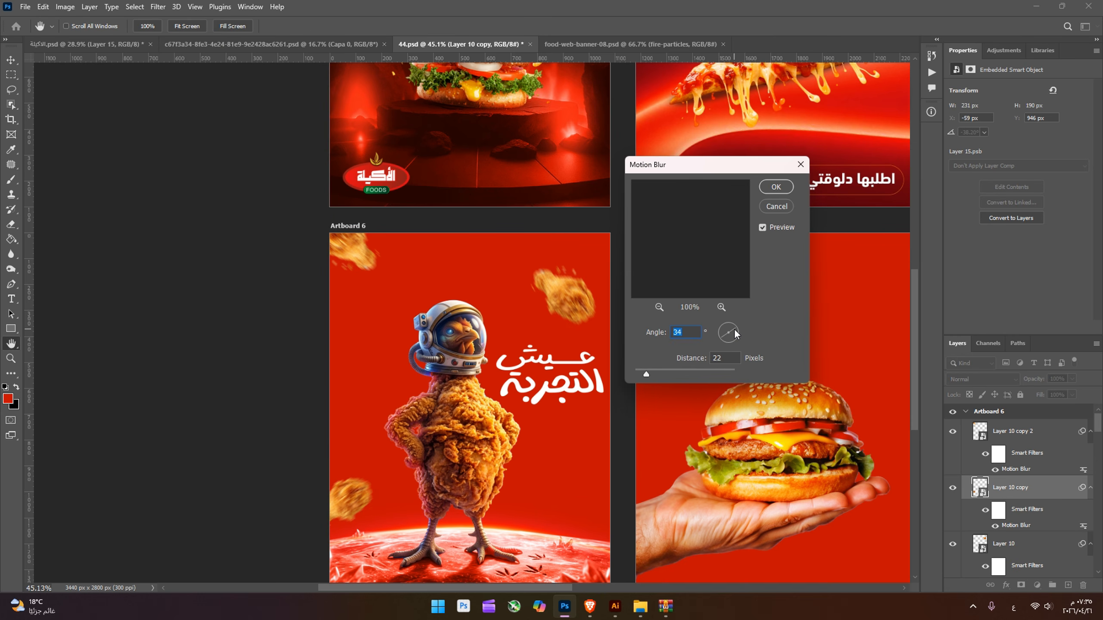
pyautogui.click(776, 187)
pyautogui.press('v')
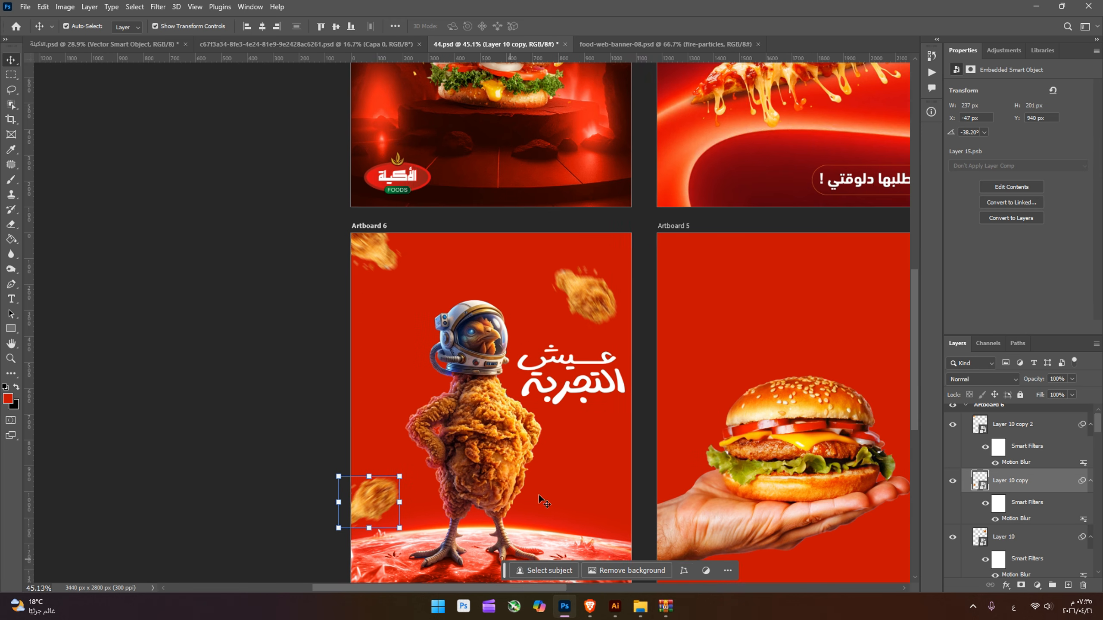
# Step: Place copies of the small glowing star around the chicken on Artboard 6, on both sides of its body
pyautogui.scroll(-1, 538, 494)
pyautogui.click(557, 470)
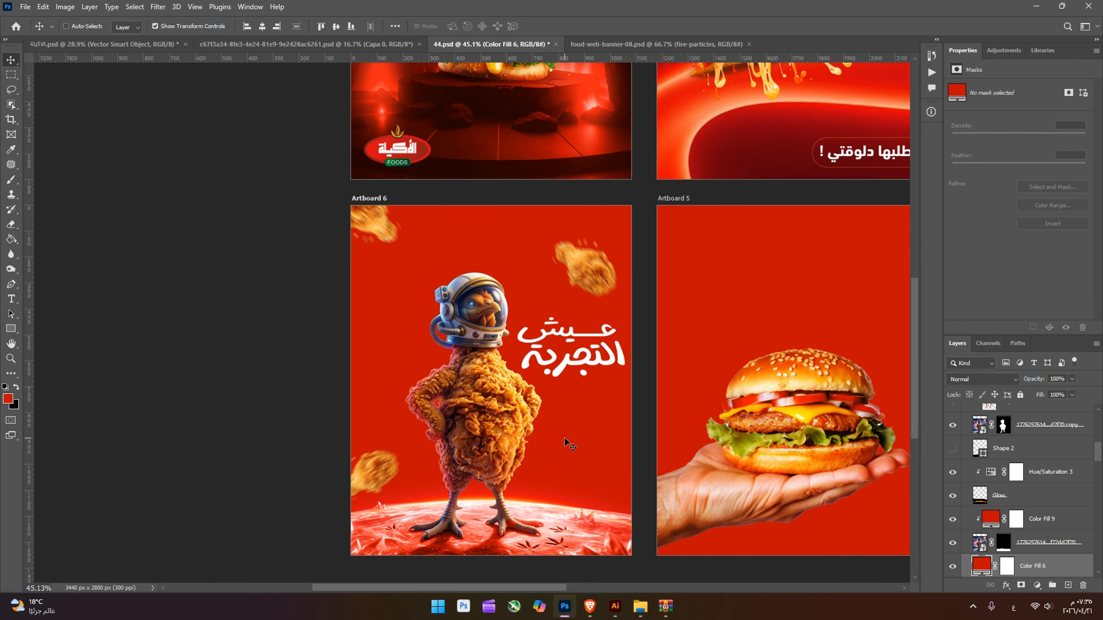
pyautogui.keyDown('ctrl'); pyautogui.click(502, 378); pyautogui.keyUp('ctrl')
pyautogui.moveTo(517, 381); pyautogui.dragTo(401, 349)
pyautogui.press('Return')
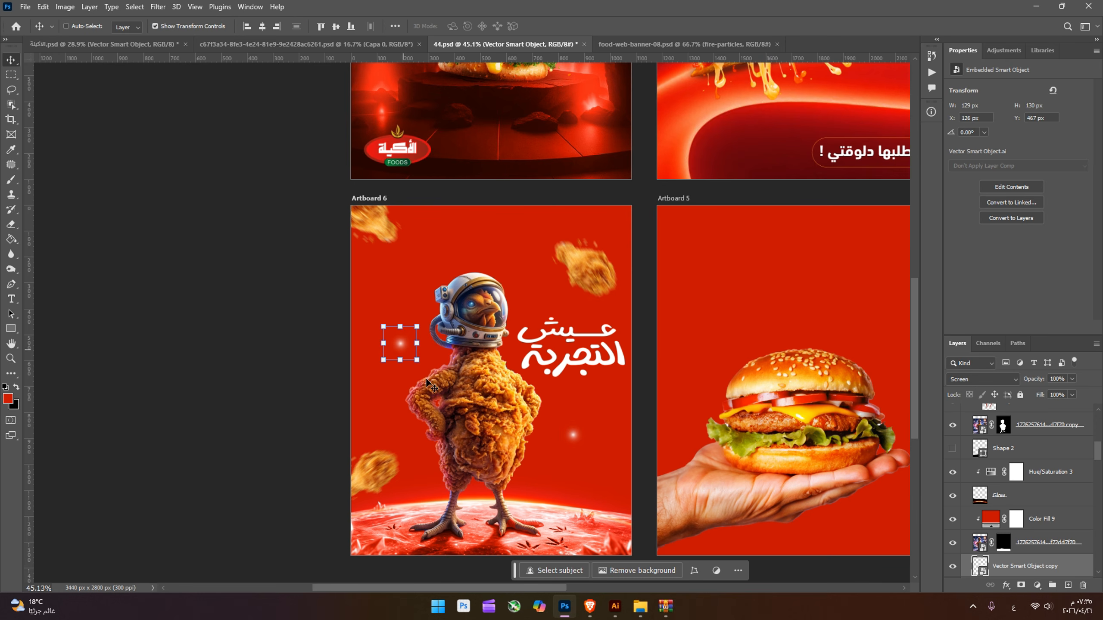
pyautogui.keyDown('ctrl'); pyautogui.keyDown('alt'); pyautogui.moveTo(572, 439); pyautogui.dragTo(586, 553); pyautogui.keyUp('alt'); pyautogui.keyUp('ctrl')
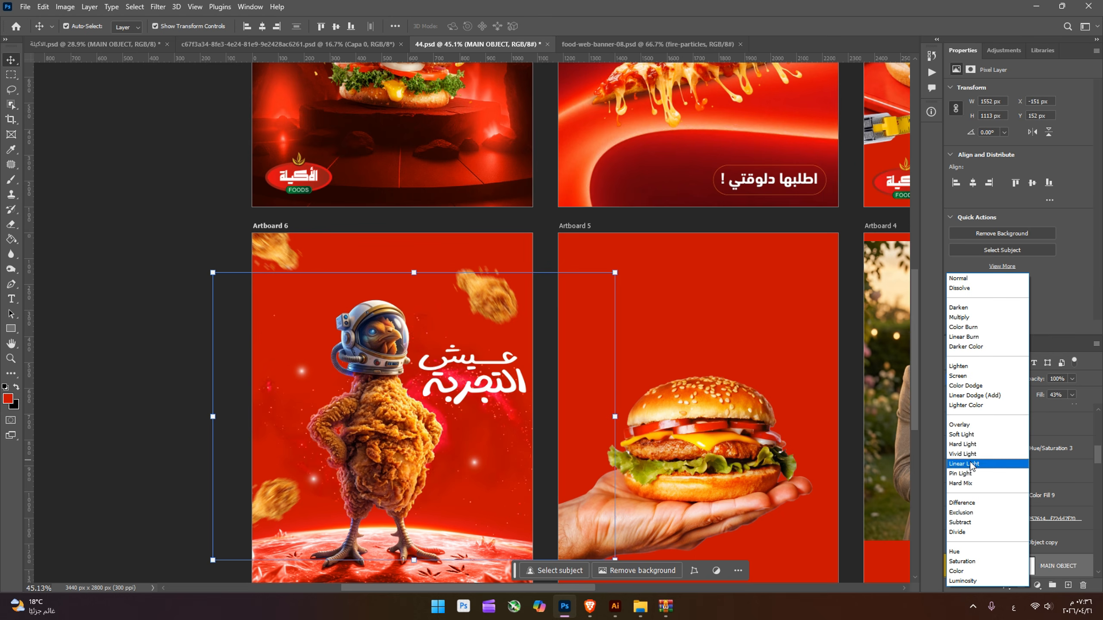
# Step: Set the MAIN OBJECT layer's blend mode to Hard Light and nudge the glowing star below the headline slightly right
pyautogui.click(971, 448)
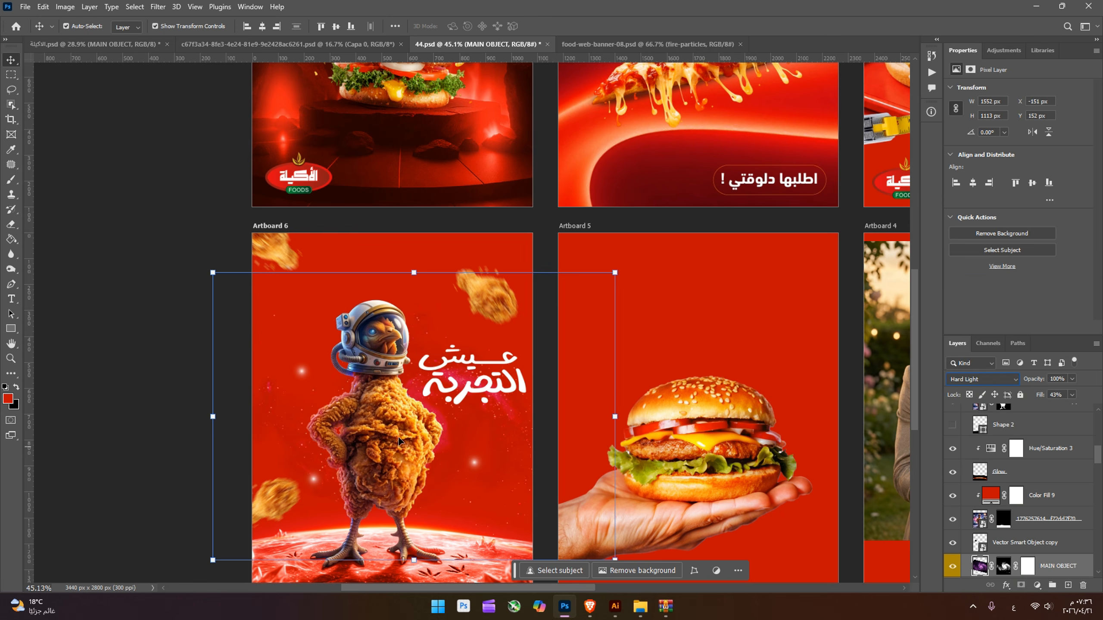
pyautogui.moveTo(479, 464)
pyautogui.mouseDown()
pyautogui.moveTo(470, 461)
pyautogui.moveTo(490, 465)
pyautogui.mouseUp()
pyautogui.scroll(-2, 476, 294)
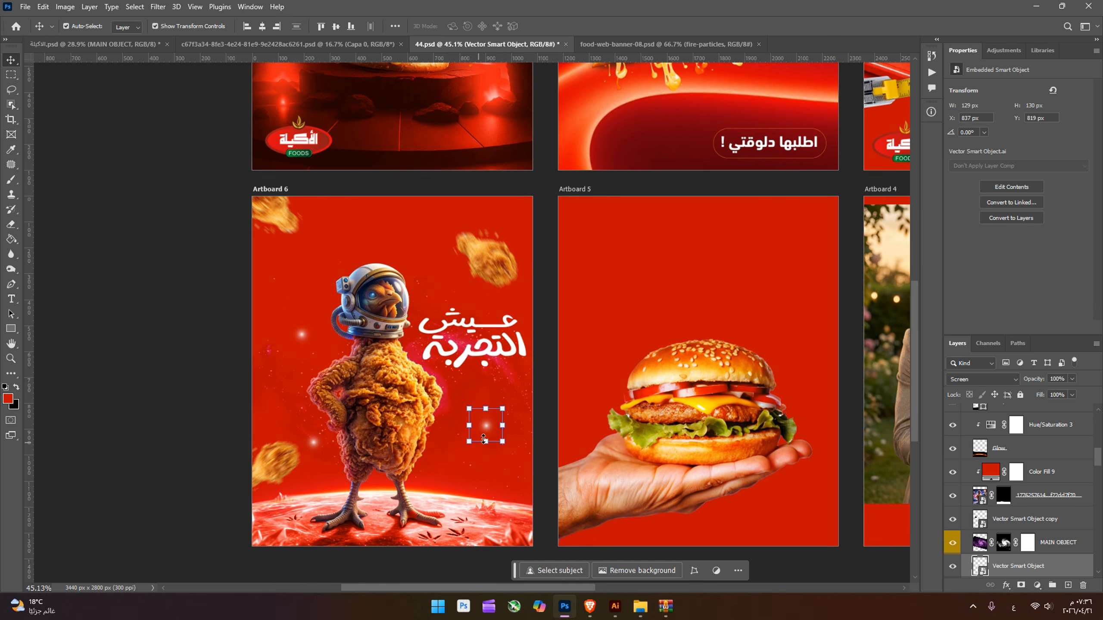
pyautogui.click(624, 409)
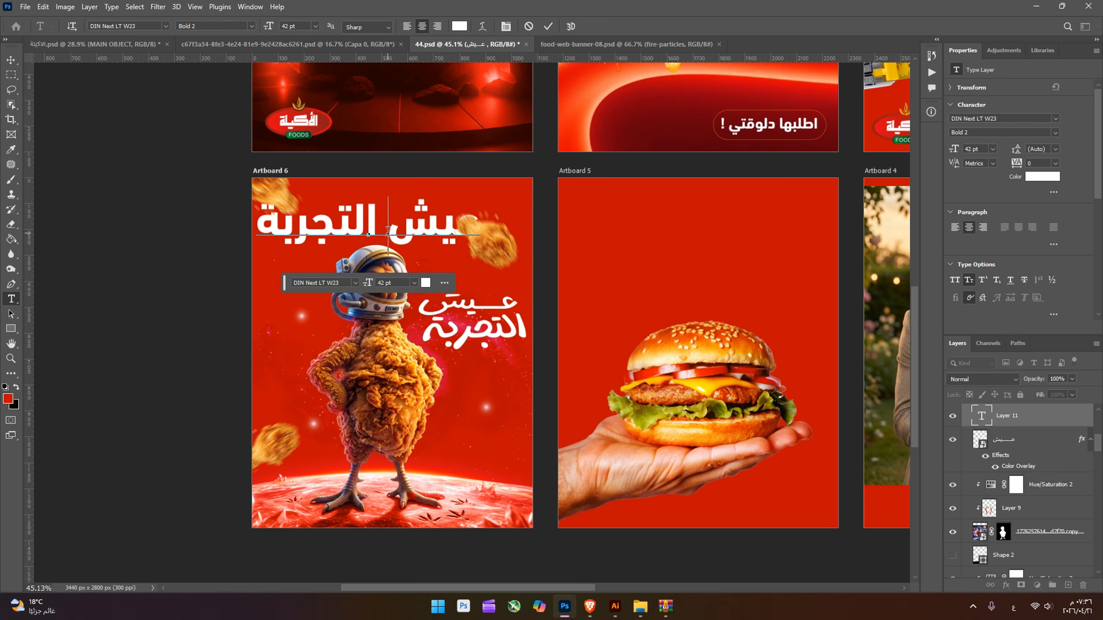
# Step: Move the new text "عيش التجربة" below the old headline, split it onto two lines and lengthen "عيش" with a kashida
pyautogui.moveTo(388, 235); pyautogui.dragTo(461, 382)
pyautogui.press('Return')
pyautogui.click(11, 60)
pyautogui.doubleClick(462, 382)
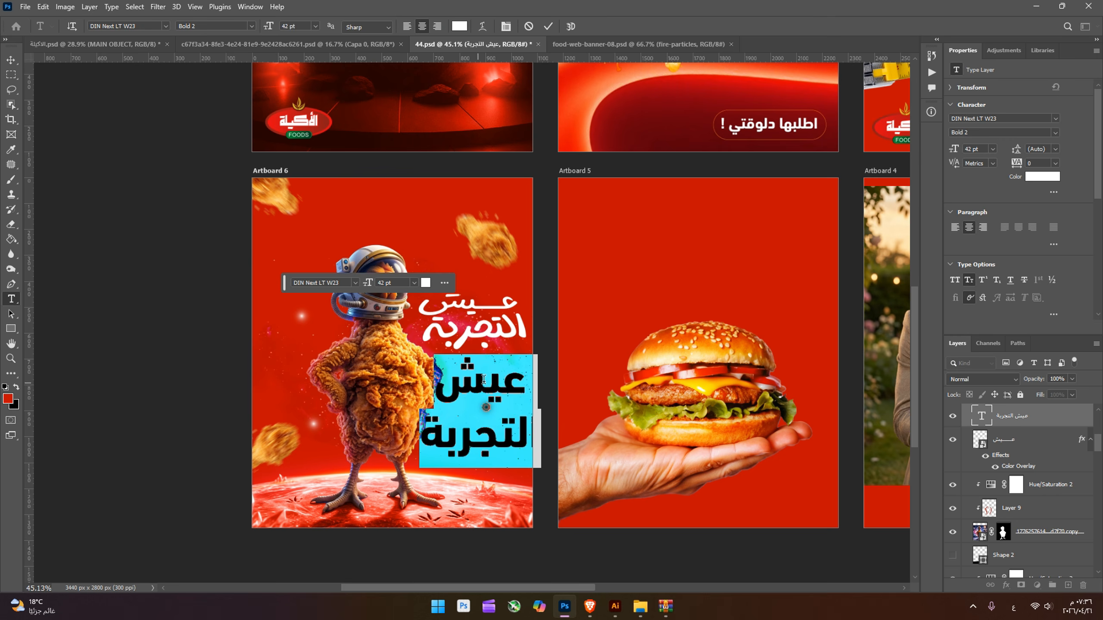
pyautogui.click(484, 380)
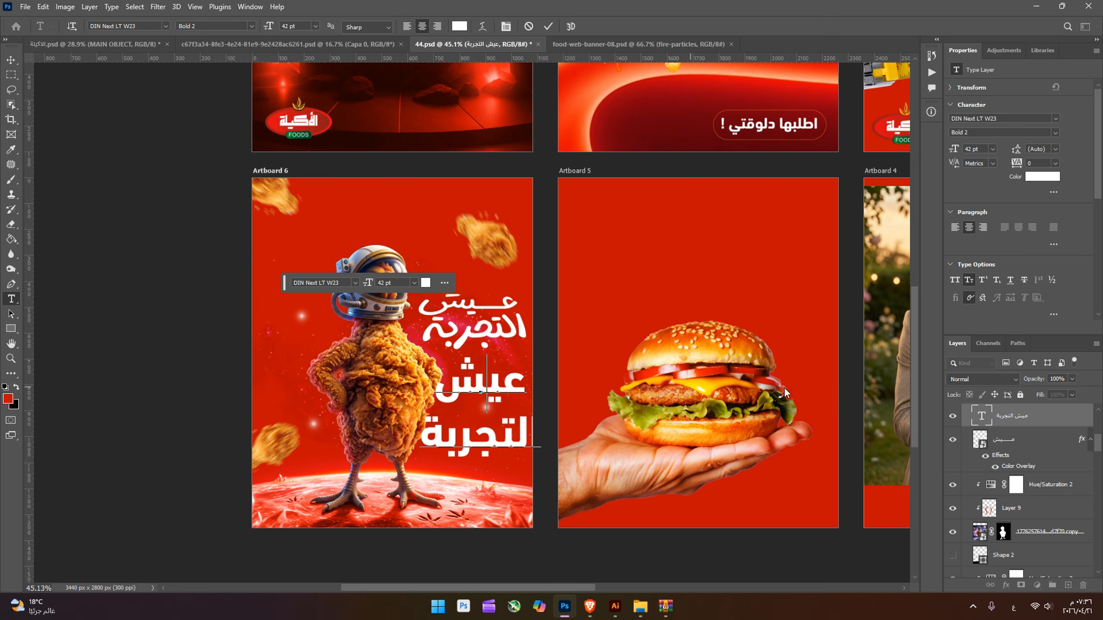
pyautogui.write('ــ')
# Step: Hide the old headline layer and move the new text into its place beside the helmet, scaled to about 74%
pyautogui.click(1068, 422)
pyautogui.click(952, 439)
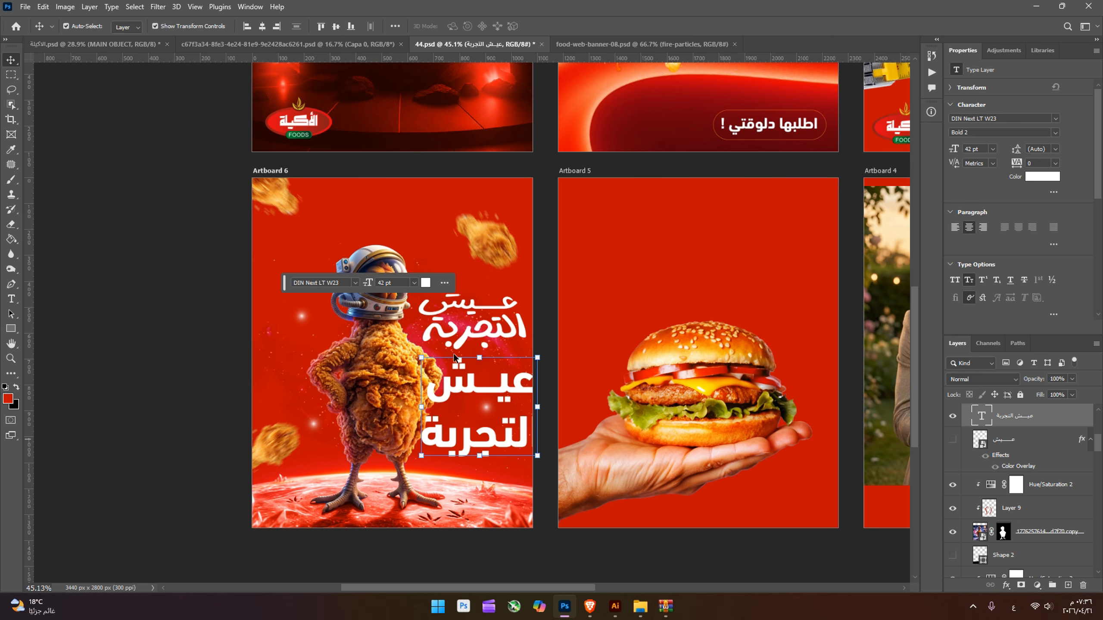
pyautogui.moveTo(537, 459); pyautogui.dragTo(487, 328)
pyautogui.press('Return')
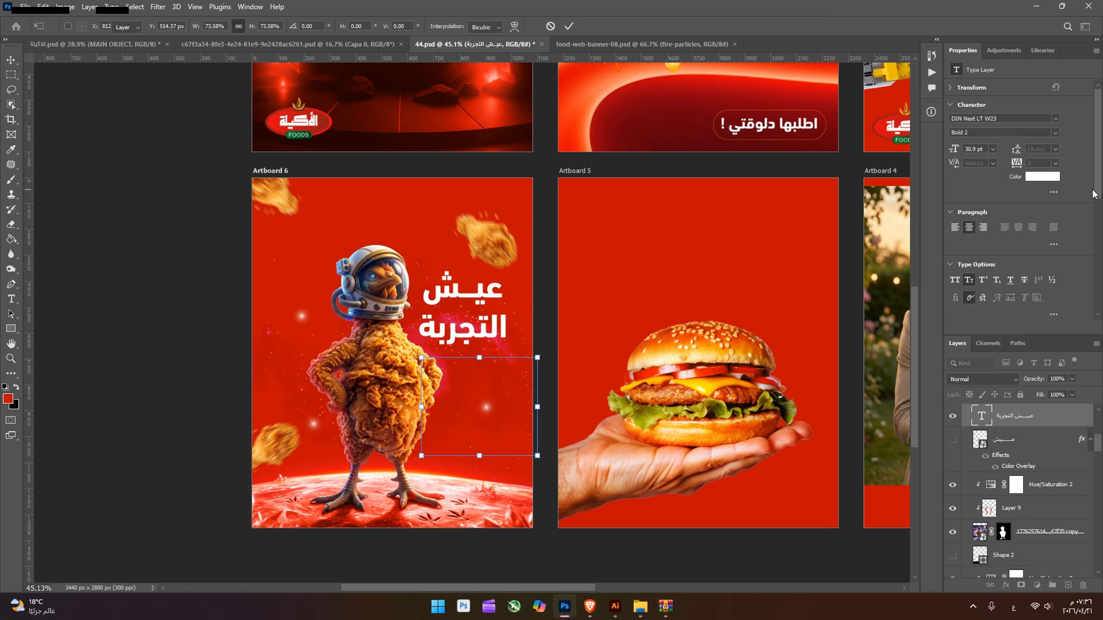
# Step: Change the new headline's font to Digi Madasi Bold
pyautogui.click(1055, 118)
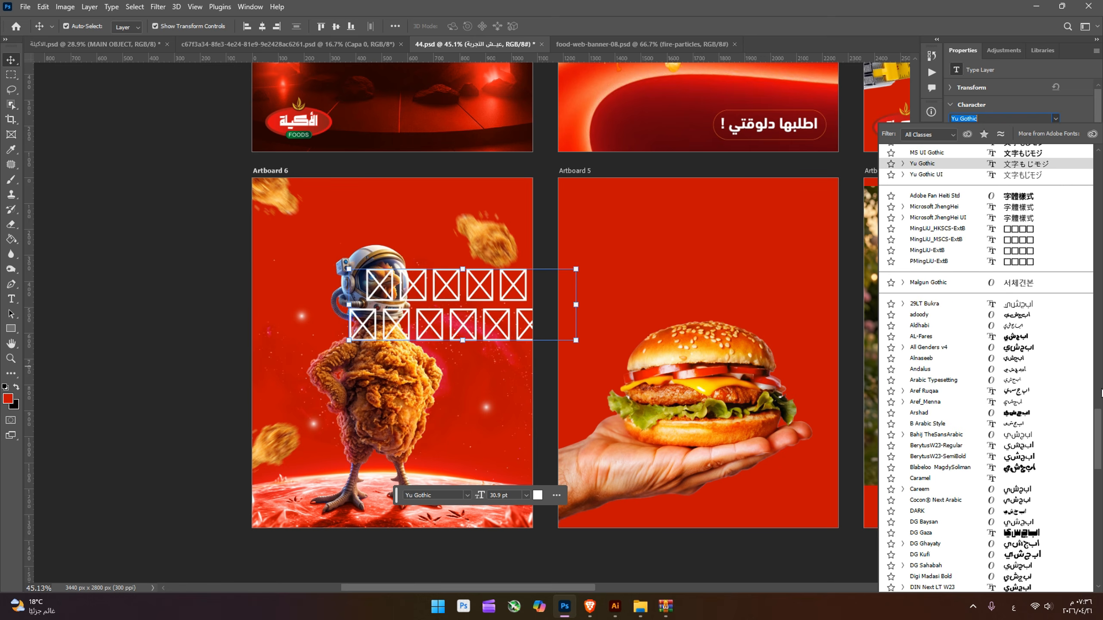
pyautogui.moveTo(1099, 420); pyautogui.dragTo(1097, 136)
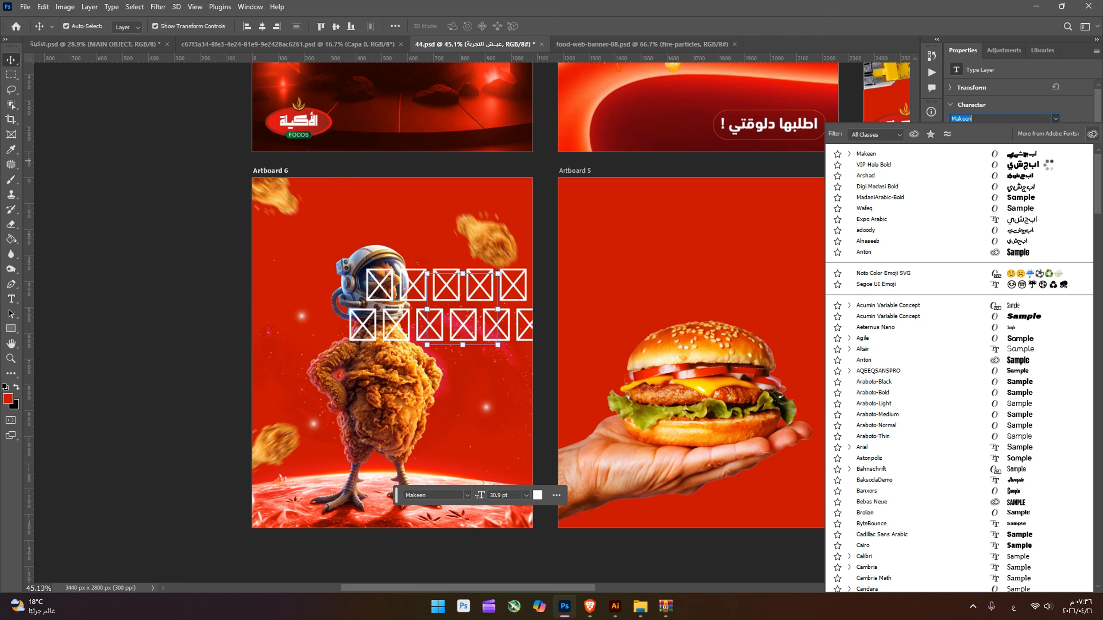
pyautogui.click(1020, 187)
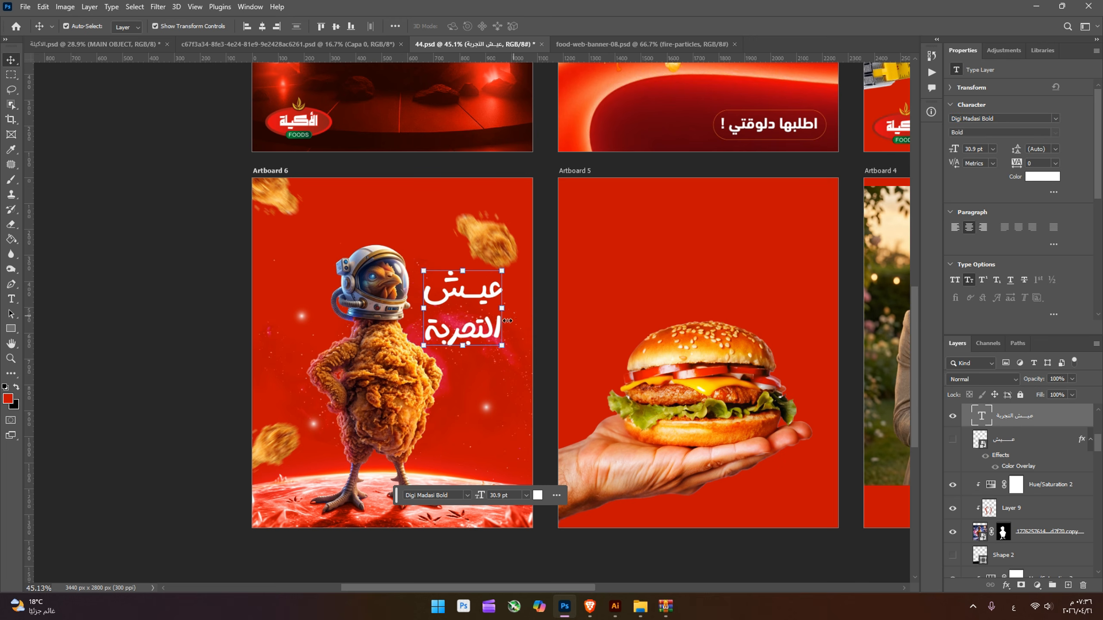
# Step: Enlarge the headline to 42 pt and tighten its line spacing to about 41.9 pt
pyautogui.hotkey('ctrl', 't')
pyautogui.moveTo(505, 316); pyautogui.dragTo(513, 318)
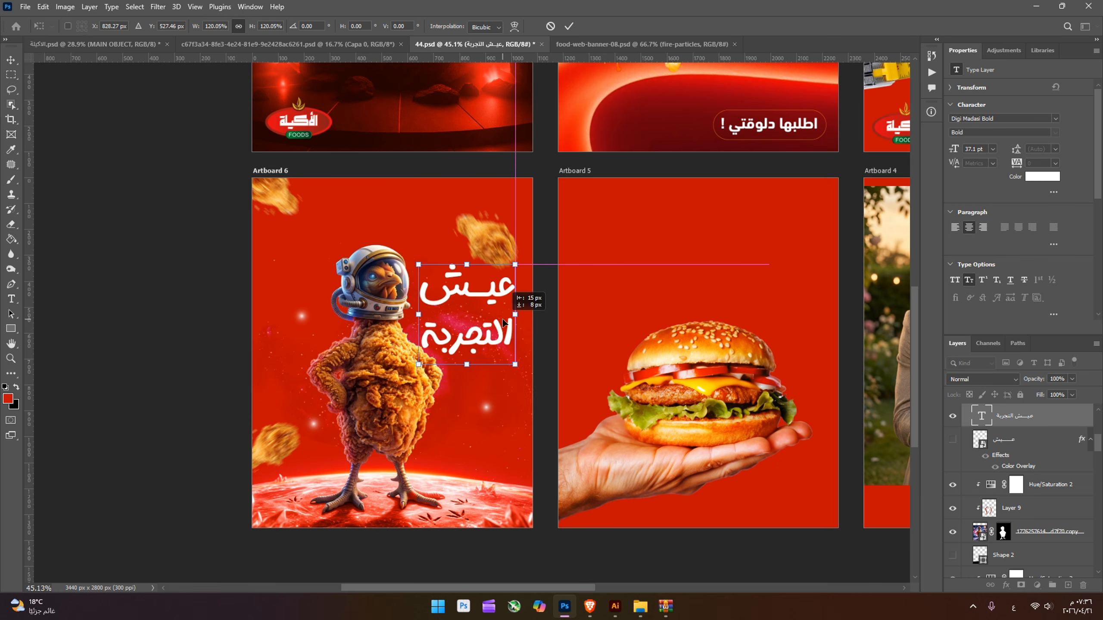
pyautogui.press('Return')
pyautogui.moveTo(1015, 150); pyautogui.dragTo(1006, 150)
pyautogui.moveTo(518, 302); pyautogui.dragTo(524, 304)
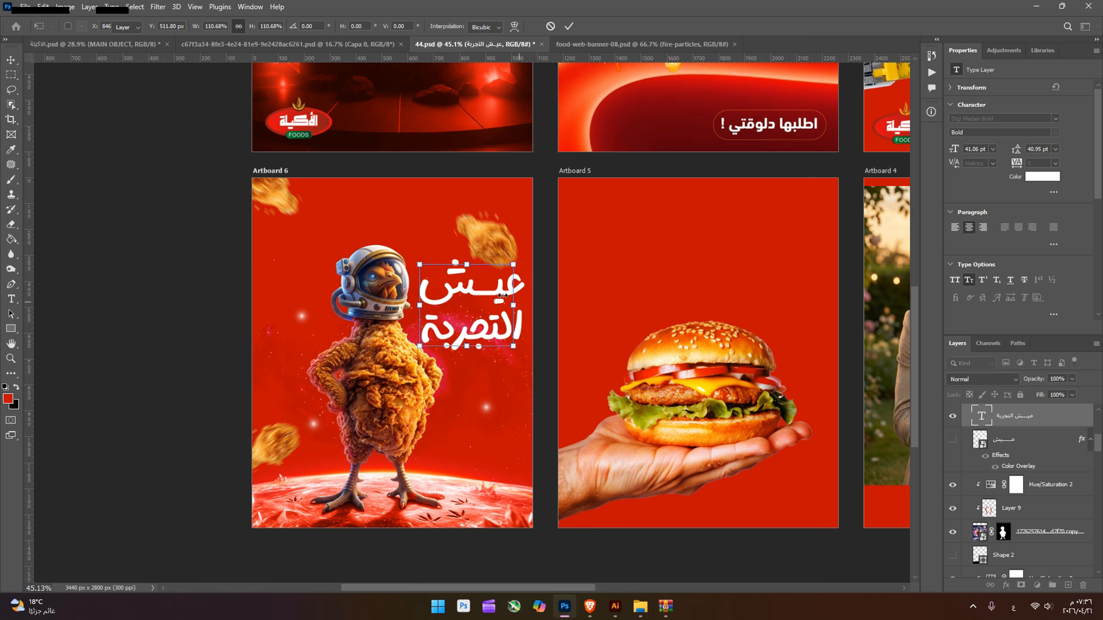
# Step: Convert the headline to a smart object and distort it into a slanted shape with a wider lower line
pyautogui.rightClick(1044, 421)
pyautogui.click(1015, 239)
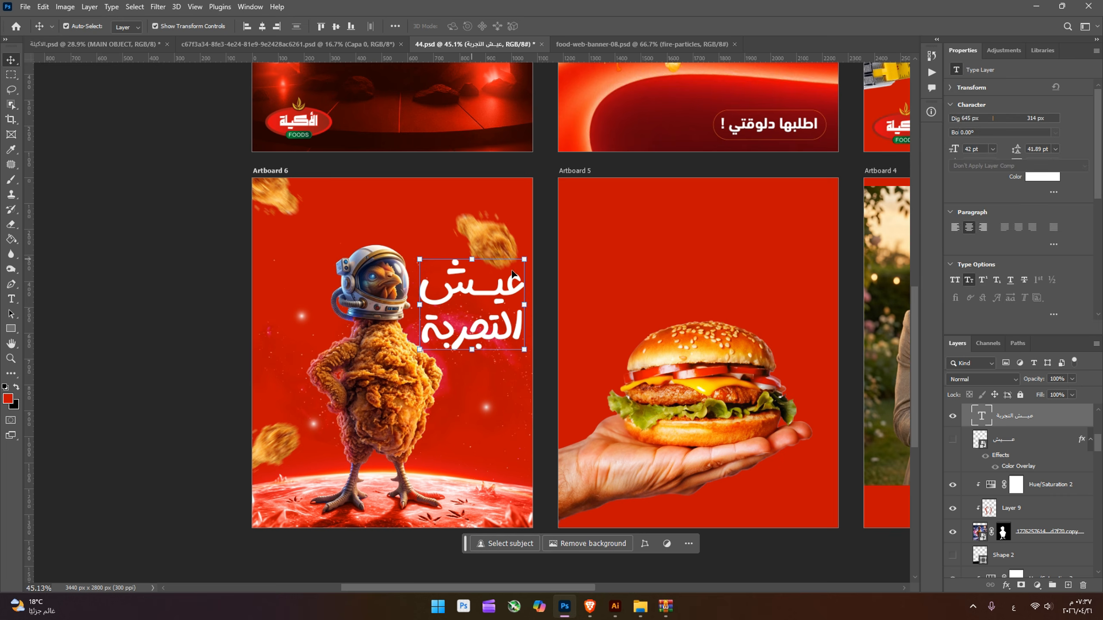
pyautogui.hotkey('ctrl', 't')
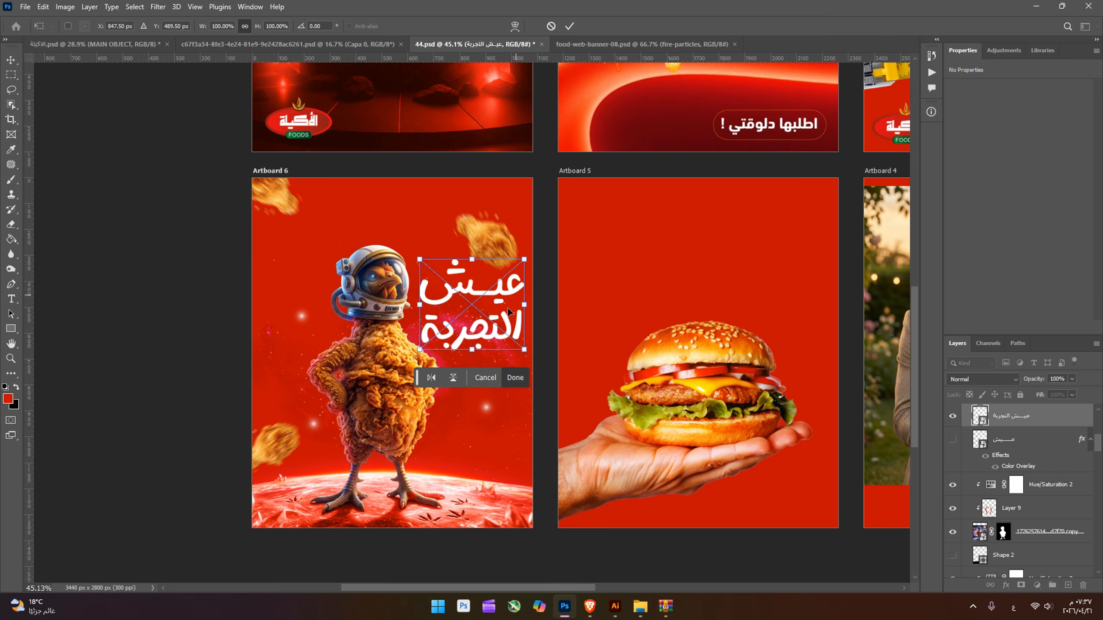
pyautogui.moveTo(465, 352); pyautogui.dragTo(524, 343)
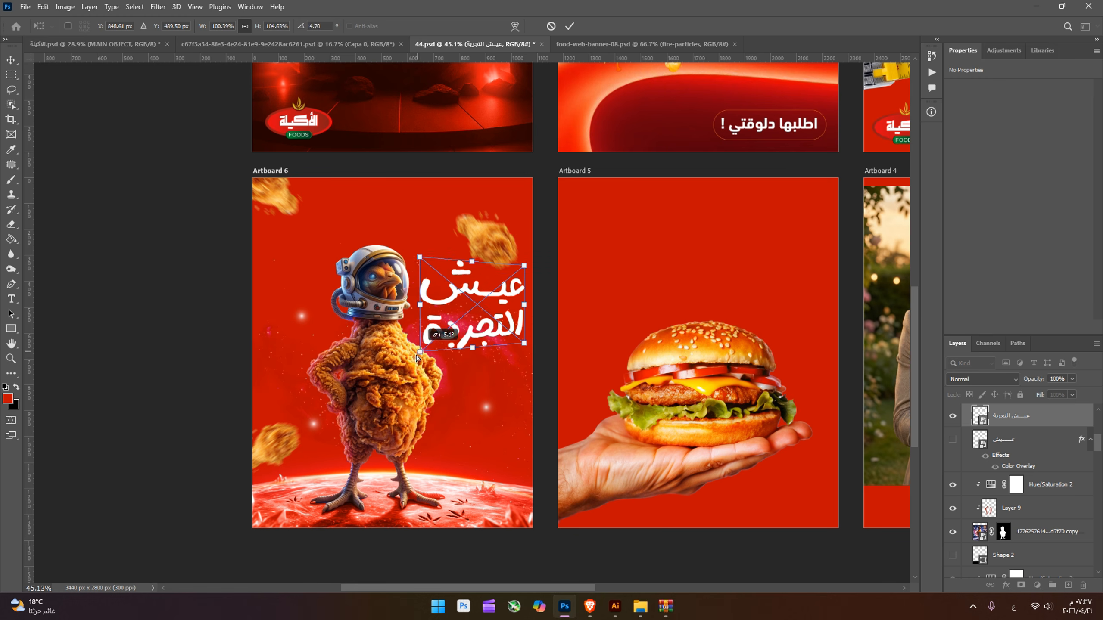
pyautogui.click(485, 377)
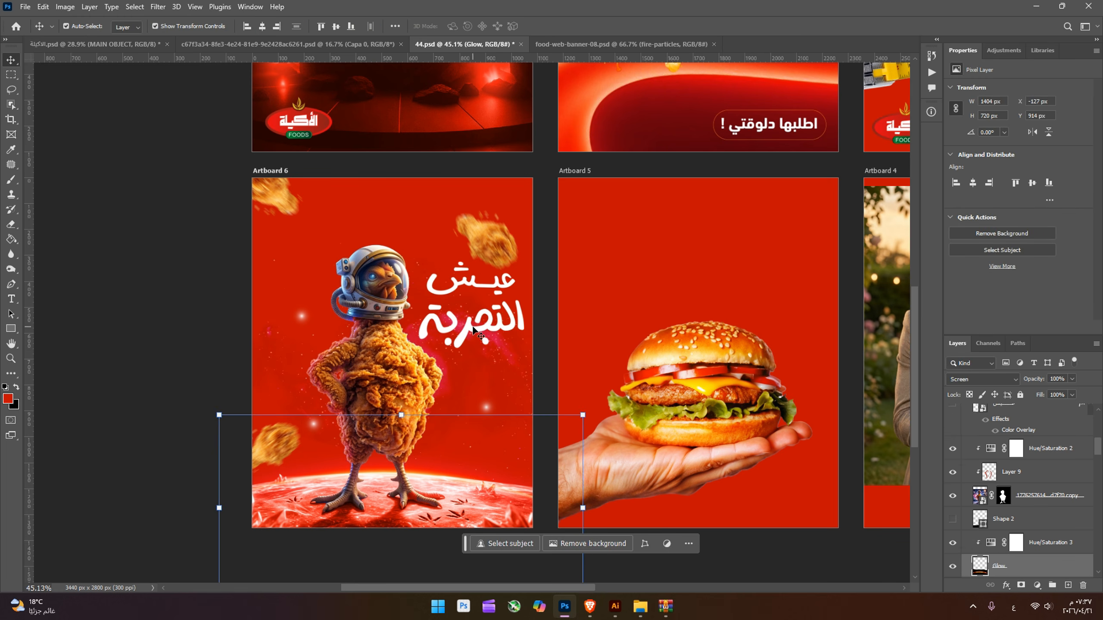
pyautogui.click(460, 443)
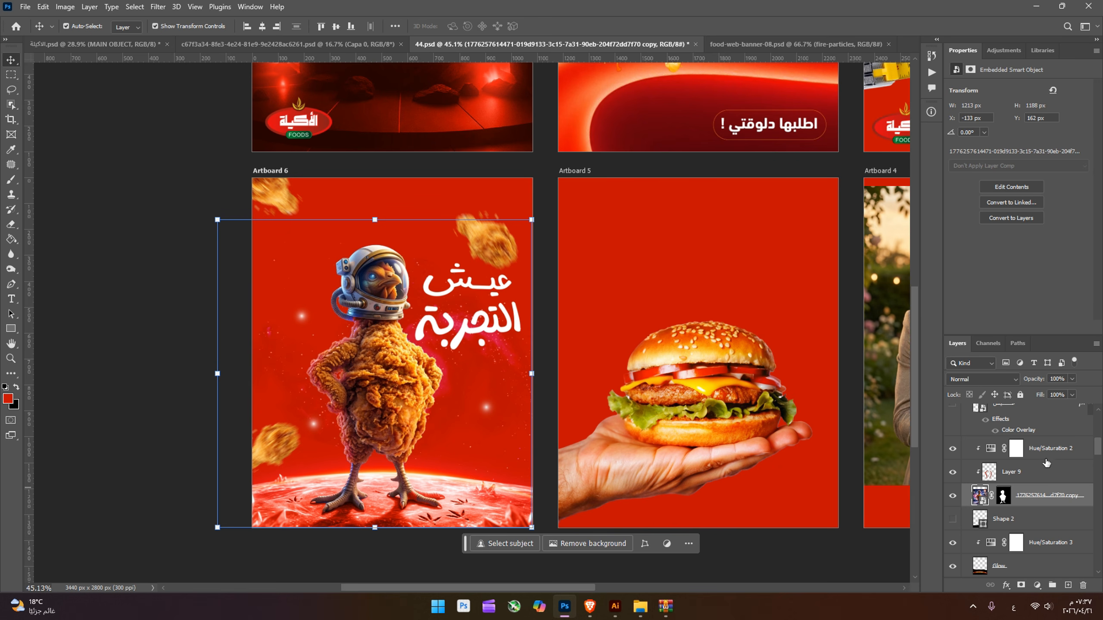
# Step: Add a layer above the chicken with a soft red brush dab, enlarged to about 744 px over the helmet
pyautogui.click(1068, 584)
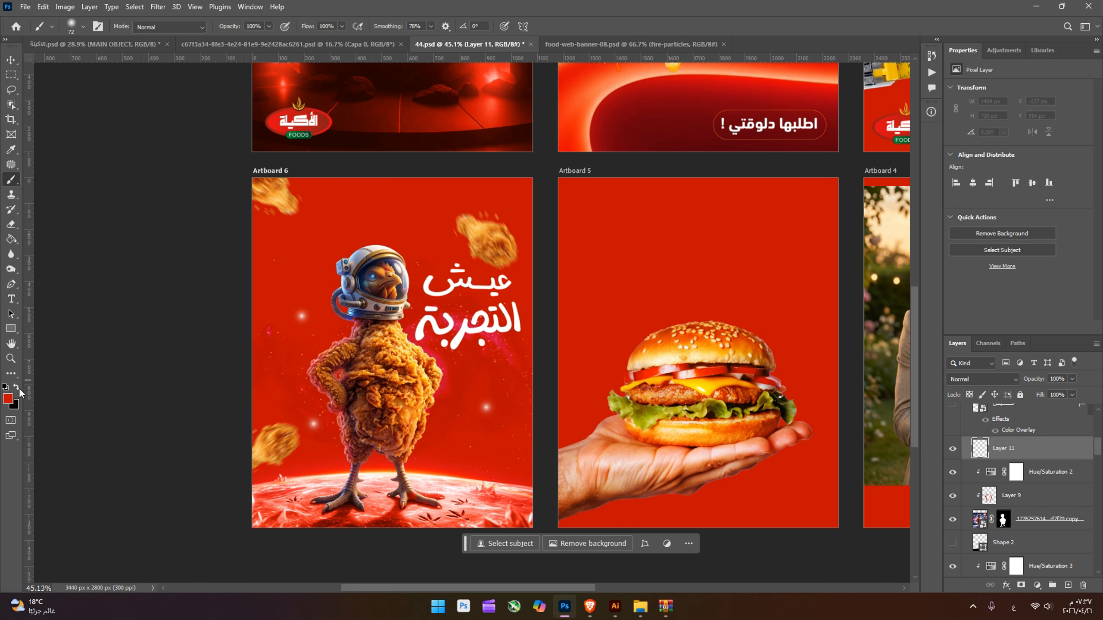
pyautogui.click(8, 399)
pyautogui.press('Return')
pyautogui.click(17, 59)
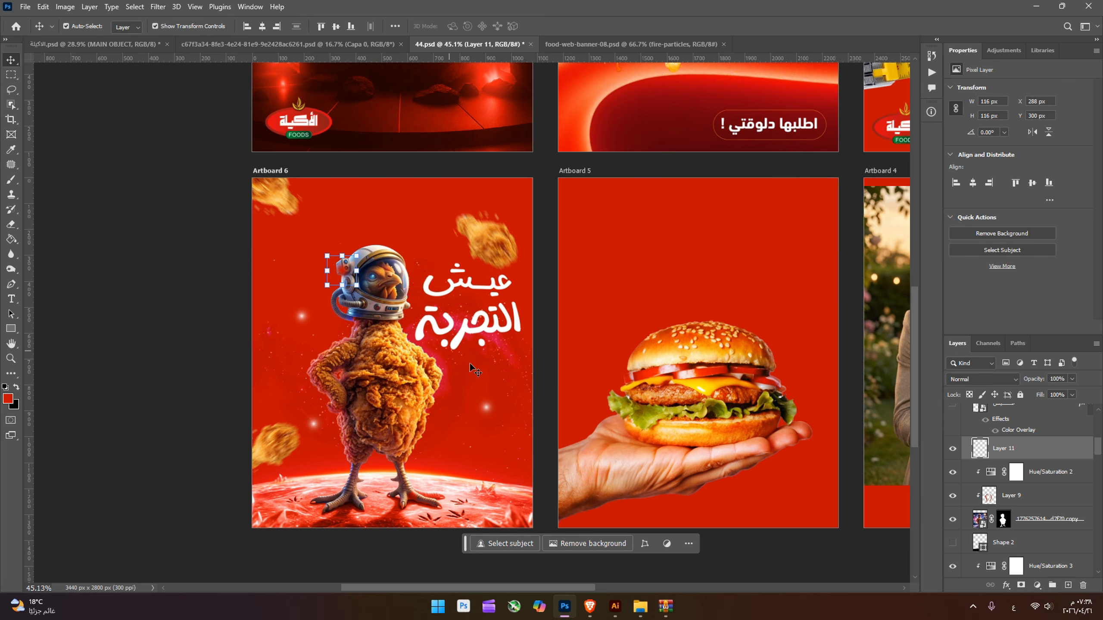
pyautogui.hotkey('ctrl', 't')
pyautogui.moveTo(464, 394); pyautogui.dragTo(364, 305)
pyautogui.click(466, 475)
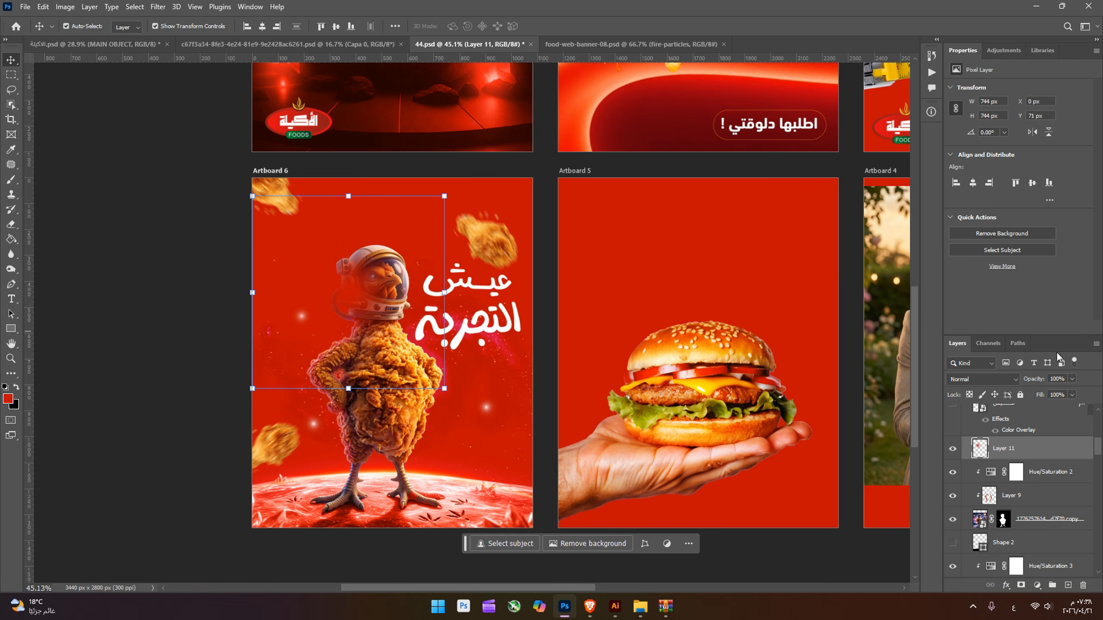
# Step: Set the red glow layer's fill to 50% and its blend mode to Color to tint the helmet
pyautogui.click(988, 379)
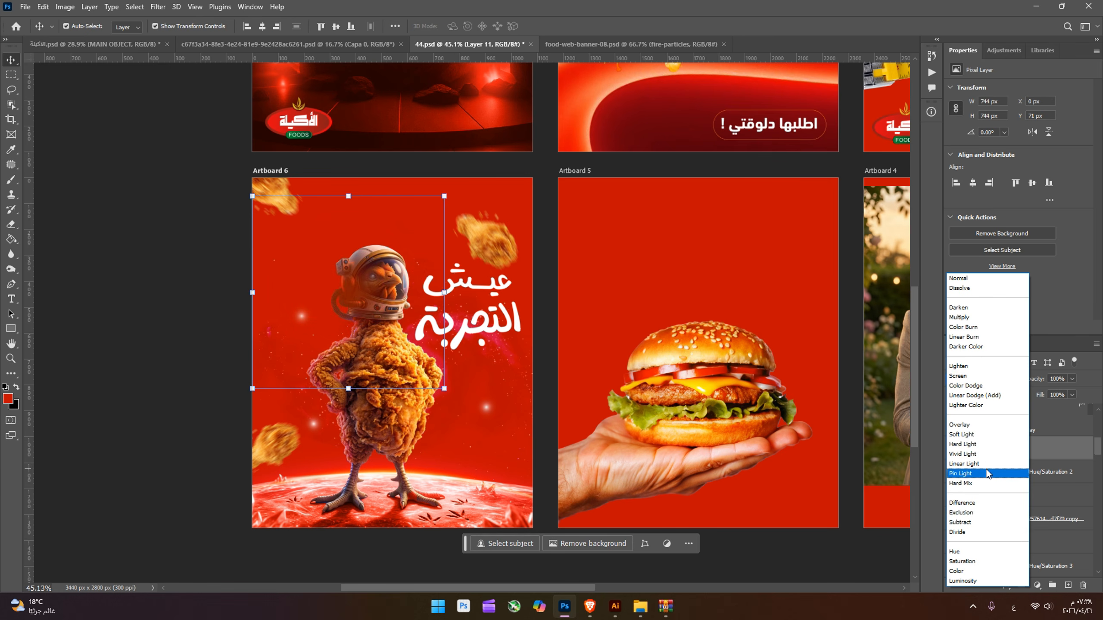
pyautogui.click(987, 455)
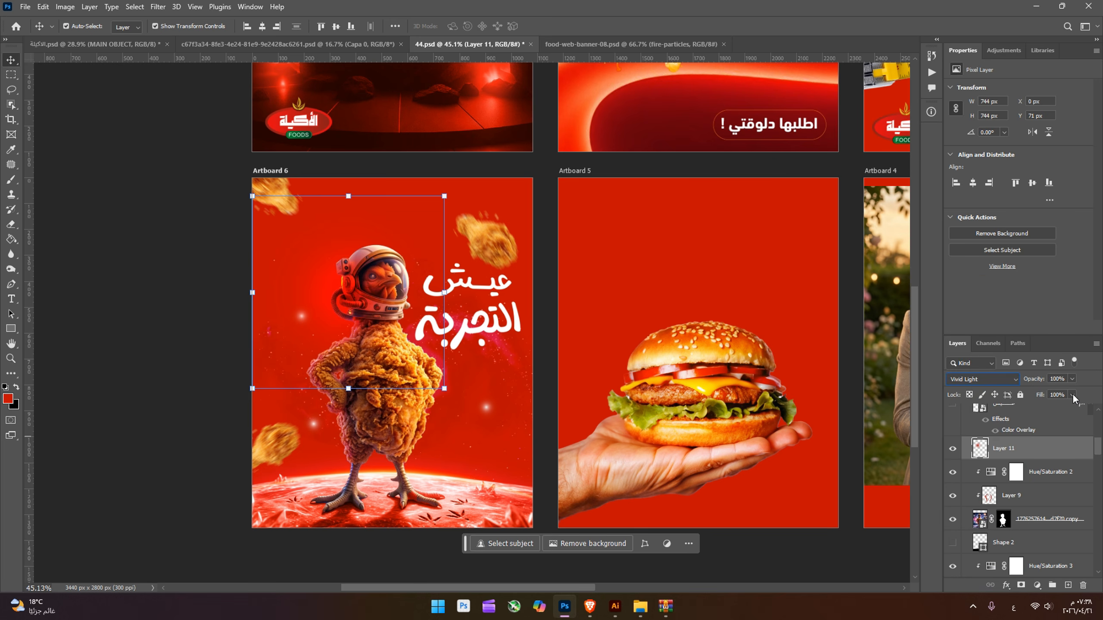
pyautogui.click(1072, 397)
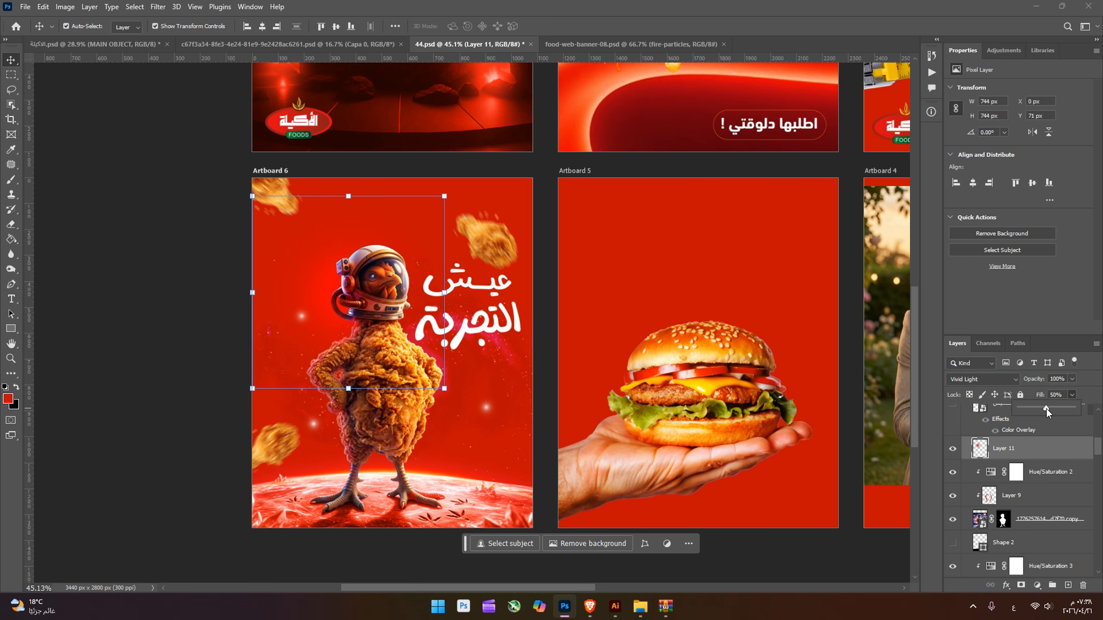
pyautogui.click(990, 381)
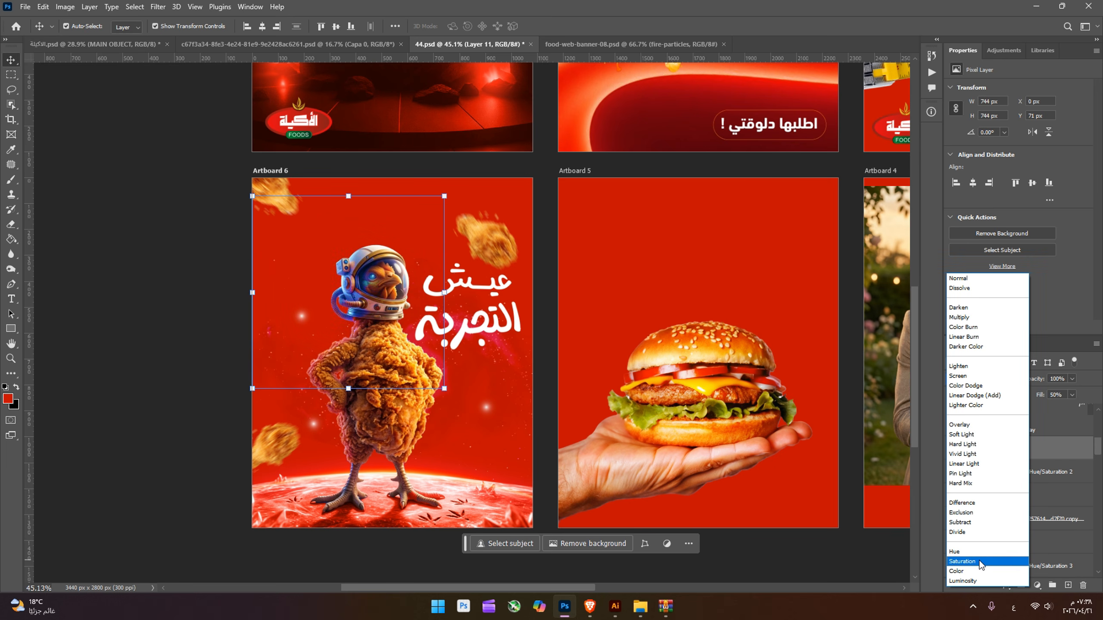
pyautogui.click(979, 571)
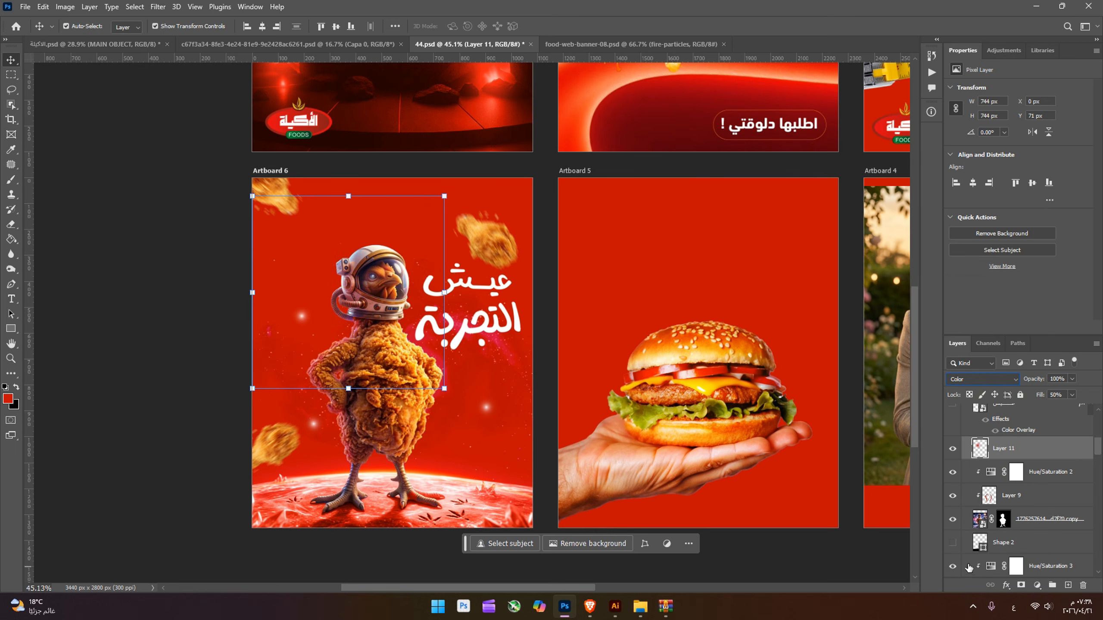
pyautogui.click(426, 444)
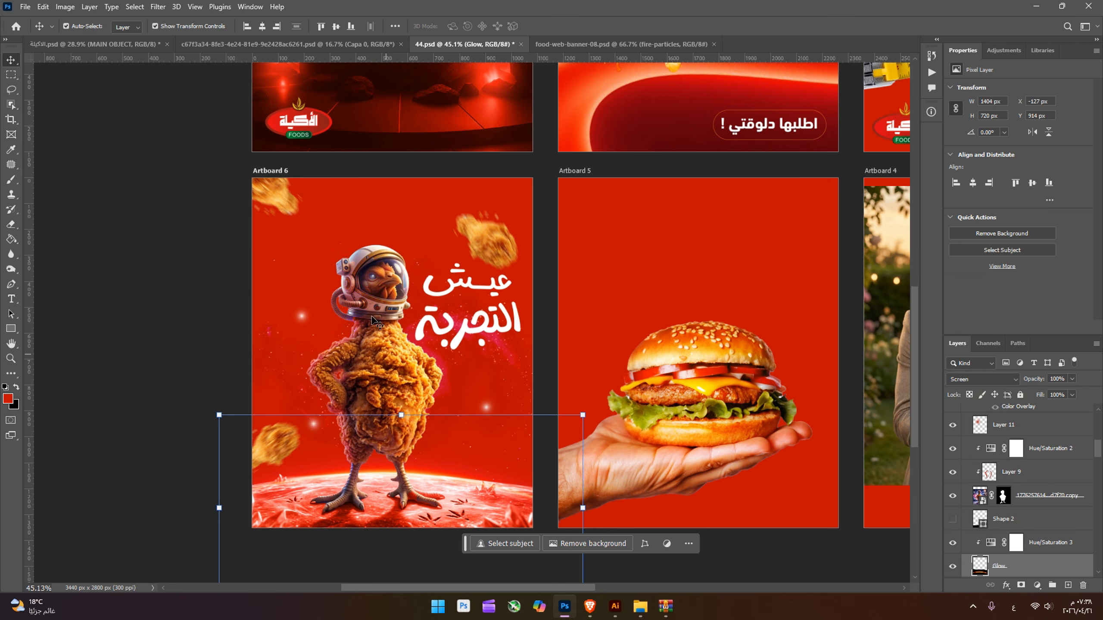
pyautogui.click(371, 285)
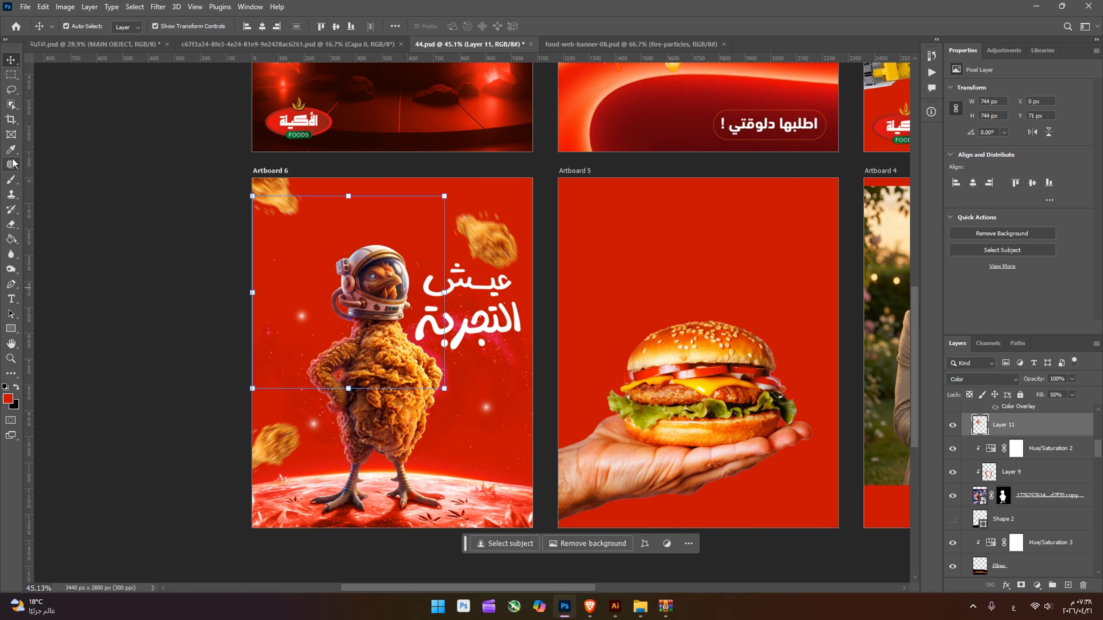
# Step: Add a layer with a soft red brush dab on the chicken's face inside the helmet and set its blend mode to Overlay
pyautogui.click(12, 179)
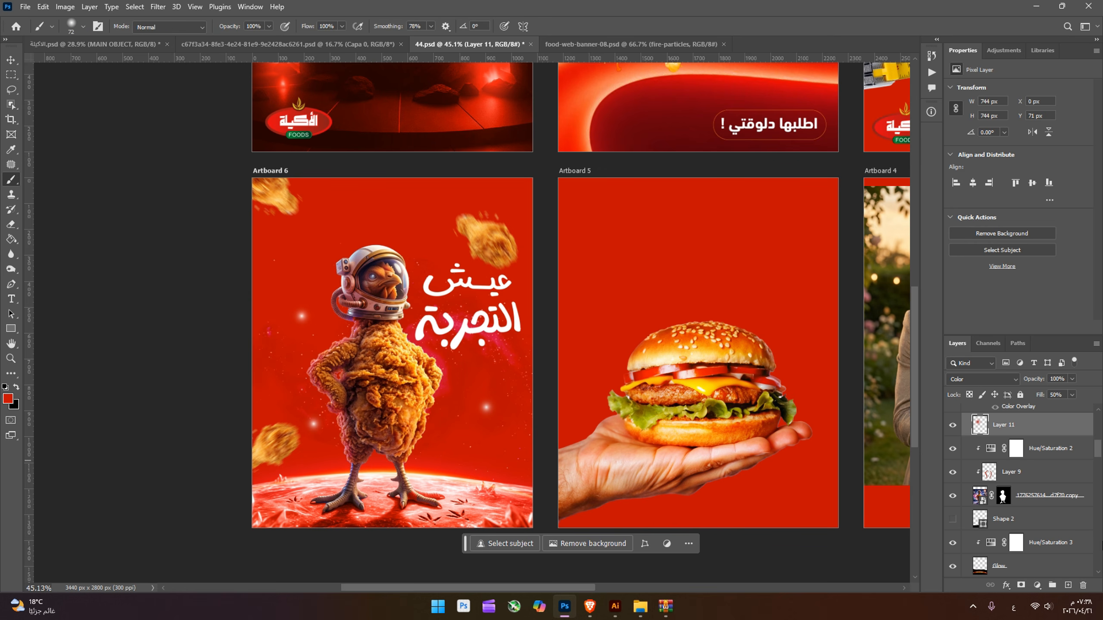
pyautogui.click(1068, 585)
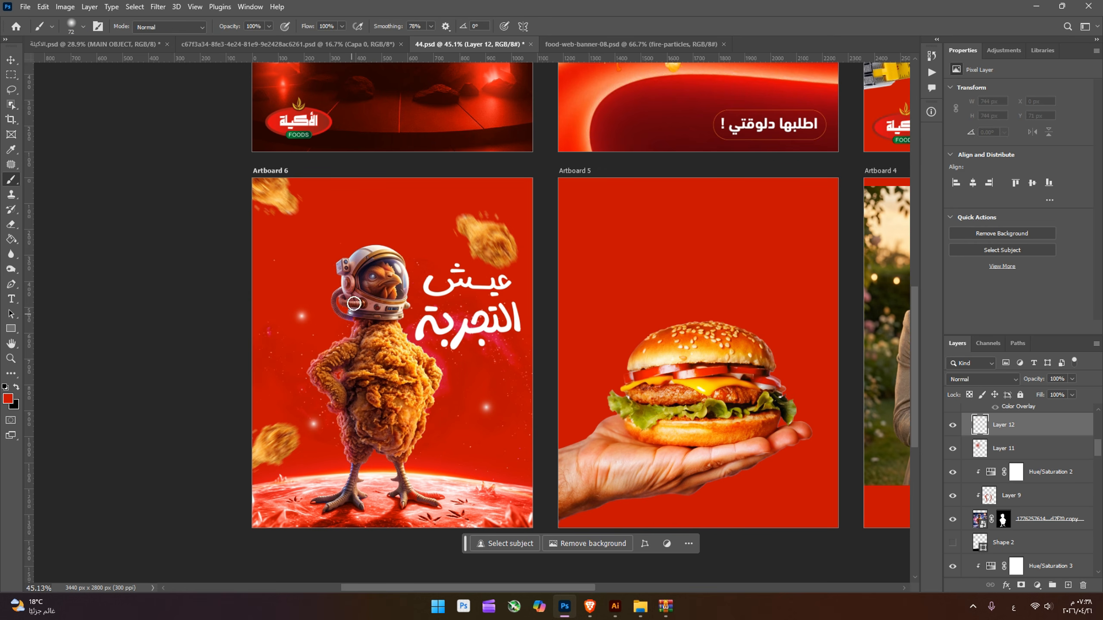
pyautogui.click(372, 277)
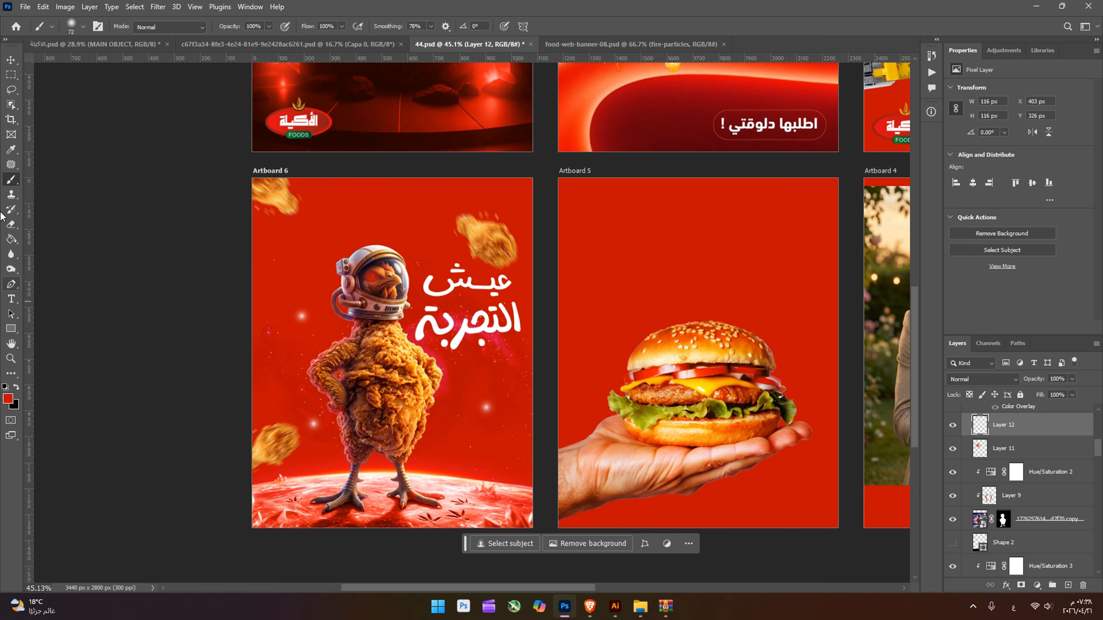
pyautogui.click(983, 380)
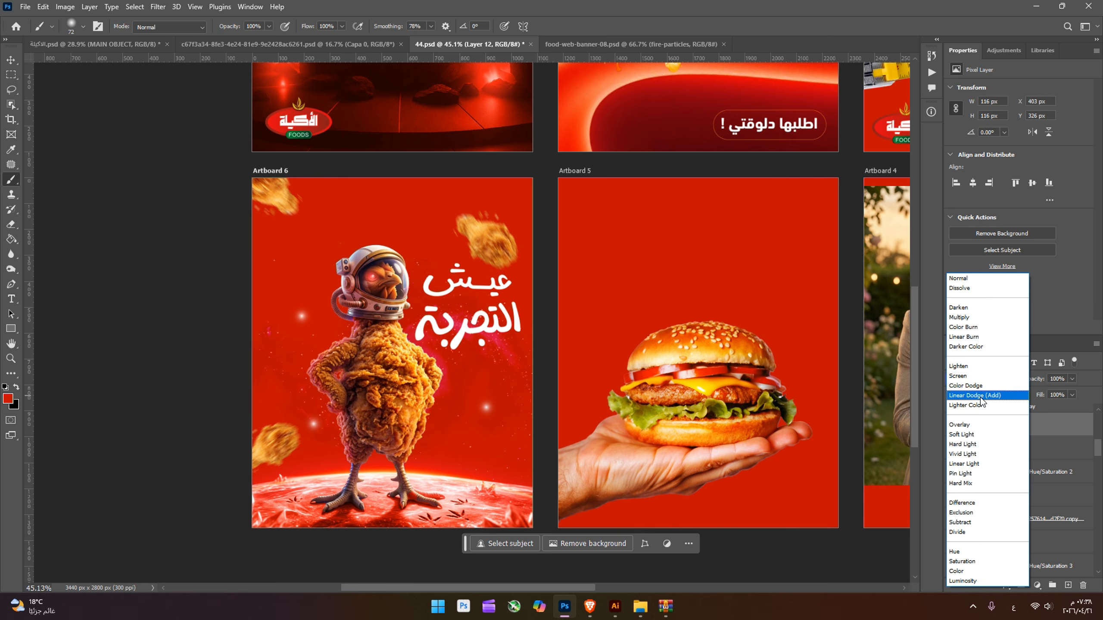
pyautogui.click(979, 428)
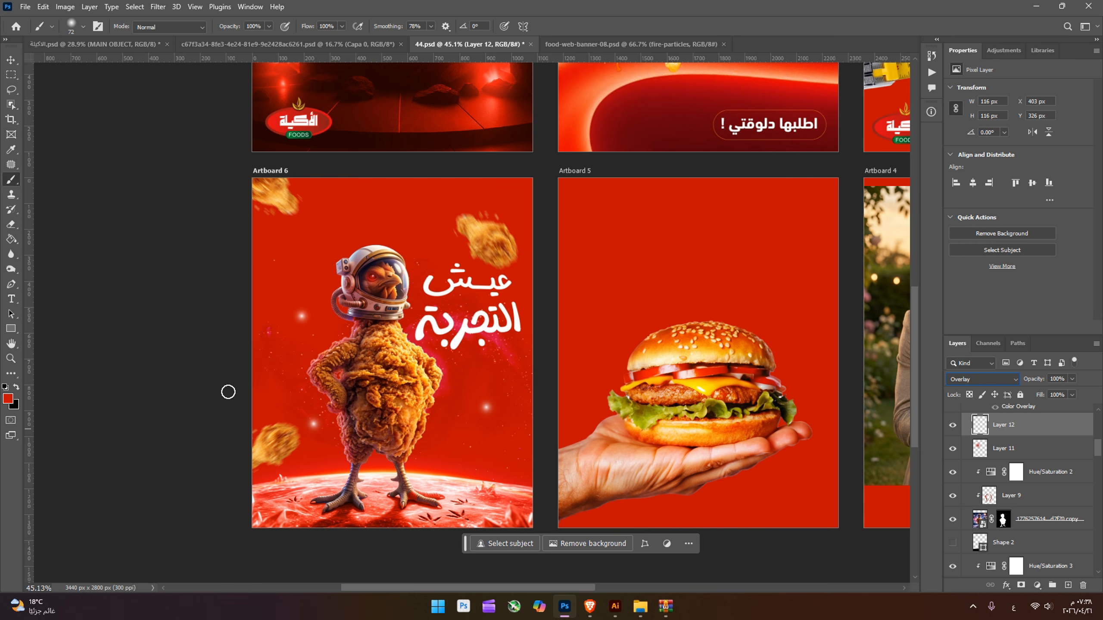
pyautogui.press('v')
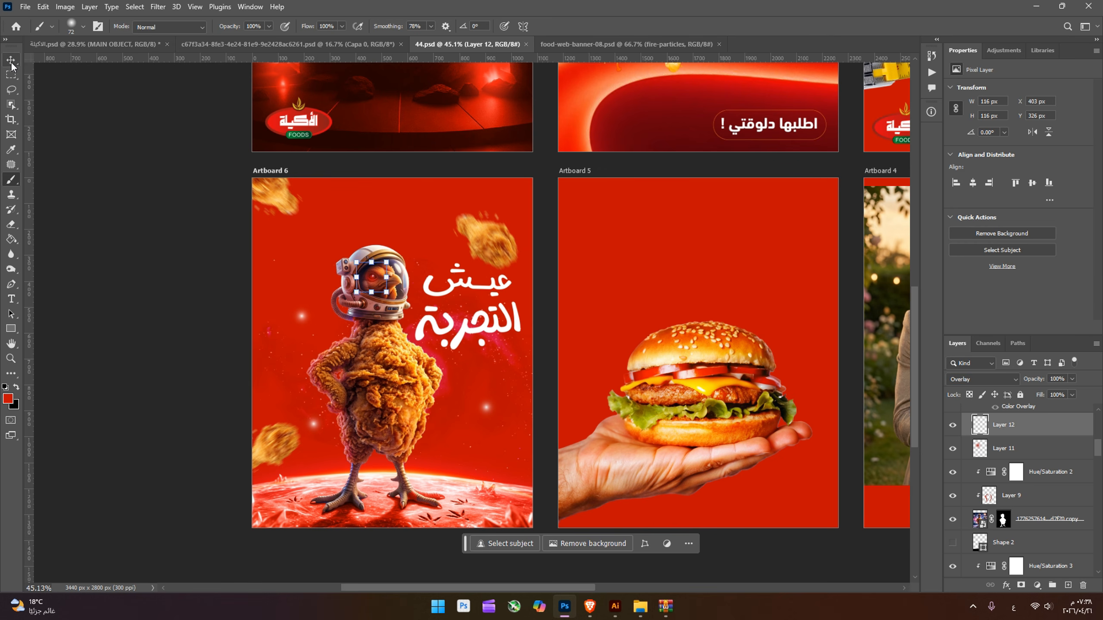
pyautogui.click(101, 280)
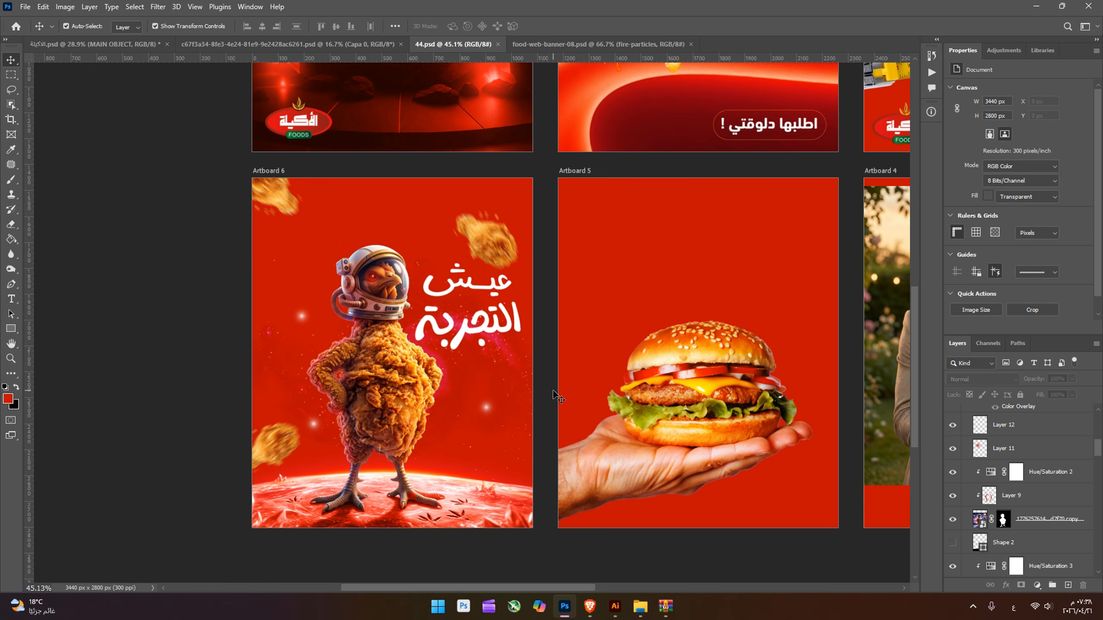
# Step: Move the hand-held burger image slightly higher on Artboard 5
pyautogui.scroll(3, 508, 460)
pyautogui.scroll(-2, 503, 495)
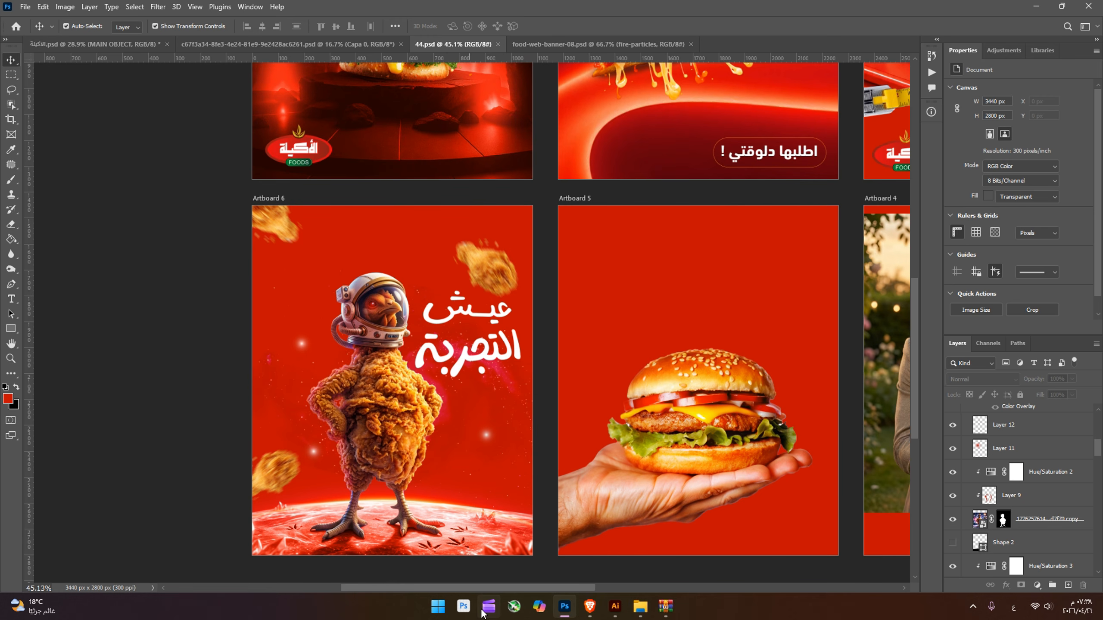
pyautogui.moveTo(486, 587); pyautogui.dragTo(546, 592)
pyautogui.click(459, 438)
pyautogui.moveTo(493, 457); pyautogui.dragTo(499, 398)
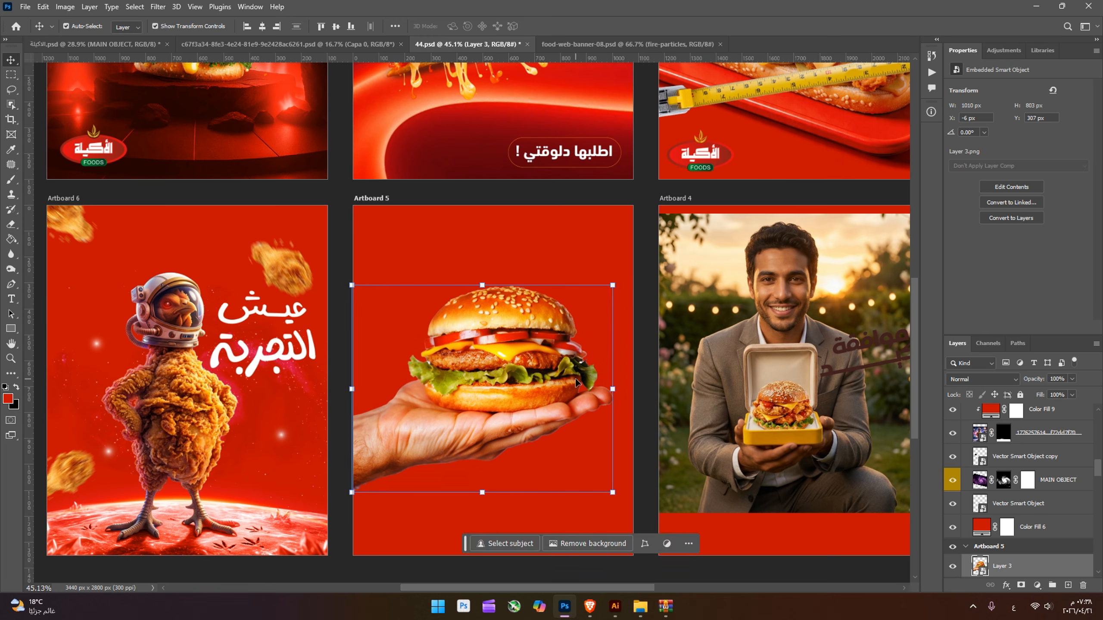
pyautogui.click(566, 377)
pyautogui.moveTo(569, 388); pyautogui.dragTo(566, 396)
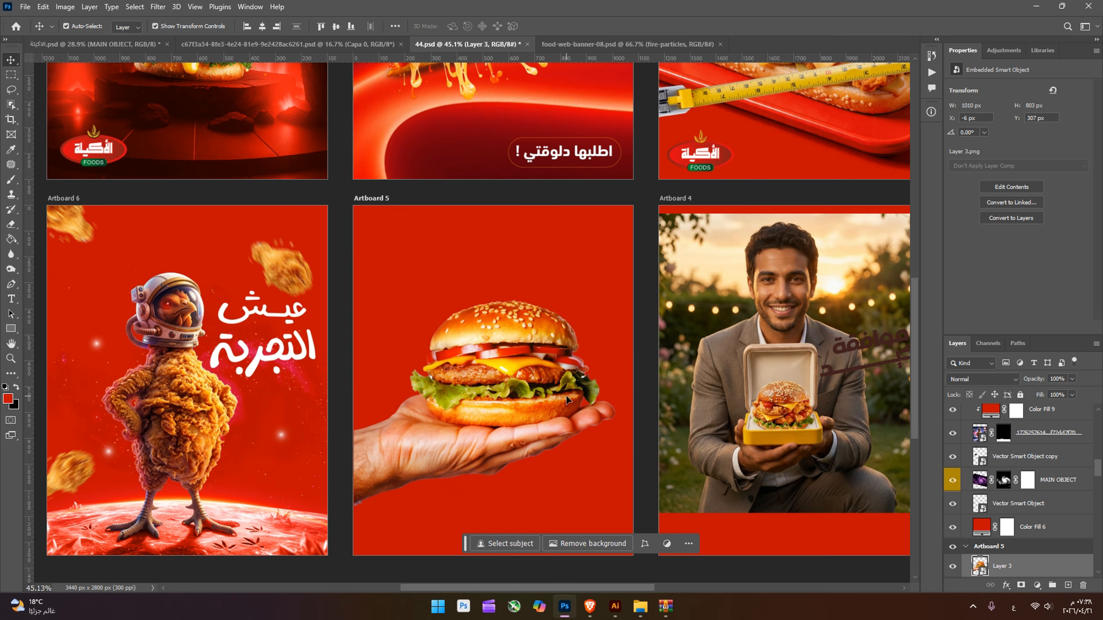
# Step: Add a layer clipped to the hand-held burger, filled with 50% gray and blended in Overlay mode
pyautogui.click(1068, 585)
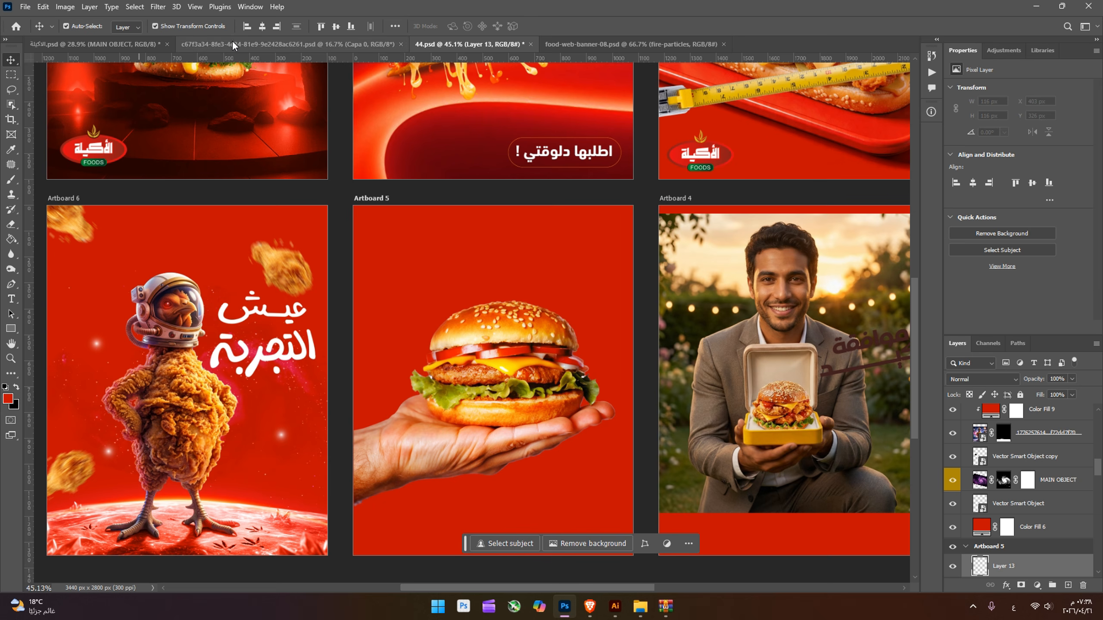
pyautogui.rightClick(1055, 567)
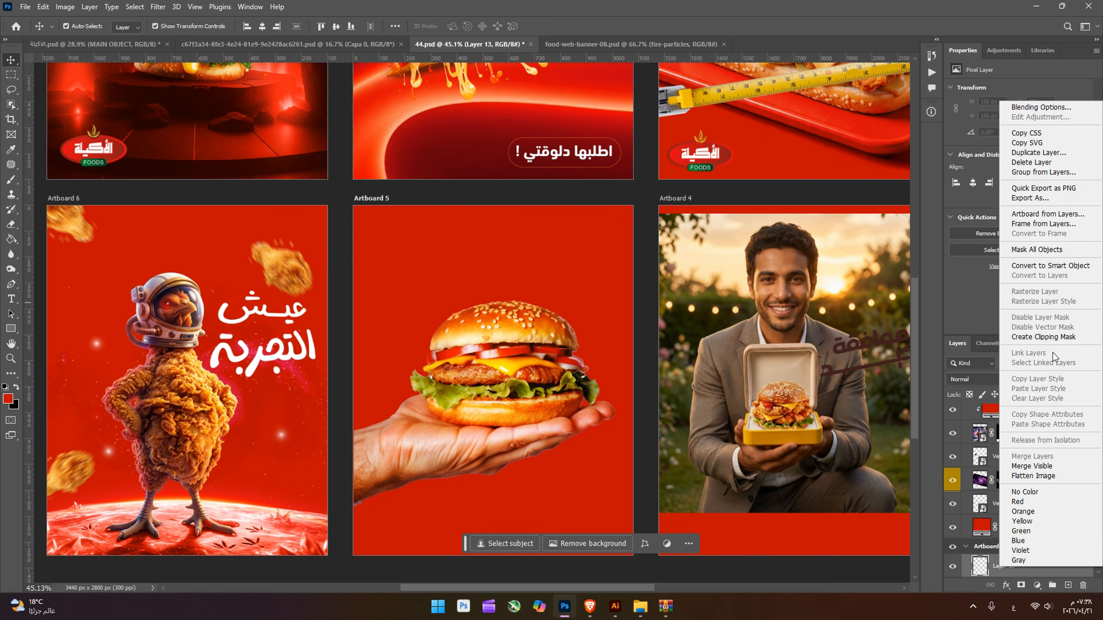
pyautogui.click(1051, 337)
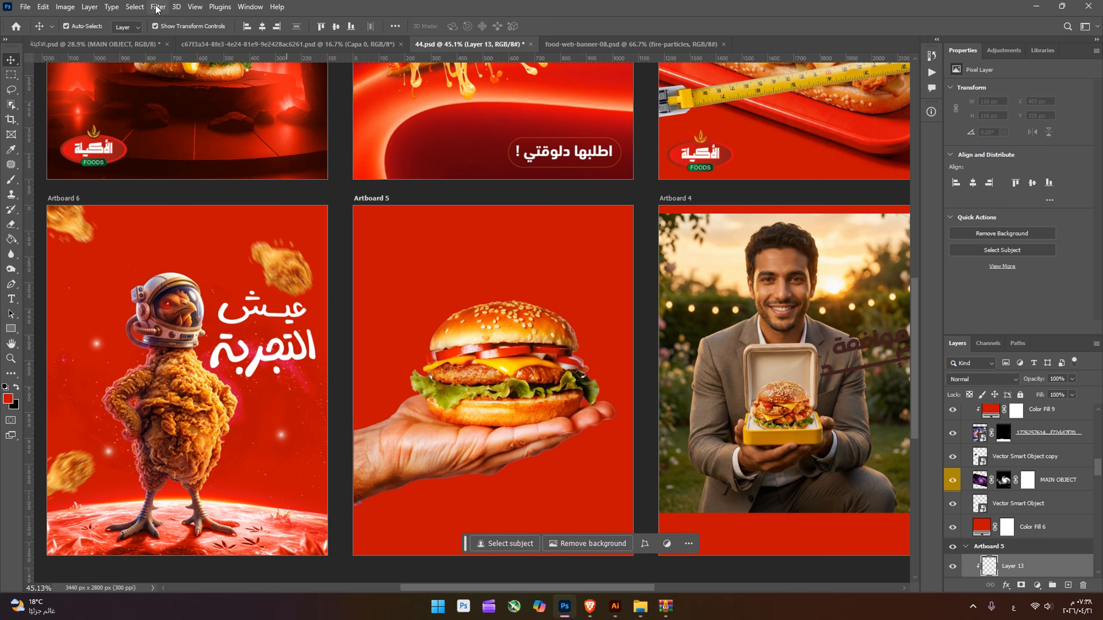
pyautogui.click(43, 7)
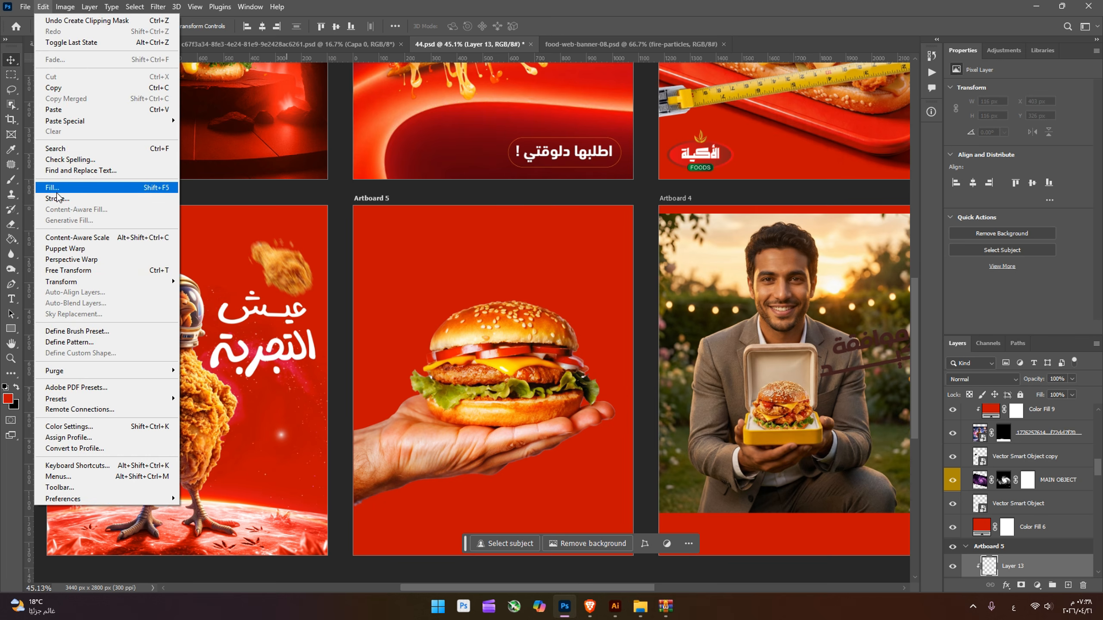
pyautogui.click(56, 190)
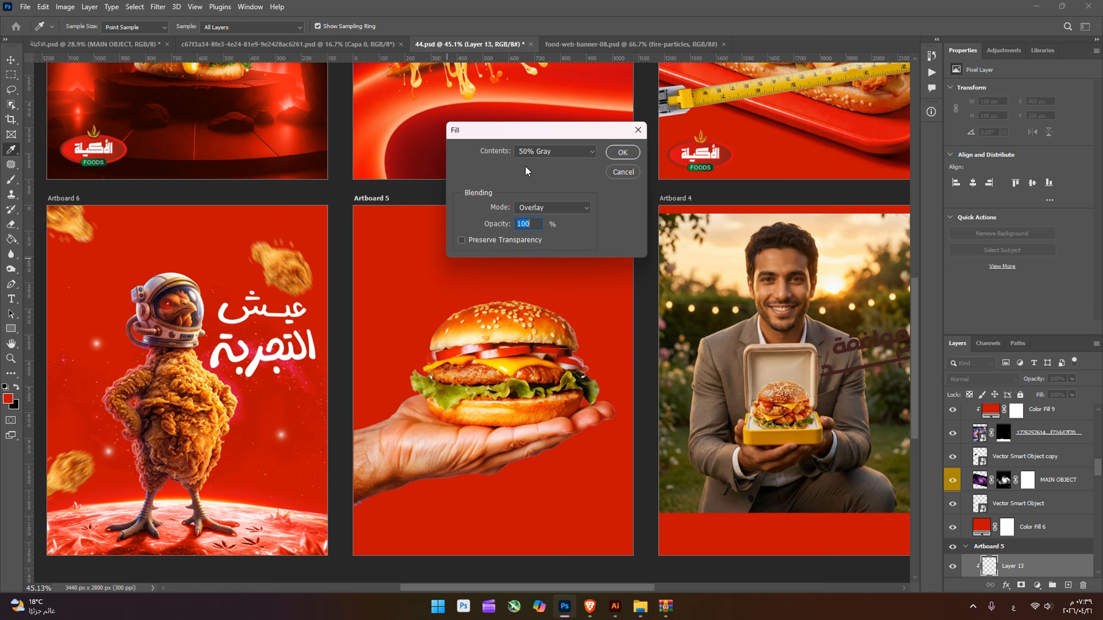
pyautogui.click(622, 152)
pyautogui.press('v')
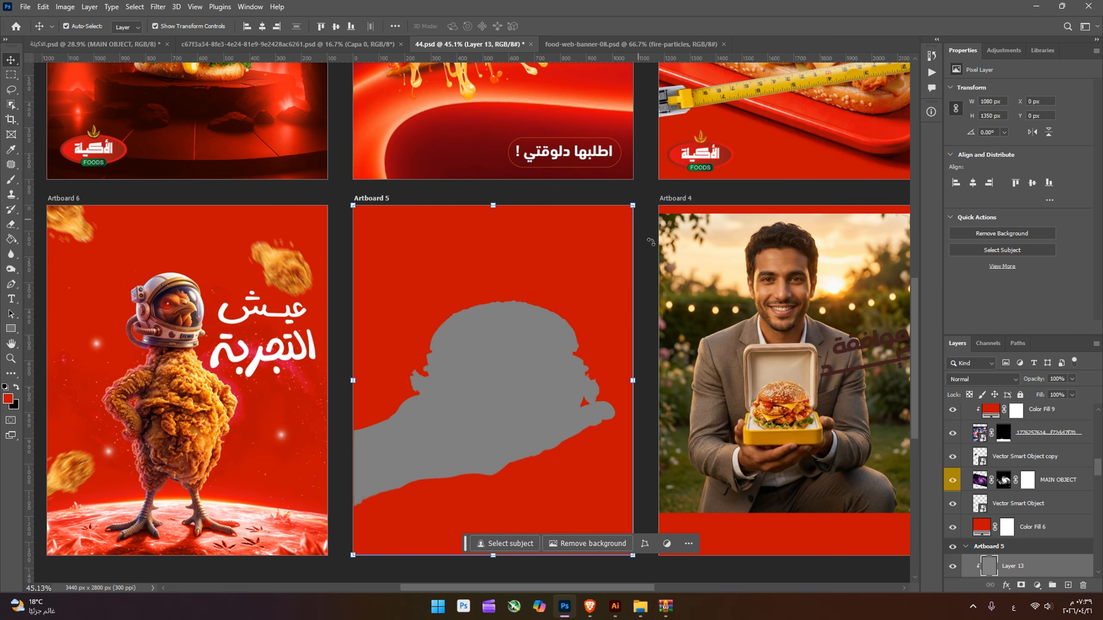
pyautogui.click(997, 380)
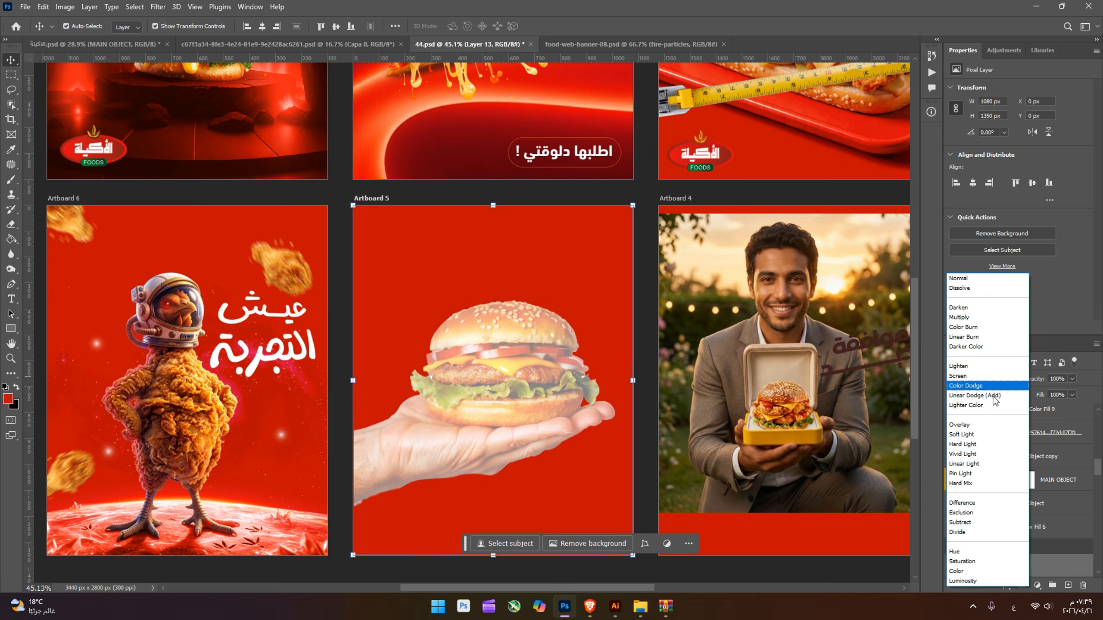
pyautogui.click(982, 425)
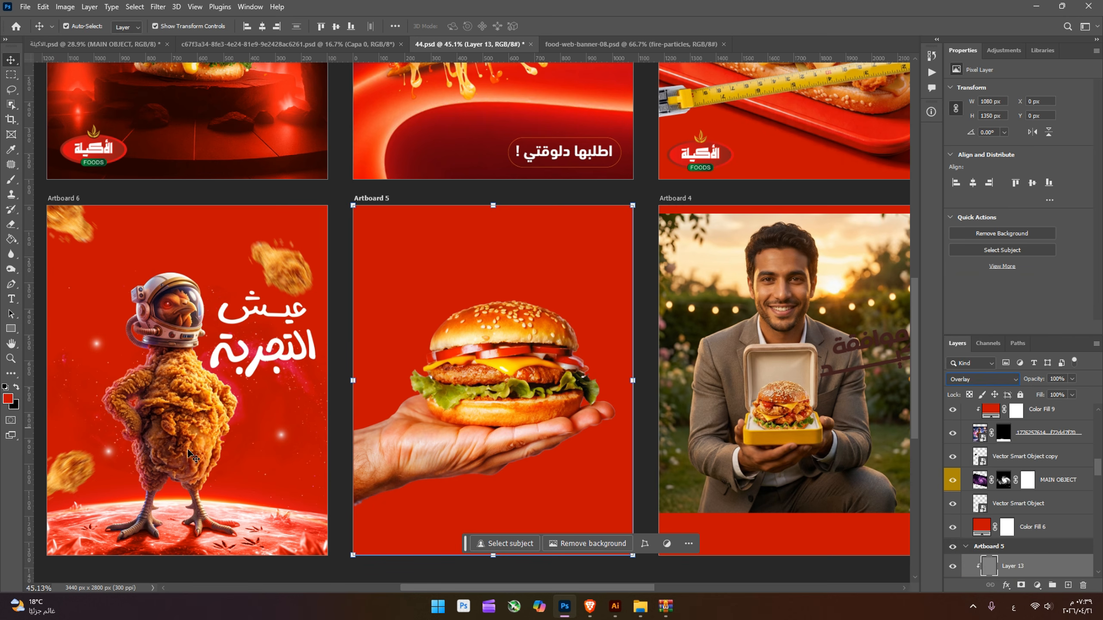
# Step: Dodge the burger's lower bun and the fingers beneath it on the gray layer, using Midtones at 50% exposure
pyautogui.click(10, 268)
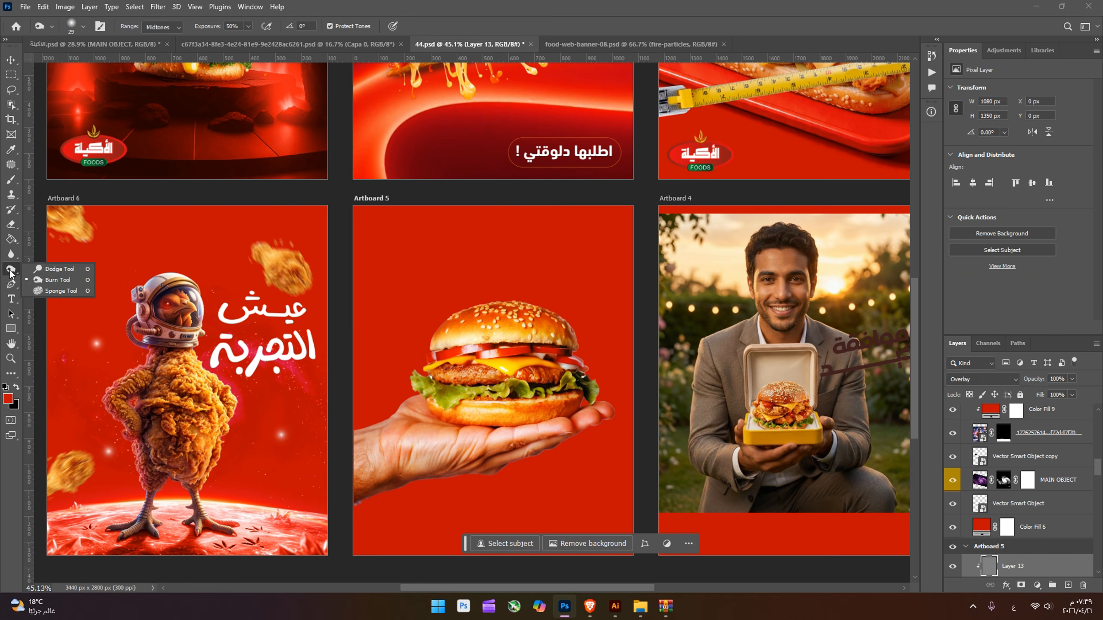
pyautogui.click(36, 273)
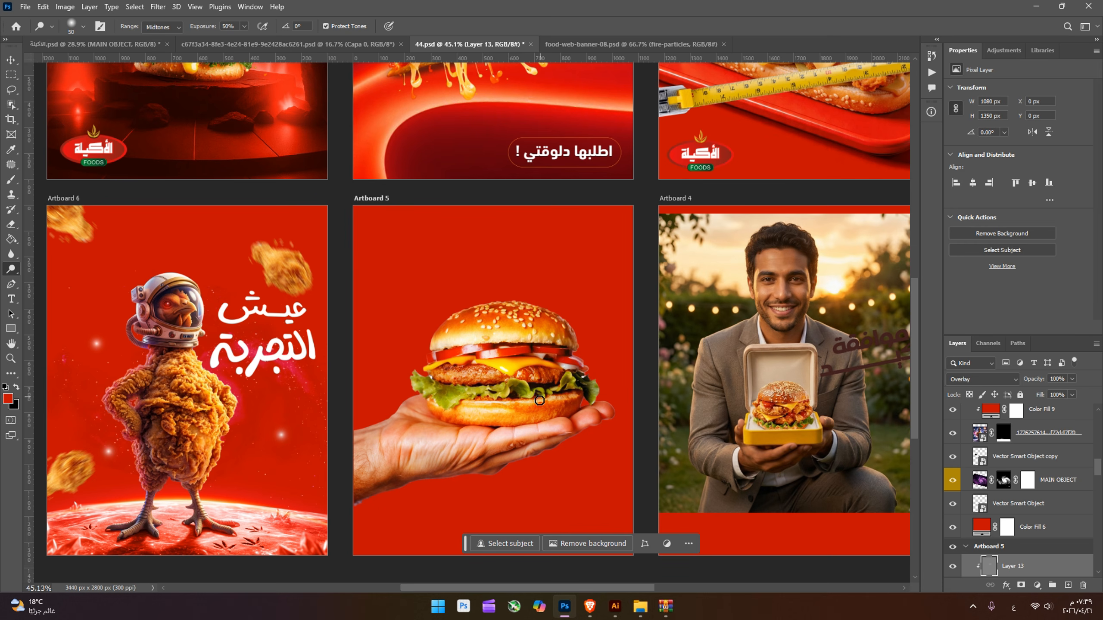
pyautogui.moveTo(539, 400); pyautogui.dragTo(471, 404)
pyautogui.moveTo(572, 423); pyautogui.dragTo(532, 430)
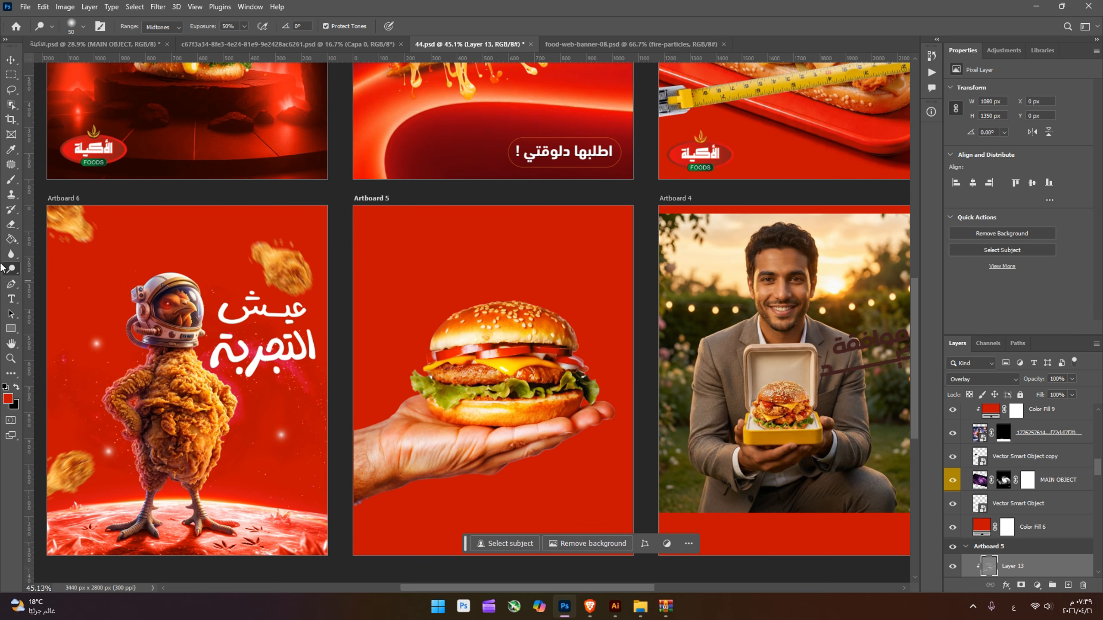
# Step: Burn the palm's underside, the thumb area beside the burger and the top bun's edges, using Midtones at 50% exposure
pyautogui.rightClick(12, 270)
pyautogui.click(47, 280)
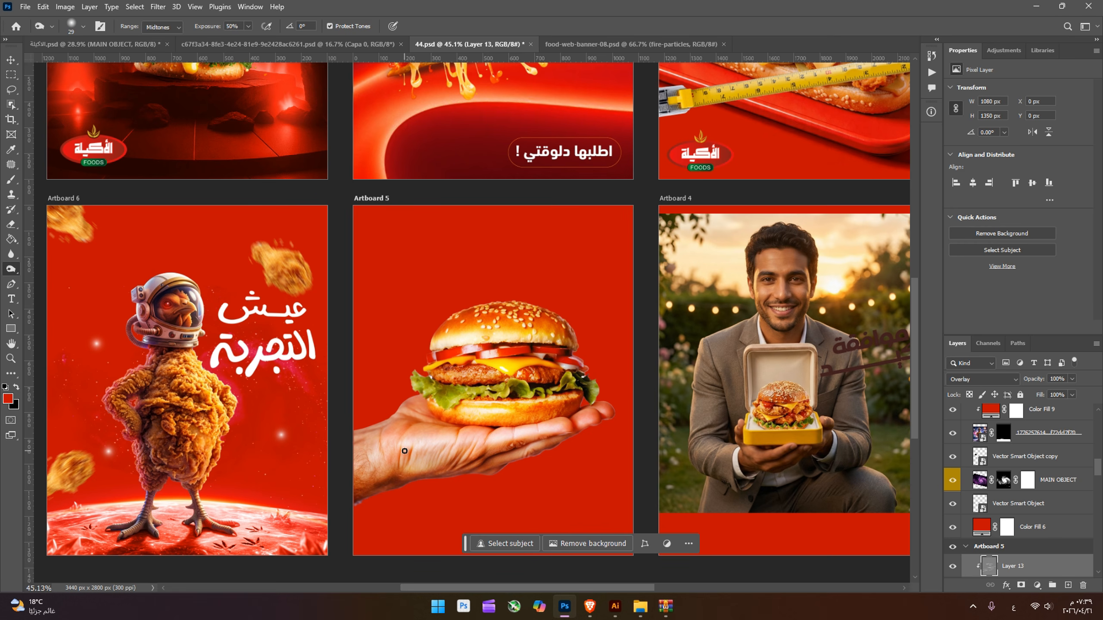
pyautogui.moveTo(404, 451); pyautogui.dragTo(507, 447)
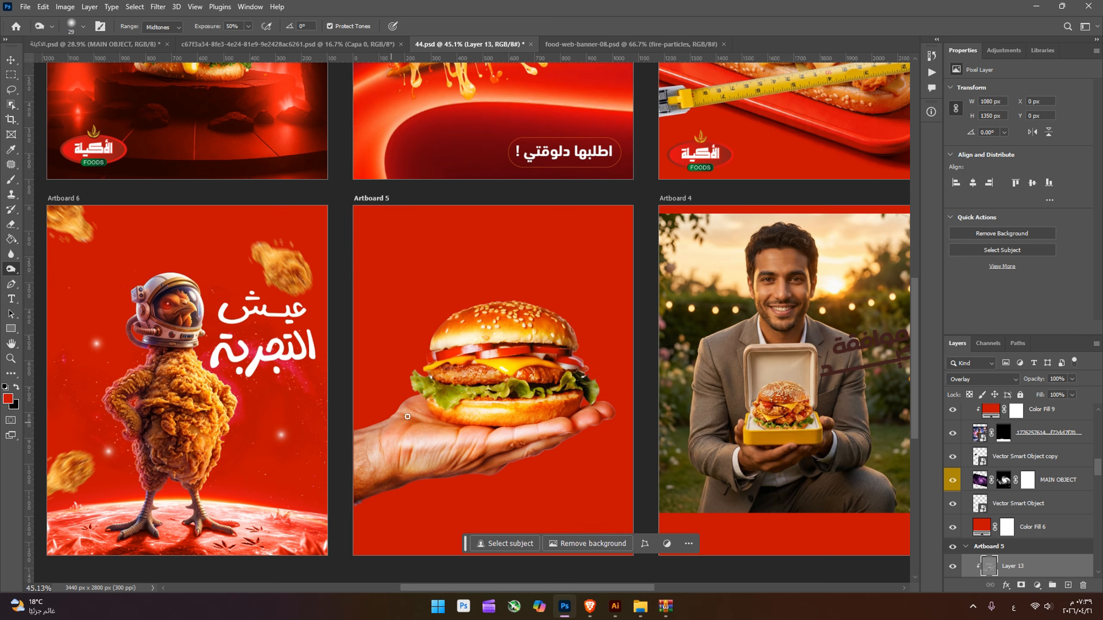
pyautogui.moveTo(407, 416); pyautogui.dragTo(420, 393)
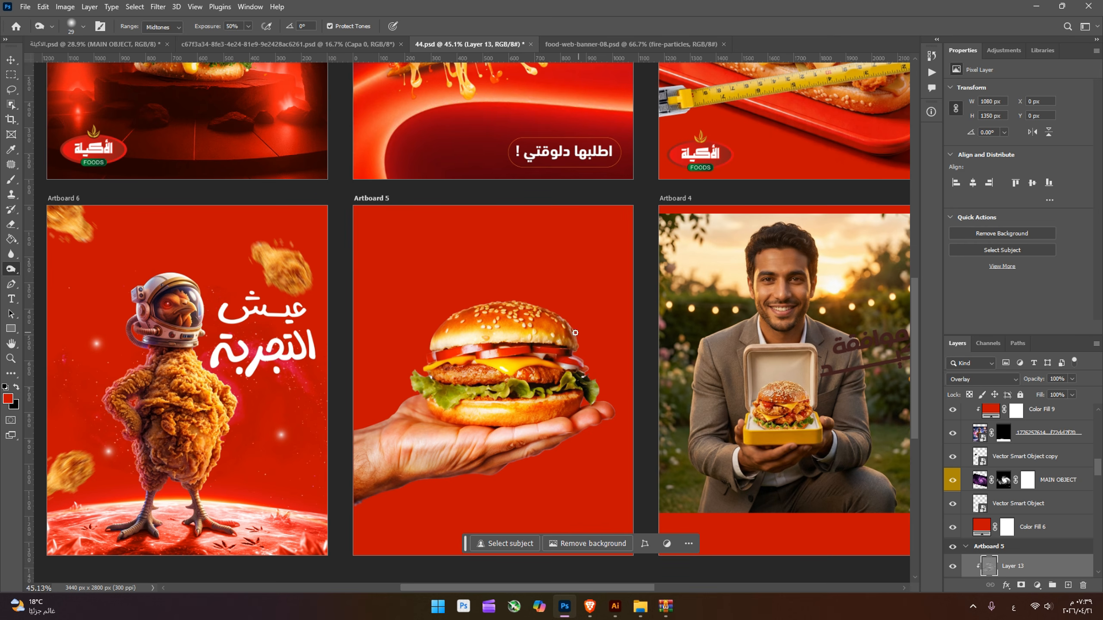
pyautogui.moveTo(575, 332); pyautogui.dragTo(493, 305)
pyautogui.moveTo(431, 346); pyautogui.dragTo(485, 308)
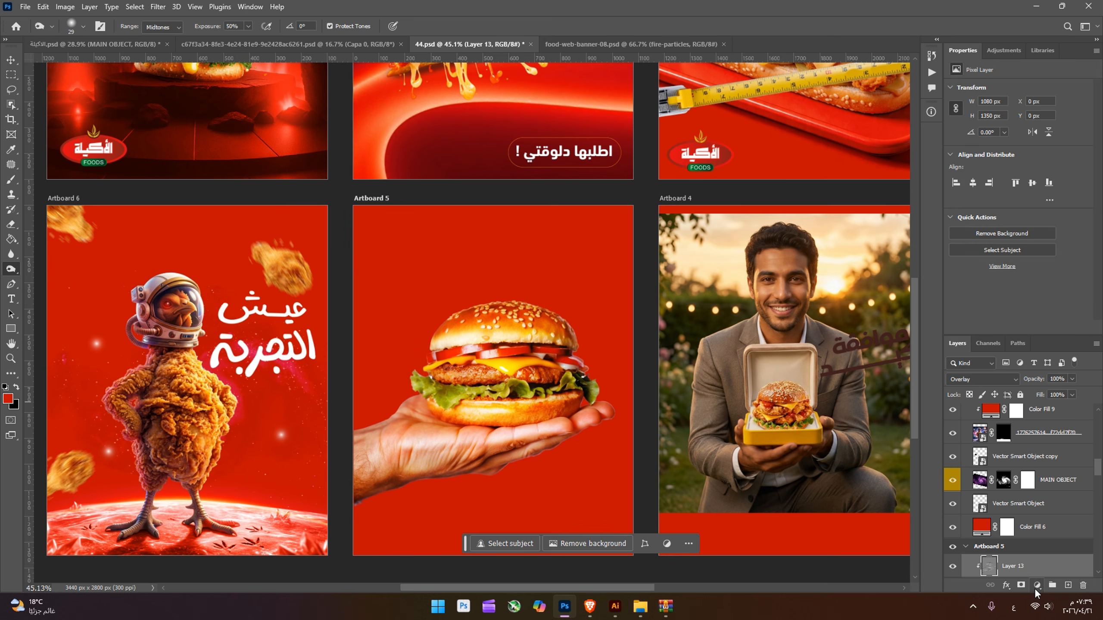
# Step: Add a Selective Color adjustment clipped to the burger image, with Reds at Cyan -32, Magenta +3, Yellow +1 and Black +18, and compare it on and off
pyautogui.click(1039, 585)
pyautogui.click(1048, 582)
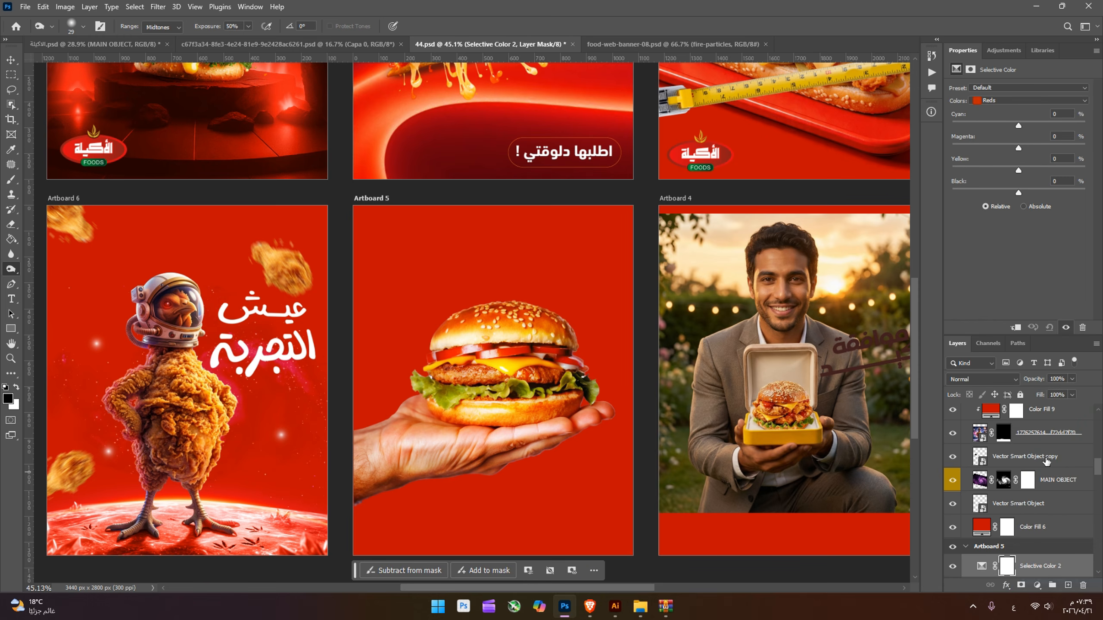
pyautogui.rightClick(1061, 535)
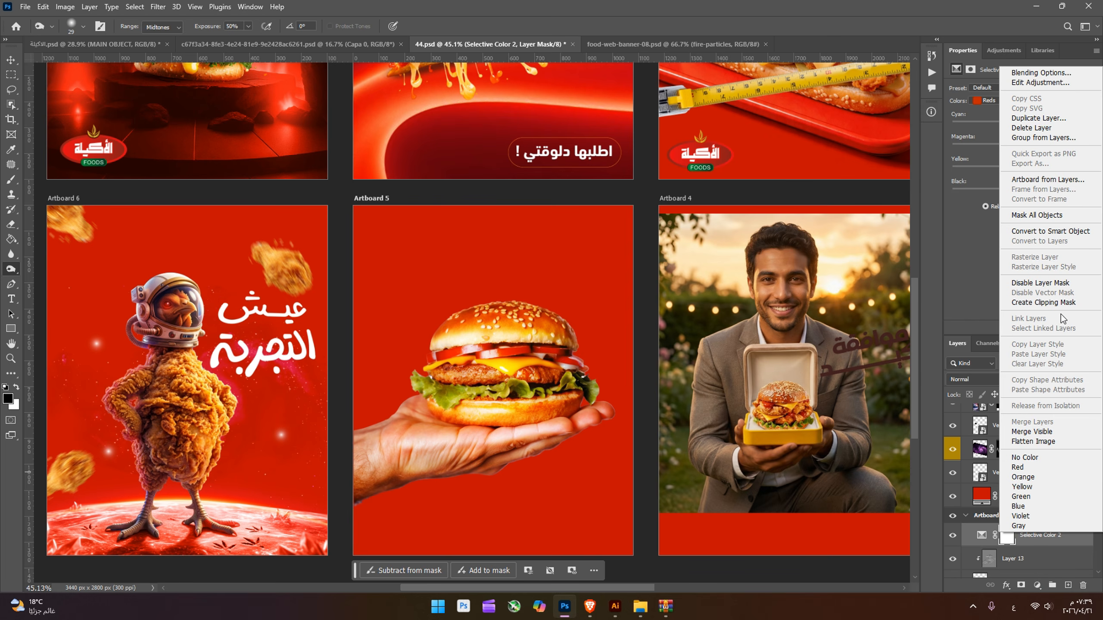
pyautogui.click(1052, 302)
pyautogui.moveTo(1020, 127); pyautogui.dragTo(1020, 159)
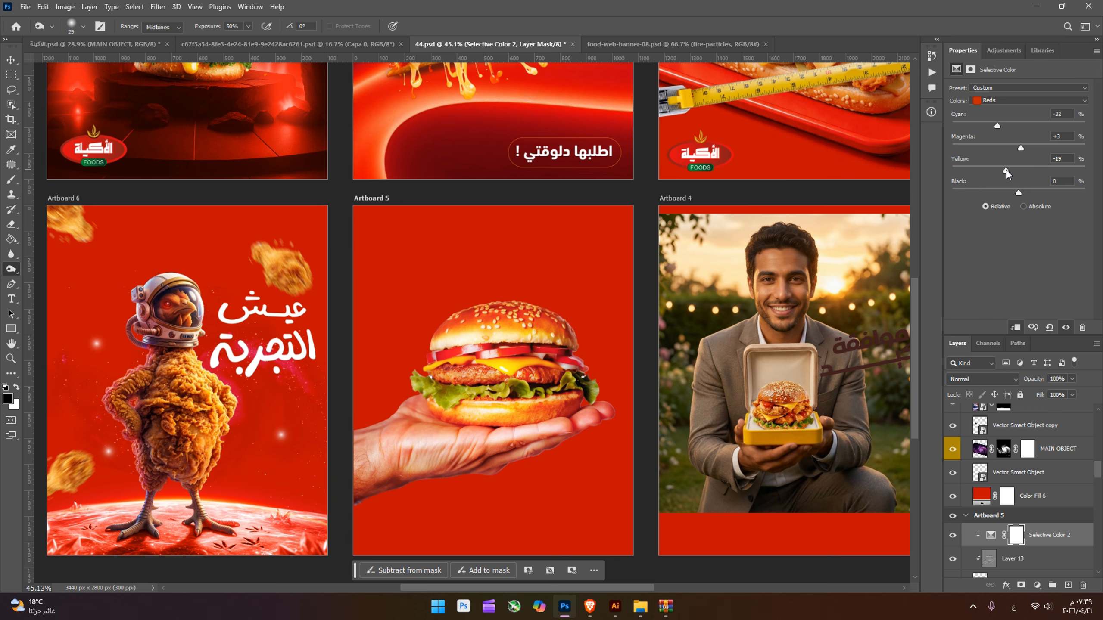
pyautogui.moveTo(1014, 172); pyautogui.dragTo(1020, 193)
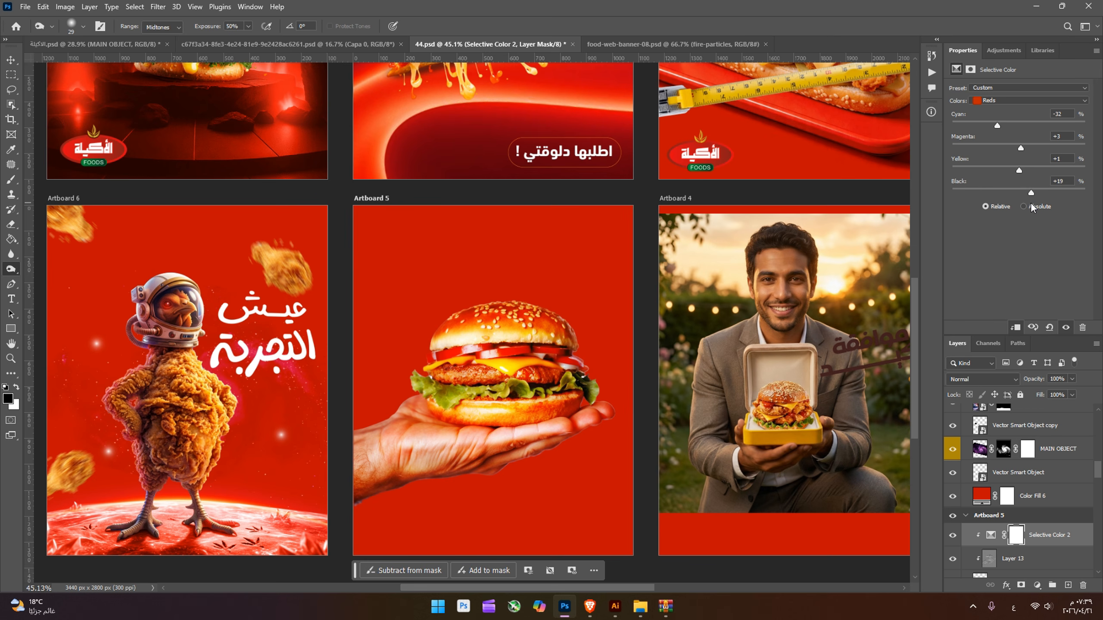
pyautogui.click(952, 534)
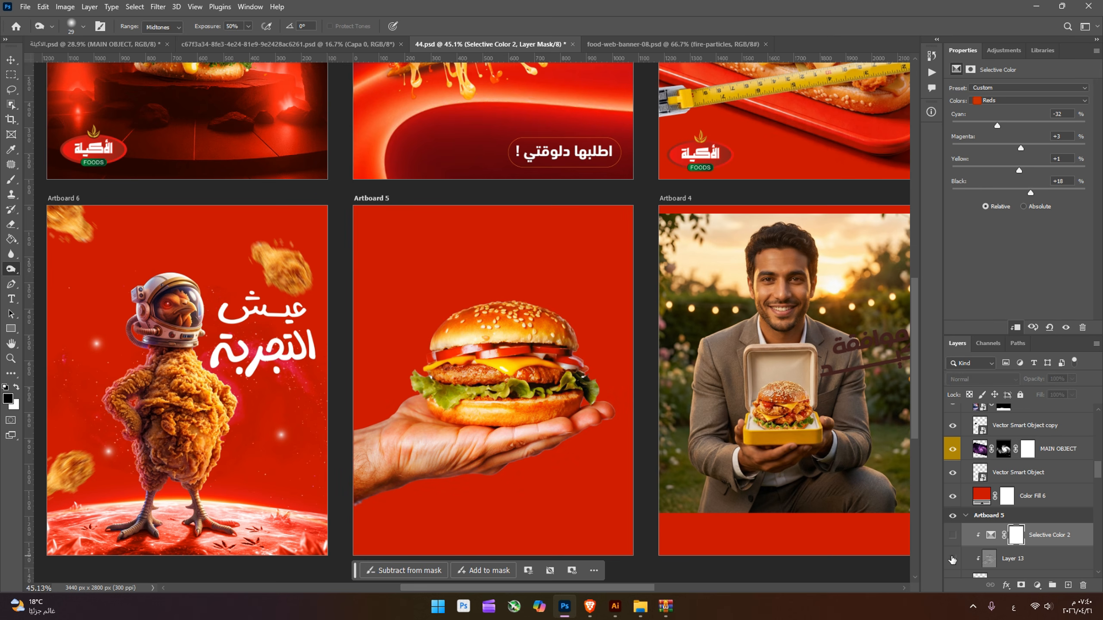
pyautogui.click(952, 535)
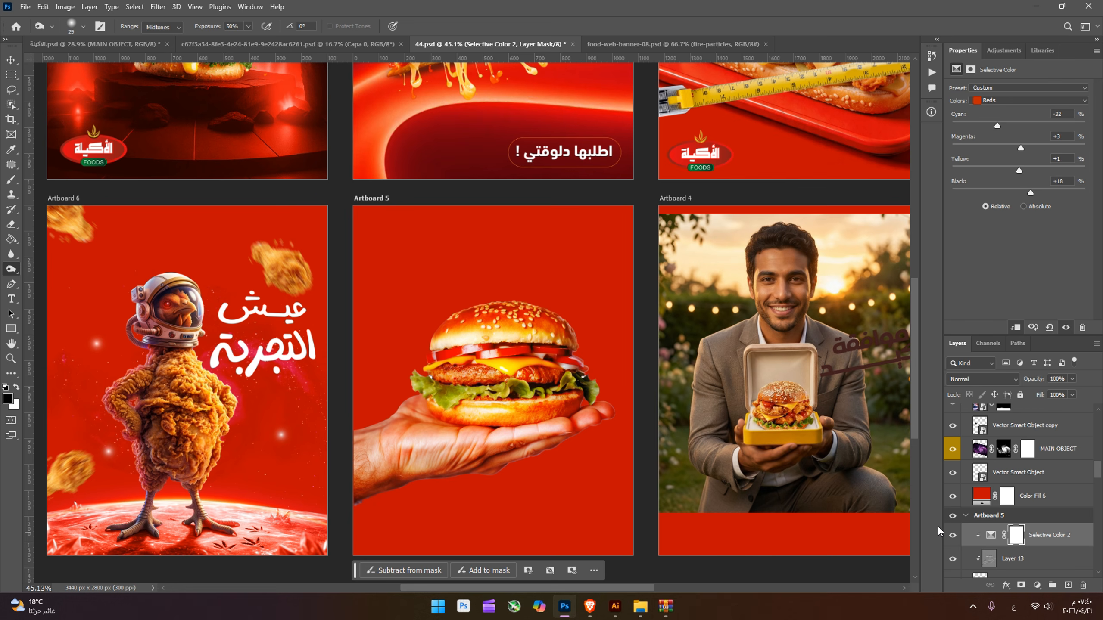
# Step: Move Artboard 5's hidden headline text layer above the burger image and its adjustment layers
pyautogui.scroll(-1, 569, 472)
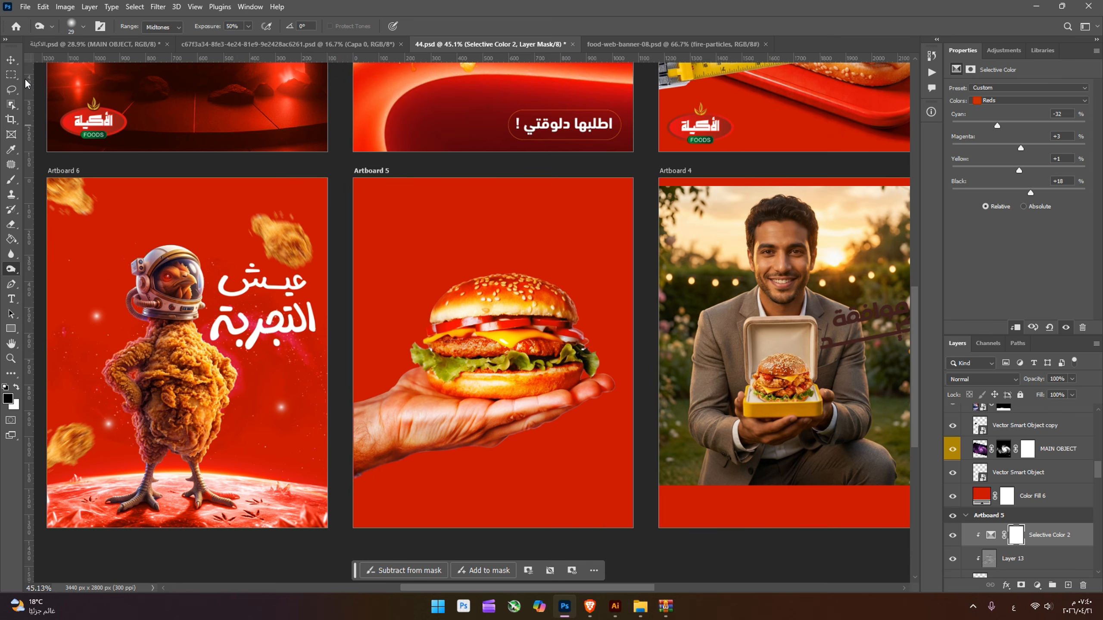
pyautogui.click(11, 60)
pyautogui.click(576, 476)
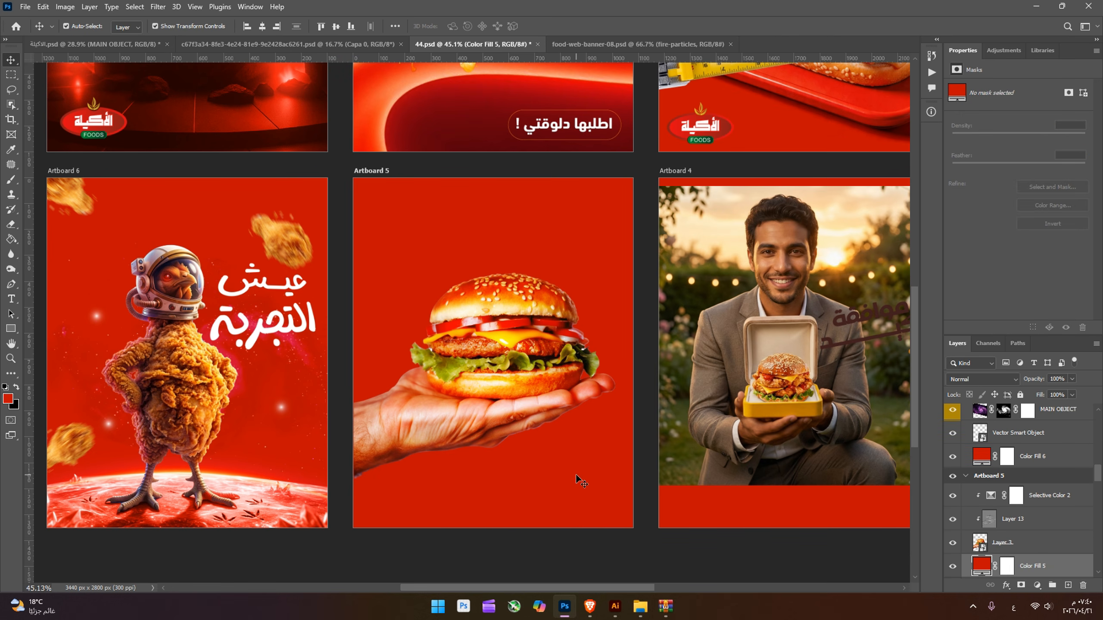
pyautogui.scroll(-3, 1001, 549)
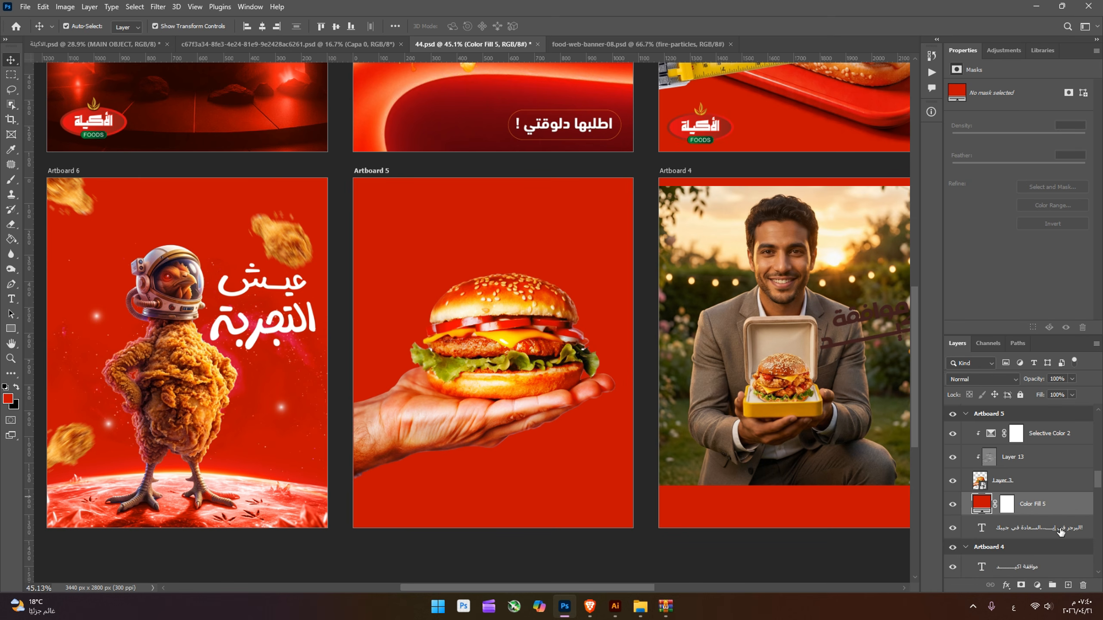
pyautogui.moveTo(1059, 531); pyautogui.dragTo(1047, 424)
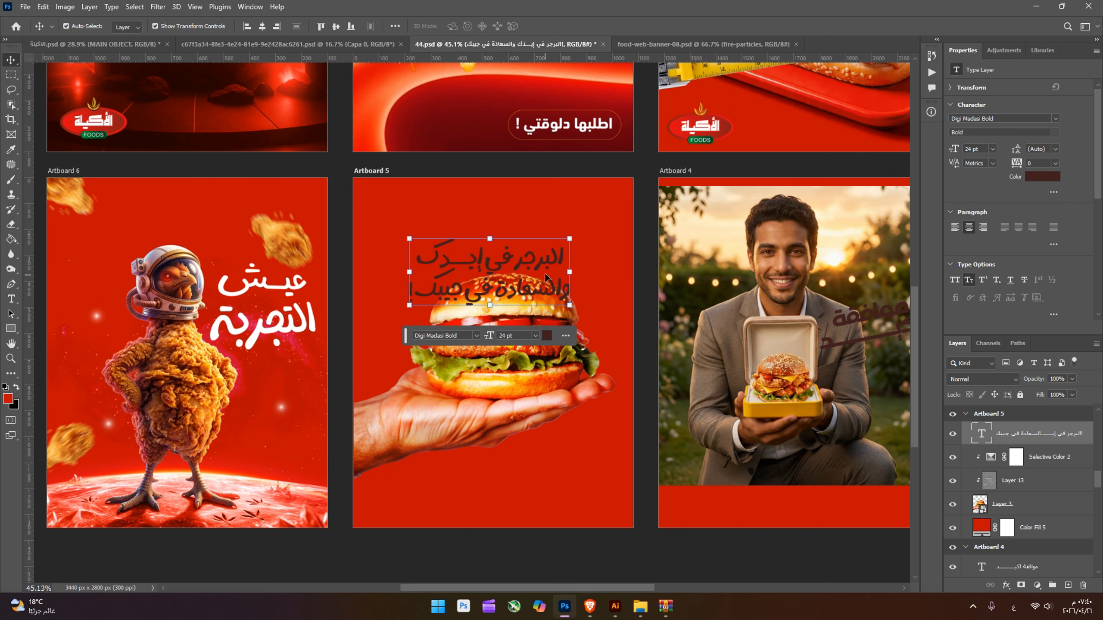
# Step: Recolor Artboard 5's headline to white and move it up into the empty space above the burger
pyautogui.click(1045, 177)
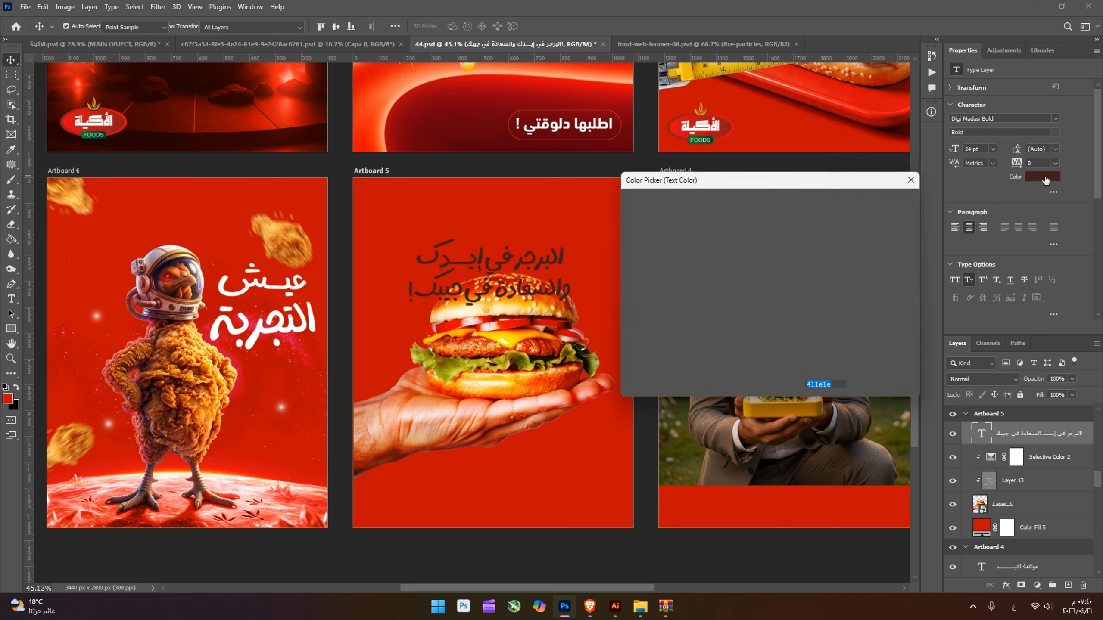
pyautogui.moveTo(726, 286); pyautogui.dragTo(566, 153)
pyautogui.press('Return')
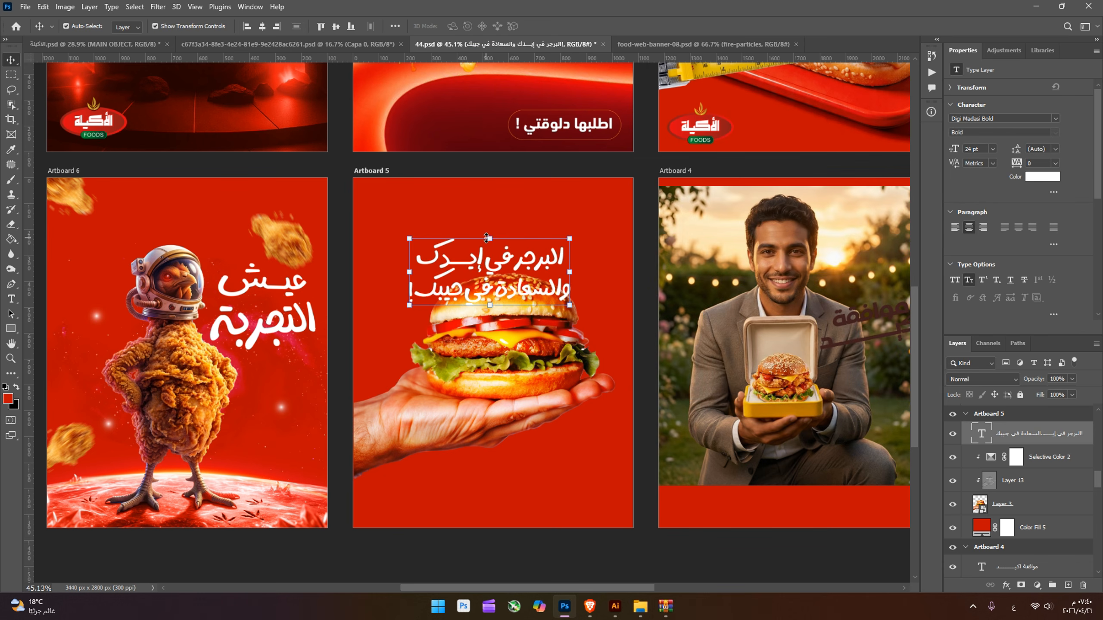
pyautogui.moveTo(495, 273); pyautogui.dragTo(495, 246)
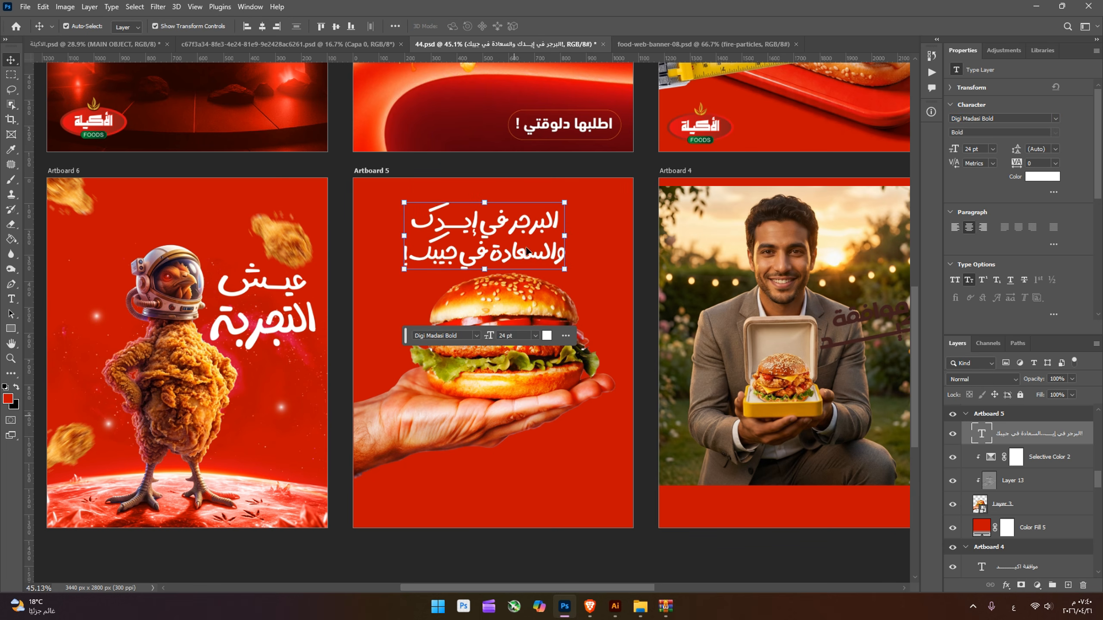
pyautogui.click(538, 456)
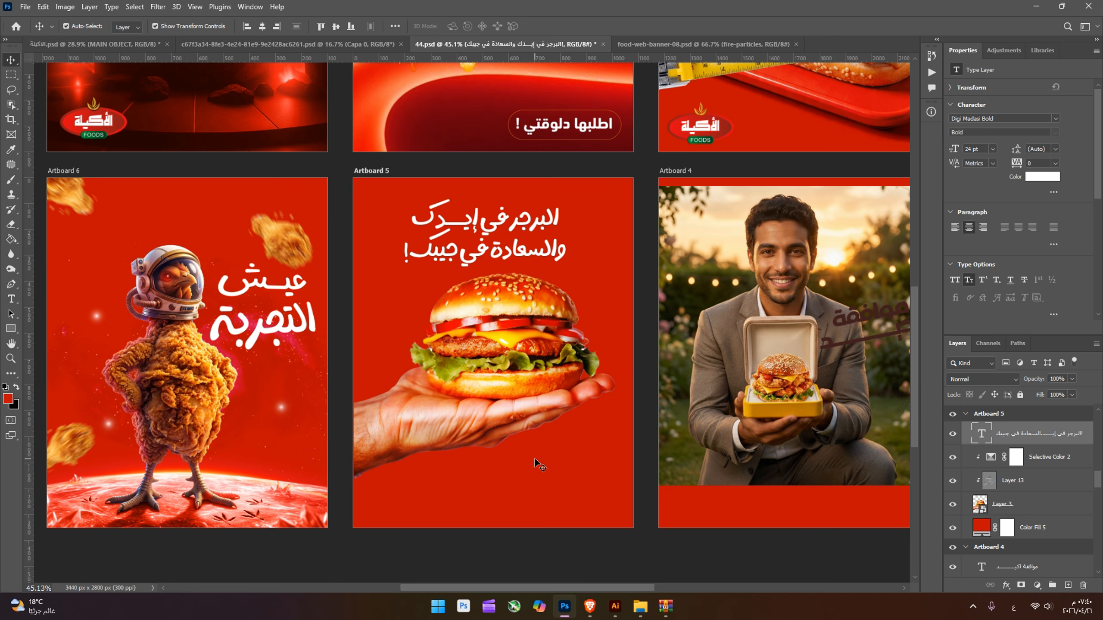
# Step: Copy the brand logo from the stacked-burger artboard above Artboard 6 into the lower-right corner of Artboard 5
pyautogui.scroll(1, 759, 396)
pyautogui.click(94, 143)
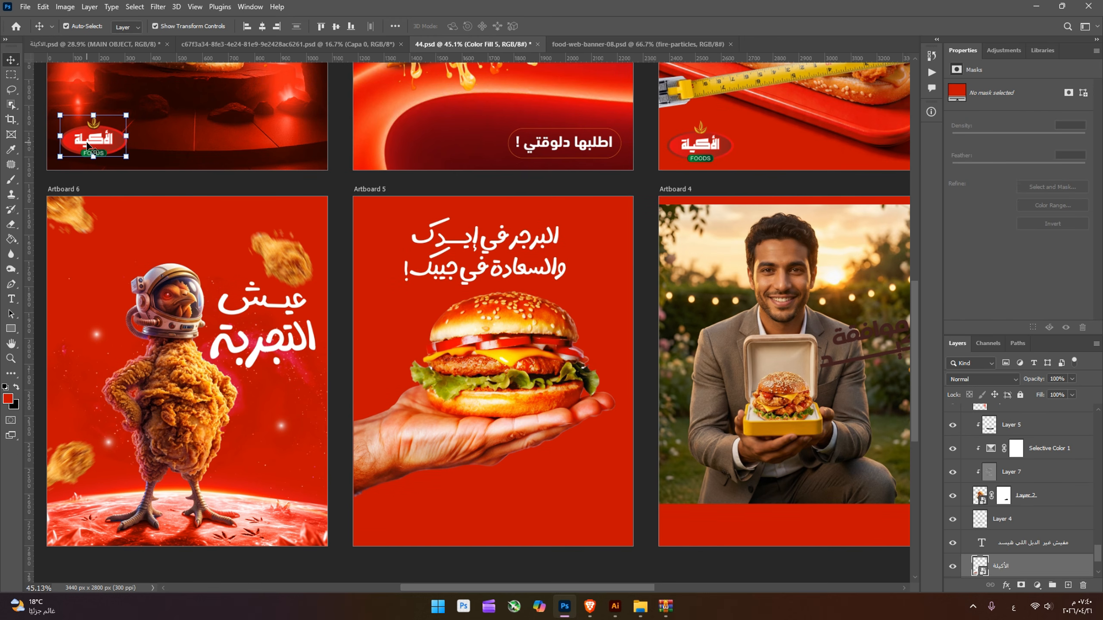
pyautogui.moveTo(94, 140); pyautogui.dragTo(588, 516)
# Step: Select the hand-held burger image together with Layer 13 and Selective Color 2, and nudge them slightly down in Artboard 5
pyautogui.keyDown('ctrl'); pyautogui.click(551, 376); pyautogui.keyUp('ctrl')
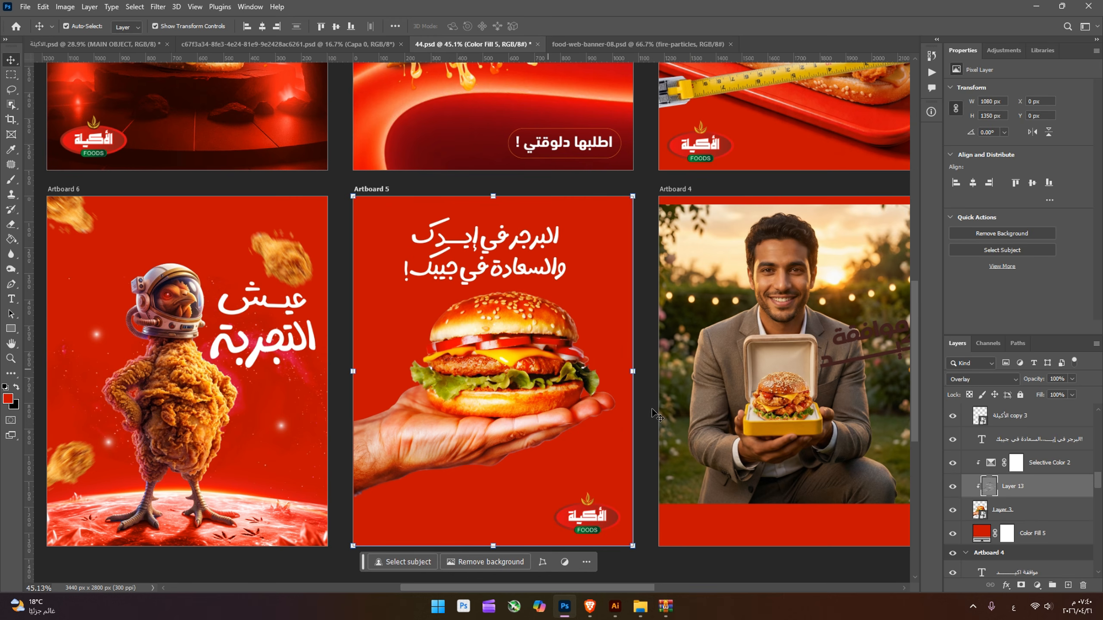
pyautogui.keyDown('shift'); pyautogui.click(1057, 471); pyautogui.keyUp('shift')
pyautogui.press('Down')
pyautogui.press('Down')
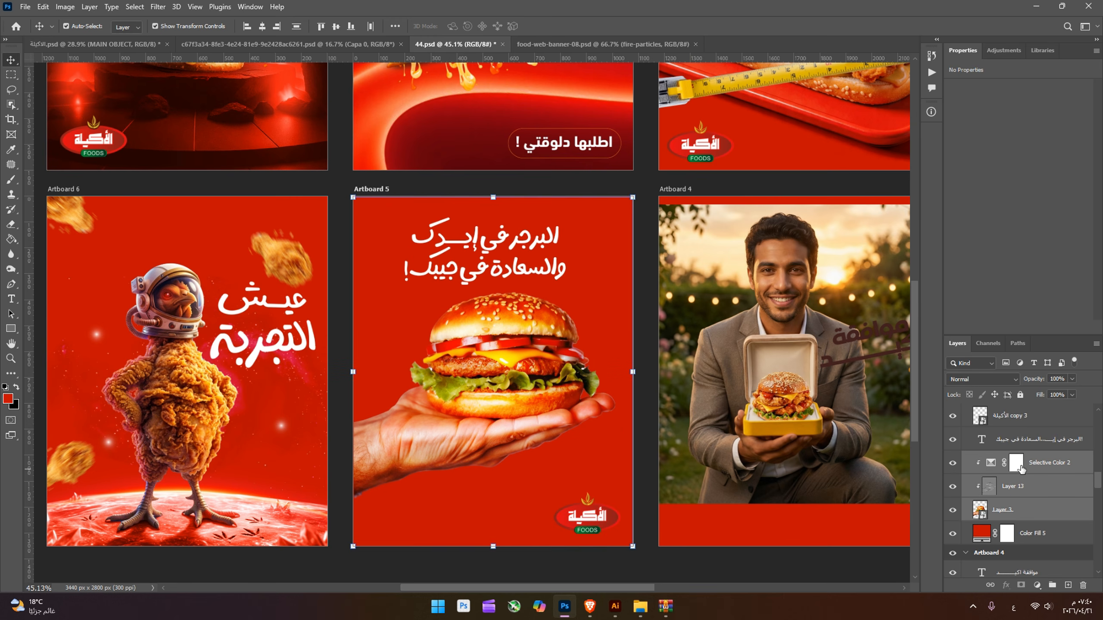
pyautogui.hotkey('shift', 'Down')
pyautogui.hotkey('shift', 'Down')
pyautogui.hotkey('shift', 'Down')
pyautogui.hotkey('shift', 'Down')
pyautogui.click(766, 568)
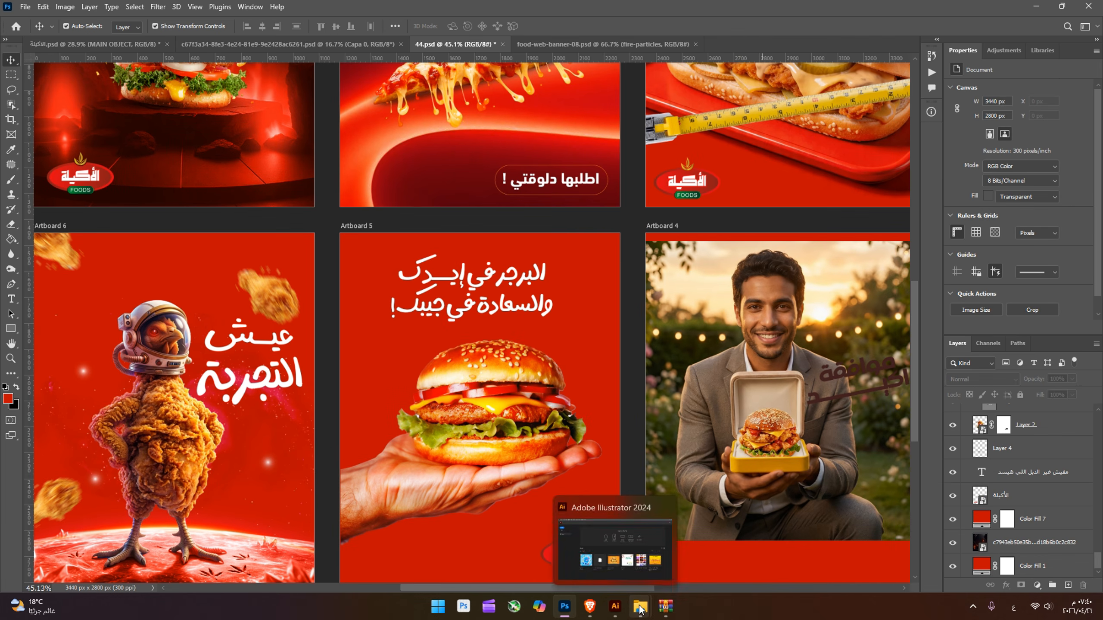
# Step: Place the red neon-ring tunnel image from the assets folder into Artboard 5, sized 1573 × 2796 px and covering the artboard
pyautogui.moveTo(640, 607)
pyautogui.click(884, 564)
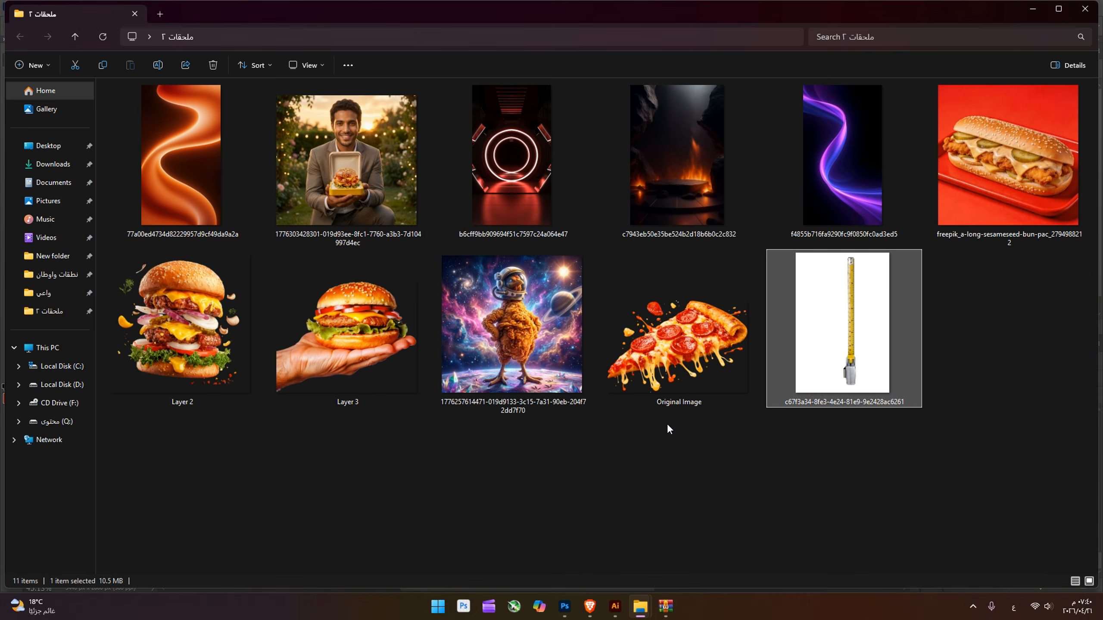
pyautogui.click(520, 193)
pyautogui.moveTo(520, 193); pyautogui.dragTo(529, 562)
pyautogui.scroll(-3, 600, 313)
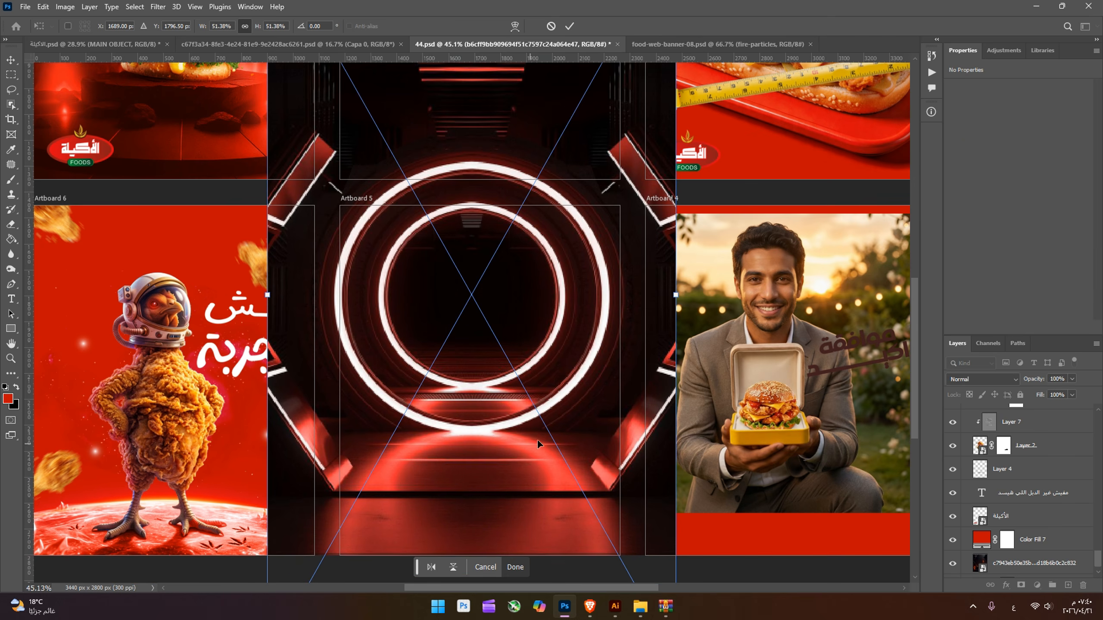
pyautogui.moveTo(600, 309); pyautogui.dragTo(491, 350)
pyautogui.moveTo(433, 297); pyautogui.dragTo(485, 388)
pyautogui.moveTo(588, 372); pyautogui.dragTo(730, 371)
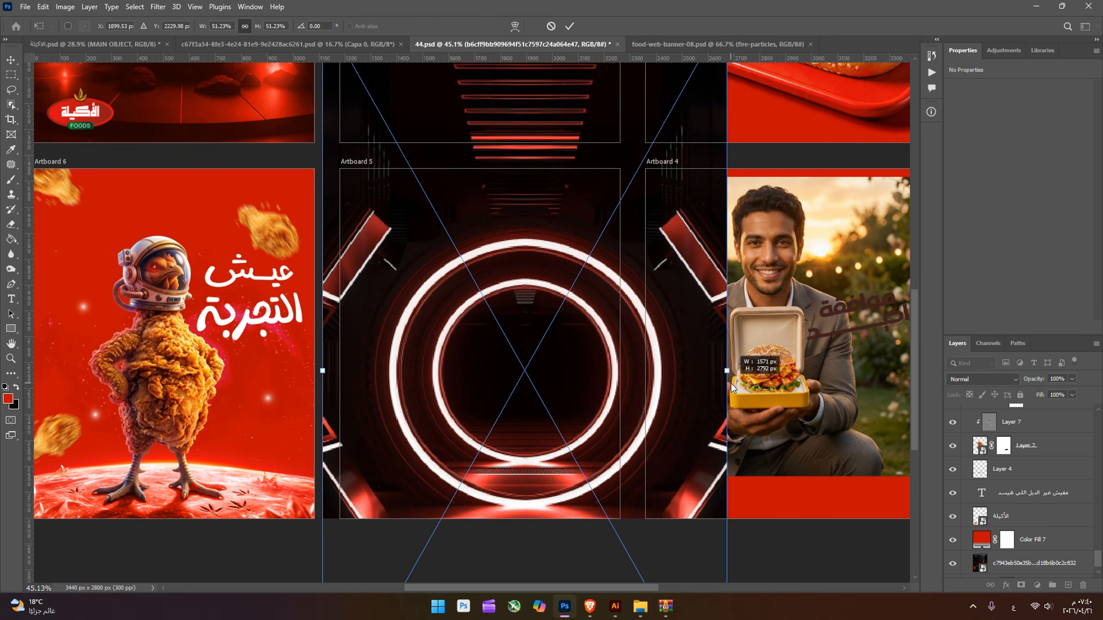
pyautogui.moveTo(641, 381); pyautogui.dragTo(597, 365)
pyautogui.press('Return')
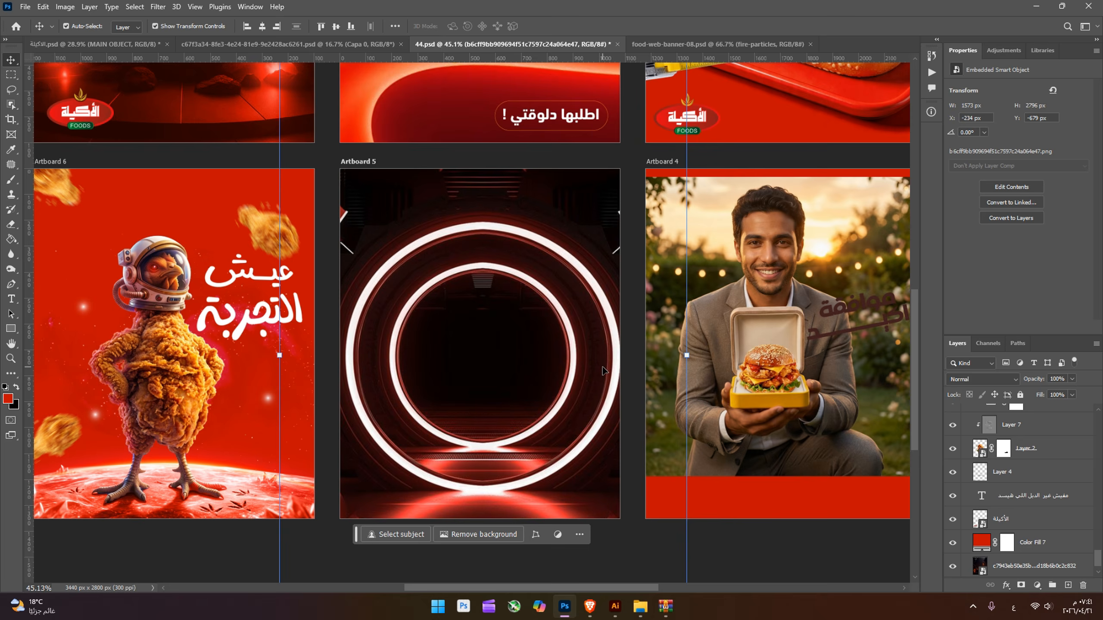
# Step: Move the neon-ring image layer beneath the burger image, directly above Color Fill 5
pyautogui.scroll(-1, 1005, 475)
pyautogui.click(613, 559)
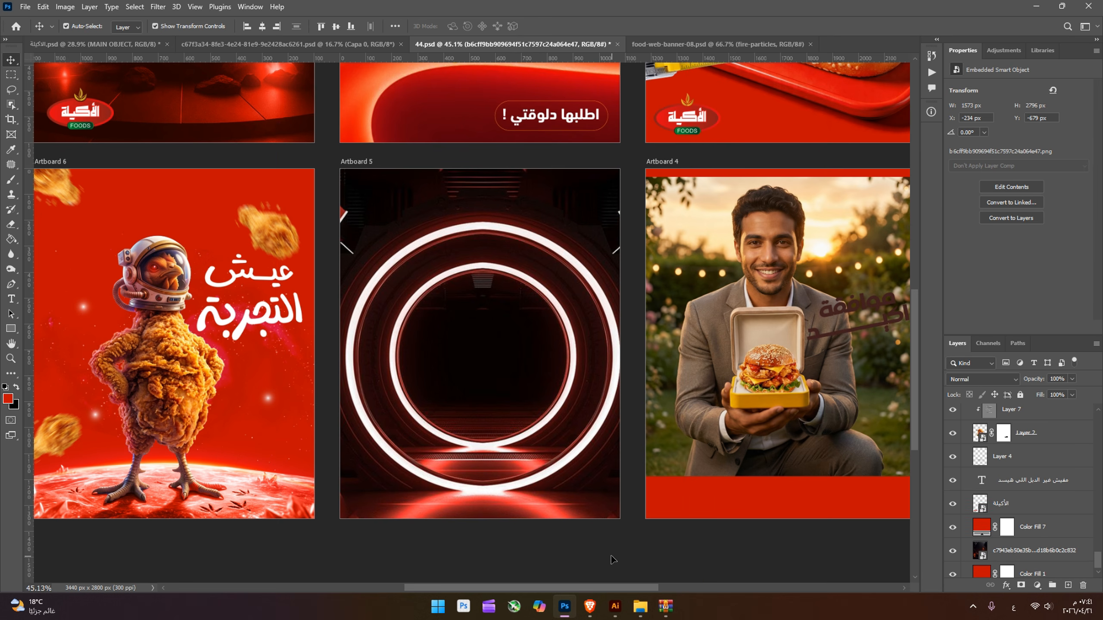
pyautogui.click(565, 391)
pyautogui.moveTo(1046, 426); pyautogui.dragTo(1041, 544)
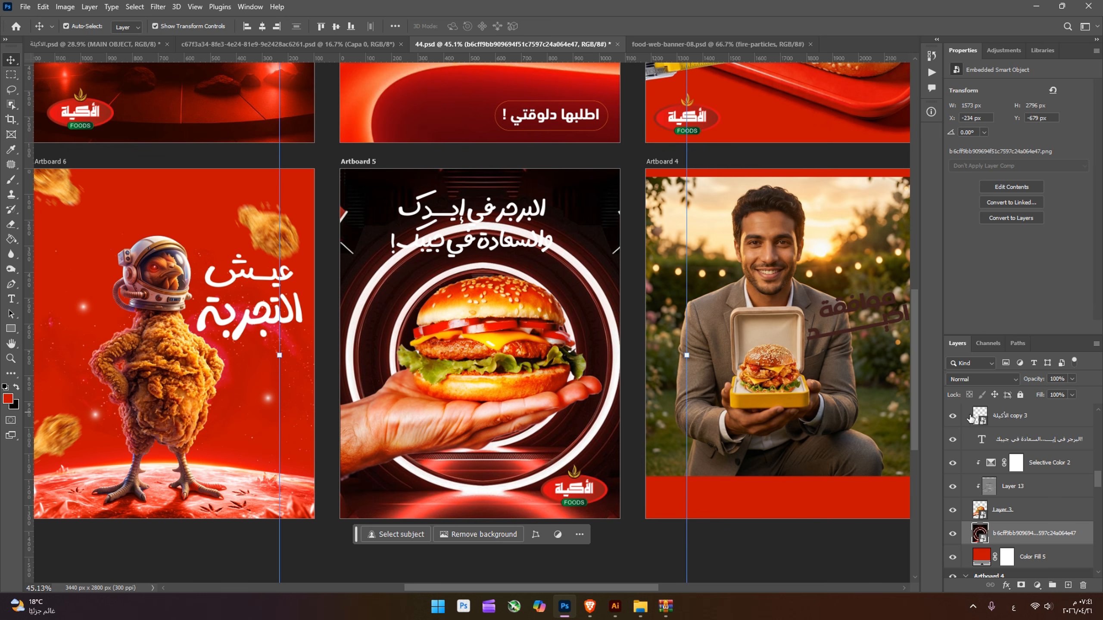
# Step: Add a red Solid Color fill (#c30e00) directly above the neon-ring image and set its blend mode to Pin Light
pyautogui.scroll(2, 529, 311)
pyautogui.scroll(-1, 1042, 522)
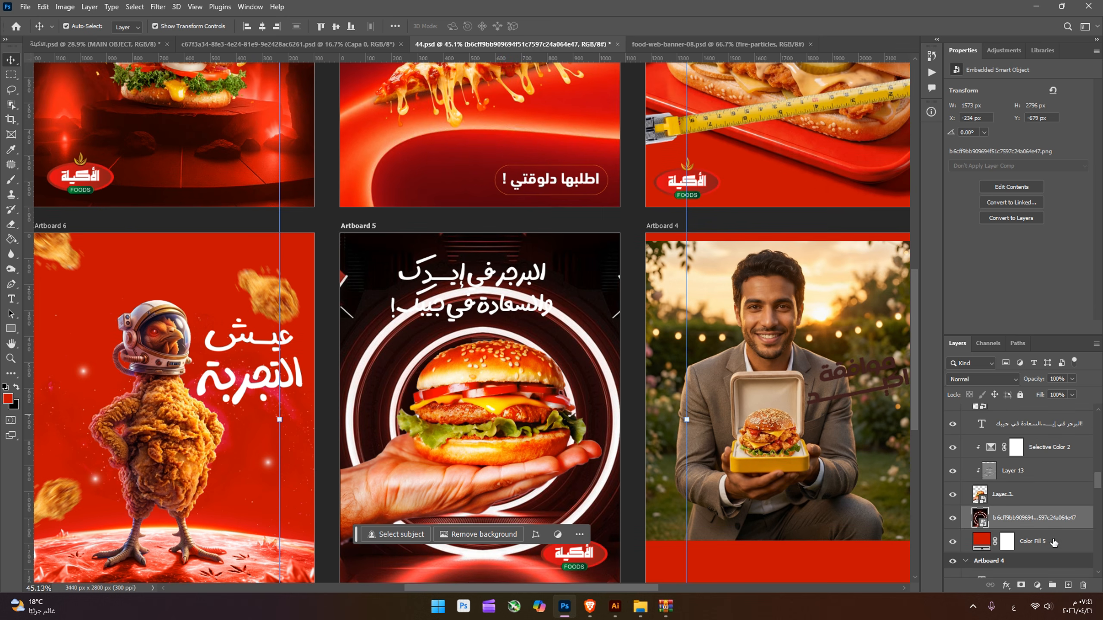
pyautogui.click(1037, 585)
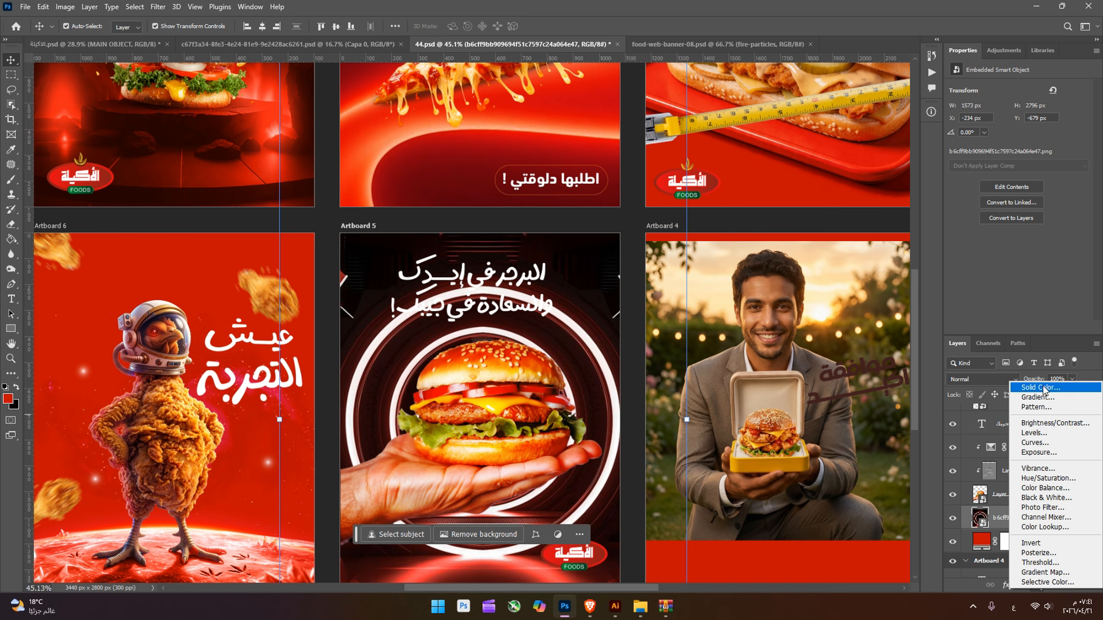
pyautogui.click(1040, 386)
pyautogui.click(567, 326)
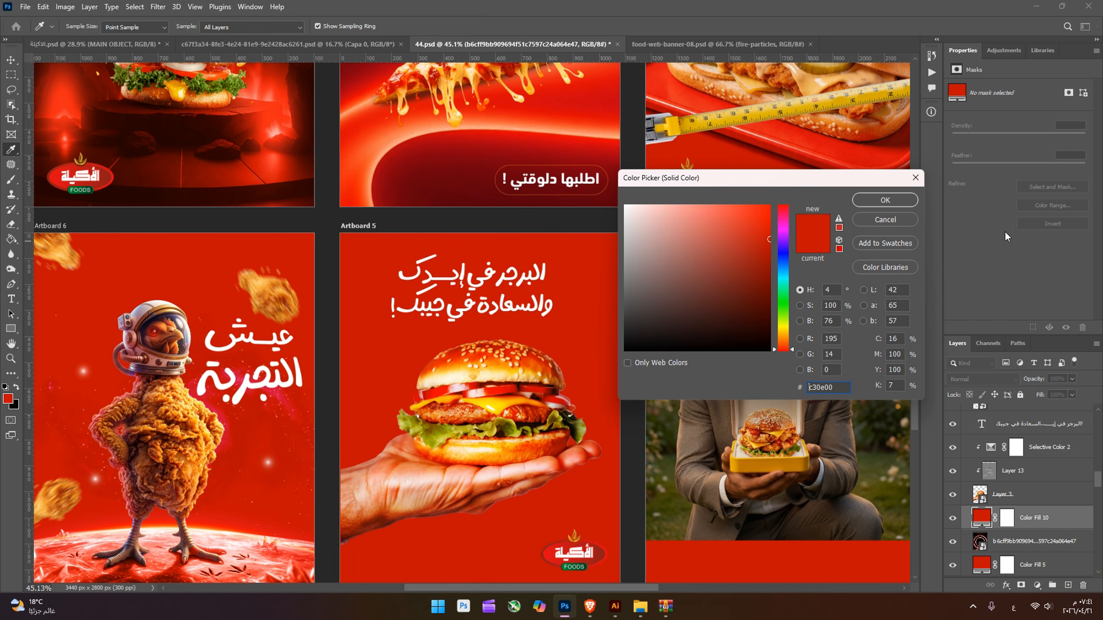
pyautogui.click(885, 199)
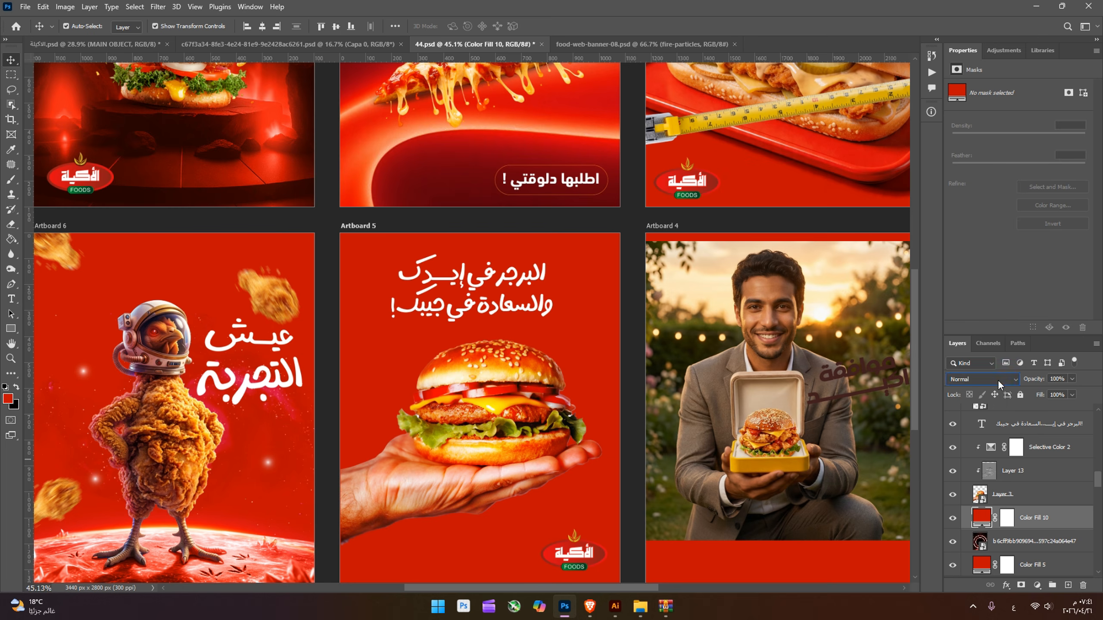
pyautogui.click(998, 379)
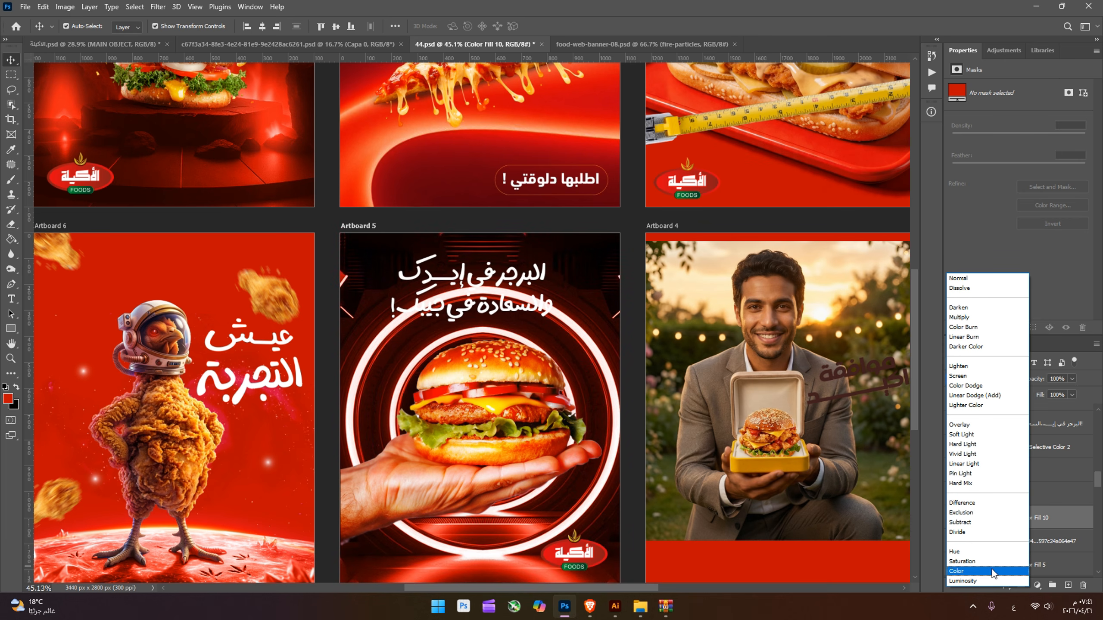
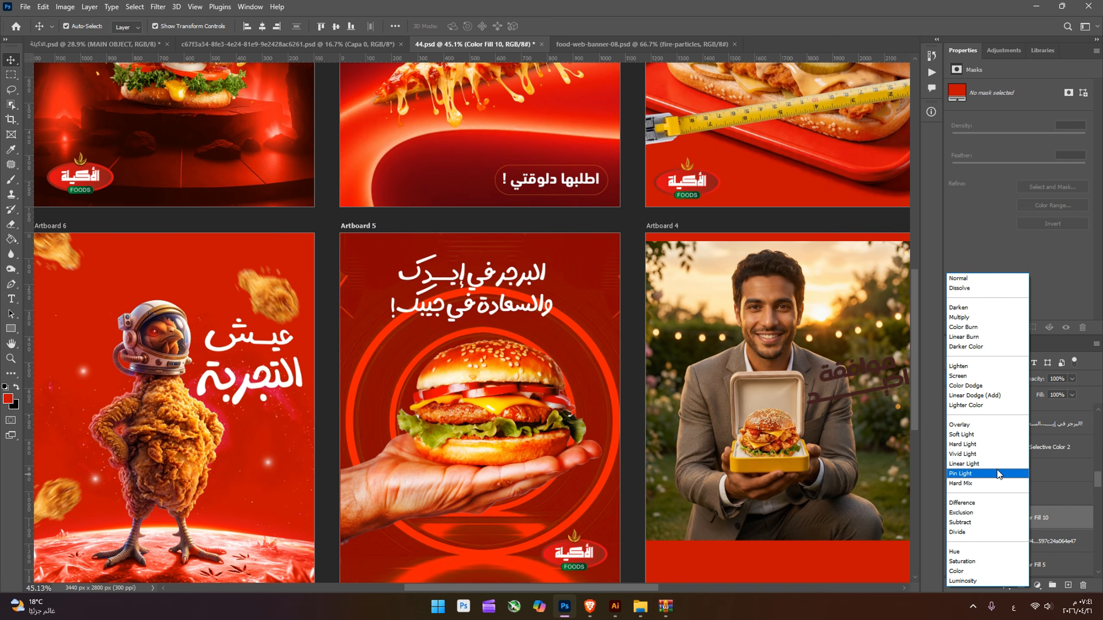
pyautogui.click(964, 474)
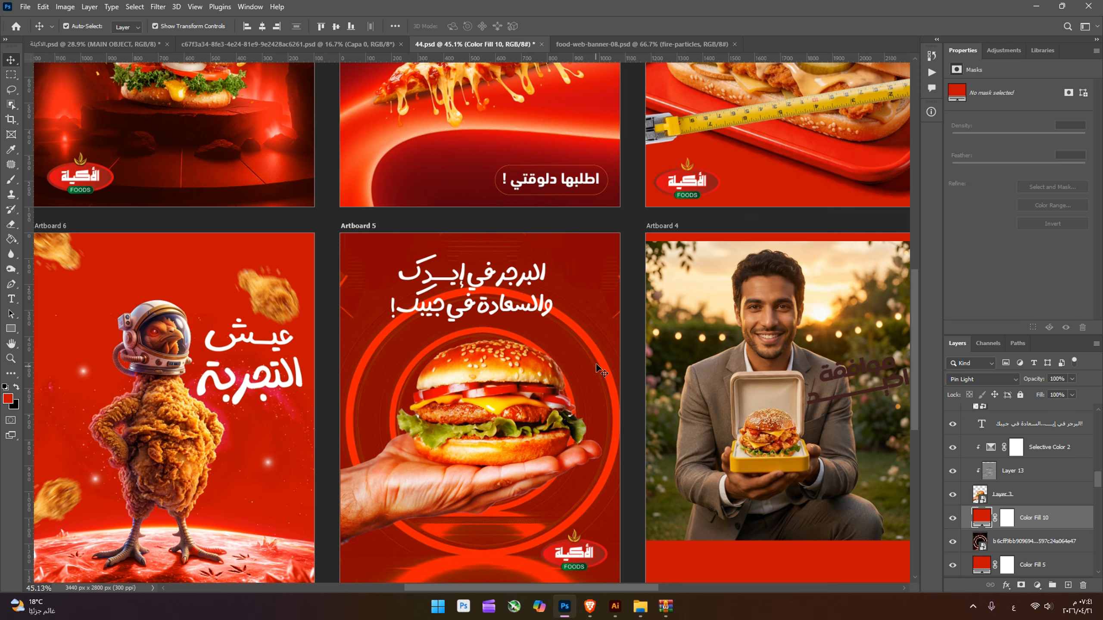
# Step: Scale the neon-ring image down to 1389 × 2470 px, frame the burger with its rings and set its fill to 38%
pyautogui.click(1033, 543)
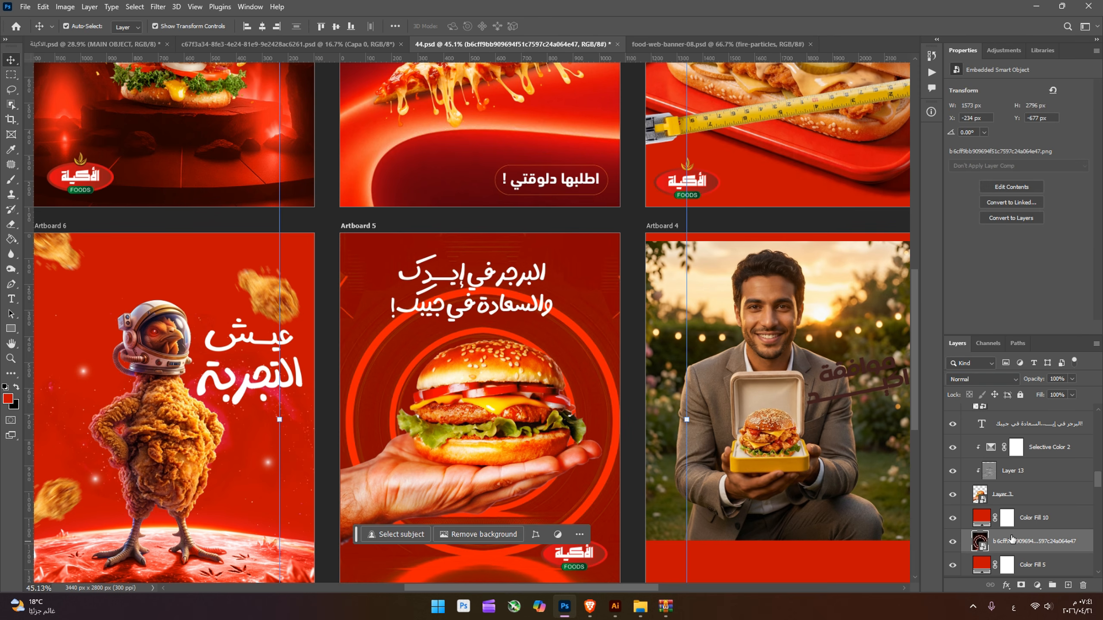
pyautogui.hotkey('ctrl', 't')
pyautogui.moveTo(633, 432); pyautogui.dragTo(631, 432)
pyautogui.moveTo(585, 423); pyautogui.dragTo(672, 410)
pyautogui.moveTo(611, 411); pyautogui.dragTo(608, 419)
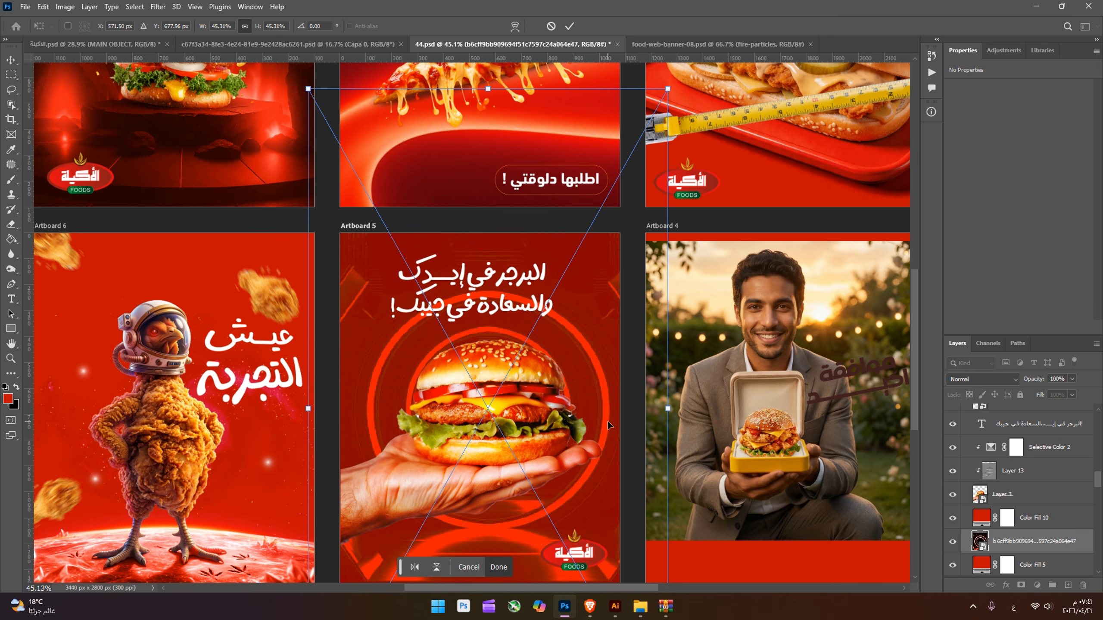
pyautogui.press('Return')
pyautogui.scroll(-3, 630, 464)
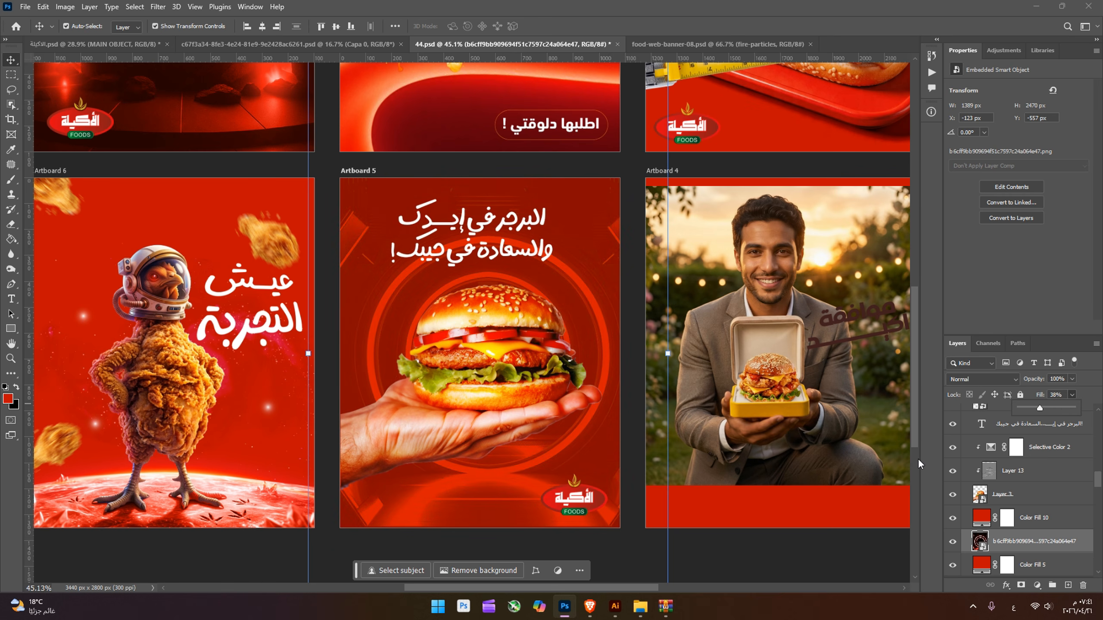
pyautogui.click(732, 551)
# Step: Shift Artboard 5's headline slightly to the right to center it over the burger
pyautogui.scroll(-1, 732, 551)
pyautogui.scroll(-1, 732, 554)
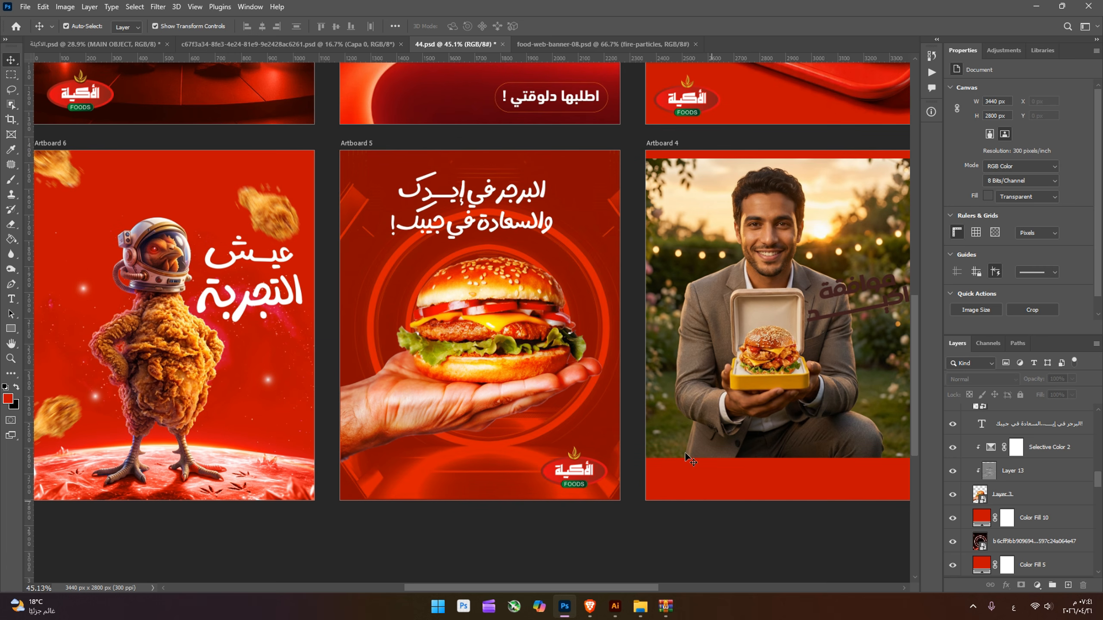
pyautogui.moveTo(515, 236); pyautogui.dragTo(529, 235)
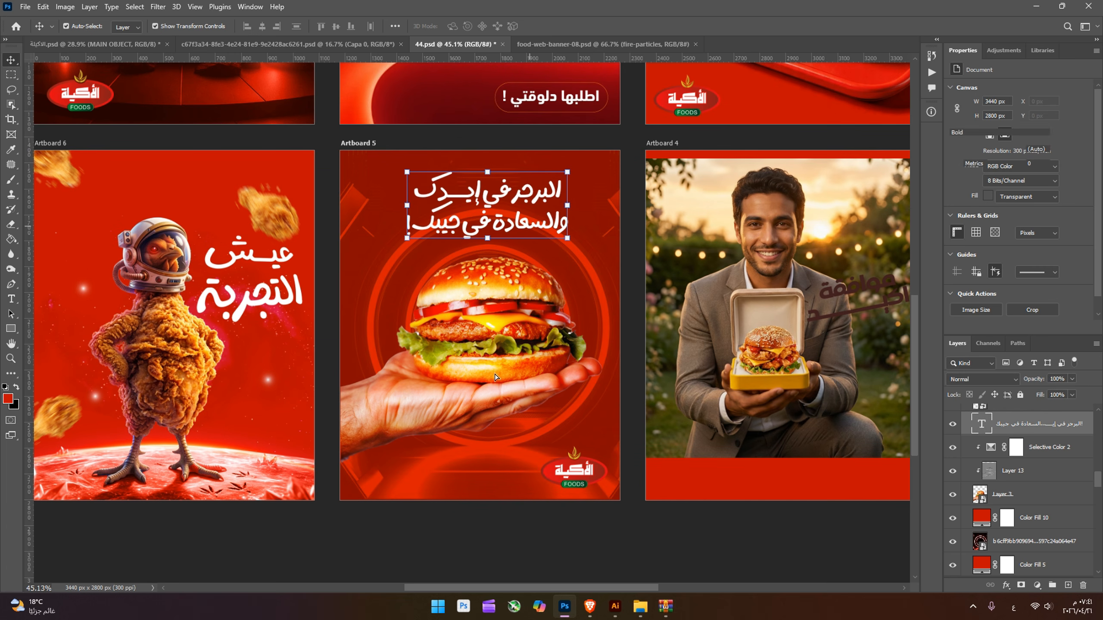
pyautogui.click(595, 528)
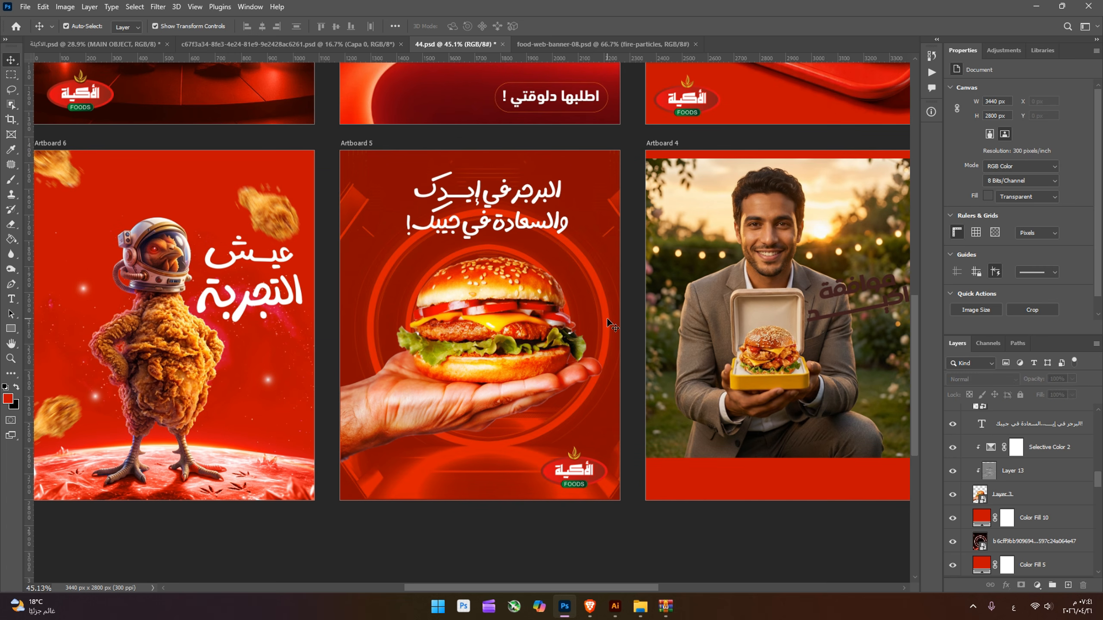
# Step: Lower the neon-ring image layer's opacity to 48%
pyautogui.click(612, 325)
pyautogui.click(1024, 541)
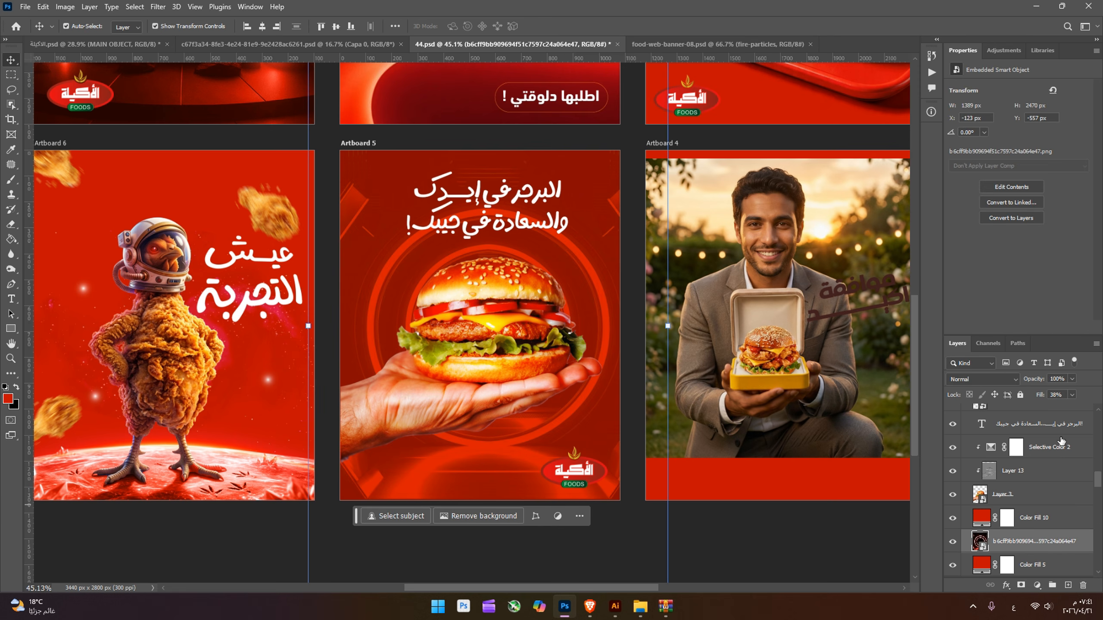
pyautogui.click(1070, 379)
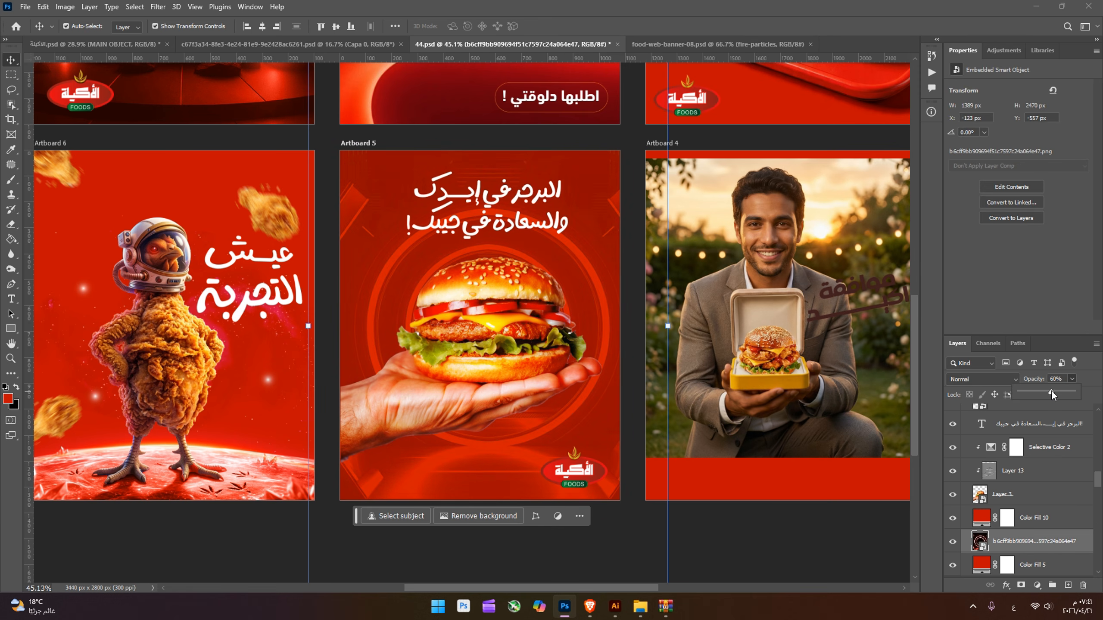
pyautogui.click(762, 534)
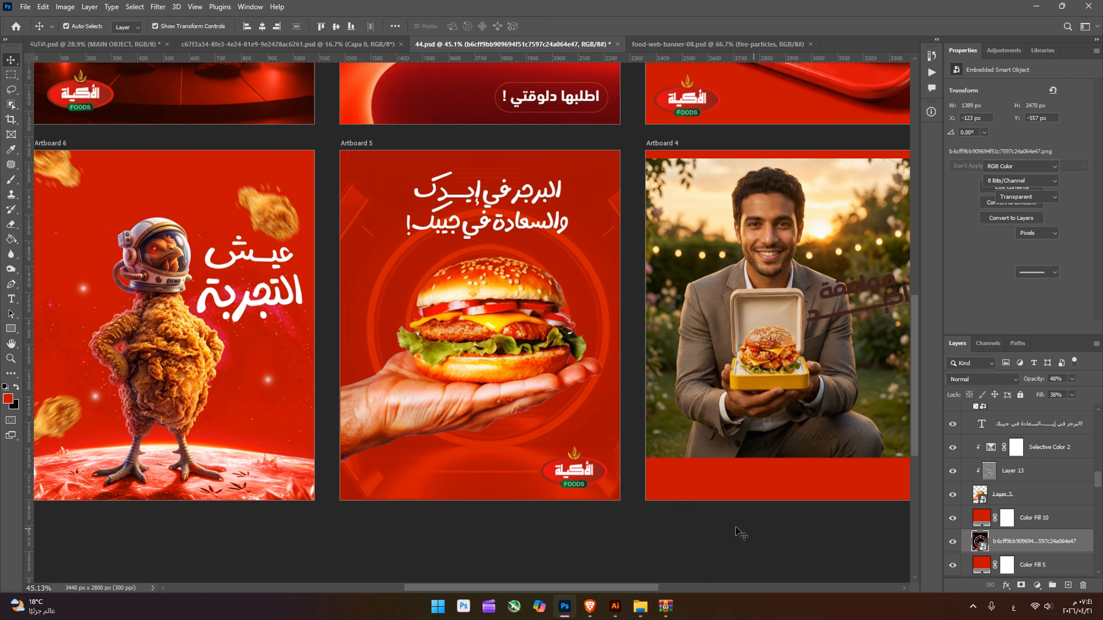
# Step: Reposition the photo of the man holding the burger box in Artboard 4 to X -84 px, Y 20 px
pyautogui.scroll(2, 690, 562)
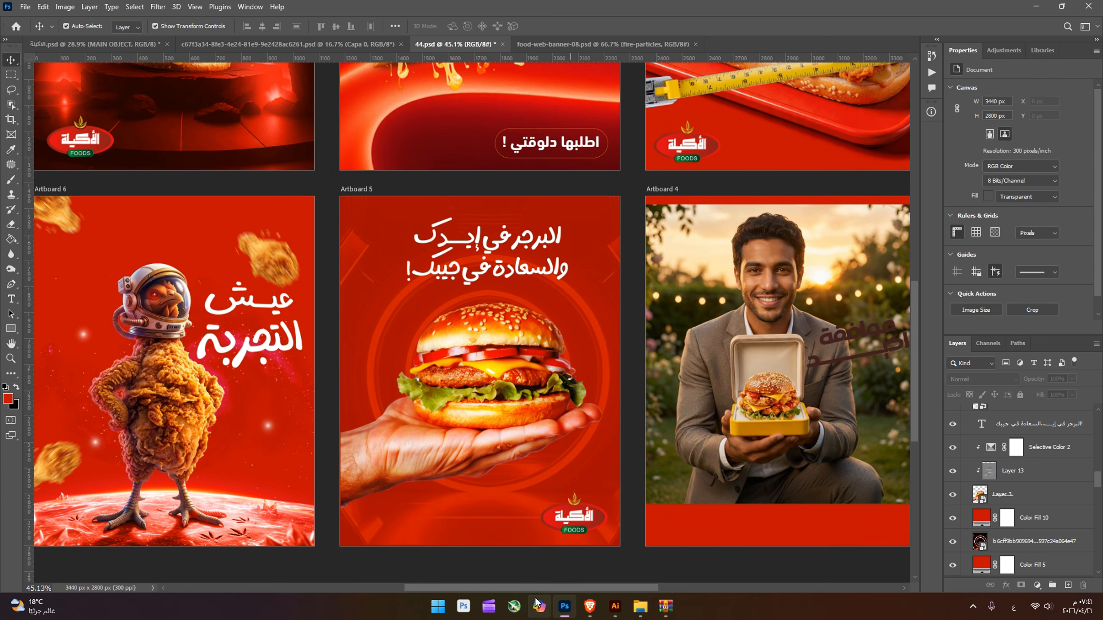
pyautogui.moveTo(523, 587); pyautogui.dragTo(598, 586)
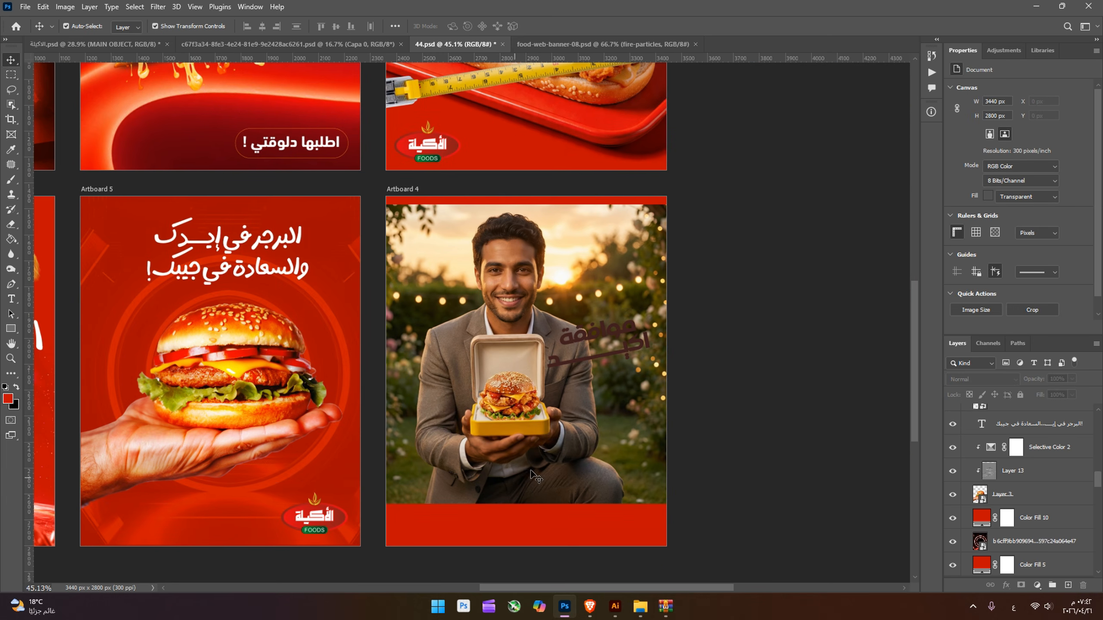
pyautogui.moveTo(531, 469); pyautogui.dragTo(559, 477)
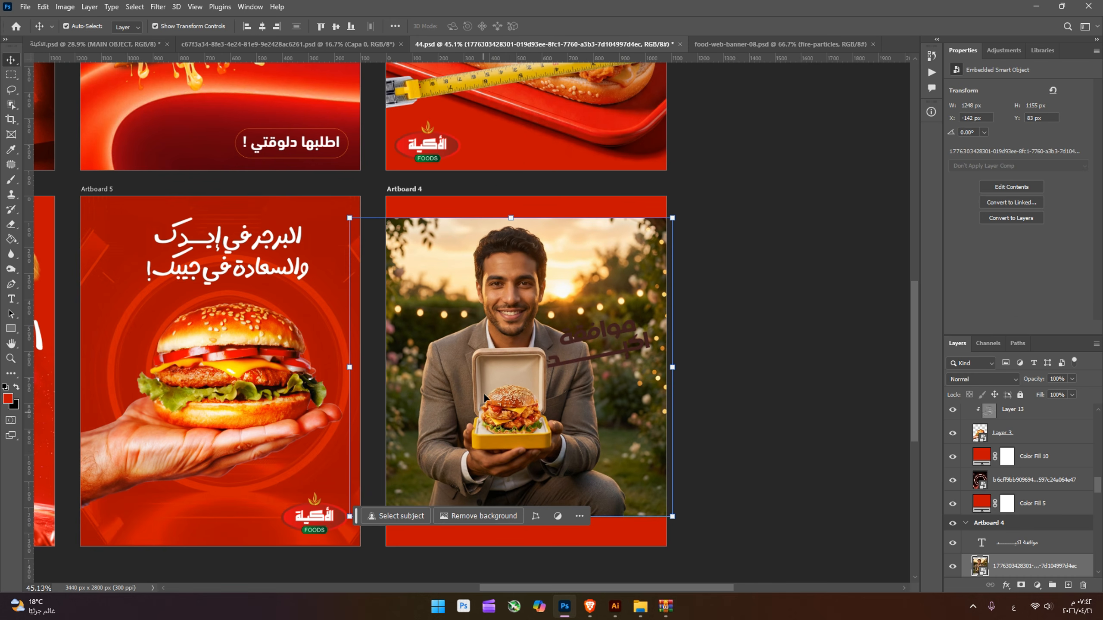
pyautogui.moveTo(483, 393); pyautogui.dragTo(547, 375)
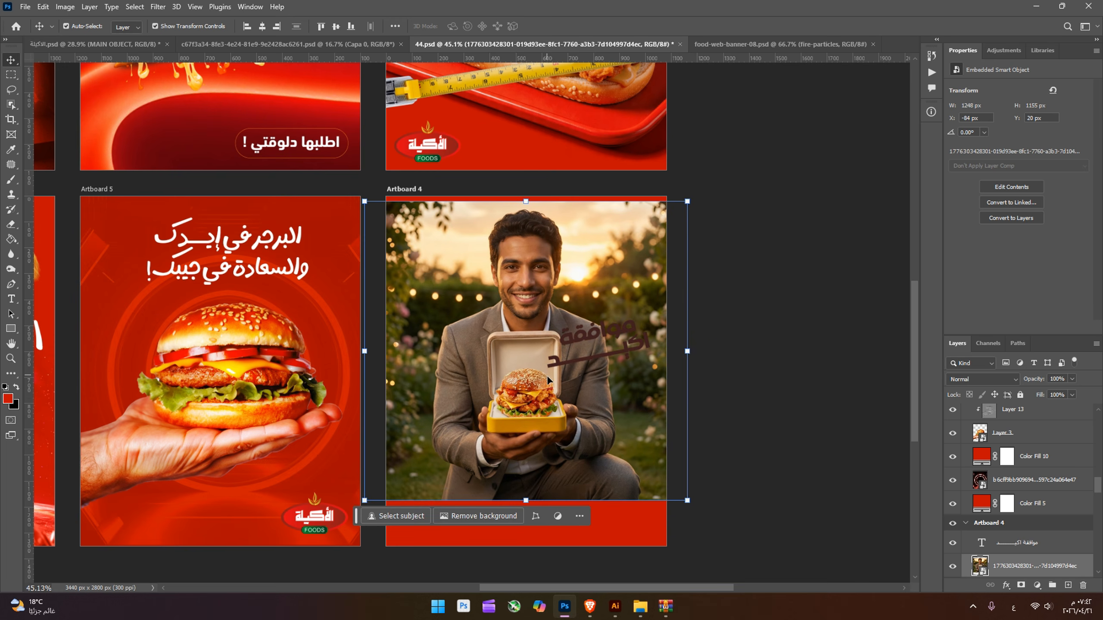
# Step: Toggle the visibility of Artboard 4's photo and switch to the reference document containing the finished post designs
pyautogui.click(951, 566)
pyautogui.click(94, 44)
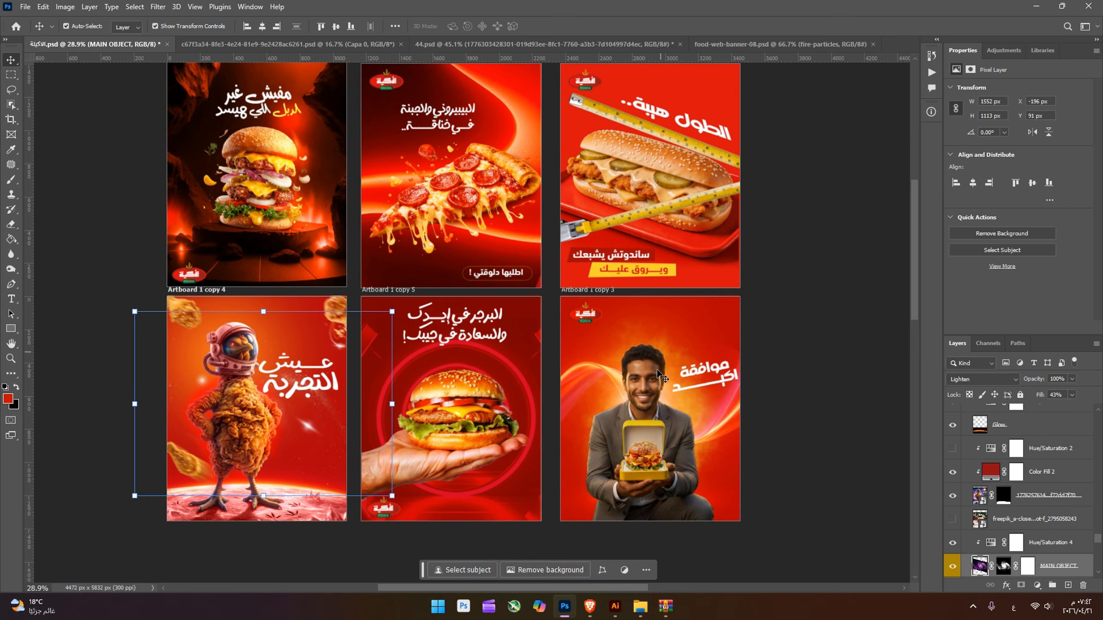
# Step: Bring the cut-out man with the burger box into Artboard 4 and enlarge it to 839 × 1167 px
pyautogui.moveTo(661, 410); pyautogui.dragTo(766, 451)
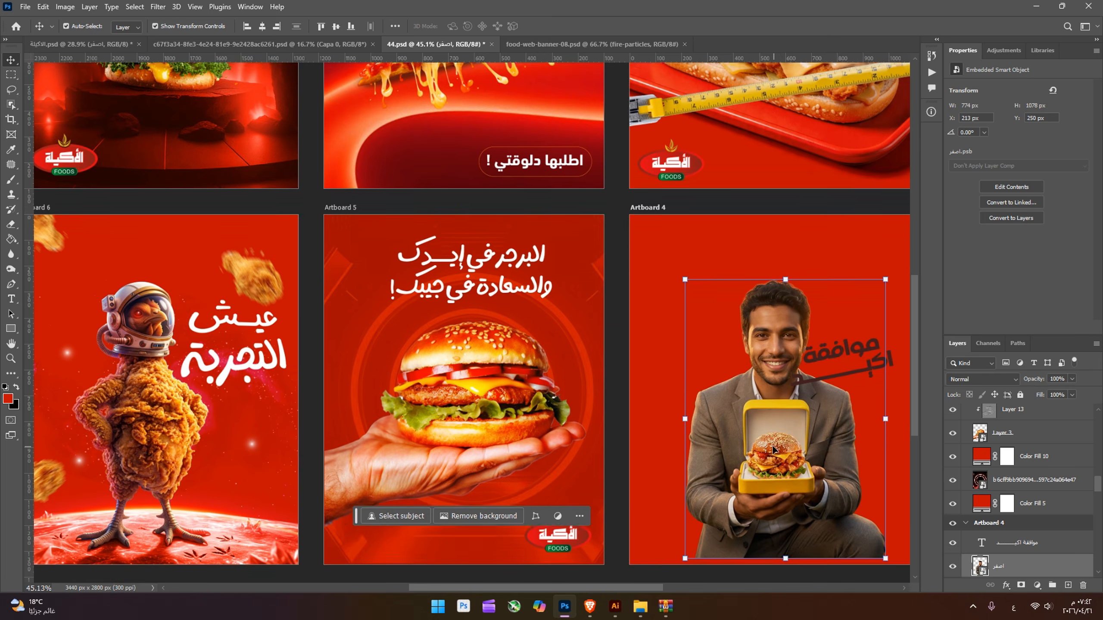
pyautogui.scroll(-1, 772, 445)
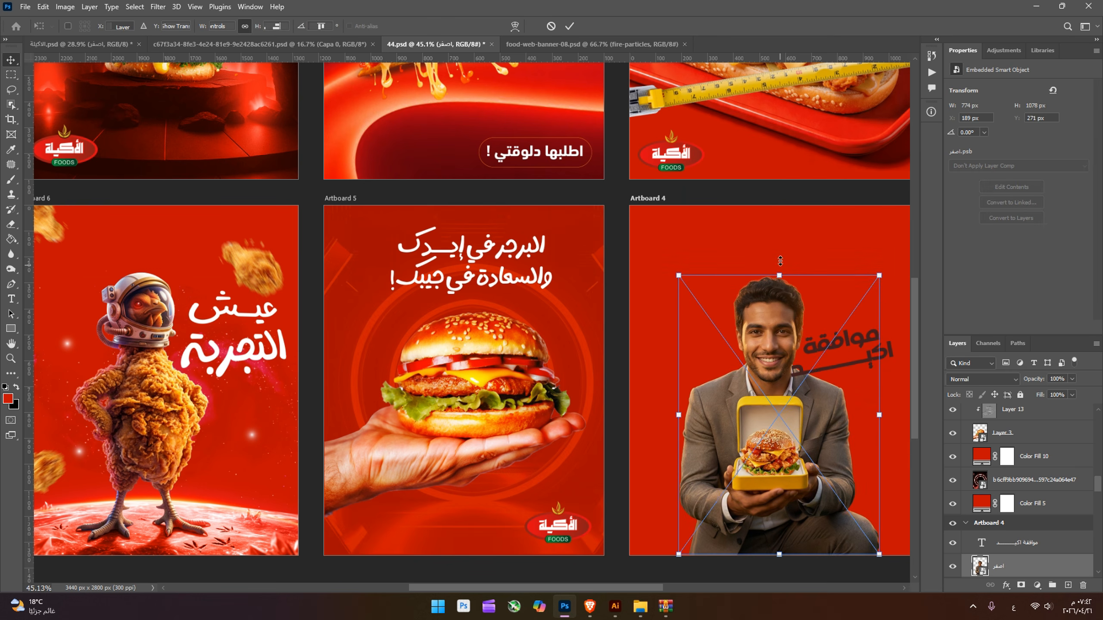
pyautogui.moveTo(778, 277); pyautogui.dragTo(778, 252)
pyautogui.click(821, 567)
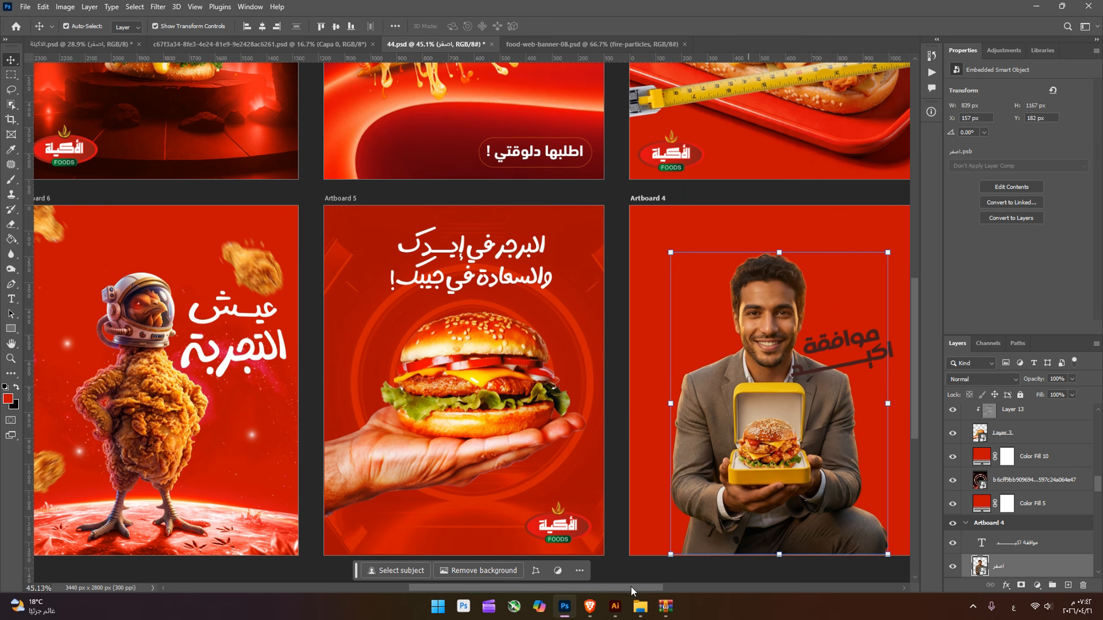
# Step: Move Artboard 4's headline slightly up and to the right beside the man's face and recolor it white (ffffff)
pyautogui.moveTo(631, 586); pyautogui.dragTo(686, 578)
pyautogui.moveTo(624, 340); pyautogui.dragTo(636, 307)
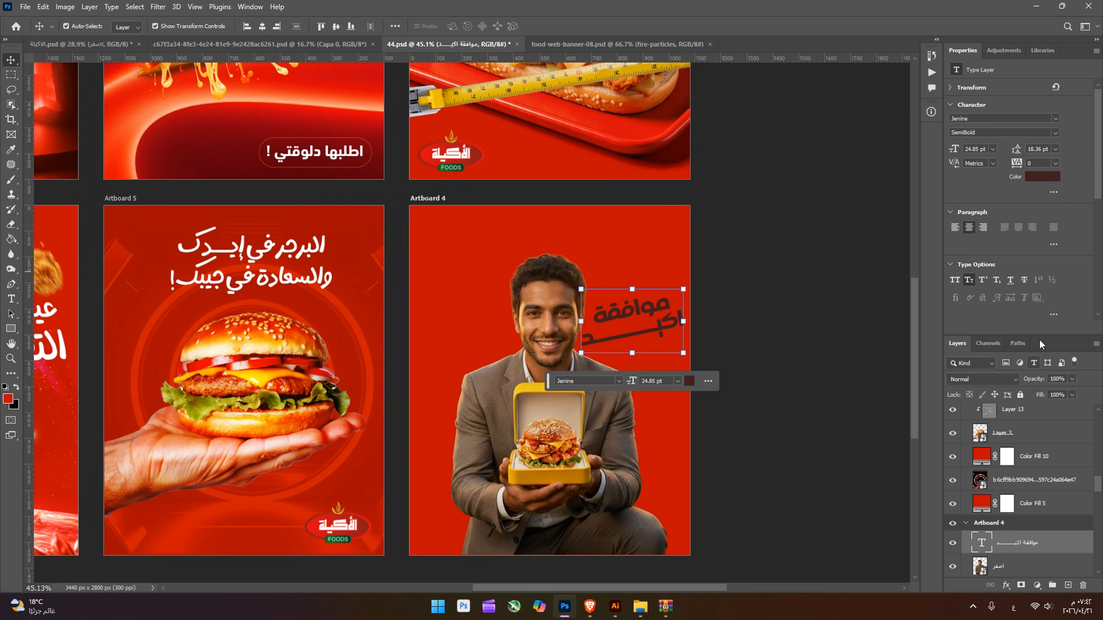
pyautogui.click(1042, 177)
pyautogui.write('ffffff')
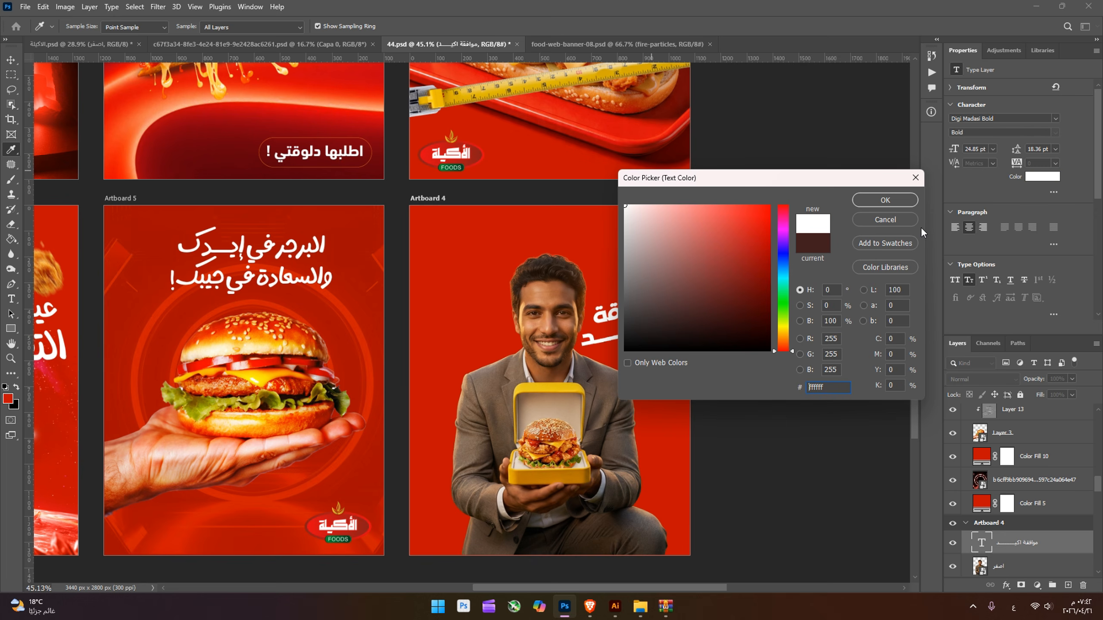
pyautogui.click(884, 200)
pyautogui.click(781, 387)
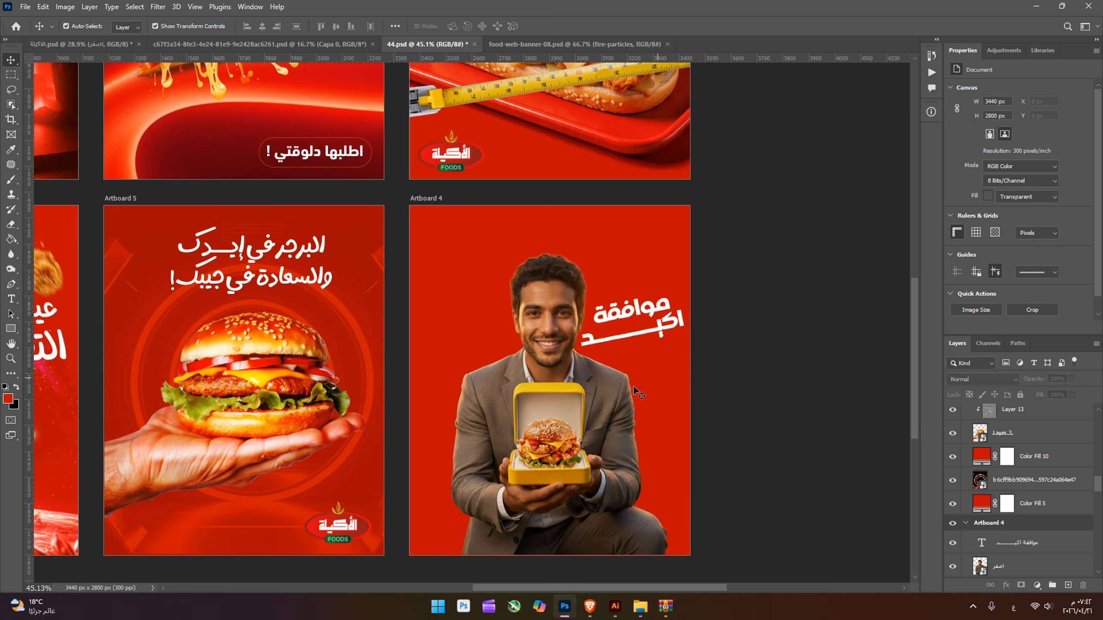
# Step: Add an empty layer above Artboard 4's red color fill and nudge the cut-out man down 4 px
pyautogui.click(656, 422)
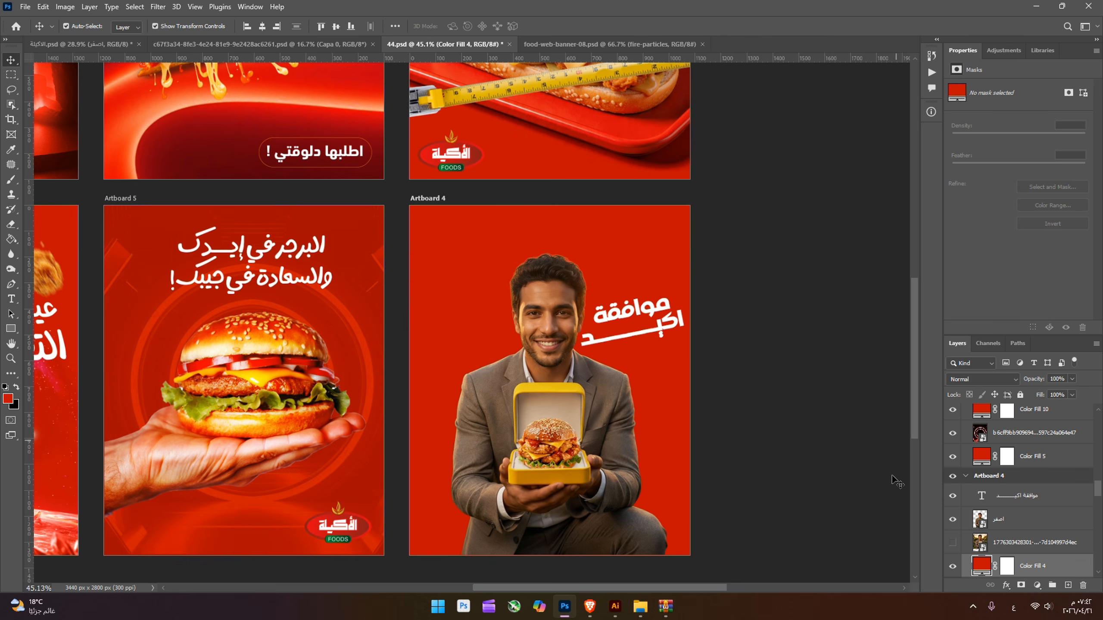
pyautogui.click(1068, 585)
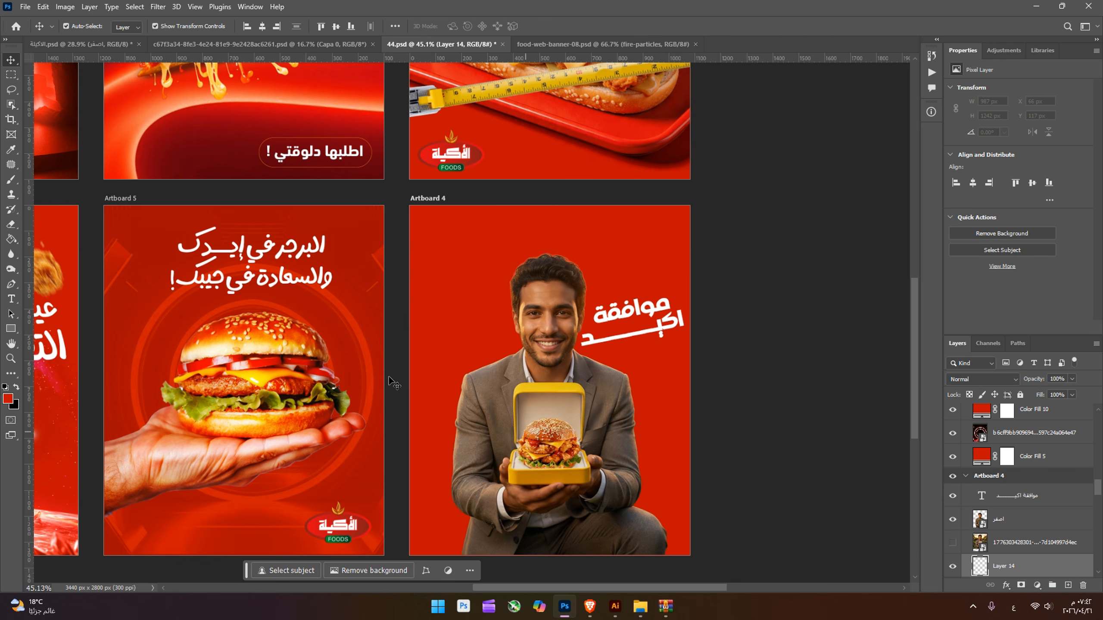
pyautogui.click(639, 523)
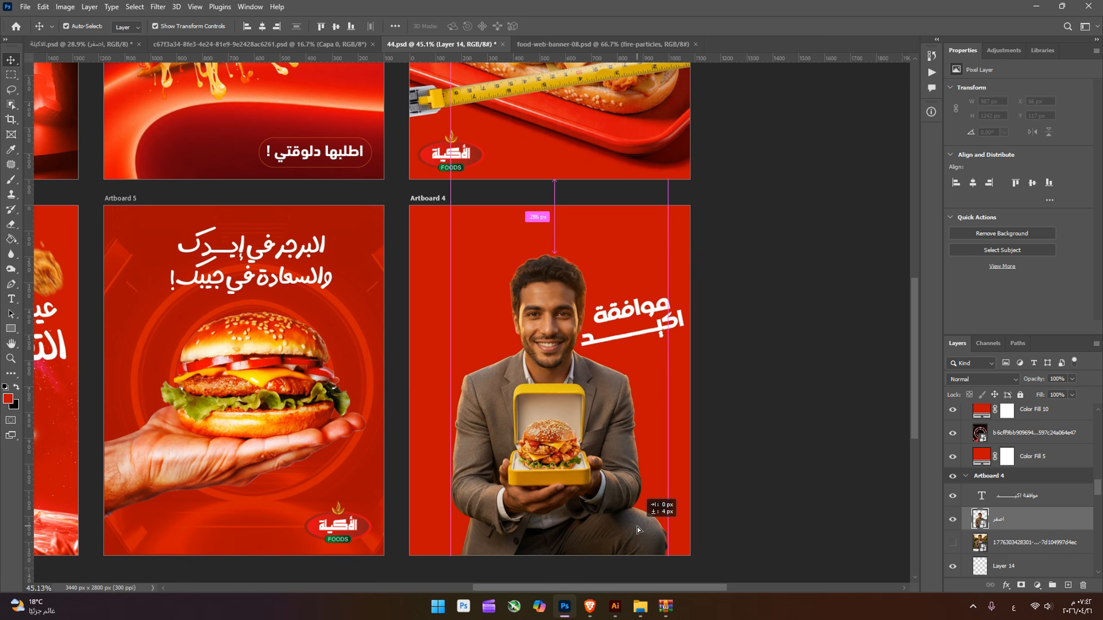
# Step: Place the purple light-wave image from the project assets folder in Artboard 4 and stack it behind the cut-out man
pyautogui.moveTo(640, 606)
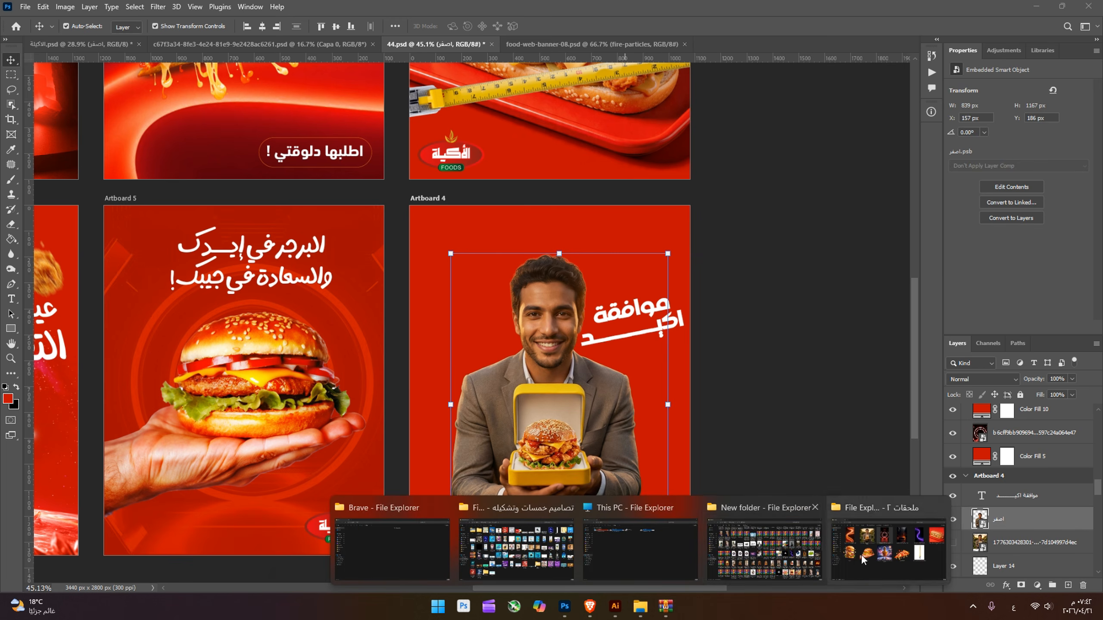
pyautogui.click(888, 544)
pyautogui.moveTo(842, 165); pyautogui.dragTo(604, 322)
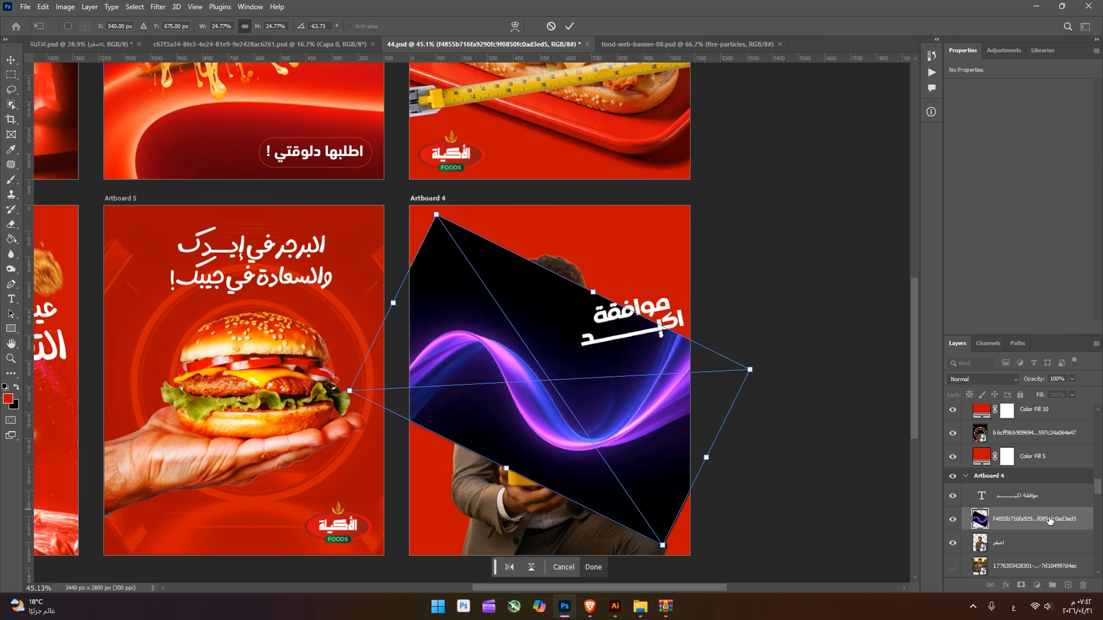
pyautogui.press('Return')
pyautogui.moveTo(1050, 520); pyautogui.dragTo(1044, 553)
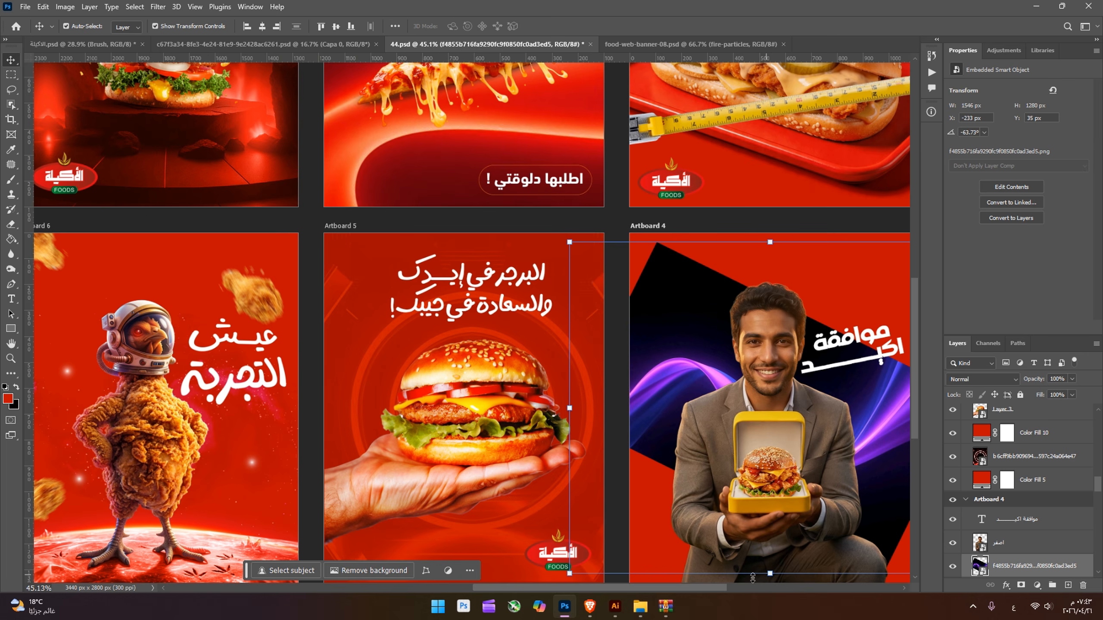
# Step: Set the light-wave image's blending mode to Screen
pyautogui.moveTo(720, 583); pyautogui.dragTo(735, 585)
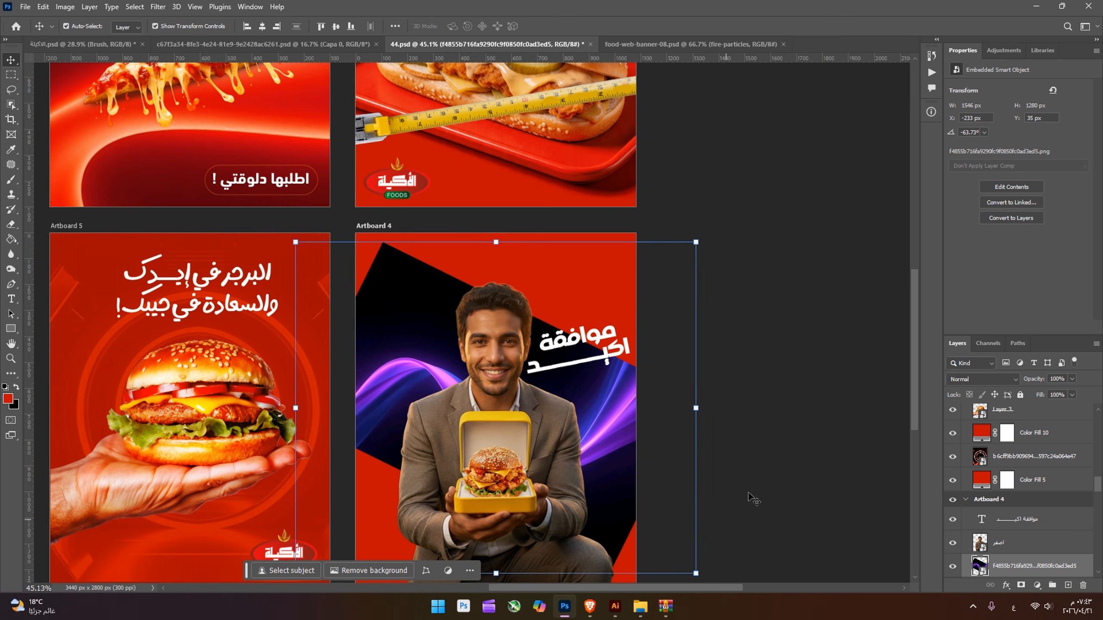
pyautogui.click(980, 379)
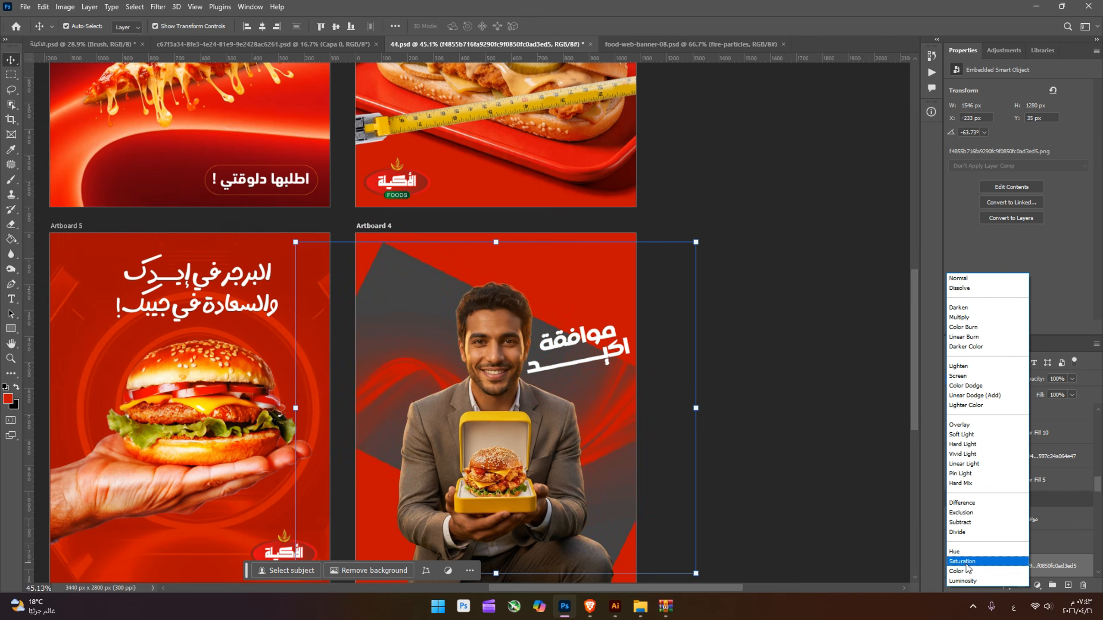
pyautogui.click(994, 379)
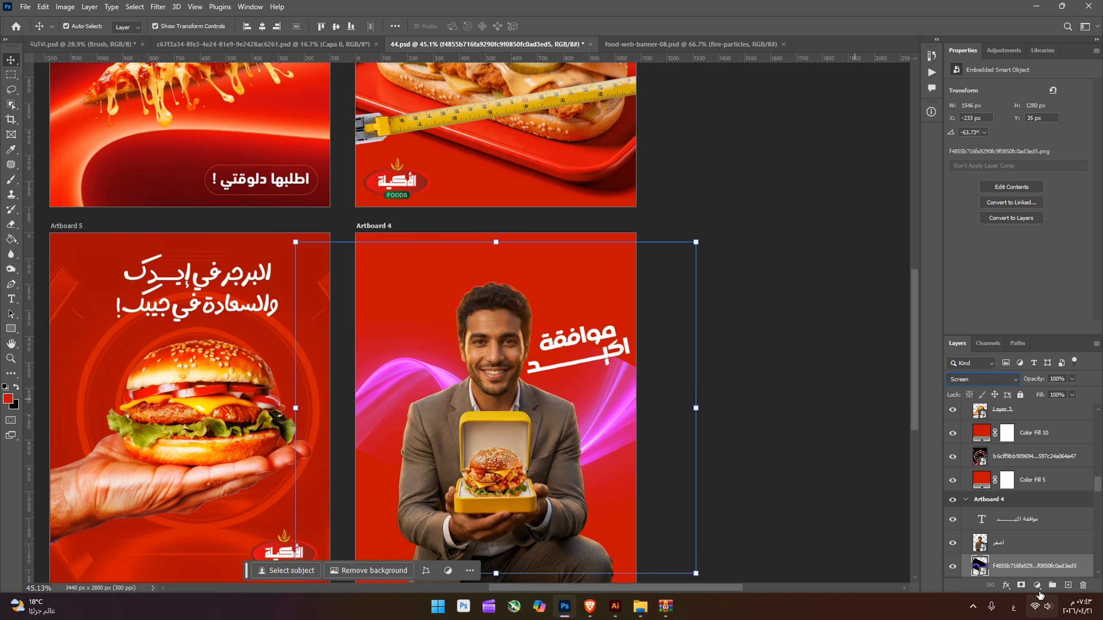
# Step: Clip a Hue/Saturation adjustment to the light-wave image and shift its hue from purple to golden orange
pyautogui.click(1037, 587)
pyautogui.click(1034, 446)
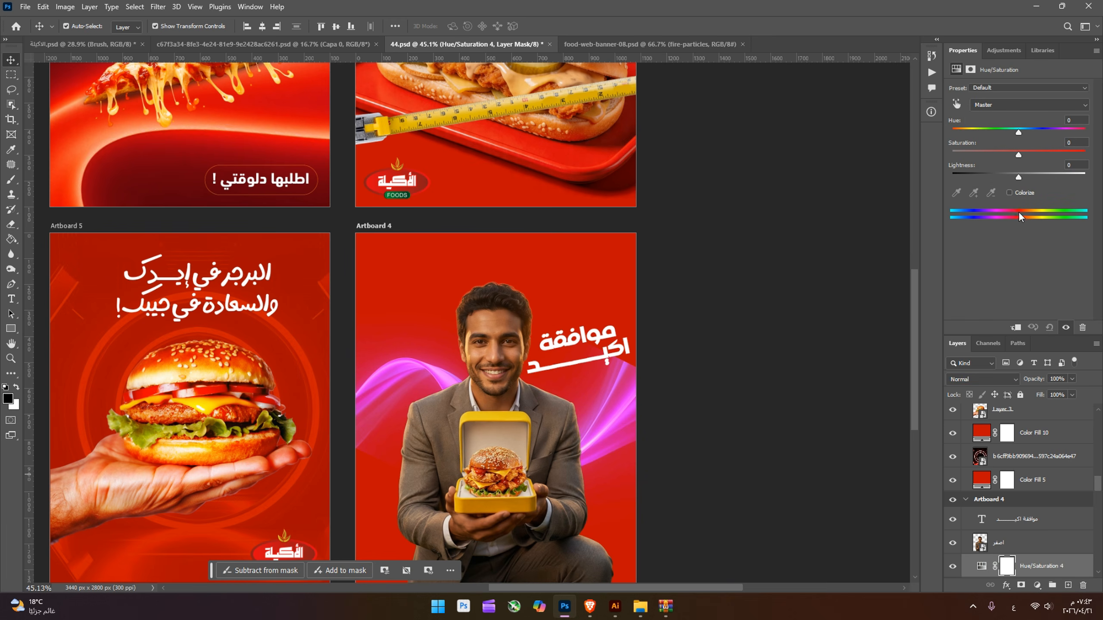
pyautogui.click(1016, 329)
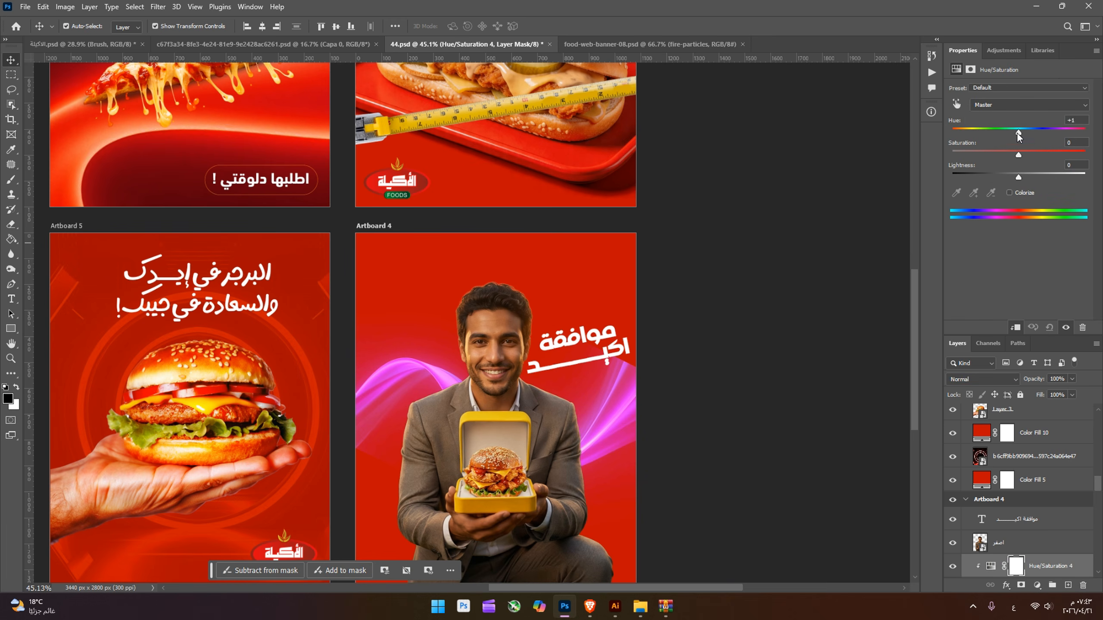
pyautogui.moveTo(1017, 134); pyautogui.dragTo(1018, 160)
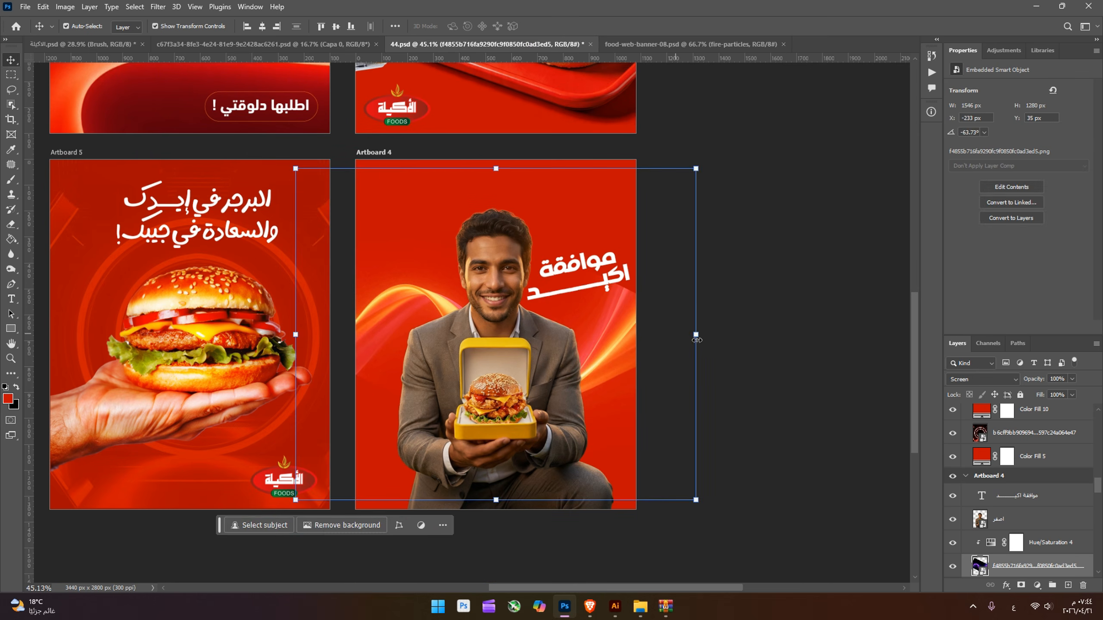
# Step: Enlarge the light-wave image slightly to about 26.4% so it spans Artboard 4 behind the man
pyautogui.moveTo(699, 332); pyautogui.dragTo(712, 329)
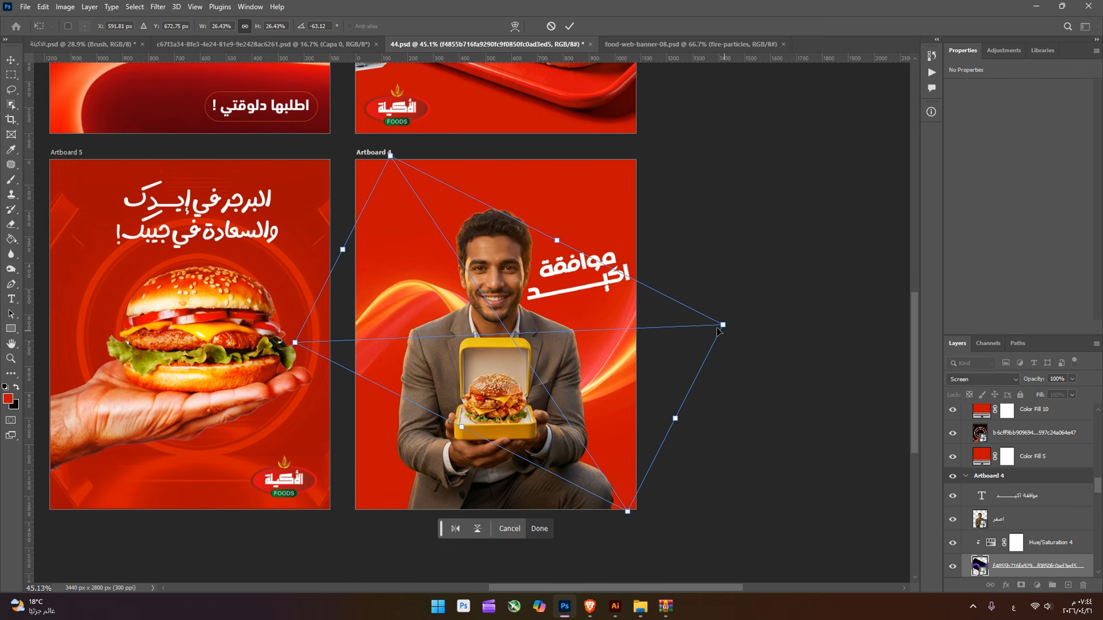
pyautogui.press('Return')
pyautogui.click(755, 327)
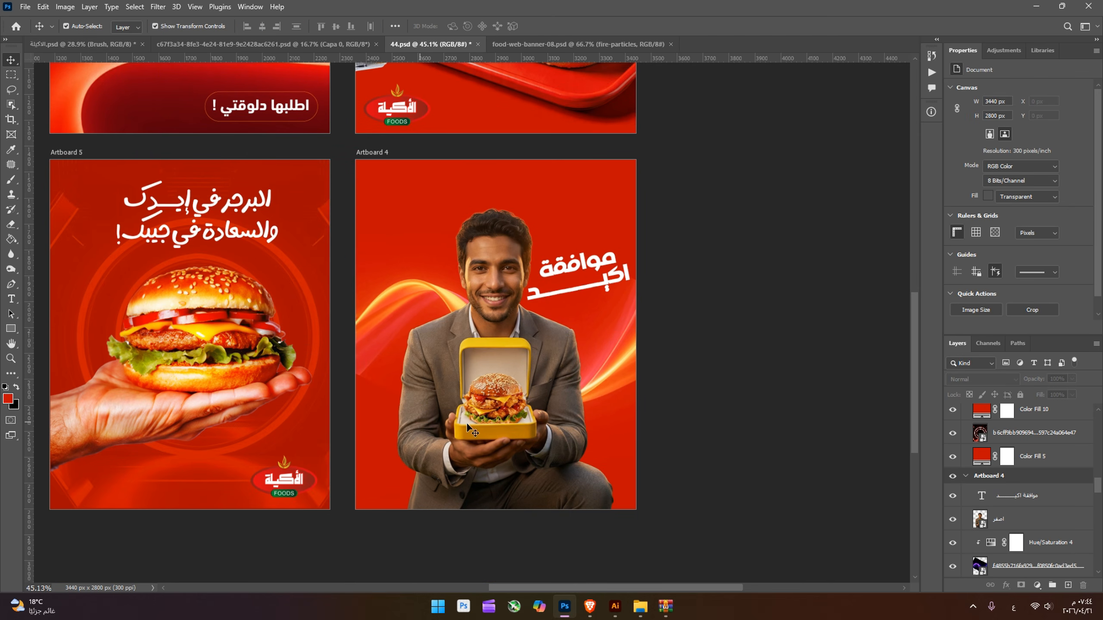
# Step: Select the hidden original photo layer and set the Brush's foreground color to golden orange, starting from the burger box's sampled yellow
pyautogui.click(624, 485)
pyautogui.scroll(-1, 1018, 565)
pyautogui.click(1018, 566)
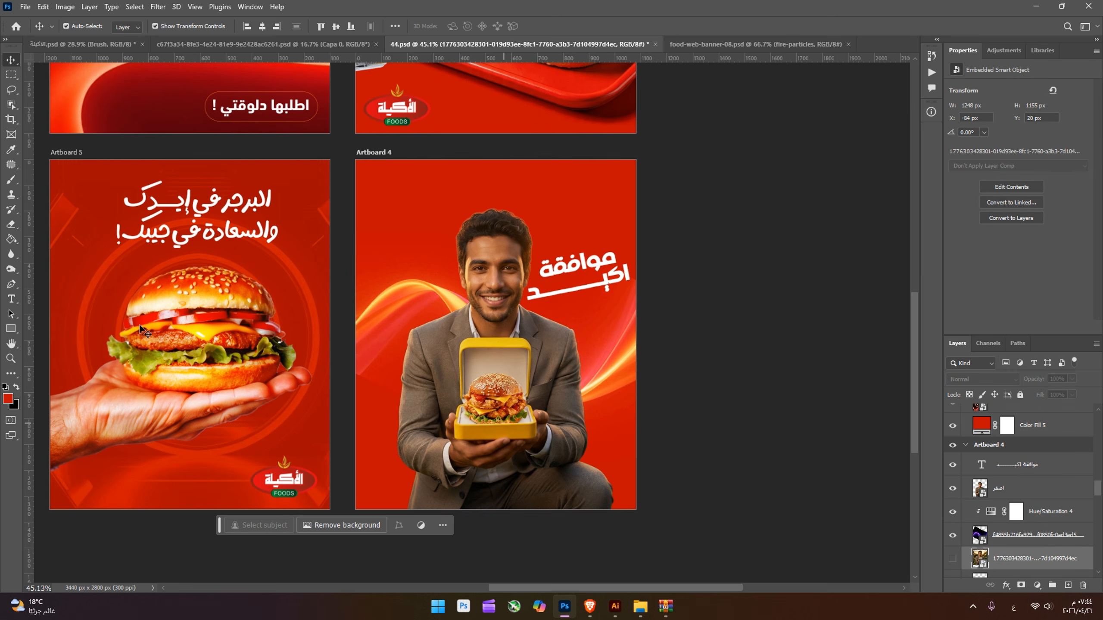
pyautogui.click(10, 180)
pyautogui.click(12, 398)
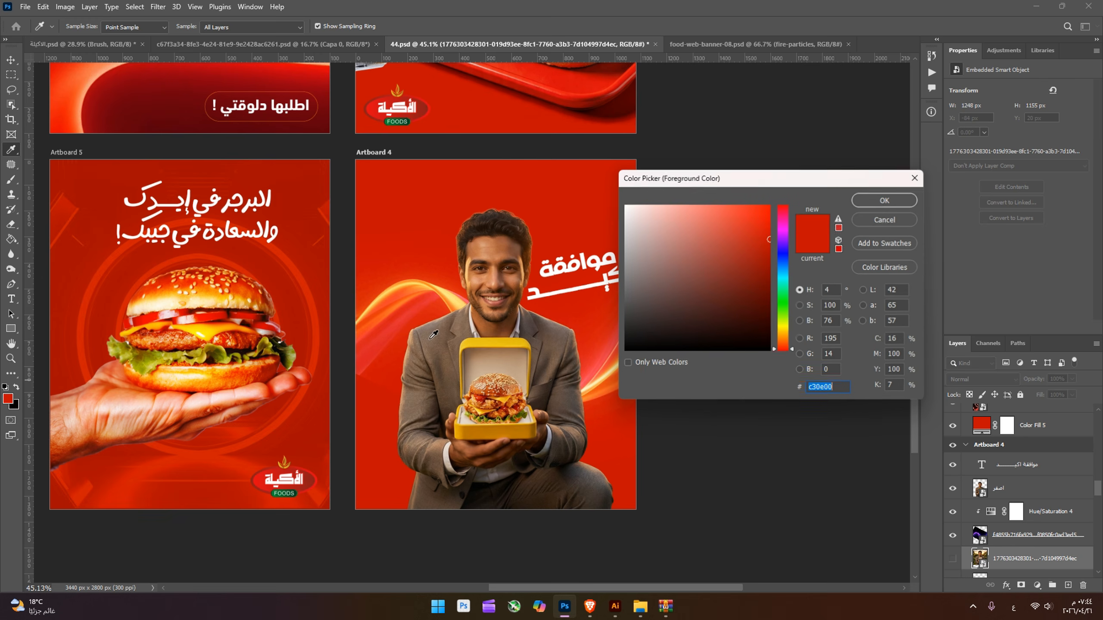
pyautogui.click(503, 334)
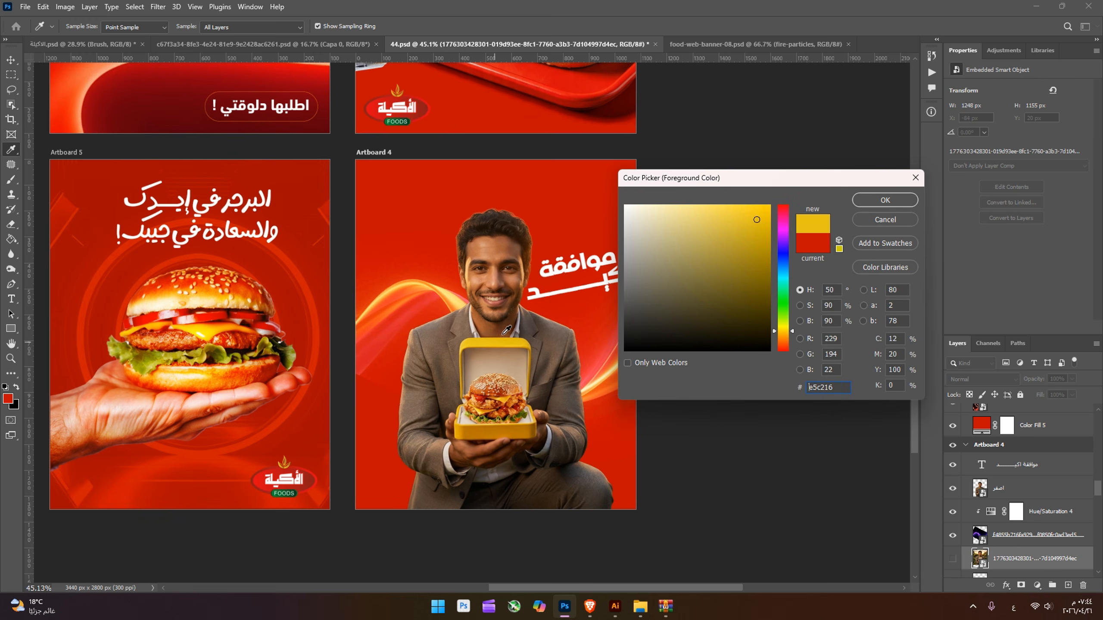
pyautogui.click(784, 338)
pyautogui.click(886, 201)
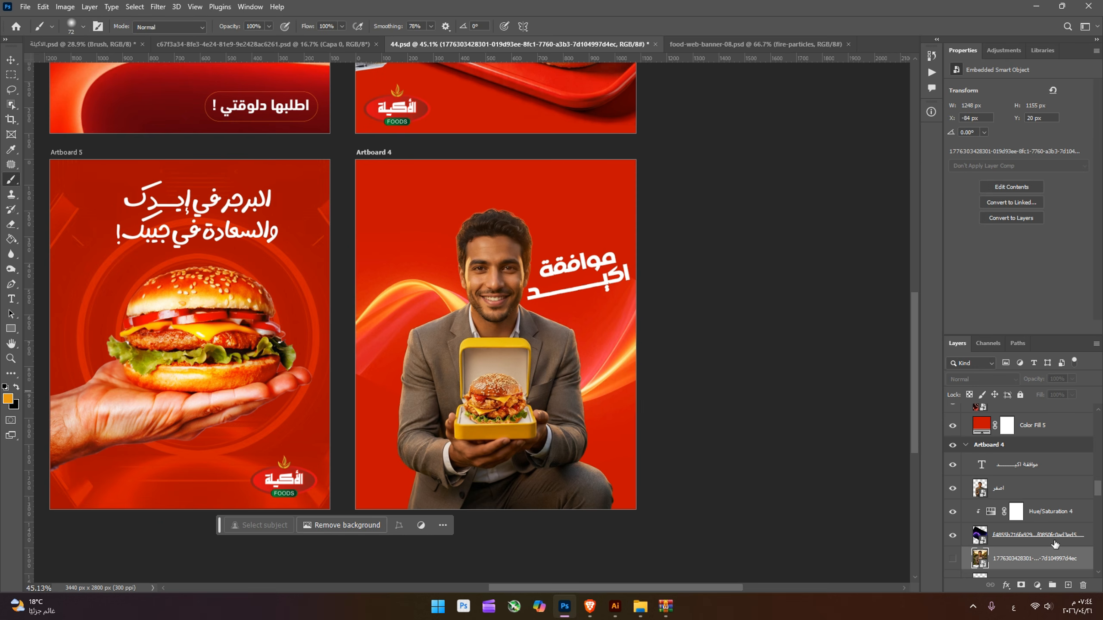
# Step: Paint a soft orange dab on a new layer and enlarge it to 1241 × 1252 px as a glow behind the man's head
pyautogui.click(1067, 585)
pyautogui.click(442, 234)
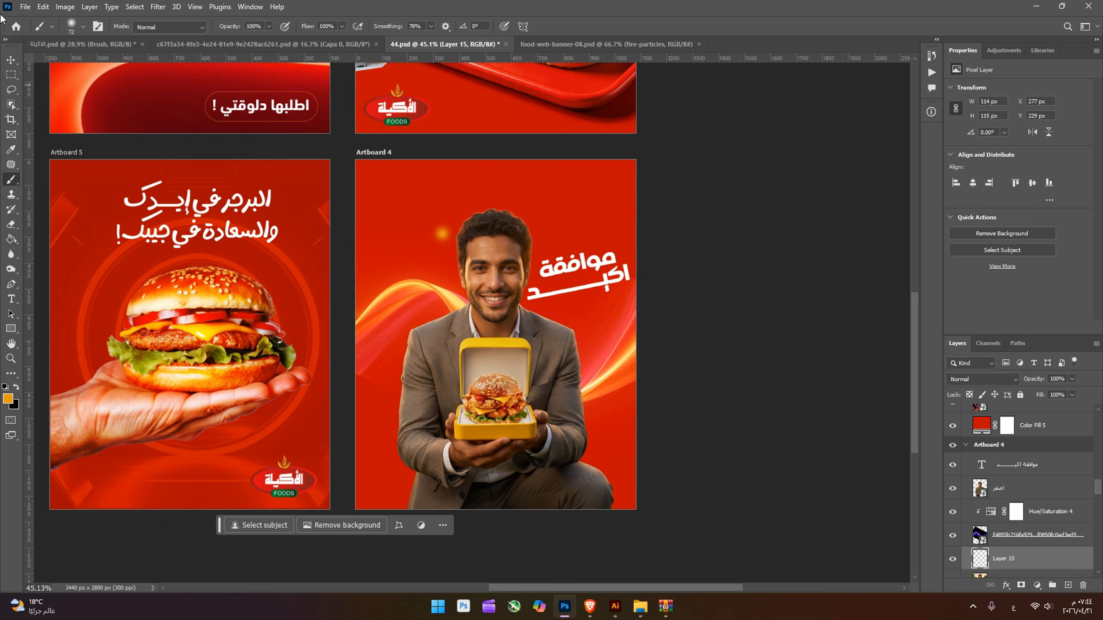
pyautogui.click(10, 60)
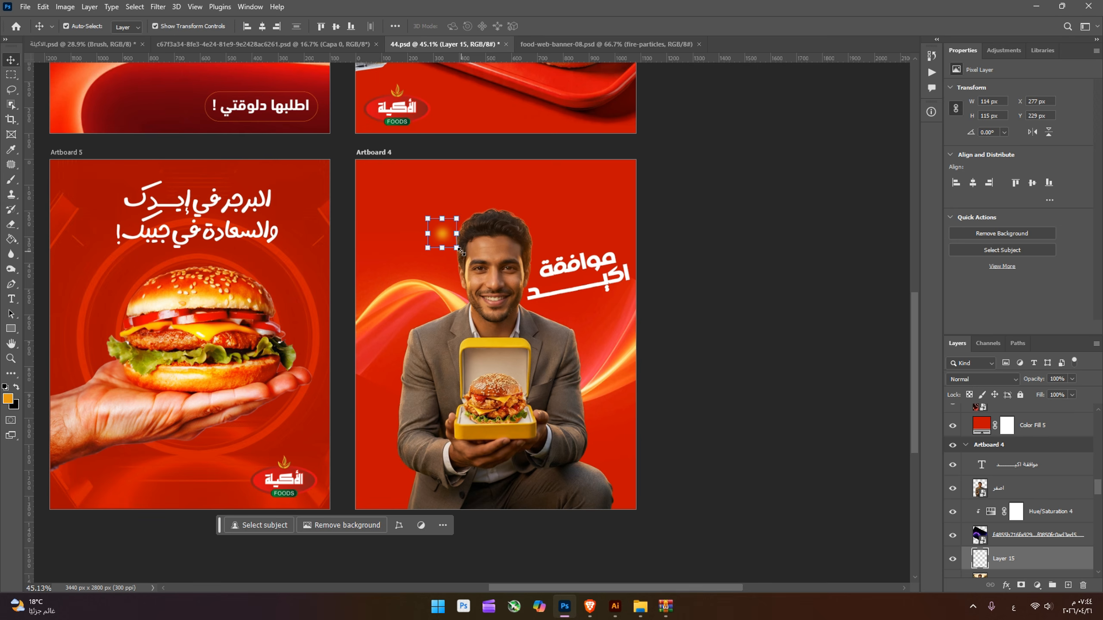
pyautogui.moveTo(460, 251); pyautogui.dragTo(751, 542)
pyautogui.moveTo(645, 404); pyautogui.dragTo(545, 304)
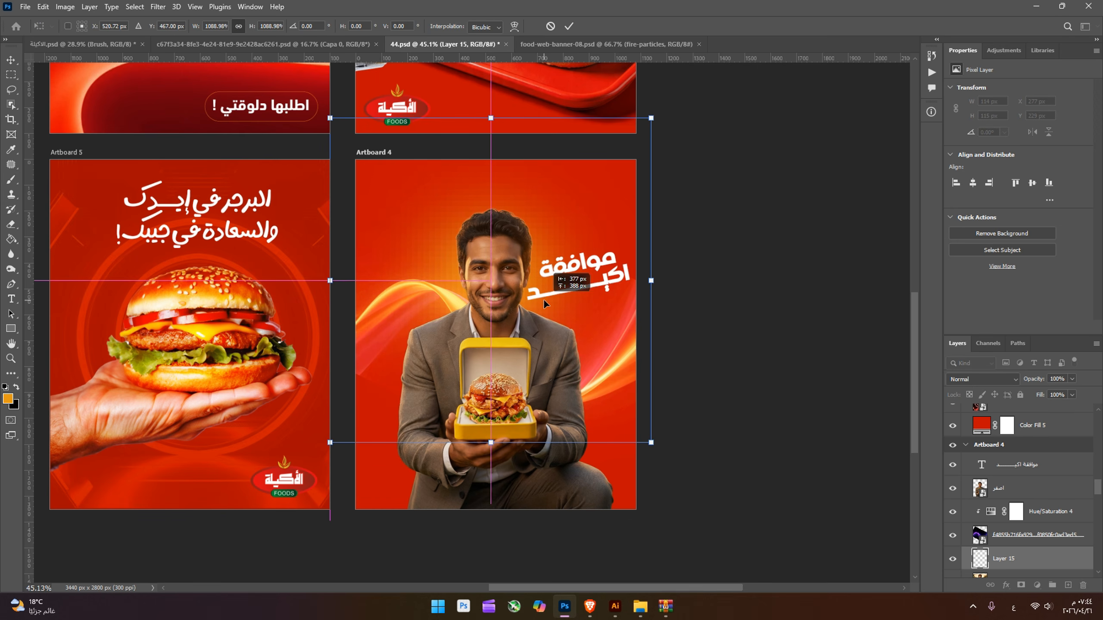
pyautogui.press('Return')
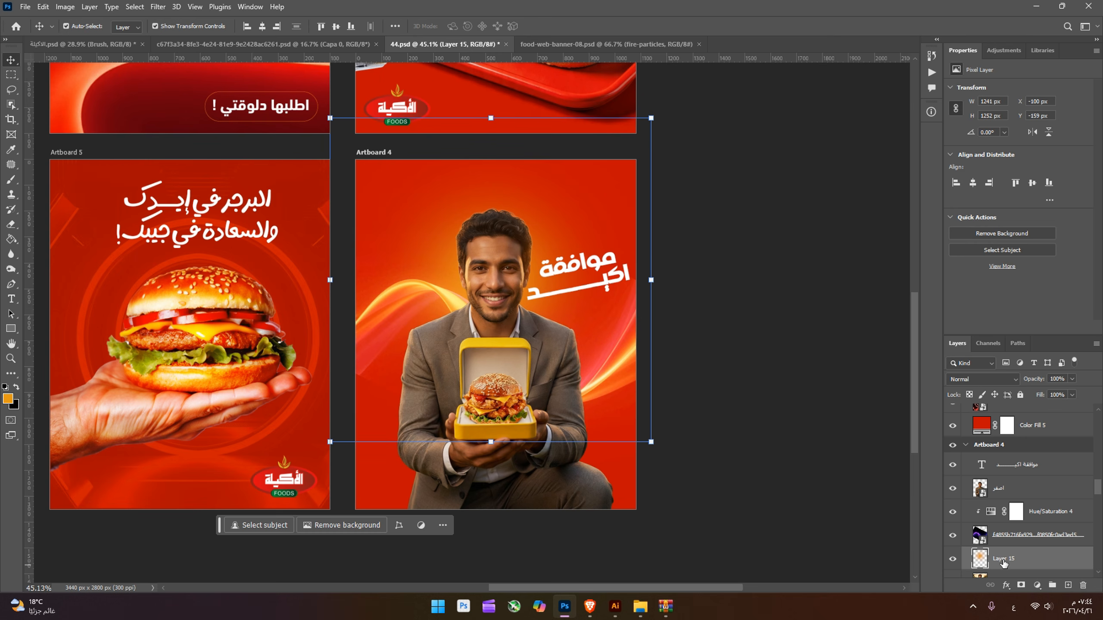
# Step: Paste the Color Dodge brush texture layer behind the man, scale it to 111.83% and shift it slightly lower
pyautogui.hotkey('ctrl', 'v')
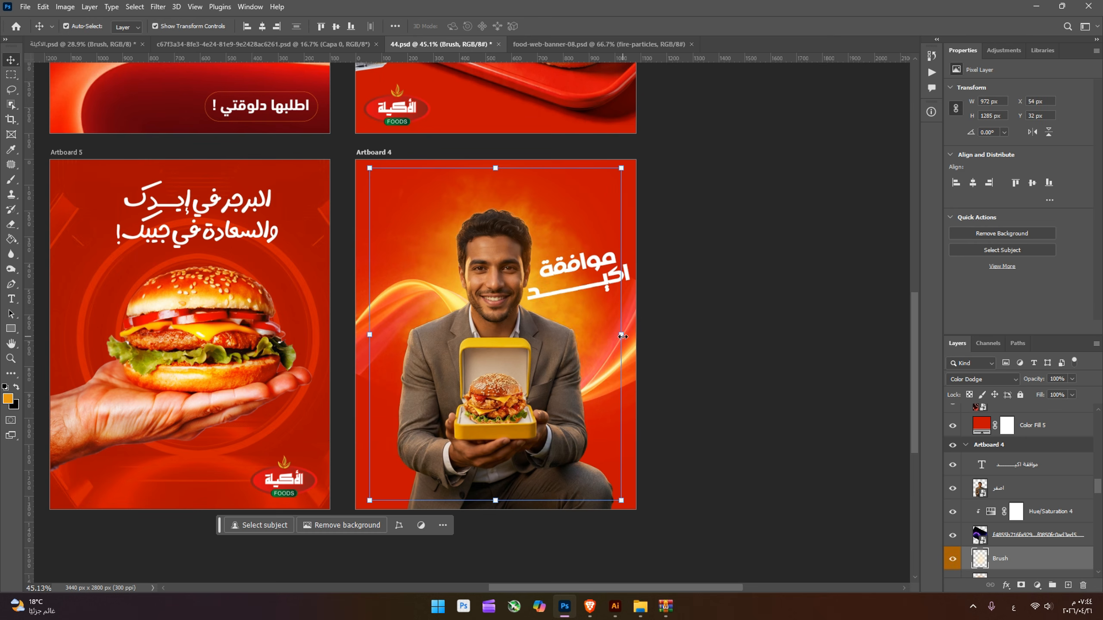
pyautogui.moveTo(622, 337)
pyautogui.mouseDown()
pyautogui.moveTo(652, 337)
pyautogui.moveTo(582, 392)
pyautogui.mouseUp()
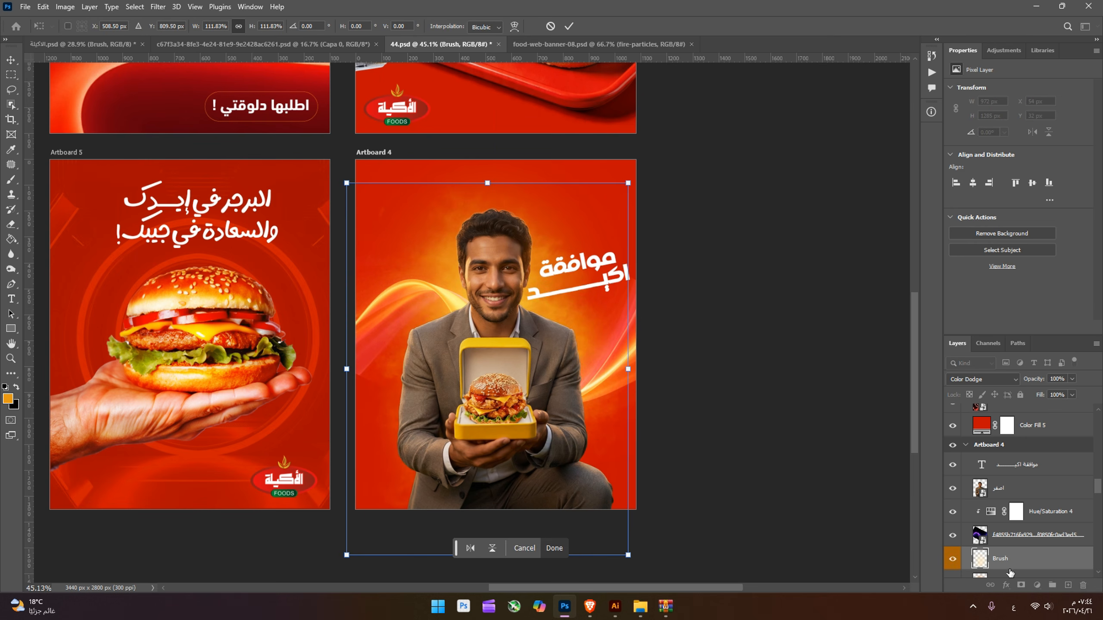
pyautogui.press('Return')
pyautogui.scroll(-3, 1014, 559)
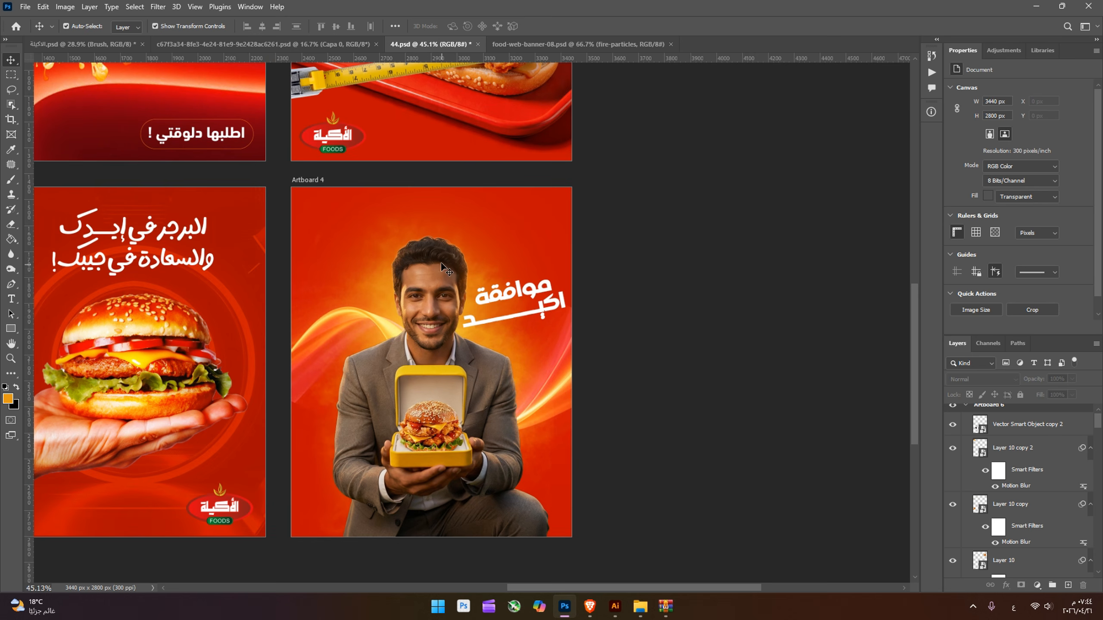
# Step: Add a new layer above the cut-out man and clip it to his layer
pyautogui.click(379, 258)
pyautogui.press('z')
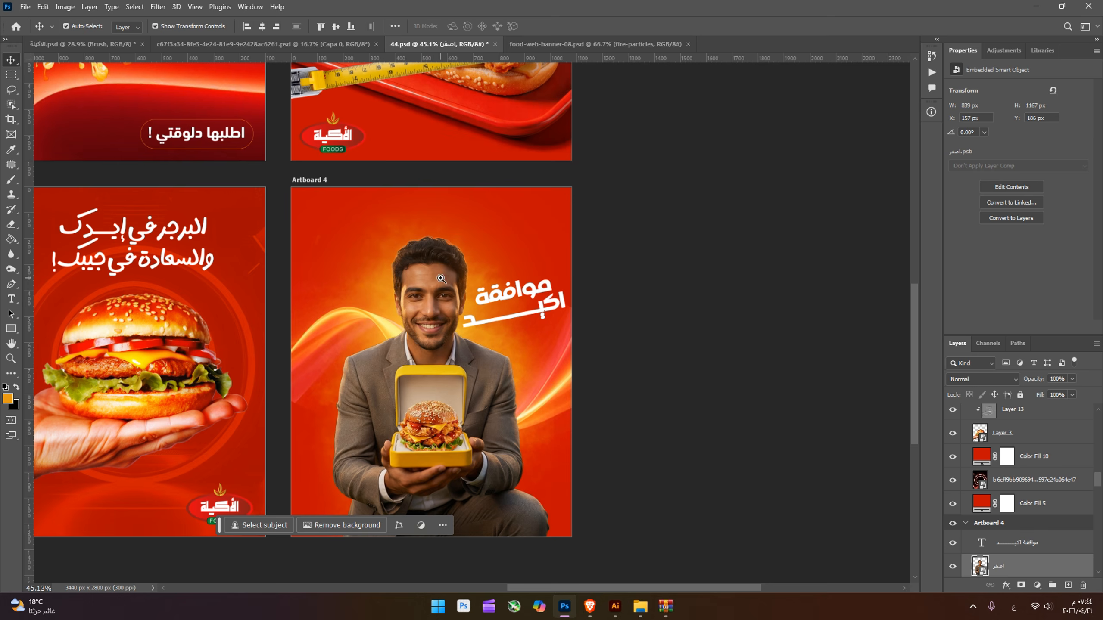
pyautogui.moveTo(439, 277); pyautogui.dragTo(449, 242)
pyautogui.press('v')
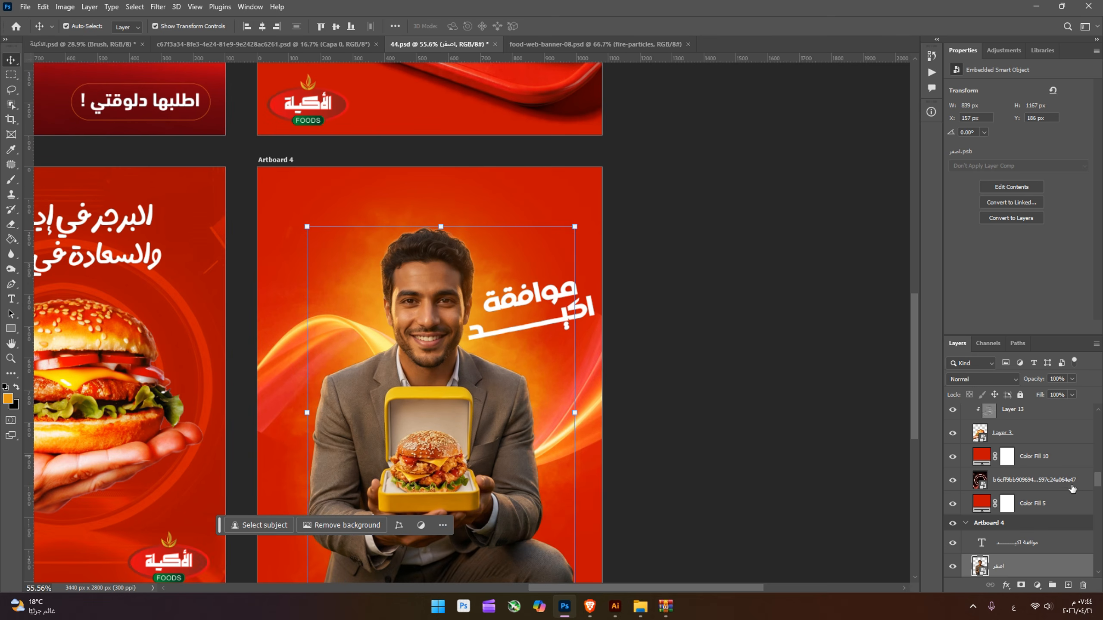
pyautogui.click(1068, 587)
pyautogui.rightClick(1040, 564)
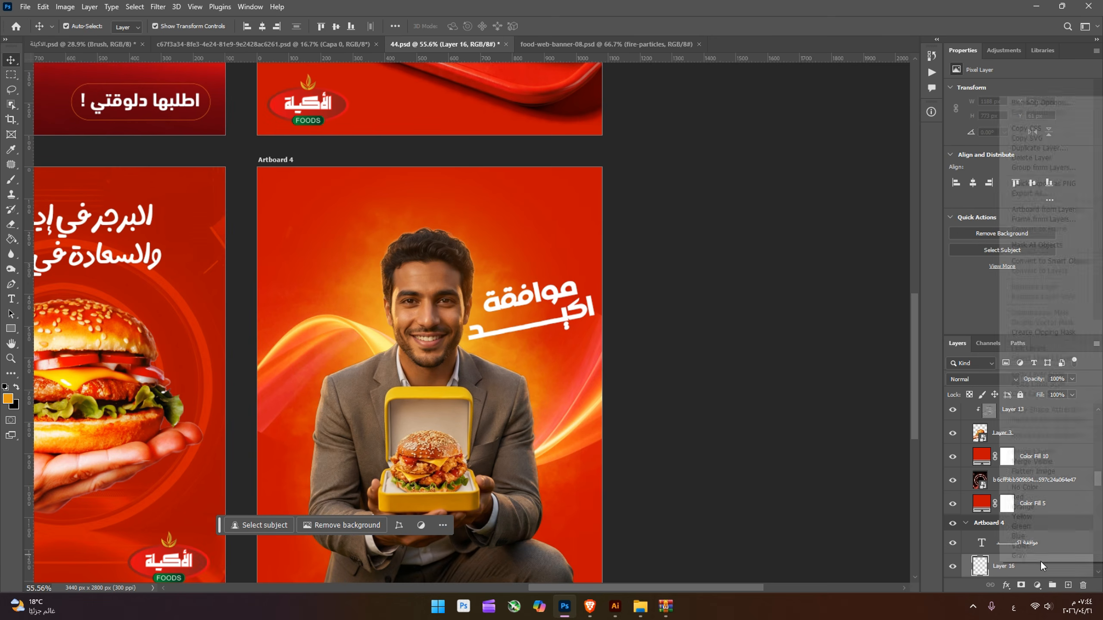
pyautogui.click(1052, 332)
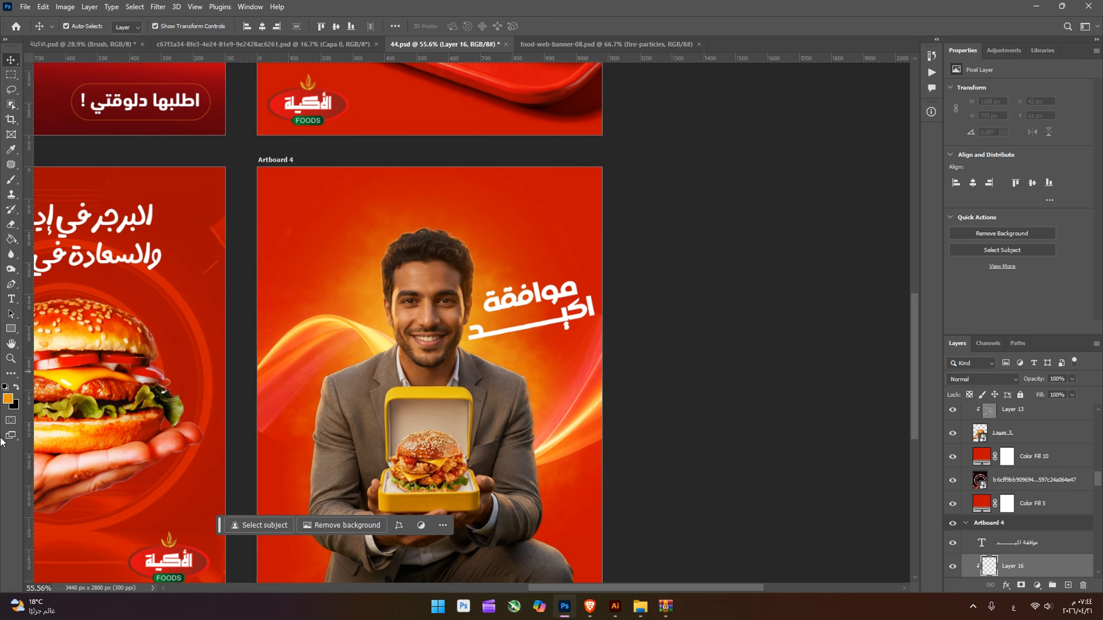
# Step: Set the foreground color to dark brown 230d0d and brush it over the man's hair on the clipped layer
pyautogui.click(16, 387)
pyautogui.click(8, 398)
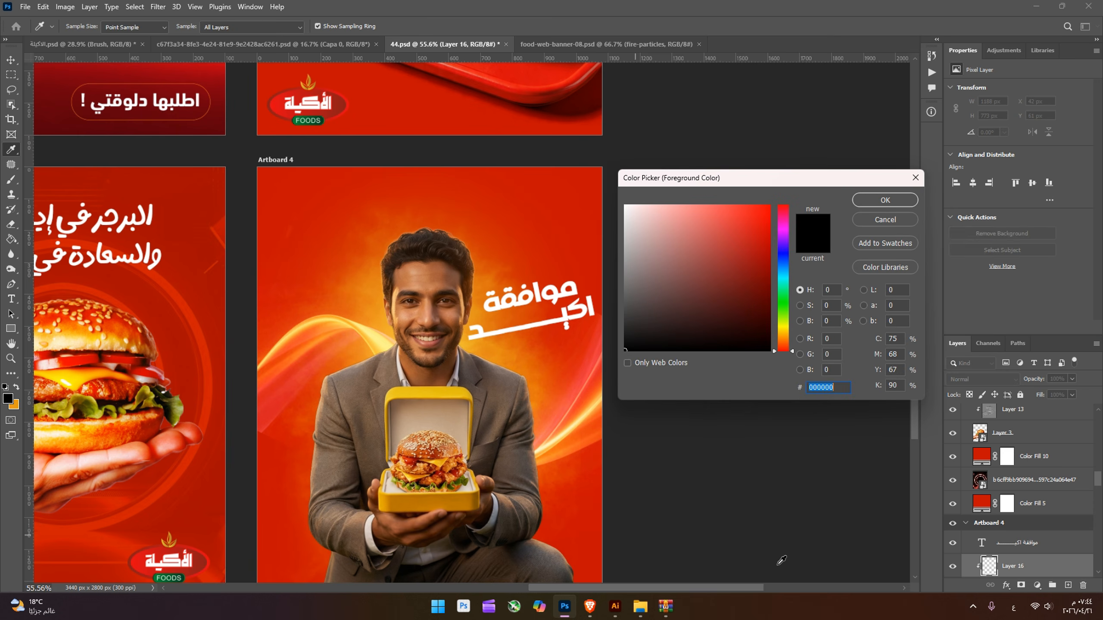
pyautogui.click(714, 327)
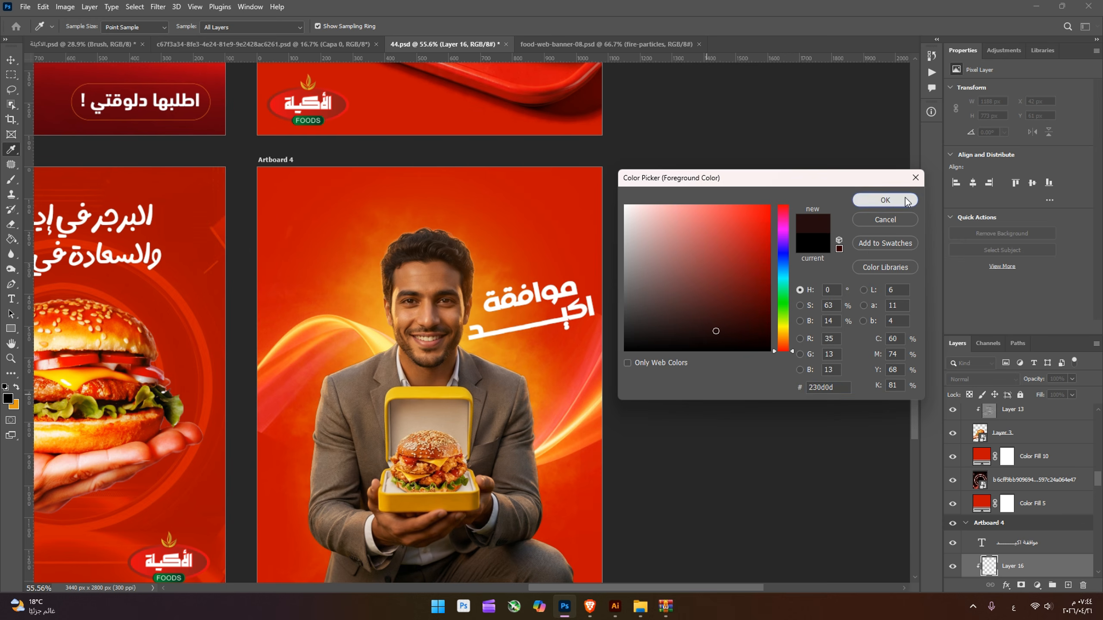
pyautogui.click(884, 200)
pyautogui.click(11, 180)
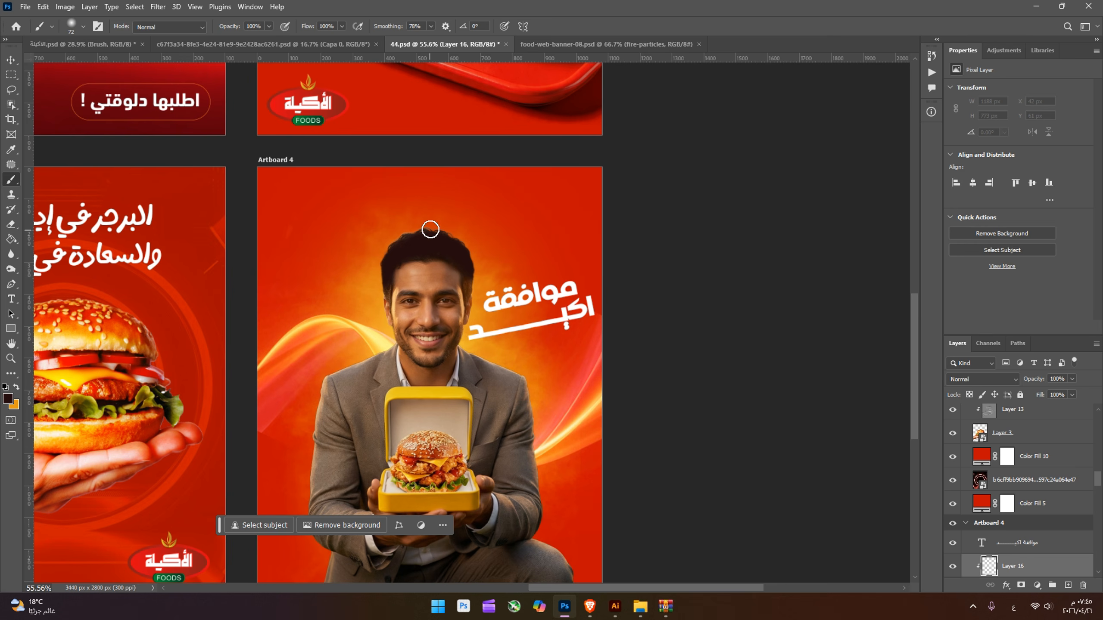
# Step: Set the hair shading layer to Subtract blend mode with 74% fill and compare the man with and without it
pyautogui.click(993, 378)
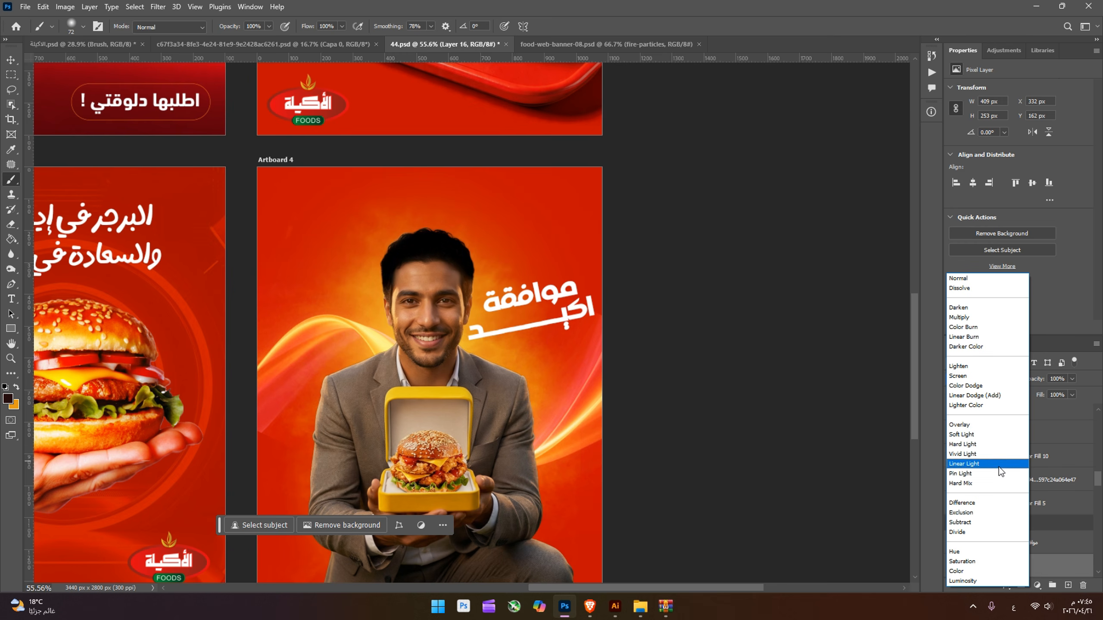
pyautogui.click(995, 526)
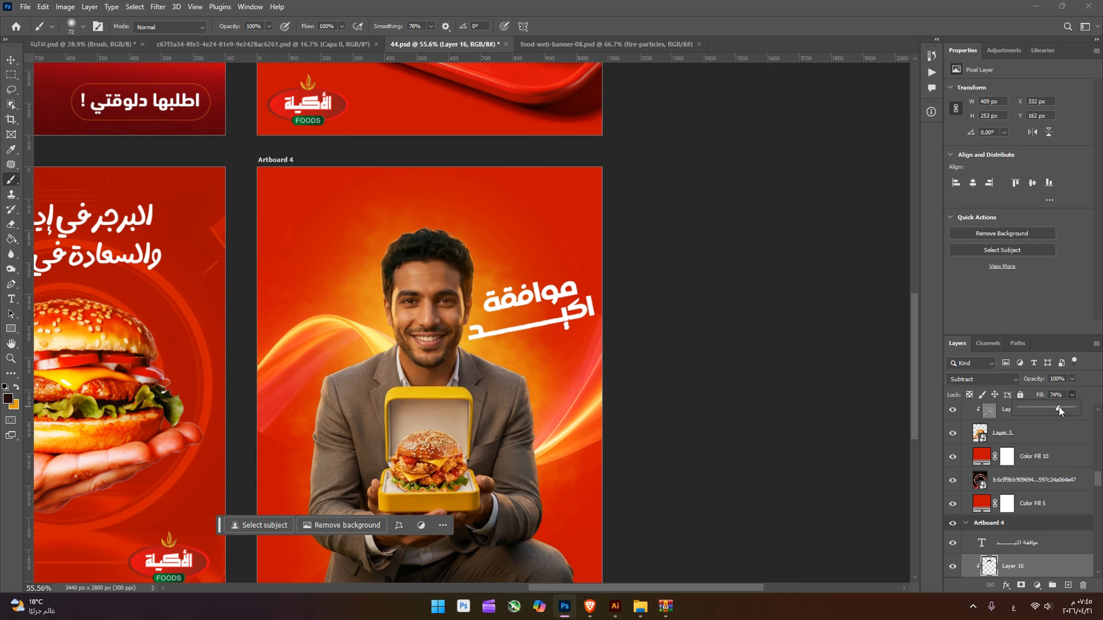
pyautogui.click(951, 567)
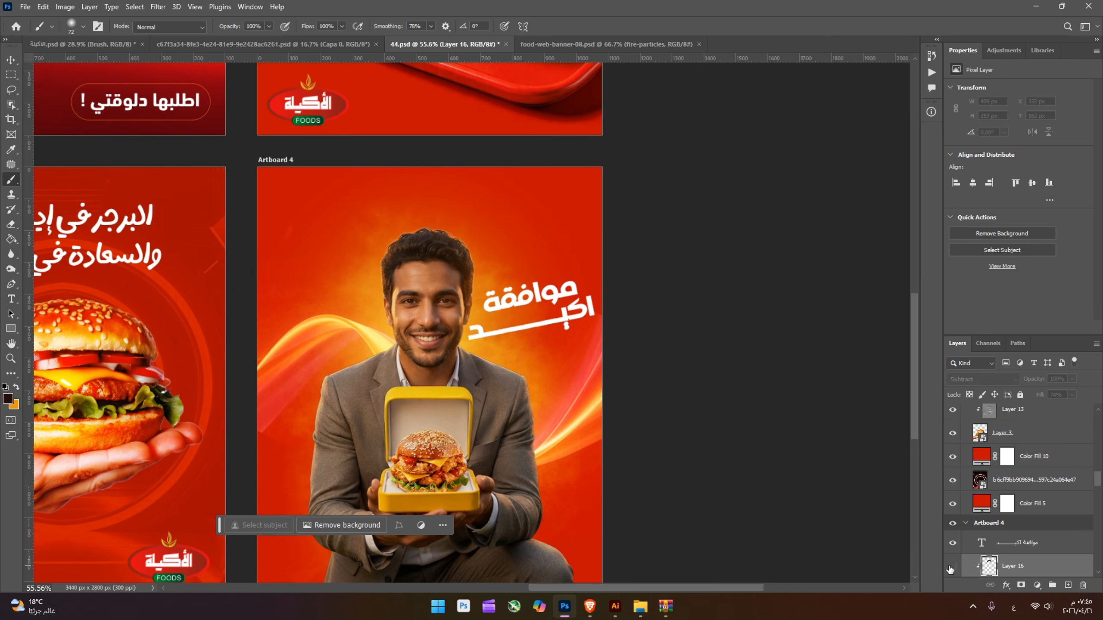
pyautogui.click(952, 567)
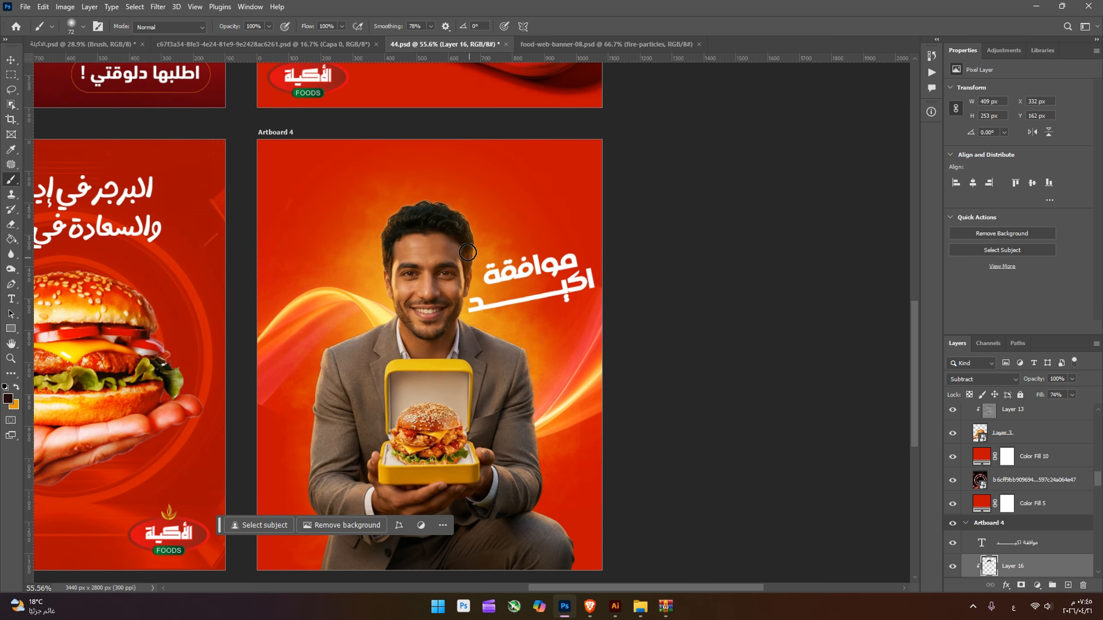
# Step: Brush the dark shading down the side of the man's face beside his ear and save the document
pyautogui.moveTo(468, 253); pyautogui.dragTo(470, 270)
pyautogui.scroll(-1, 492, 533)
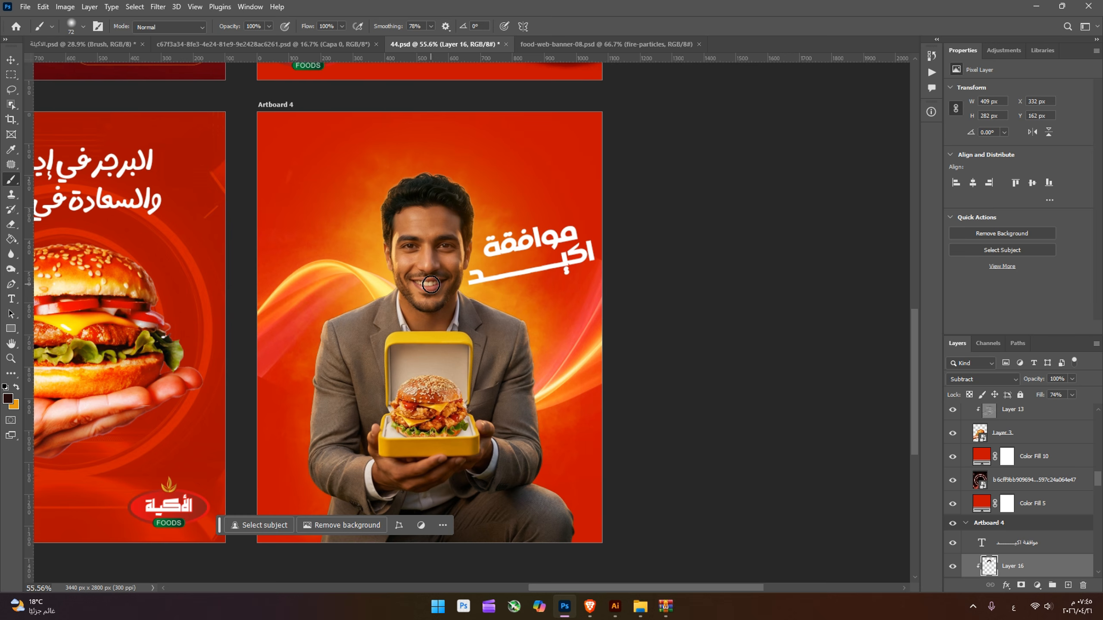
pyautogui.hotkey('ctrl', '0')
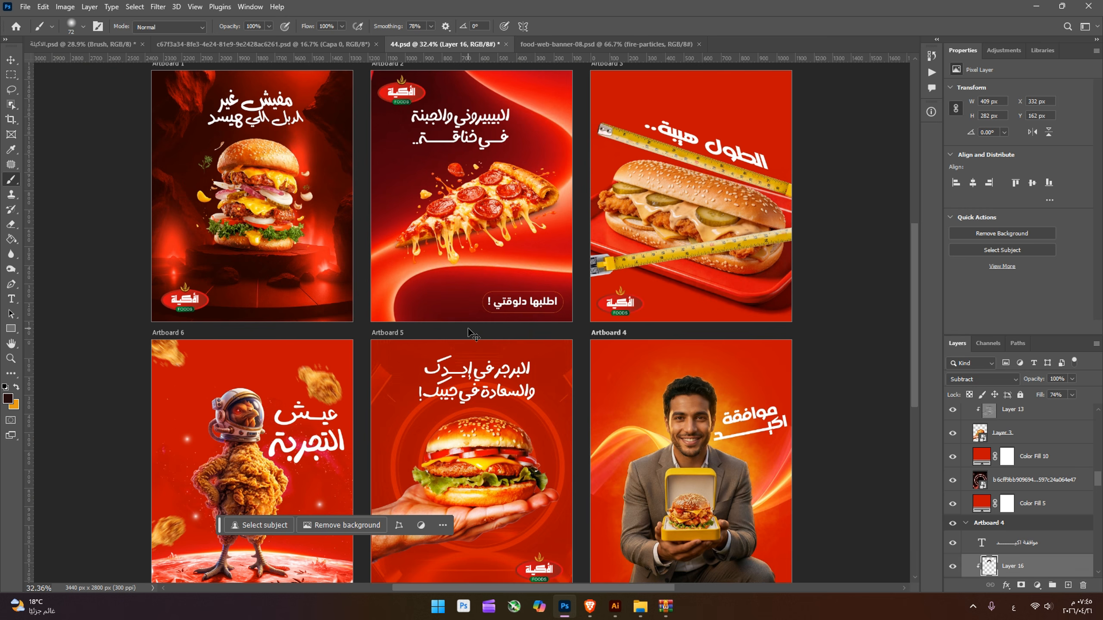
pyautogui.hotkey('ctrl', 's')
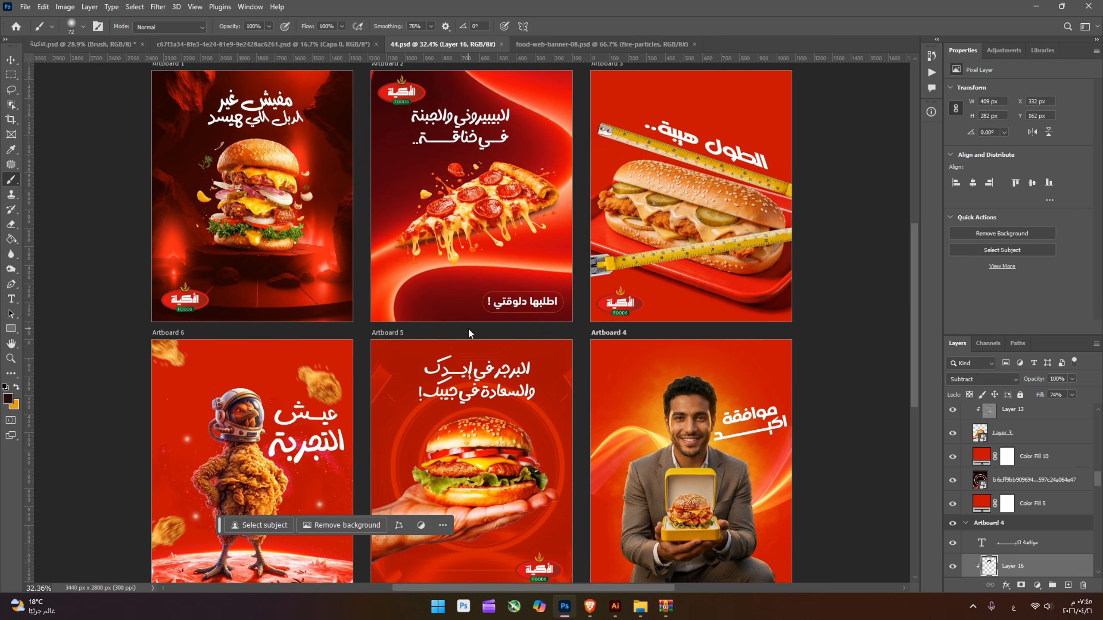